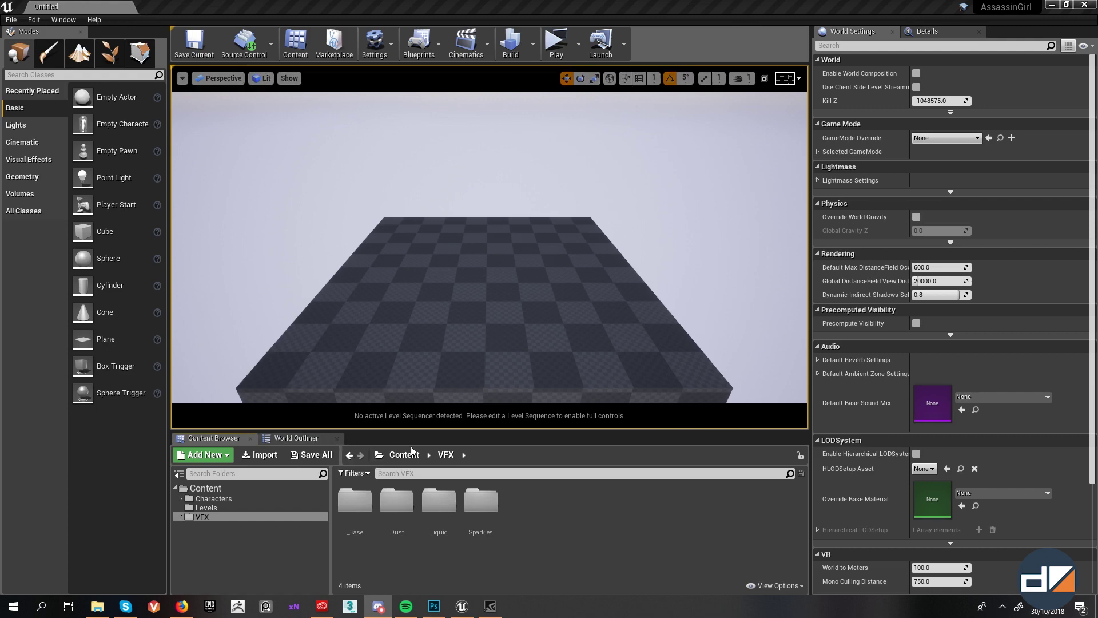
# Step: Look over the level's actor list, the world settings and the selected floor's details
pyautogui.click(294, 437)
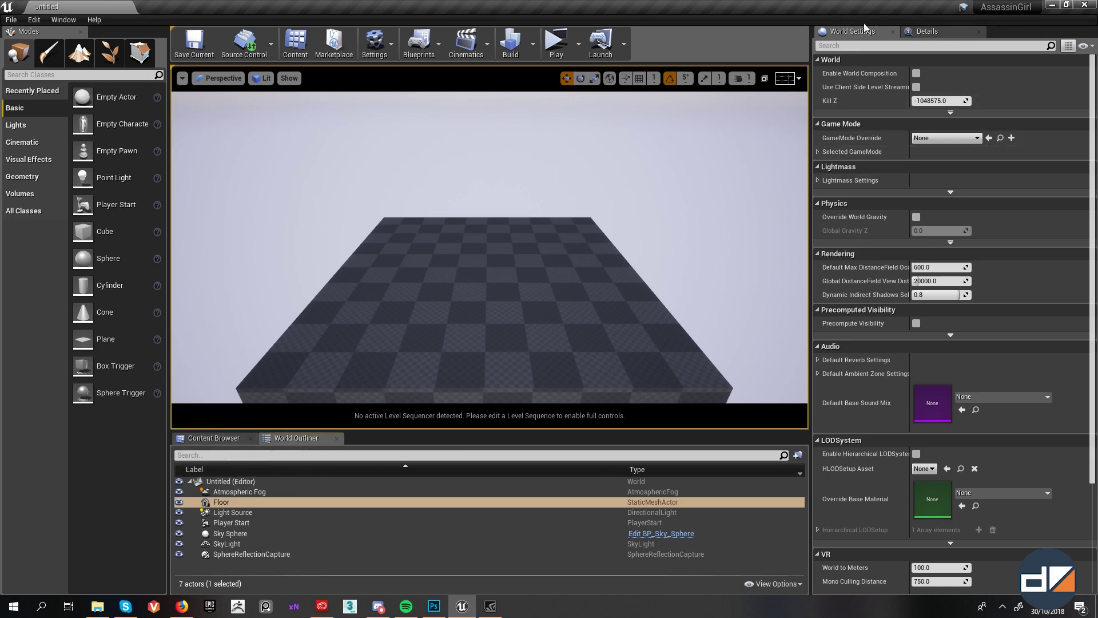
pyautogui.click(937, 33)
pyautogui.click(852, 31)
pyautogui.click(930, 32)
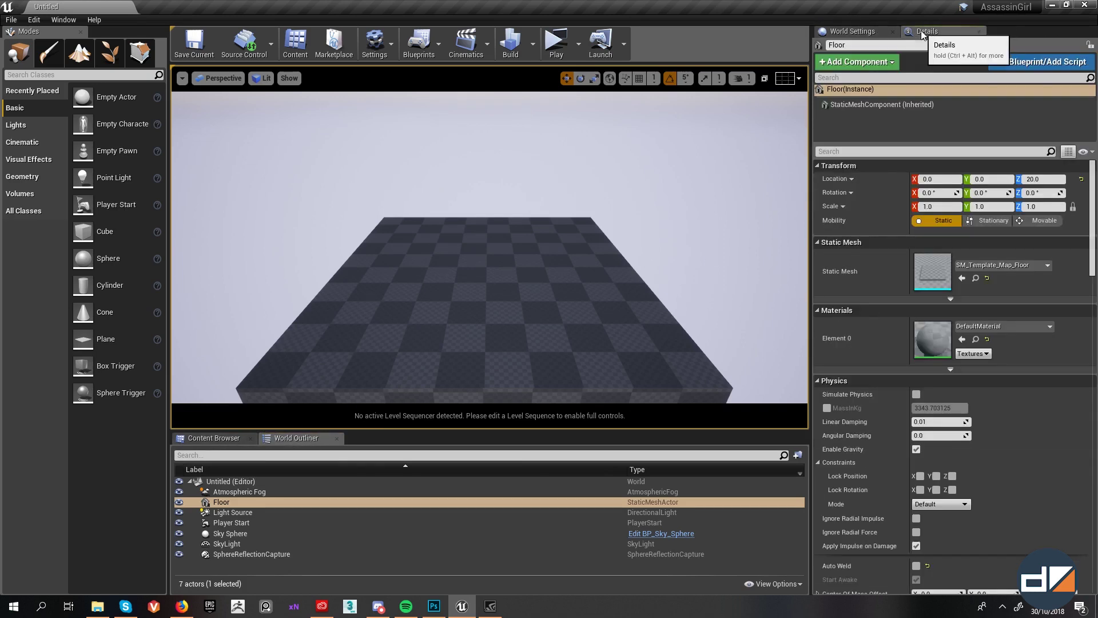
pyautogui.click(221, 439)
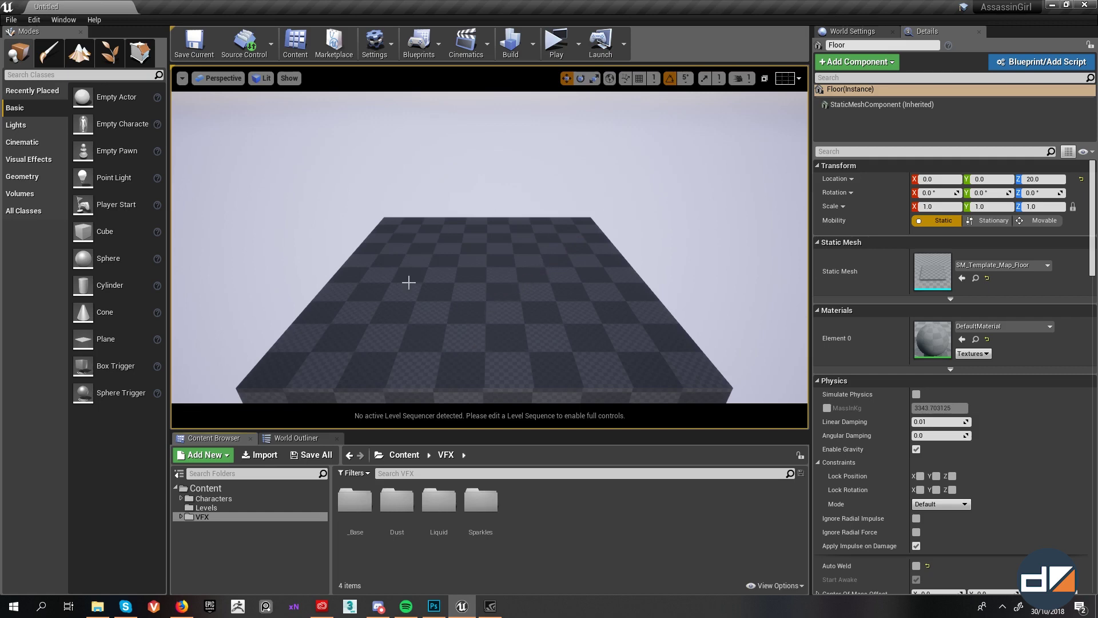
# Step: Inspect the available new-level templates without creating a level
pyautogui.click(11, 19)
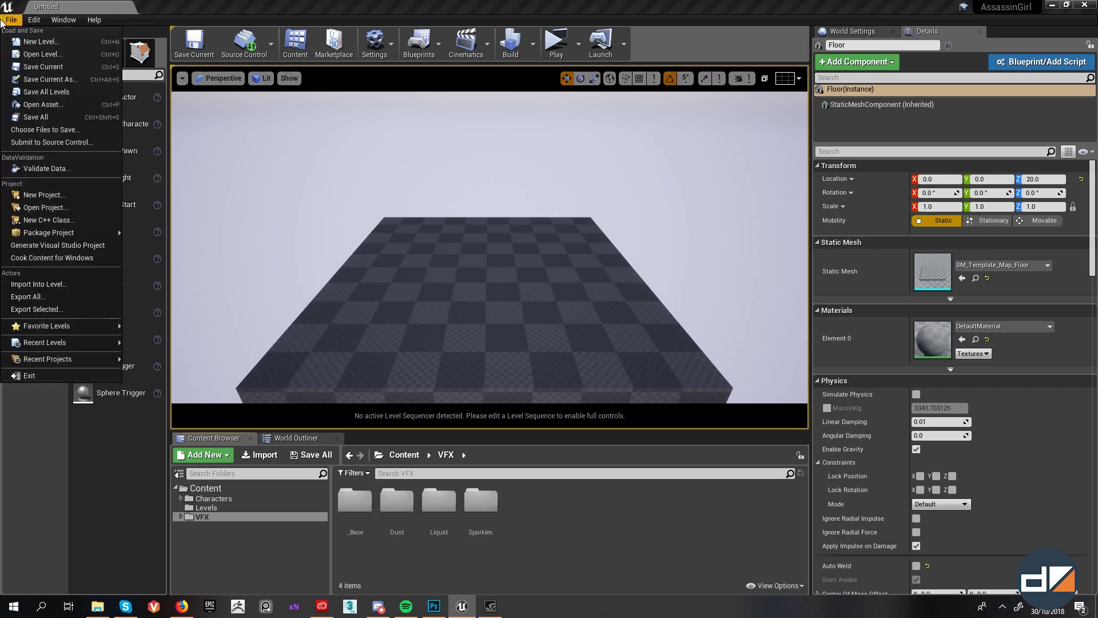
pyautogui.click(37, 43)
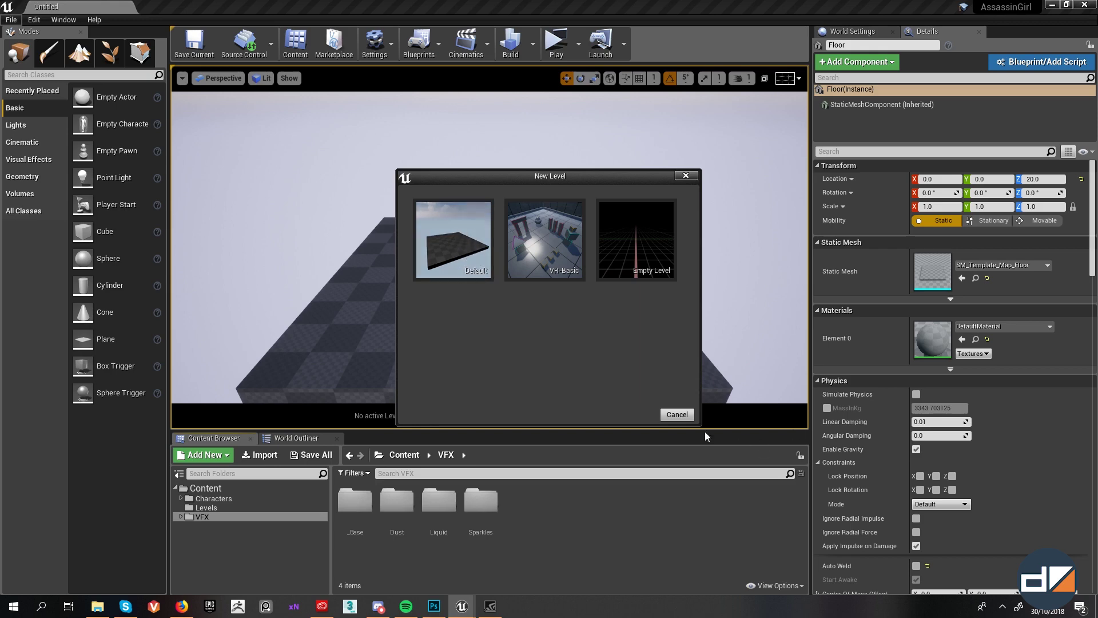
pyautogui.click(675, 415)
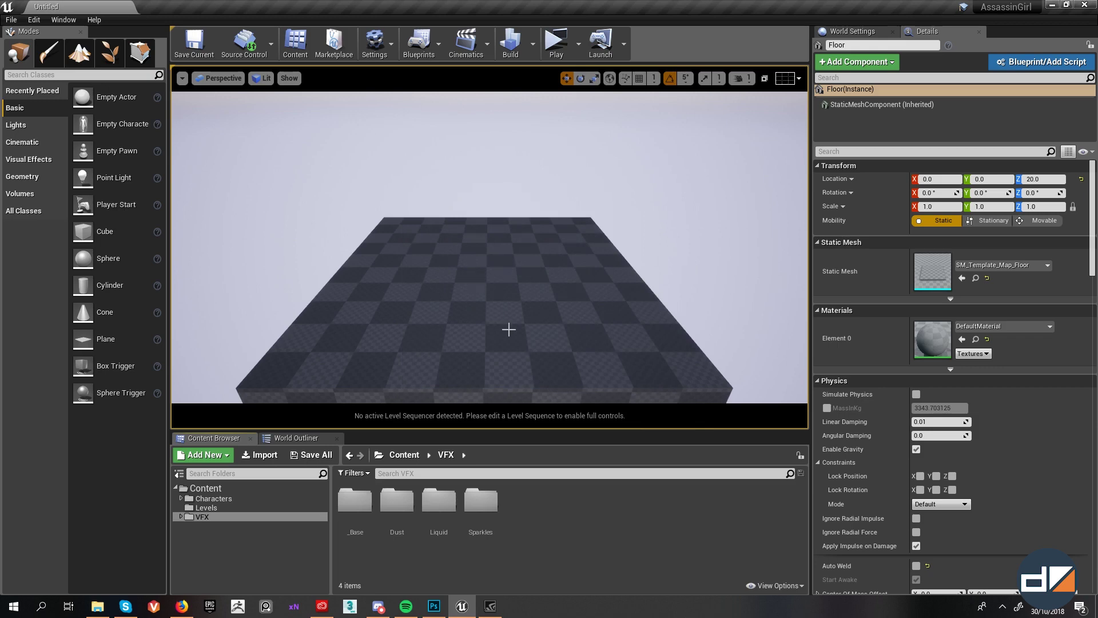
pyautogui.moveTo(512, 329)
pyautogui.mouseDown(button='right')
pyautogui.moveTo(505, 336)
pyautogui.moveTo(518, 323)
pyautogui.mouseUp(button='right')
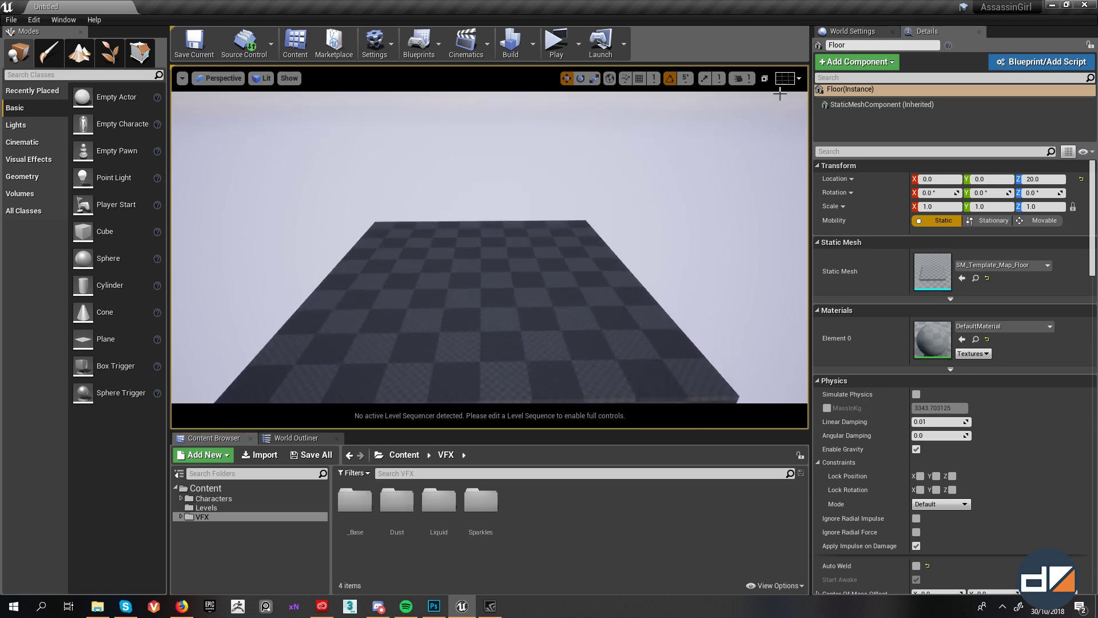
# Step: Dock the World Outliner between World Settings and Details
pyautogui.click(279, 438)
pyautogui.click(94, 20)
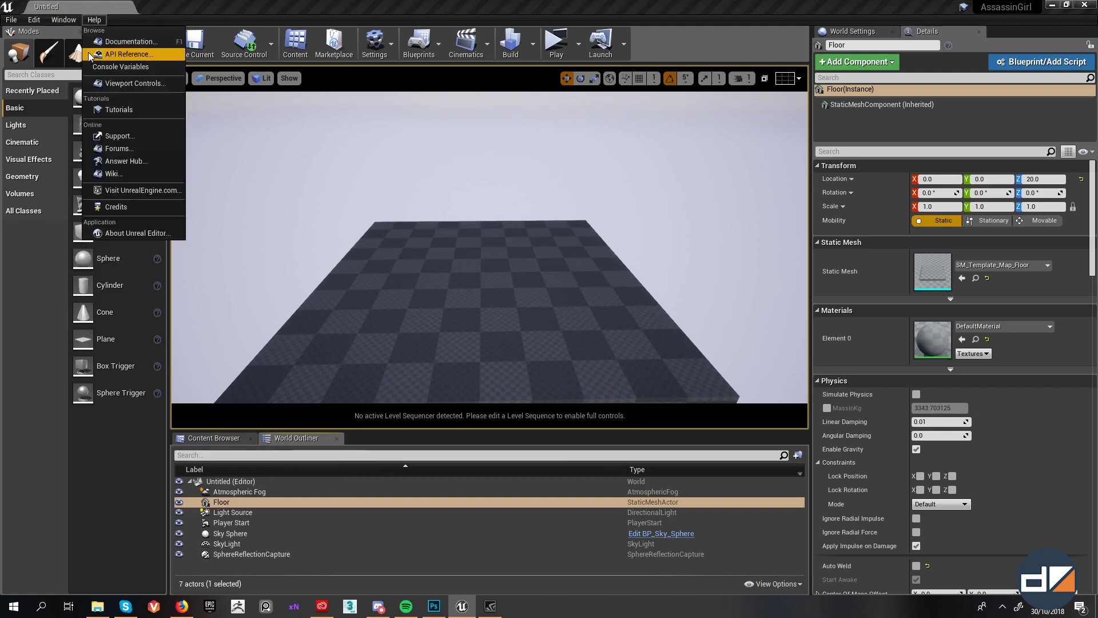
pyautogui.moveTo(61, 22)
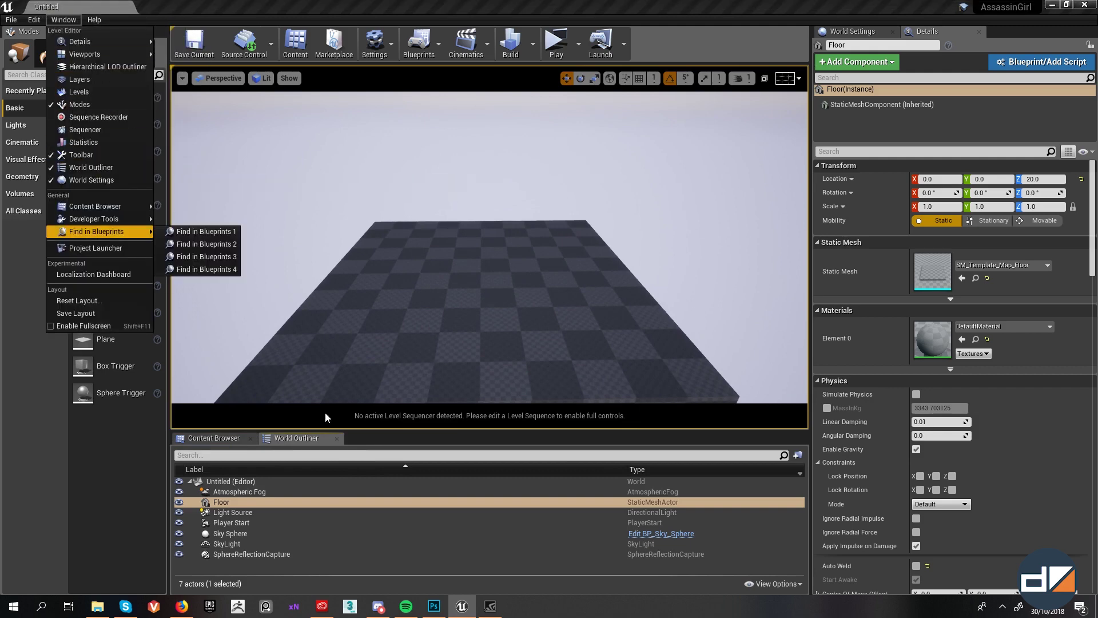
pyautogui.click(296, 439)
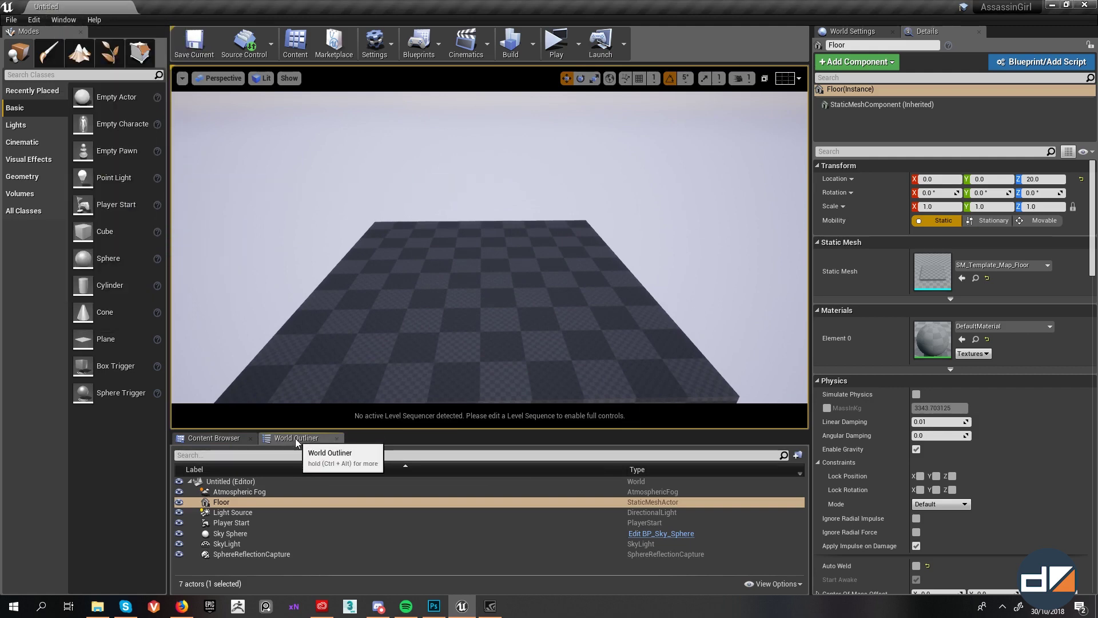
pyautogui.moveTo(295, 438); pyautogui.dragTo(927, 38)
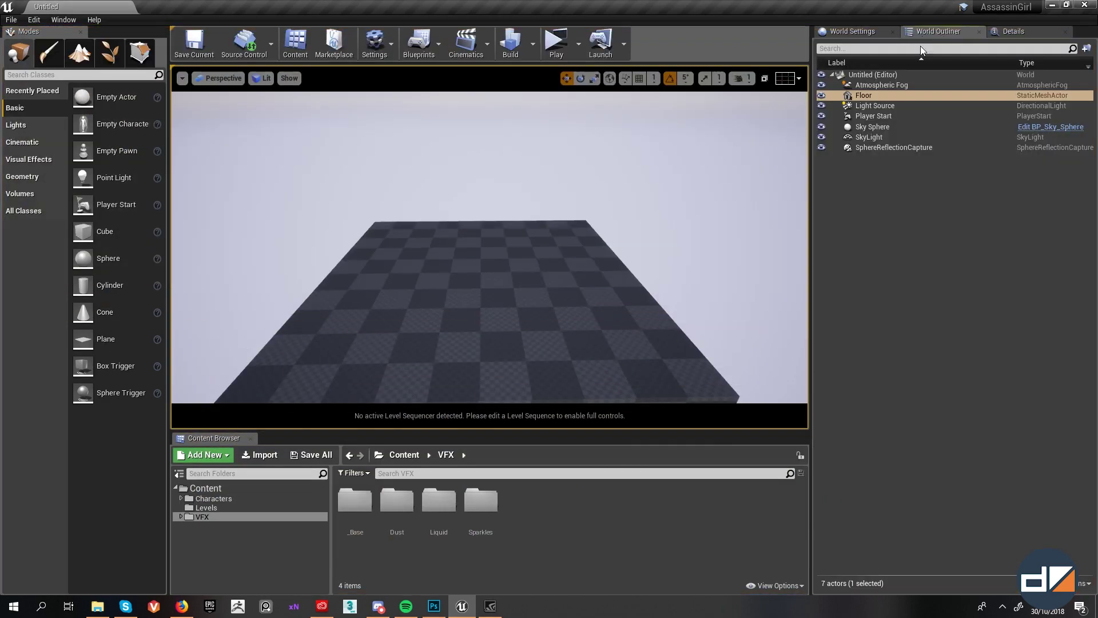
# Step: Look through the level's default actors: SphereReflectionCapture, SkyLight, Sky Sphere and Light Source
pyautogui.moveTo(653, 265); pyautogui.dragTo(564, 319, button='right')
pyautogui.click(894, 147)
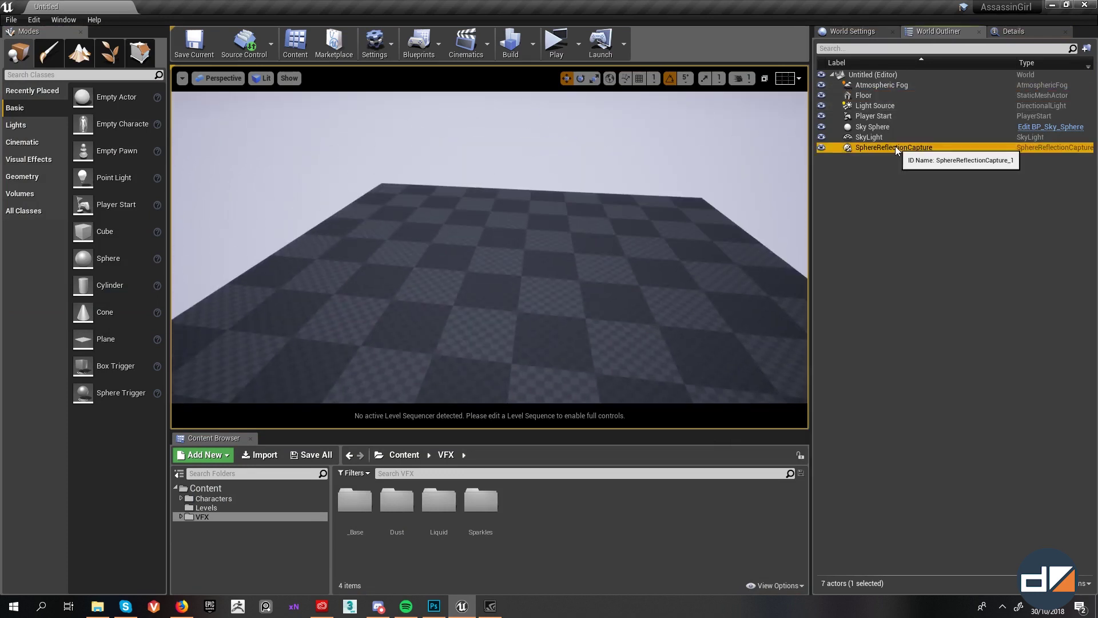
pyautogui.click(882, 138)
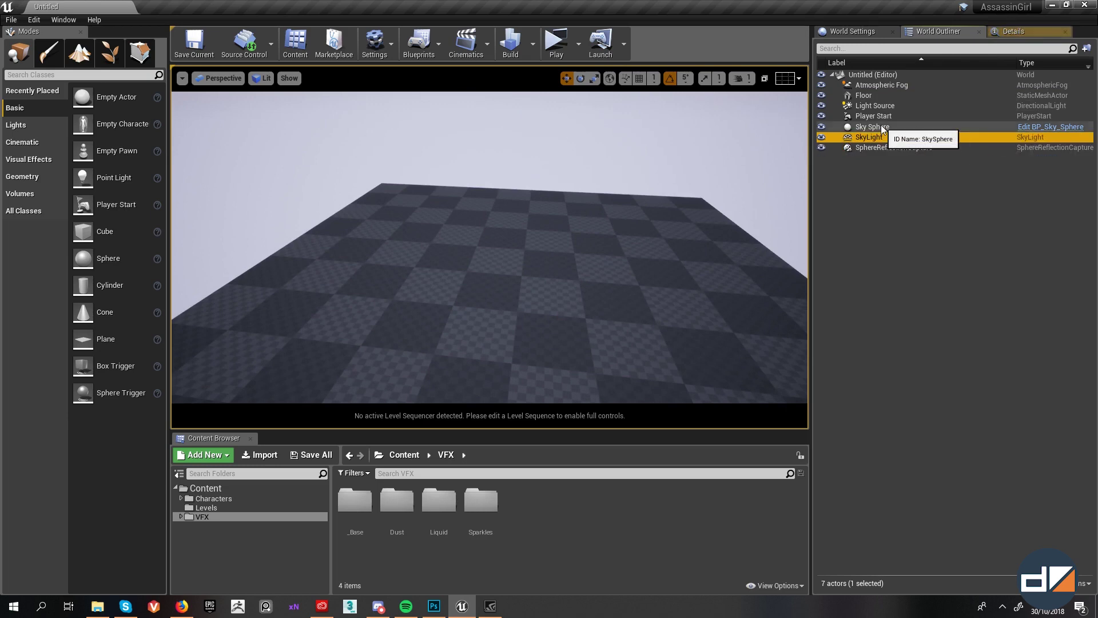
pyautogui.click(882, 127)
pyautogui.click(878, 106)
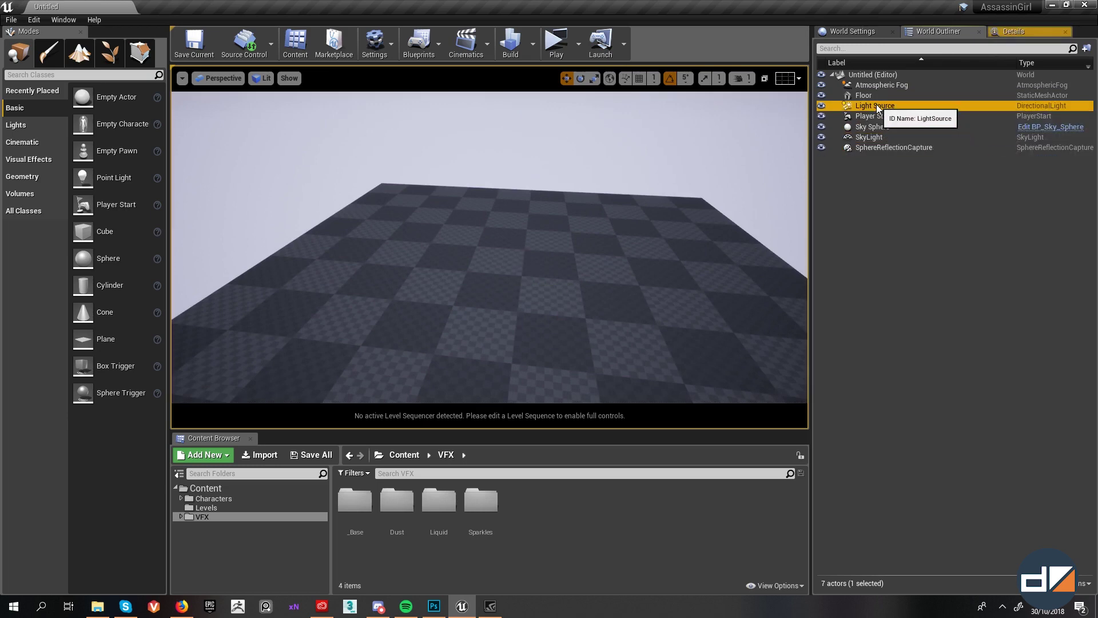
pyautogui.moveTo(698, 201); pyautogui.dragTo(670, 267, button='right')
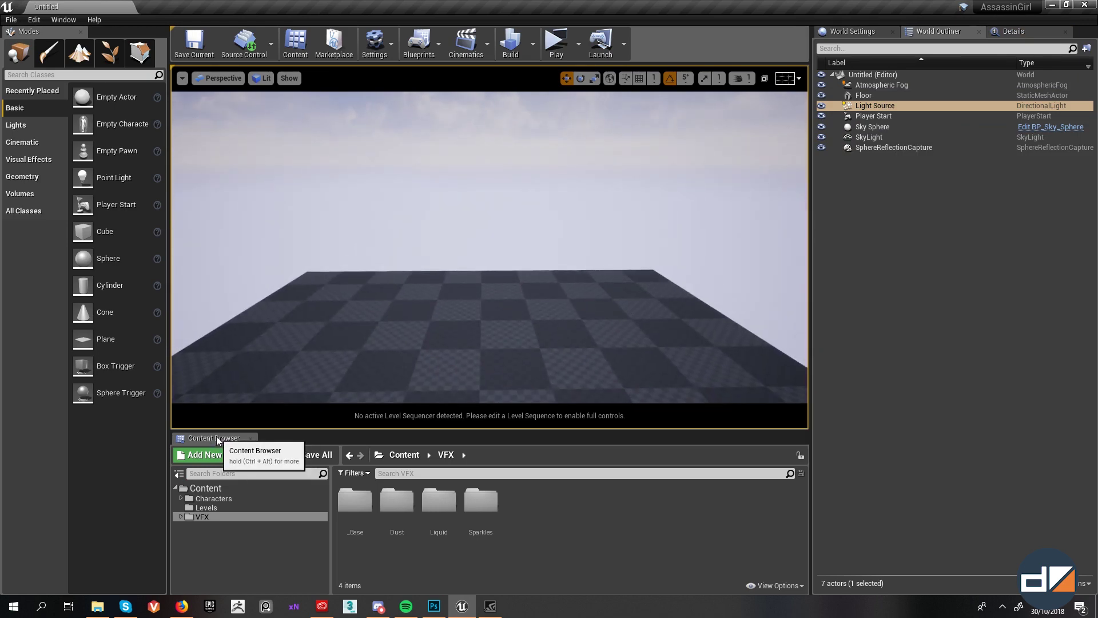
# Step: Undock the Content Browser from below the viewport so the viewport fills the freed space
pyautogui.moveTo(215, 439); pyautogui.dragTo(514, 298)
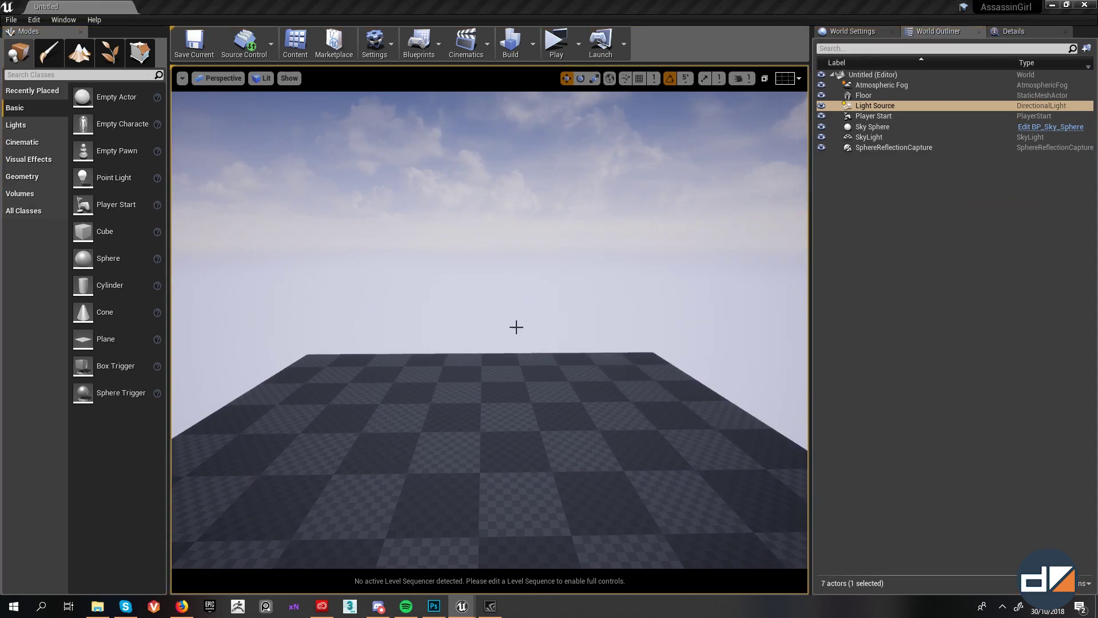
pyautogui.moveTo(517, 326)
pyautogui.mouseDown(button='right')
pyautogui.moveTo(492, 327)
pyautogui.moveTo(526, 330)
pyautogui.mouseUp(button='right')
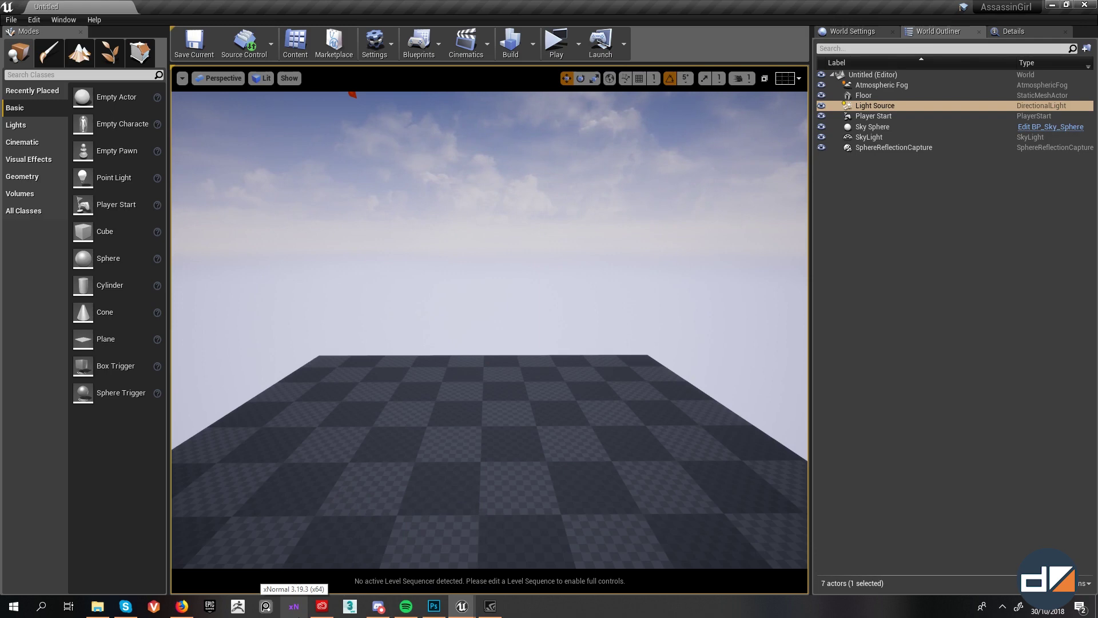
# Step: Switch to Photoshop and handwrite the title "Character lighting" in black on a new layer with the Mixer Brush
pyautogui.click(434, 606)
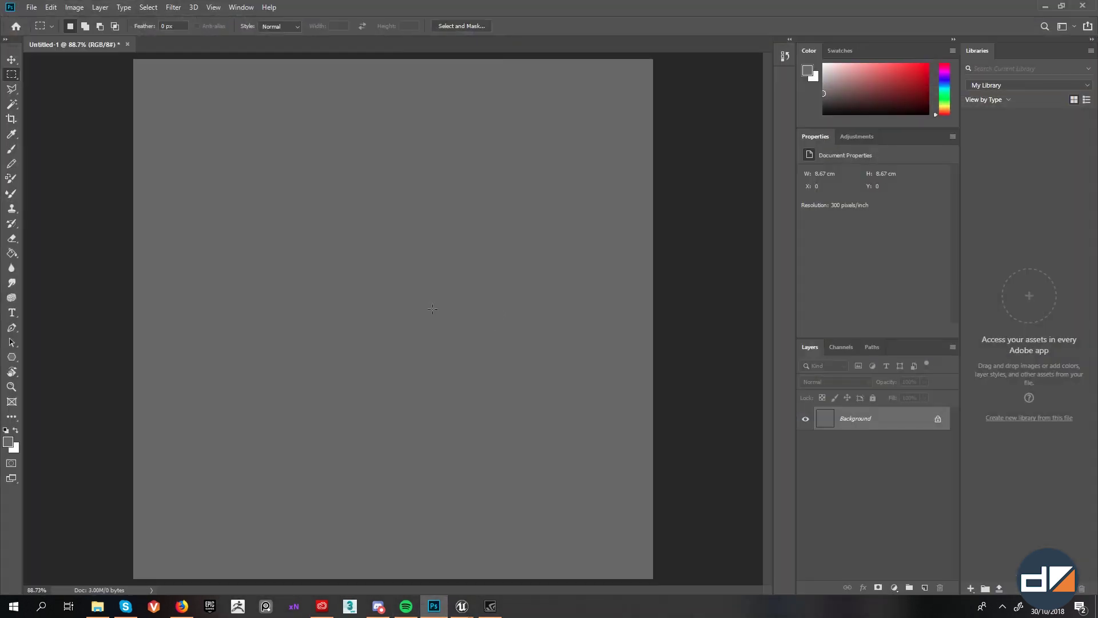
pyautogui.press('s')
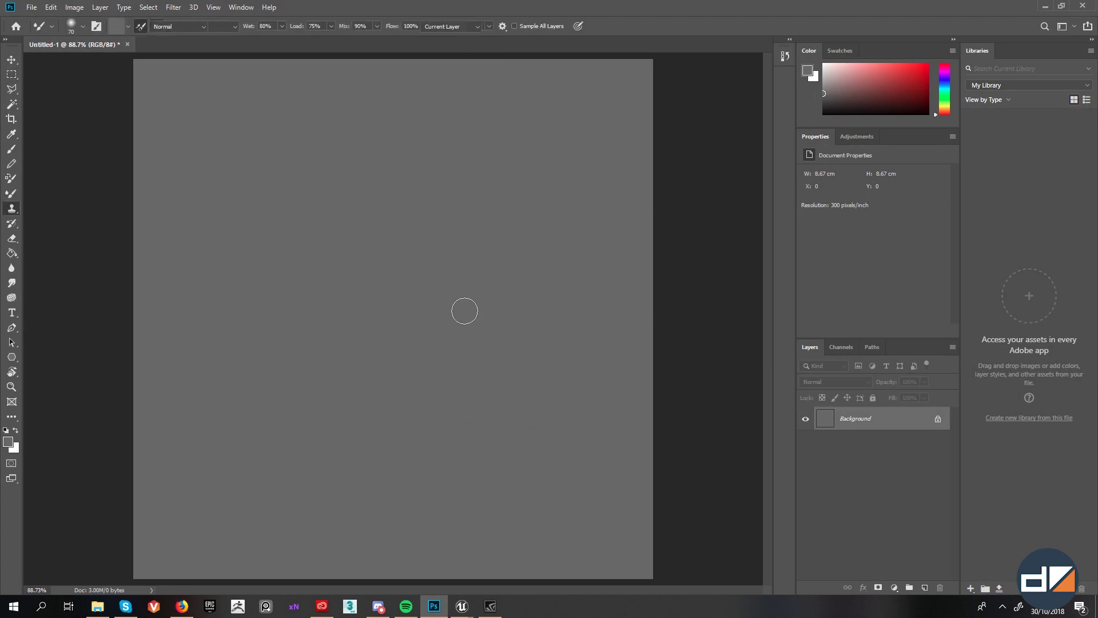
pyautogui.rightClick(437, 274)
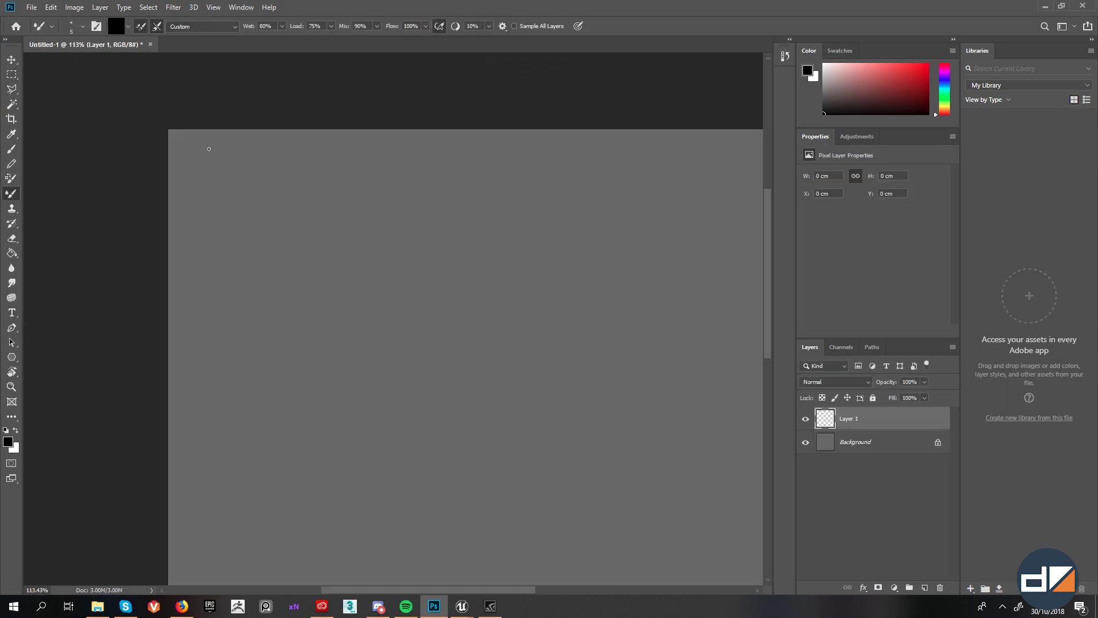
pyautogui.moveTo(207, 148)
pyautogui.mouseDown()
pyautogui.moveTo(218, 166)
pyautogui.moveTo(383, 165)
pyautogui.moveTo(413, 154)
pyautogui.moveTo(458, 160)
pyautogui.moveTo(464, 180)
pyautogui.mouseUp()
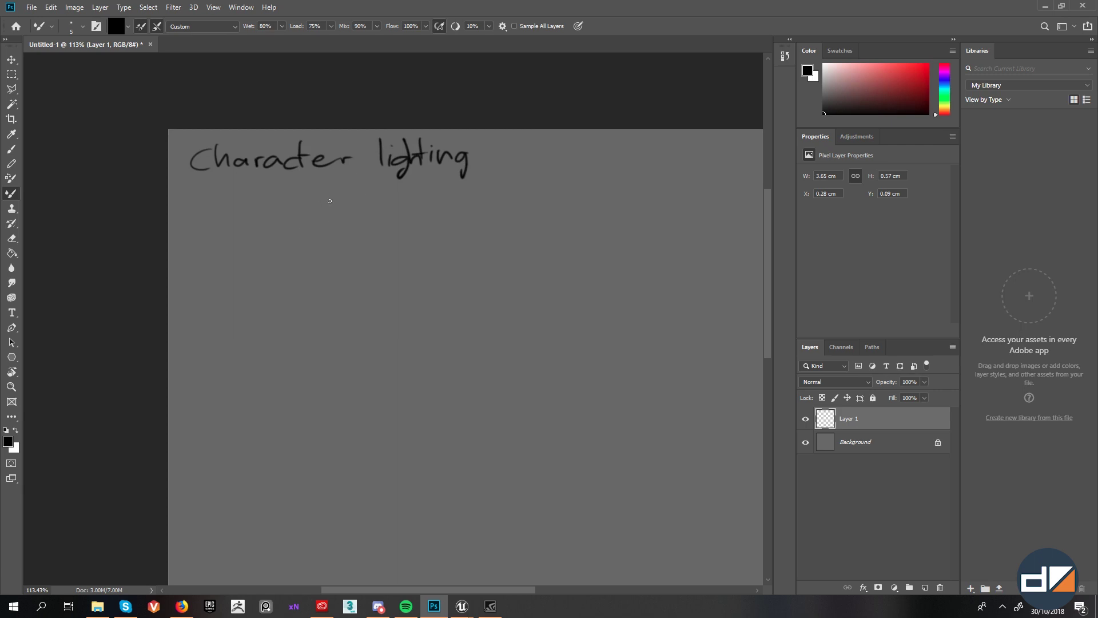
# Step: Draw a downward arrow under the title, with "light" beside it, and handwrite "Dynamic" below the arrow
pyautogui.moveTo(328, 192)
pyautogui.mouseDown()
pyautogui.moveTo(339, 235)
pyautogui.moveTo(391, 207)
pyautogui.moveTo(381, 221)
pyautogui.moveTo(415, 211)
pyautogui.mouseUp()
pyautogui.moveTo(410, 198); pyautogui.dragTo(419, 197)
pyautogui.click(366, 192)
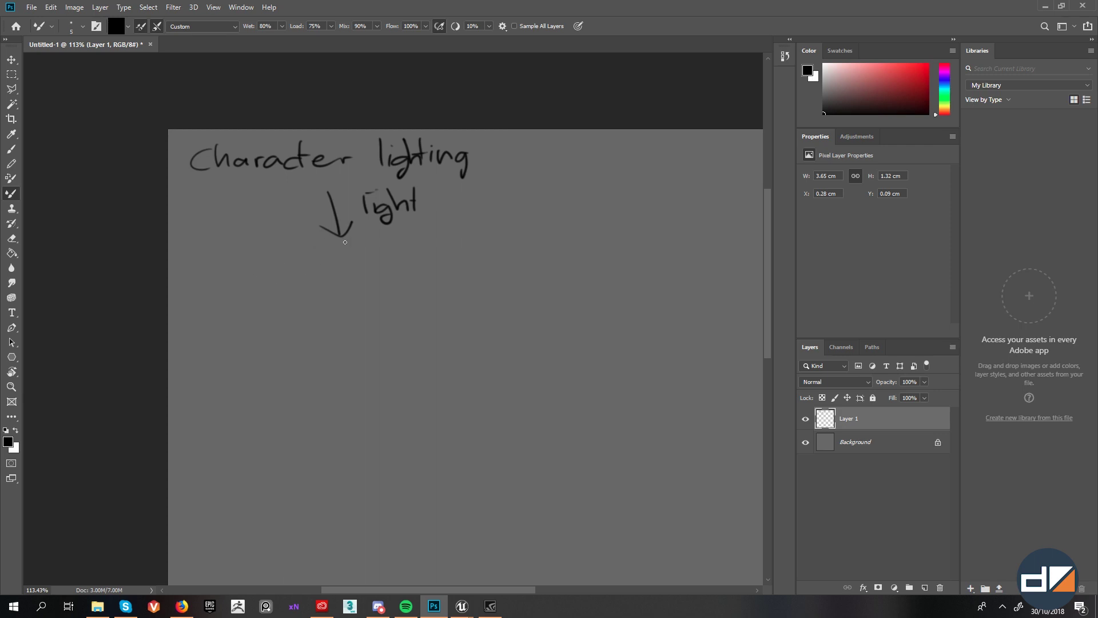
pyautogui.moveTo(260, 261)
pyautogui.mouseDown()
pyautogui.moveTo(266, 278)
pyautogui.moveTo(295, 274)
pyautogui.mouseUp()
pyautogui.moveTo(301, 265); pyautogui.dragTo(291, 289)
pyautogui.moveTo(305, 275)
pyautogui.mouseDown()
pyautogui.moveTo(313, 265)
pyautogui.moveTo(362, 273)
pyautogui.mouseUp()
pyautogui.moveTo(376, 273); pyautogui.dragTo(374, 264)
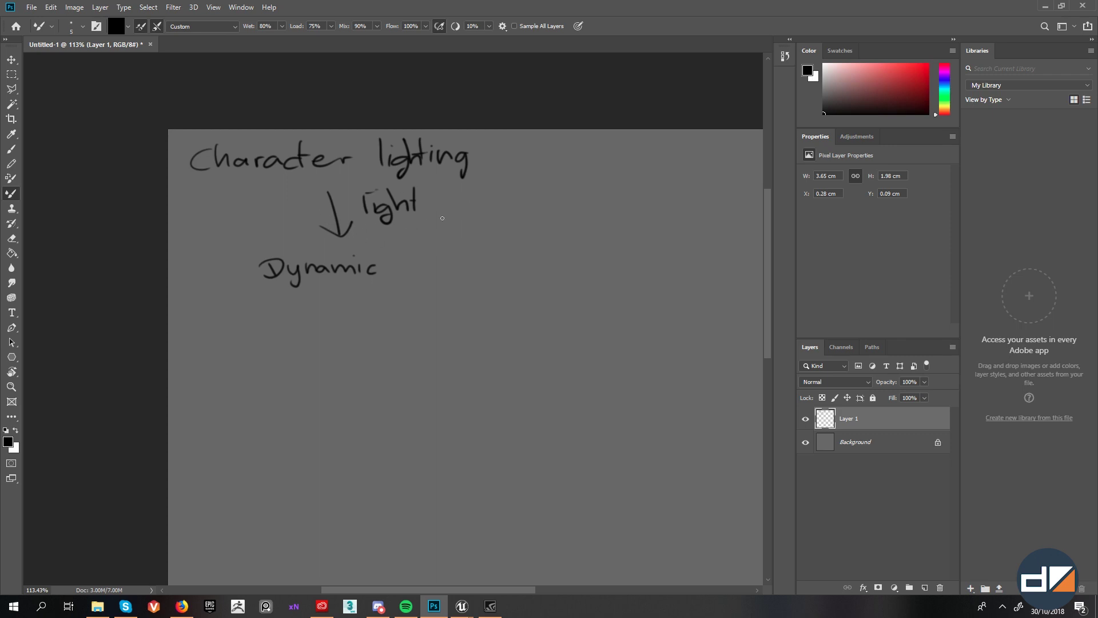
# Step: Draw a second arrow slanting away from "light" and handwrite "Static" under its tip
pyautogui.moveTo(438, 190)
pyautogui.mouseDown()
pyautogui.moveTo(503, 213)
pyautogui.moveTo(496, 224)
pyautogui.mouseUp()
pyautogui.moveTo(540, 259); pyautogui.dragTo(522, 281)
pyautogui.moveTo(543, 258); pyautogui.dragTo(546, 280)
pyautogui.moveTo(538, 267); pyautogui.dragTo(552, 266)
pyautogui.moveTo(560, 268)
pyautogui.mouseDown()
pyautogui.moveTo(550, 278)
pyautogui.moveTo(565, 275)
pyautogui.mouseUp()
pyautogui.moveTo(572, 254); pyautogui.dragTo(574, 276)
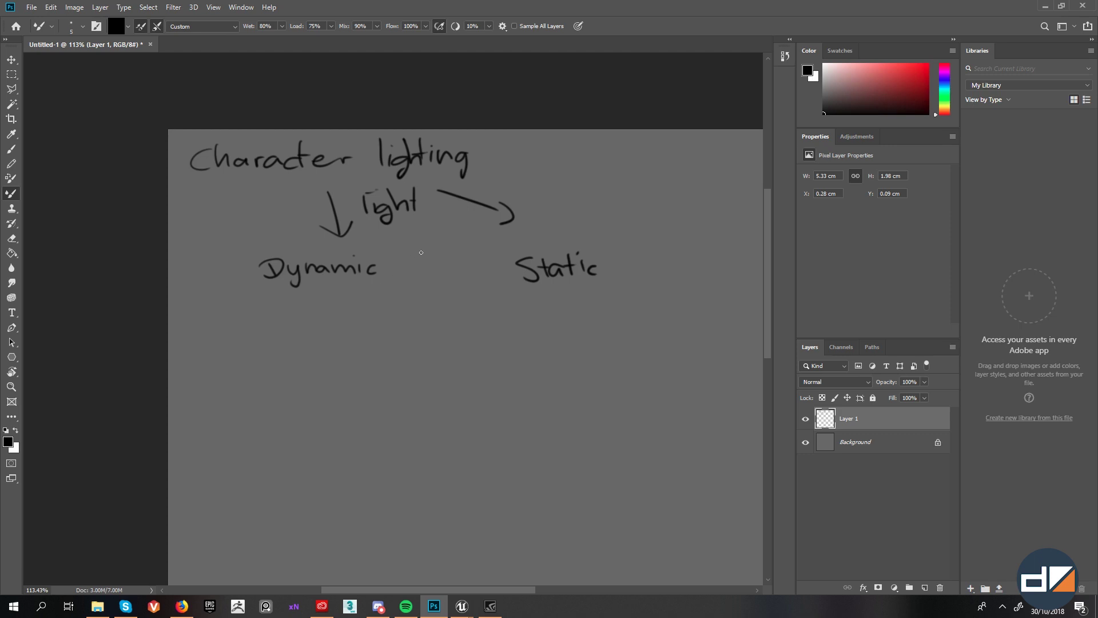
# Step: Underline "Static" and handwrite "- baked lighting" as the first point beneath it
pyautogui.moveTo(452, 321)
pyautogui.mouseDown()
pyautogui.moveTo(358, 307)
pyautogui.moveTo(330, 280)
pyautogui.moveTo(339, 272)
pyautogui.mouseUp()
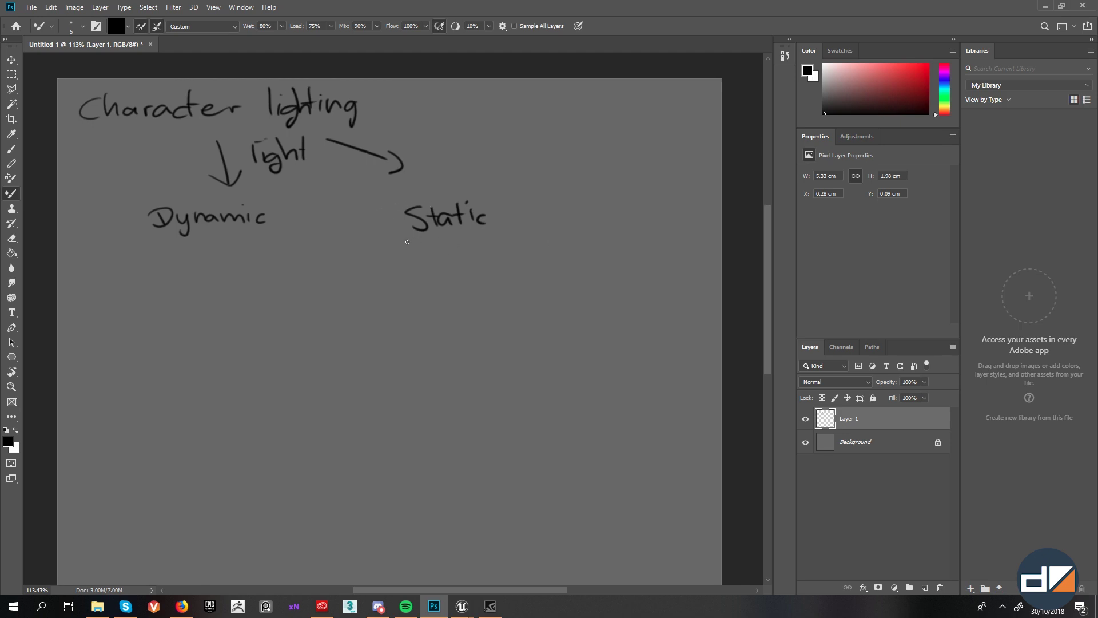
pyautogui.moveTo(408, 242); pyautogui.dragTo(494, 229)
pyautogui.moveTo(422, 253)
pyautogui.mouseDown()
pyautogui.moveTo(436, 268)
pyautogui.moveTo(455, 265)
pyautogui.mouseUp()
pyautogui.moveTo(468, 251); pyautogui.dragTo(491, 269)
pyautogui.moveTo(495, 255)
pyautogui.mouseDown()
pyautogui.moveTo(495, 247)
pyautogui.moveTo(544, 270)
pyautogui.moveTo(538, 278)
pyautogui.mouseUp()
pyautogui.moveTo(544, 247); pyautogui.dragTo(560, 269)
pyautogui.moveTo(555, 251)
pyautogui.mouseDown()
pyautogui.moveTo(596, 270)
pyautogui.moveTo(592, 282)
pyautogui.mouseUp()
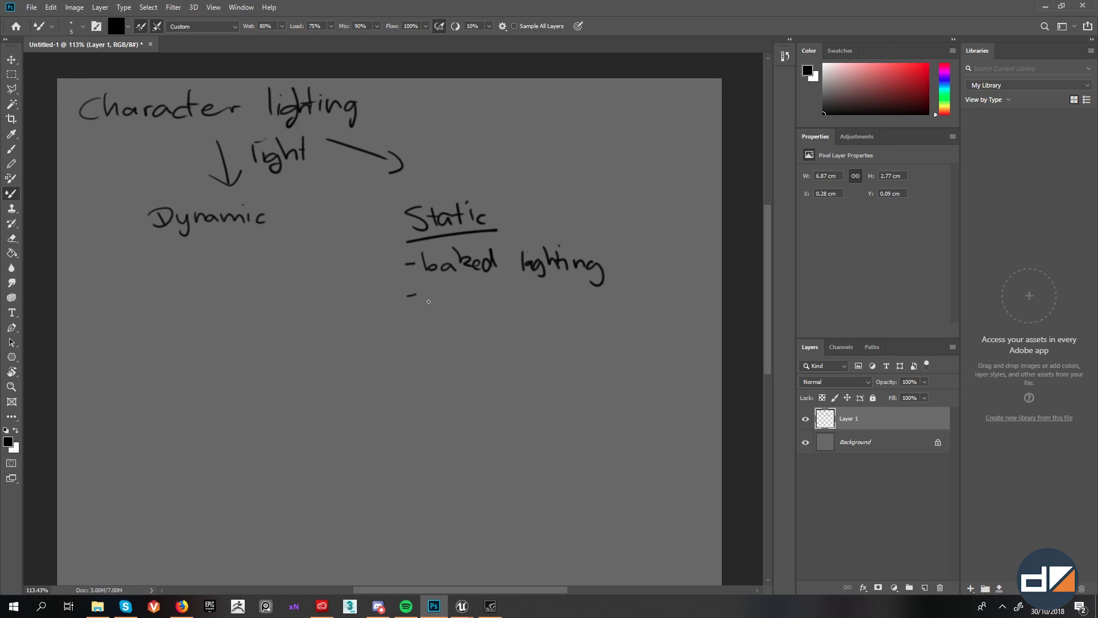
# Step: Add the handwritten points "- precomputed shadows" and "- gi (global illumination" to the Static list
pyautogui.moveTo(426, 289)
pyautogui.mouseDown()
pyautogui.moveTo(428, 306)
pyautogui.moveTo(477, 300)
pyautogui.mouseUp()
pyautogui.moveTo(485, 293); pyautogui.dragTo(484, 300)
pyautogui.moveTo(493, 292); pyautogui.dragTo(538, 302)
pyautogui.moveTo(538, 293)
pyautogui.mouseDown()
pyautogui.moveTo(581, 295)
pyautogui.moveTo(588, 274)
pyautogui.moveTo(648, 295)
pyautogui.moveTo(674, 278)
pyautogui.moveTo(712, 294)
pyautogui.mouseUp()
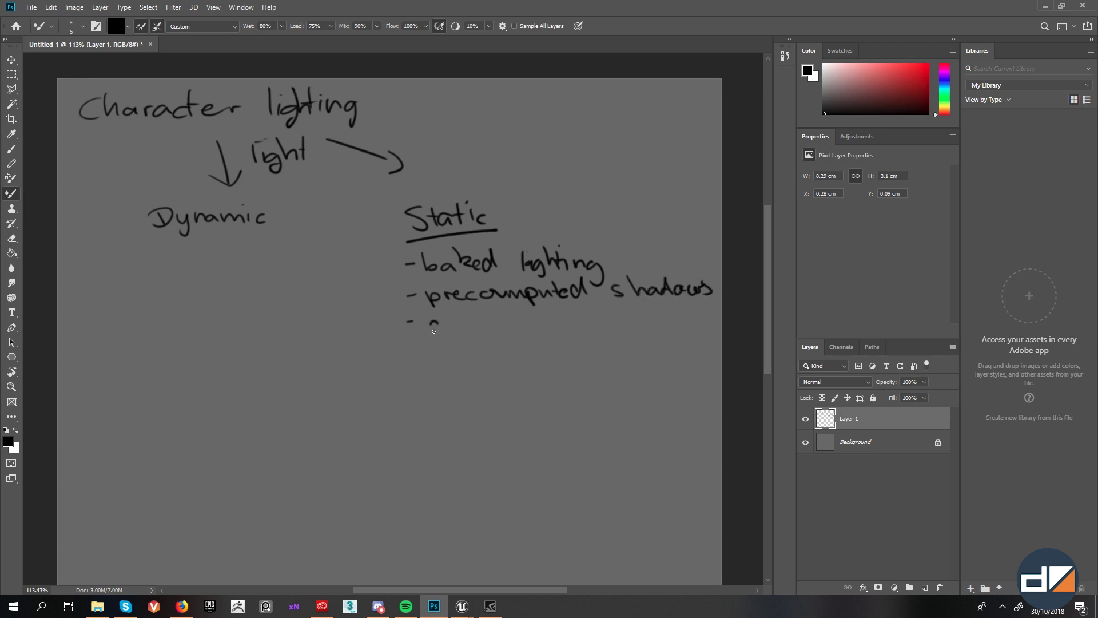
pyautogui.moveTo(434, 331); pyautogui.dragTo(436, 341)
pyautogui.moveTo(485, 327)
pyautogui.mouseDown()
pyautogui.moveTo(493, 340)
pyautogui.moveTo(534, 322)
pyautogui.moveTo(702, 316)
pyautogui.mouseUp()
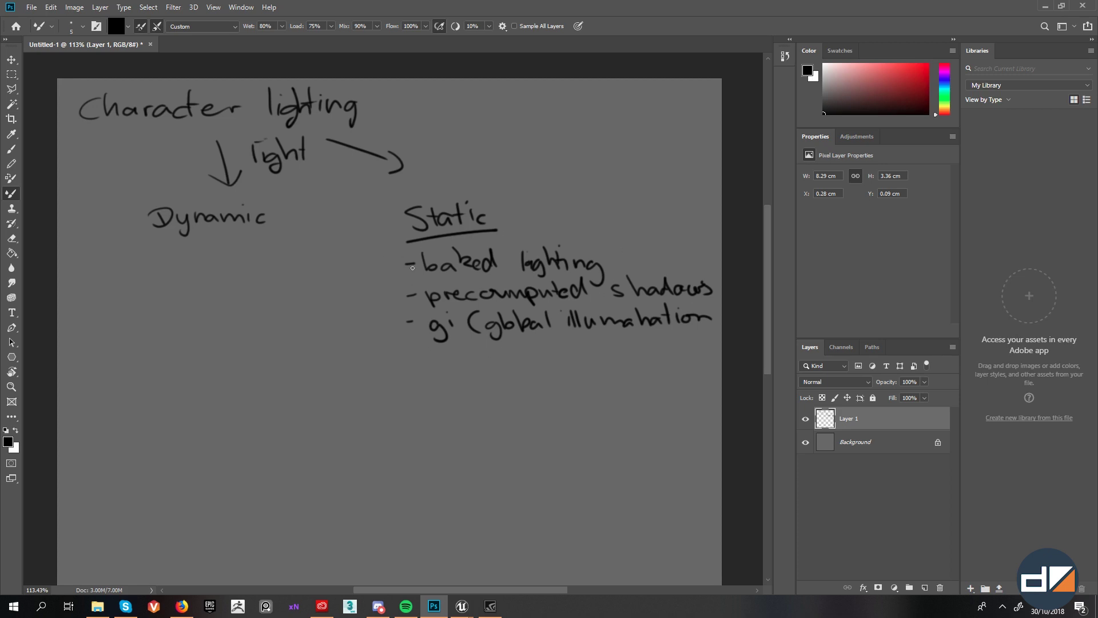
# Step: Underline "Dynamic" and handwrite the points "- moveable" and "- adjustable" beneath it
pyautogui.moveTo(142, 234); pyautogui.dragTo(253, 224)
pyautogui.moveTo(104, 253); pyautogui.dragTo(139, 256)
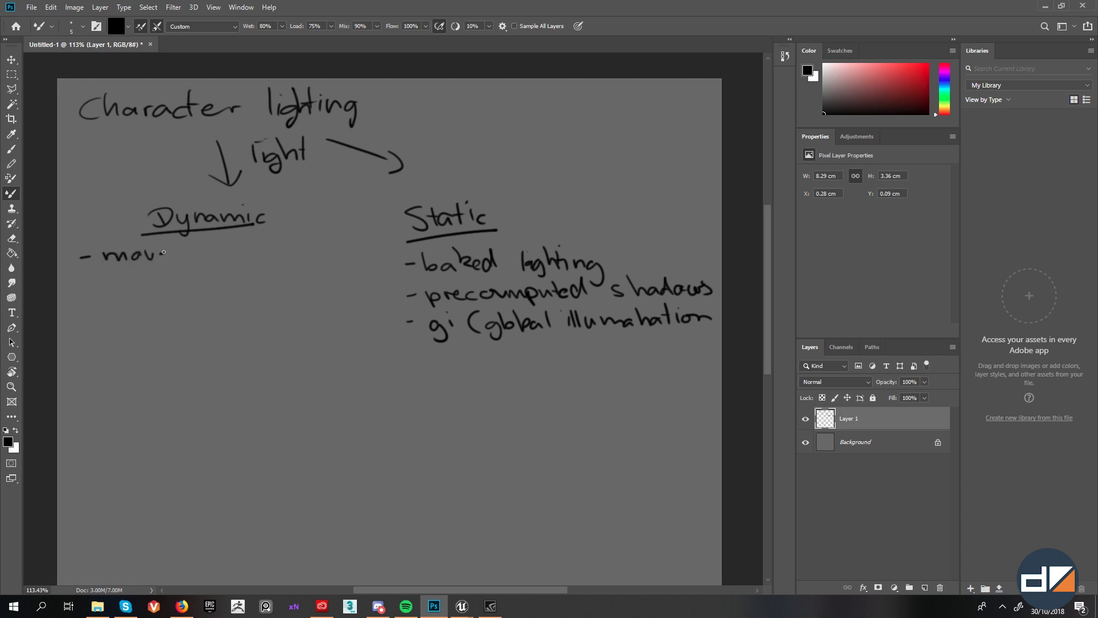
pyautogui.moveTo(183, 256); pyautogui.dragTo(223, 250)
pyautogui.moveTo(107, 279)
pyautogui.mouseDown()
pyautogui.moveTo(141, 276)
pyautogui.moveTo(133, 296)
pyautogui.moveTo(164, 277)
pyautogui.moveTo(235, 282)
pyautogui.mouseUp()
pyautogui.moveTo(237, 278); pyautogui.dragTo(252, 281)
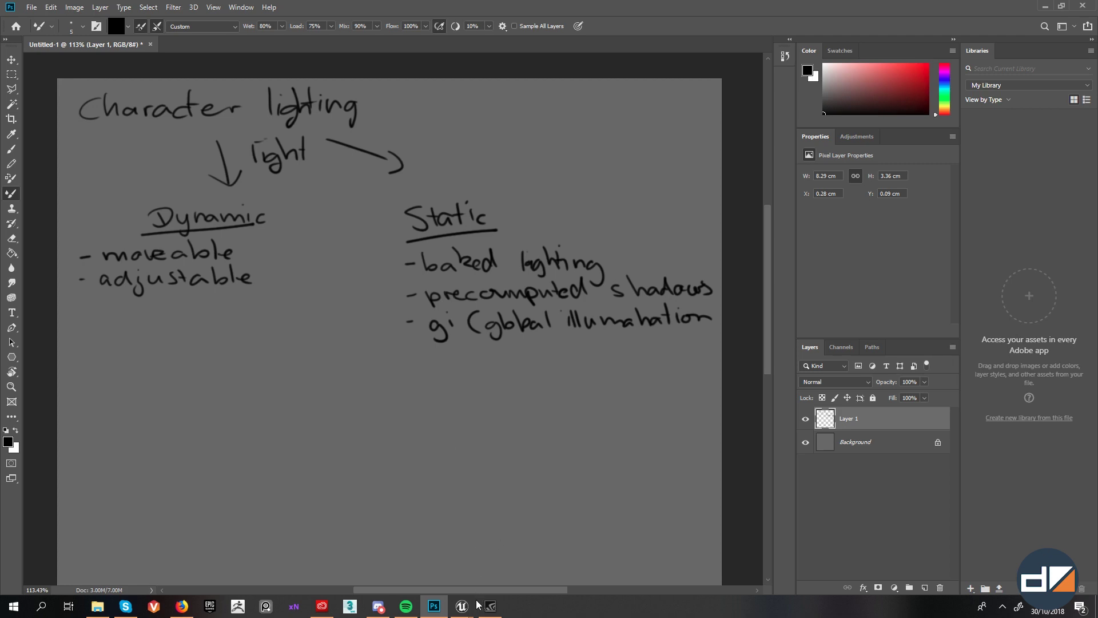
# Step: Switch back to Unreal Editor and examine the light types that can be placed in the level
pyautogui.moveTo(475, 605)
pyautogui.click(415, 564)
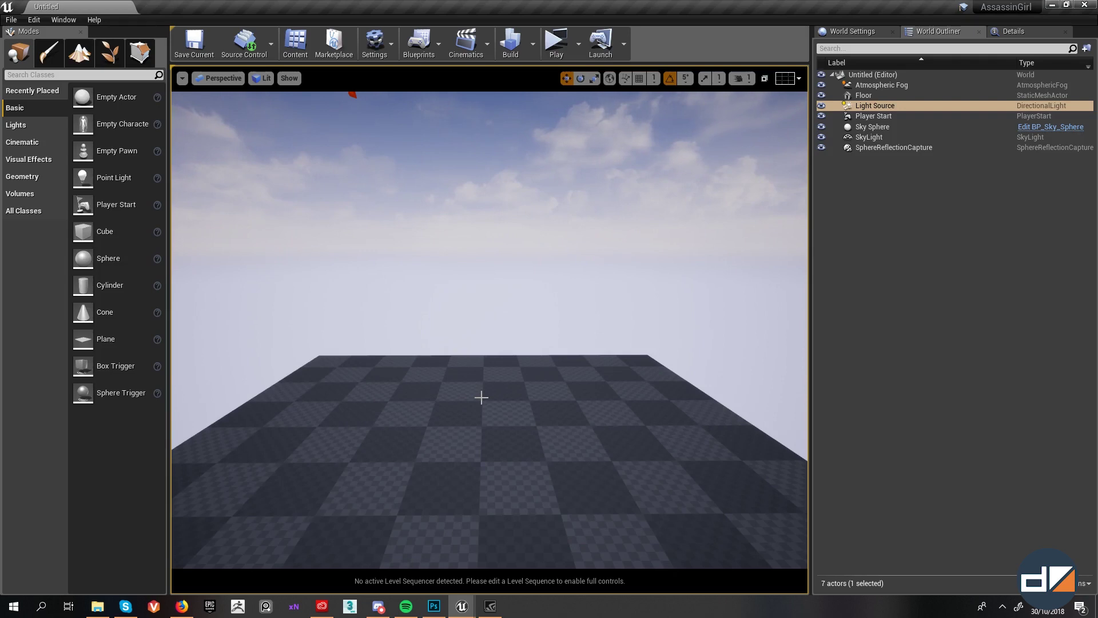
pyautogui.press('w')
pyautogui.moveTo(477, 425); pyautogui.dragTo(478, 425, button='right')
pyautogui.press('s')
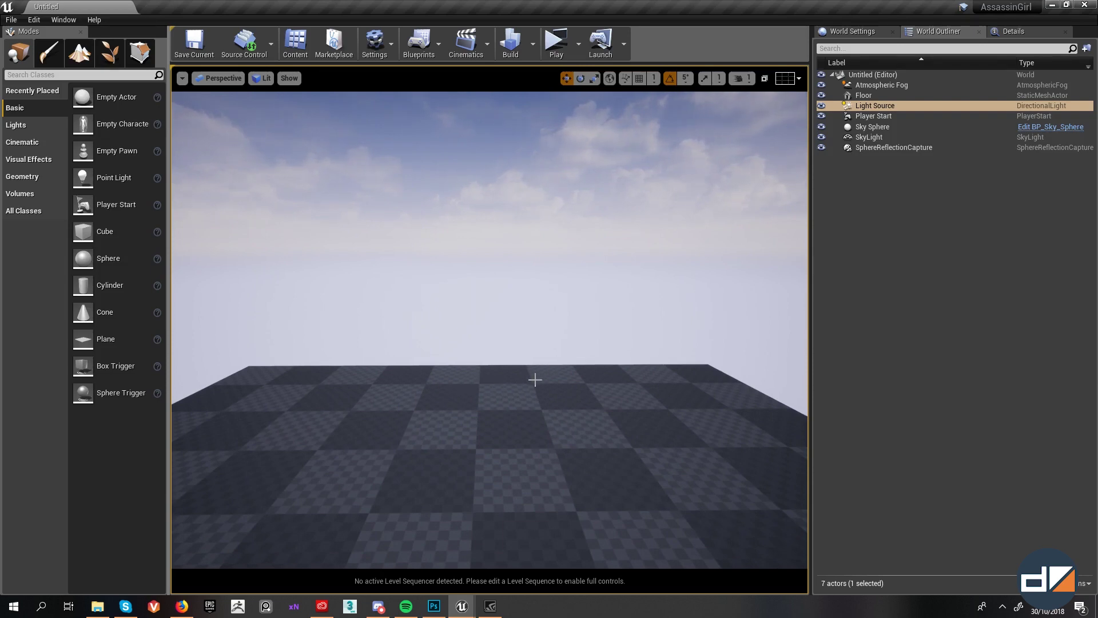
pyautogui.moveTo(535, 380); pyautogui.dragTo(536, 433, button='right')
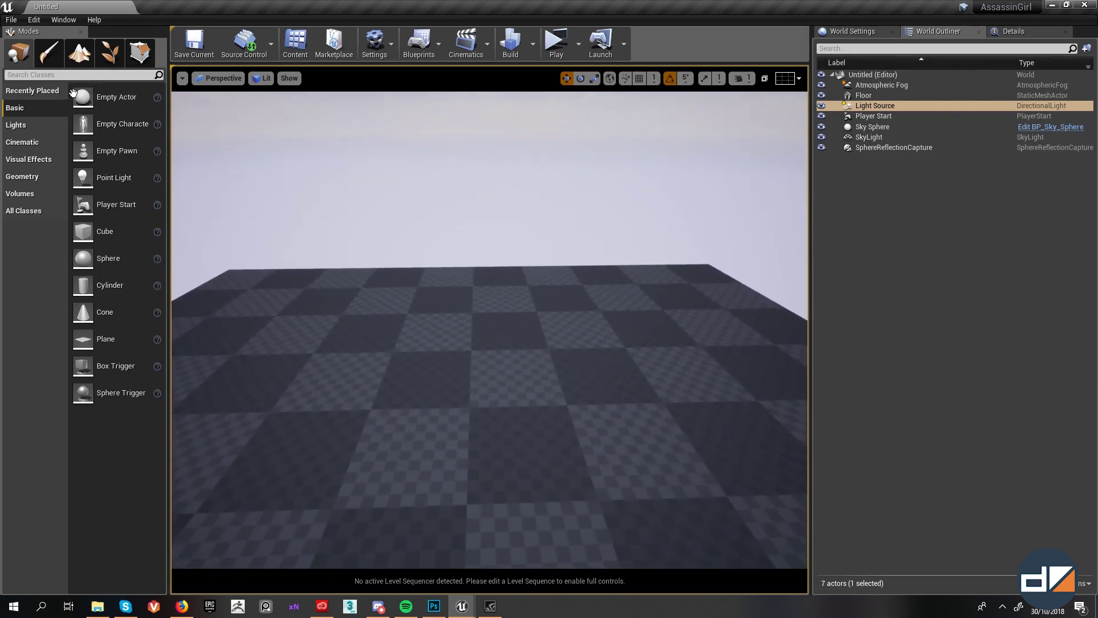
pyautogui.click(16, 124)
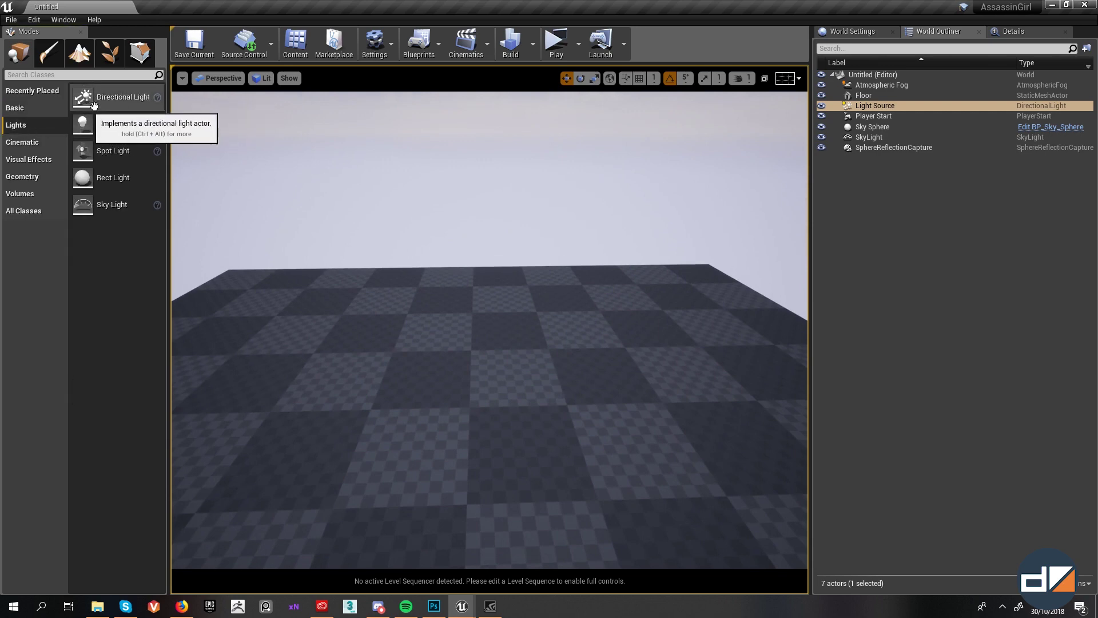
pyautogui.moveTo(490, 330); pyautogui.dragTo(490, 342, button='right')
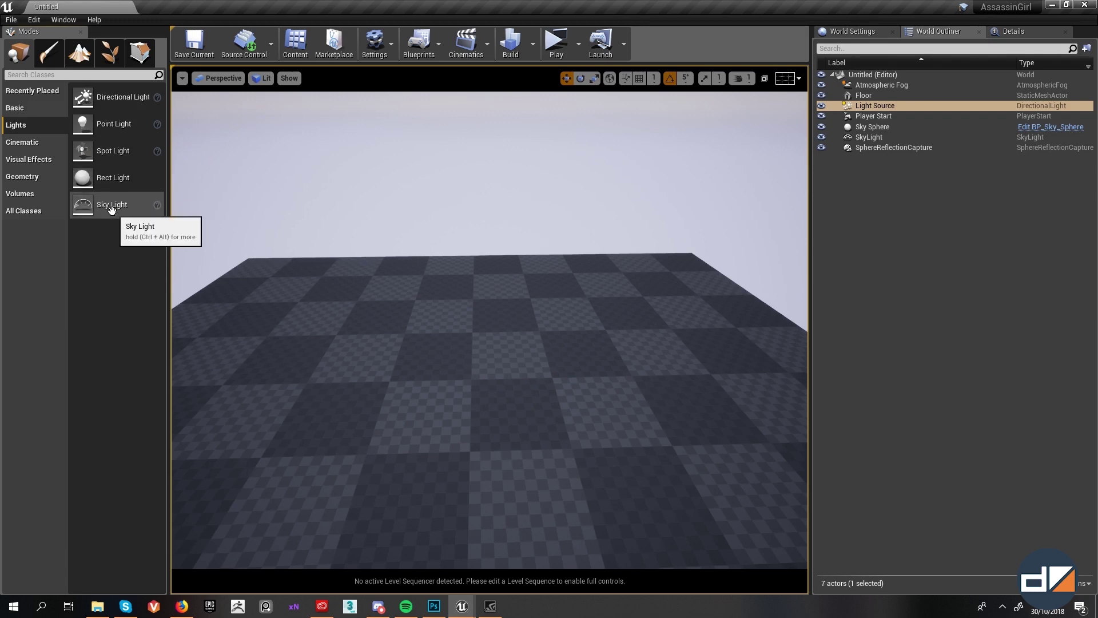
# Step: Create a folder named "Lighting" under the level in the World Outliner
pyautogui.click(393, 259)
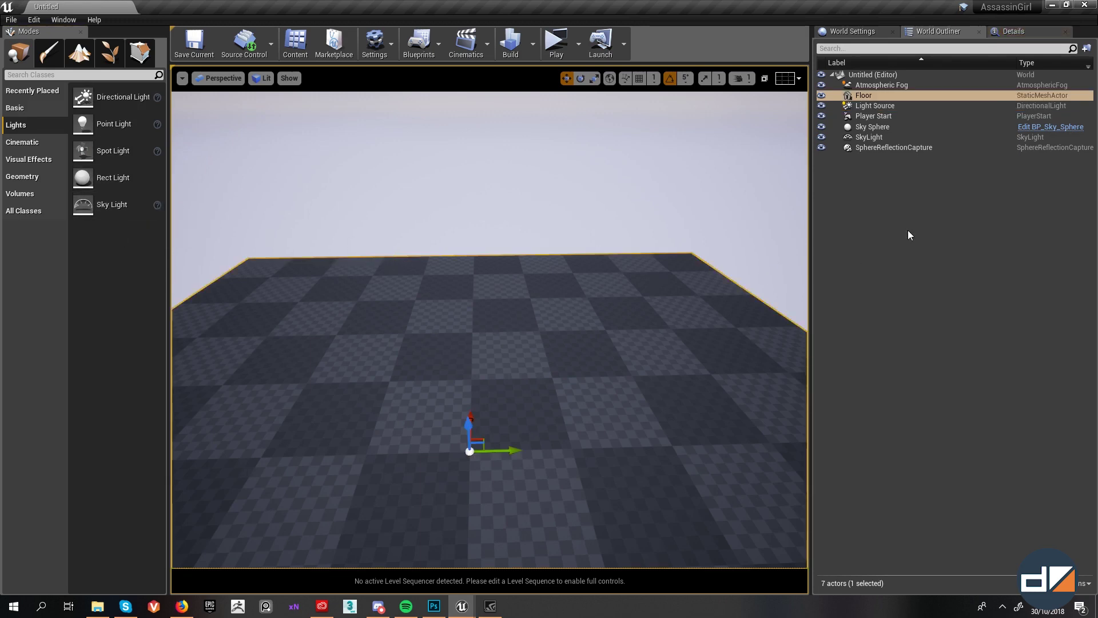
pyautogui.click(872, 106)
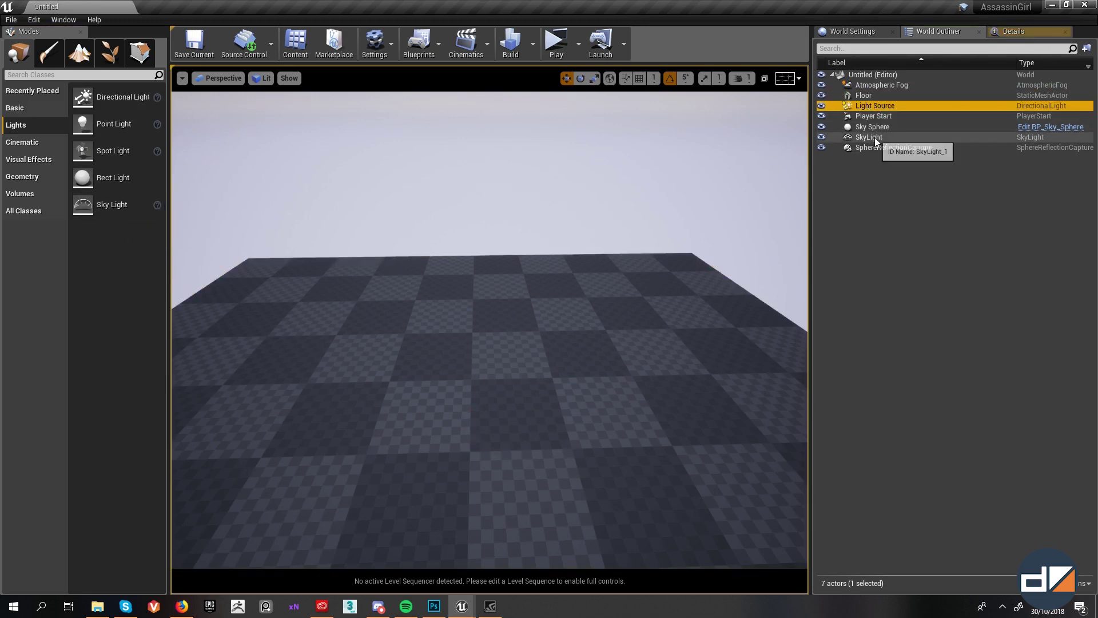
pyautogui.keyDown('ctrl'); pyautogui.click(872, 138); pyautogui.keyUp('ctrl')
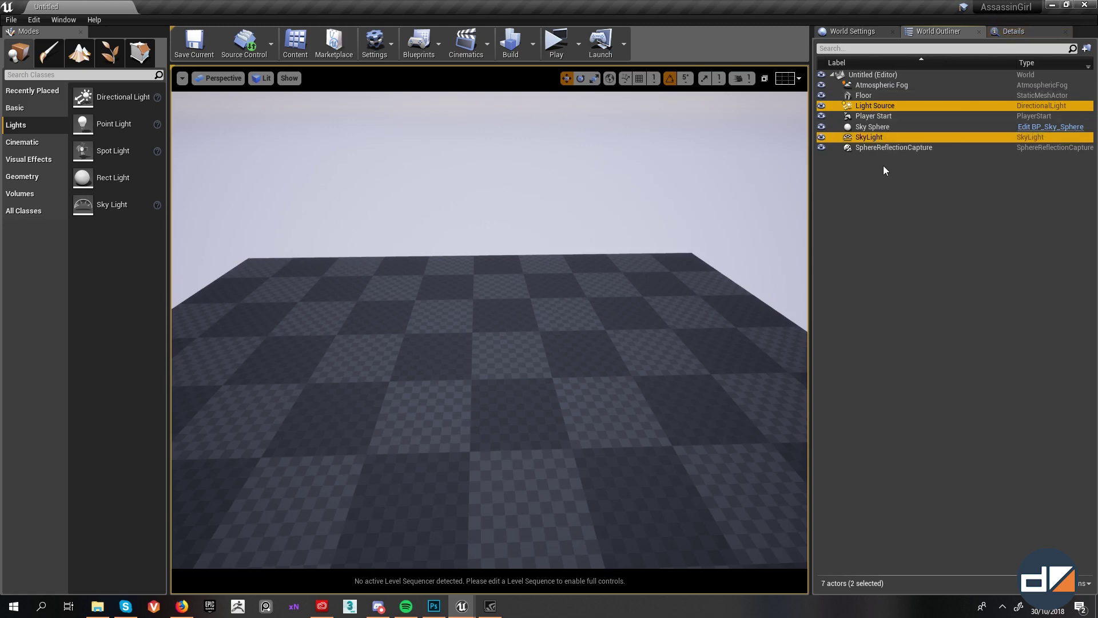
pyautogui.rightClick(885, 76)
pyautogui.click(918, 83)
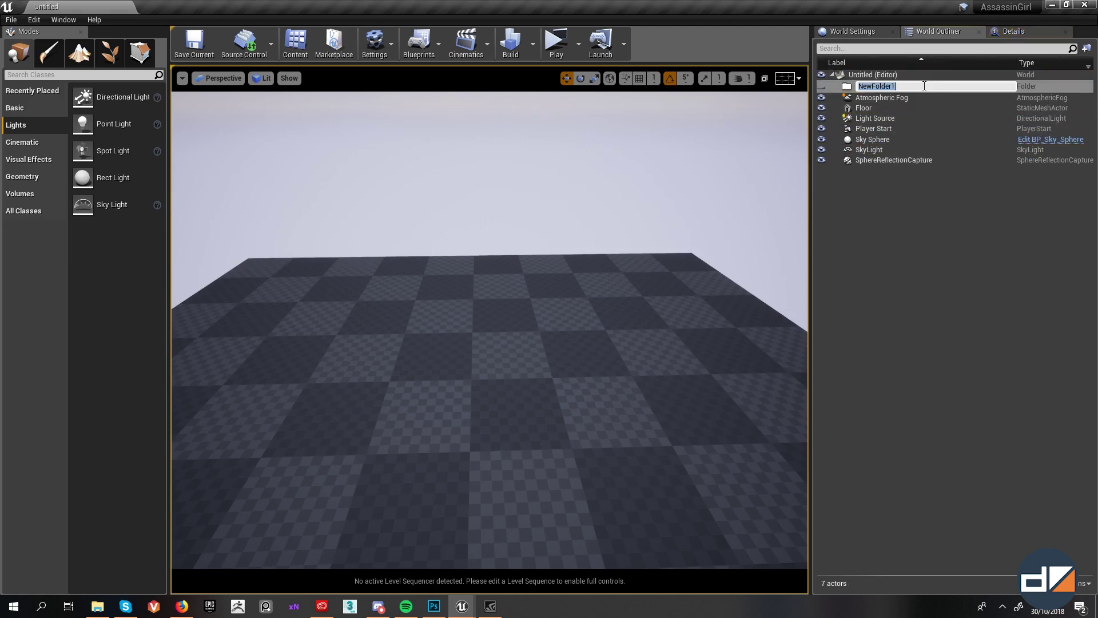
pyautogui.write('Lig')
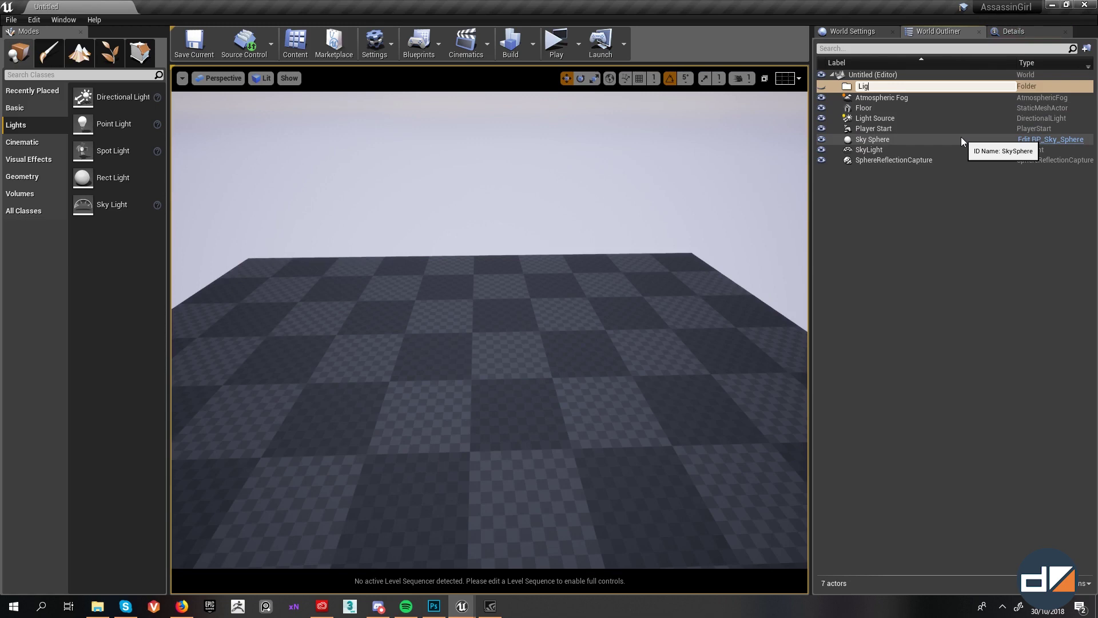
pyautogui.write('hting')
pyautogui.press('Return')
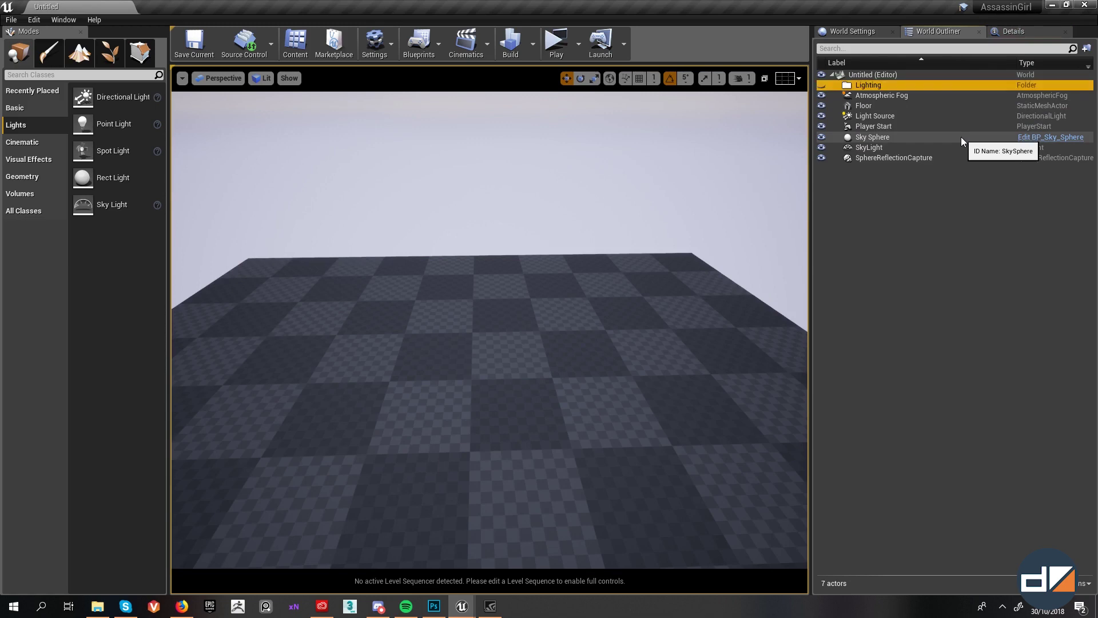
# Step: Move the Light Source and SkyLight actors into the Lighting folder
pyautogui.click(904, 116)
pyautogui.keyDown('ctrl'); pyautogui.click(890, 148); pyautogui.keyUp('ctrl')
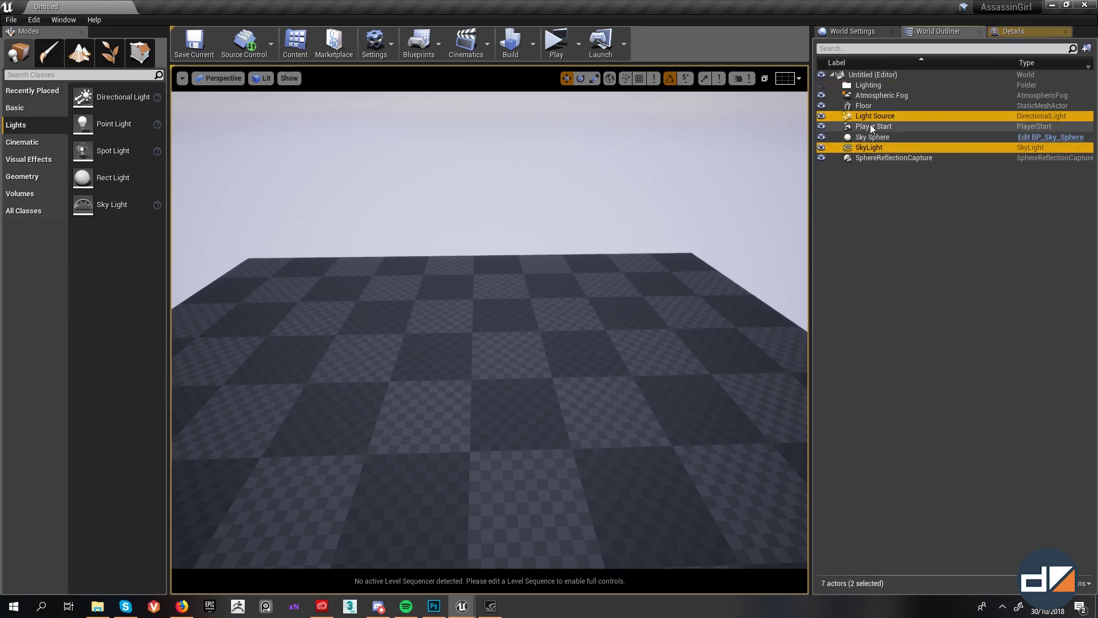
pyautogui.moveTo(870, 119); pyautogui.dragTo(879, 87)
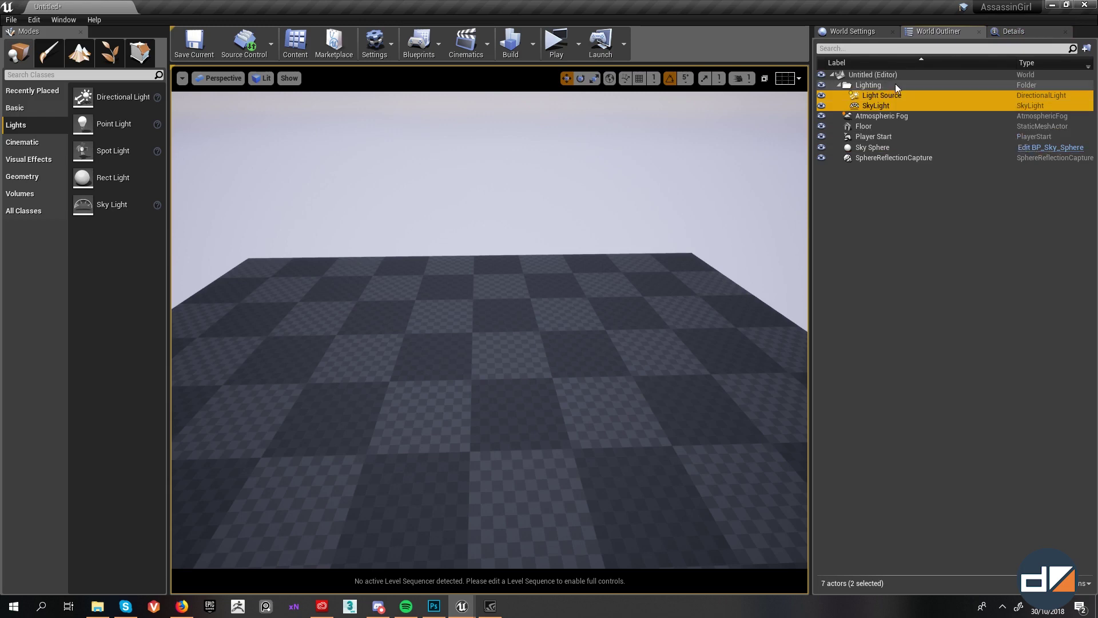
# Step: Toggle the Lighting folder's visibility off and on to check how its lights affect the scene
pyautogui.click(839, 85)
pyautogui.click(822, 84)
pyautogui.click(824, 86)
pyautogui.click(824, 85)
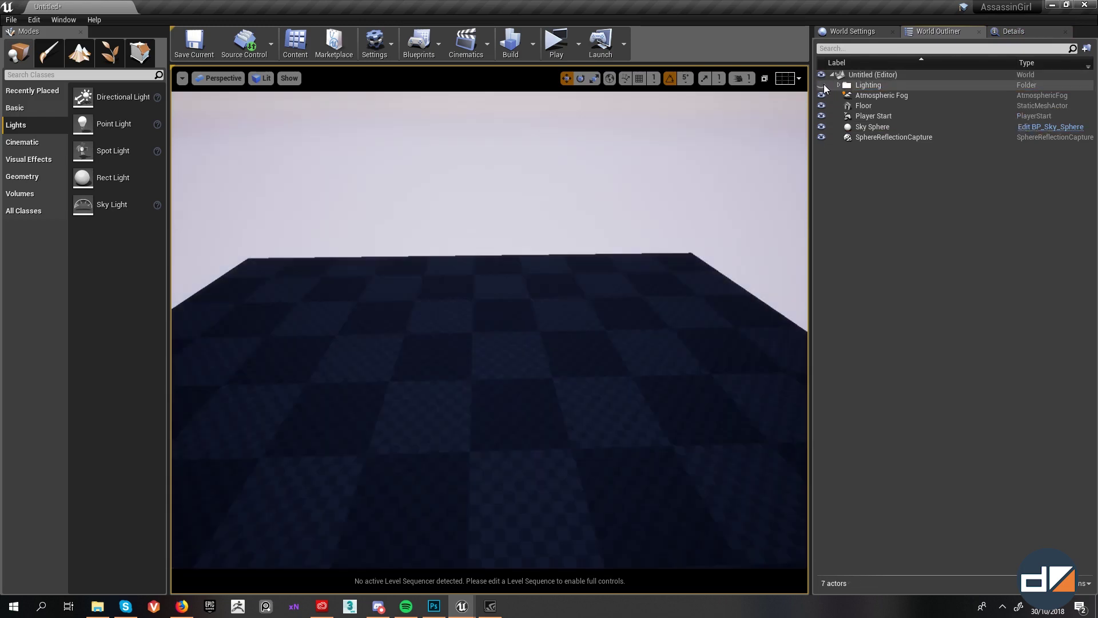
pyautogui.click(824, 85)
pyautogui.click(839, 85)
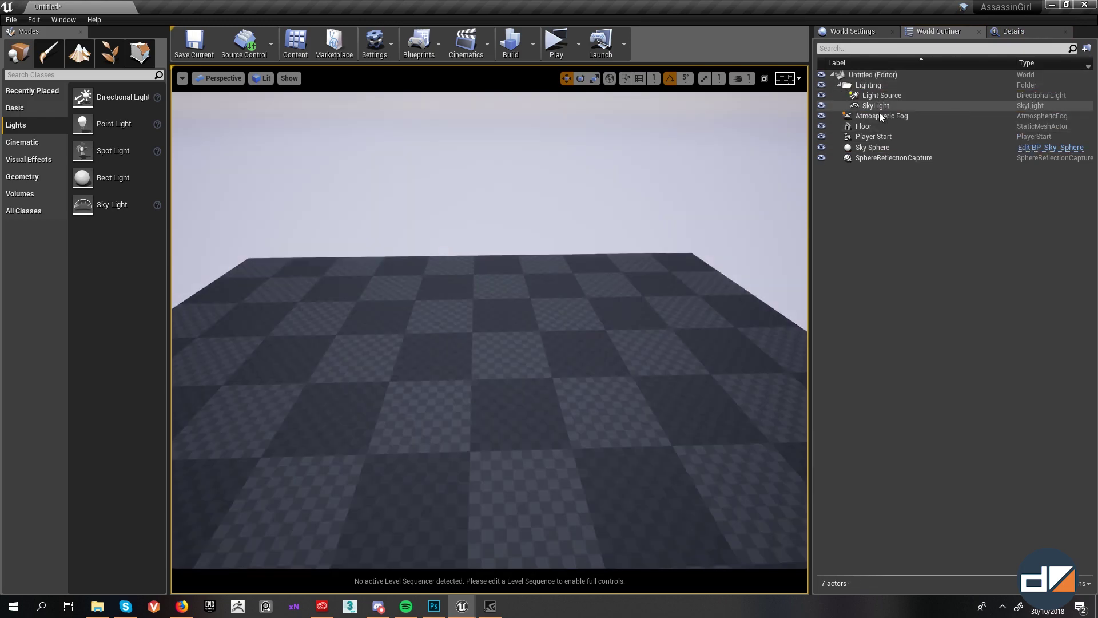
# Step: Bring up the Content Browser over the viewport, enlarge it and open the Meshes folder inside Characters/AssassinGirl
pyautogui.moveTo(630, 244); pyautogui.dragTo(502, 252, button='right')
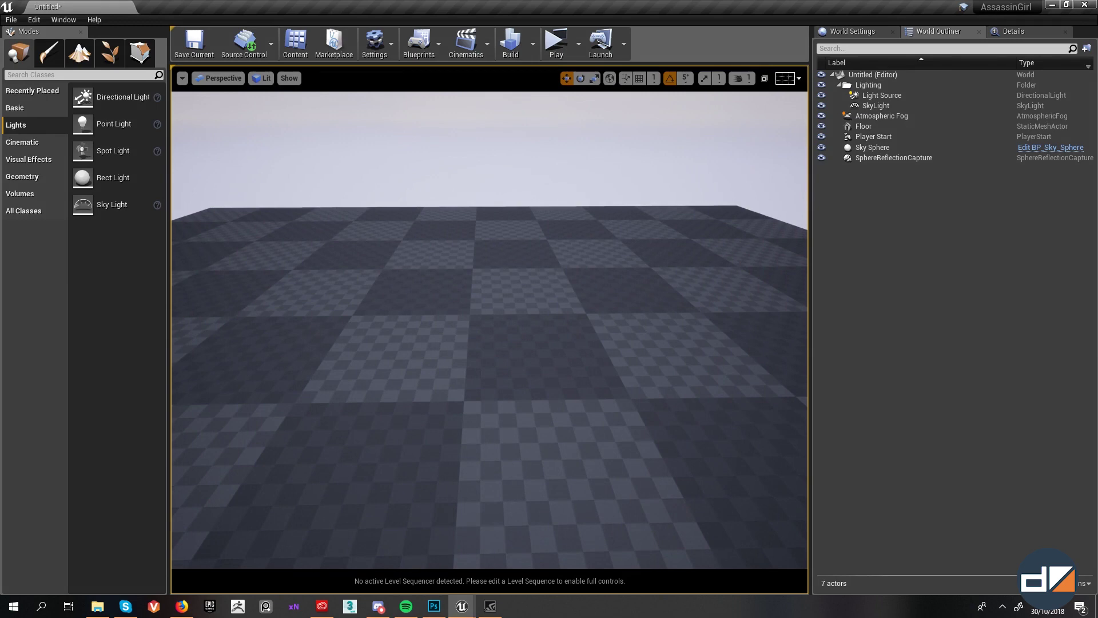
pyautogui.hotkey('ctrl', 'shift', 'f')
pyautogui.moveTo(1065, 44); pyautogui.dragTo(477, 279)
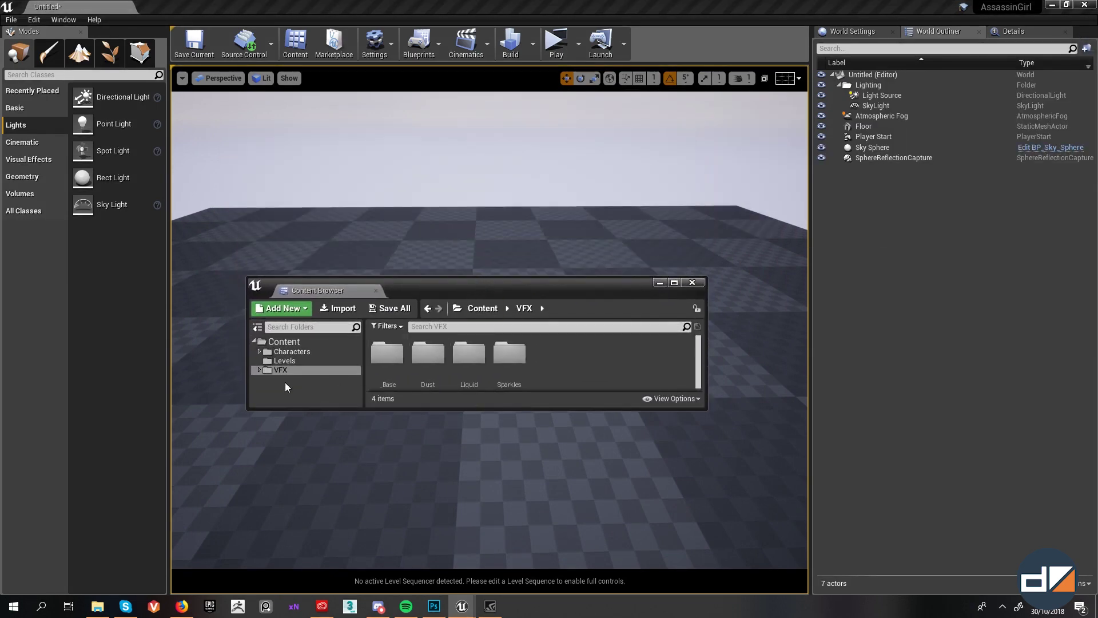
pyautogui.click(282, 361)
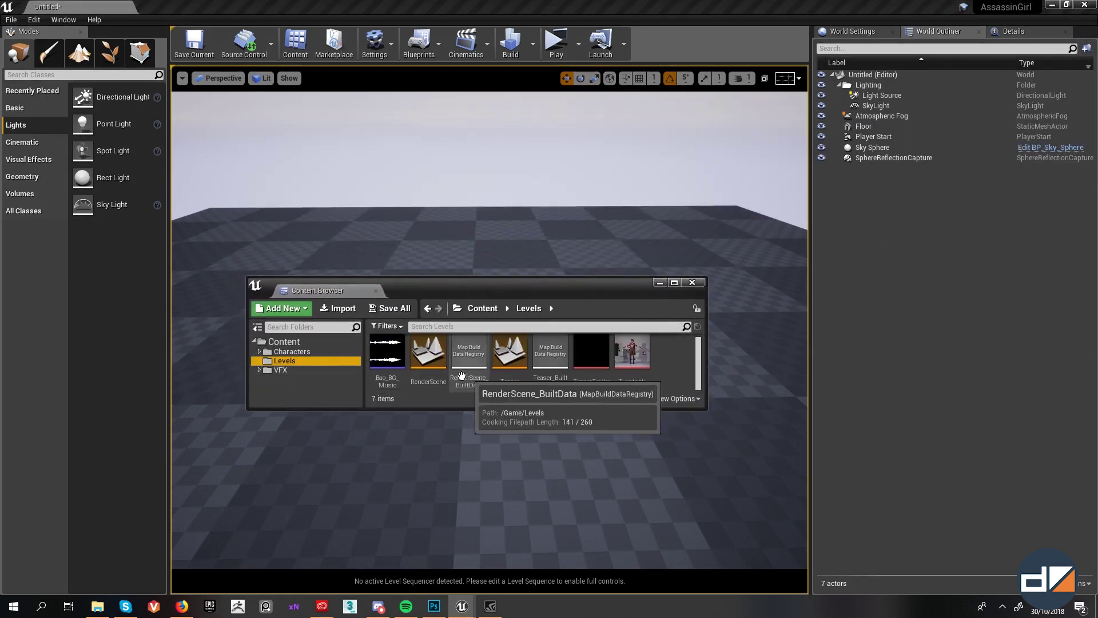
pyautogui.click(297, 351)
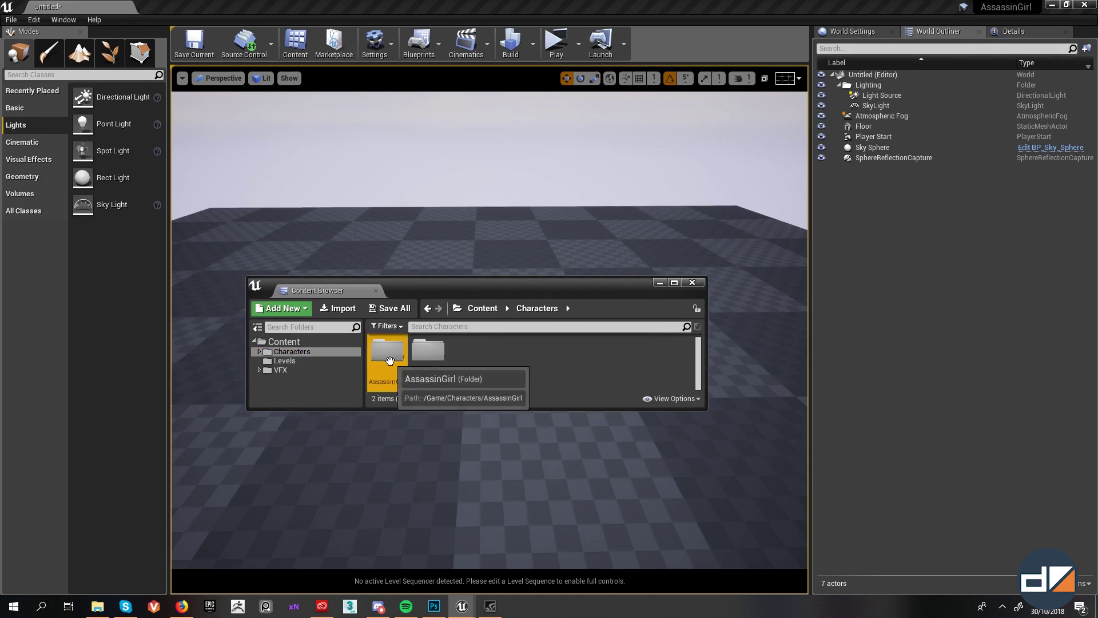
pyautogui.doubleClick(389, 355)
pyautogui.scroll(-1, 538, 388)
pyautogui.scroll(1, 563, 392)
pyautogui.scroll(-1, 629, 394)
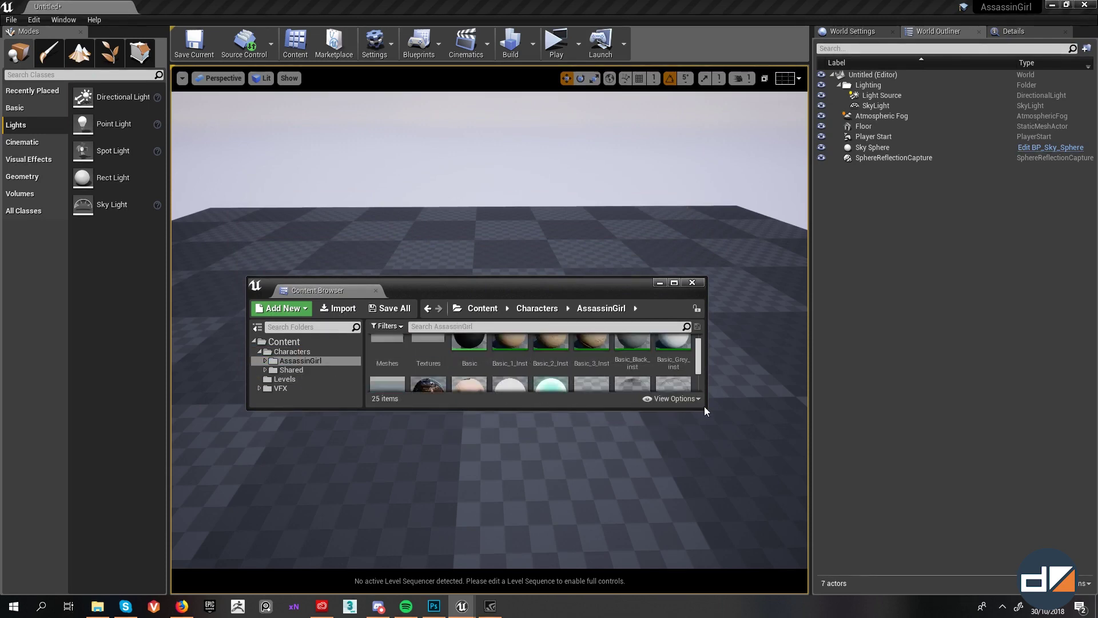
pyautogui.moveTo(707, 410); pyautogui.dragTo(791, 546)
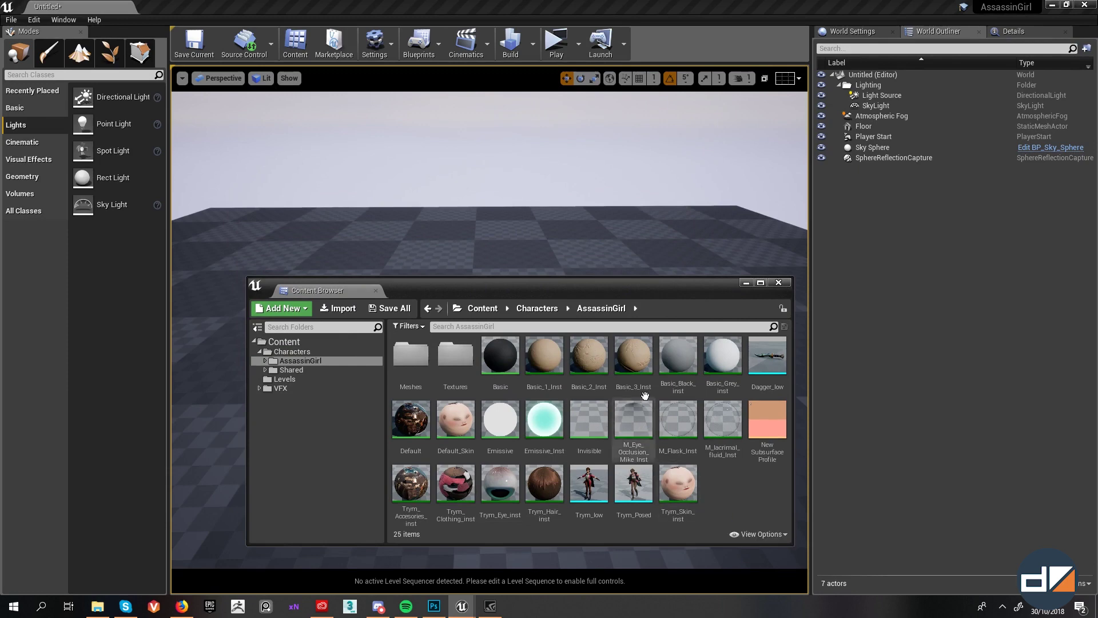
pyautogui.doubleClick(410, 358)
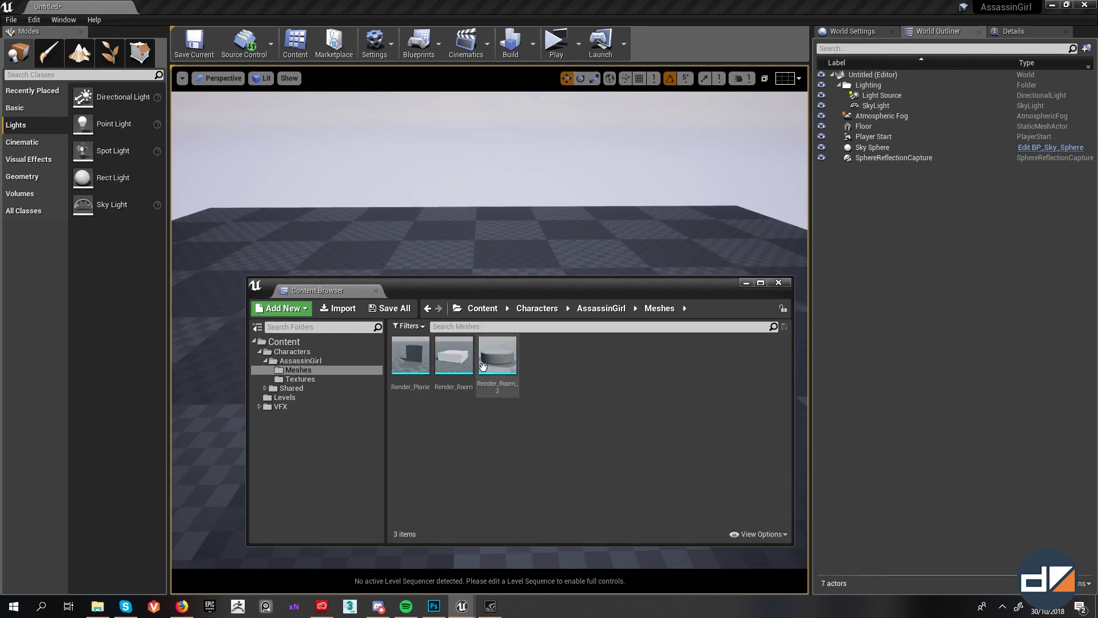
# Step: Place the Render_Room_2 mesh on the floor of the level, discarding a trial placement of Render_Room
pyautogui.moveTo(464, 363); pyautogui.dragTo(470, 241)
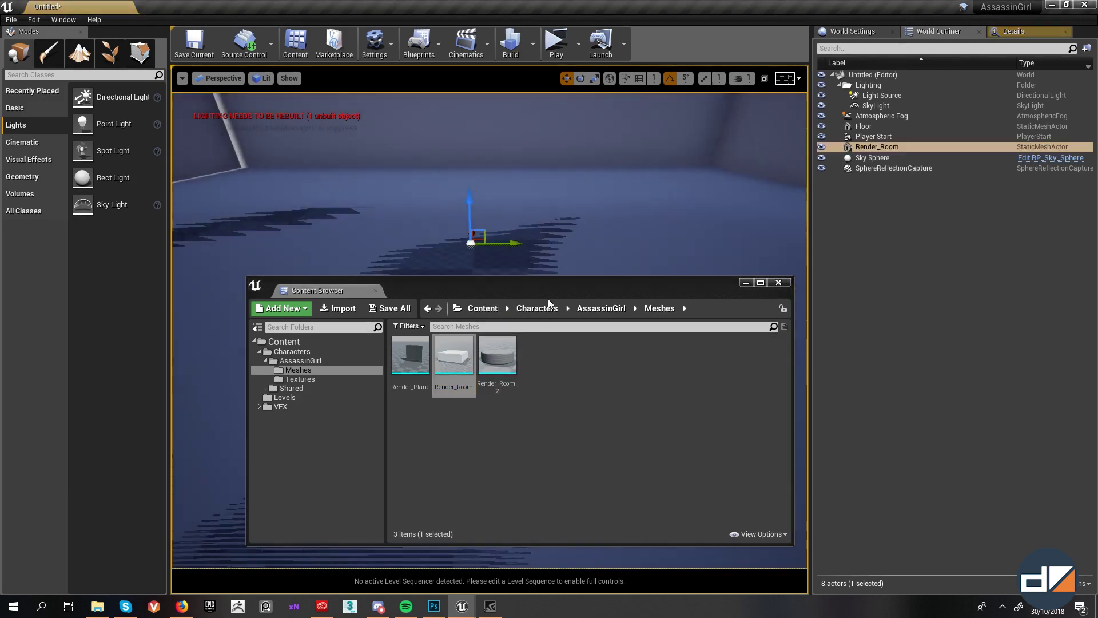
pyautogui.hotkey('ctrl', 'z')
pyautogui.moveTo(515, 361); pyautogui.dragTo(495, 260)
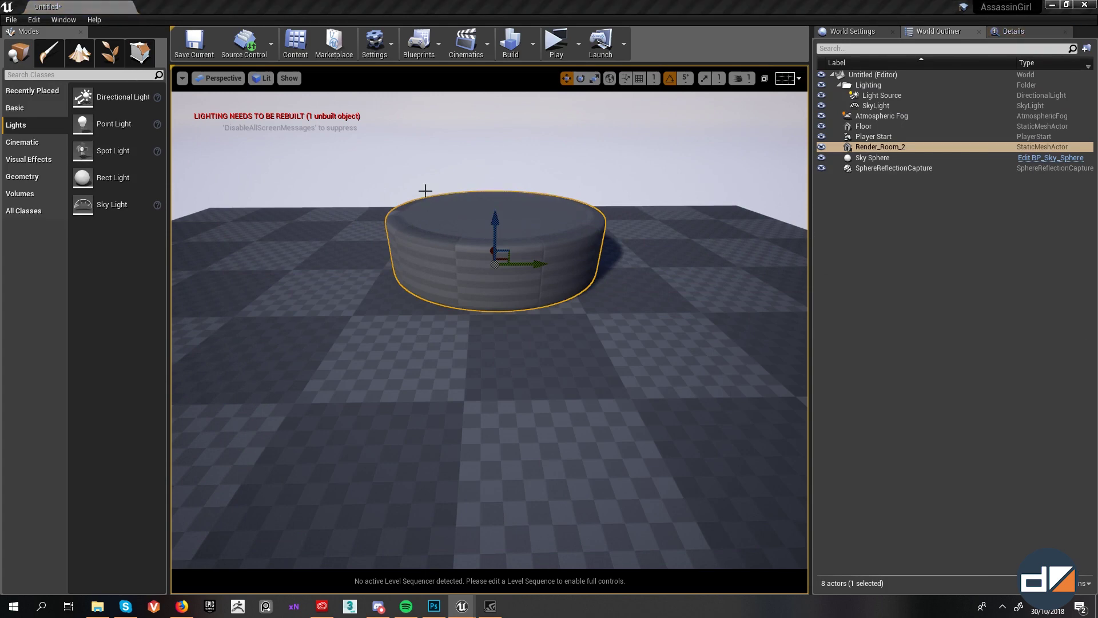
pyautogui.moveTo(589, 280)
pyautogui.mouseDown(button='right')
pyautogui.moveTo(589, 240)
pyautogui.moveTo(598, 296)
pyautogui.mouseUp(button='right')
pyautogui.hotkey('alt', '3')
pyautogui.hotkey('alt', '4')
pyautogui.moveTo(505, 300); pyautogui.dragTo(662, 263, button='right')
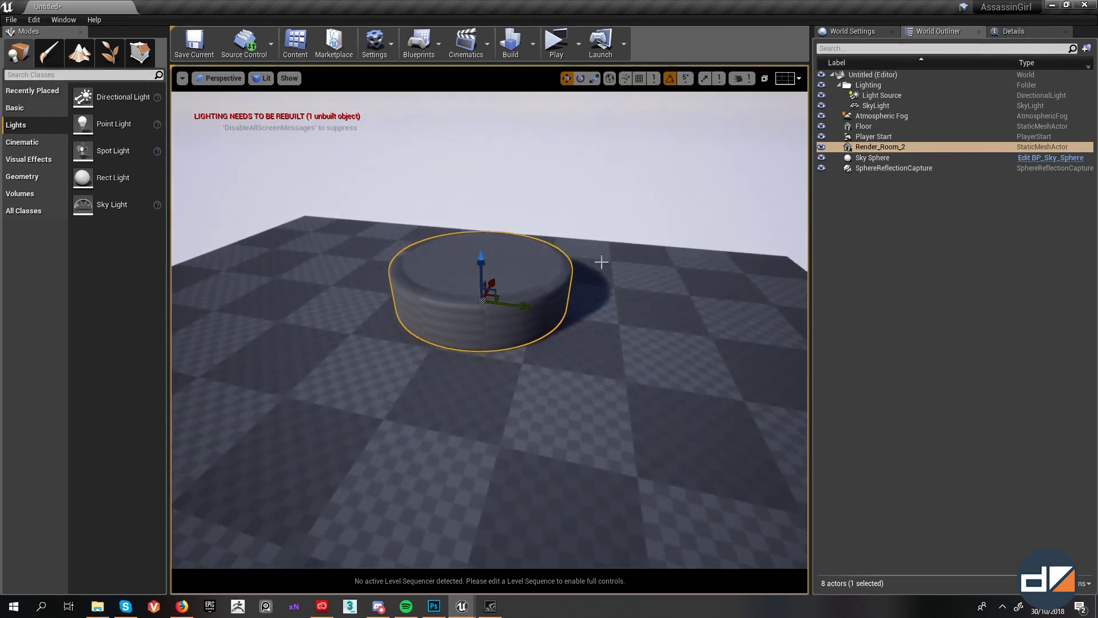
# Step: Reset the location of Render_Room_2 to the world origin, with X, Y and Z at 0.0
pyautogui.click(1010, 33)
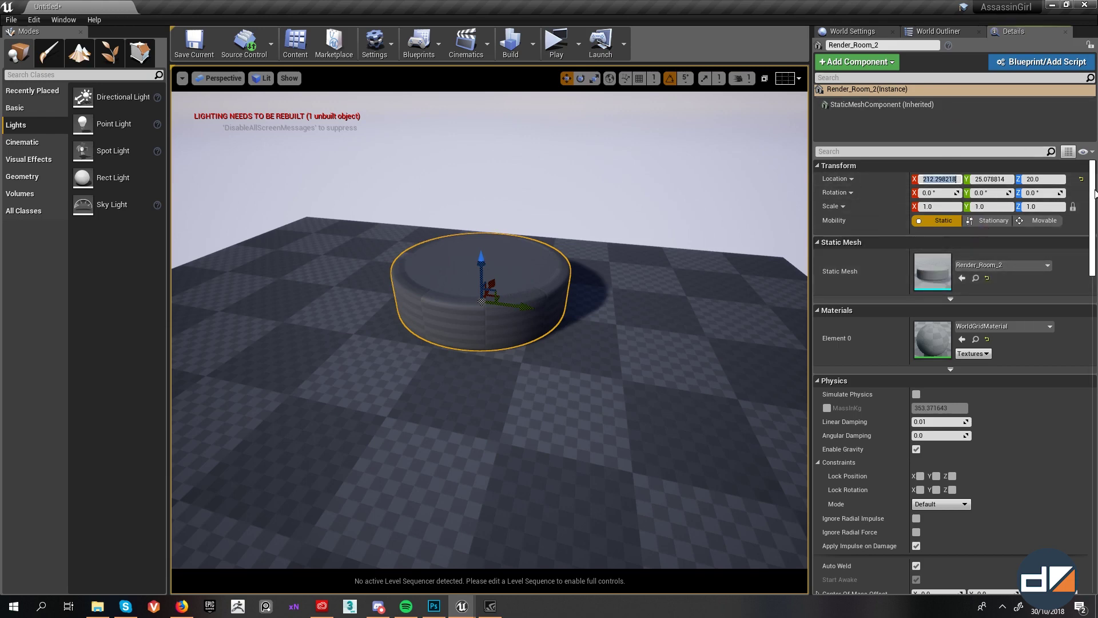
pyautogui.click(1081, 179)
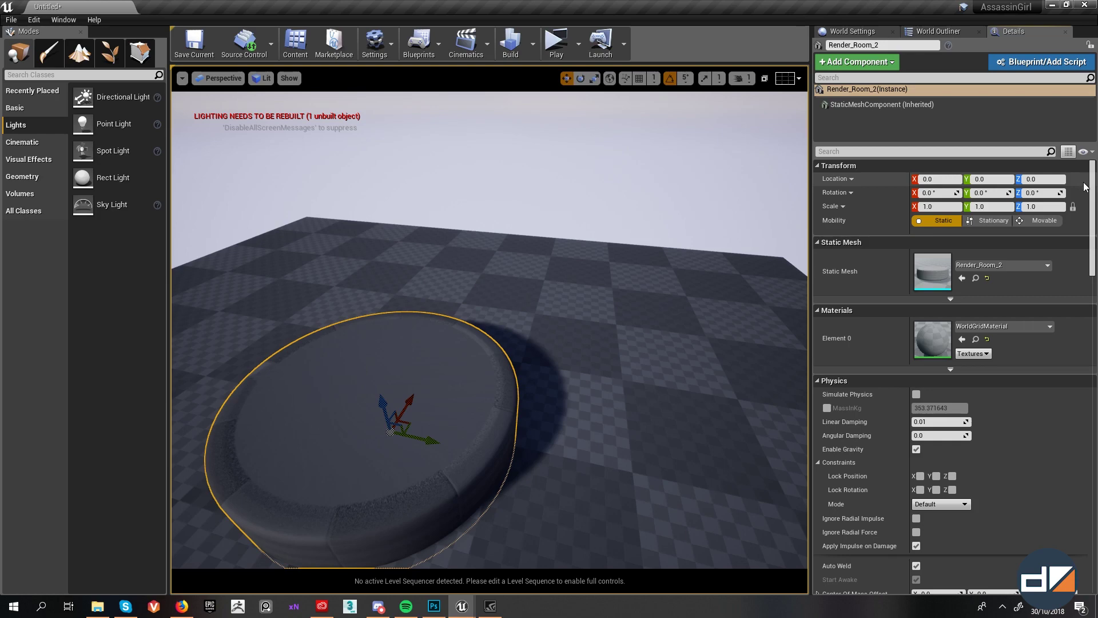
pyautogui.hotkey('ctrl', 'z')
pyautogui.click(1081, 180)
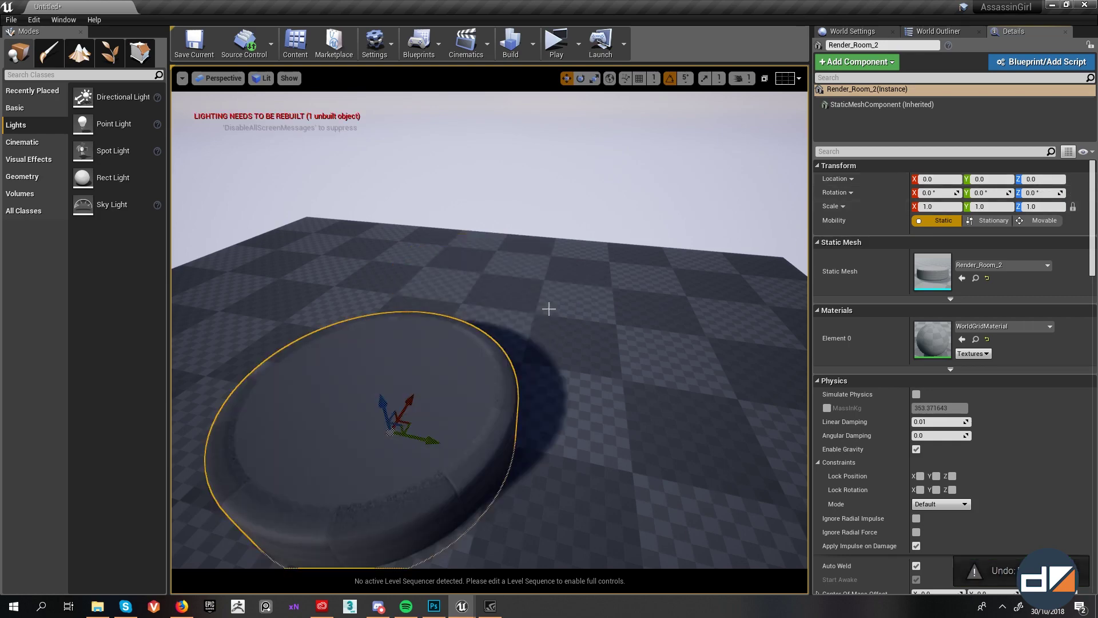
# Step: Scale Render_Room_2 up uniformly to about 5.57 on all axes and look at the scene from inside it
pyautogui.moveTo(585, 288); pyautogui.dragTo(581, 342, button='right')
pyautogui.press('e')
pyautogui.press('r')
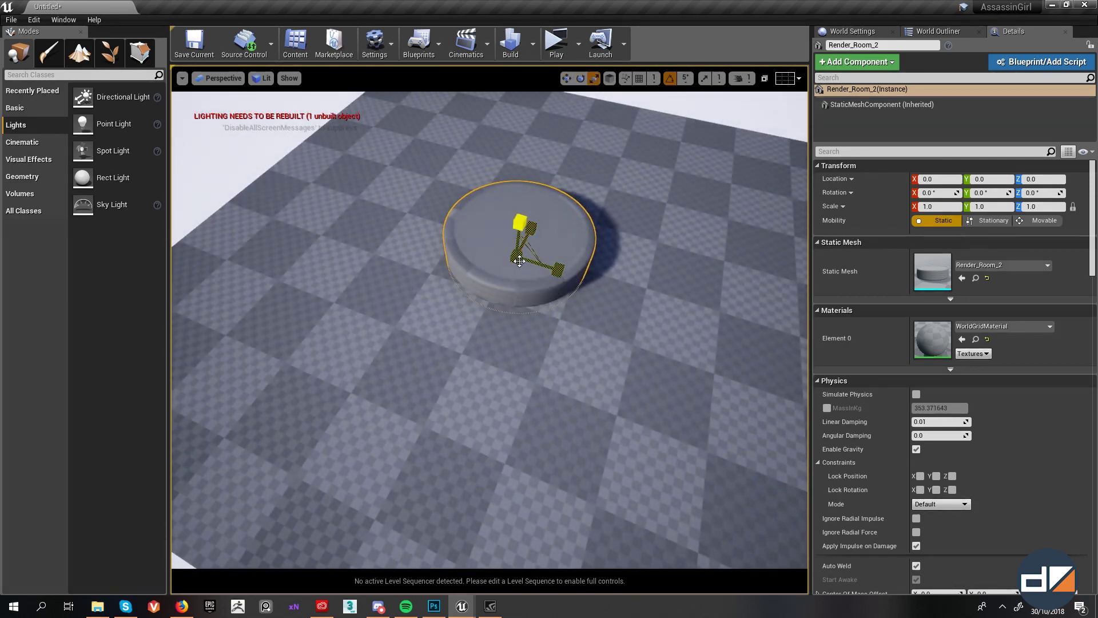
pyautogui.moveTo(519, 257); pyautogui.dragTo(686, 223)
pyautogui.moveTo(517, 282)
pyautogui.mouseDown(button='right')
pyautogui.moveTo(481, 260)
pyautogui.moveTo(472, 271)
pyautogui.moveTo(506, 309)
pyautogui.moveTo(512, 263)
pyautogui.mouseUp(button='right')
pyautogui.moveTo(503, 398); pyautogui.dragTo(490, 388, button='right')
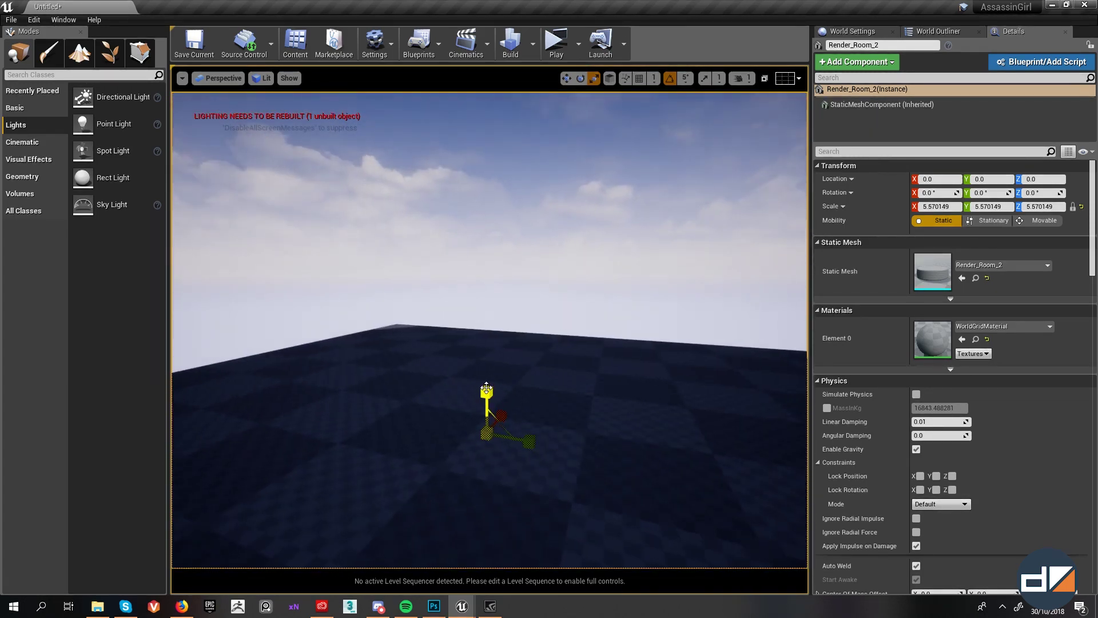
pyautogui.press('g')
pyautogui.press('g')
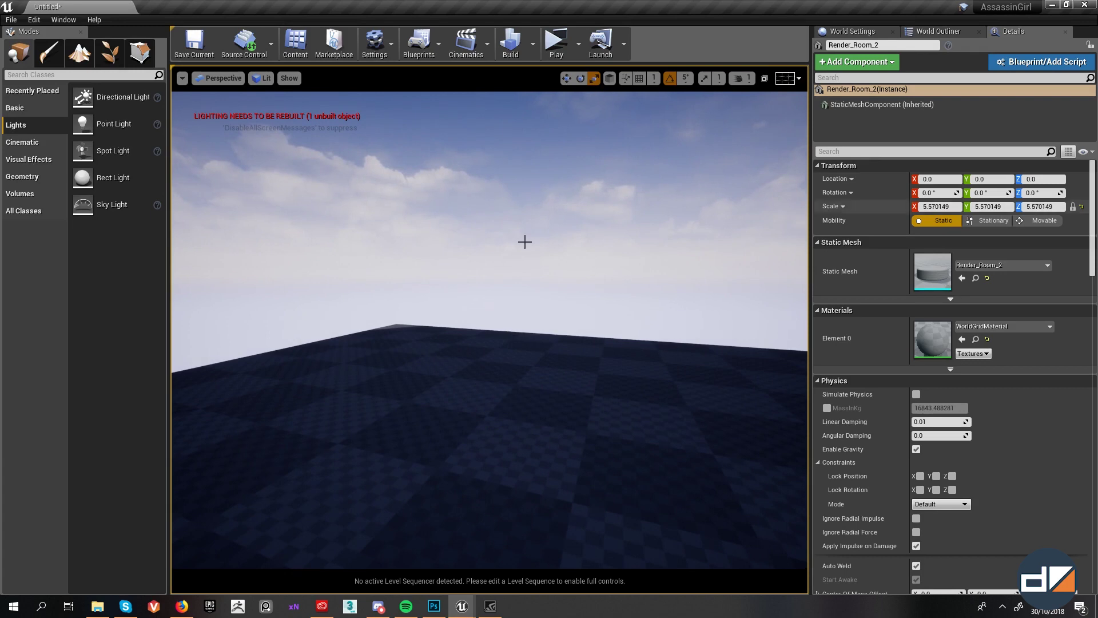
# Step: Bring back the Content Browser, inspect the existing Basic material in the AssassinGirl folder and close it
pyautogui.moveTo(1097, 145); pyautogui.dragTo(471, 202)
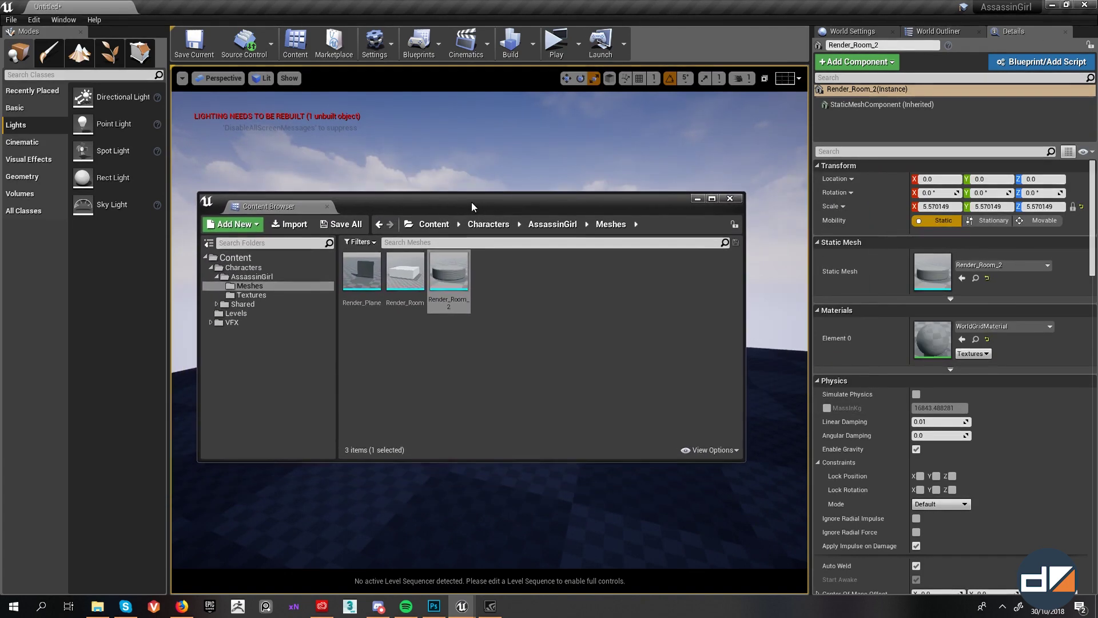
pyautogui.click(254, 276)
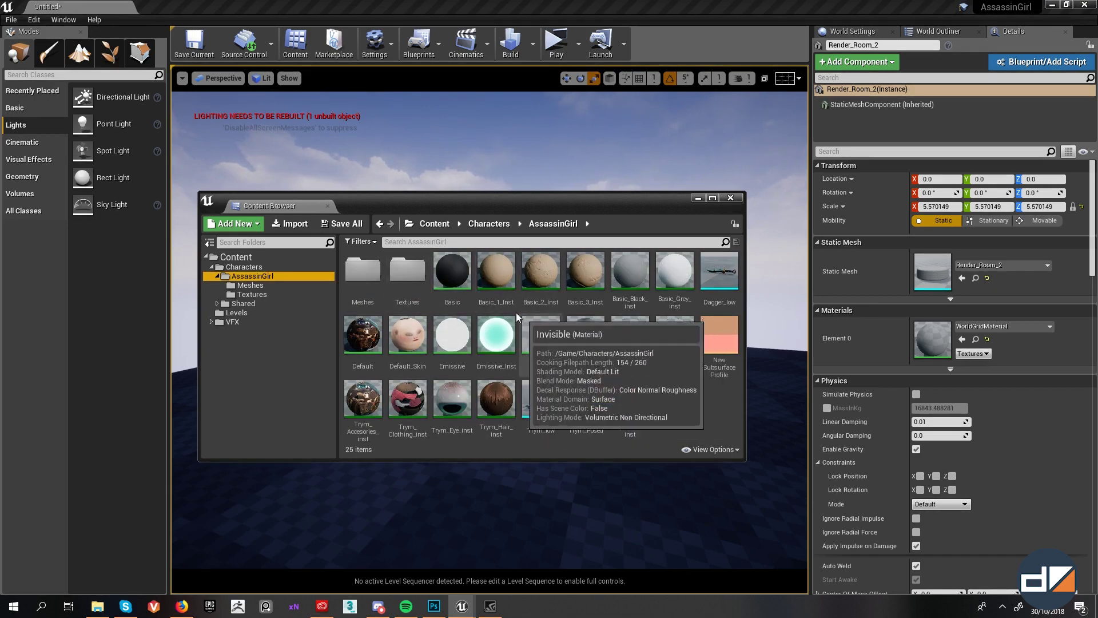
pyautogui.doubleClick(452, 285)
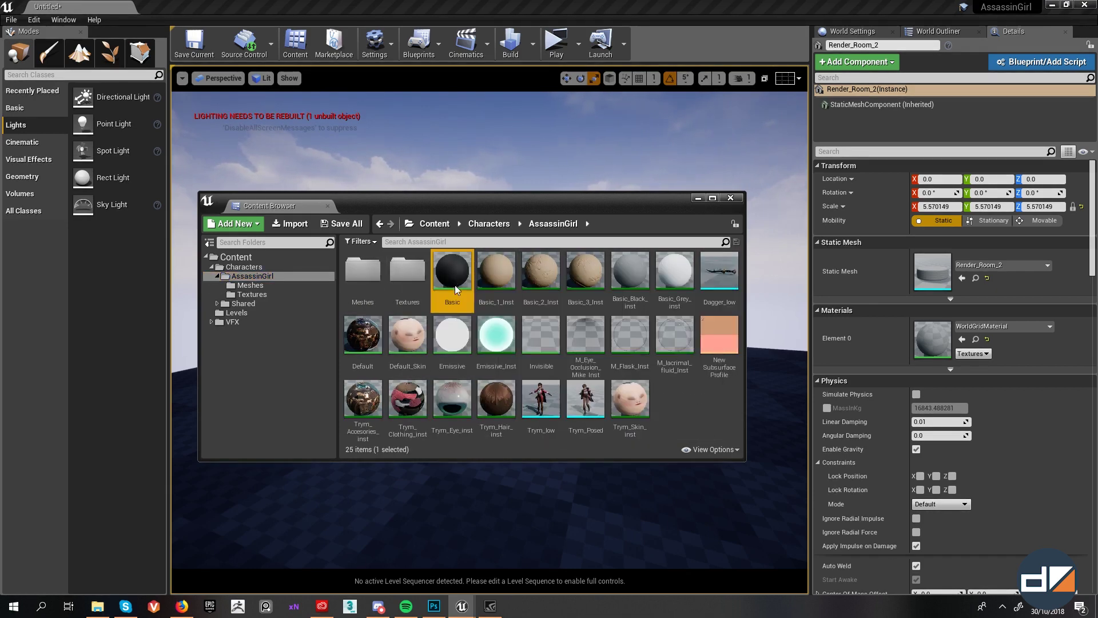
pyautogui.click(335, 67)
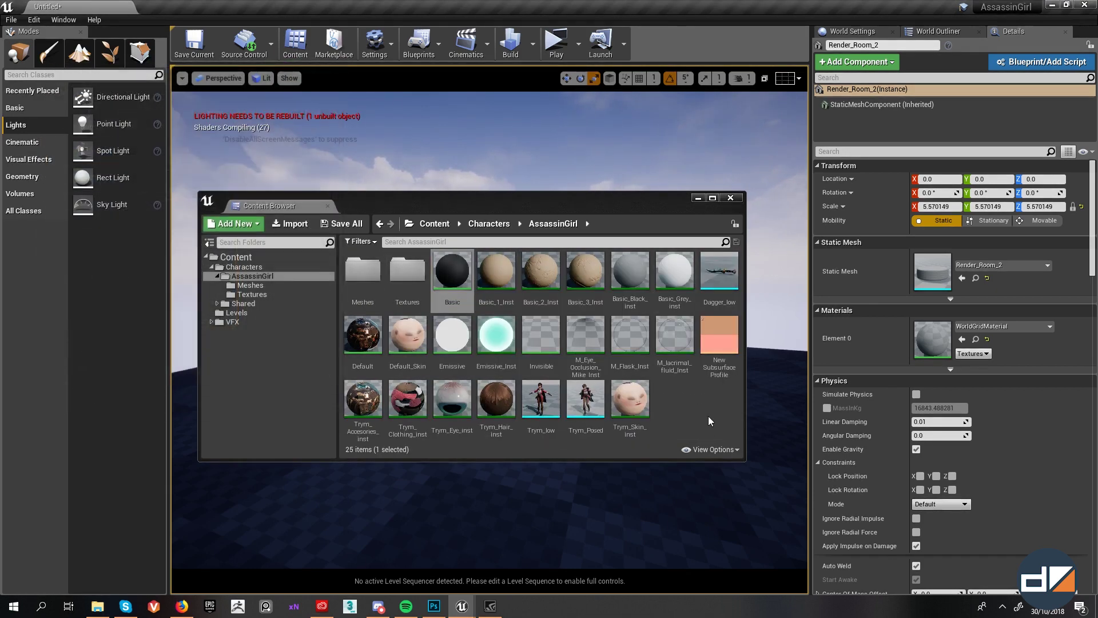
# Step: Create a material named "Basic_2" in the AssassinGirl folder and open it in the Material Editor over the viewport
pyautogui.rightClick(698, 392)
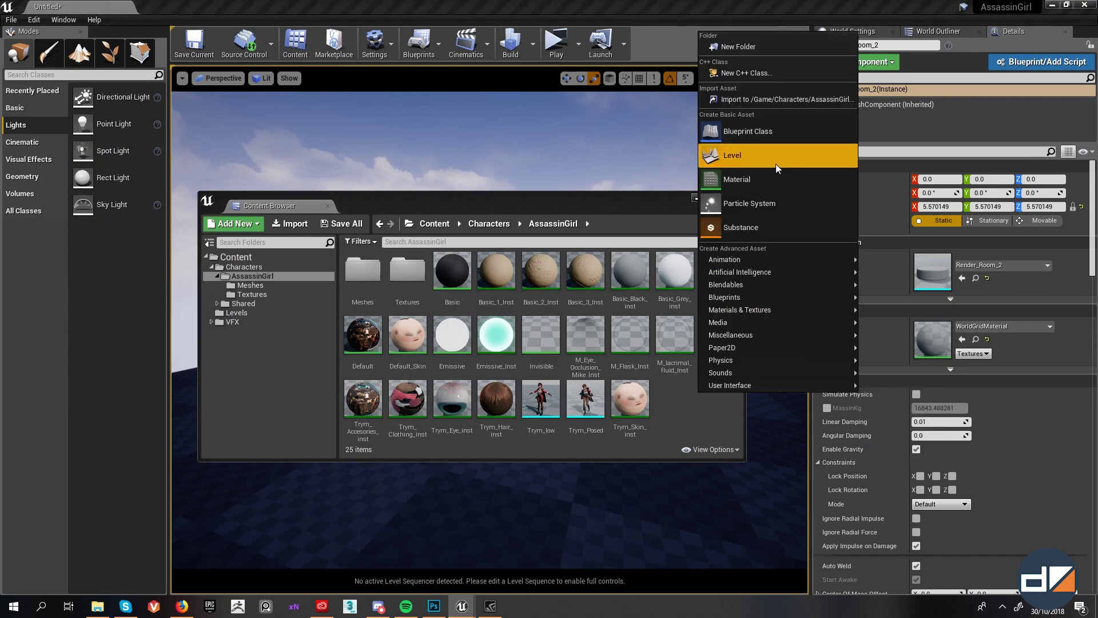
pyautogui.click(776, 179)
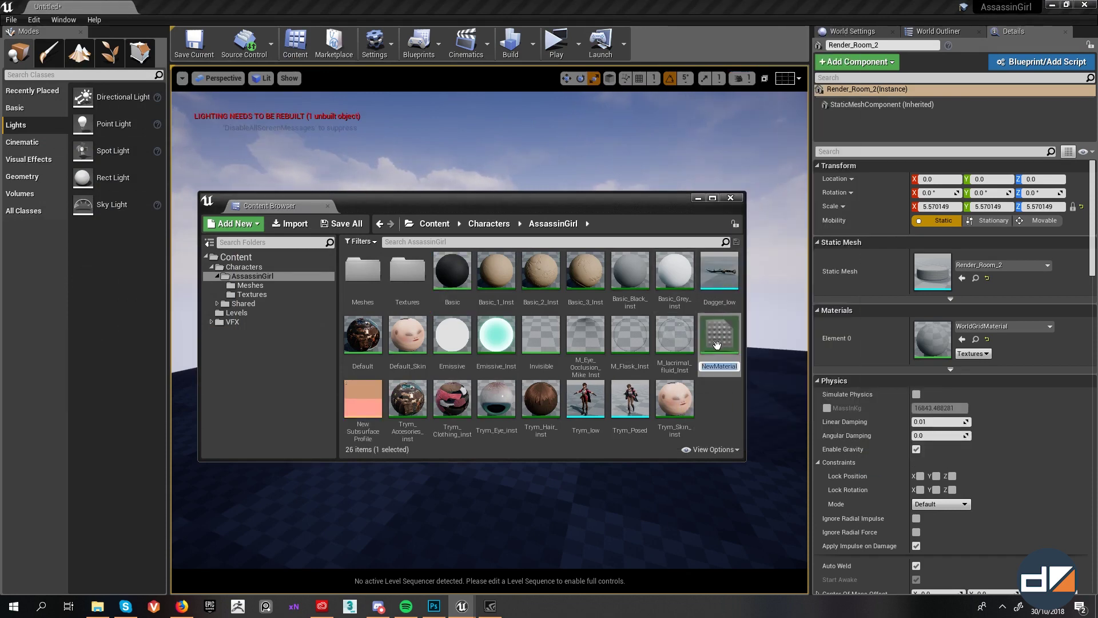
pyautogui.write('Basic')
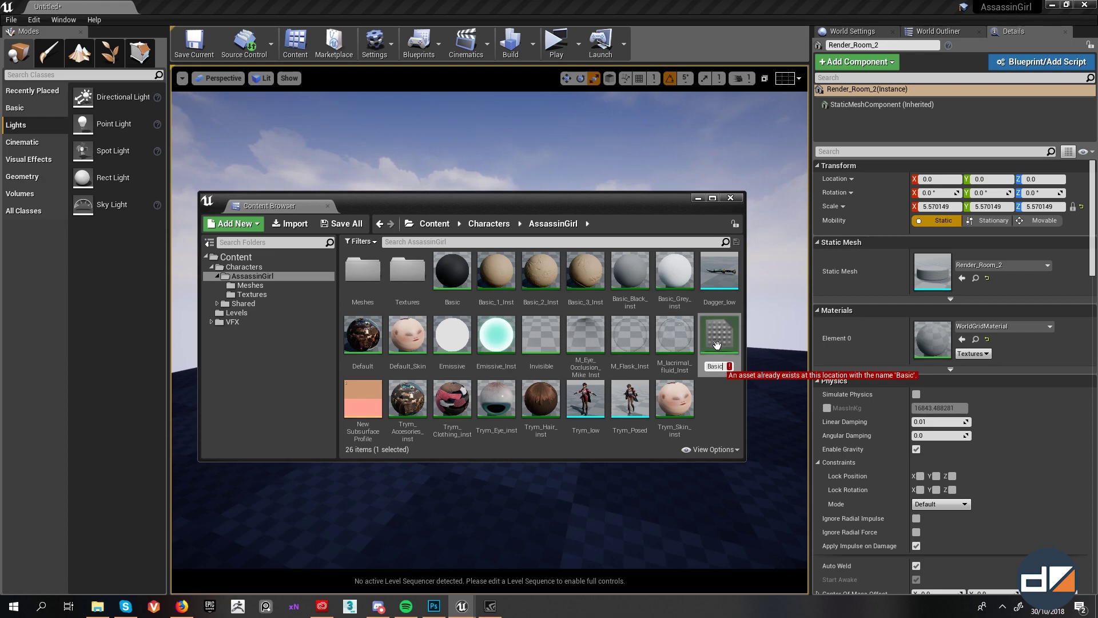
pyautogui.write('_2')
pyautogui.press('Return')
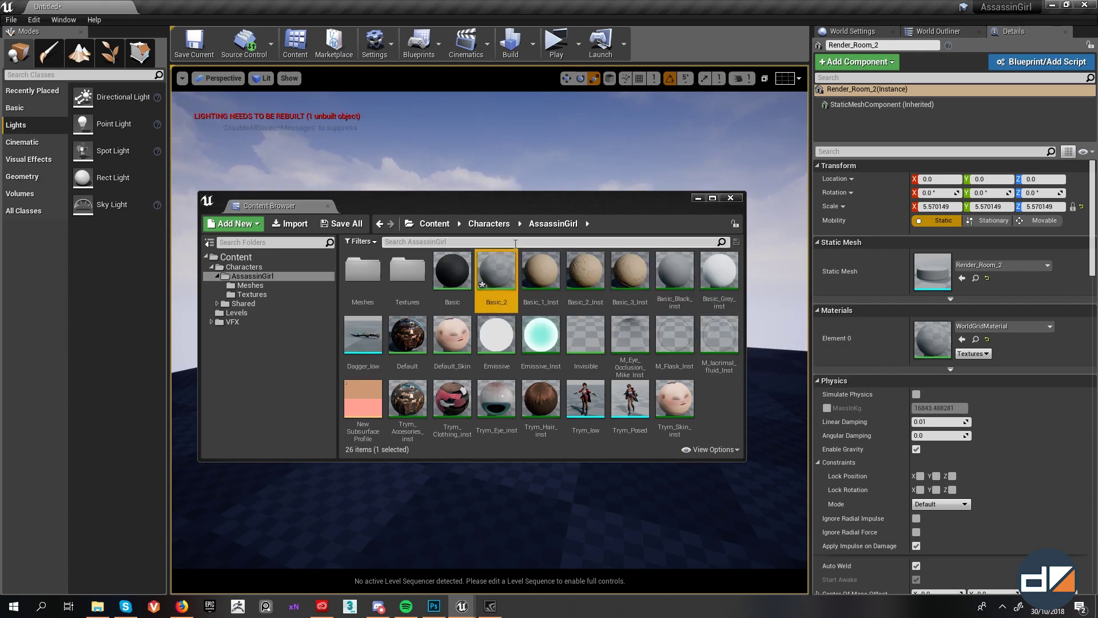
pyautogui.doubleClick(497, 273)
pyautogui.moveTo(223, 78); pyautogui.dragTo(558, 112)
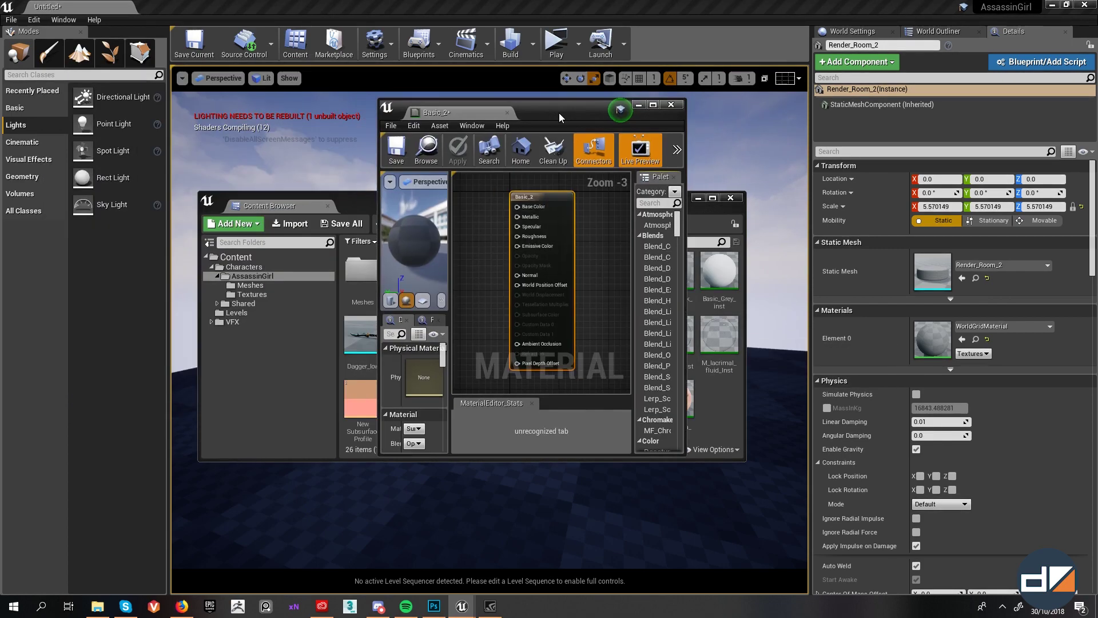
# Step: Maximise the Material Editor window of Basic_2
pyautogui.doubleClick(558, 112)
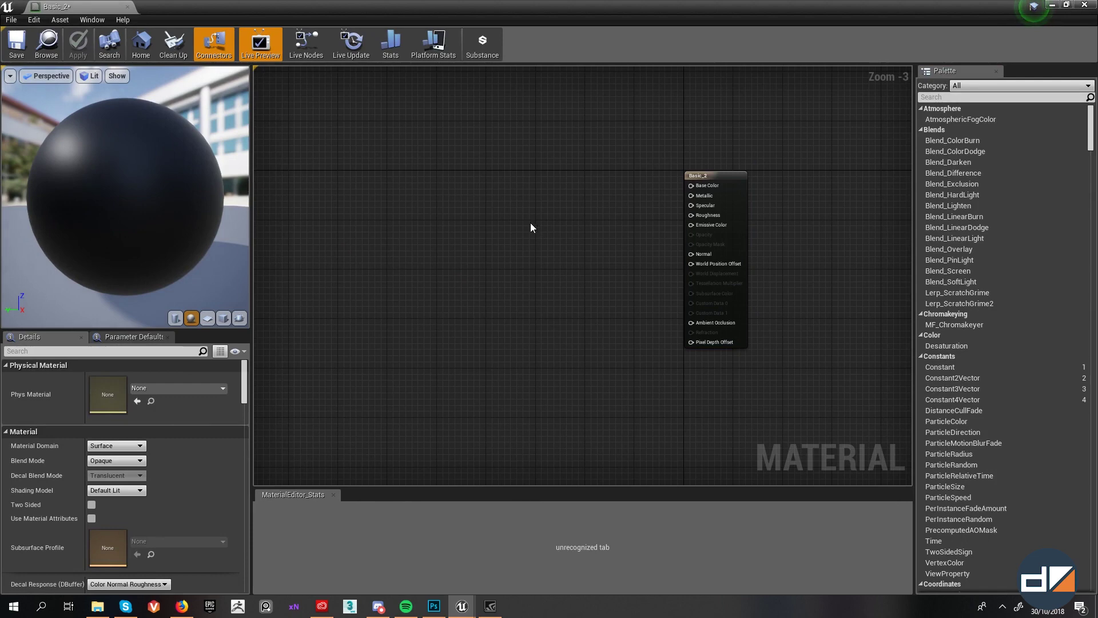
pyautogui.click(693, 177)
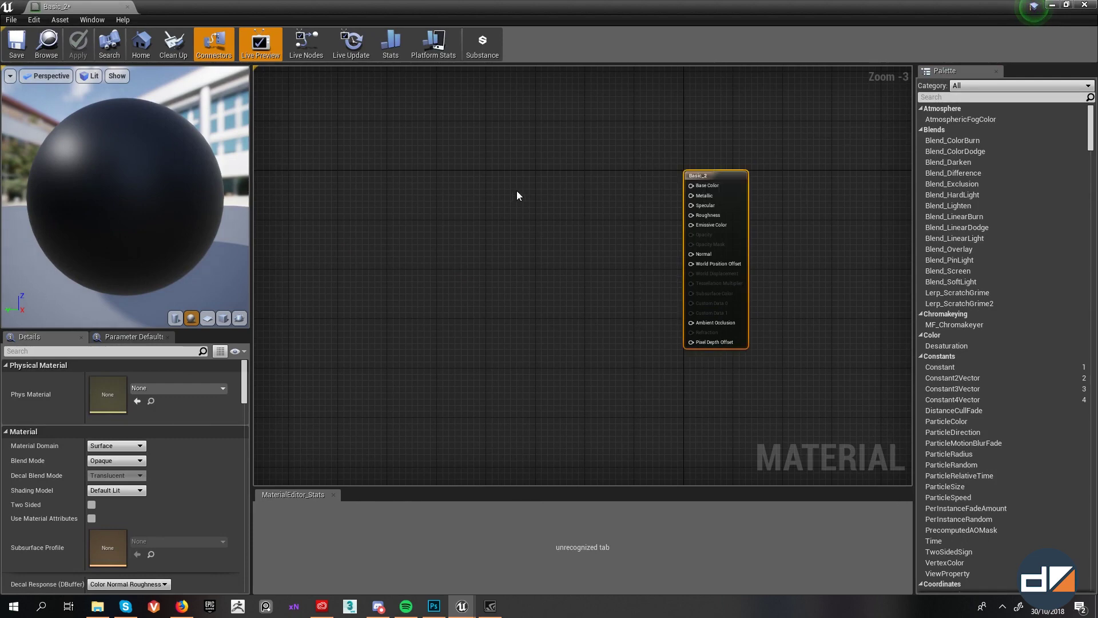
pyautogui.rightClick(529, 165)
pyautogui.click(491, 148)
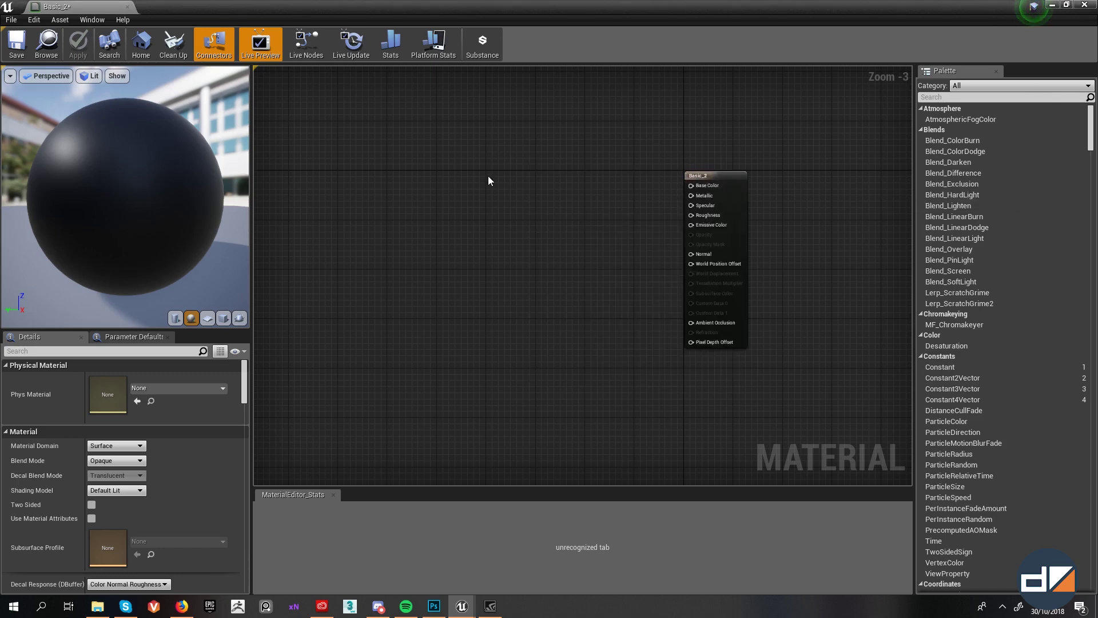
pyautogui.click(538, 185)
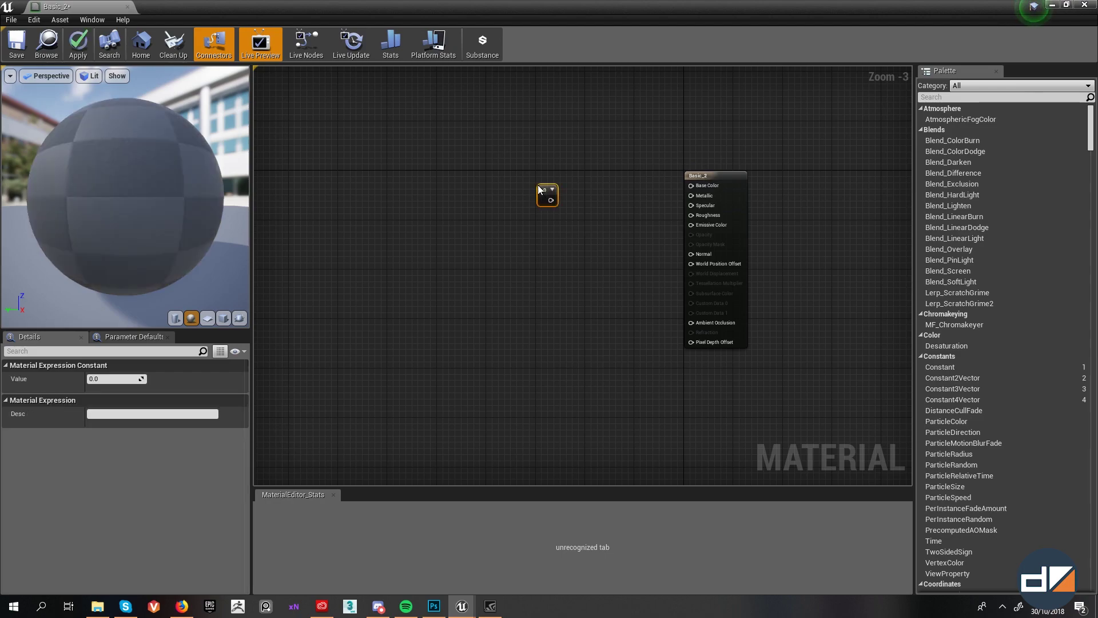
pyautogui.scroll(3, 560, 181)
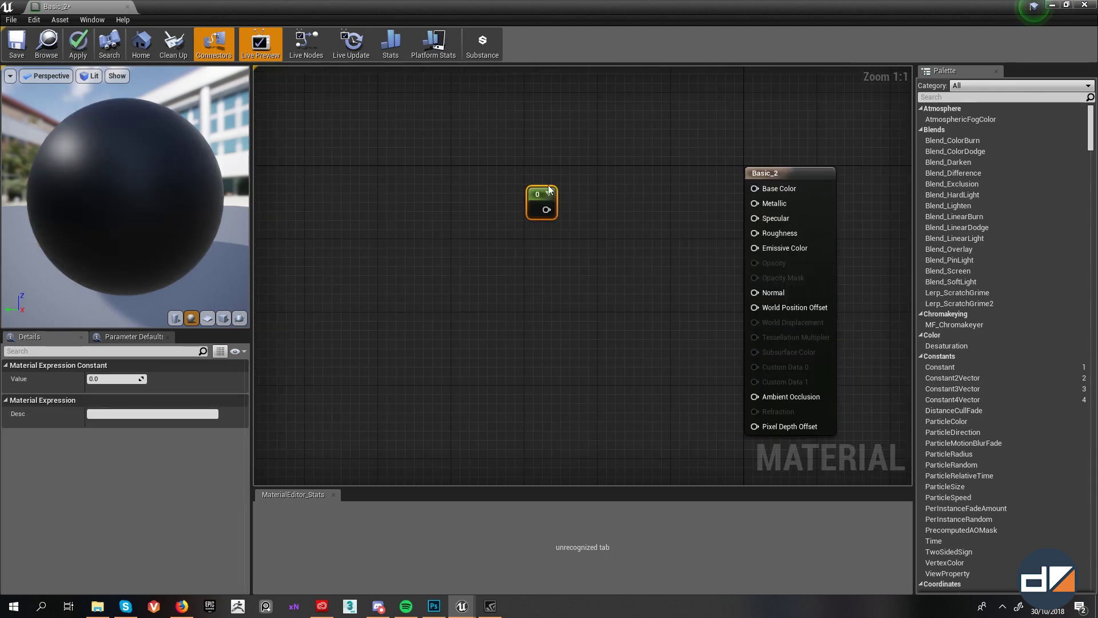
pyautogui.moveTo(720, 182); pyautogui.dragTo(754, 189)
pyautogui.click(522, 169)
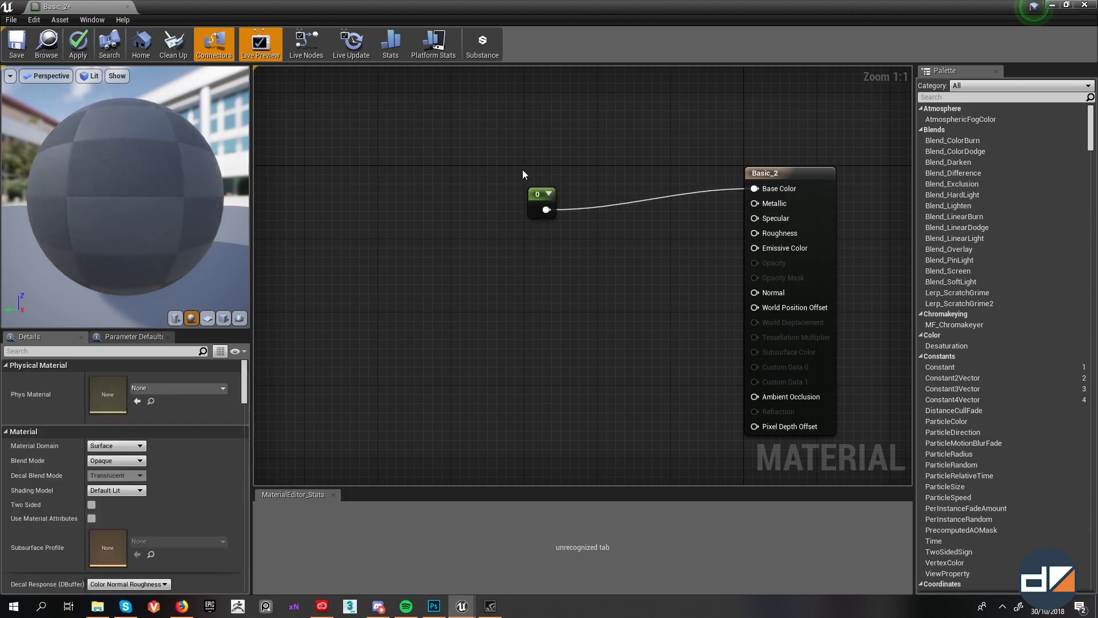
pyautogui.click(542, 200)
pyautogui.press('Delete')
# Step: Add a vector parameter named "Color" to Basic_2 and connect its main output to the Base Color input
pyautogui.click(484, 184)
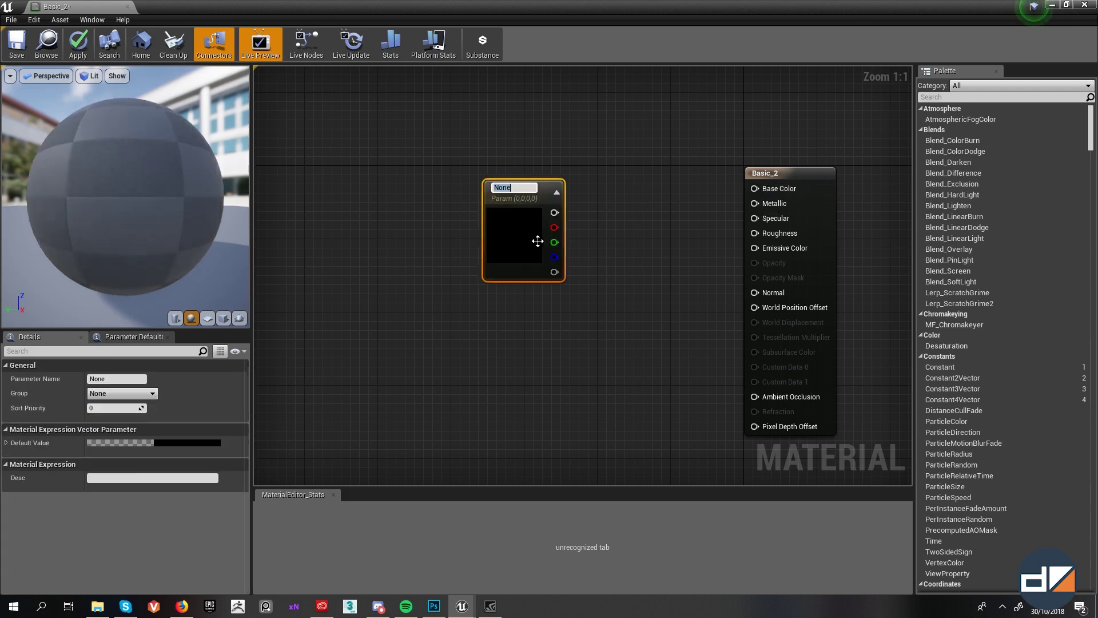
pyautogui.moveTo(554, 210); pyautogui.dragTo(755, 188)
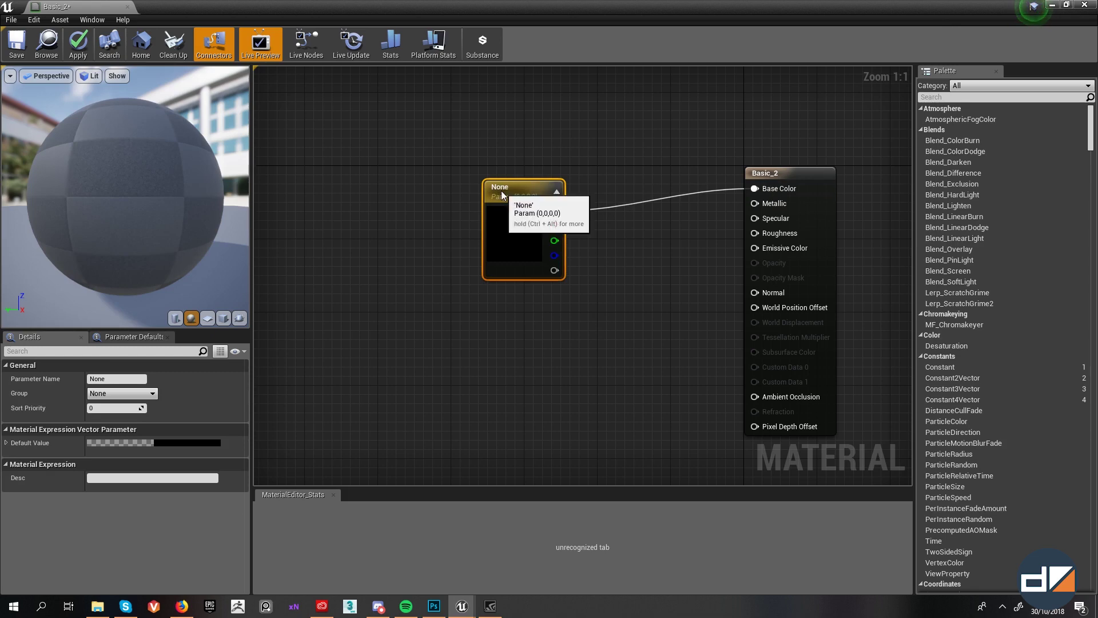
pyautogui.click(122, 378)
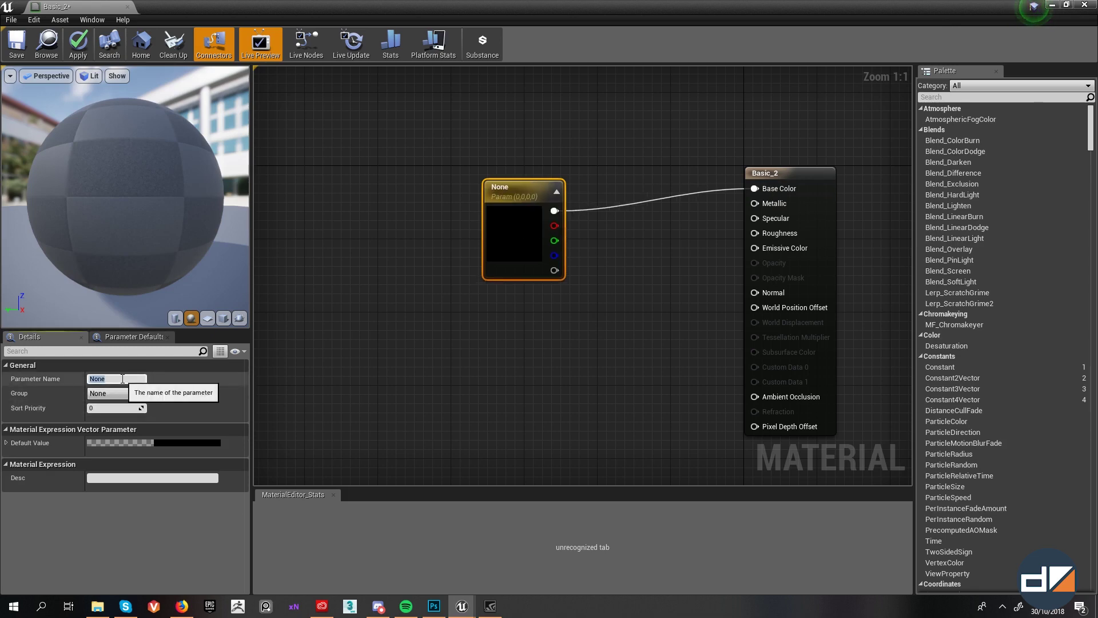
pyautogui.write('Color')
pyautogui.press('Return')
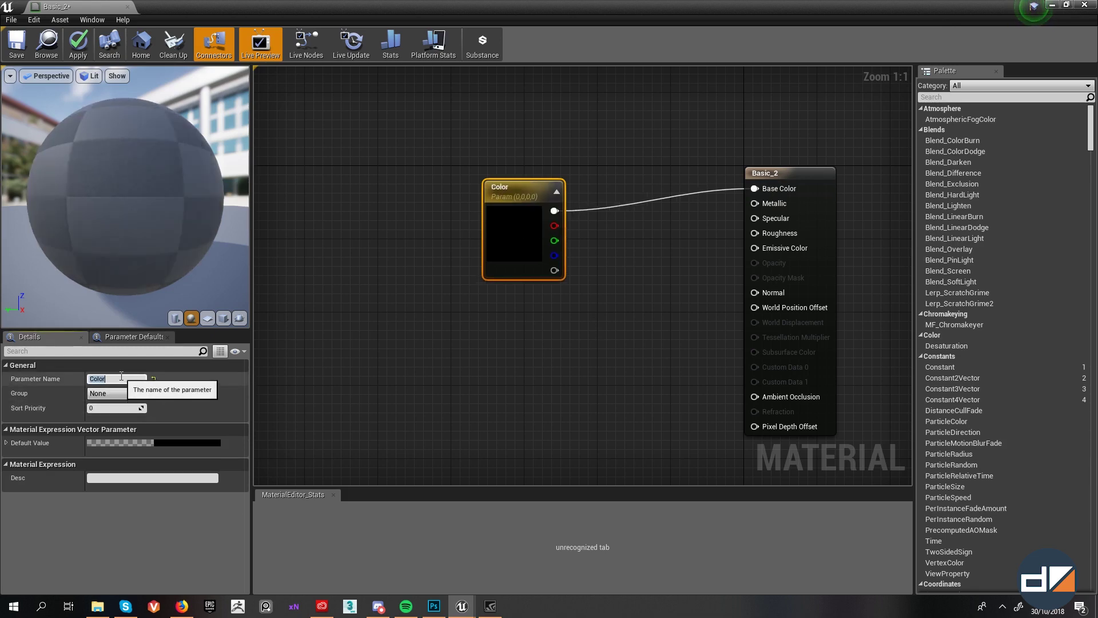
pyautogui.moveTo(512, 231); pyautogui.dragTo(499, 180)
pyautogui.click(769, 222)
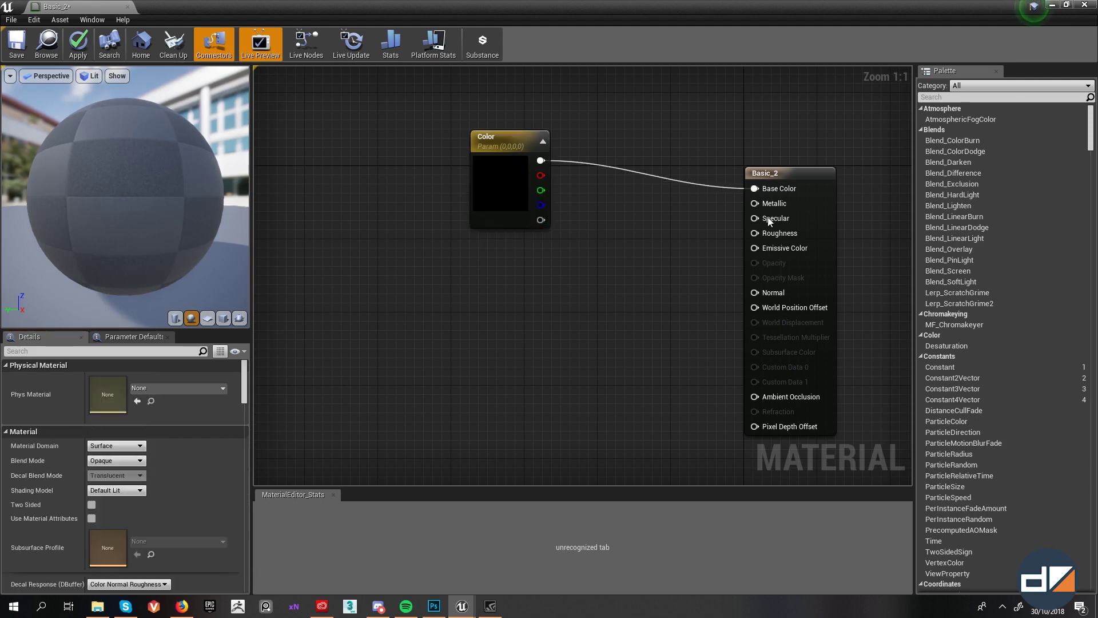
pyautogui.click(635, 216)
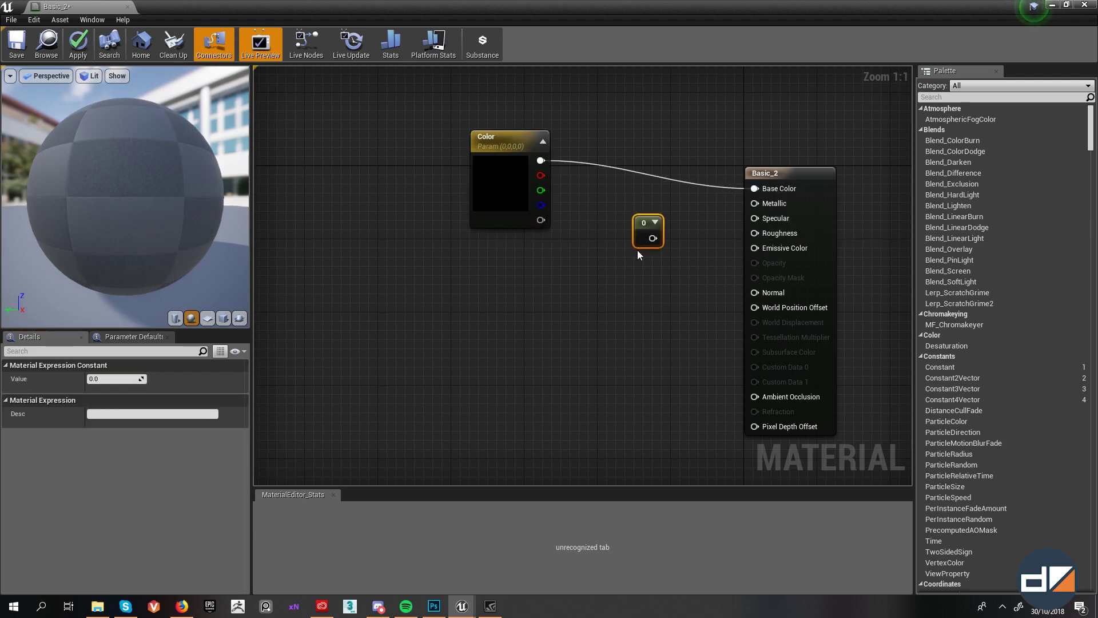
pyautogui.click(637, 250)
pyautogui.click(640, 224)
pyautogui.press('Delete')
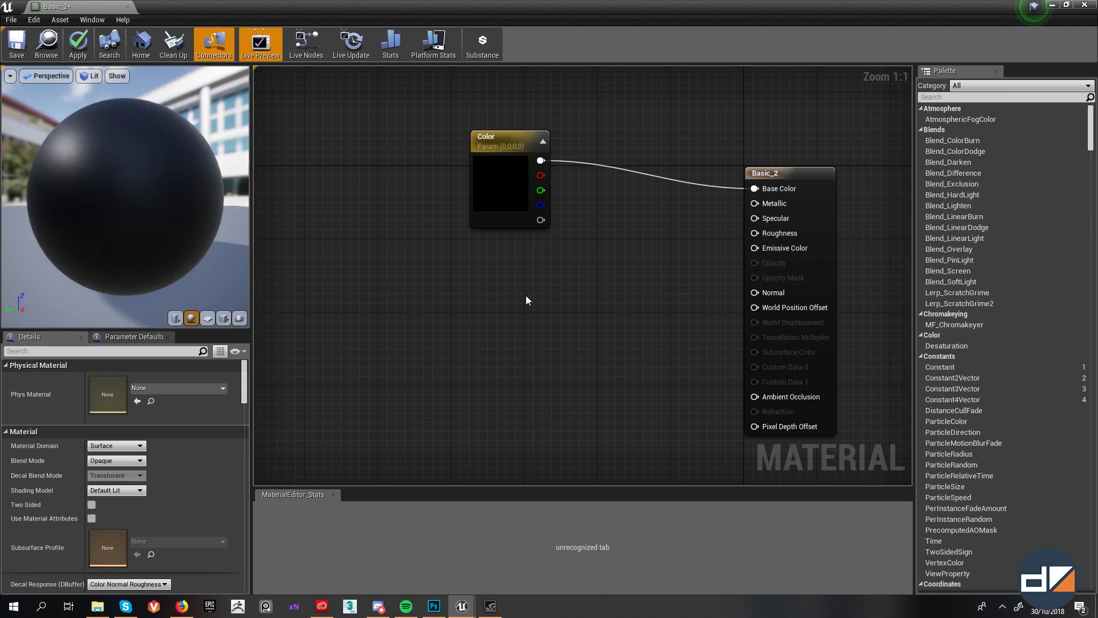
# Step: Add a scalar parameter below the Color node and name it "Roughness"
pyautogui.click(531, 266)
pyautogui.write('ssss')
pyautogui.press('Escape')
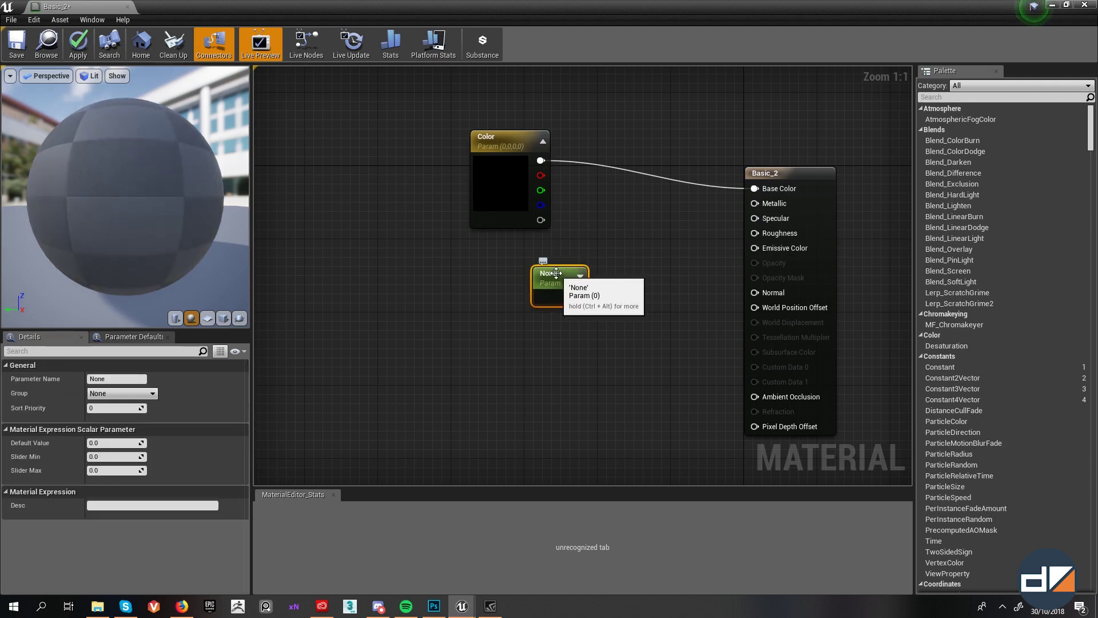
pyautogui.doubleClick(562, 275)
pyautogui.rightClick(562, 276)
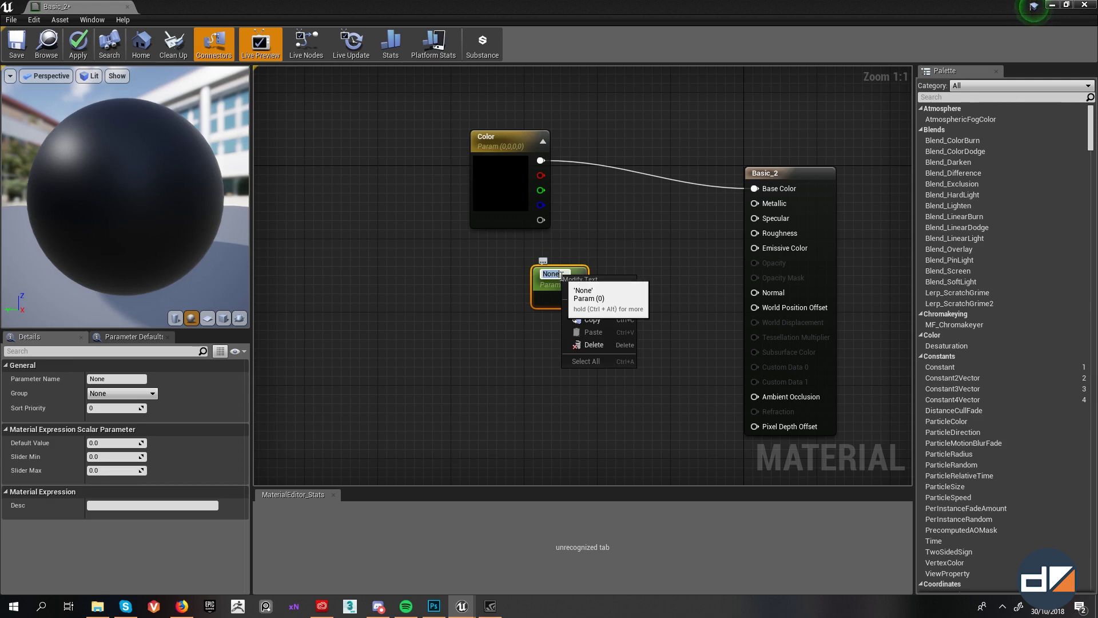
pyautogui.click(576, 233)
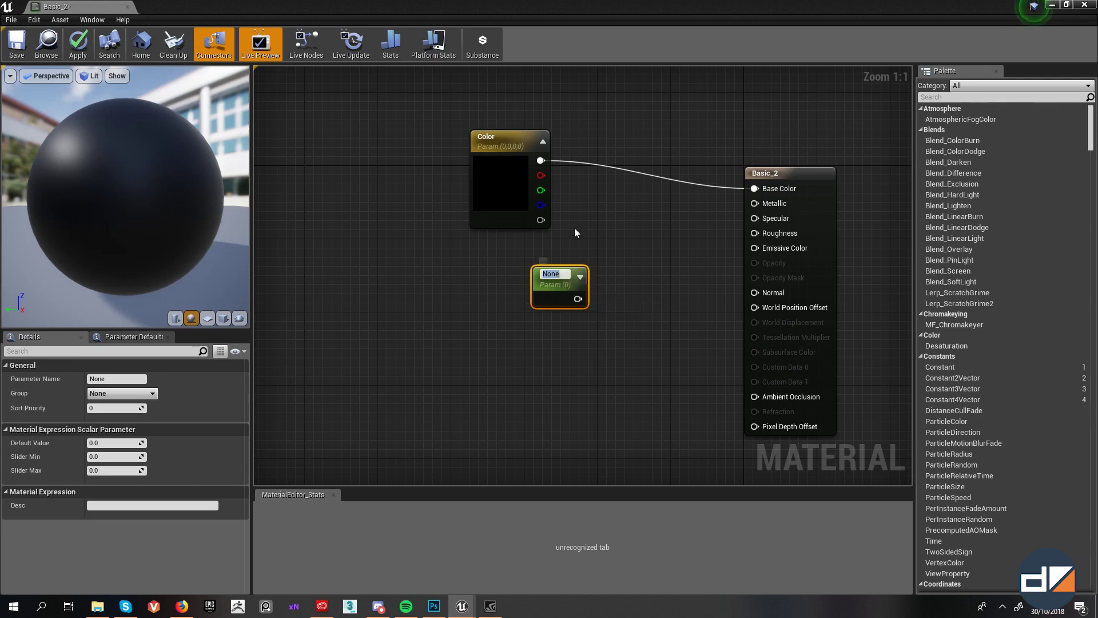
pyautogui.doubleClick(557, 275)
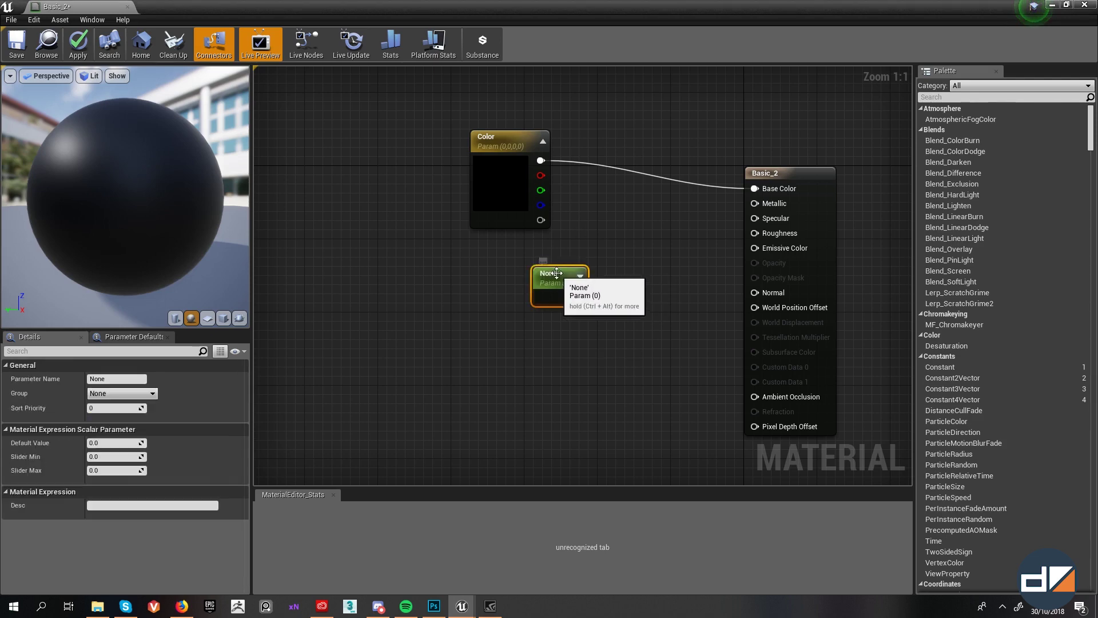
pyautogui.click(120, 379)
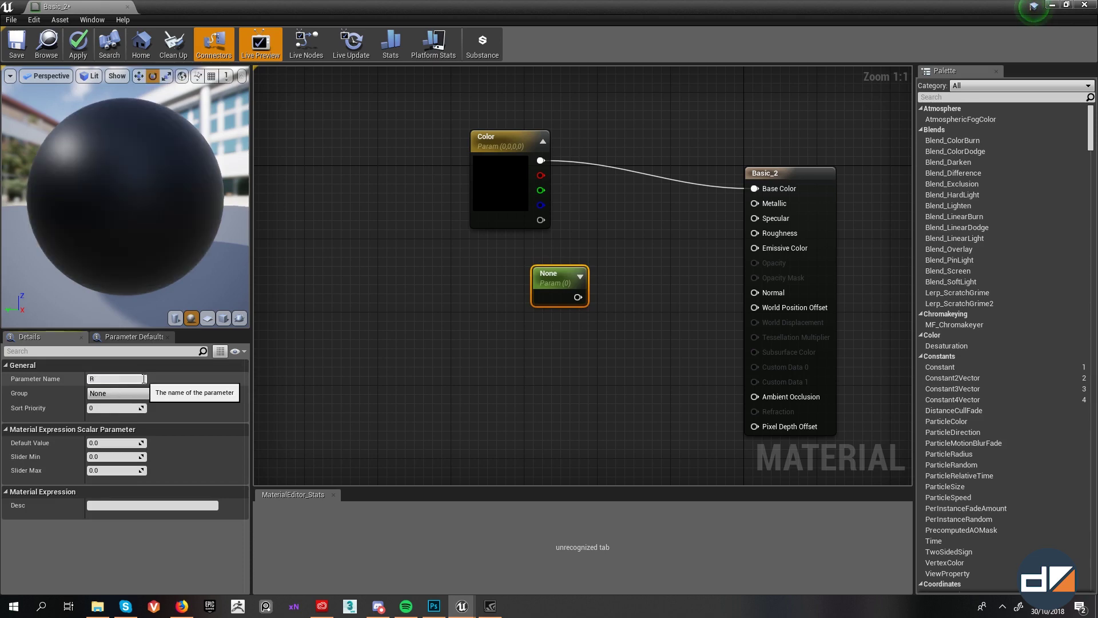
pyautogui.press('Return')
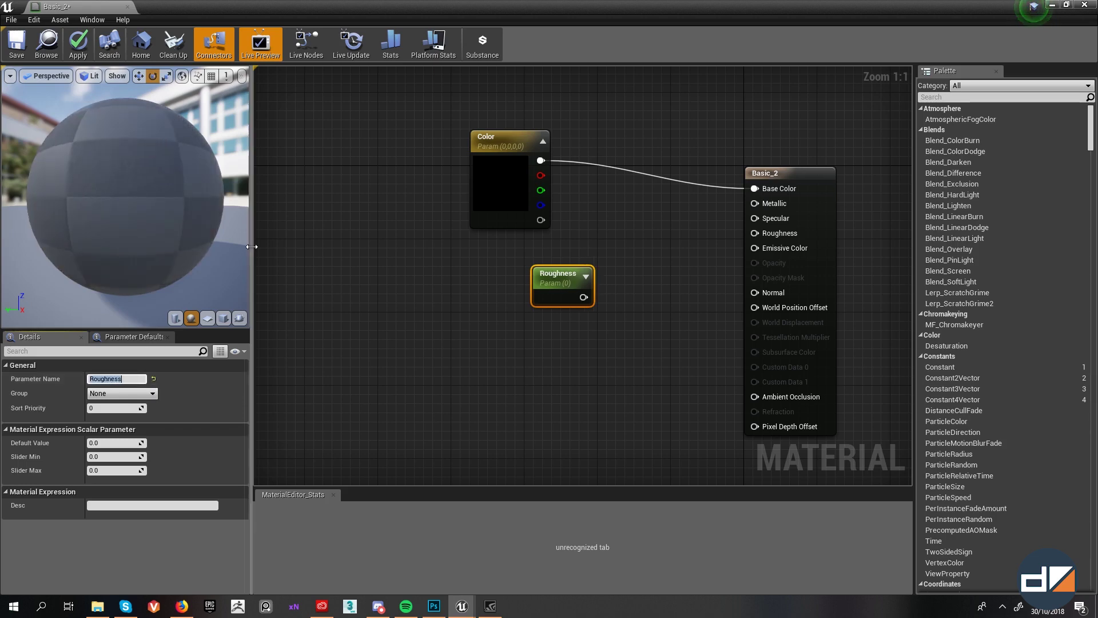
# Step: Connect the Roughness parameter to the material's Roughness input and apply the changes to Basic_2
pyautogui.moveTo(581, 304); pyautogui.dragTo(755, 234)
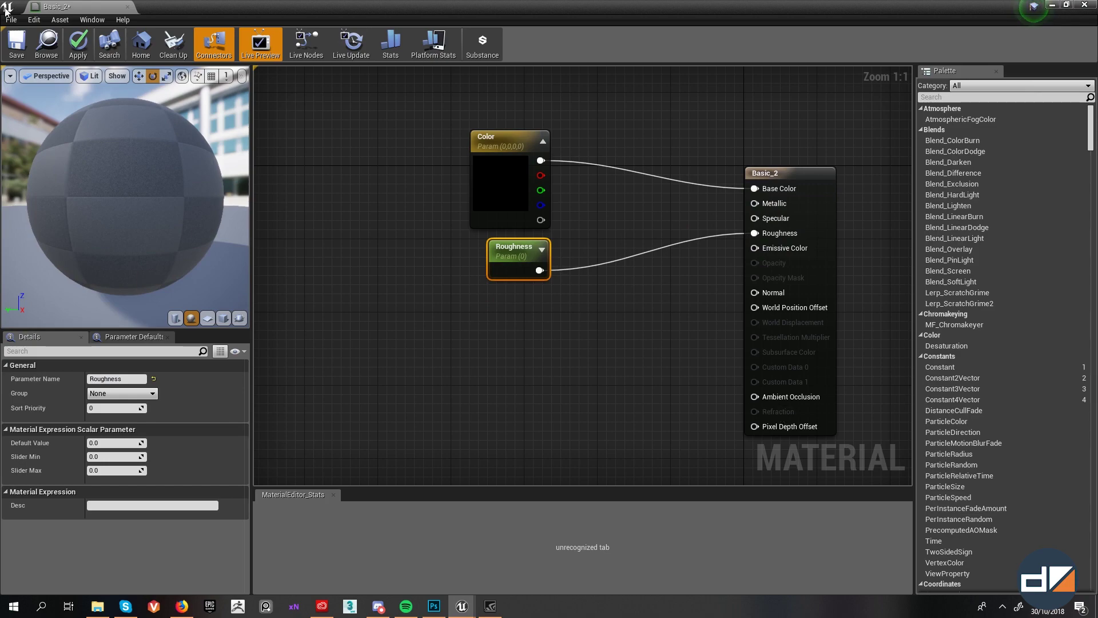
pyautogui.click(80, 42)
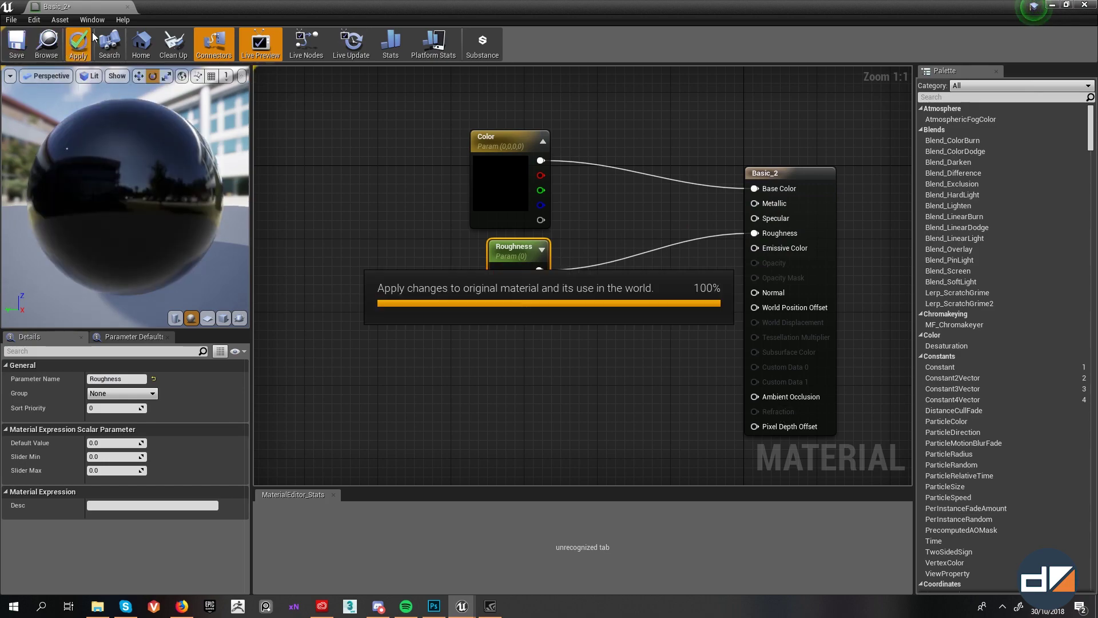
pyautogui.middleClick(67, 7)
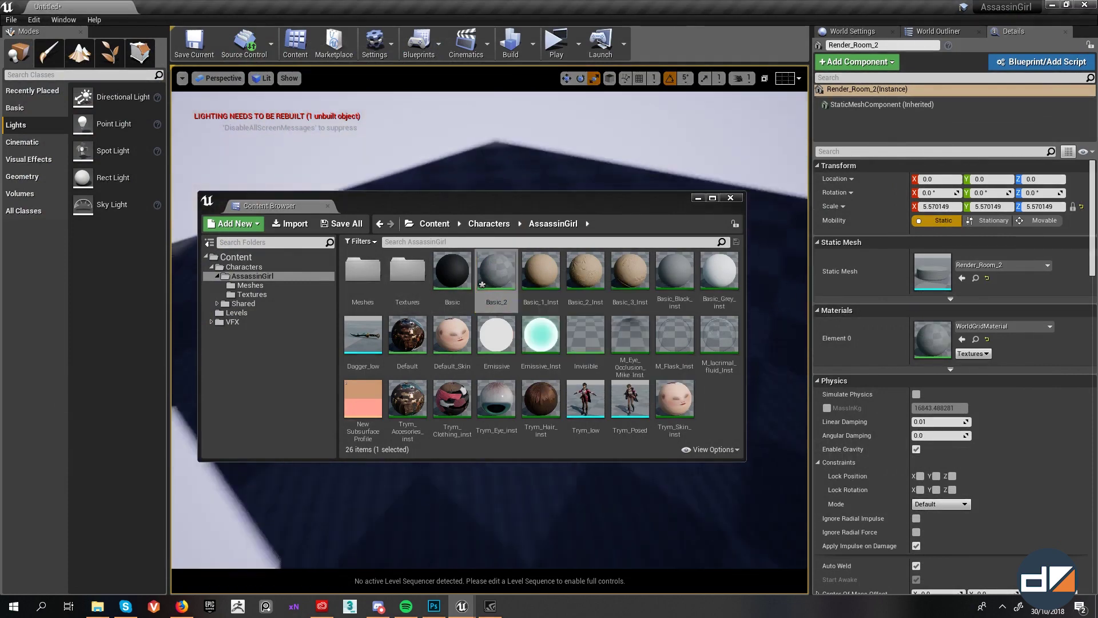
# Step: Create a material instance from Basic_2 in the AssassinGirl folder, keeping its default name
pyautogui.rightClick(498, 279)
pyautogui.click(538, 288)
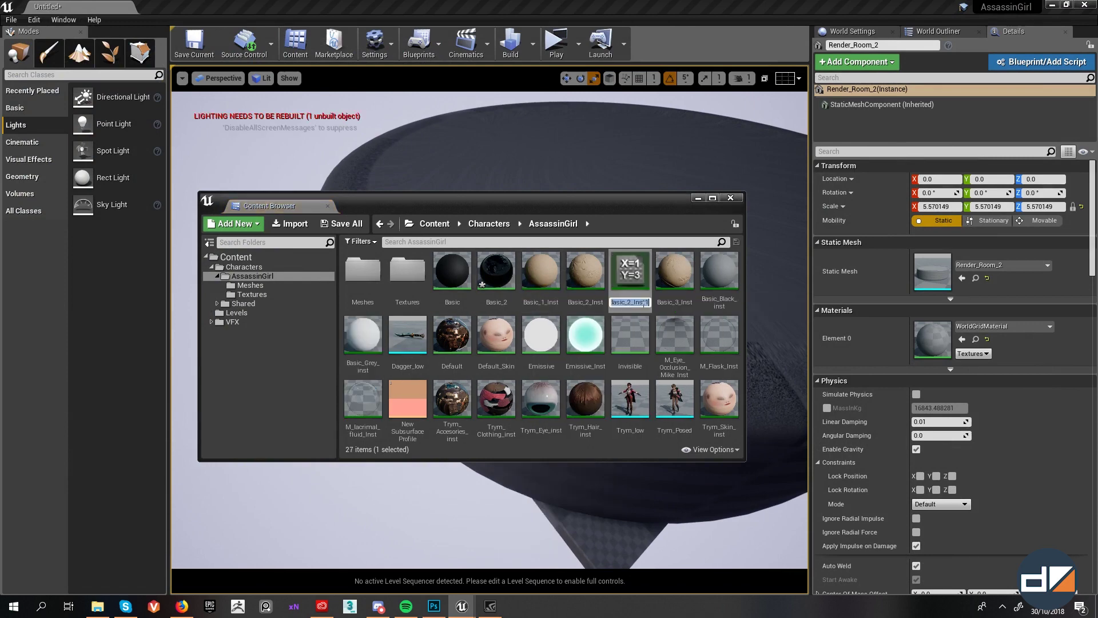
pyautogui.press('Return')
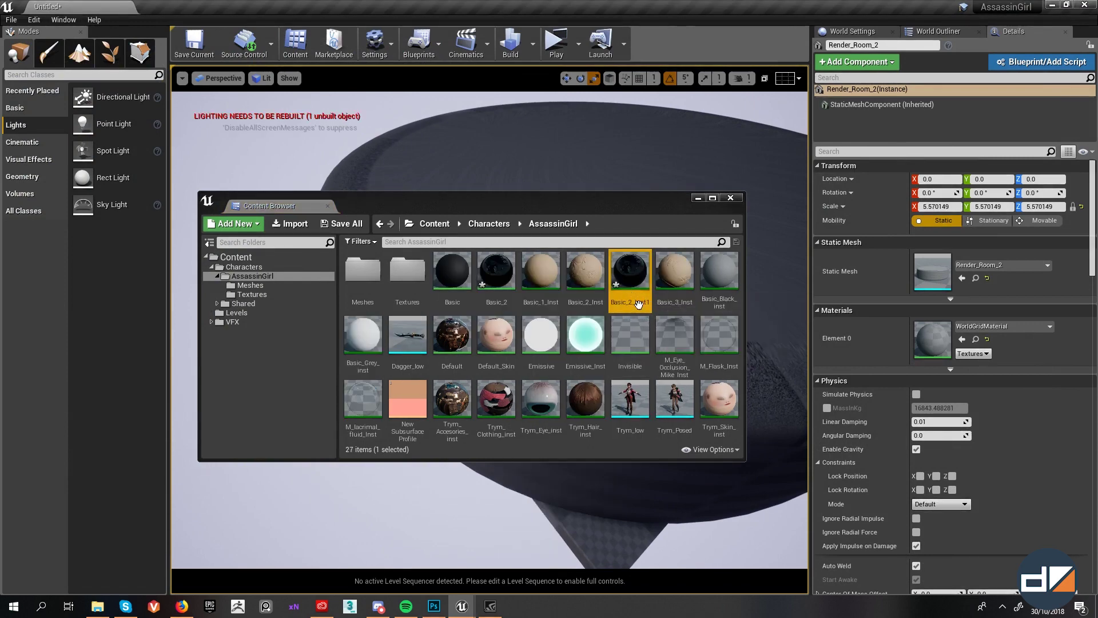
pyautogui.click(633, 273)
# Step: Move the Content Browser off the room and assign Basic_2_Inst1 to material Element 0 of Render_Room_2
pyautogui.moveTo(779, 181); pyautogui.dragTo(801, 223, button='right')
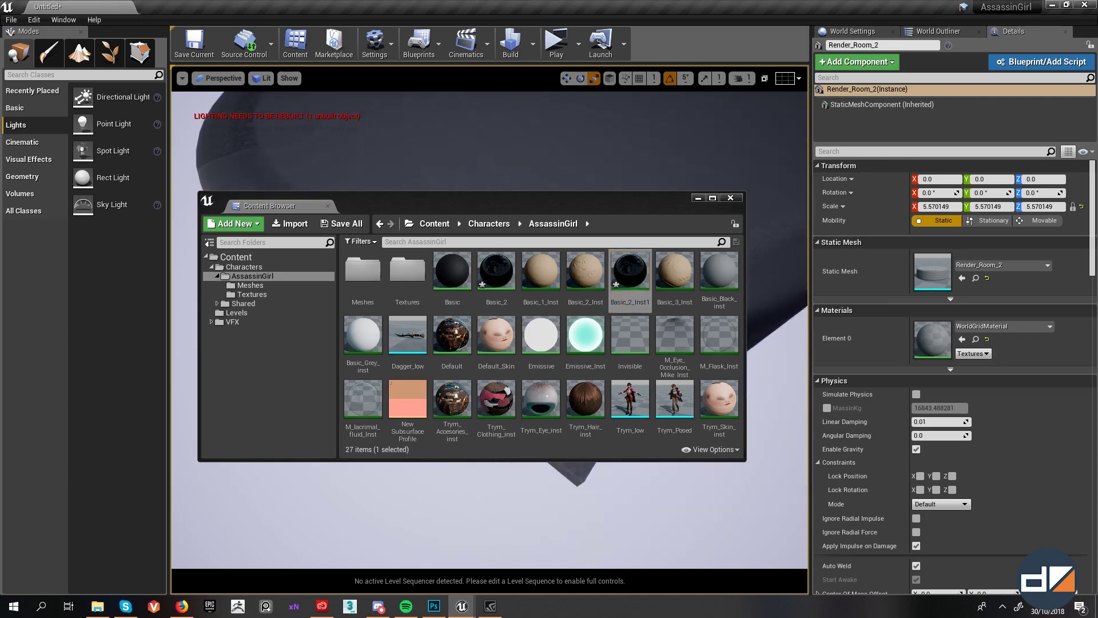
pyautogui.press('g')
pyautogui.press('f')
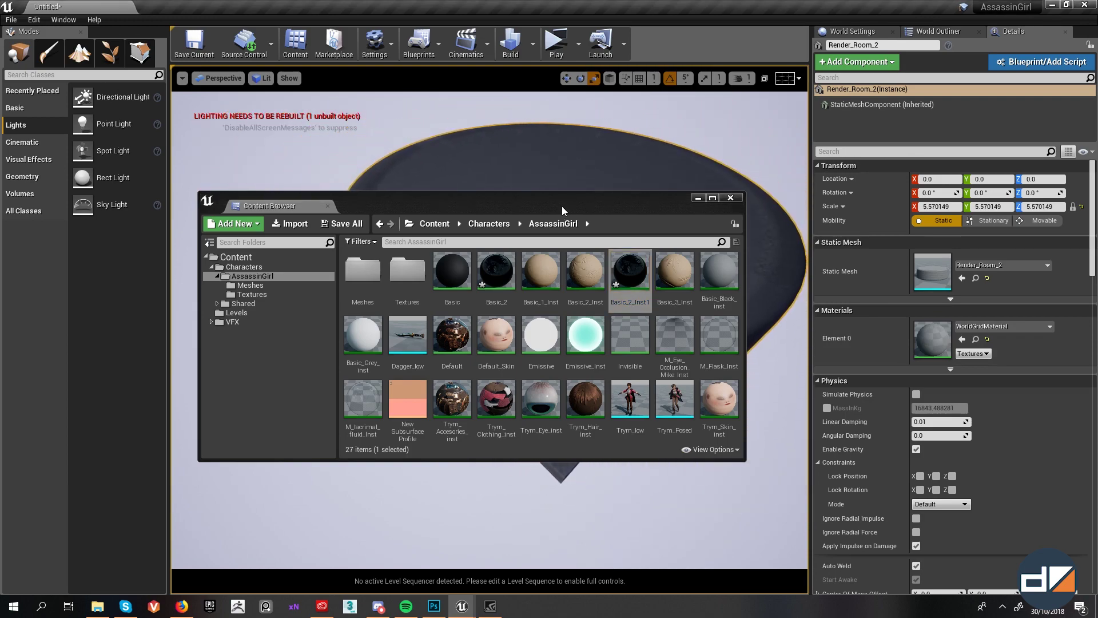
pyautogui.moveTo(562, 206); pyautogui.dragTo(314, 347)
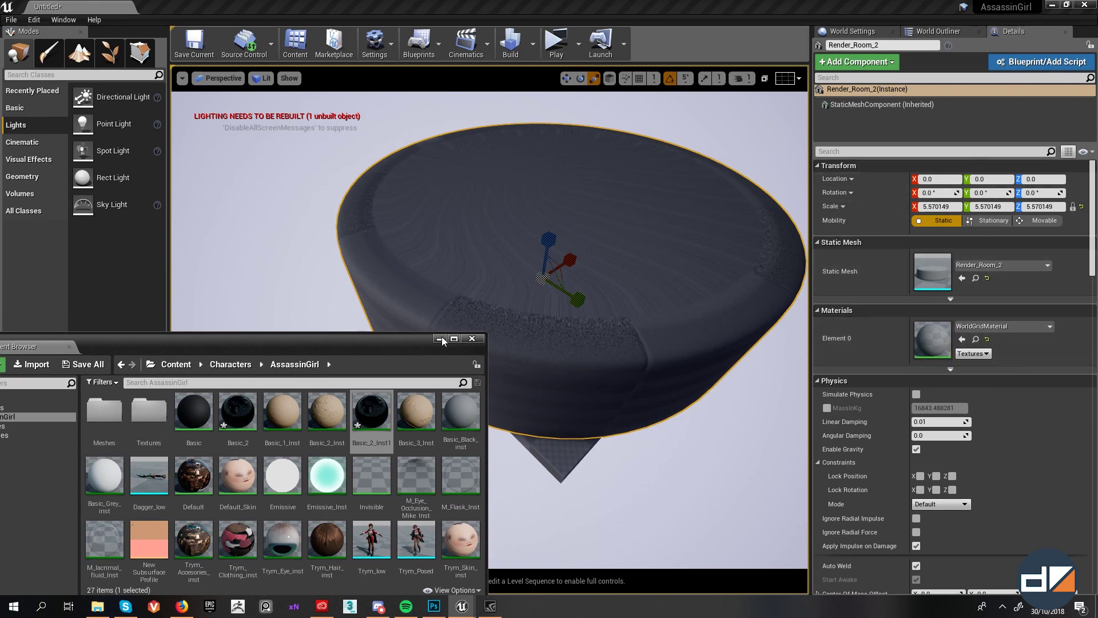
pyautogui.moveTo(371, 412); pyautogui.dragTo(932, 341)
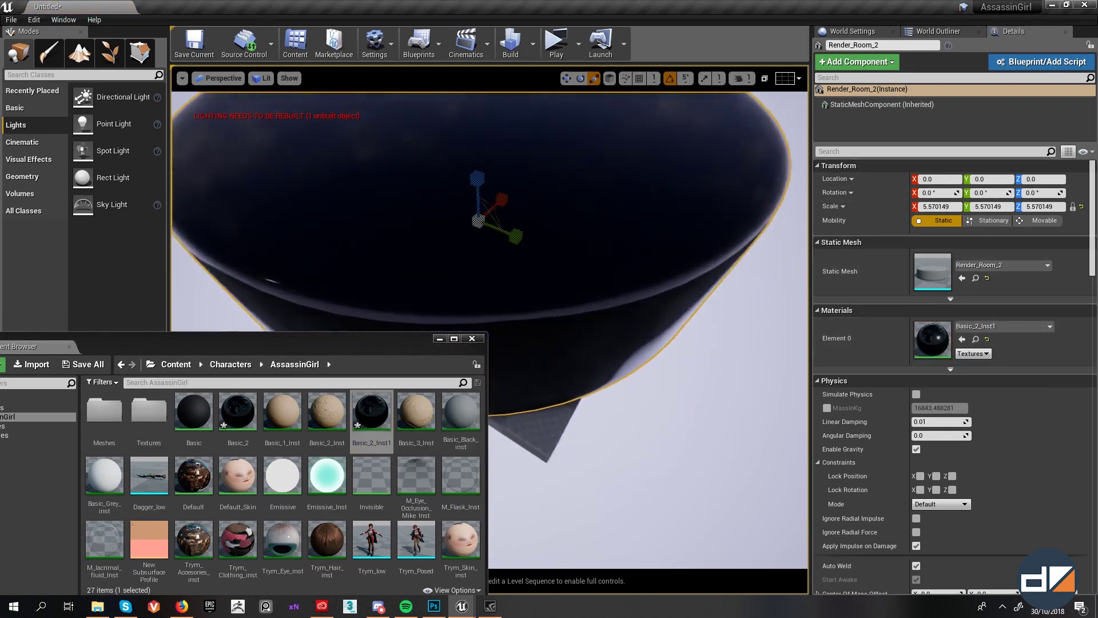
pyautogui.moveTo(646, 344); pyautogui.dragTo(646, 266, button='right')
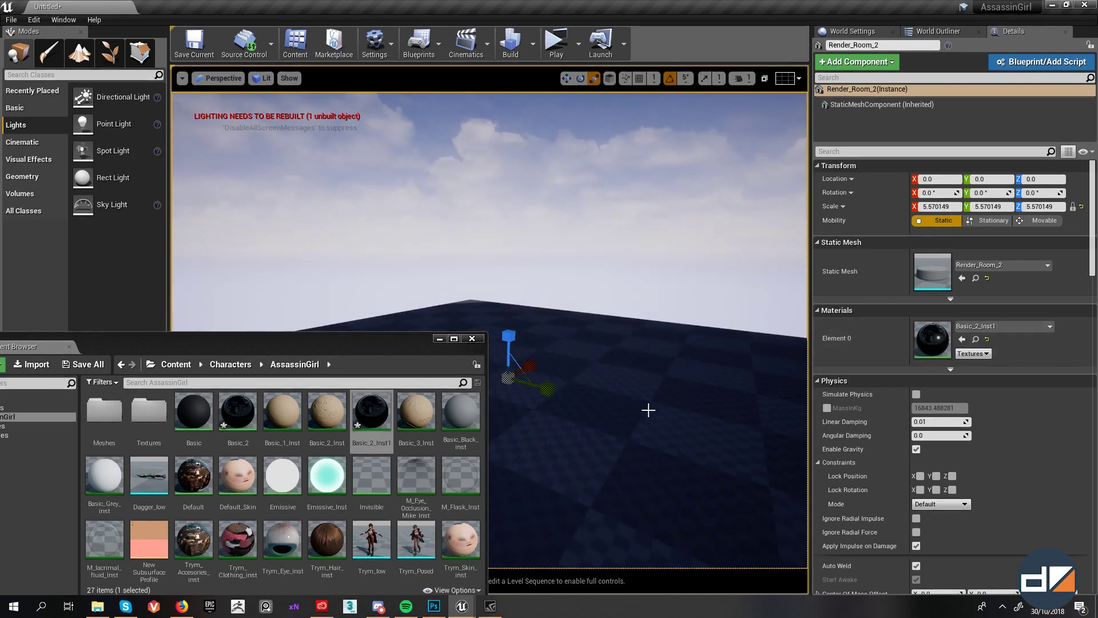
# Step: Open Basic_2_Inst1, override and enable its Two Sided property, and shrink the editor to uncover the viewport
pyautogui.doubleClick(376, 414)
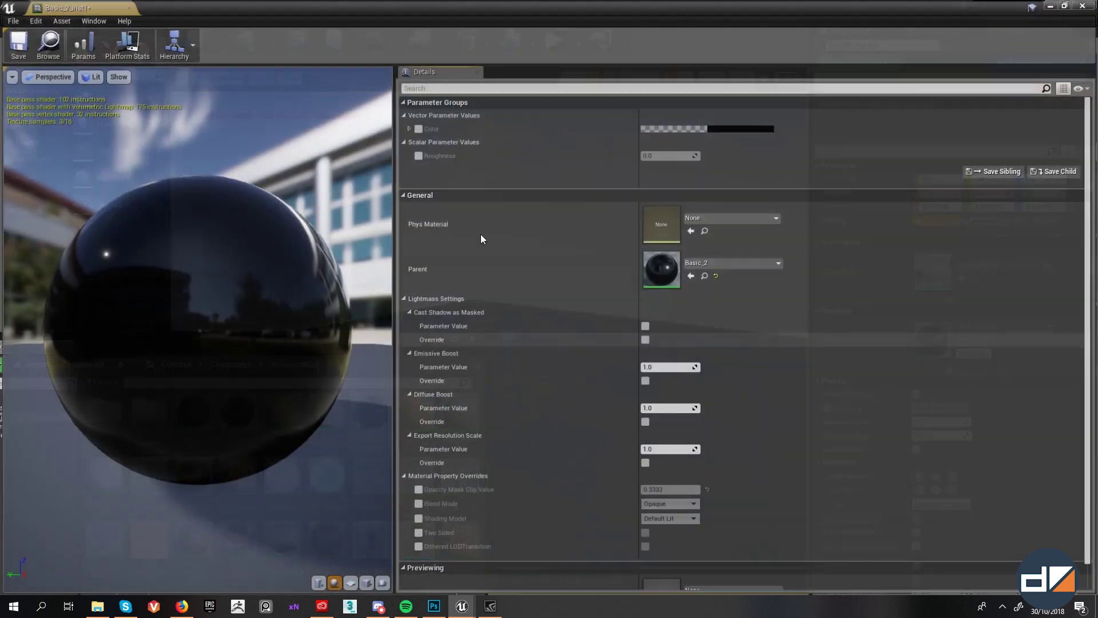
pyautogui.scroll(-2, 700, 315)
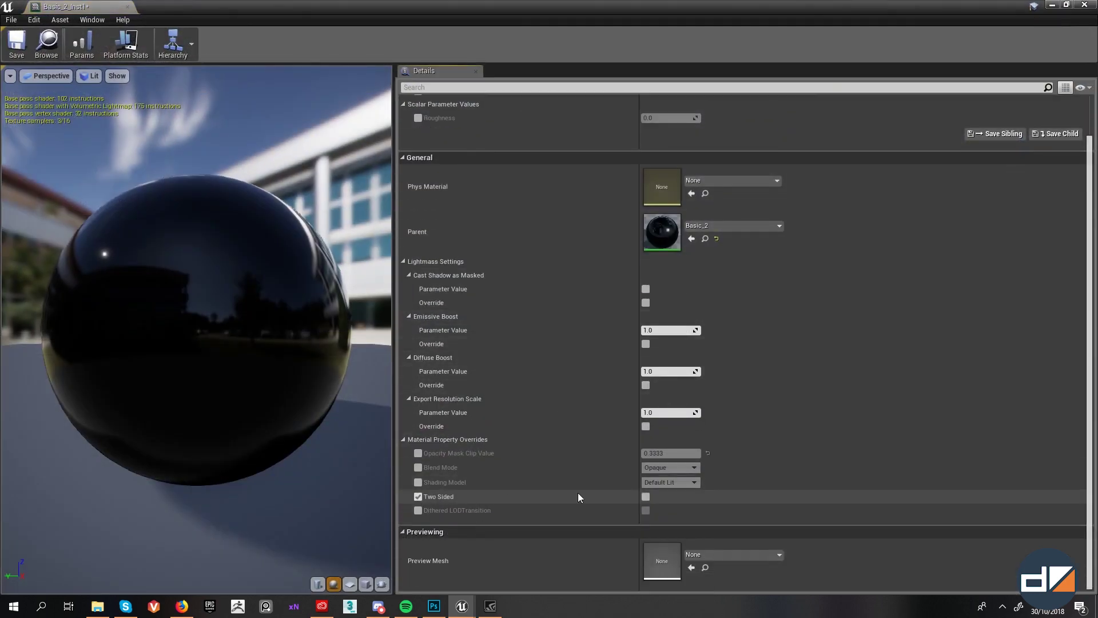
pyautogui.click(645, 497)
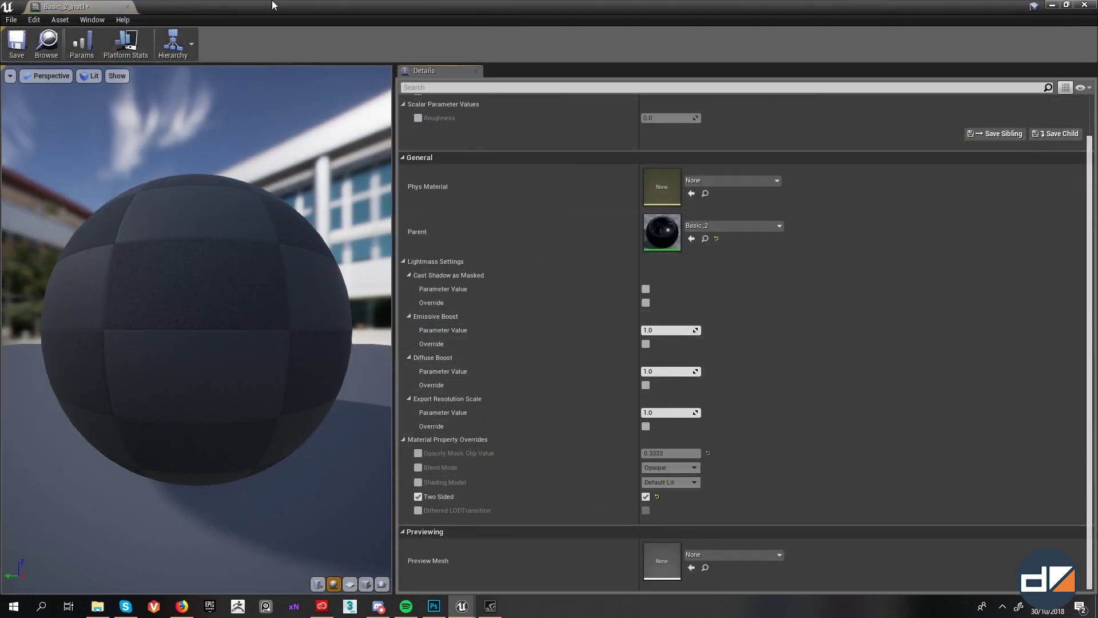
pyautogui.doubleClick(65, 5)
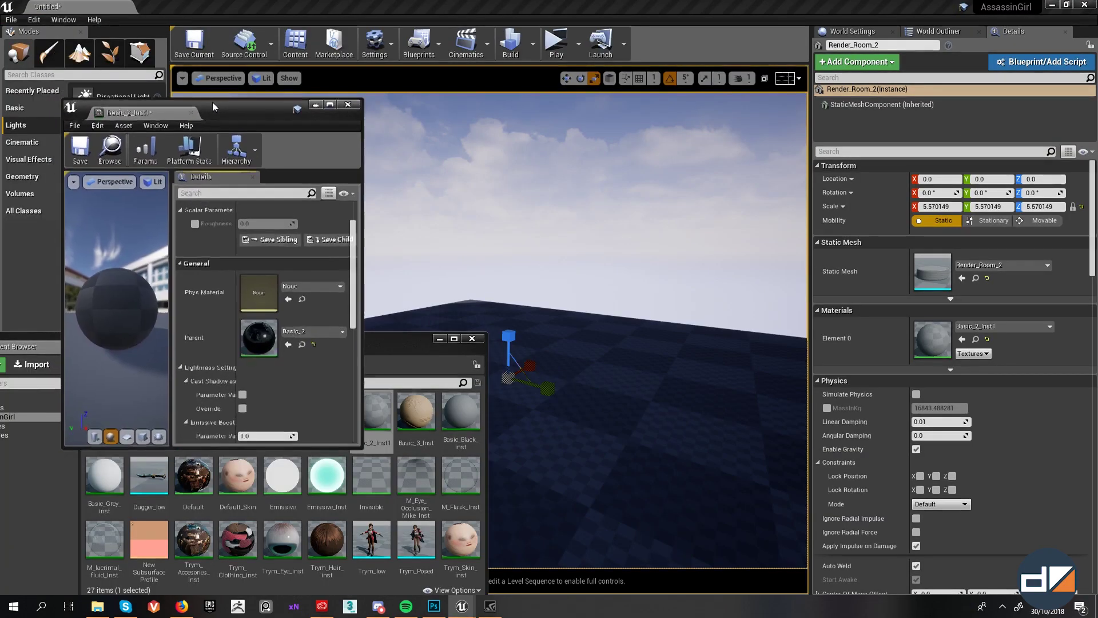
# Step: Delete the template Floor mesh from inside the render room
pyautogui.moveTo(572, 320); pyautogui.dragTo(588, 413, button='right')
pyautogui.moveTo(650, 350); pyautogui.dragTo(600, 408, button='right')
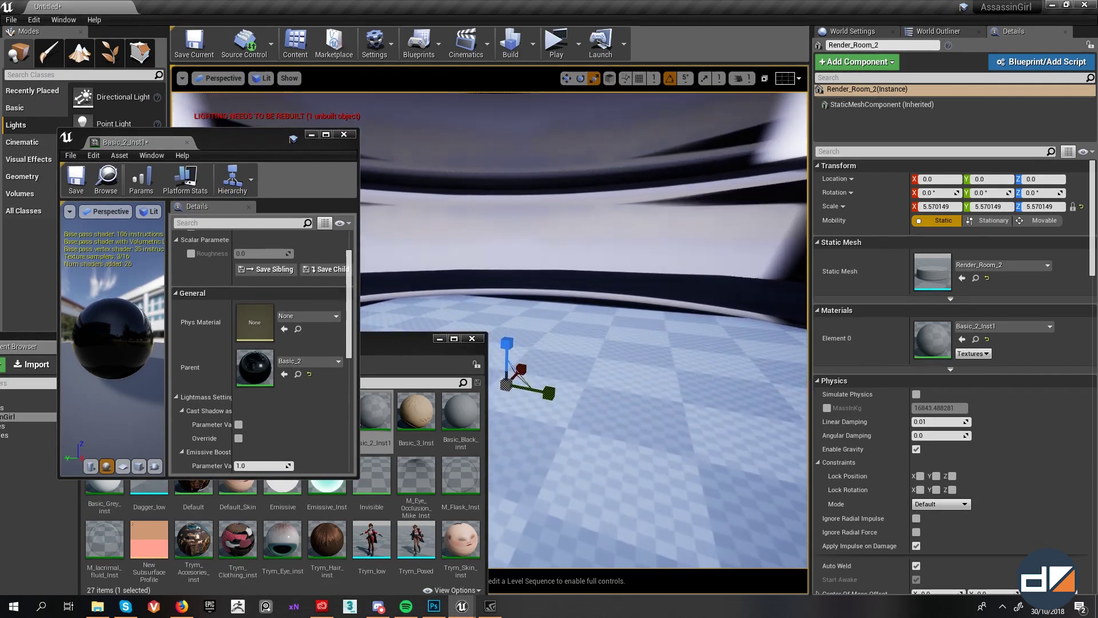
pyautogui.click(600, 413)
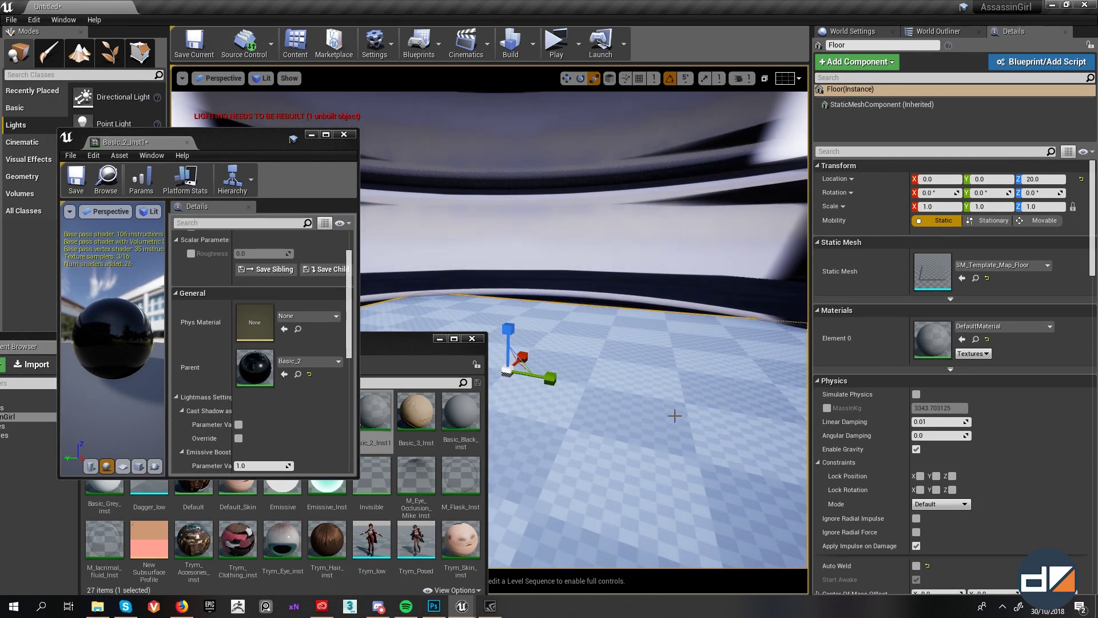
pyautogui.press('Delete')
pyautogui.moveTo(610, 375)
pyautogui.mouseDown(button='right')
pyautogui.moveTo(632, 423)
pyautogui.moveTo(610, 375)
pyautogui.mouseUp(button='right')
# Step: In Basic_2_Inst1, override Roughness with a value of 1.0 and enable the Color override, keeping the colour black
pyautogui.moveTo(204, 146); pyautogui.dragTo(194, 99)
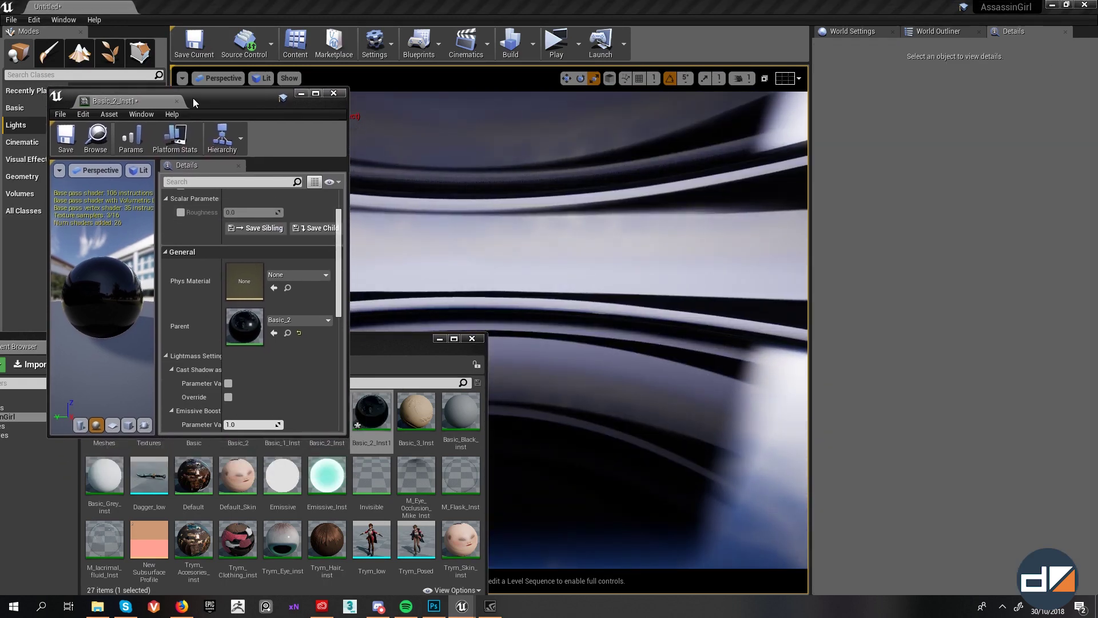
pyautogui.moveTo(269, 216); pyautogui.dragTo(326, 216)
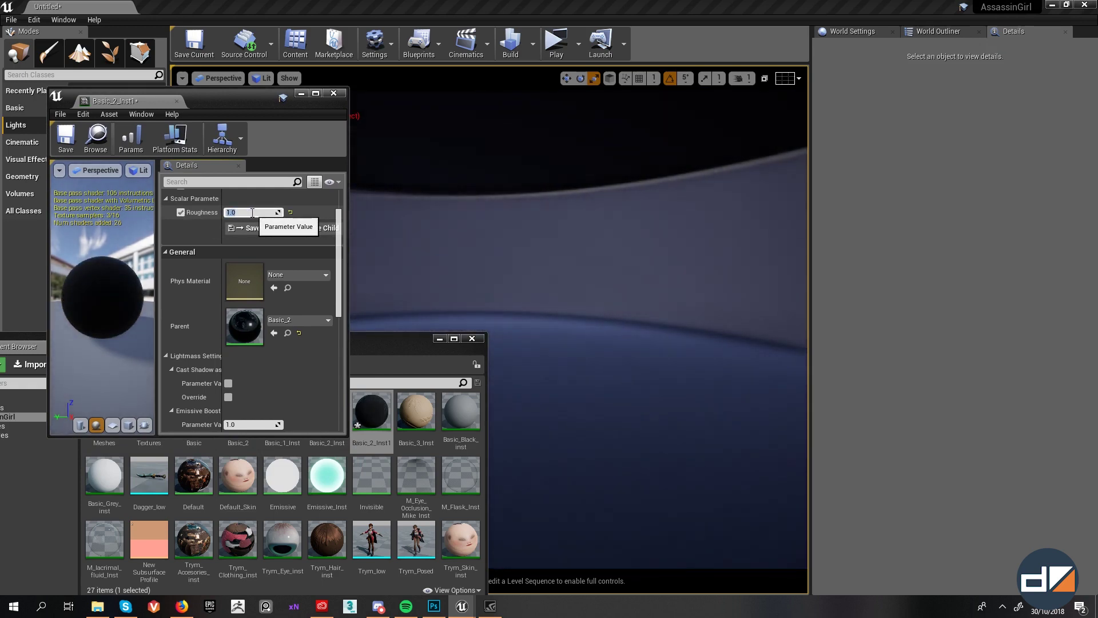
pyautogui.scroll(2, 275, 220)
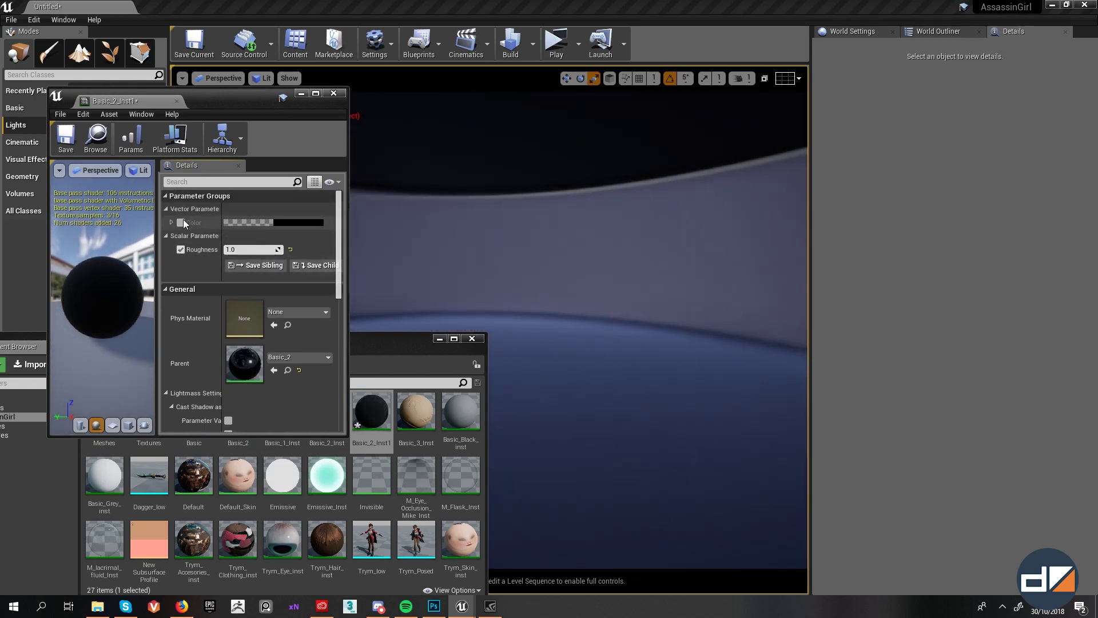
pyautogui.click(181, 222)
pyautogui.click(281, 224)
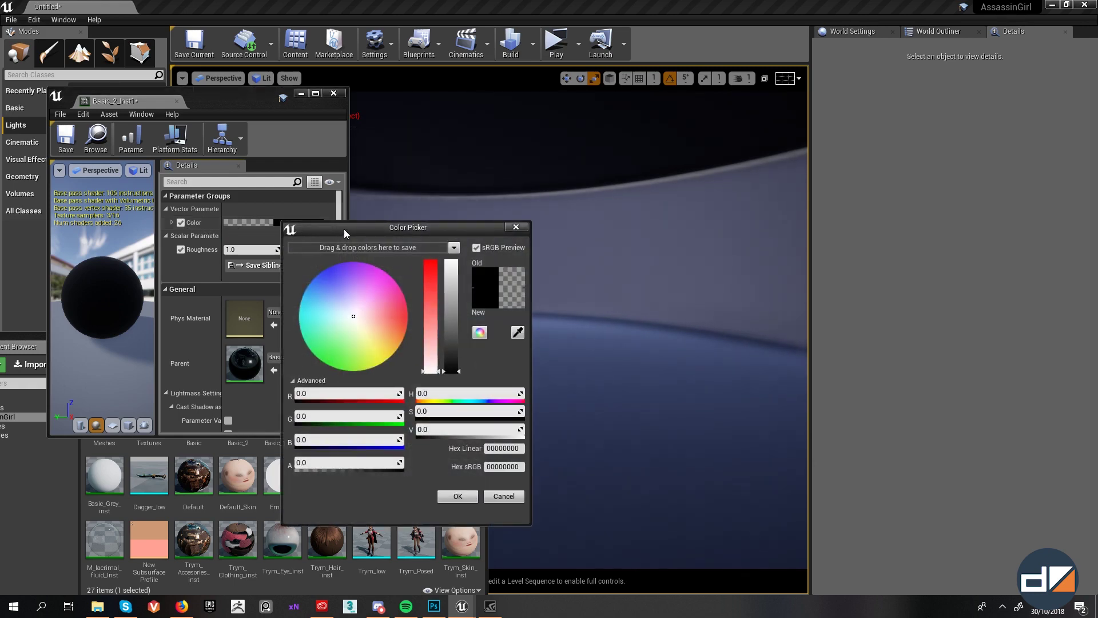
pyautogui.moveTo(344, 229); pyautogui.dragTo(256, 239)
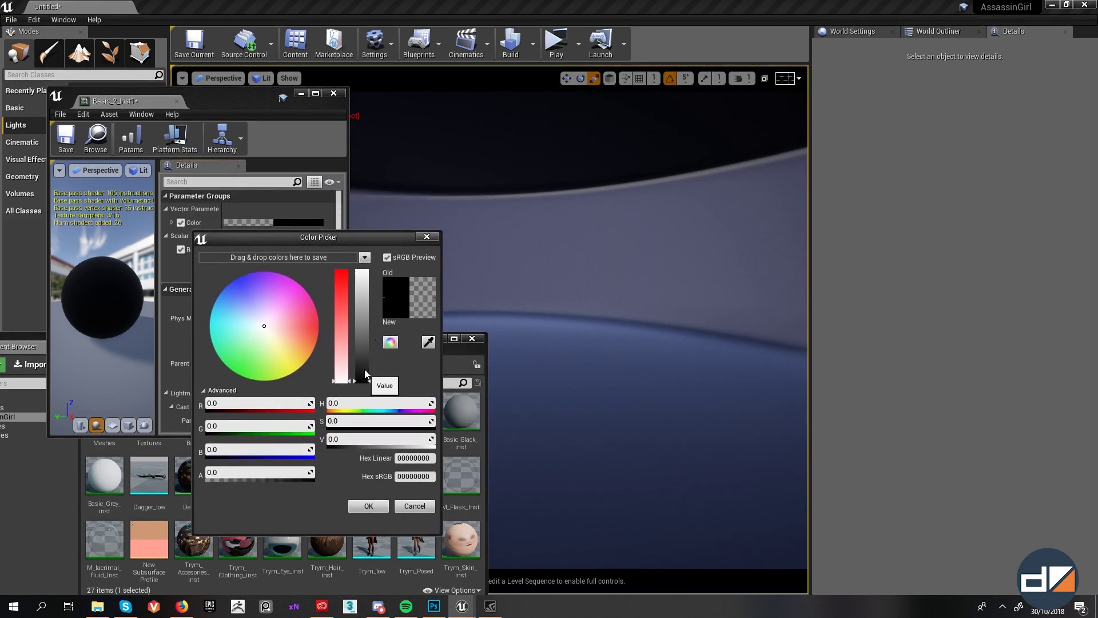
pyautogui.moveTo(371, 381); pyautogui.dragTo(341, 279)
pyautogui.moveTo(341, 338); pyautogui.dragTo(341, 374)
pyautogui.moveTo(363, 372); pyautogui.dragTo(364, 384)
pyautogui.click(361, 506)
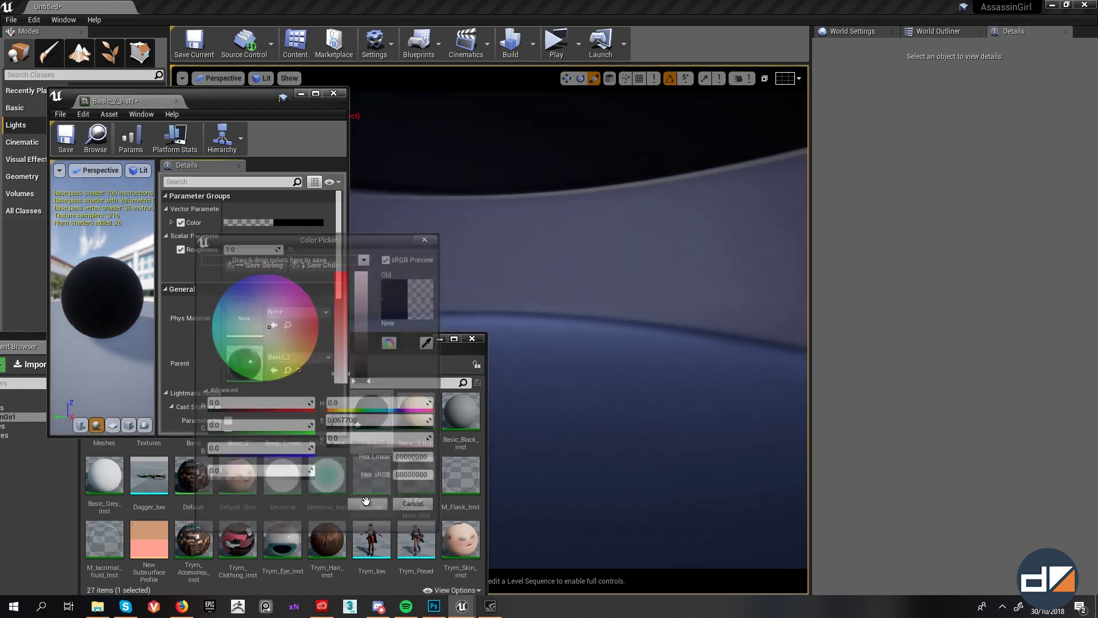
# Step: Close the Basic_2_Inst1 editor and the Content Browser to clear the viewport
pyautogui.moveTo(225, 95); pyautogui.dragTo(702, 138)
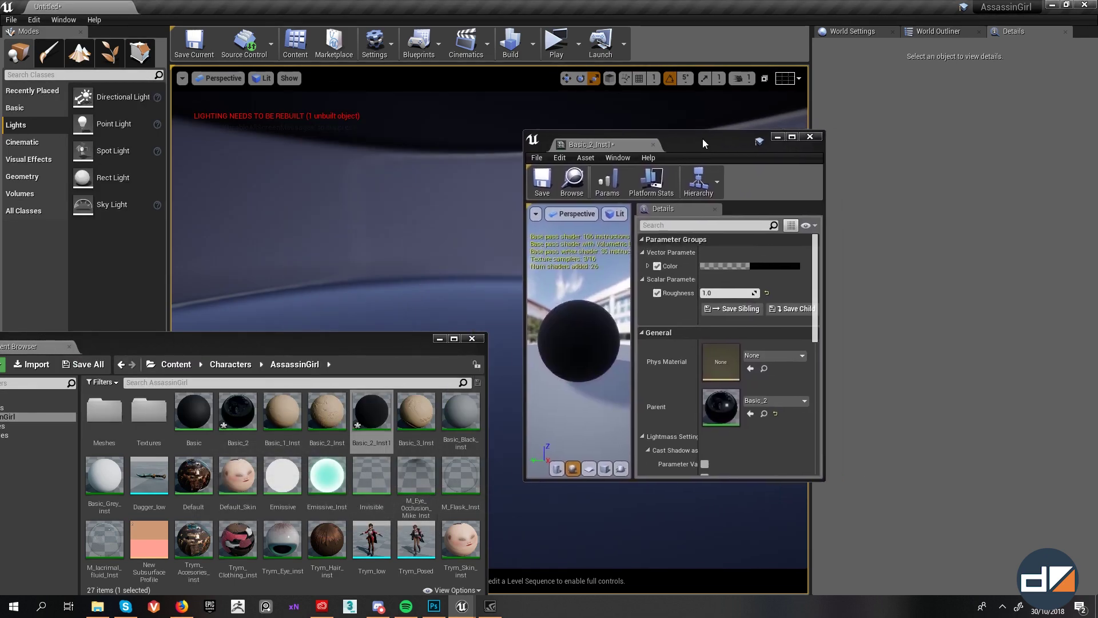
pyautogui.click(803, 138)
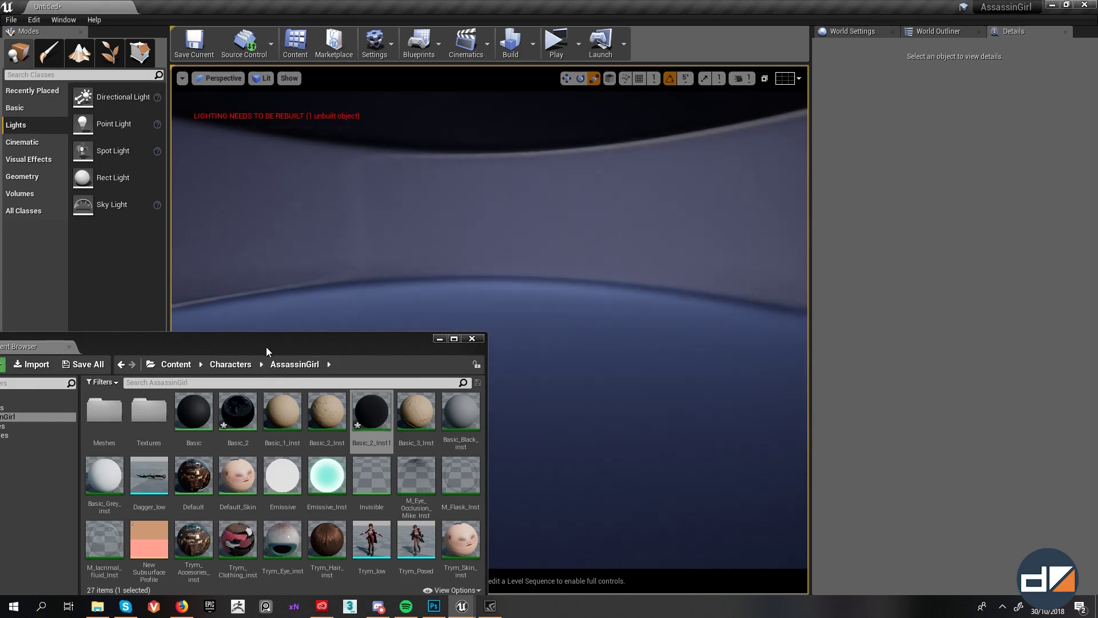
pyautogui.moveTo(266, 347); pyautogui.dragTo(487, 296)
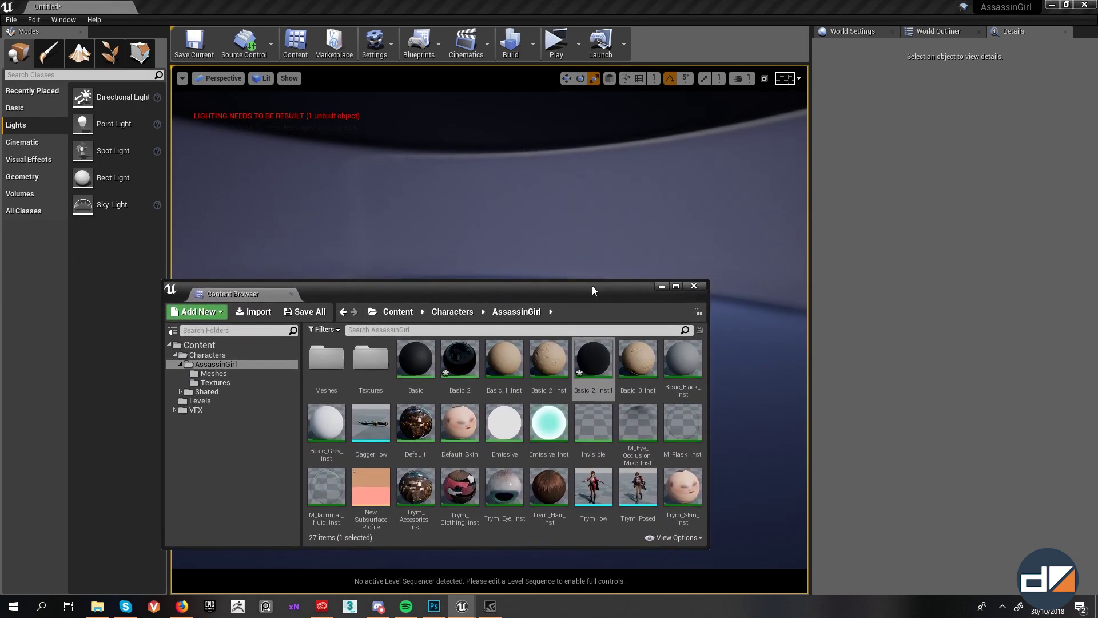
pyautogui.click(693, 287)
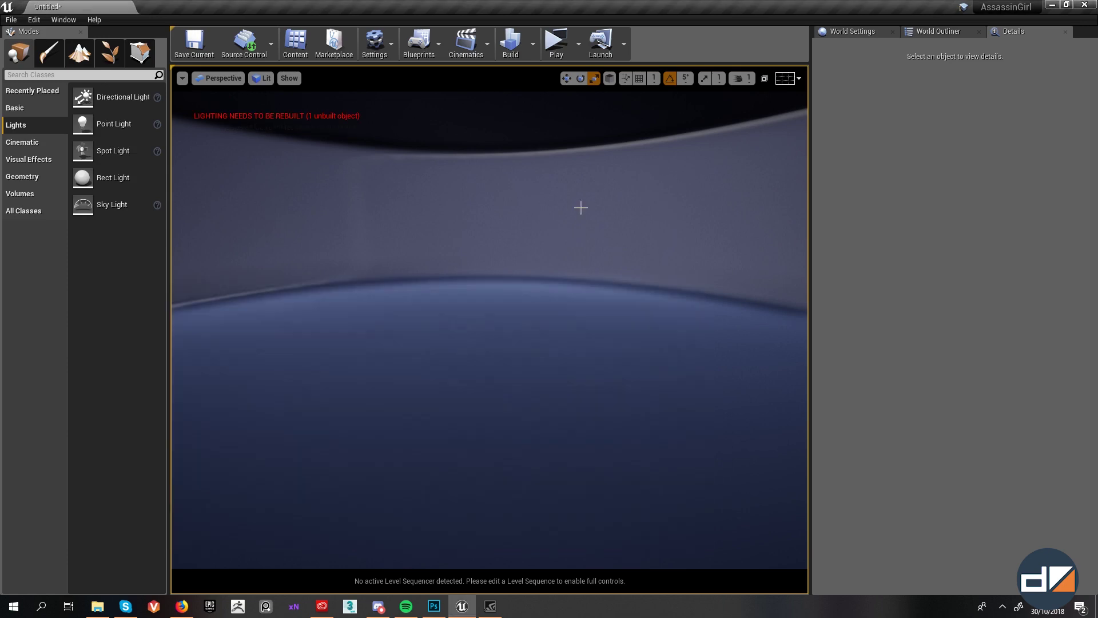
# Step: Test the SkyLight's Affects World option off and on, and delete the SkyLight from the level
pyautogui.click(931, 32)
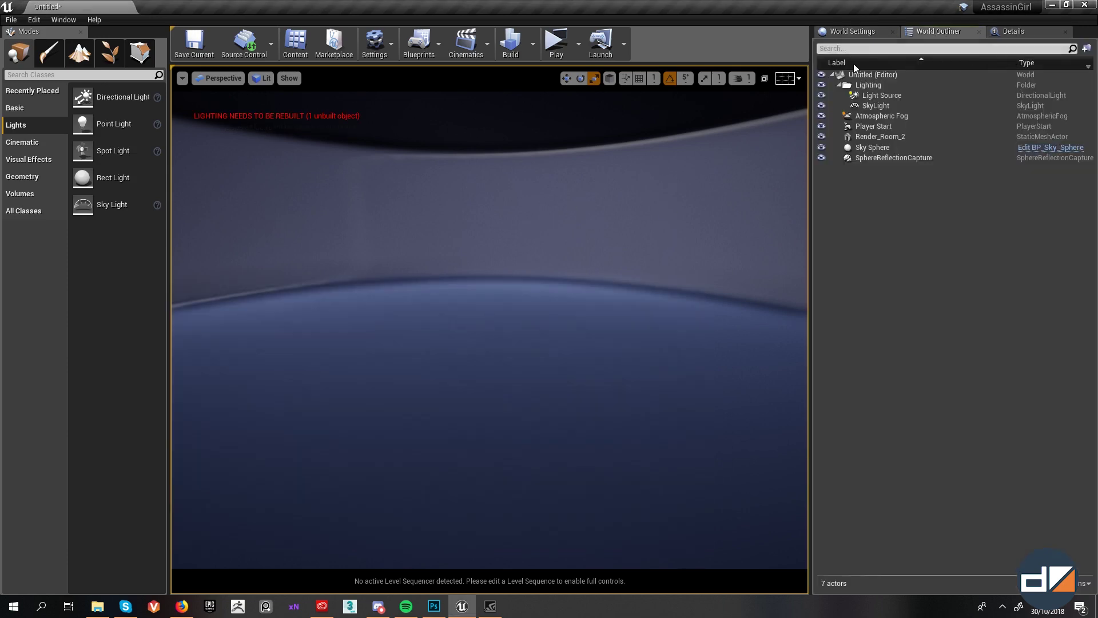
pyautogui.click(873, 96)
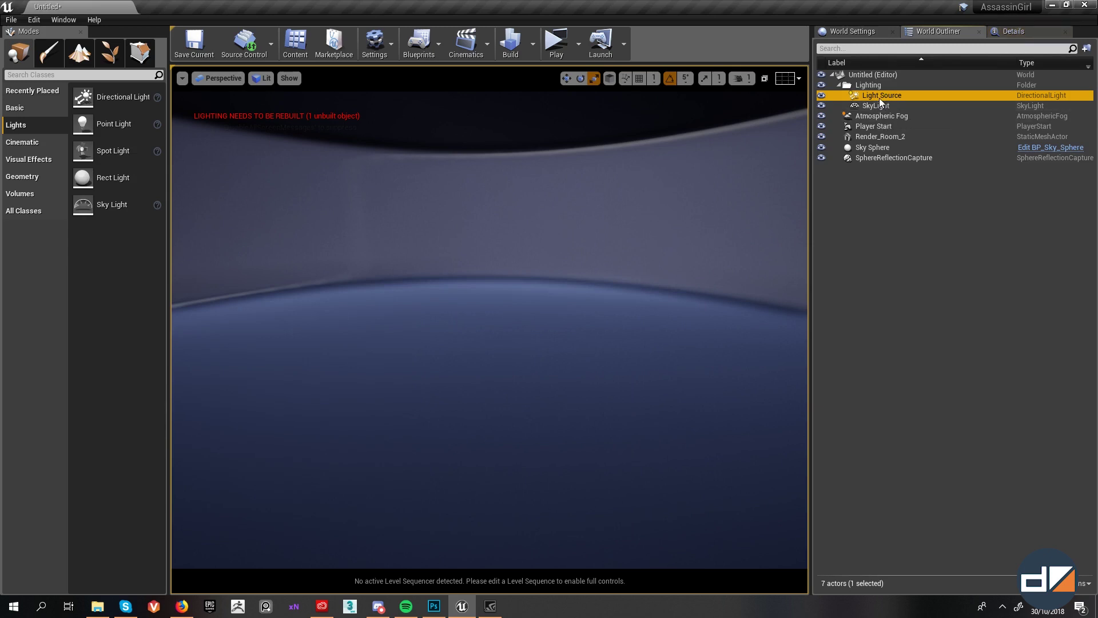
pyautogui.click(878, 106)
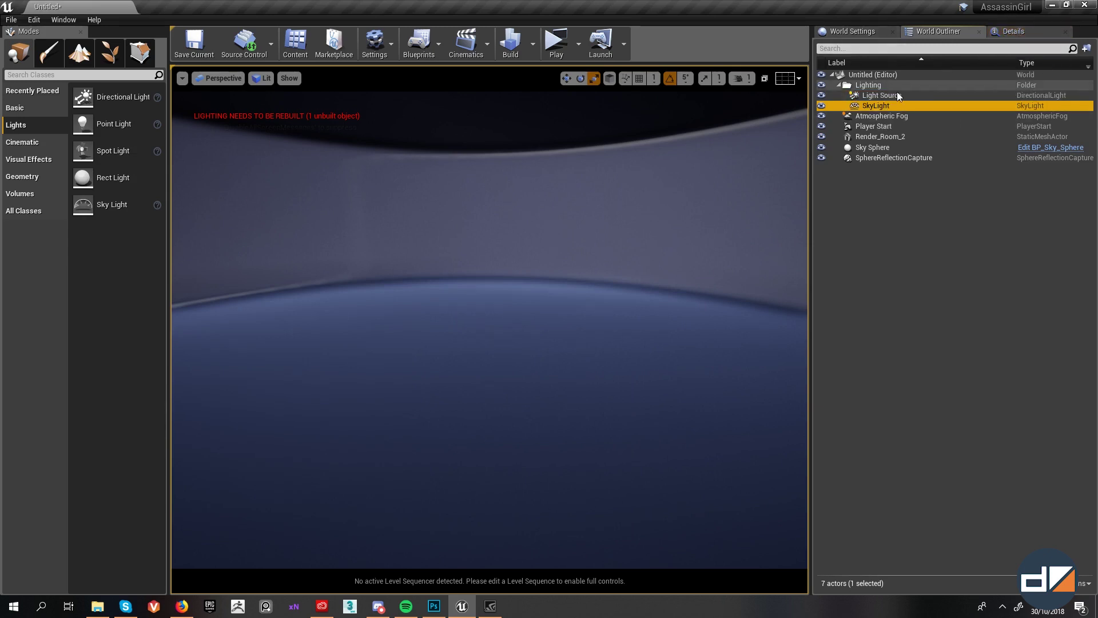
pyautogui.click(1000, 33)
pyautogui.click(916, 384)
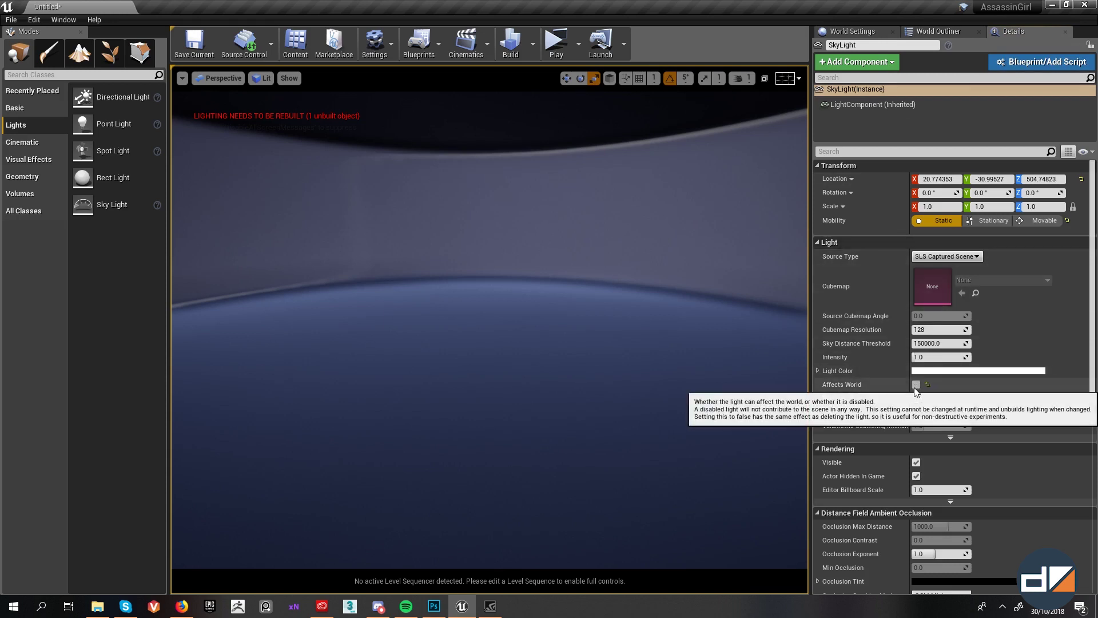
pyautogui.click(916, 386)
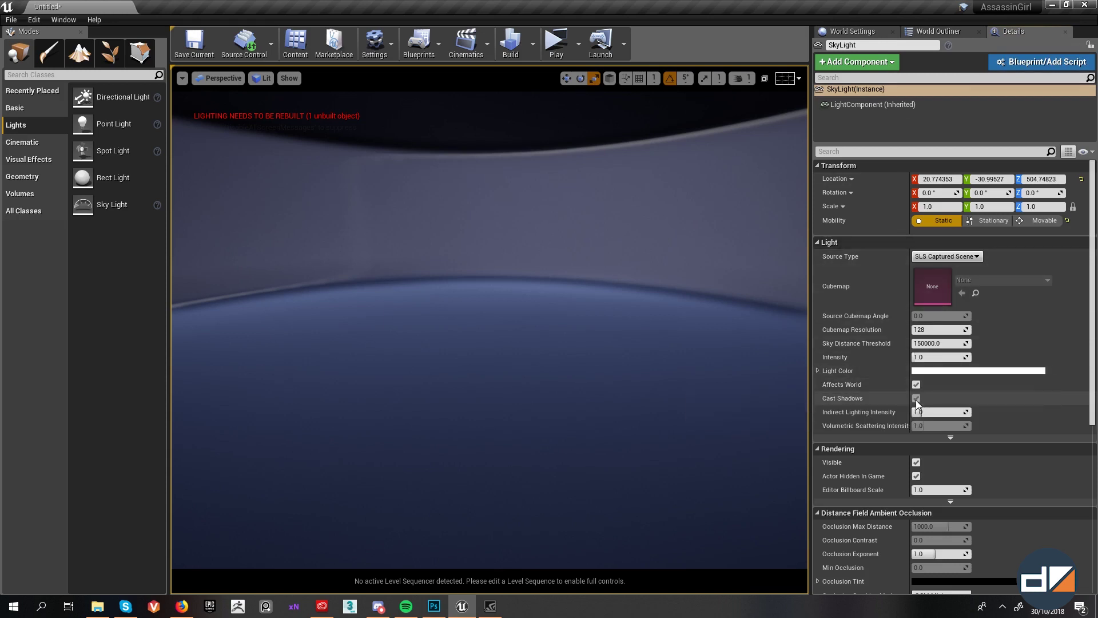
pyautogui.click(426, 293)
# Step: Delete the directional Light Source despite its Sky Sphere reference, and hide the Atmospheric Fog
pyautogui.click(939, 32)
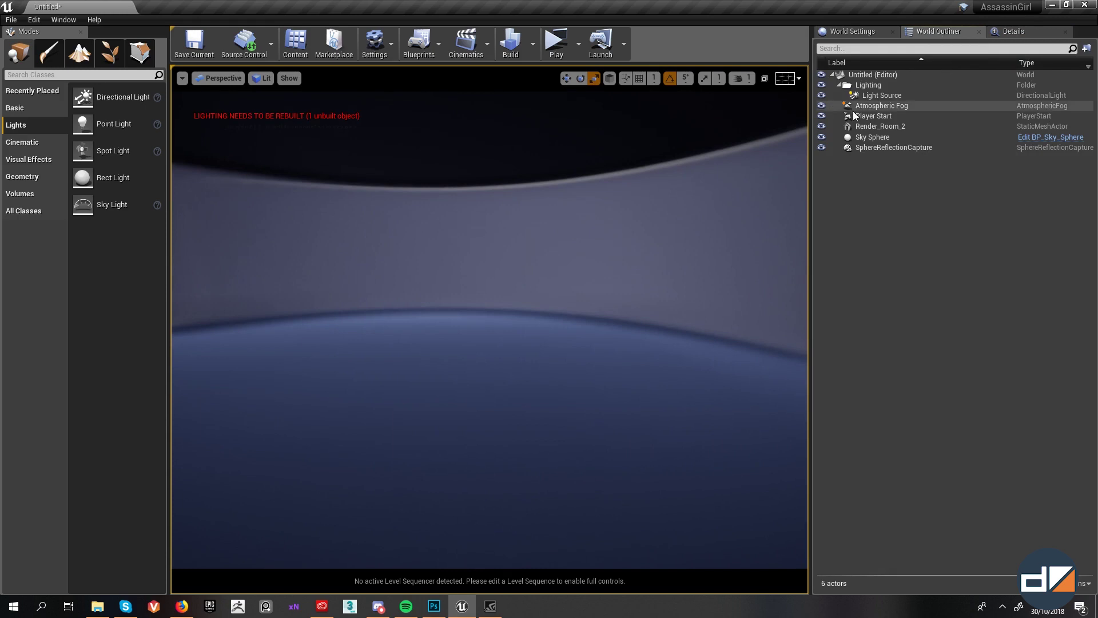
pyautogui.click(879, 96)
pyautogui.click(822, 95)
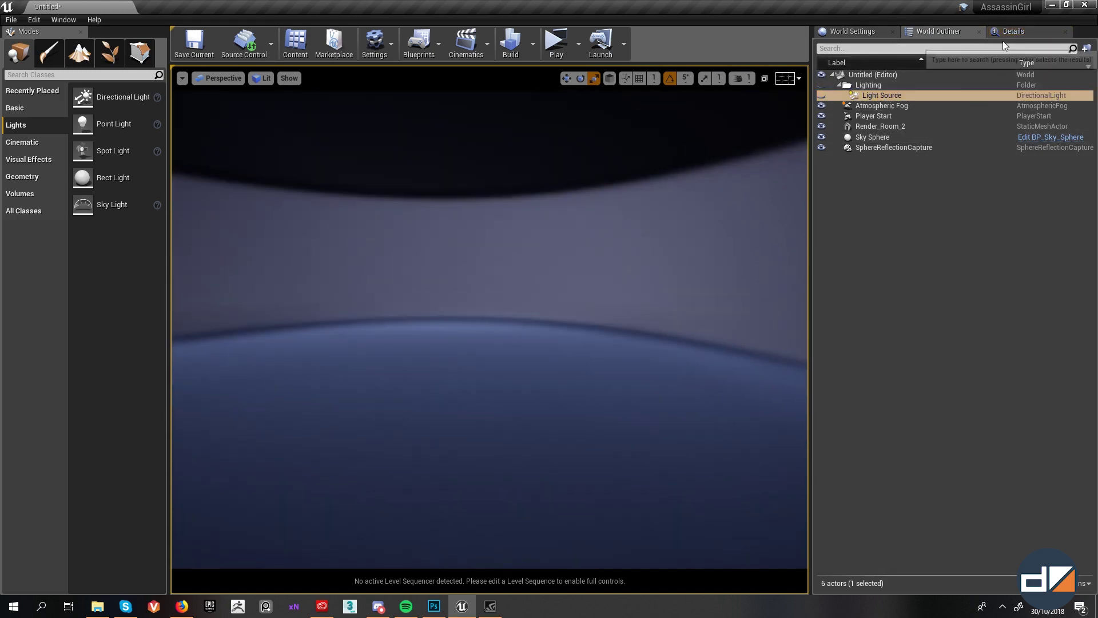
pyautogui.click(1013, 31)
pyautogui.click(957, 30)
pyautogui.press('Delete')
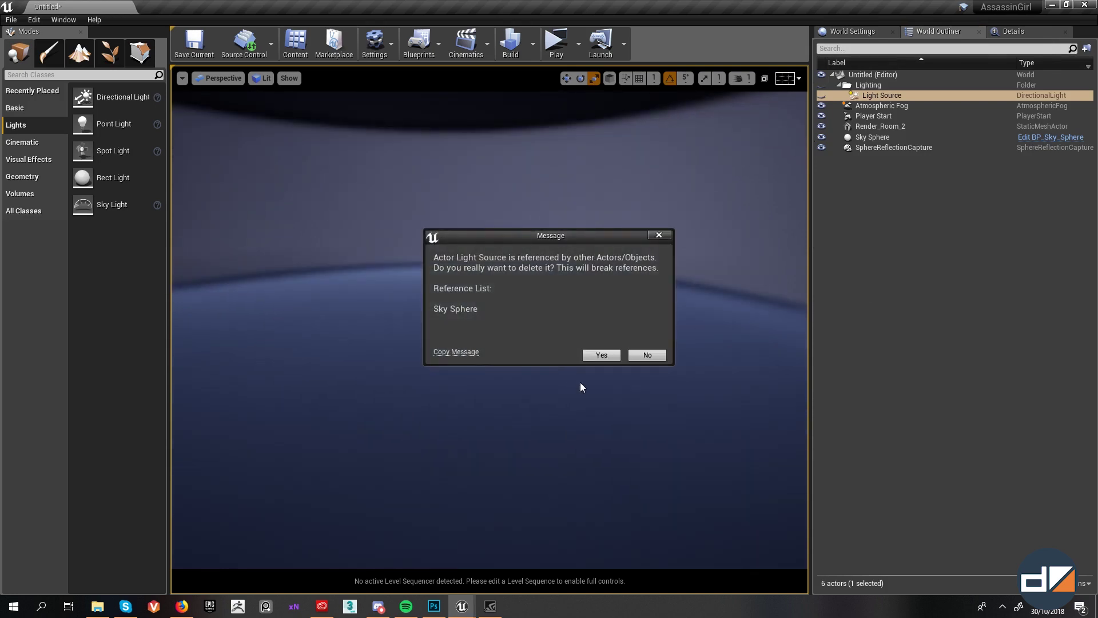
pyautogui.click(602, 355)
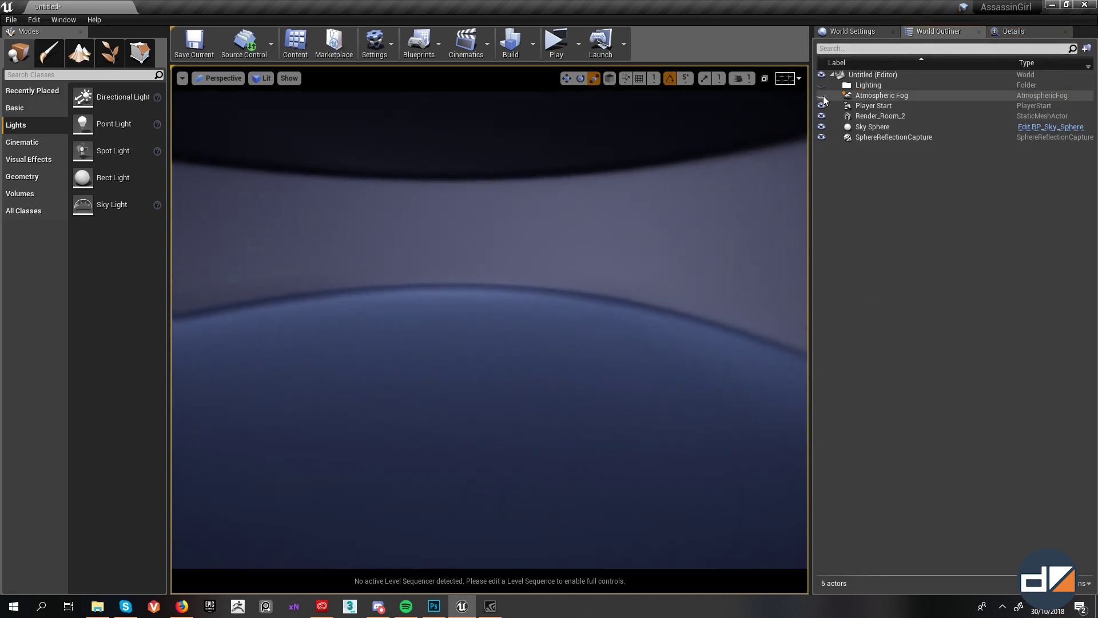
# Step: Toggle the SphereReflectionCapture's visibility off and on to check its effect on the room, and select it
pyautogui.click(821, 137)
pyautogui.click(821, 137)
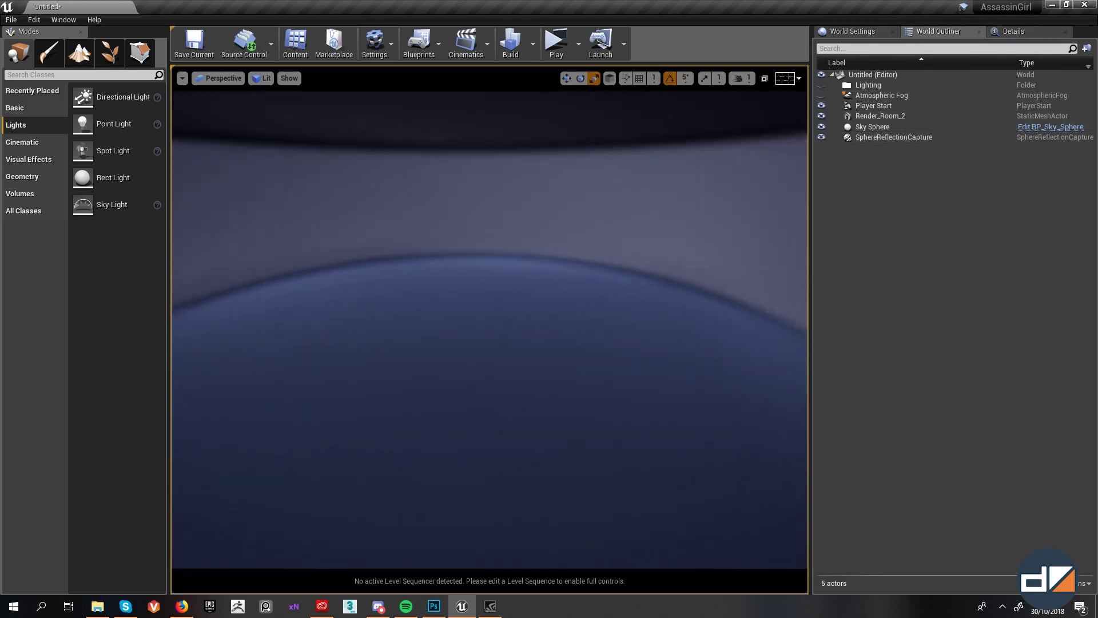
pyautogui.press('s')
pyautogui.press('w')
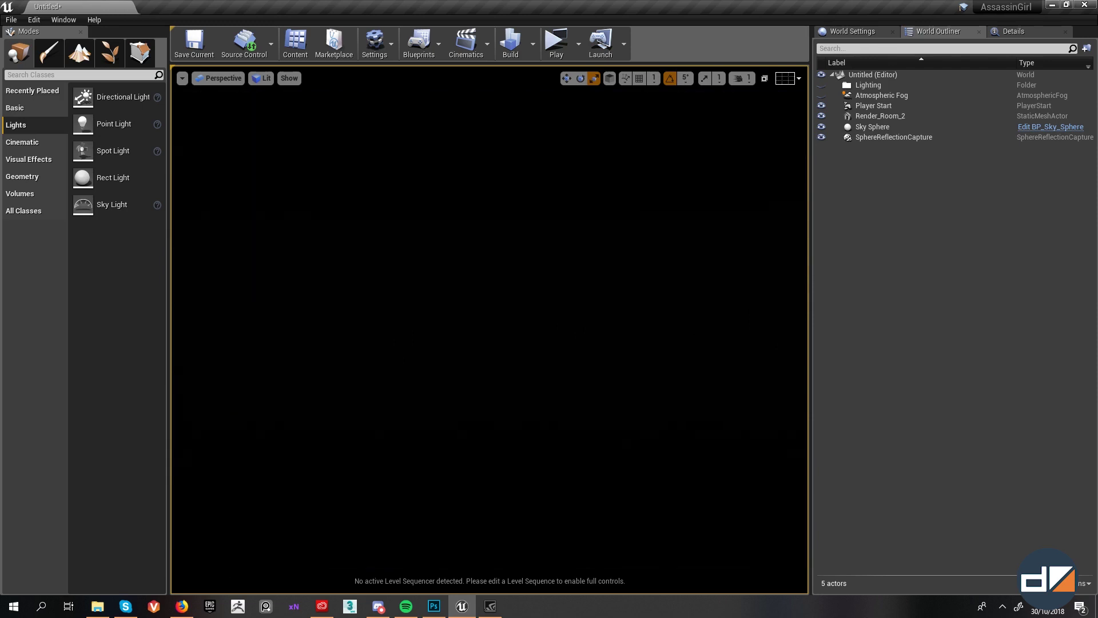
pyautogui.click(884, 138)
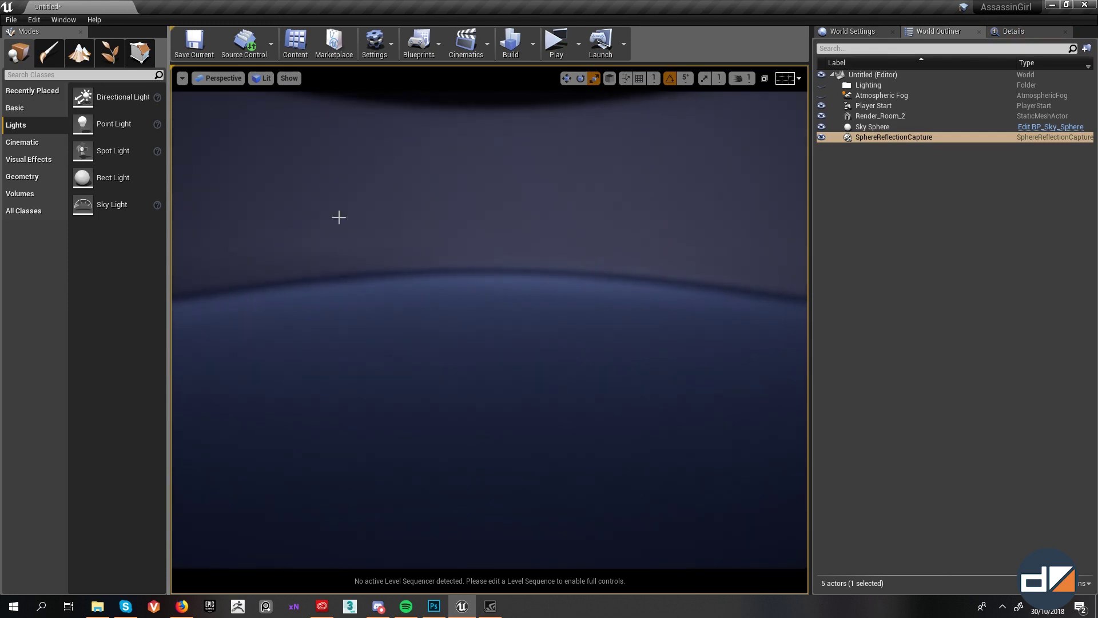
# Step: Show the Visual Effects actors and look over the new-level templates without opening or creating a level
pyautogui.click(39, 162)
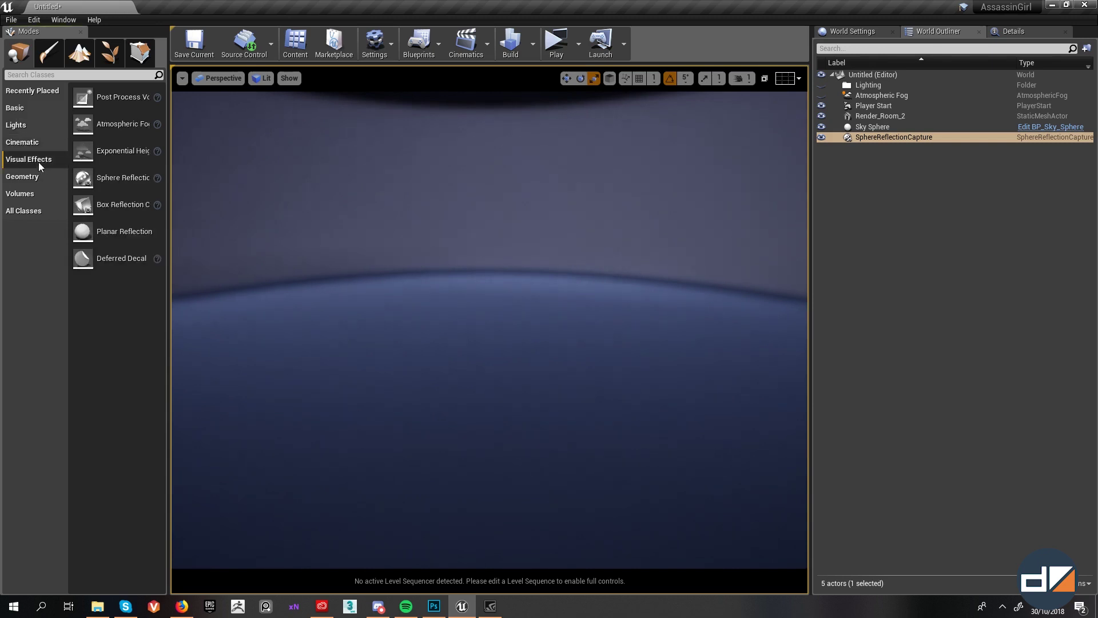
pyautogui.click(10, 20)
pyautogui.click(28, 55)
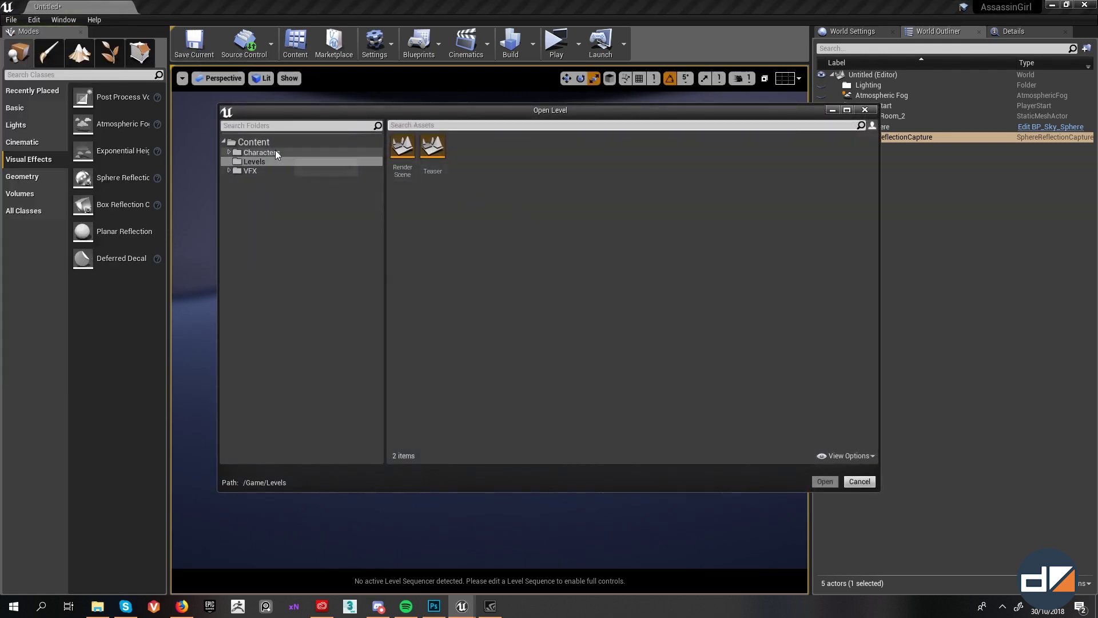
pyautogui.click(865, 110)
pyautogui.click(11, 20)
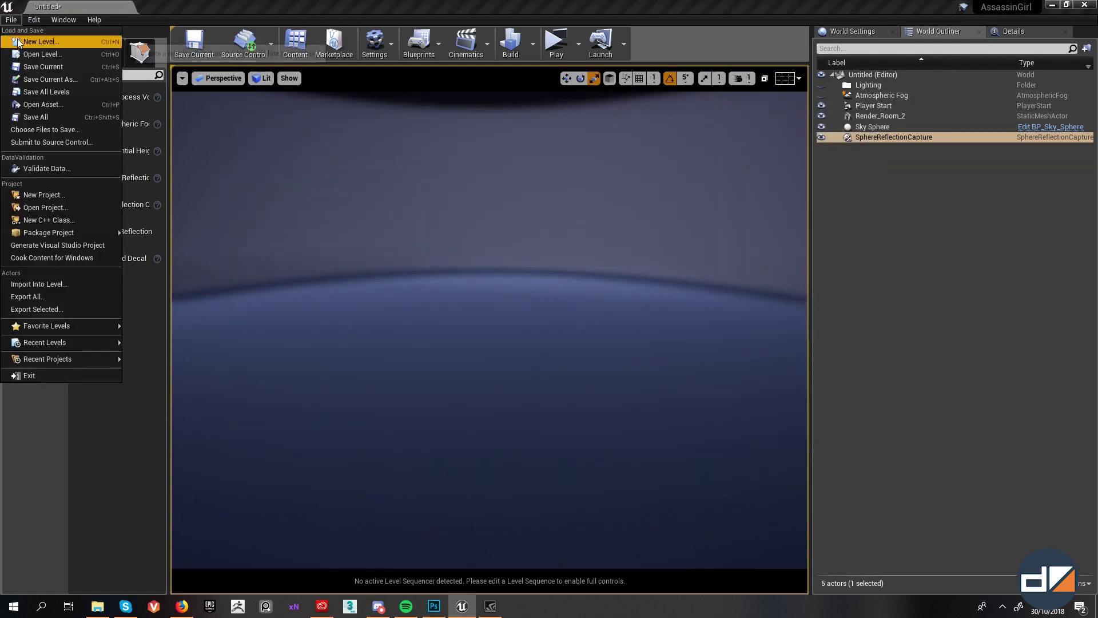
pyautogui.click(27, 40)
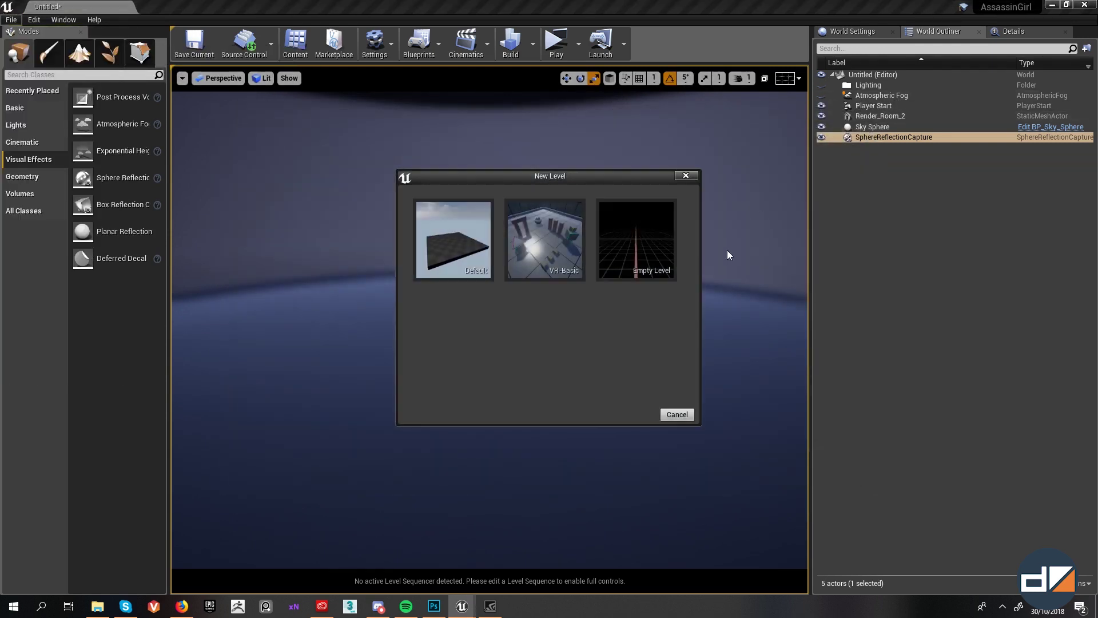
pyautogui.click(688, 176)
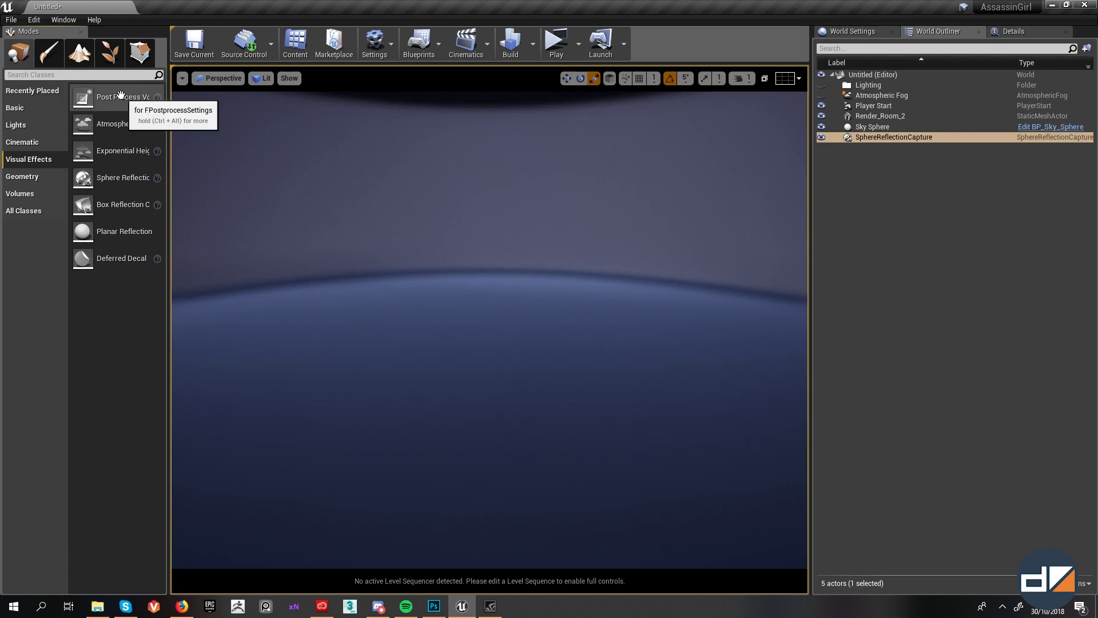
# Step: Place a Post Process Volume inside the render room and keep it selected
pyautogui.moveTo(123, 102); pyautogui.dragTo(302, 176)
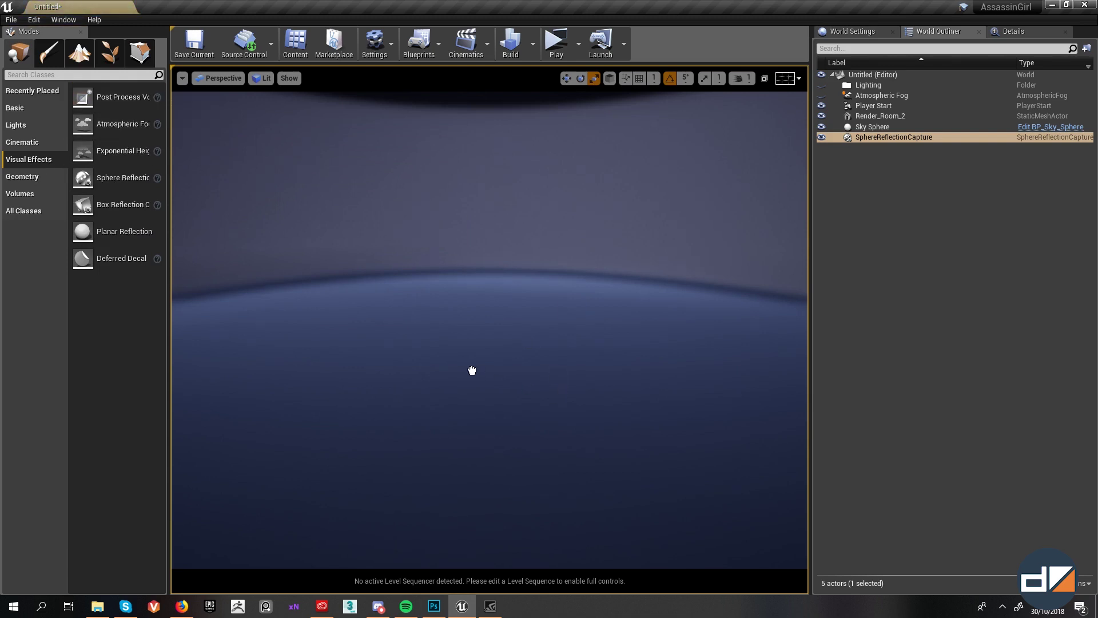
pyautogui.moveTo(471, 370); pyautogui.dragTo(468, 370)
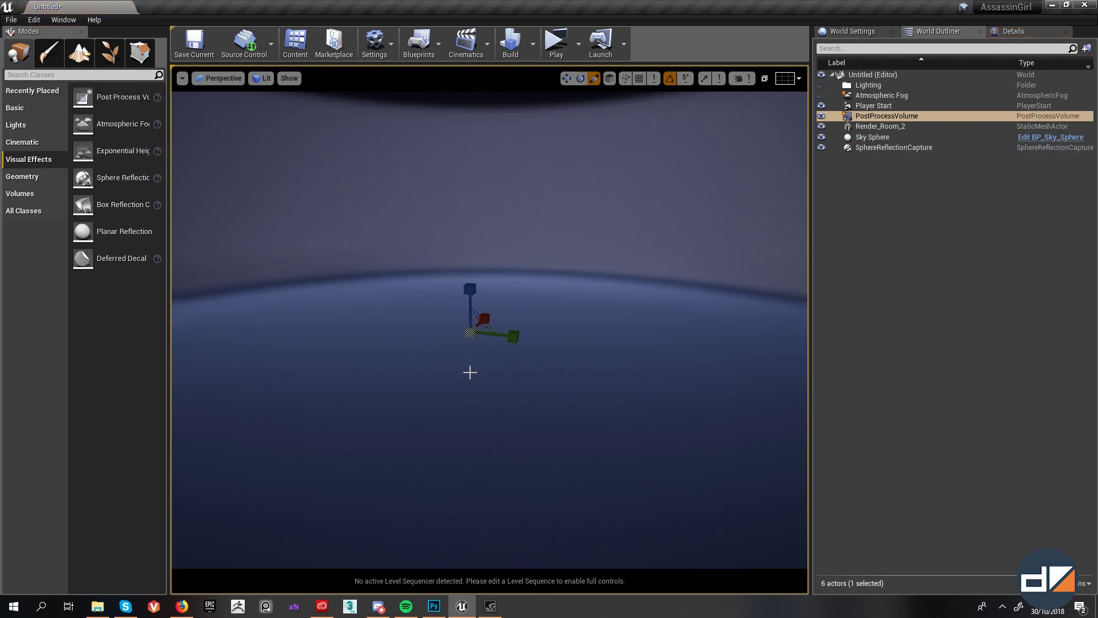
pyautogui.click(895, 117)
# Step: Toggle game view and frame the PostProcessVolume to examine its bounds inside the room
pyautogui.moveTo(503, 336); pyautogui.dragTo(545, 329, button='right')
pyautogui.press('g')
pyautogui.press('g')
pyautogui.press('s')
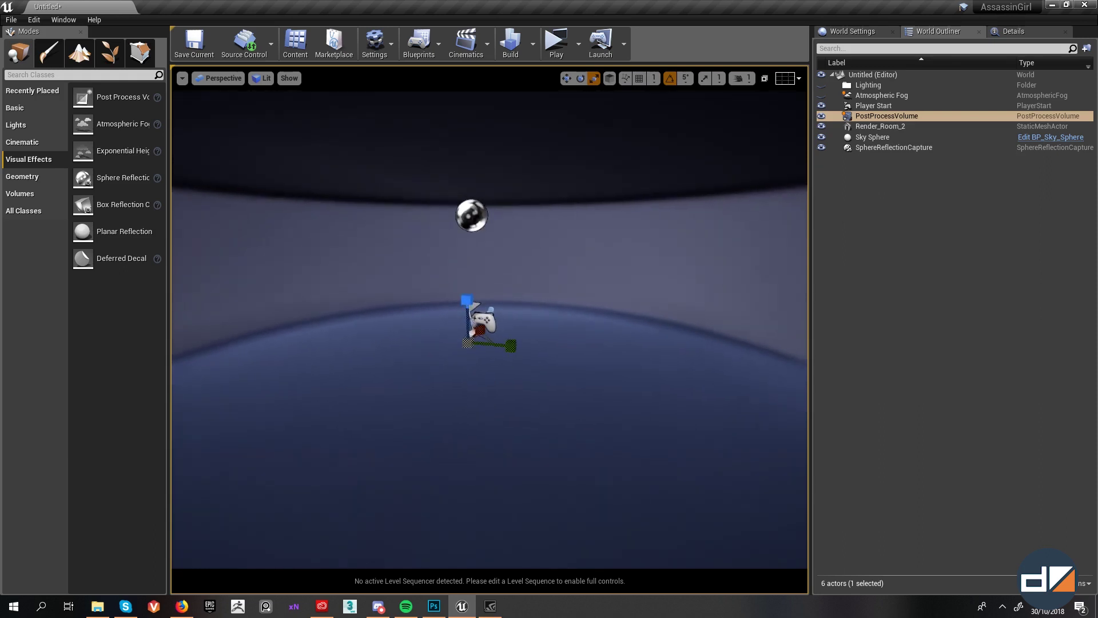
pyautogui.press('f')
pyautogui.scroll(-3, 577, 327)
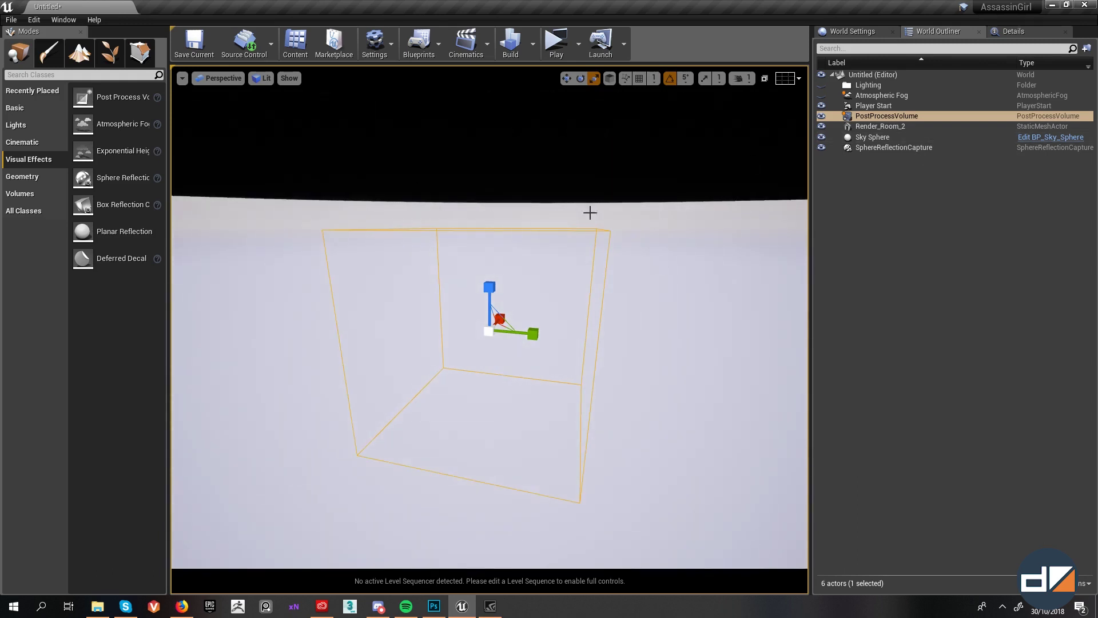
pyautogui.press('w')
pyautogui.moveTo(511, 309); pyautogui.dragTo(511, 309, button='right')
pyautogui.press('s')
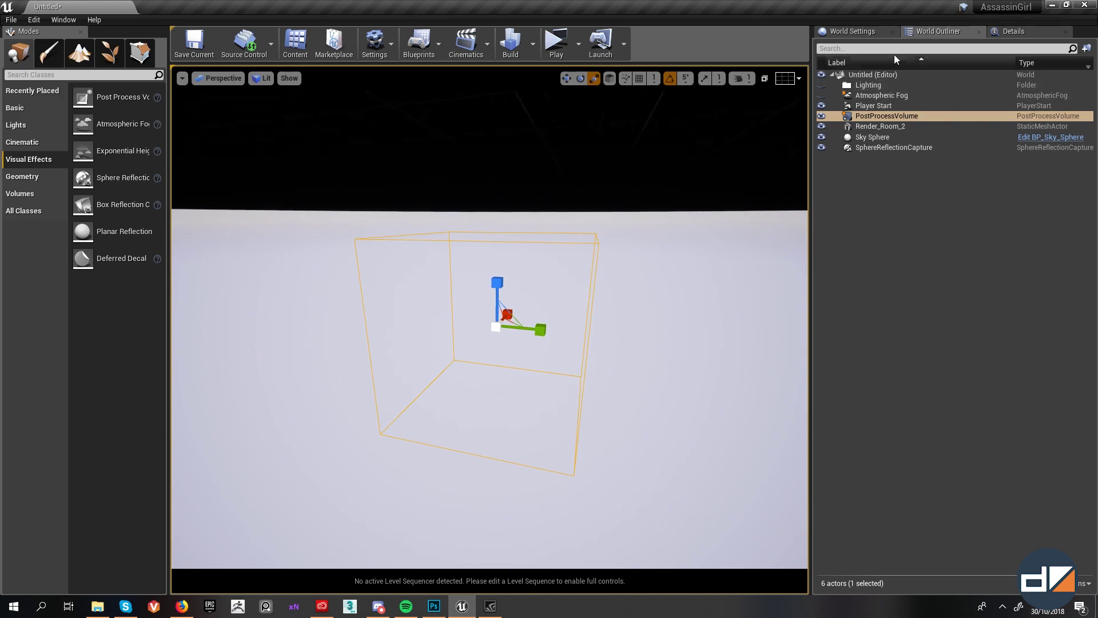
# Step: Look through the PostProcessVolume's brush and misc settings and enable Infinite Extent (Unbound) so it covers the whole scene
pyautogui.click(1024, 32)
pyautogui.scroll(-5, 905, 376)
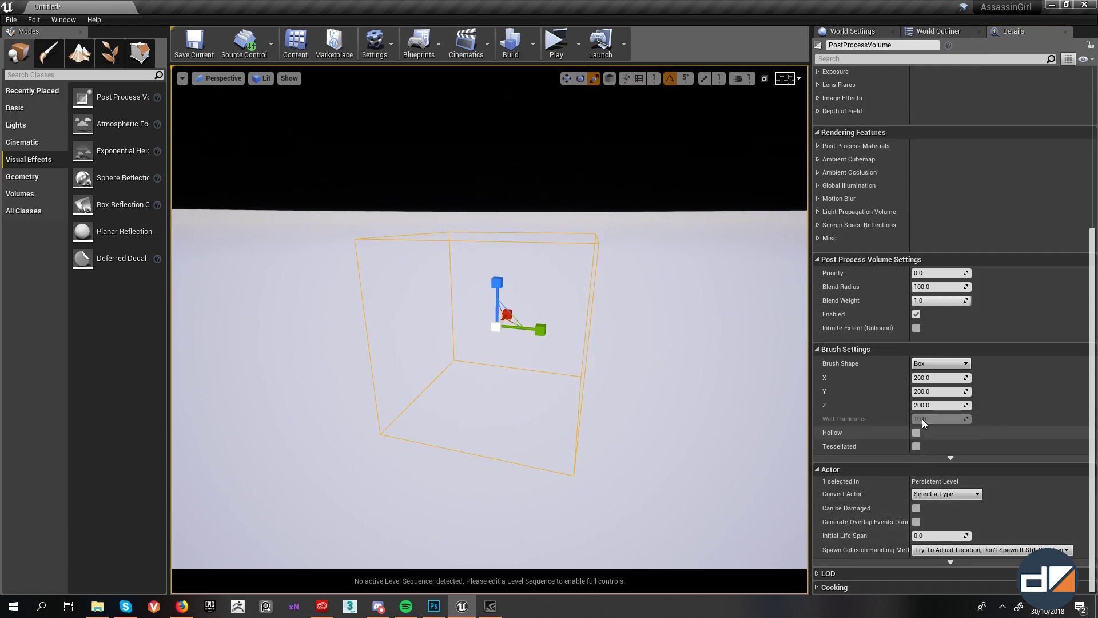
pyautogui.click(952, 458)
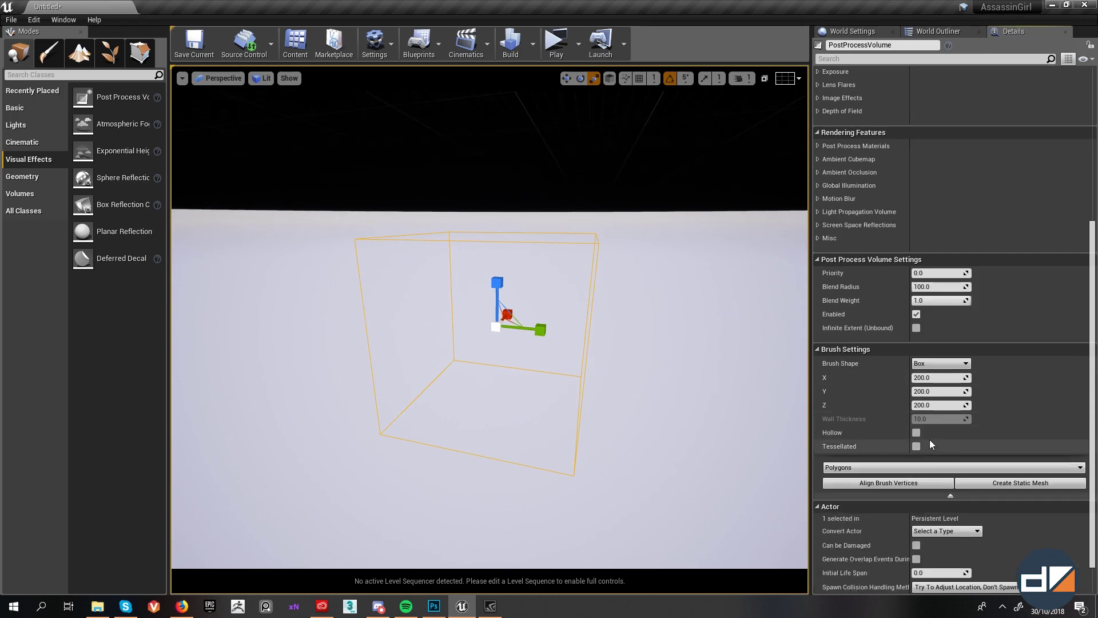
pyautogui.click(826, 238)
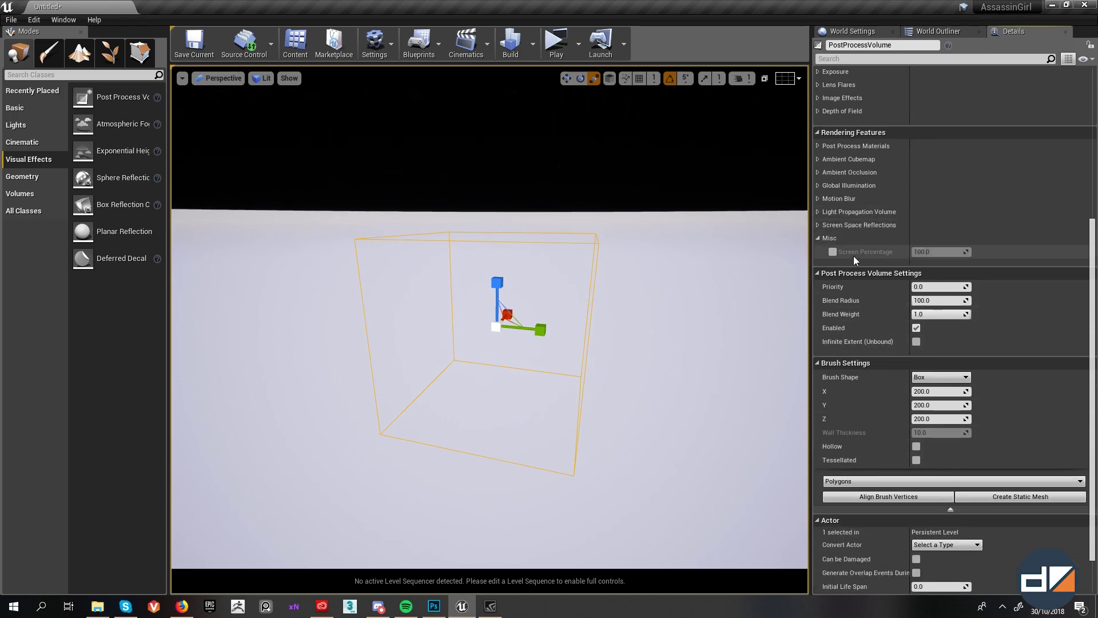
pyautogui.click(822, 238)
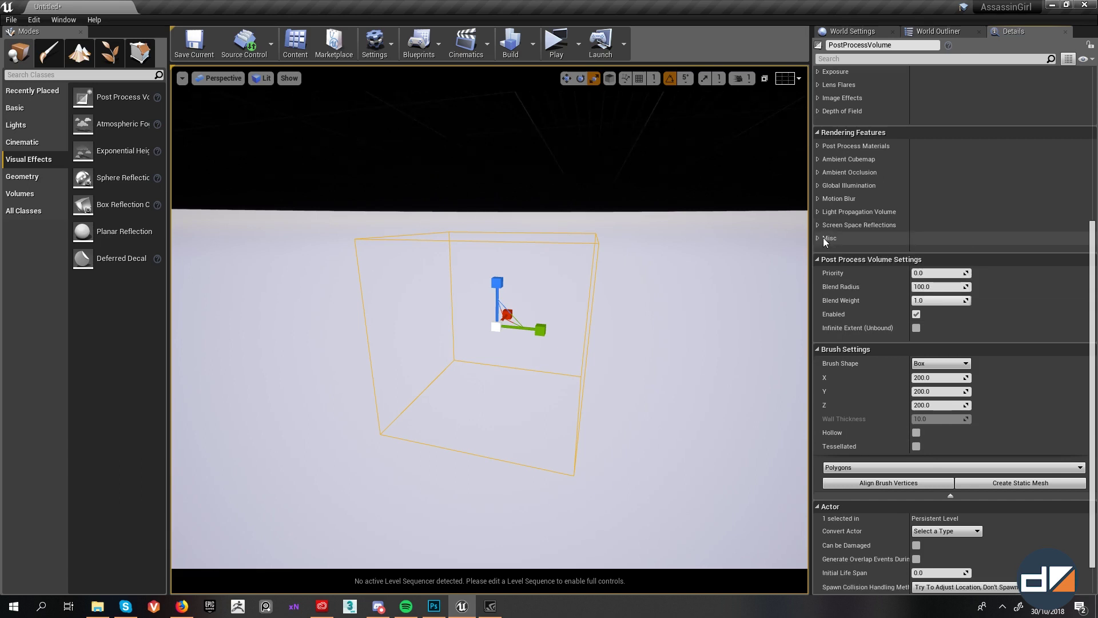
pyautogui.click(916, 328)
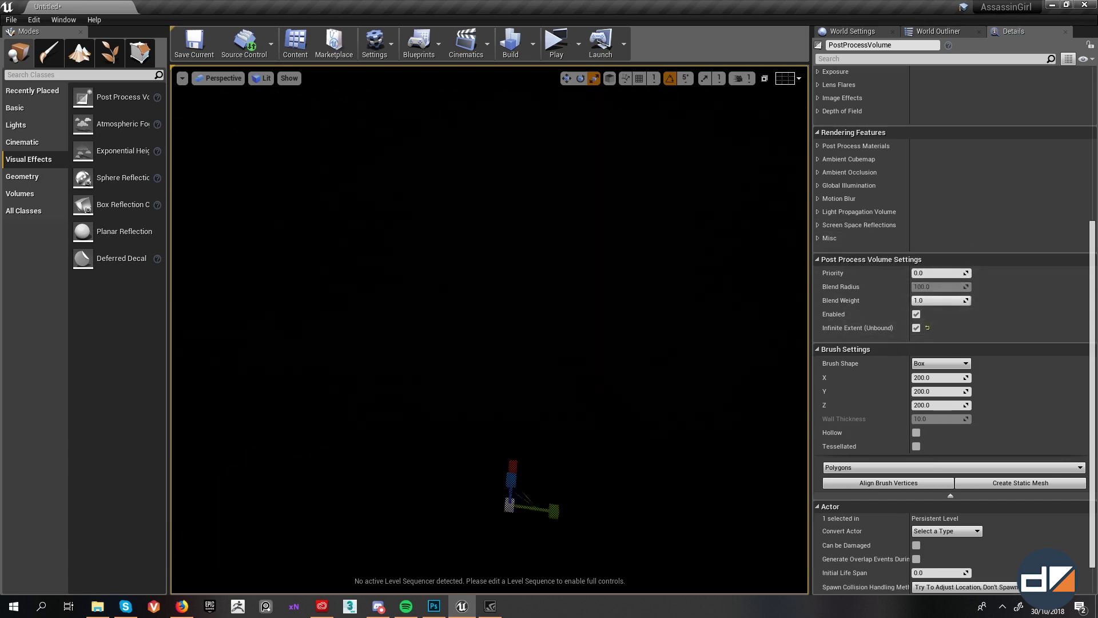
pyautogui.moveTo(691, 345); pyautogui.dragTo(678, 382, button='right')
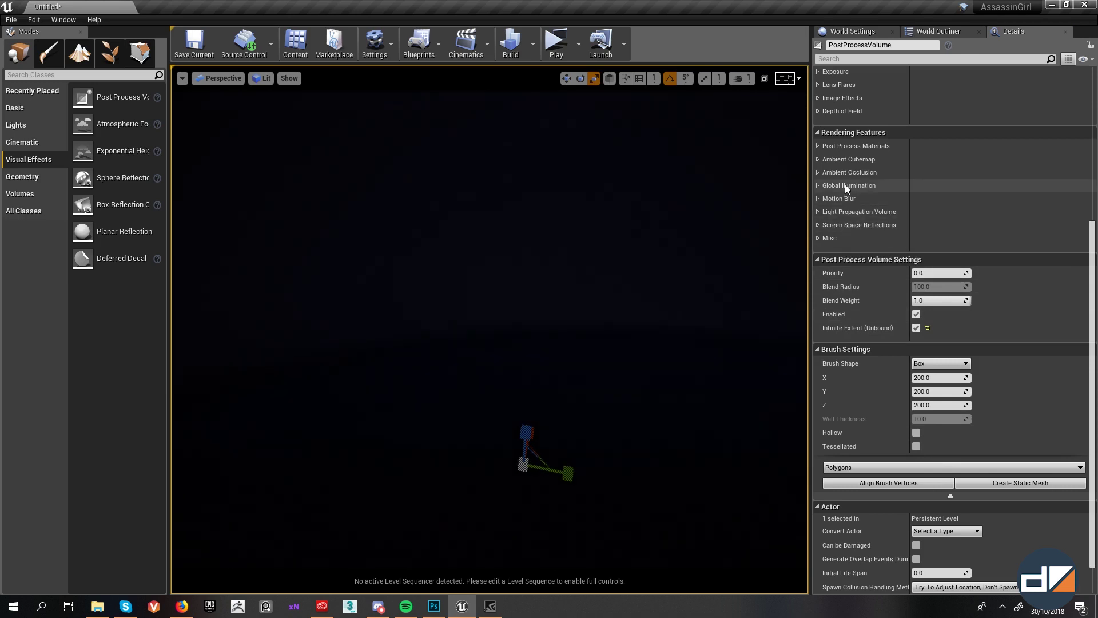
# Step: Override the PostProcessVolume's exposure with Min Brightness and Max Brightness both set to 1.0
pyautogui.scroll(2, 837, 171)
pyautogui.click(822, 127)
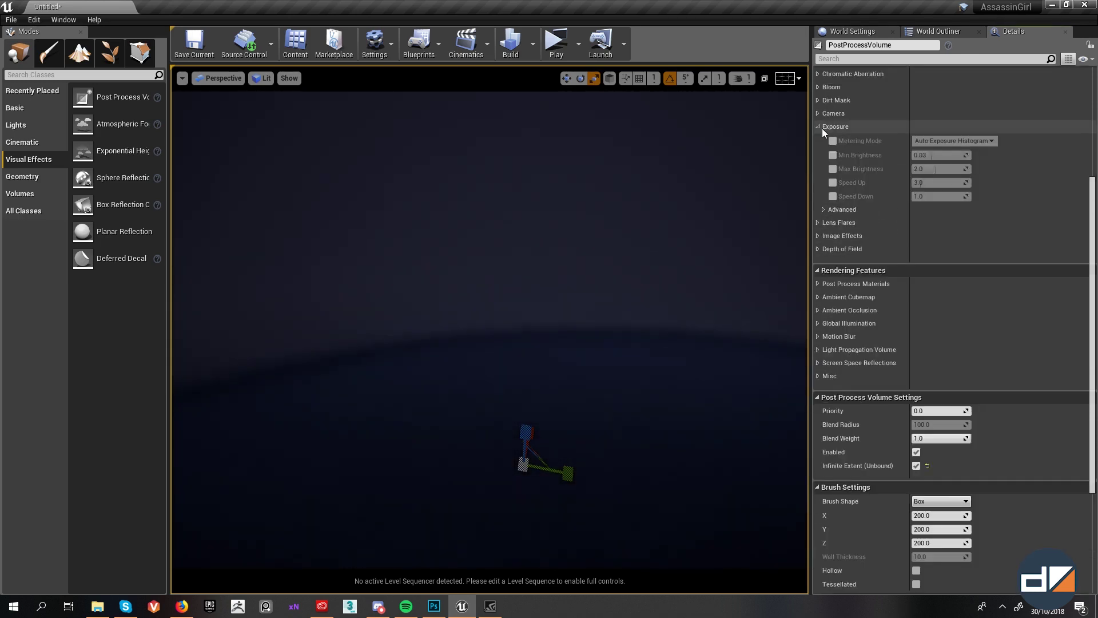
pyautogui.click(833, 168)
pyautogui.click(833, 154)
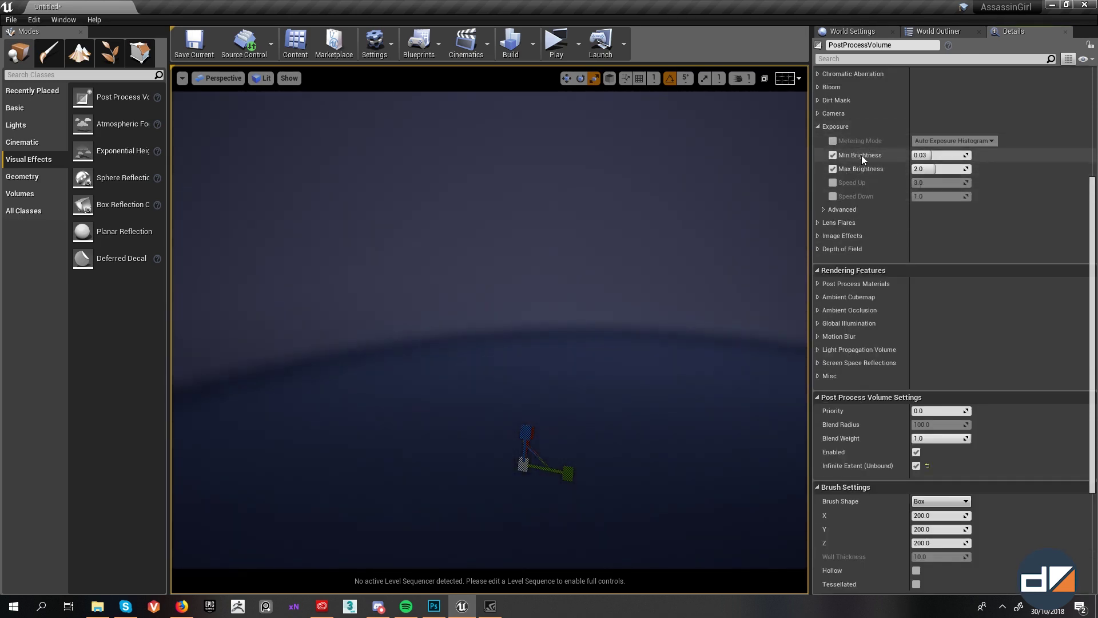
pyautogui.click(936, 156)
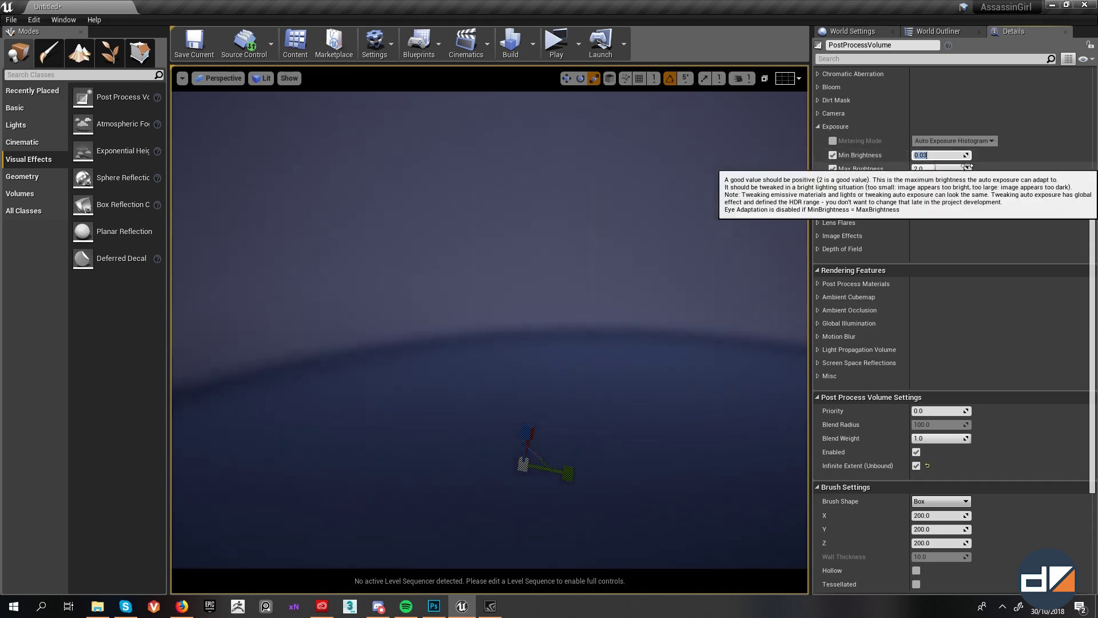
pyautogui.write('1')
pyautogui.press('Return')
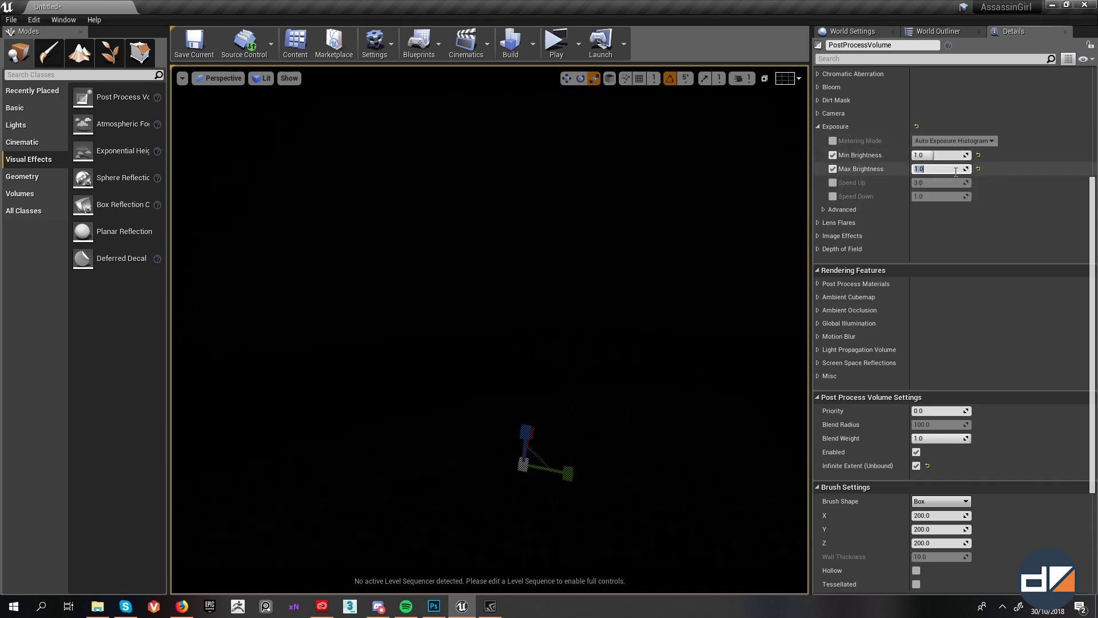
# Step: Place a Point Light inside the dark render room
pyautogui.moveTo(662, 301); pyautogui.dragTo(610, 331, button='right')
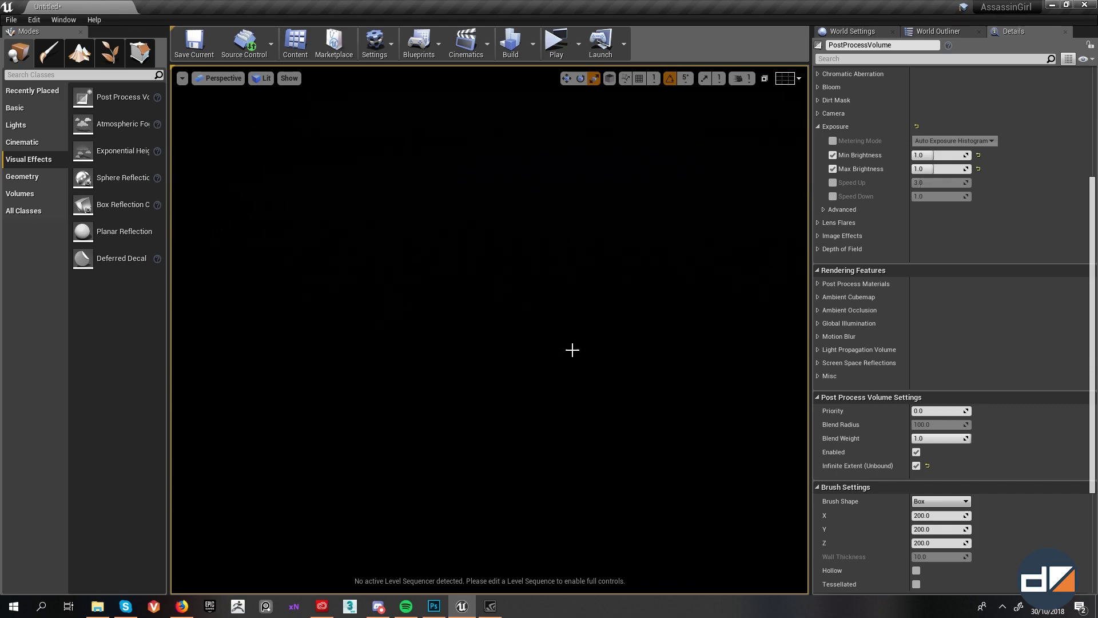
pyautogui.rightClick(526, 446)
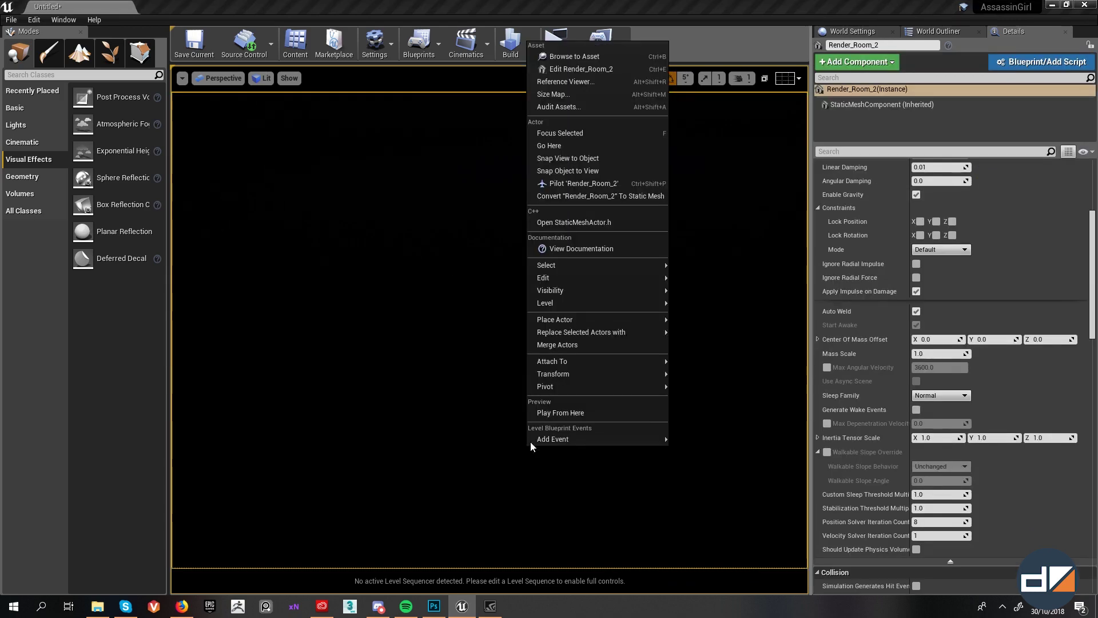
pyautogui.moveTo(566, 319)
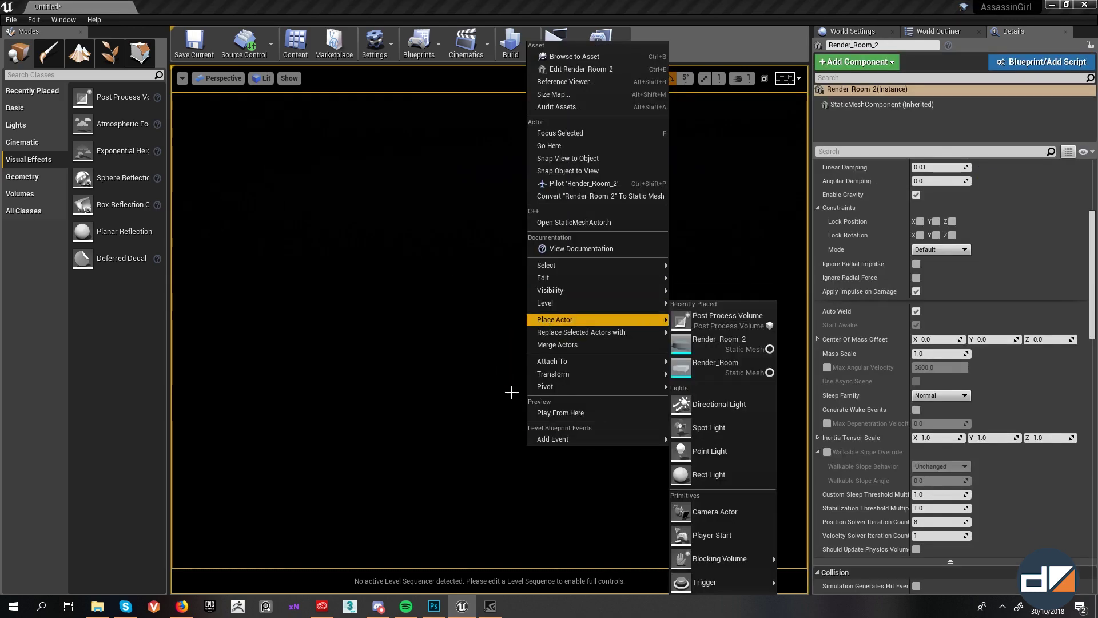
pyautogui.click(481, 352)
pyautogui.rightClick(548, 359)
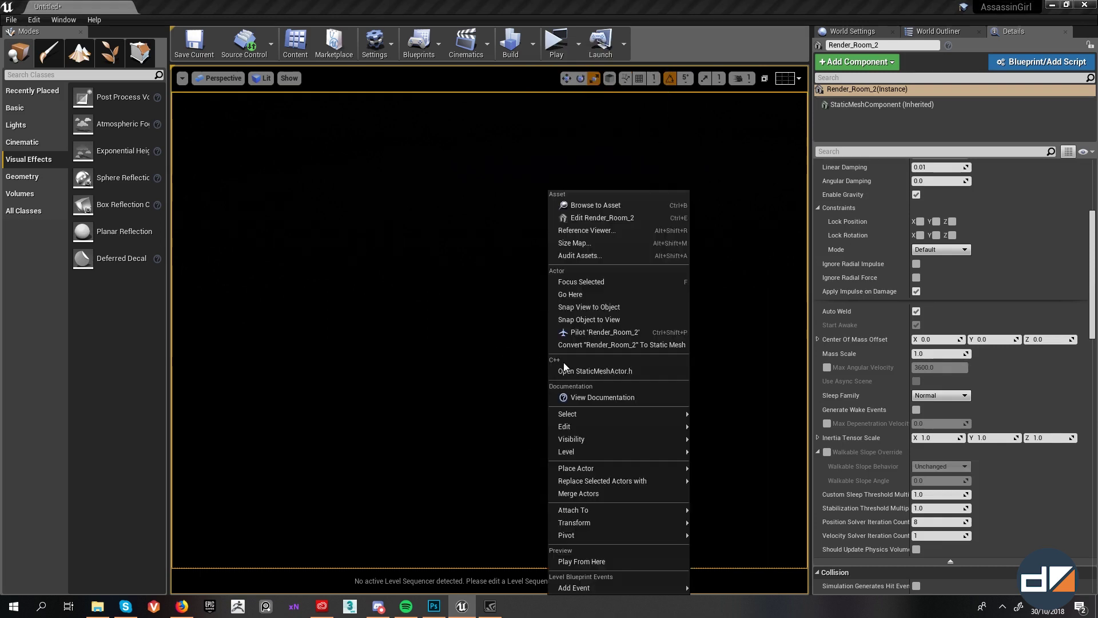
pyautogui.rightClick(516, 302)
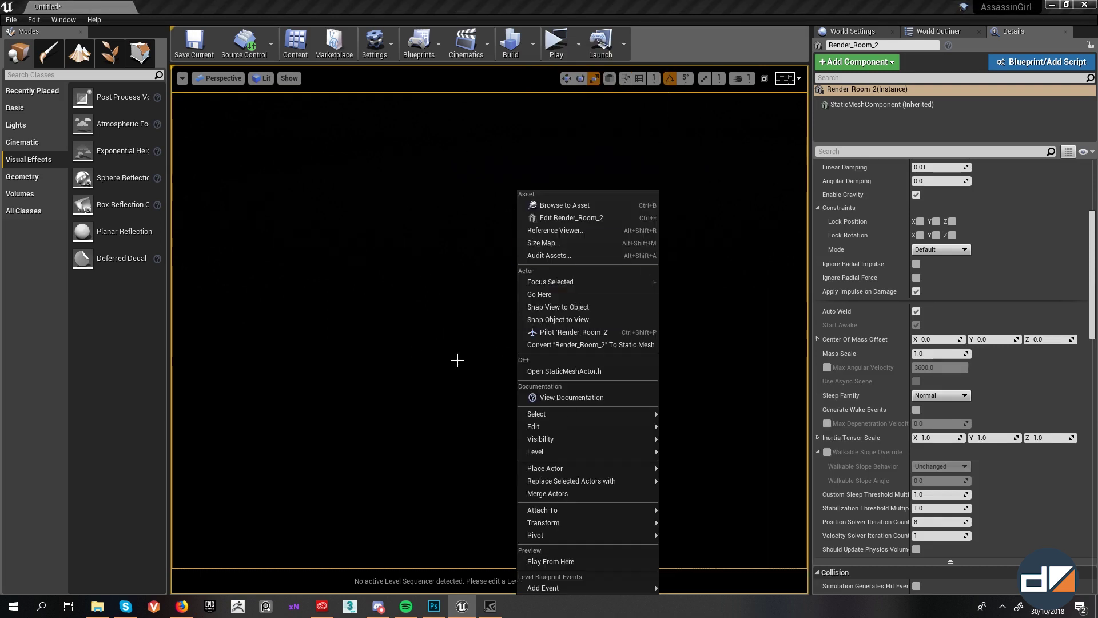
pyautogui.moveTo(600, 441)
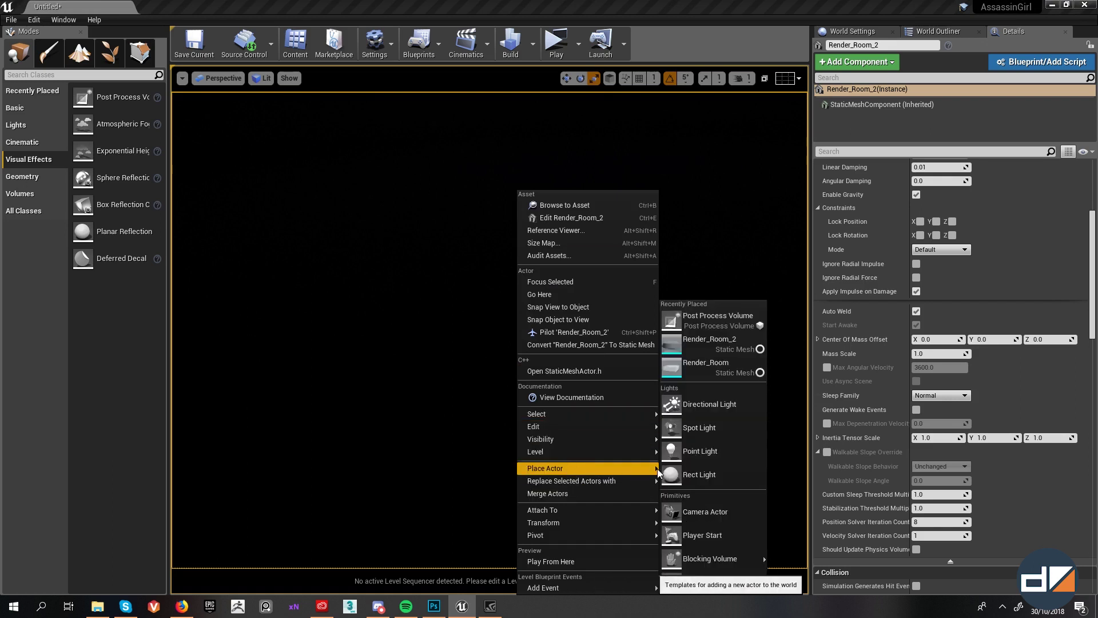
pyautogui.click(699, 453)
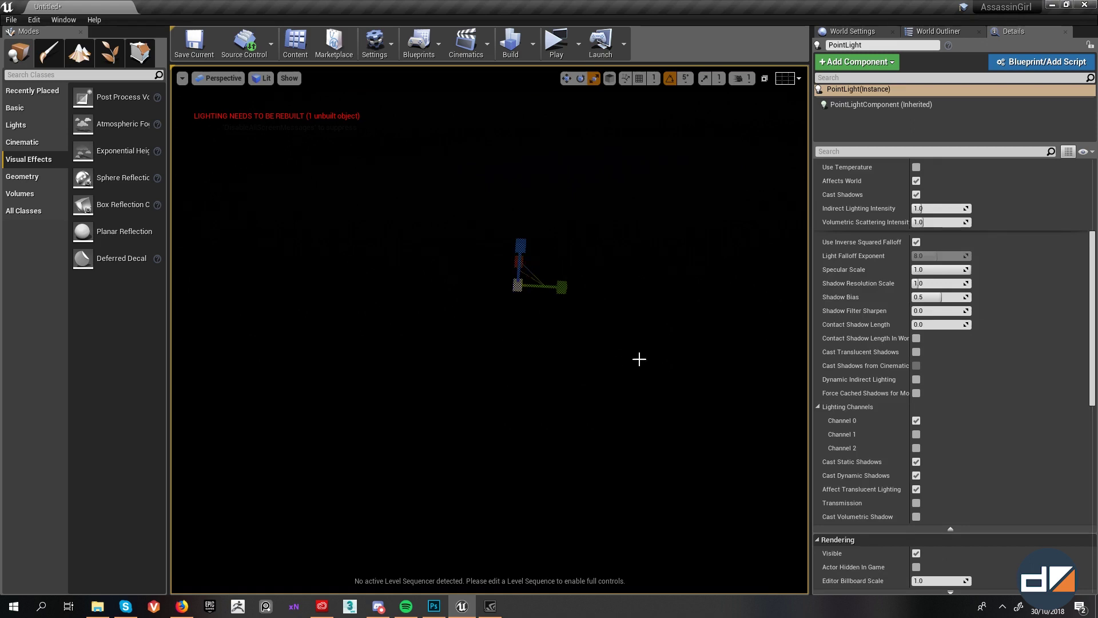
# Step: Reset the point light's location to the world origin and raise it above the floor to a Z of about 88
pyautogui.moveTo(639, 360); pyautogui.dragTo(646, 345, button='right')
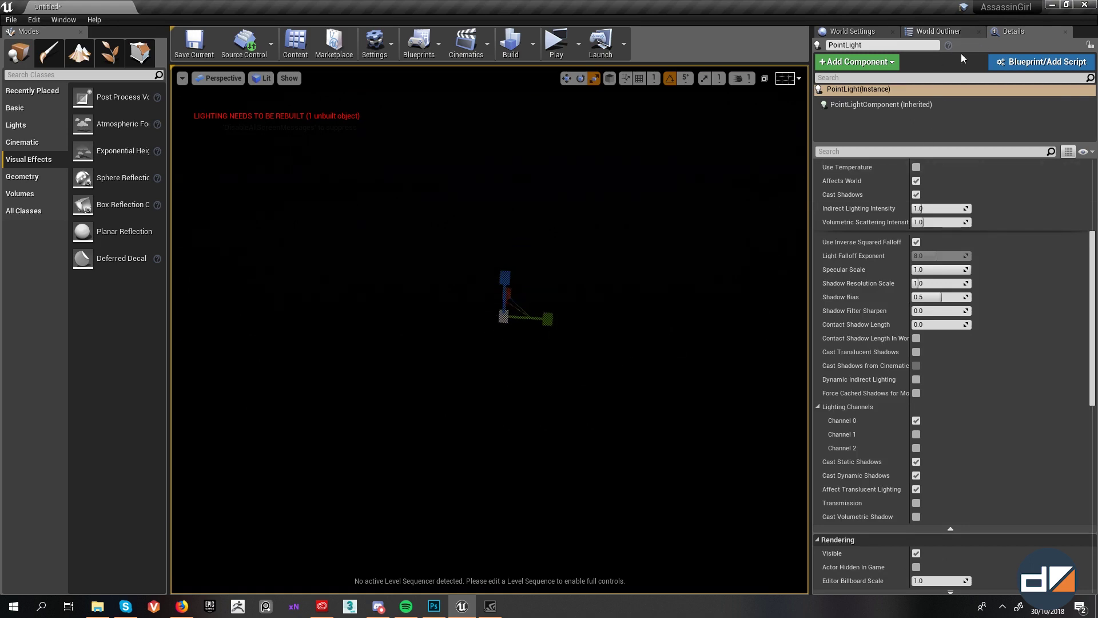
pyautogui.scroll(2, 934, 337)
pyautogui.scroll(5, 936, 337)
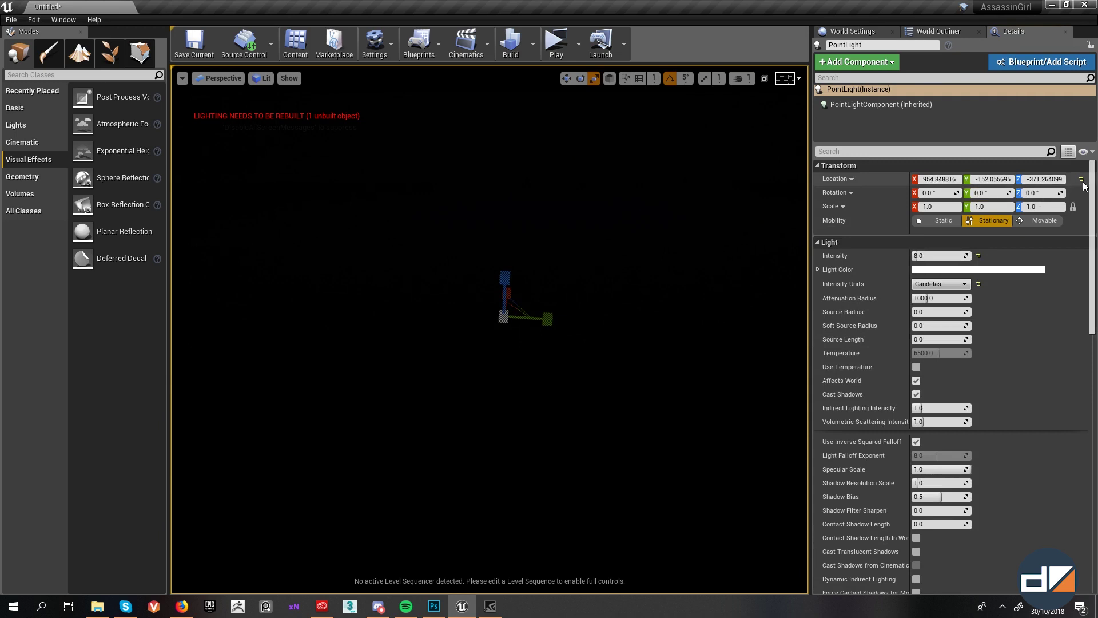
pyautogui.click(1081, 180)
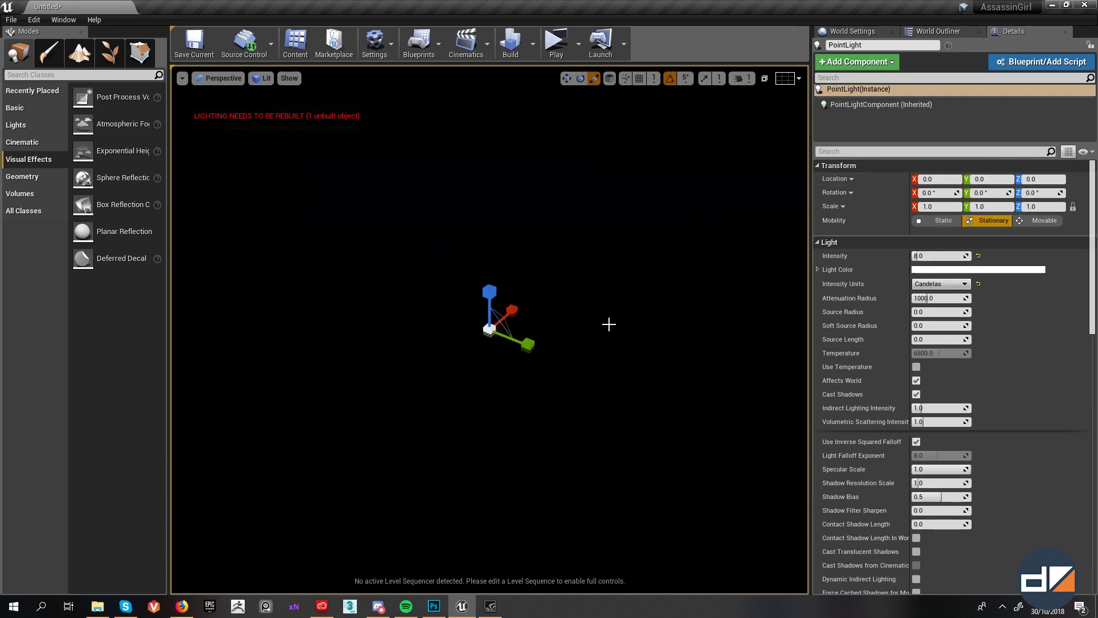
pyautogui.moveTo(549, 316); pyautogui.dragTo(545, 315, button='right')
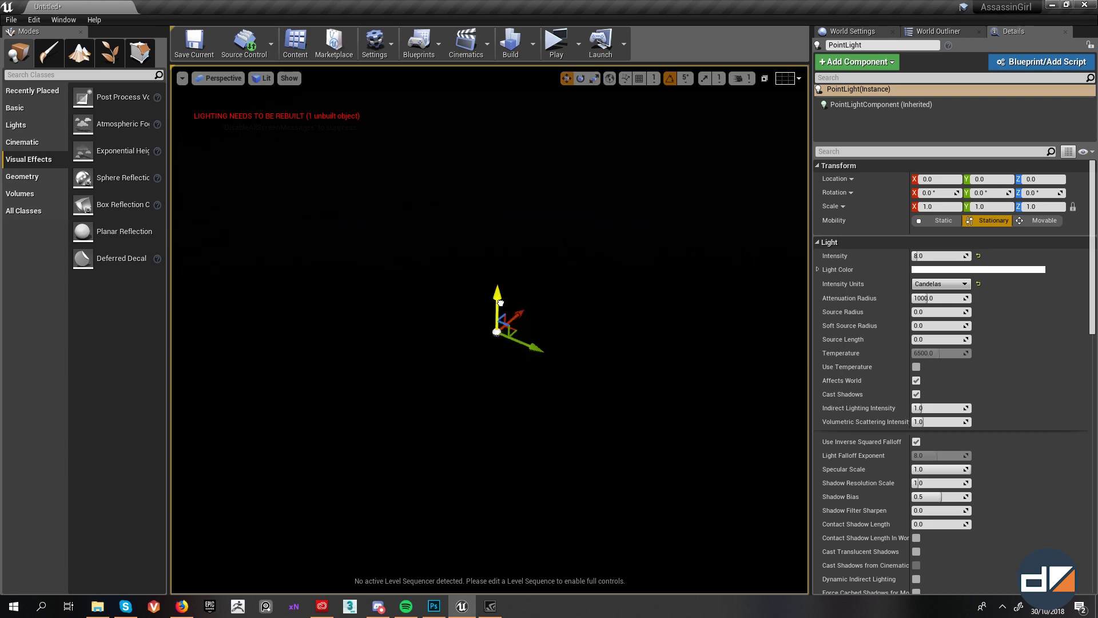
pyautogui.moveTo(501, 303); pyautogui.dragTo(494, 220)
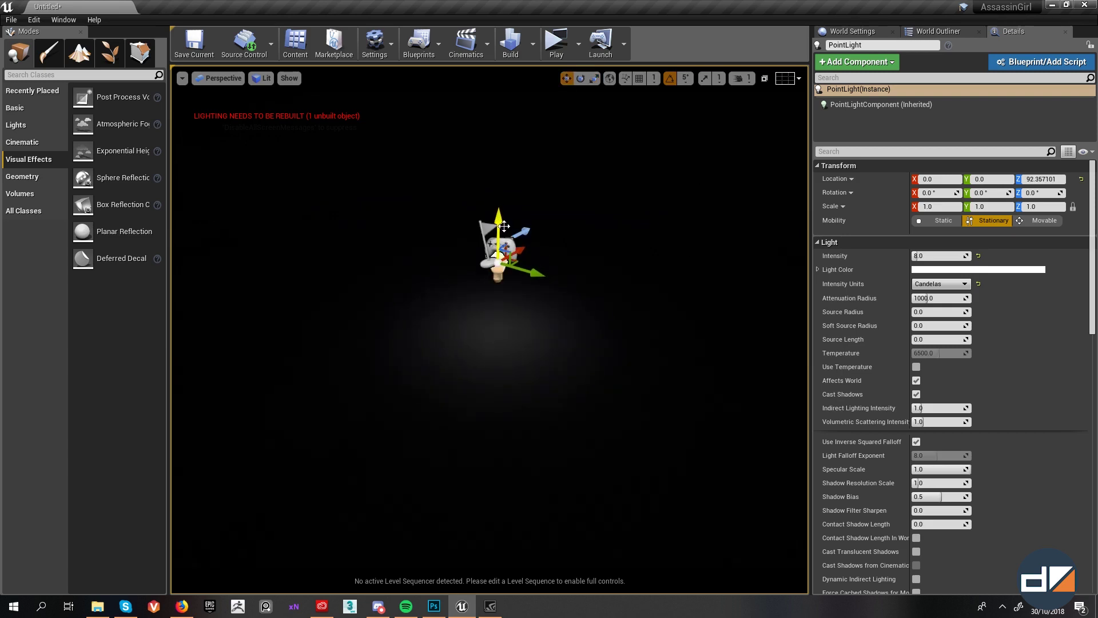
pyautogui.press('w')
pyautogui.moveTo(570, 271)
pyautogui.mouseDown(button='right')
pyautogui.moveTo(565, 309)
pyautogui.moveTo(570, 272)
pyautogui.mouseUp(button='right')
pyautogui.moveTo(482, 209); pyautogui.dragTo(522, 252)
# Step: Try the point light's intensity at about 113 candelas and at its default value
pyautogui.click(919, 256)
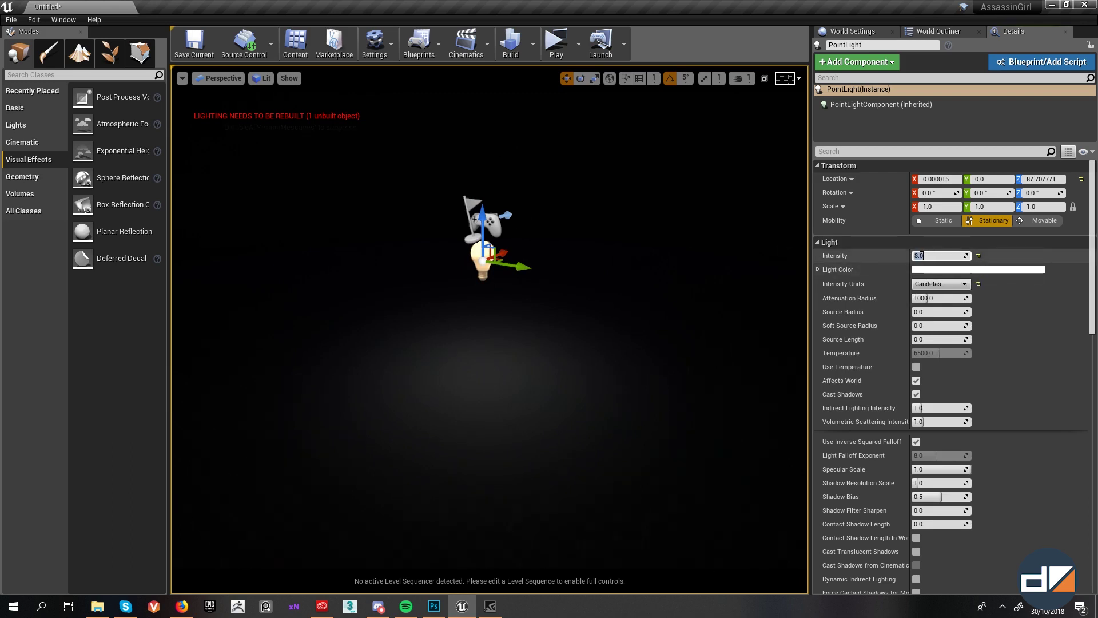
pyautogui.moveTo(938, 256); pyautogui.dragTo(964, 257)
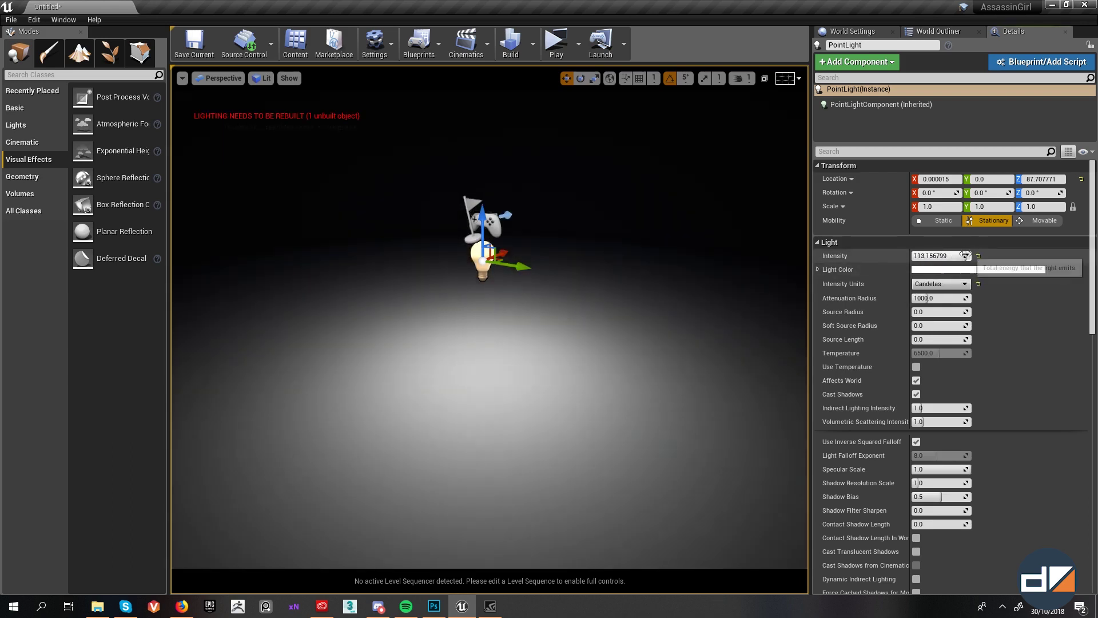
pyautogui.click(979, 255)
pyautogui.moveTo(613, 348)
pyautogui.mouseDown(button='right')
pyautogui.moveTo(624, 314)
pyautogui.moveTo(599, 352)
pyautogui.mouseUp(button='right')
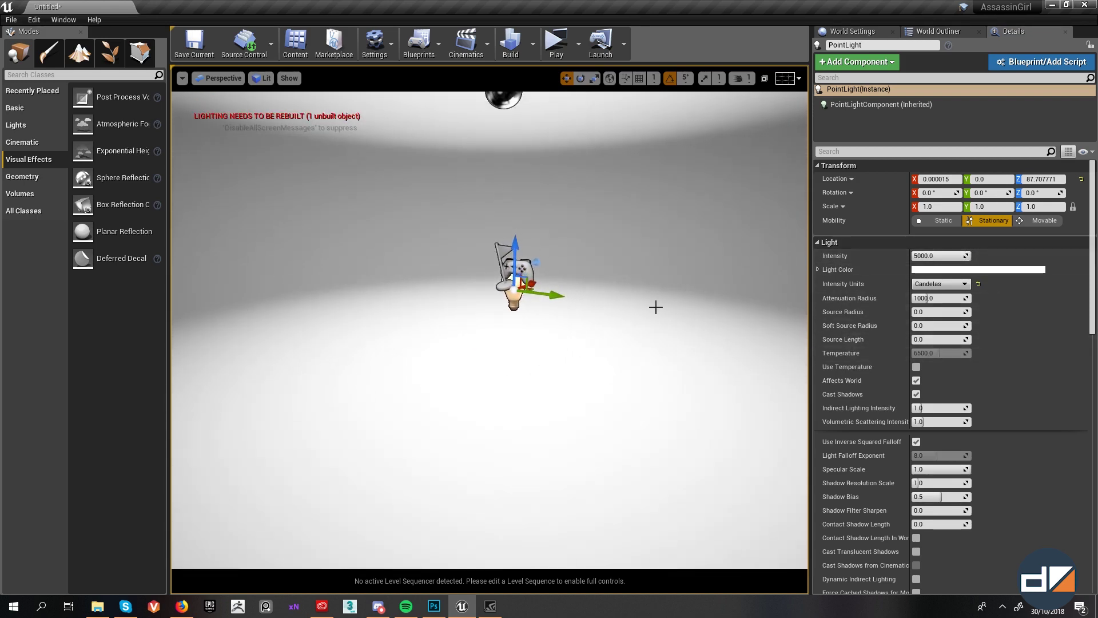
# Step: Set the point light's intensity to 1700 candelas
pyautogui.click(938, 256)
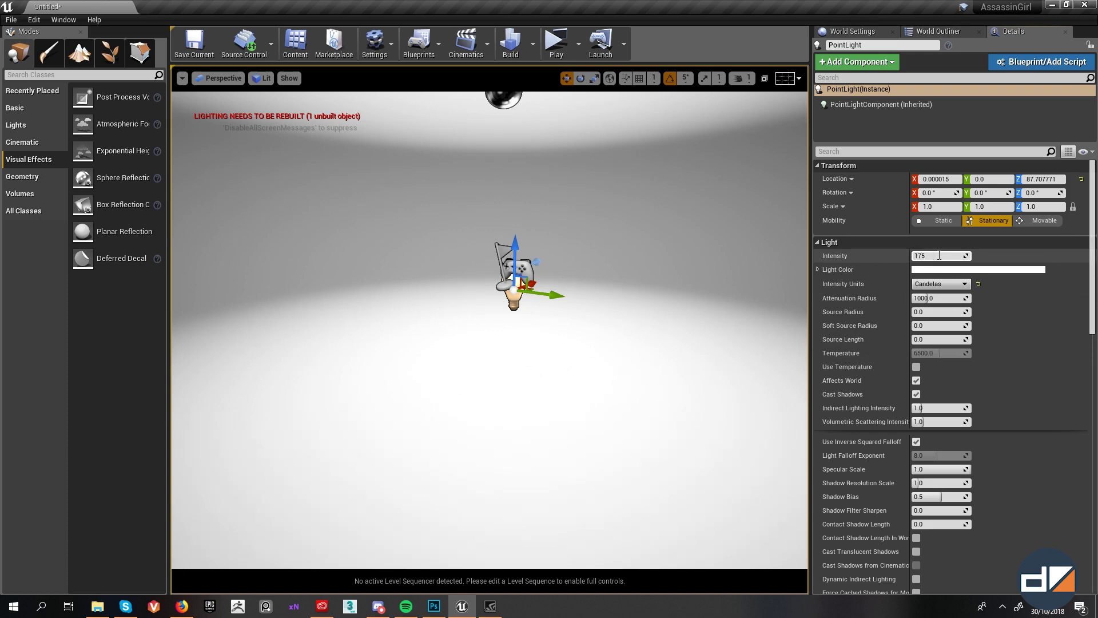
pyautogui.write('1700')
pyautogui.press('Return')
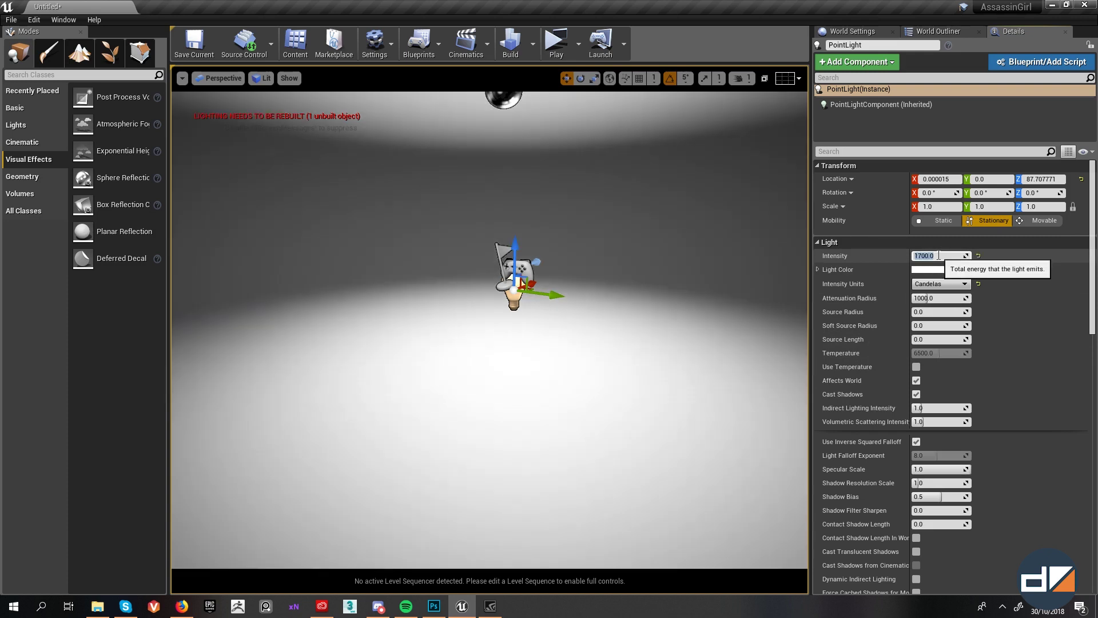
# Step: Show the available light actors and review the dynamic versus static lighting notes in Photoshop before returning to Unreal
pyautogui.click(20, 126)
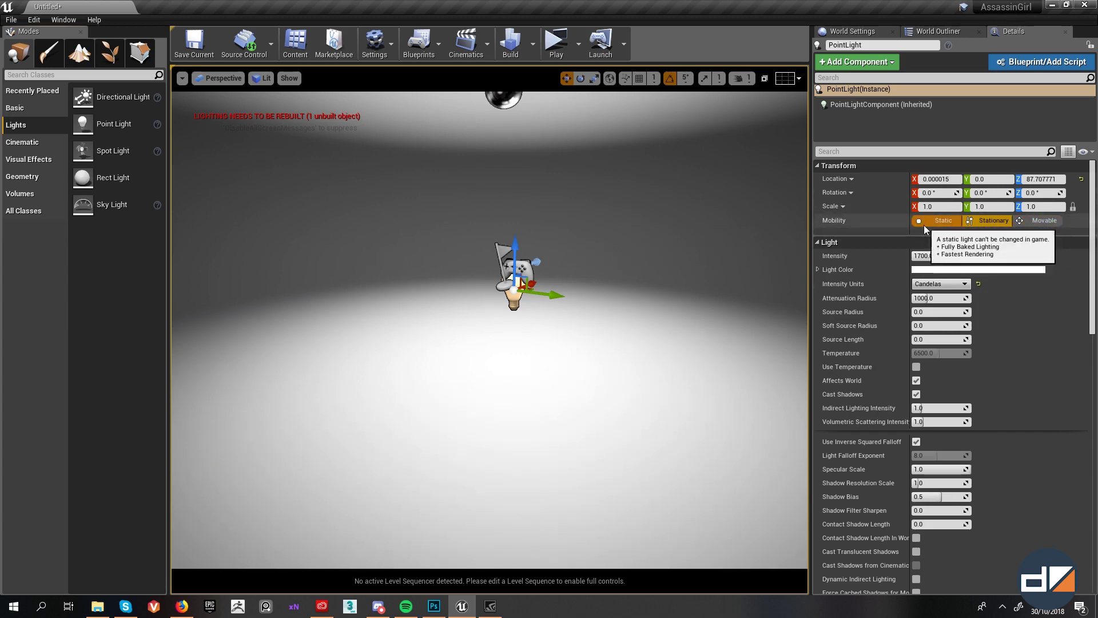
pyautogui.click(434, 605)
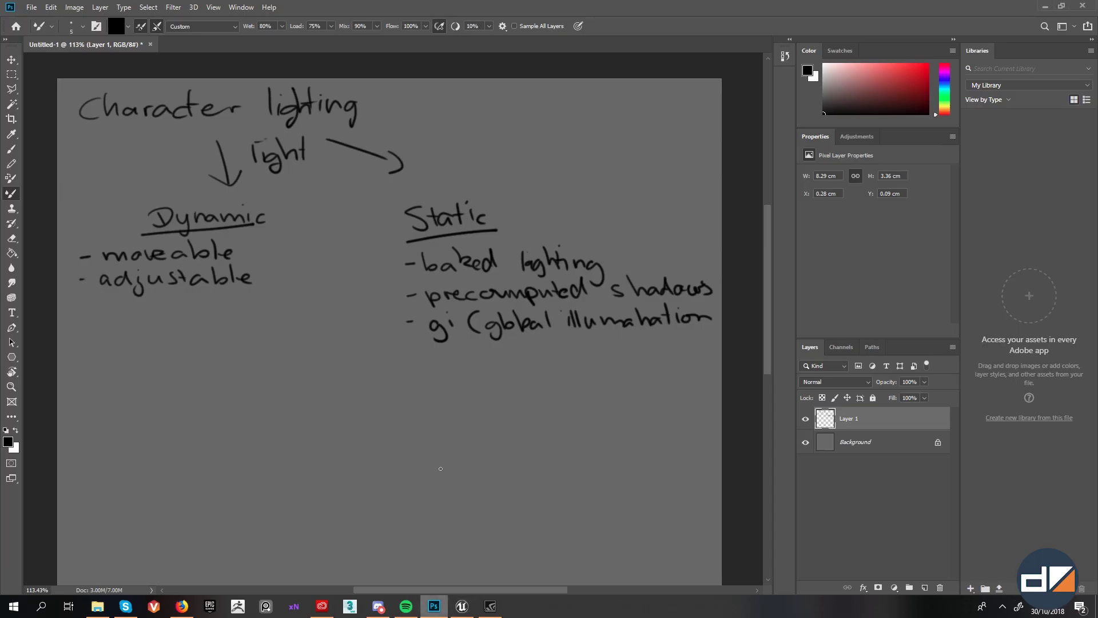
pyautogui.click(1050, 9)
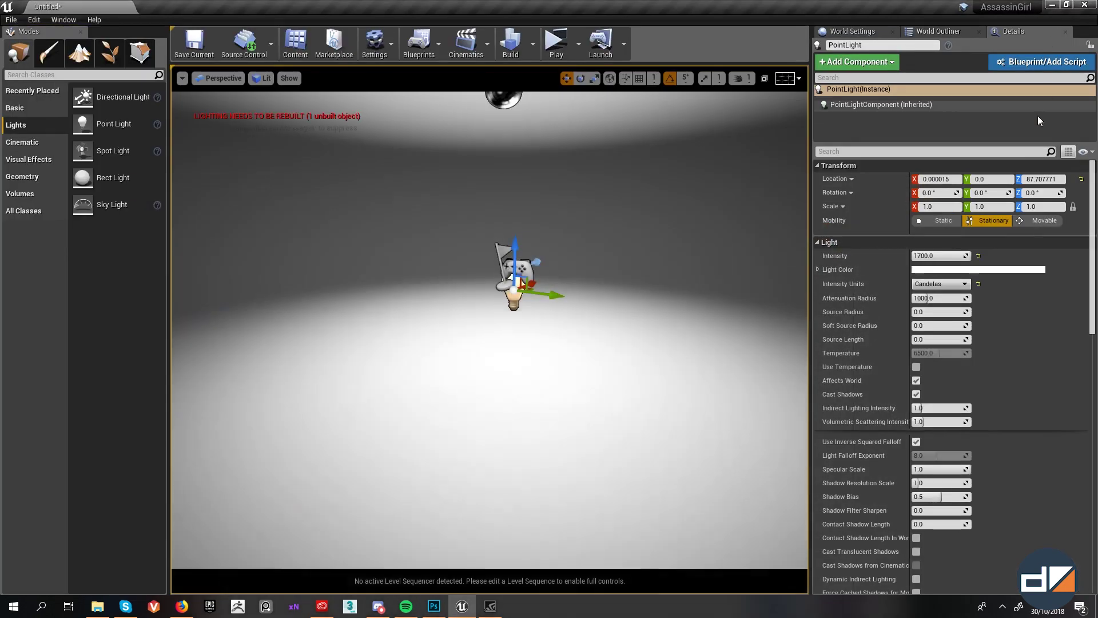
# Step: Set the point light's mobility to Movable and look at its lighting in the room
pyautogui.click(1036, 221)
pyautogui.moveTo(571, 327); pyautogui.dragTo(543, 350, button='right')
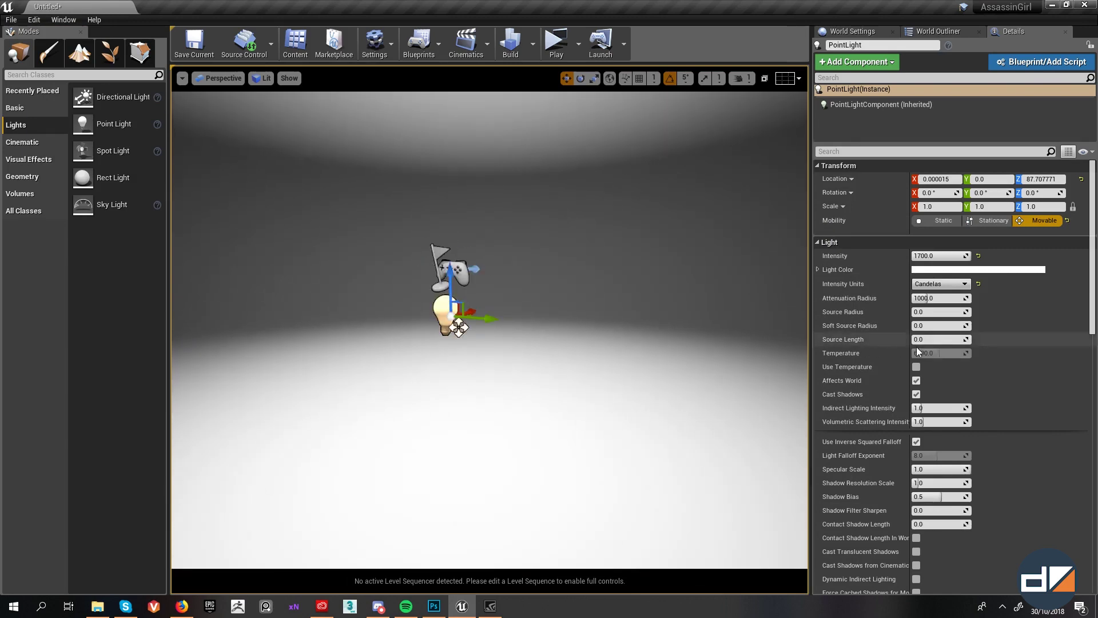
pyautogui.moveTo(588, 308); pyautogui.dragTo(537, 282, button='right')
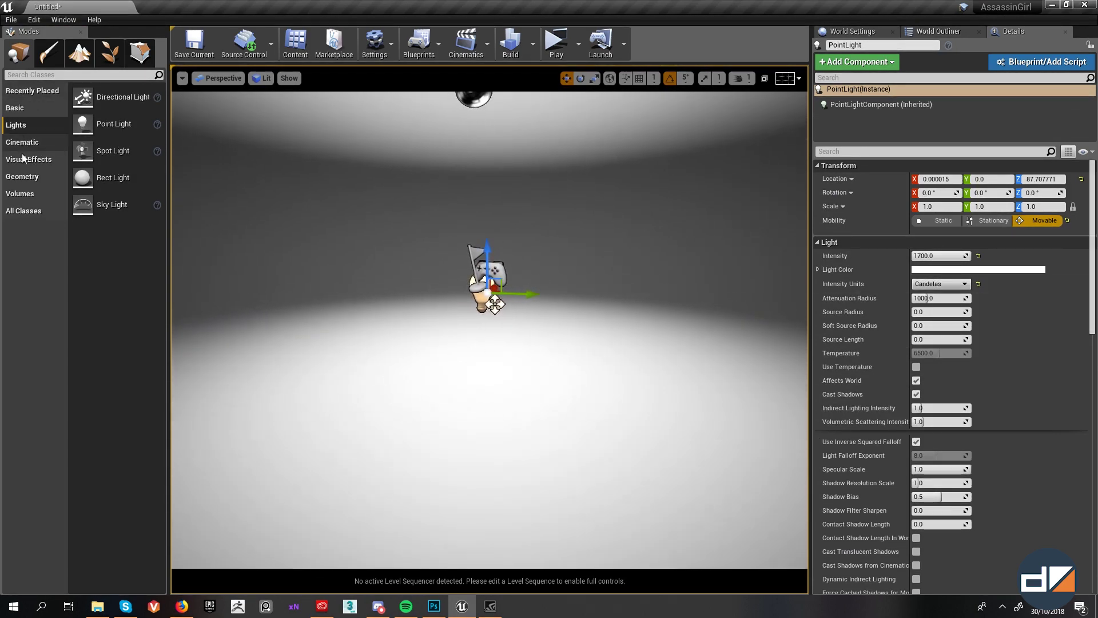
# Step: Place a basic Sphere in the render room and reset its location to the world origin
pyautogui.click(25, 108)
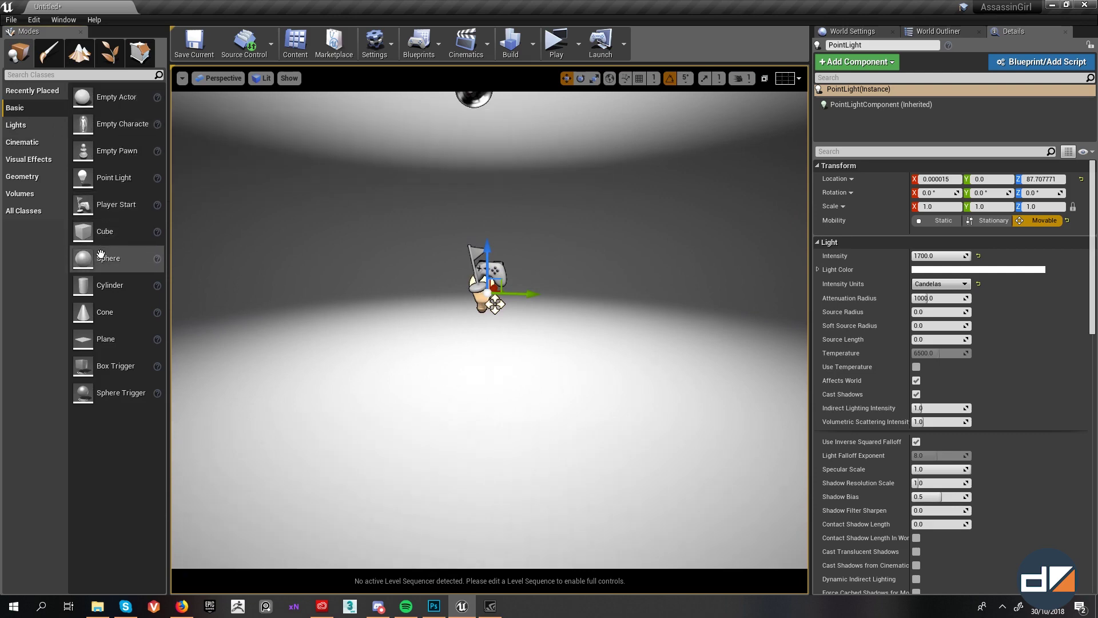
pyautogui.moveTo(109, 259); pyautogui.dragTo(510, 208)
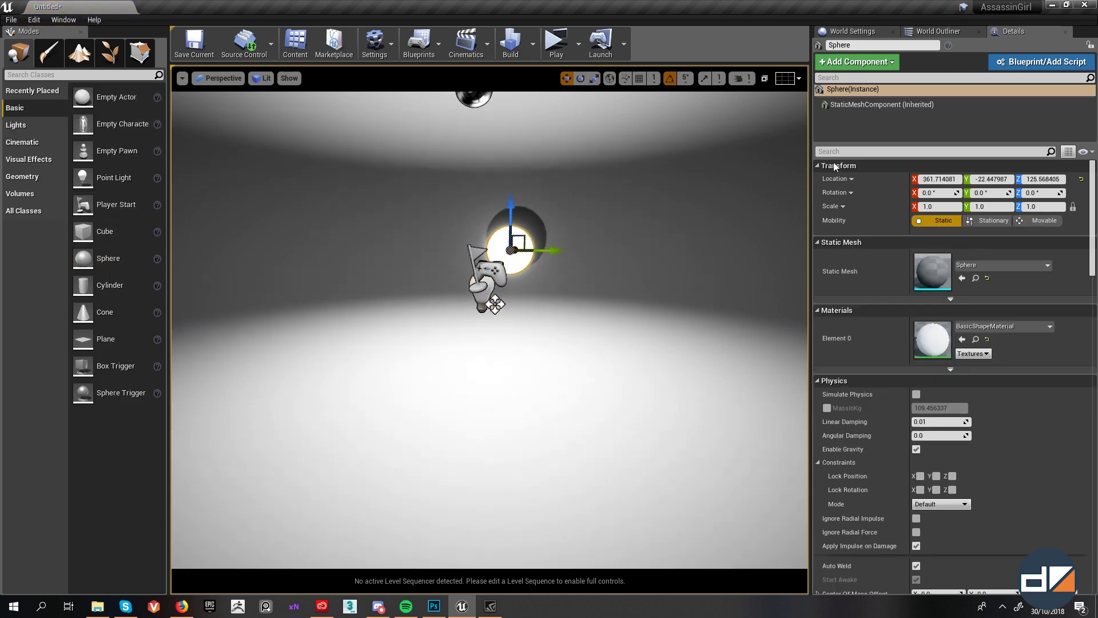
pyautogui.click(1081, 180)
# Step: Move the point light to about Y -243, Z 174, raise the sphere off the floor, and leave the light selected
pyautogui.moveTo(489, 339); pyautogui.dragTo(282, 194)
pyautogui.click(491, 286)
pyautogui.click(506, 350)
pyautogui.moveTo(487, 305); pyautogui.dragTo(481, 268)
pyautogui.click(279, 220)
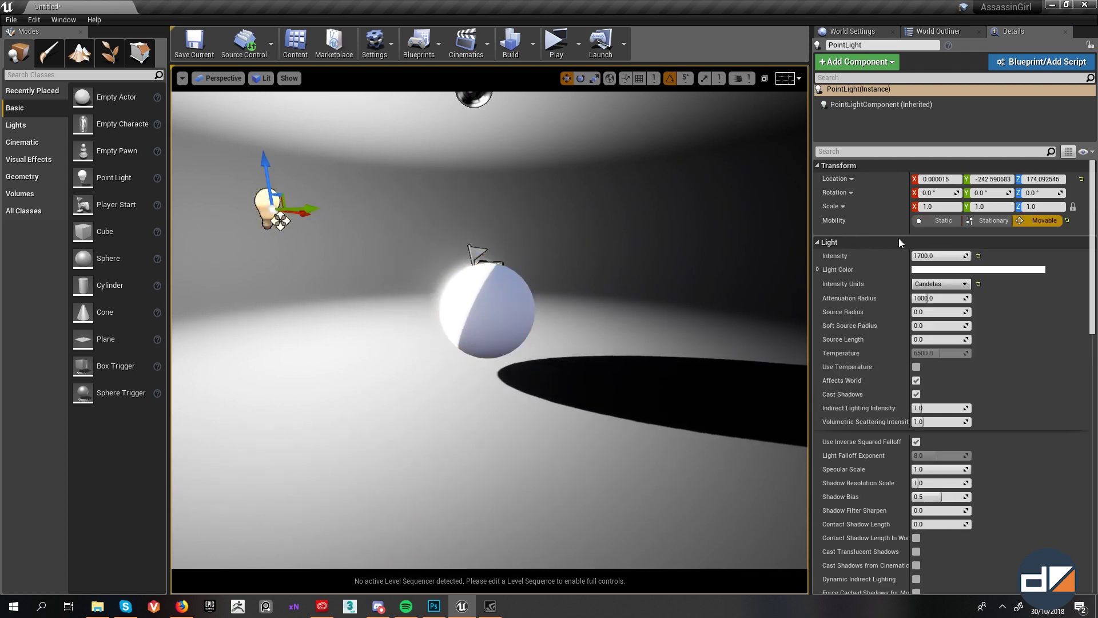
# Step: Set the point light's intensity to 8 candelas, move it across the sphere to about Y 88, and toggle Affects World off and on
pyautogui.click(952, 257)
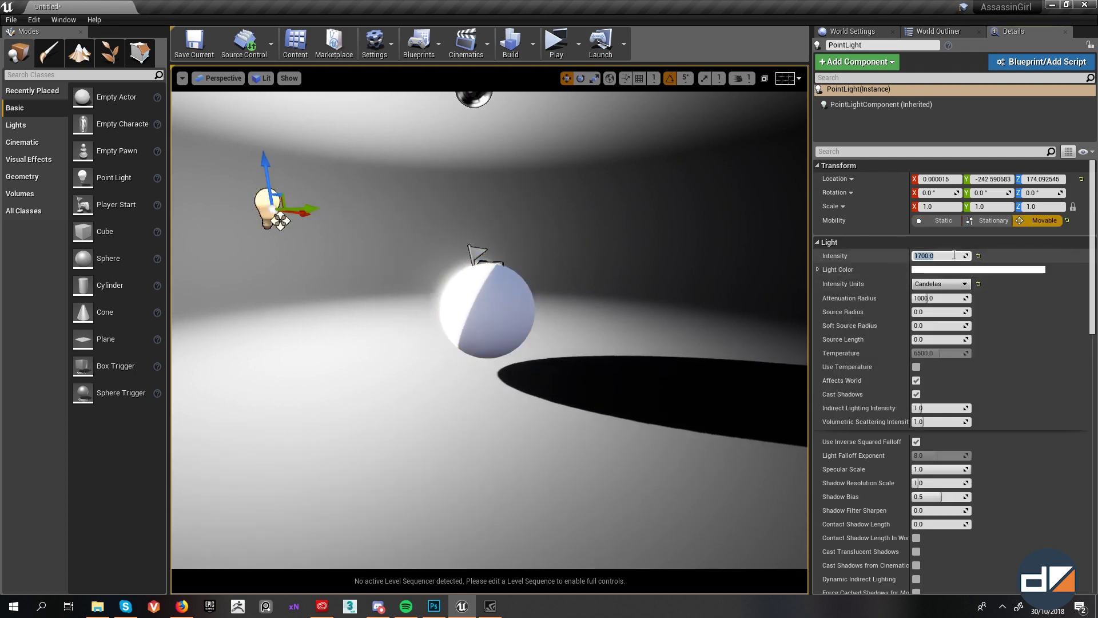
pyautogui.write('8')
pyautogui.press('Return')
pyautogui.moveTo(300, 209); pyautogui.dragTo(590, 213)
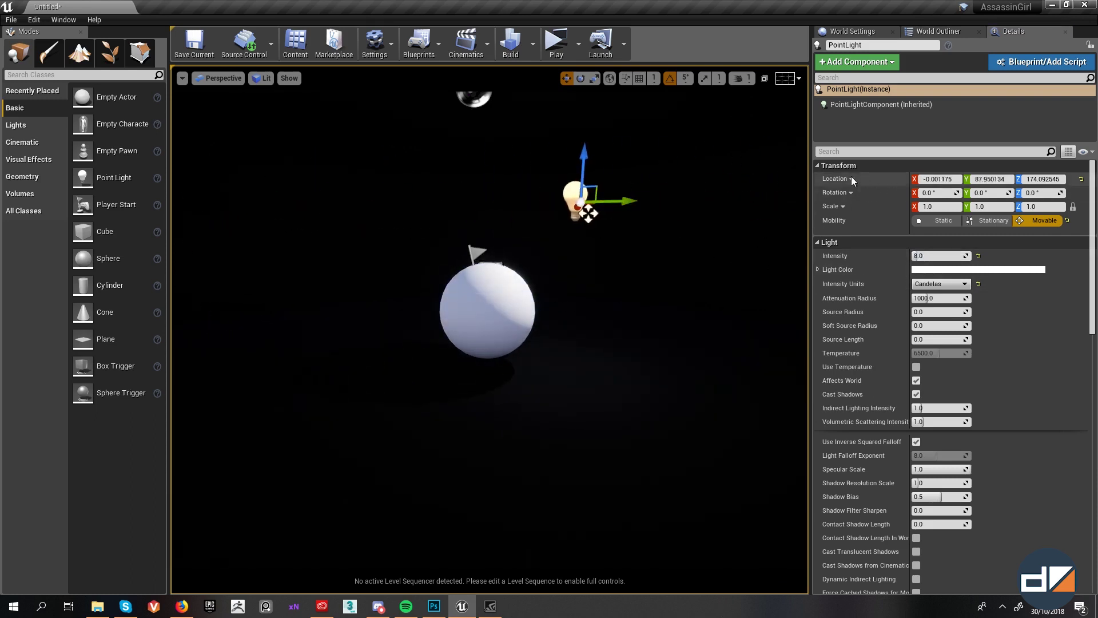
pyautogui.click(916, 381)
pyautogui.click(916, 380)
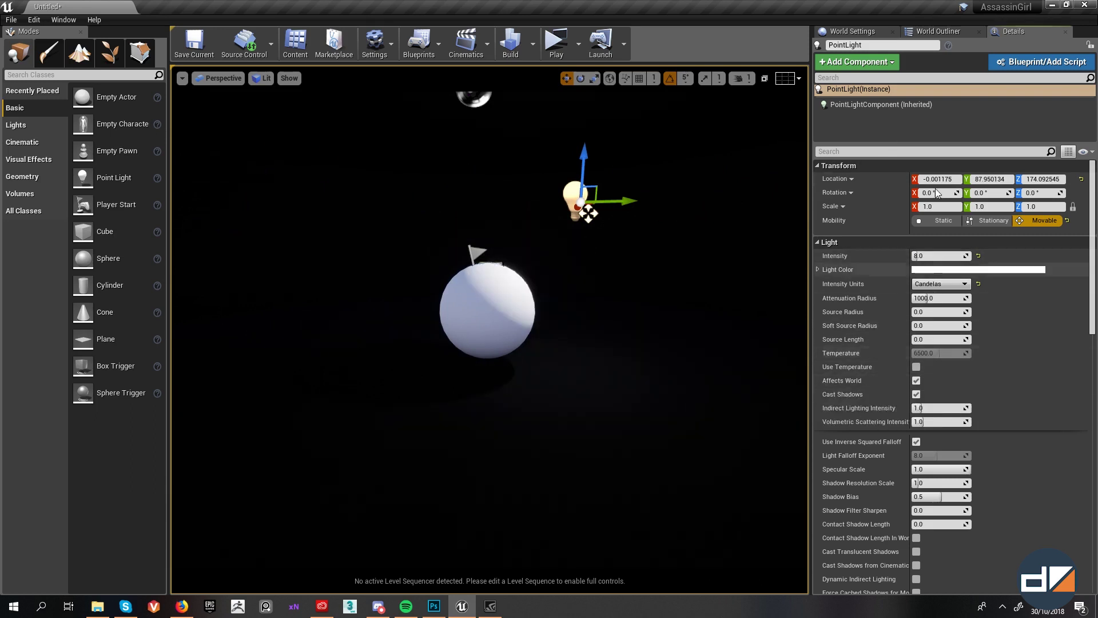
# Step: Enable Force No Precomputed Lighting in the world's advanced Lightmass settings and rebuild only the lighting
pyautogui.click(939, 33)
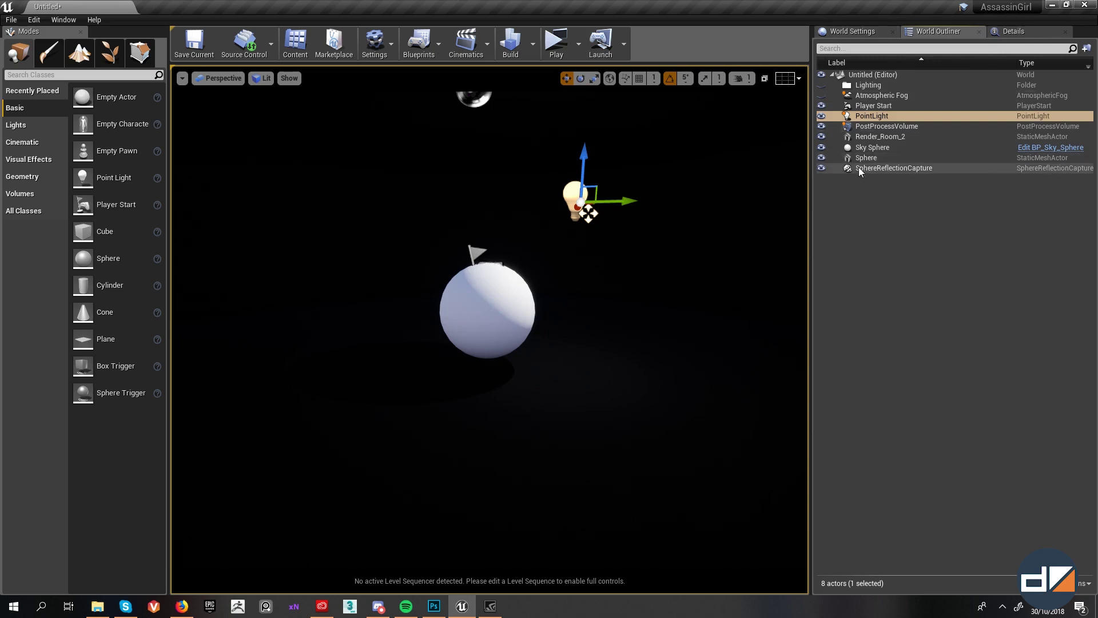
pyautogui.click(908, 168)
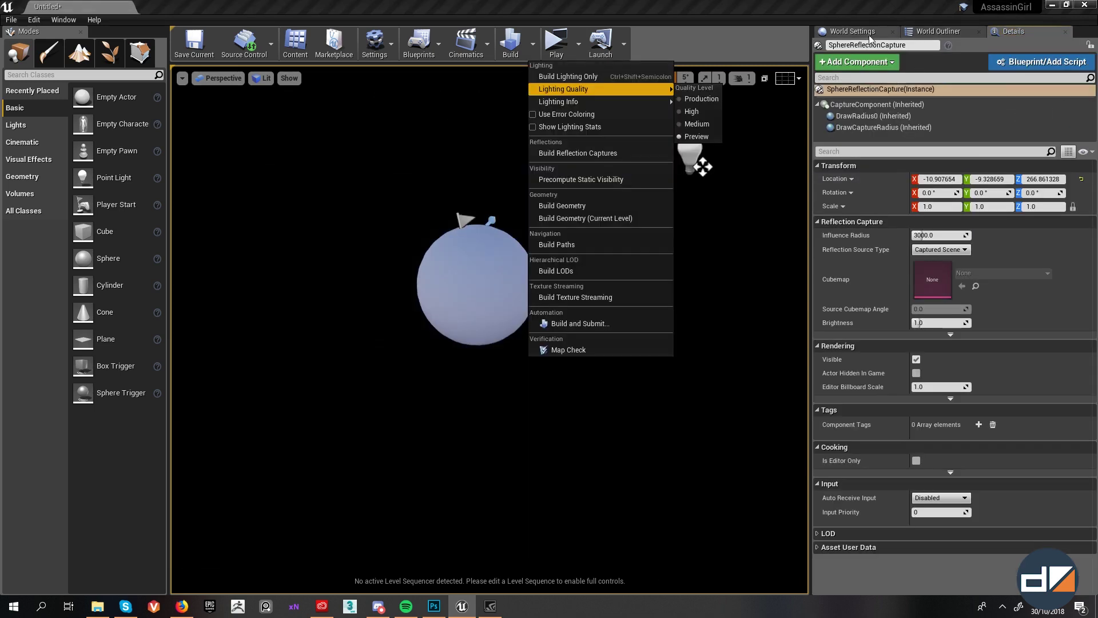
pyautogui.click(858, 32)
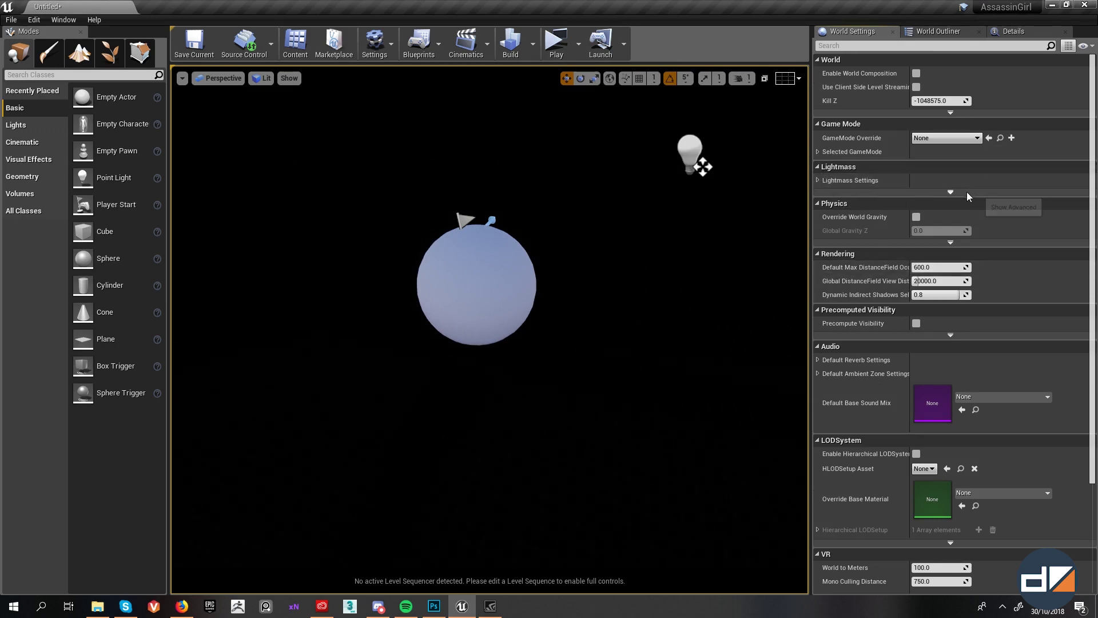
pyautogui.click(951, 193)
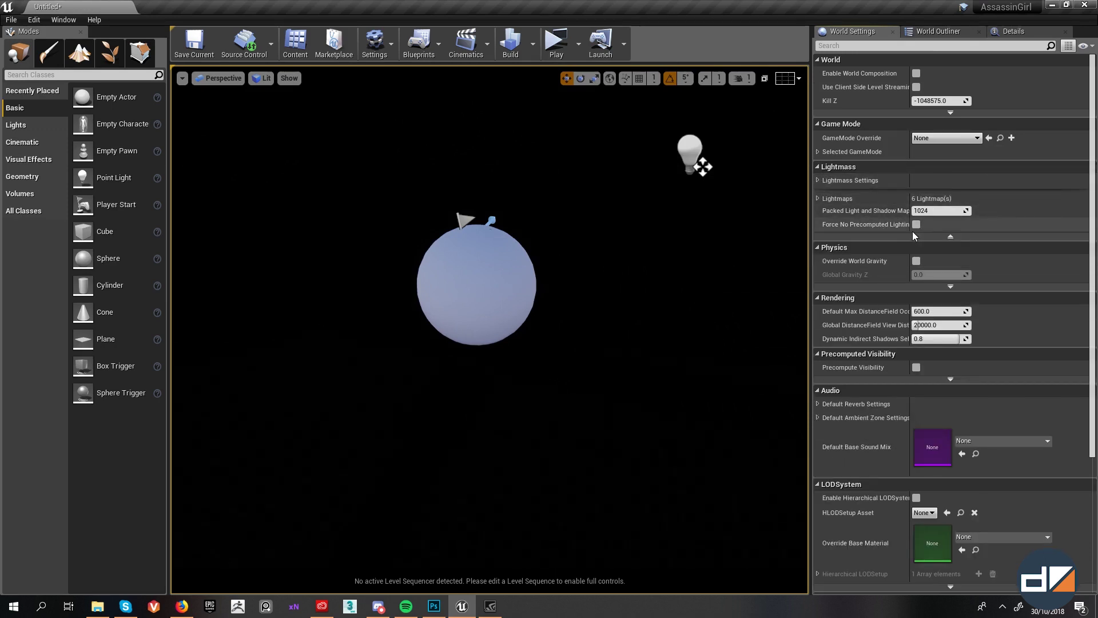
pyautogui.moveTo(915, 211); pyautogui.dragTo(941, 212)
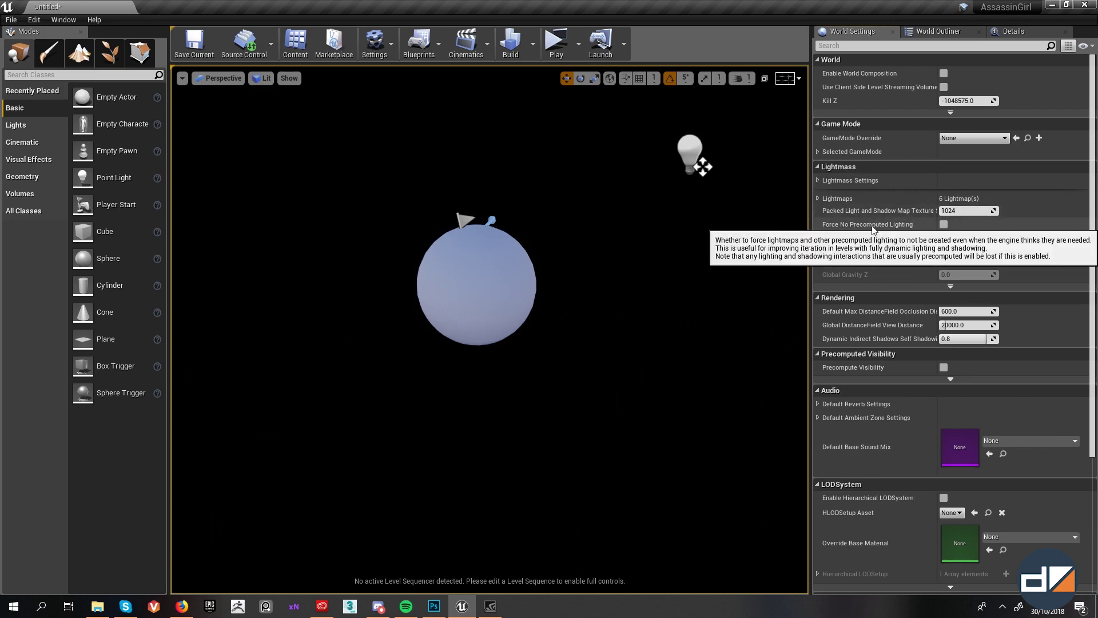
pyautogui.click(944, 225)
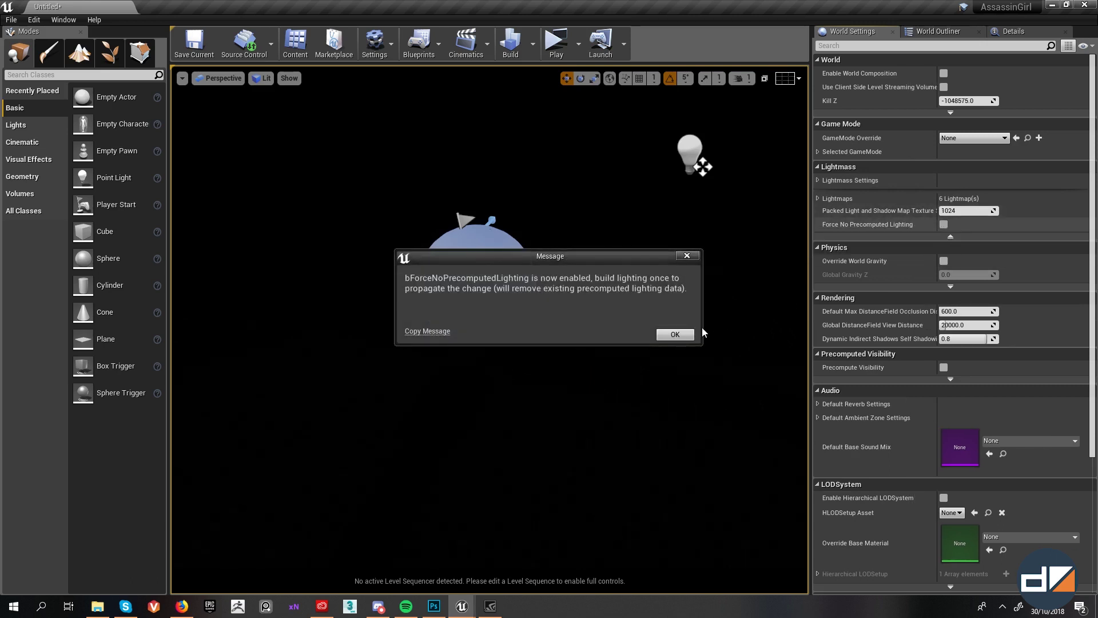
pyautogui.click(678, 340)
pyautogui.click(535, 46)
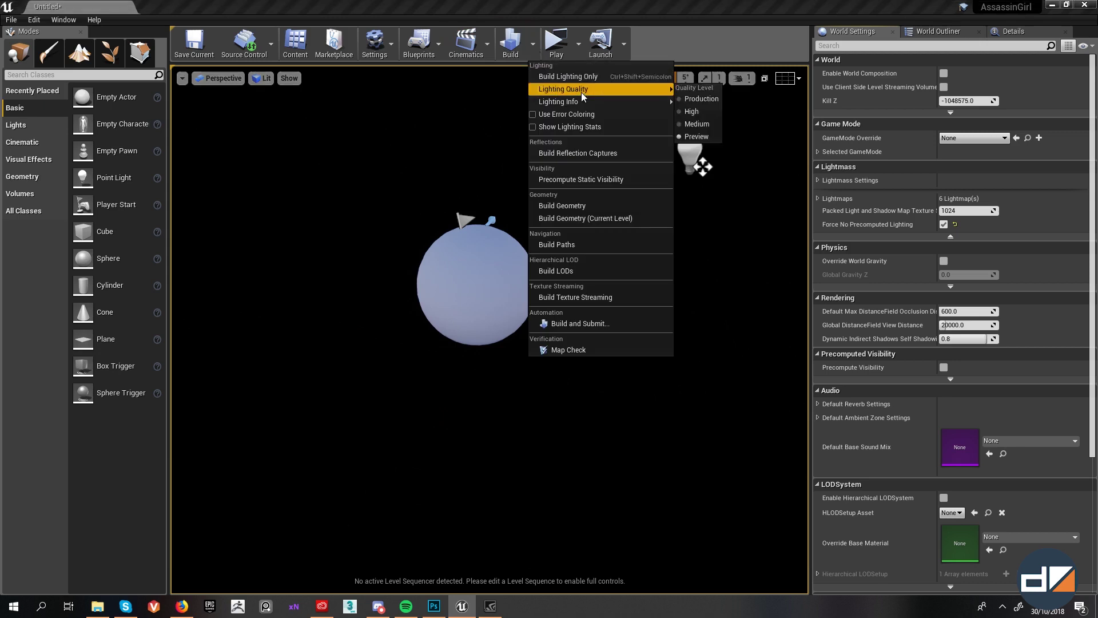
pyautogui.click(584, 78)
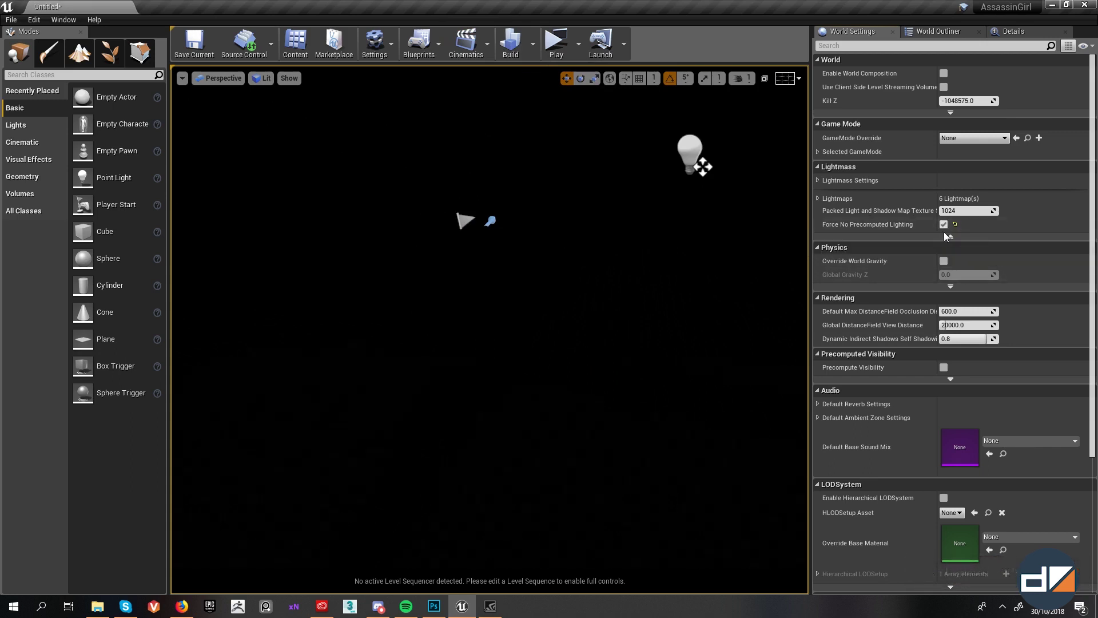
# Step: Select the point light and toggle its Affects World option off and back on to check its contribution
pyautogui.click(692, 153)
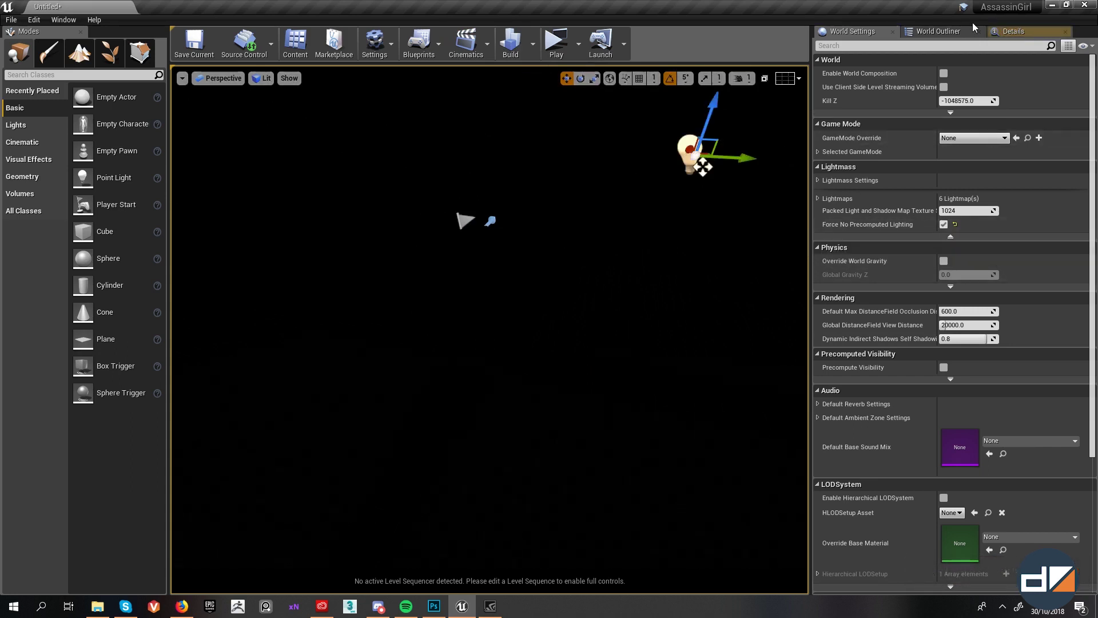
pyautogui.click(1014, 31)
pyautogui.click(916, 381)
pyautogui.click(916, 381)
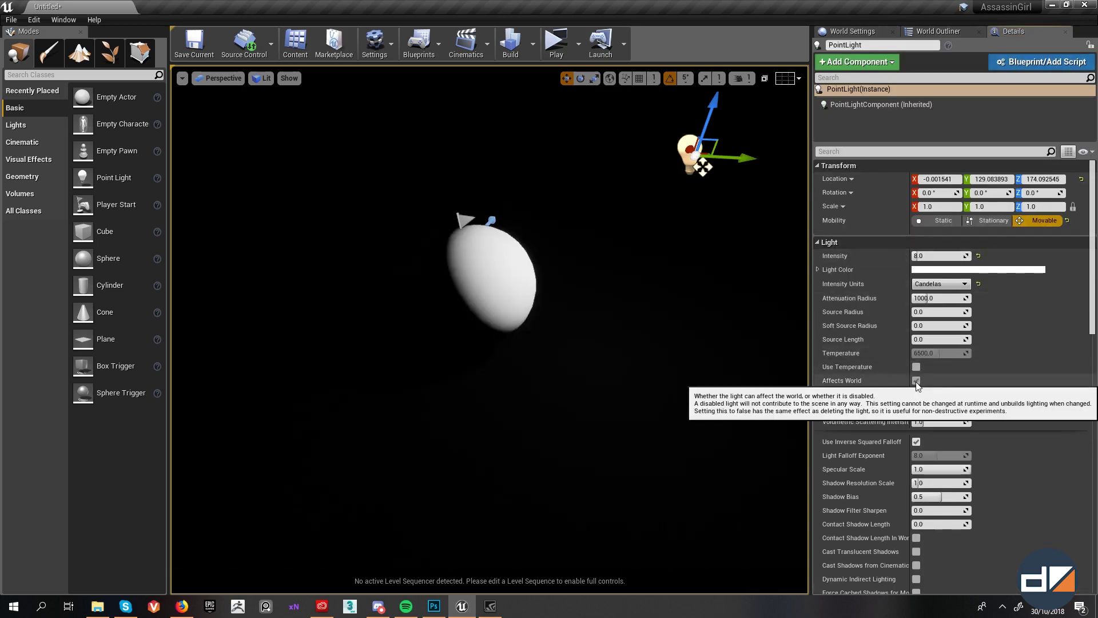
# Step: Move the point light to about X -40, Y 93 and focus the view on it
pyautogui.moveTo(738, 162); pyautogui.dragTo(624, 154)
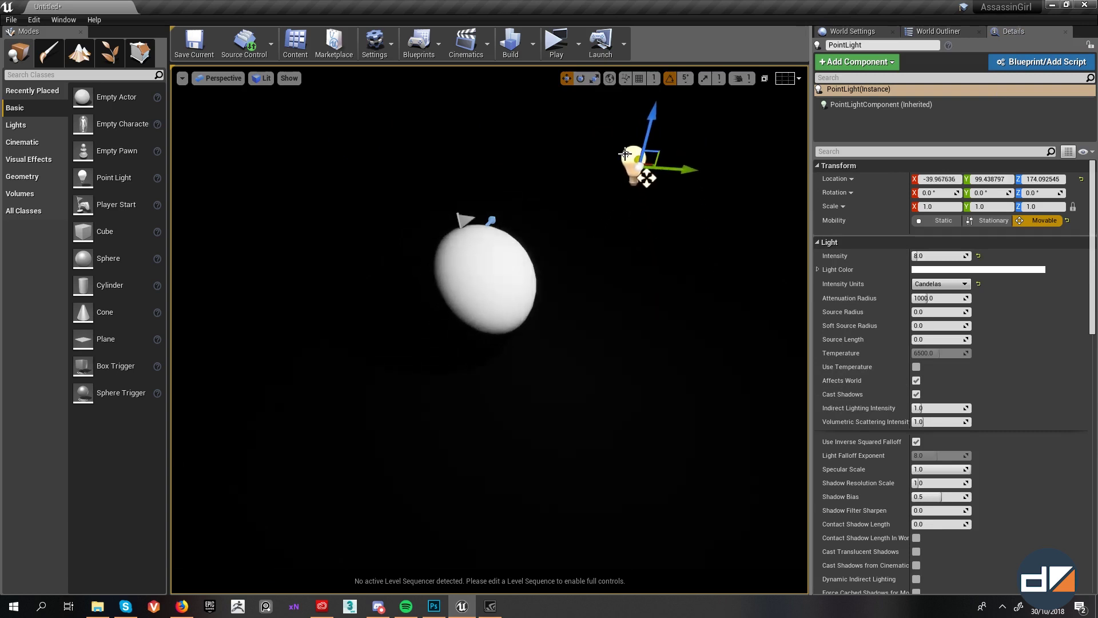
pyautogui.moveTo(684, 171)
pyautogui.mouseDown()
pyautogui.moveTo(452, 148)
pyautogui.moveTo(693, 172)
pyautogui.moveTo(668, 169)
pyautogui.mouseUp()
pyautogui.press('f')
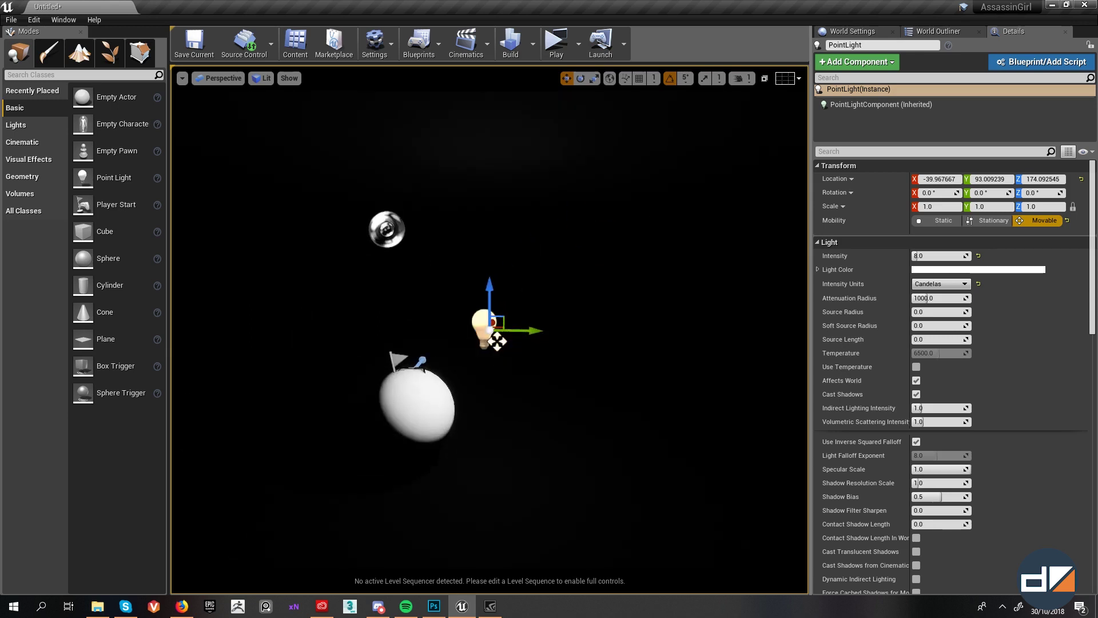
# Step: Focus on the sphere to judge its shading and reposition the point light to about X -98, Y 87, Z 183
pyautogui.click(412, 419)
pyautogui.press('f')
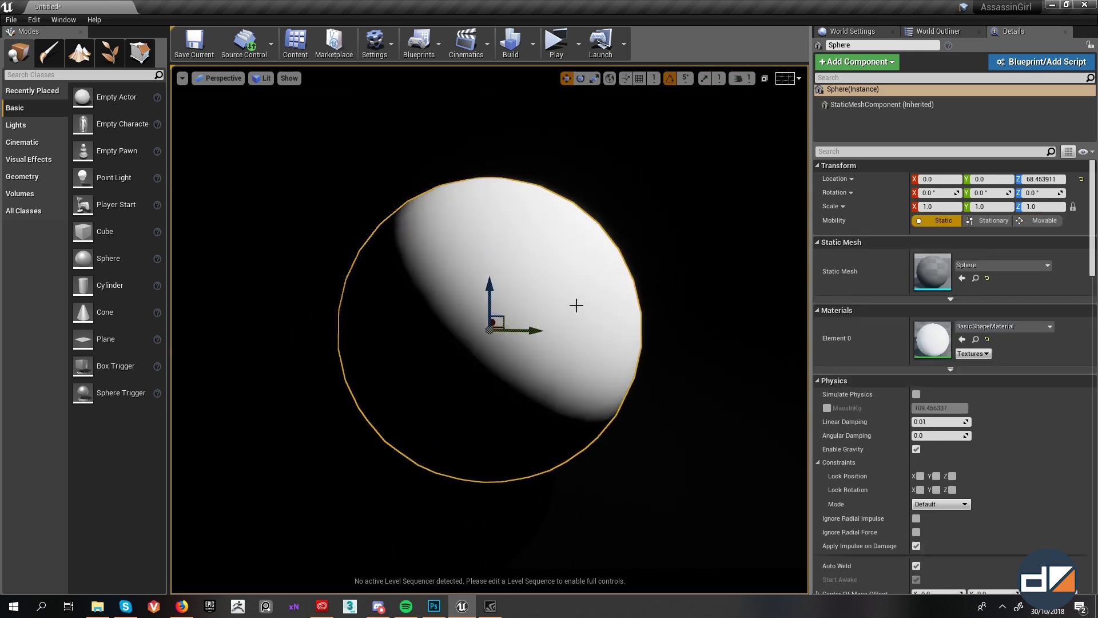
pyautogui.scroll(-5, 545, 303)
pyautogui.press('f')
pyautogui.scroll(-6, 584, 319)
pyautogui.keyDown('alt'); pyautogui.moveTo(584, 319); pyautogui.dragTo(582, 307); pyautogui.keyUp('alt')
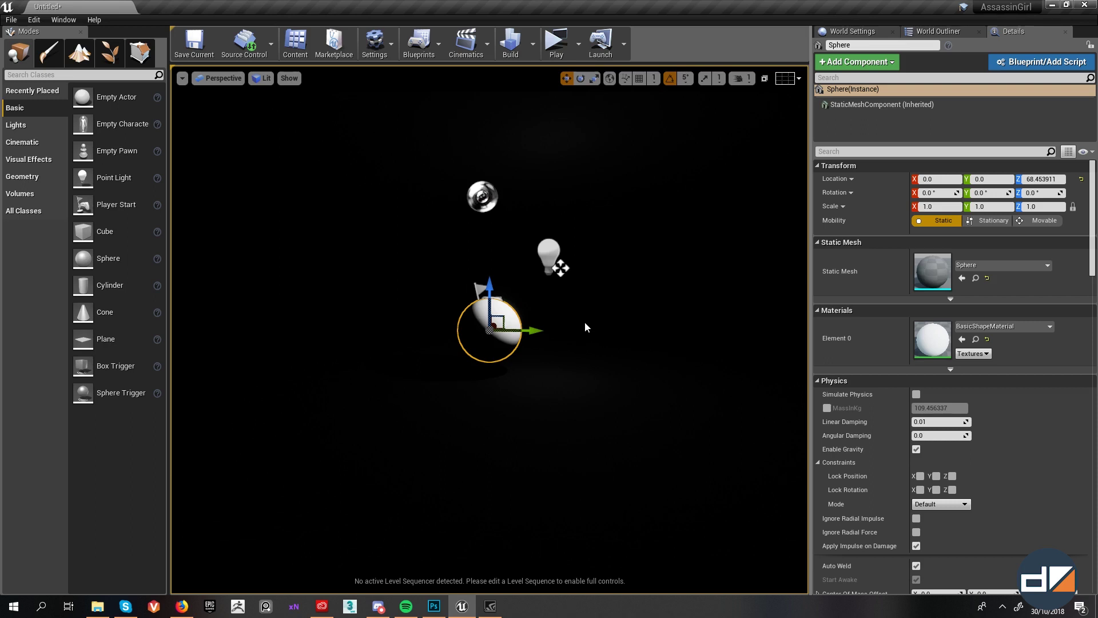
pyautogui.moveTo(561, 338)
pyautogui.keyDown('alt'); pyautogui.mouseDown(button='right')
pyautogui.moveTo(592, 338)
pyautogui.moveTo(563, 341)
pyautogui.mouseUp(button='right'); pyautogui.keyUp('alt')
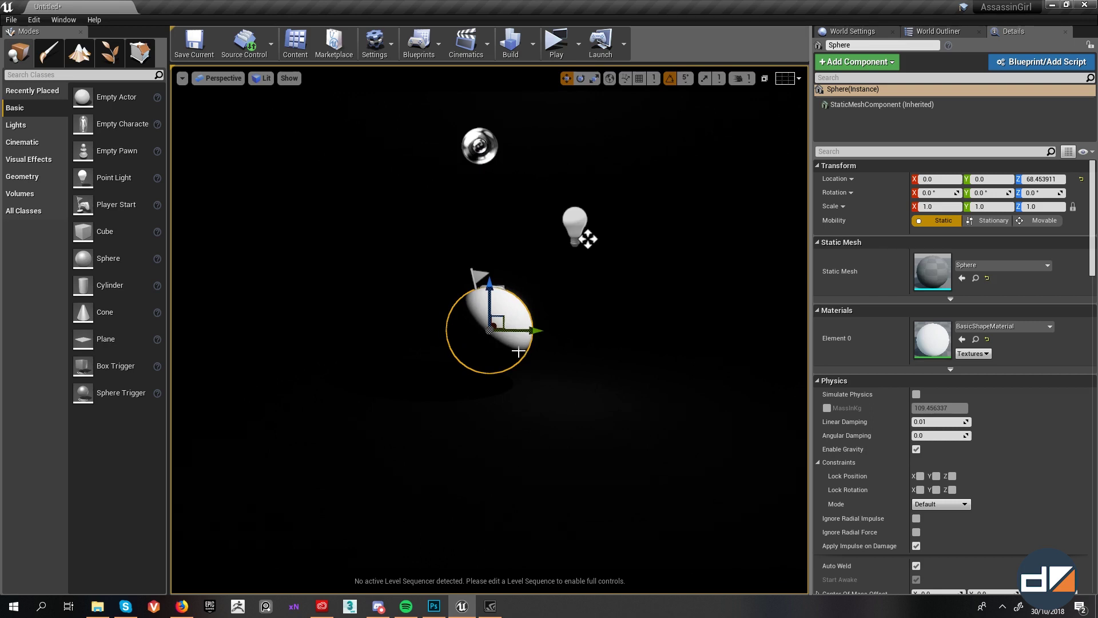
pyautogui.moveTo(544, 345)
pyautogui.keyDown('alt'); pyautogui.mouseDown(button='middle')
pyautogui.moveTo(356, 345)
pyautogui.moveTo(506, 389)
pyautogui.moveTo(544, 345)
pyautogui.mouseUp(button='middle'); pyautogui.keyUp('alt')
pyautogui.scroll(3, 528, 317)
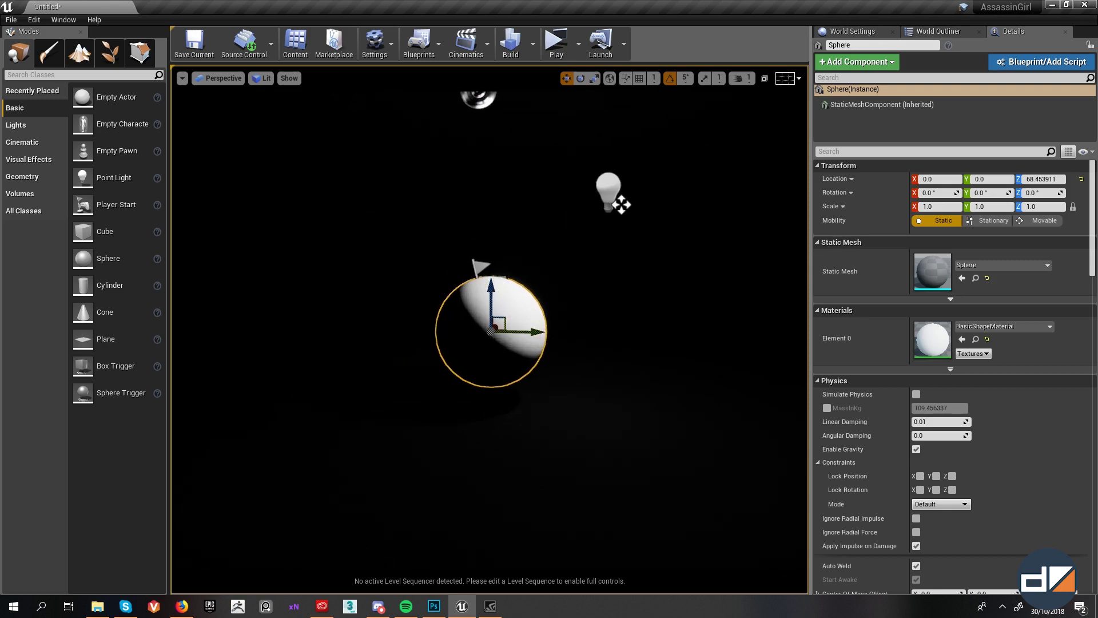
pyautogui.click(616, 182)
pyautogui.moveTo(620, 178); pyautogui.dragTo(612, 155)
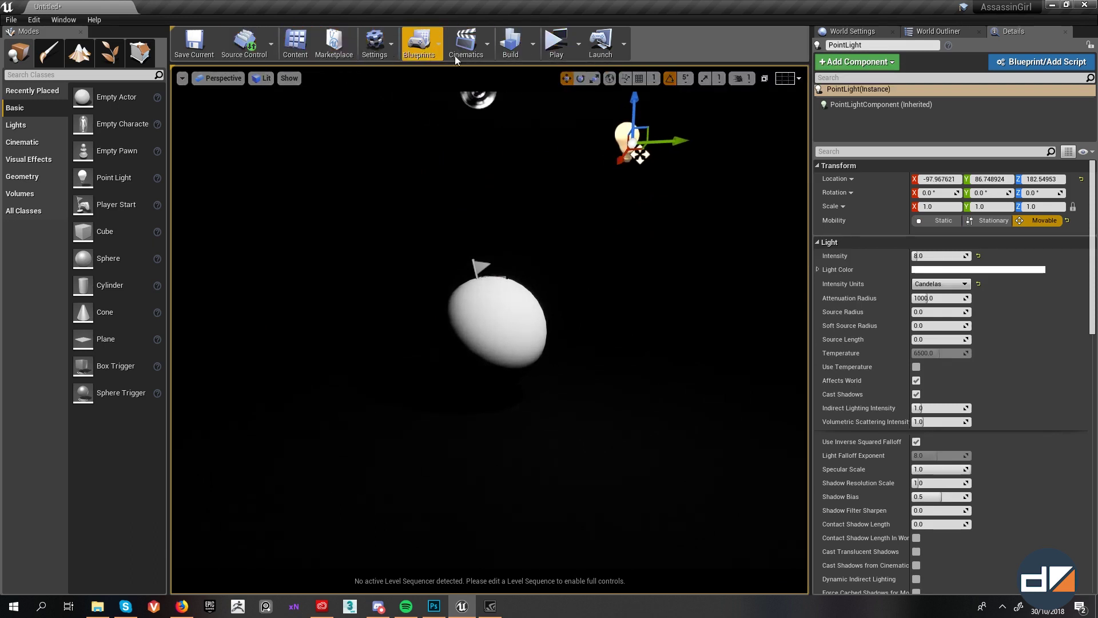
# Step: Open Viewport 2 as a floating window and frame the sphere and point light in it
pyautogui.click(55, 20)
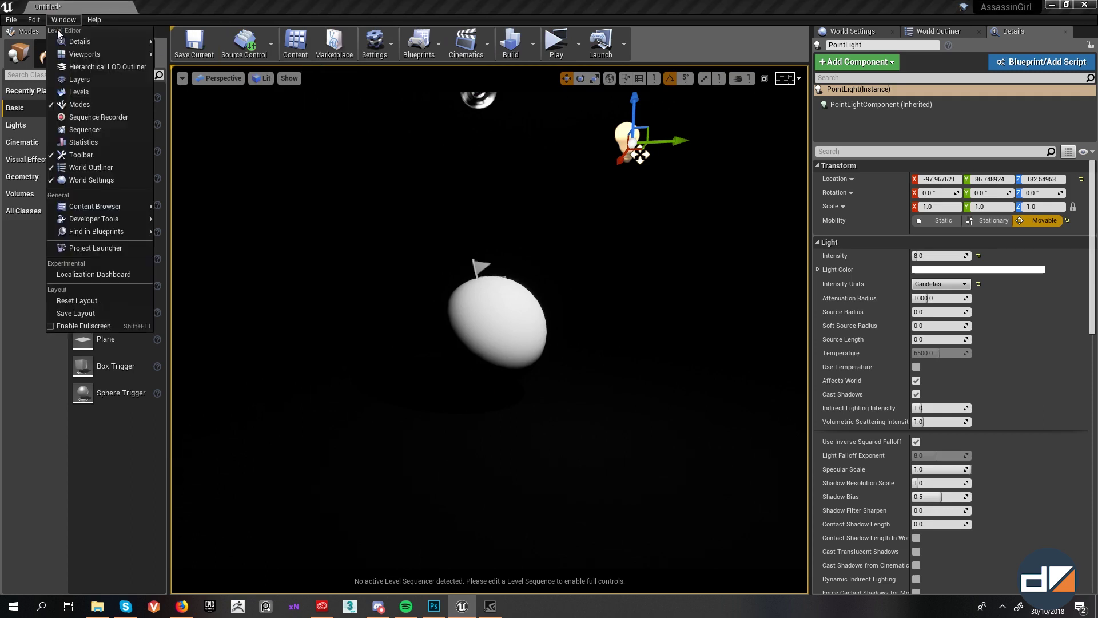
pyautogui.moveTo(74, 54)
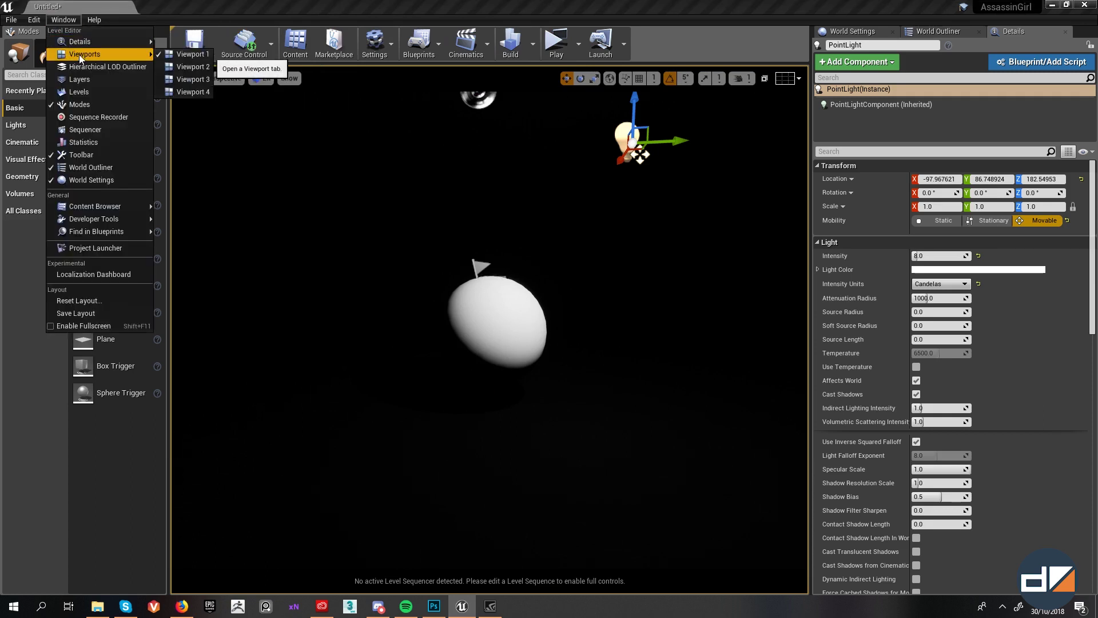
pyautogui.click(189, 68)
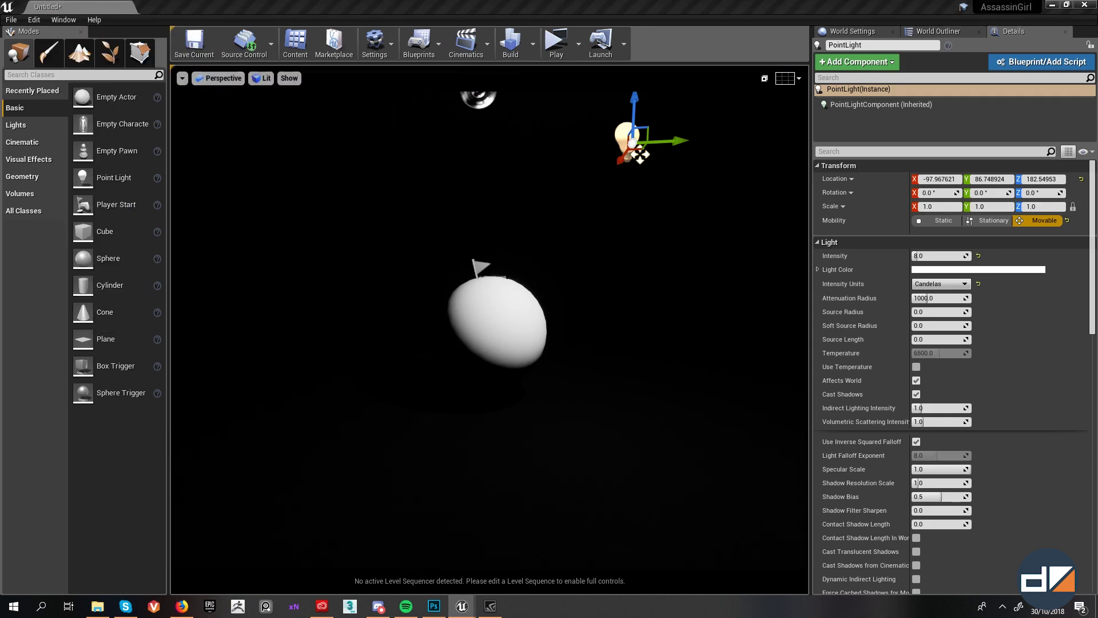
pyautogui.moveTo(649, 127); pyautogui.dragTo(239, 229)
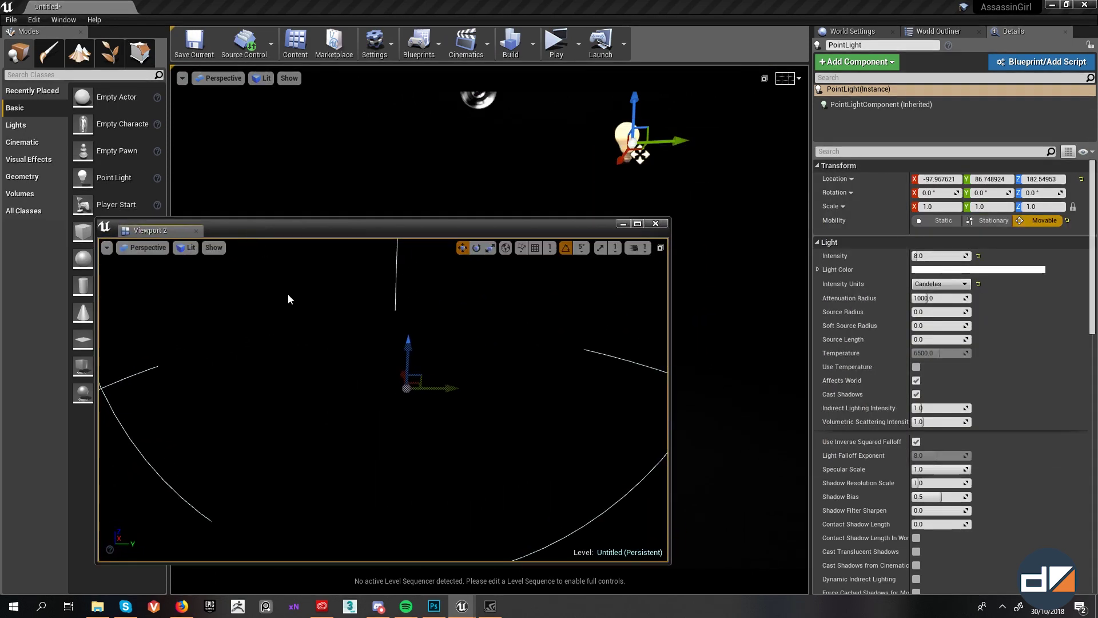
pyautogui.moveTo(356, 335); pyautogui.dragTo(335, 348, button='right')
pyautogui.press('1')
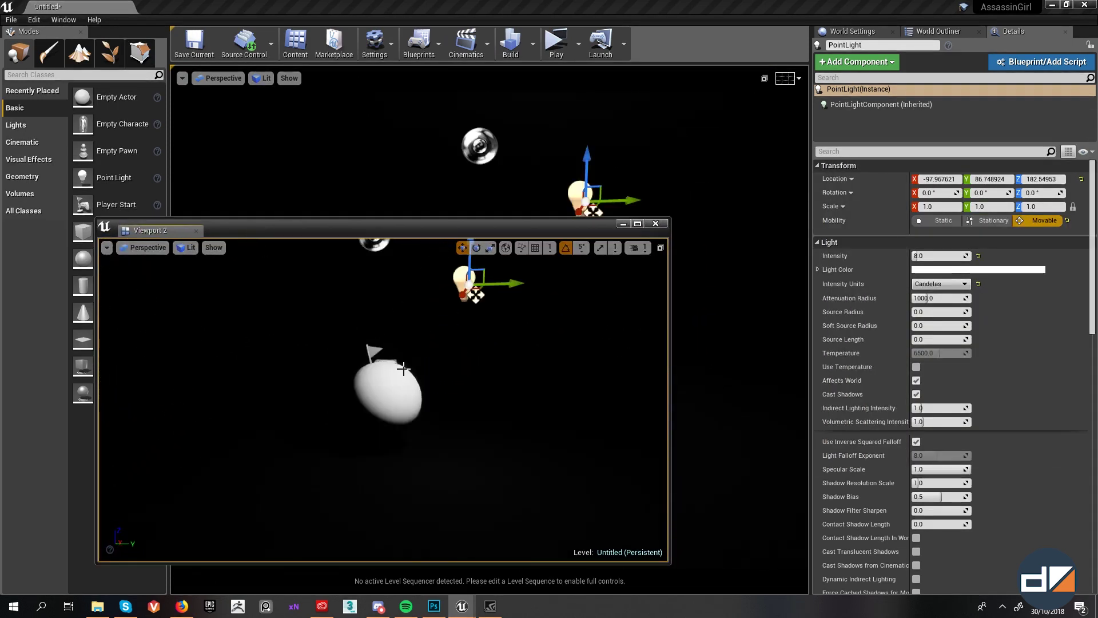
# Step: Shrink the Viewport 2 window and place it clear of the sphere in the main viewport
pyautogui.moveTo(423, 230); pyautogui.dragTo(379, 231)
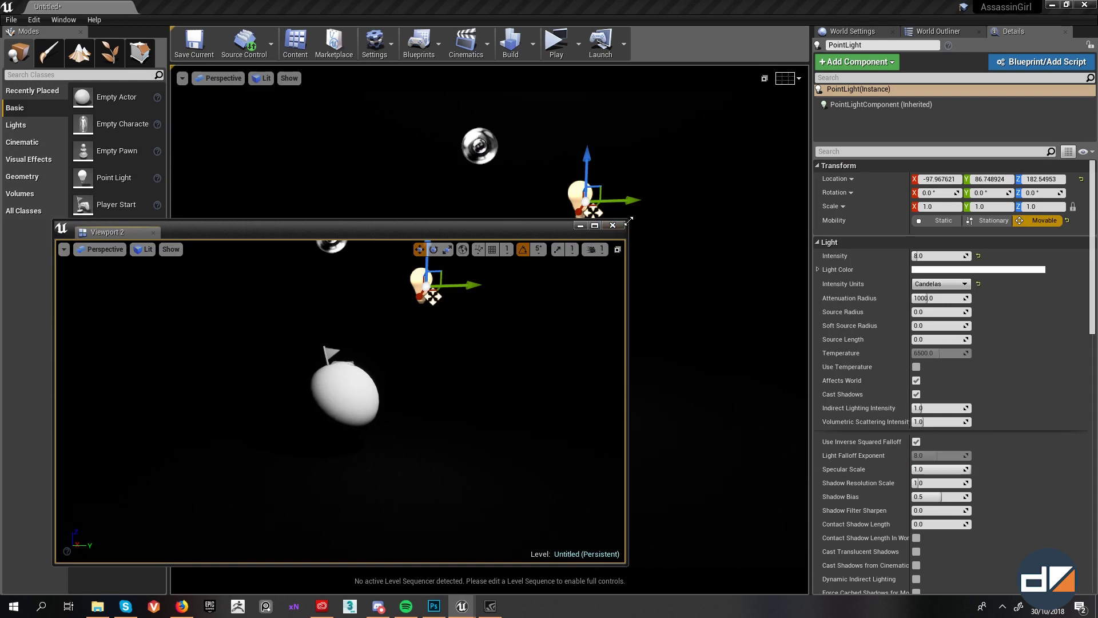
pyautogui.moveTo(630, 220); pyautogui.dragTo(421, 254)
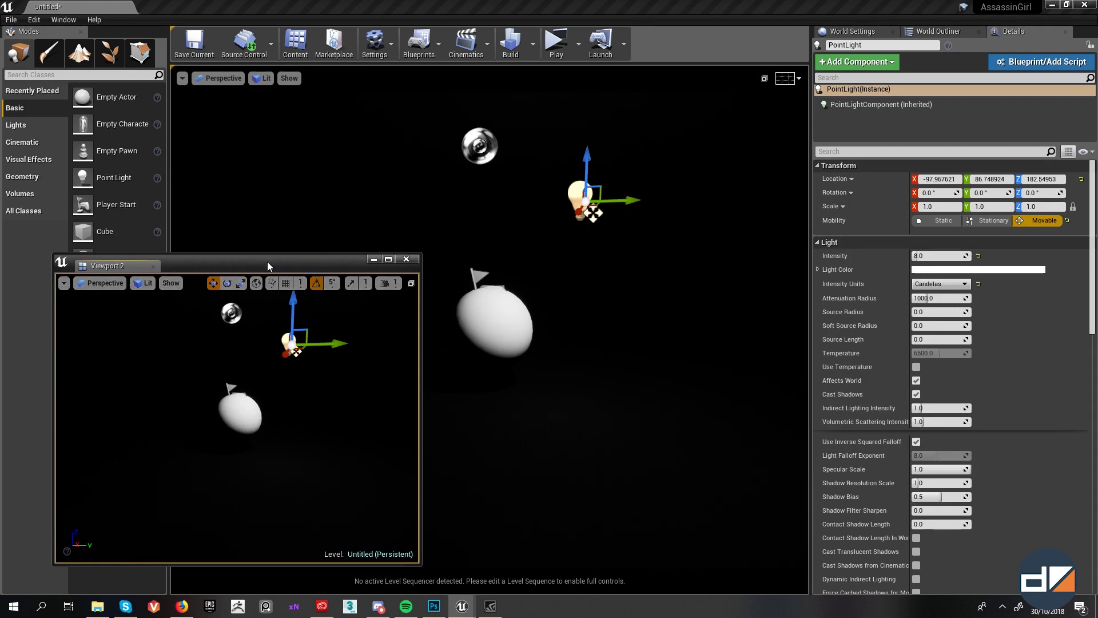
pyautogui.moveTo(268, 263); pyautogui.dragTo(204, 287)
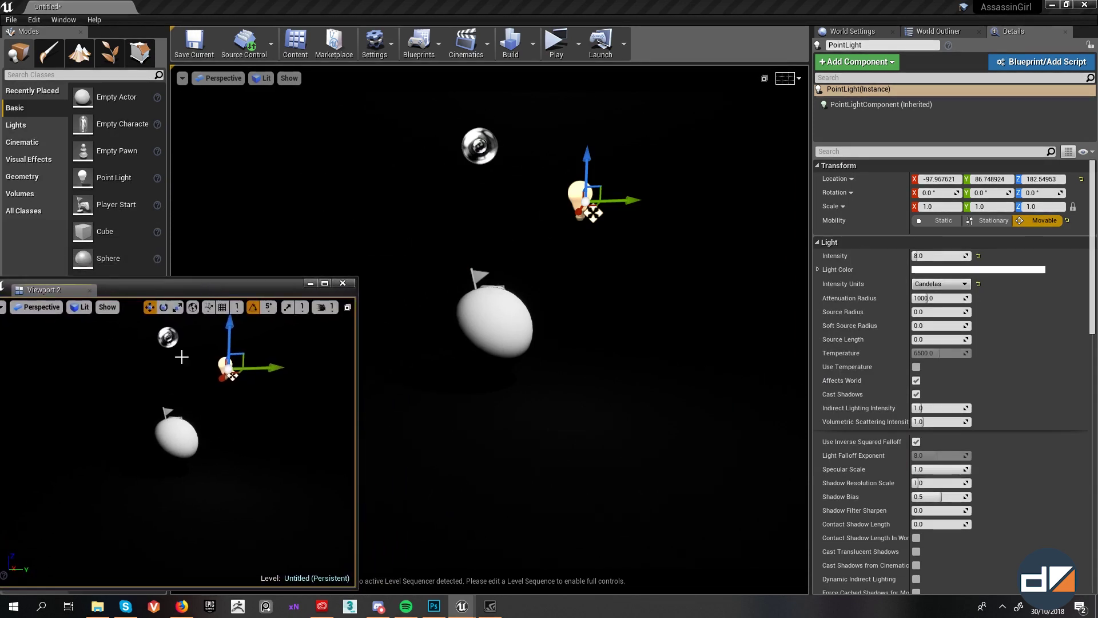
# Step: From a side angle in the main viewport, move the point light to about X -3, Y 87, Z 162, comparing the shading in Viewport 2
pyautogui.moveTo(446, 394); pyautogui.dragTo(412, 412, button='right')
pyautogui.press('w')
pyautogui.moveTo(515, 272); pyautogui.dragTo(564, 275, button='right')
pyautogui.scroll(-10, 564, 275)
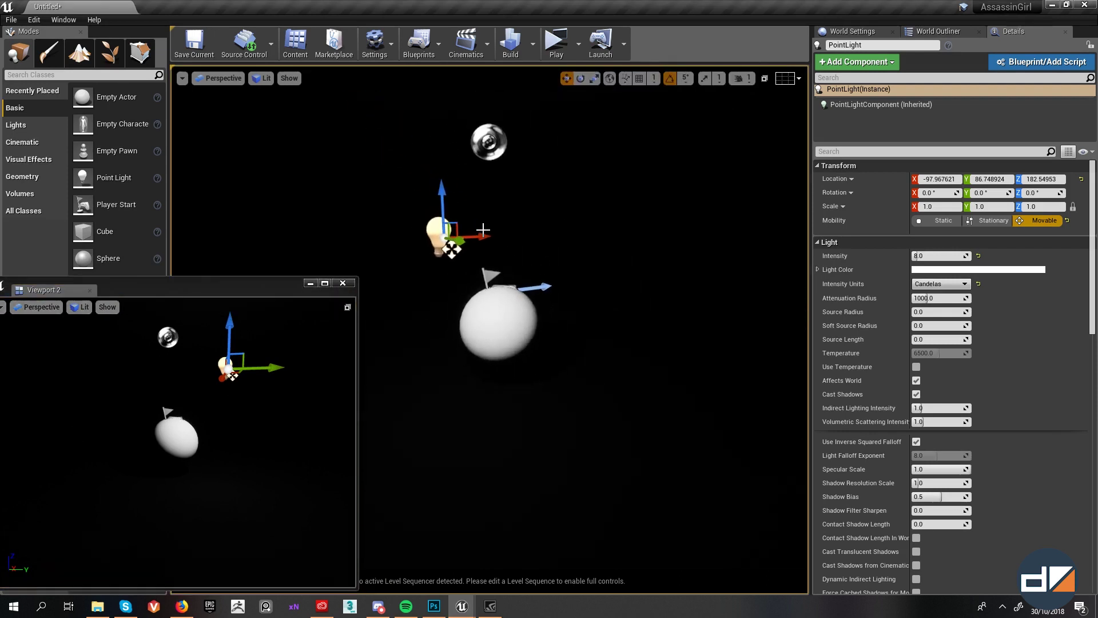
pyautogui.moveTo(478, 237); pyautogui.dragTo(512, 236)
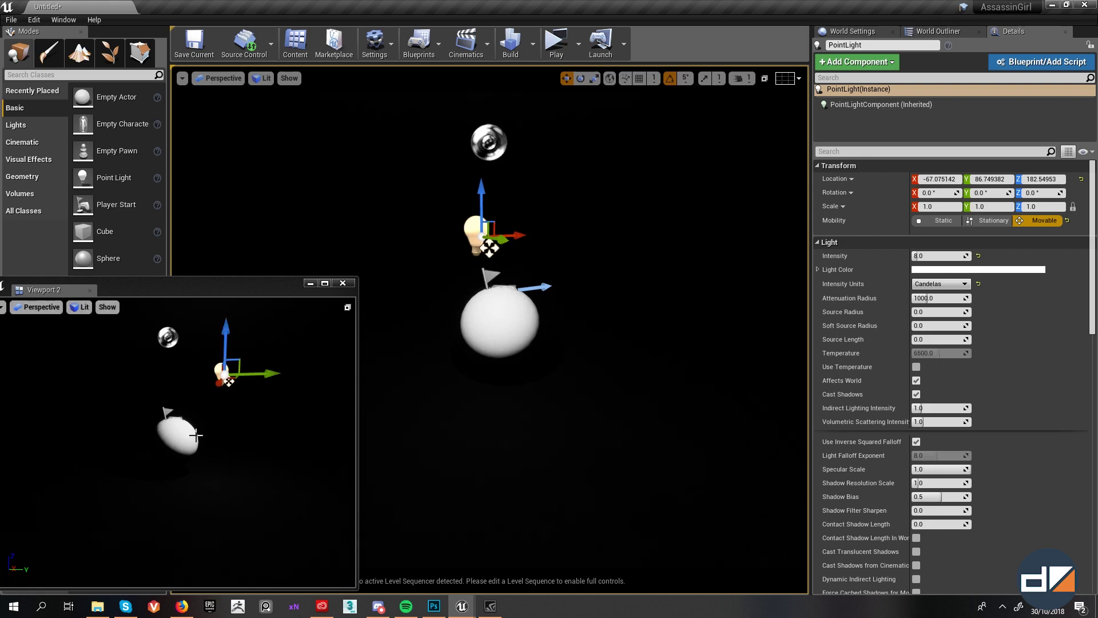
pyautogui.moveTo(520, 227); pyautogui.dragTo(720, 95)
pyautogui.moveTo(630, 150); pyautogui.dragTo(657, 150, button='middle')
pyautogui.scroll(-3, 638, 163)
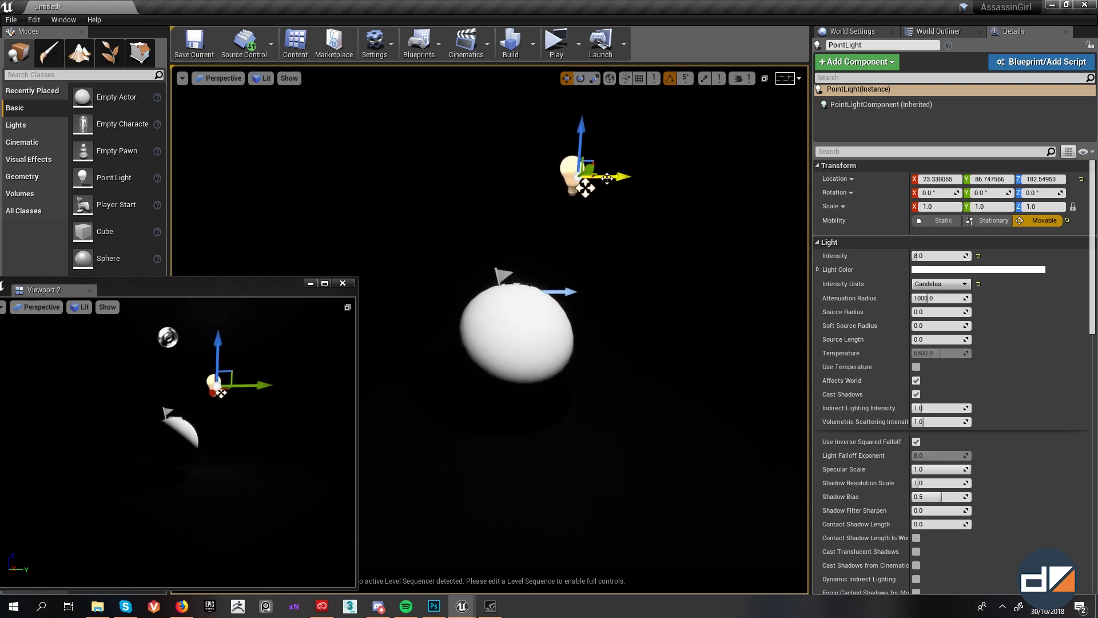
pyautogui.moveTo(609, 181); pyautogui.dragTo(537, 211)
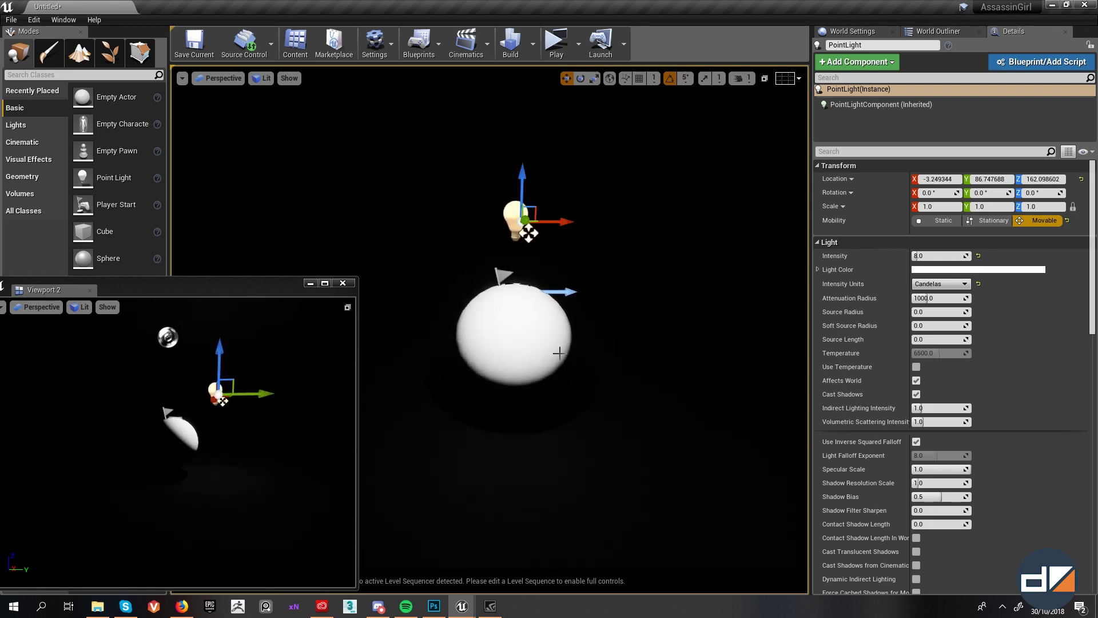
# Step: Select the sphere from Viewport 2 and close that extra viewport
pyautogui.moveTo(557, 351)
pyautogui.keyDown('alt'); pyautogui.mouseDown()
pyautogui.moveTo(744, 346)
pyautogui.moveTo(552, 361)
pyautogui.mouseUp(); pyautogui.keyUp('alt')
pyautogui.click(192, 438)
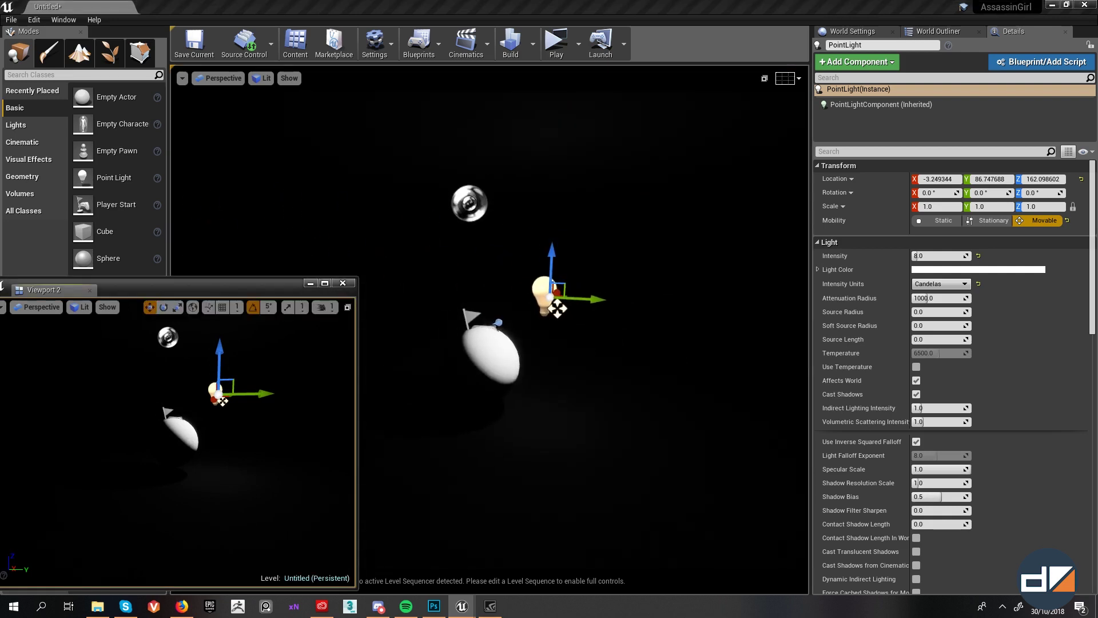
pyautogui.click(342, 284)
pyautogui.scroll(-3, 535, 419)
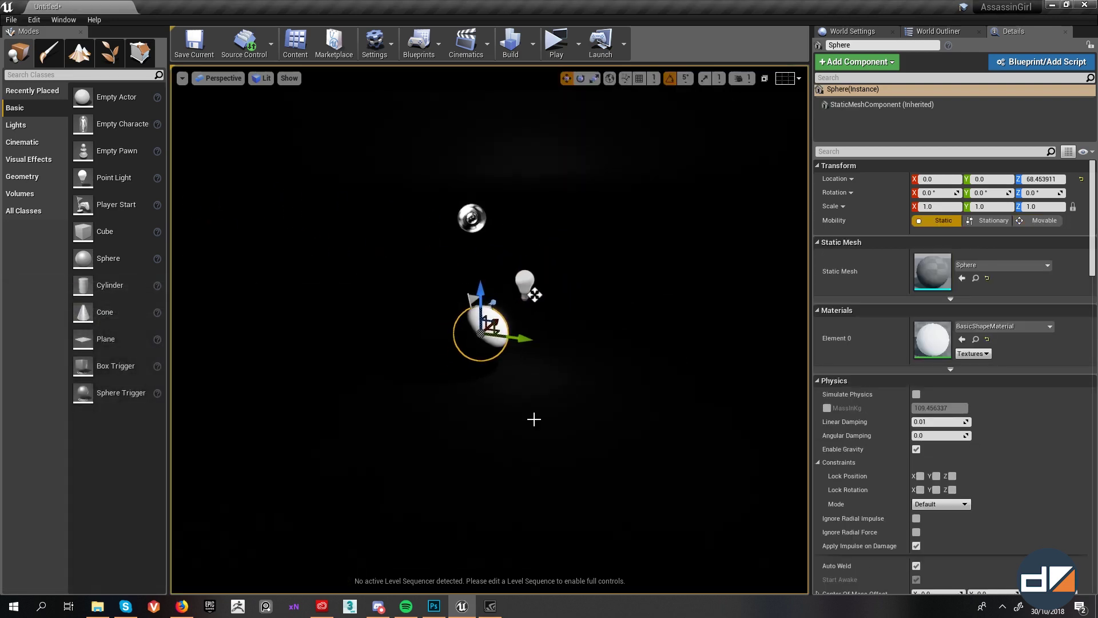
# Step: Add a Cine Camera Actor, placing it level with the sphere at about X -266, Y 0, Z 68
pyautogui.click(40, 150)
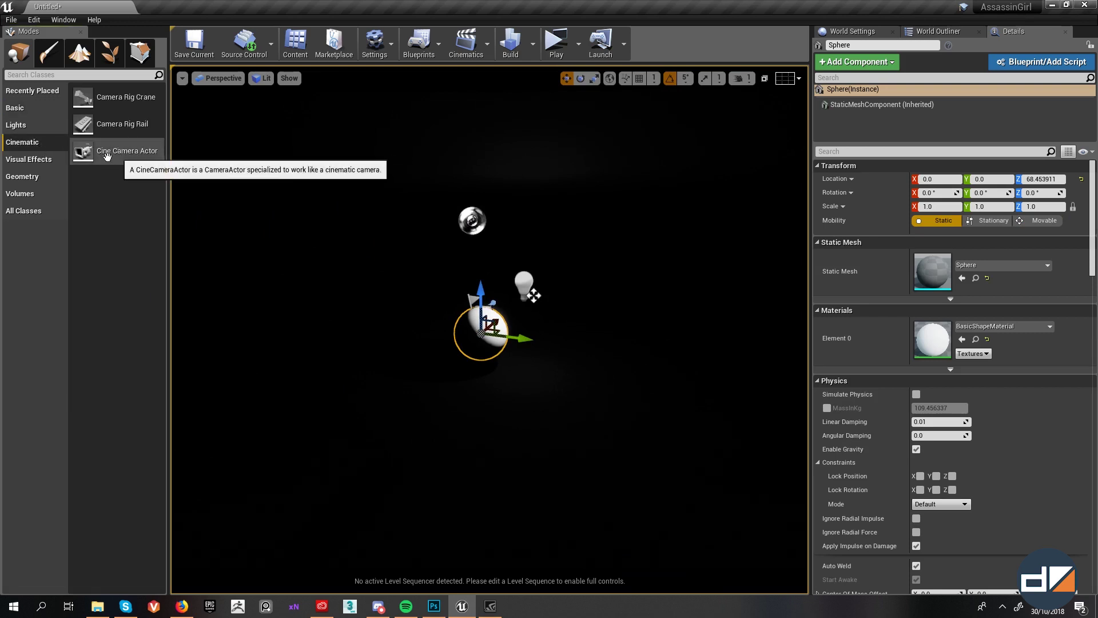
pyautogui.moveTo(119, 156); pyautogui.dragTo(490, 281)
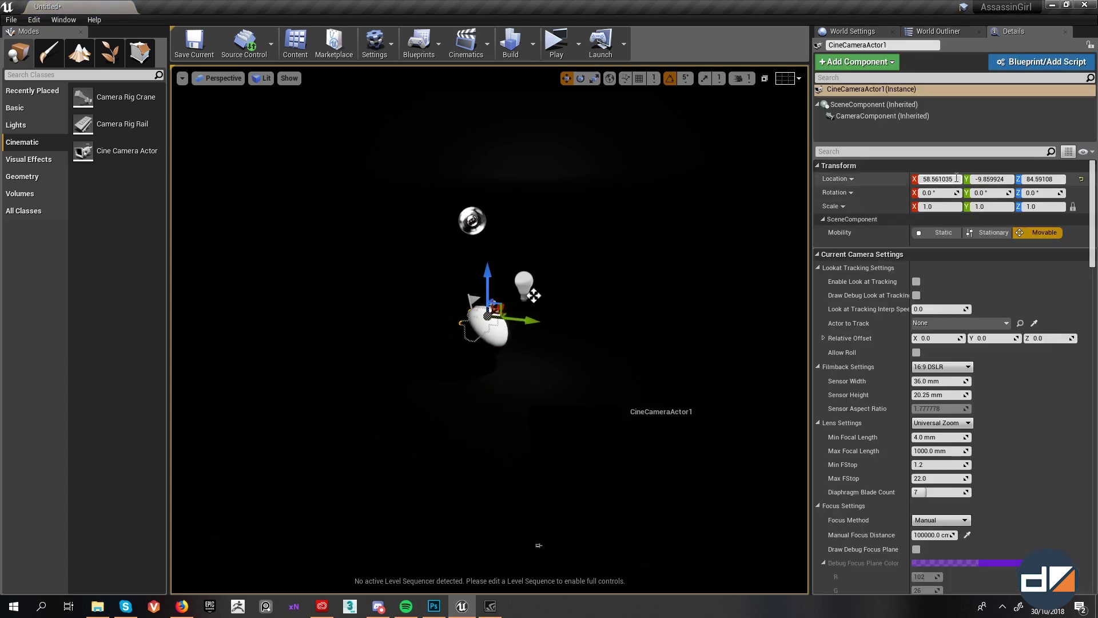
pyautogui.click(1081, 179)
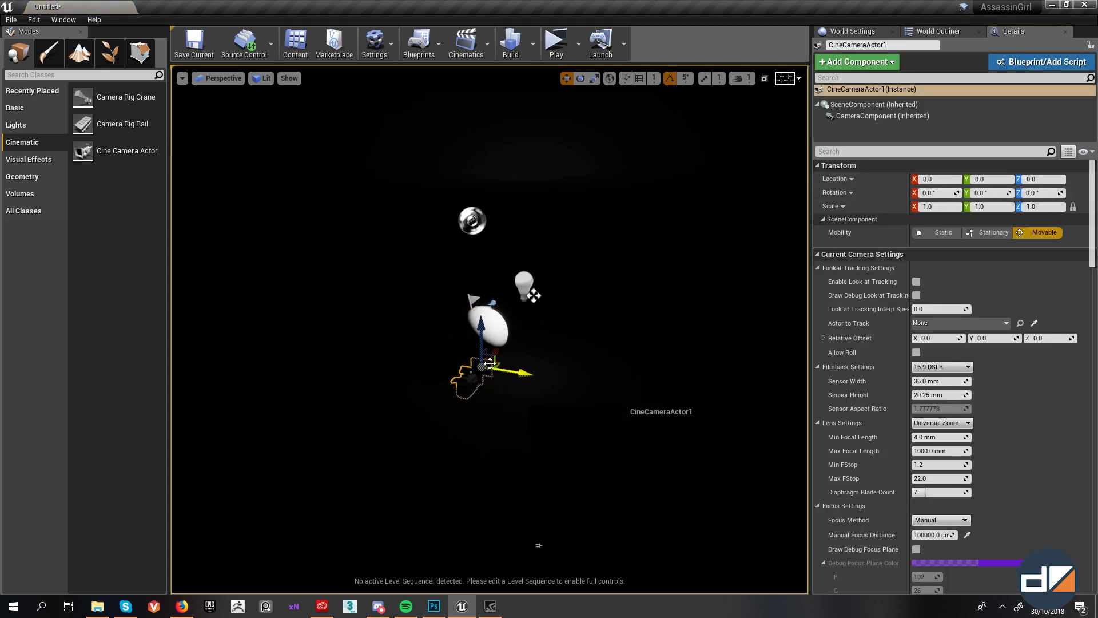
pyautogui.moveTo(490, 362); pyautogui.dragTo(432, 394)
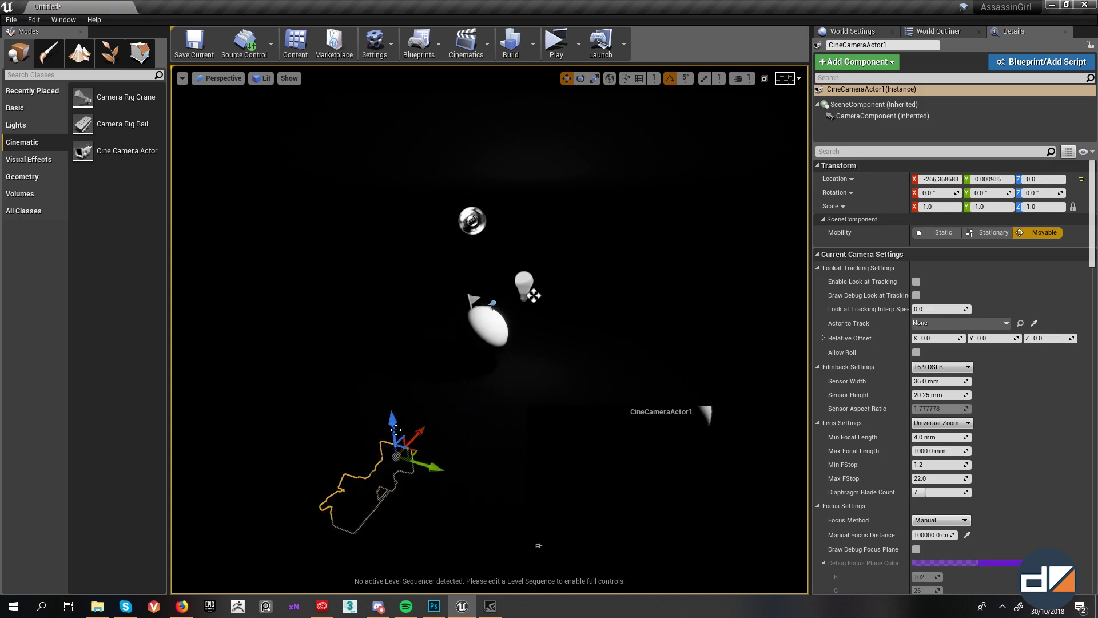
pyautogui.moveTo(396, 429); pyautogui.dragTo(386, 371)
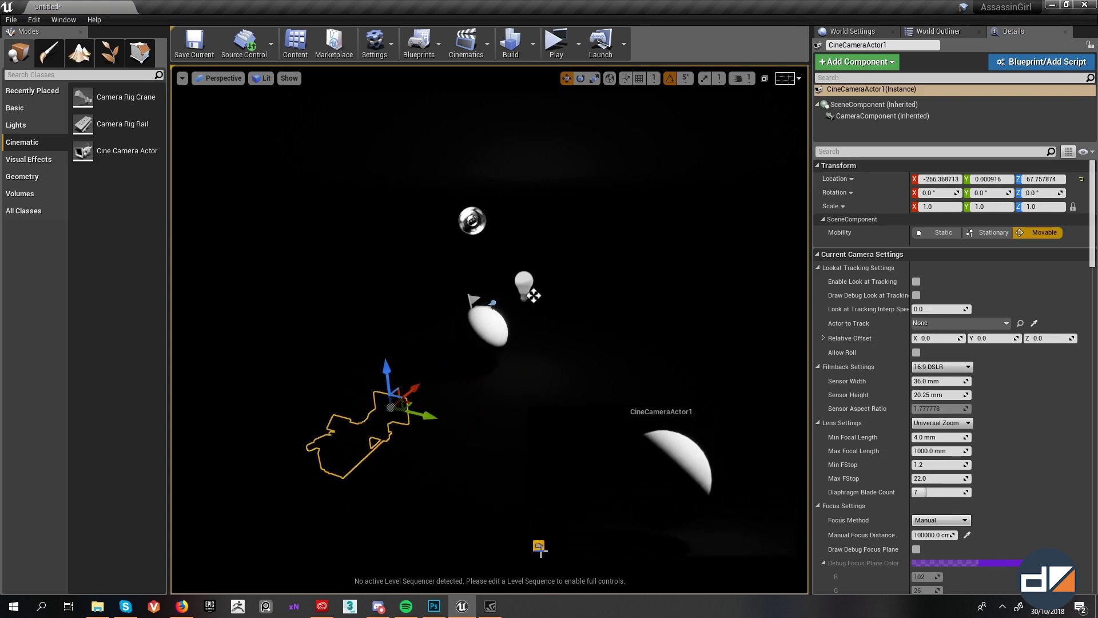
# Step: Examine the camera's preview from behind the camera, selecting the sphere to see it outlined and reselecting the camera
pyautogui.moveTo(425, 442); pyautogui.dragTo(424, 458, button='right')
pyautogui.press('w')
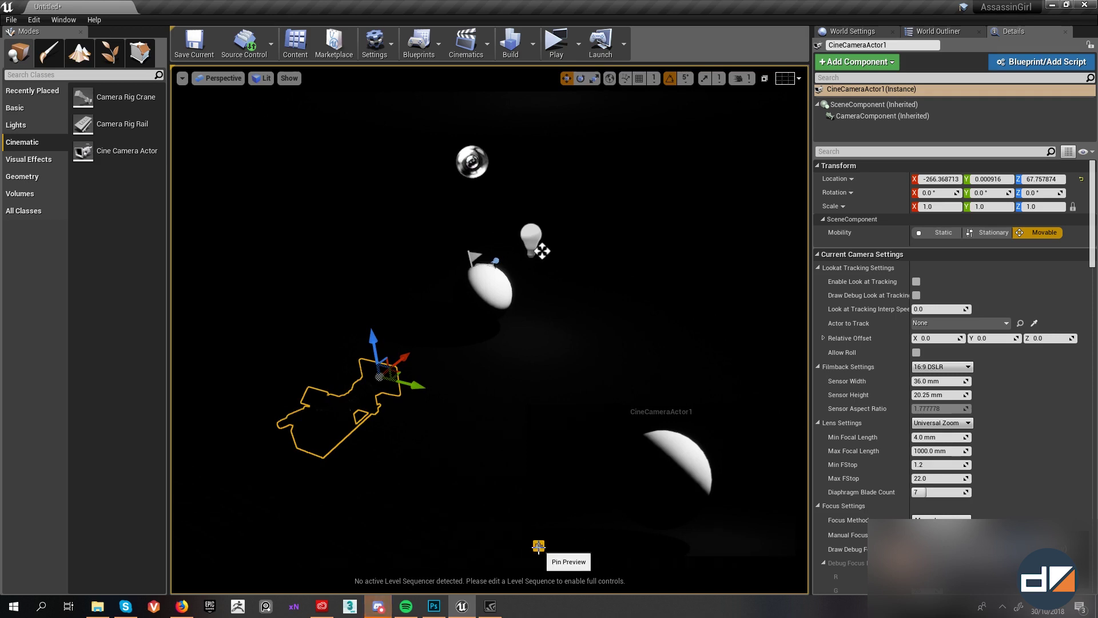
pyautogui.moveTo(442, 378); pyautogui.dragTo(473, 384, button='right')
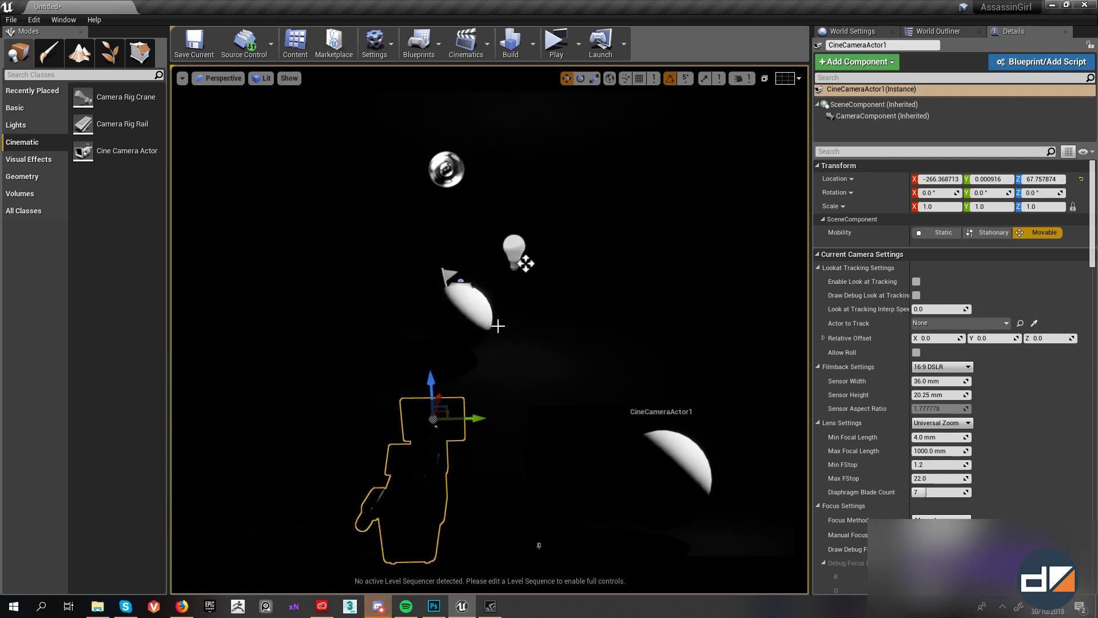
pyautogui.click(484, 322)
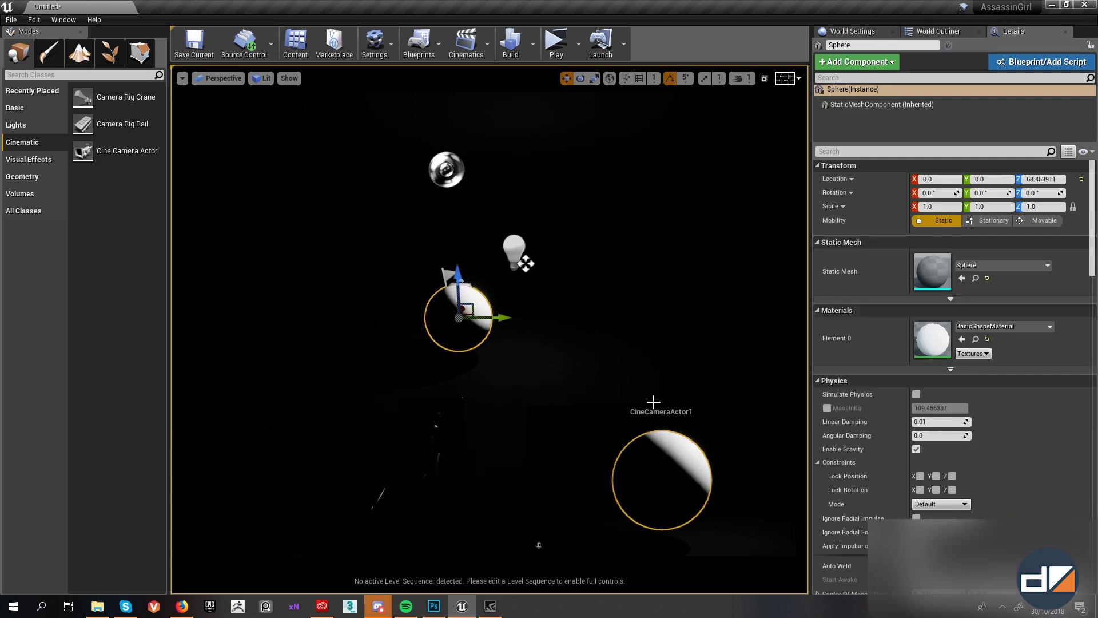
pyautogui.click(433, 427)
pyautogui.moveTo(559, 332); pyautogui.dragTo(563, 343, button='right')
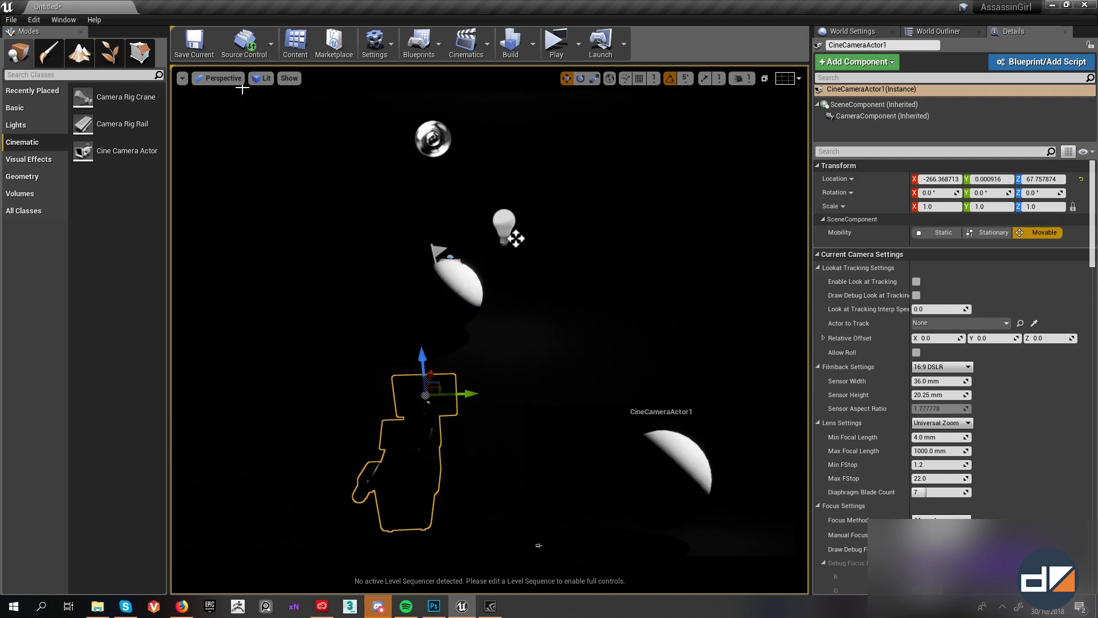
# Step: Look through CineCameraActor1, pilot it back from the sphere to about X -430, and stop piloting
pyautogui.click(214, 81)
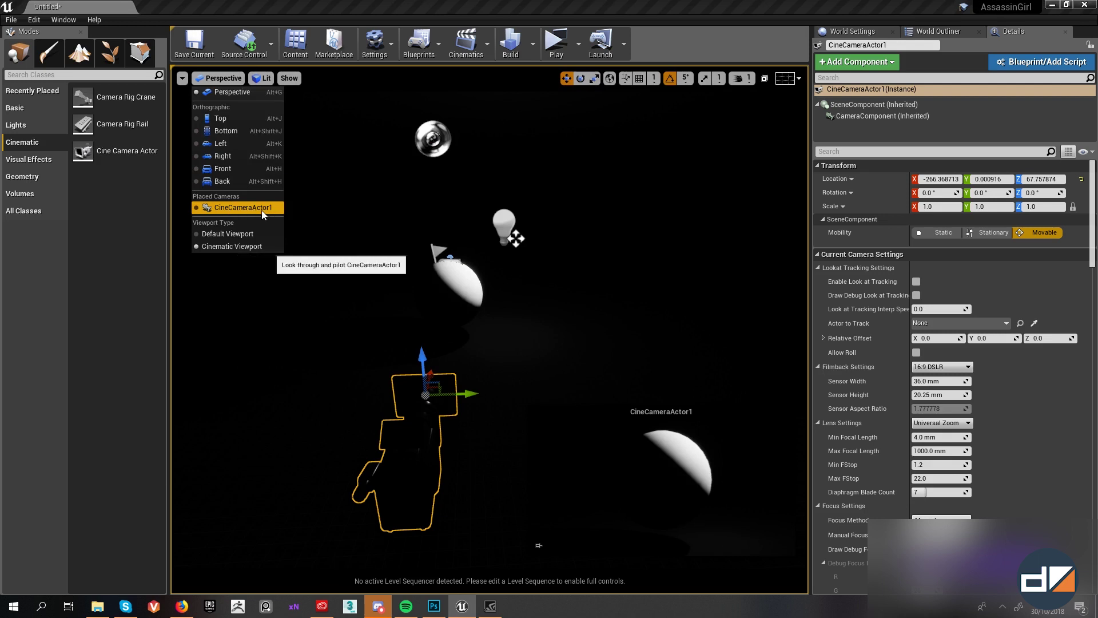
pyautogui.click(234, 208)
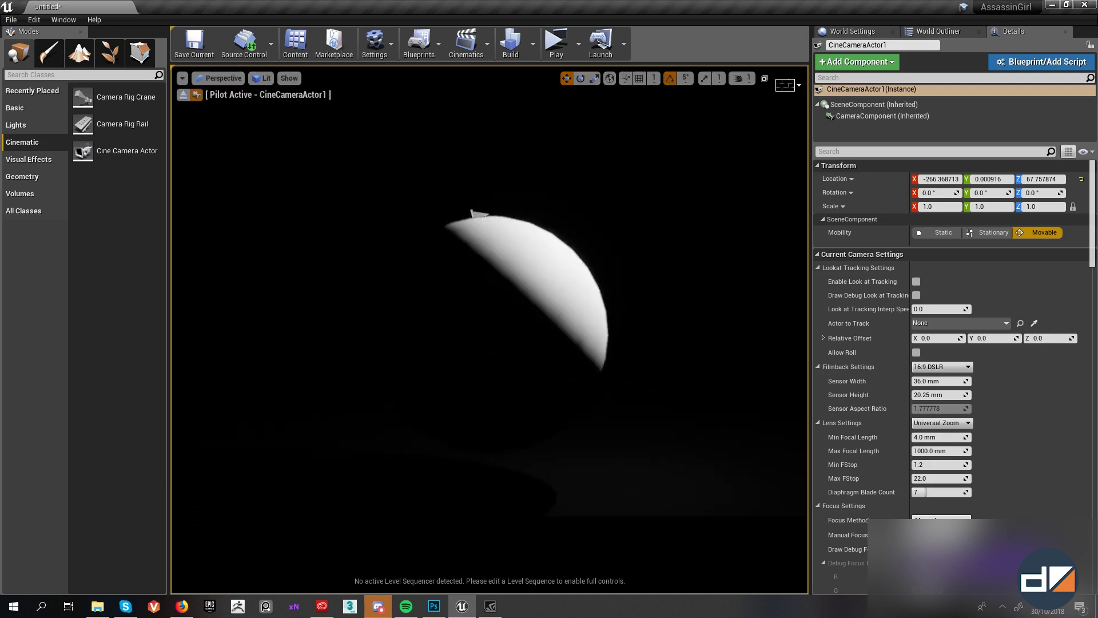
pyautogui.press('s')
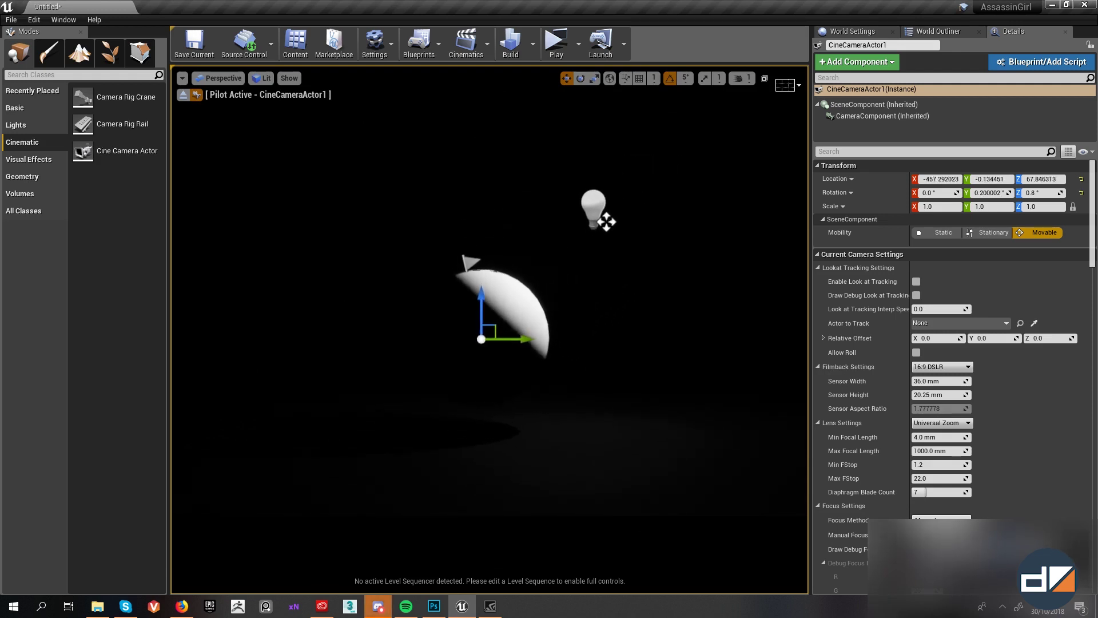
pyautogui.press('w')
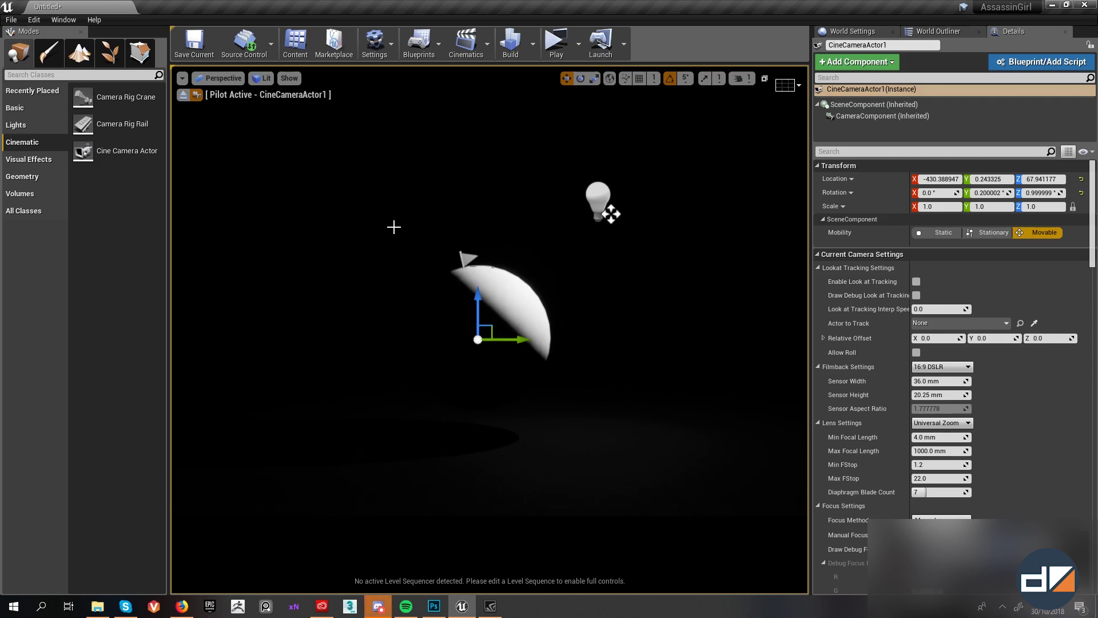
pyautogui.click(183, 94)
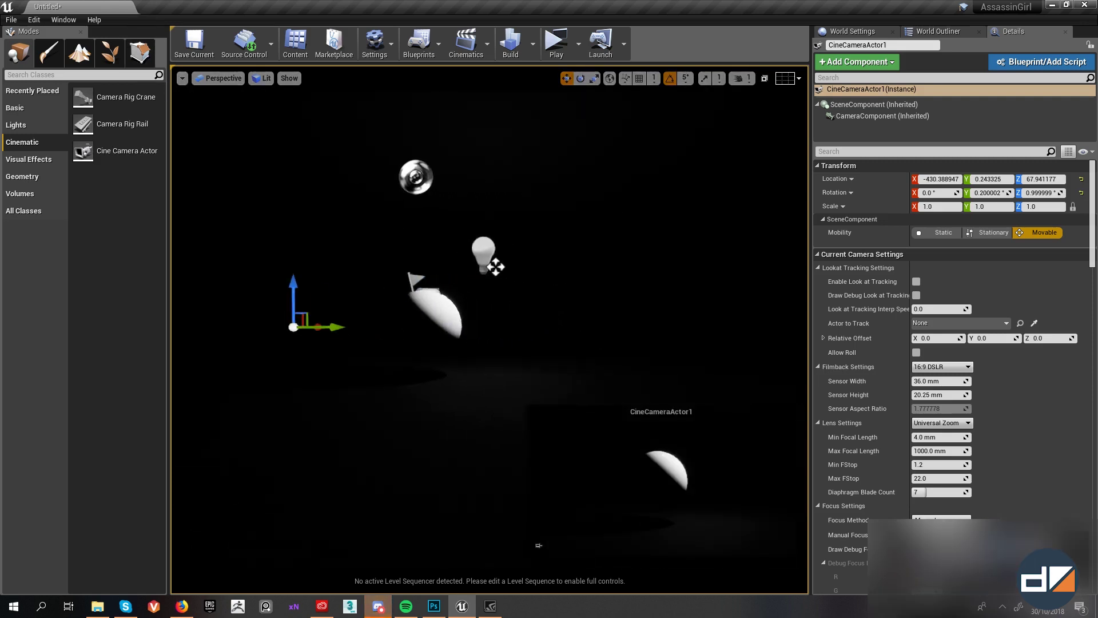
# Step: Remove the cine camera and switch the perspective viewport to immersive mode, framing the sphere and point light
pyautogui.moveTo(586, 312); pyautogui.dragTo(580, 311, button='right')
pyautogui.press('a')
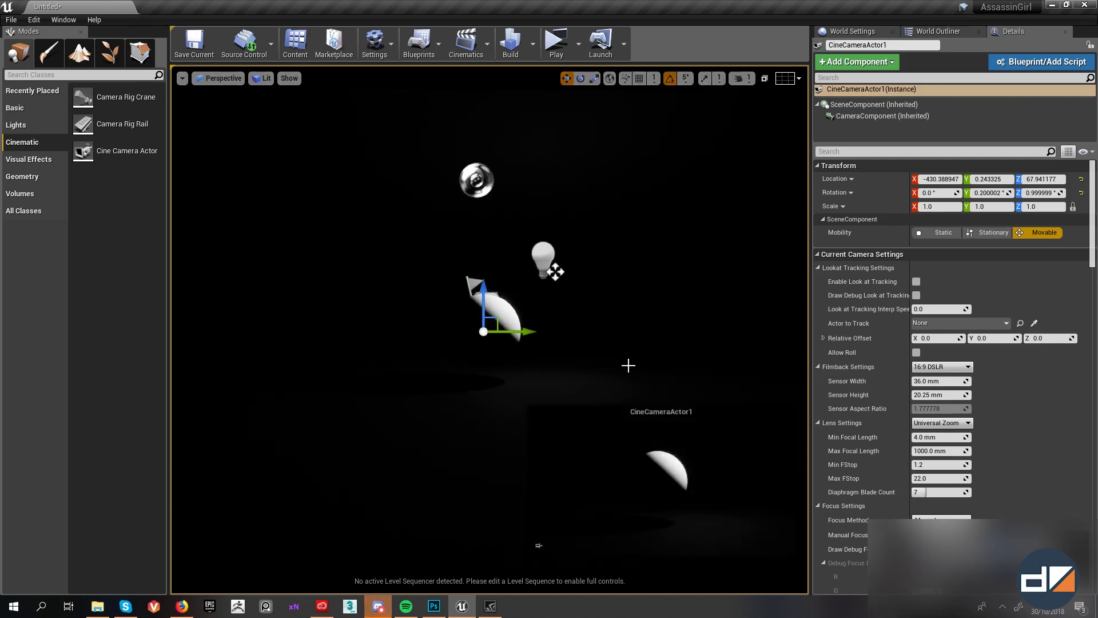
pyautogui.click(561, 289)
pyautogui.press('F11')
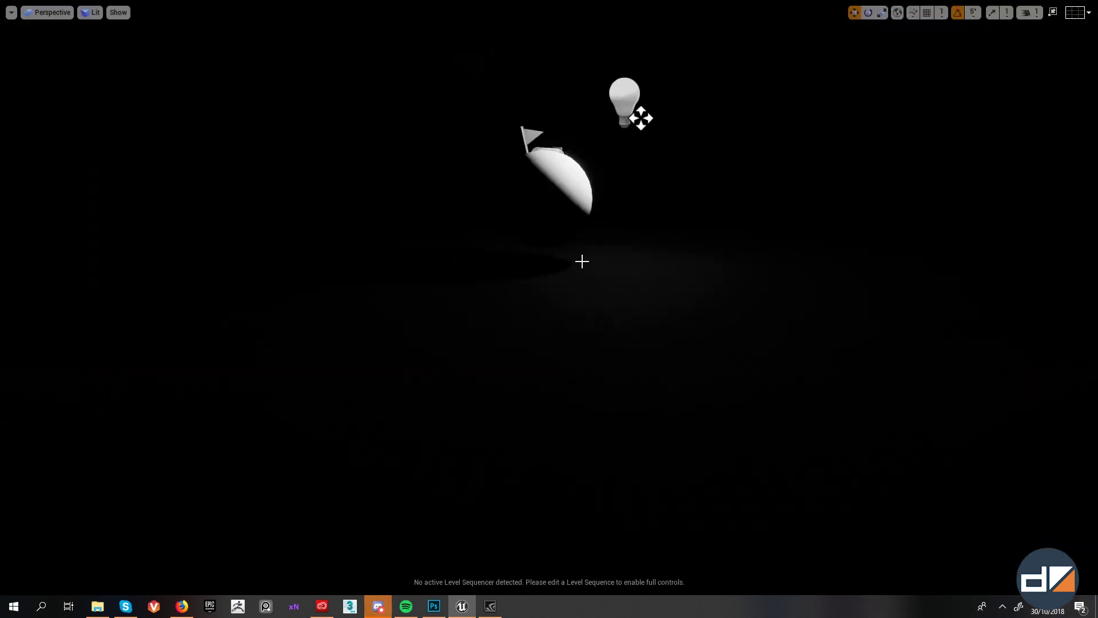
pyautogui.moveTo(622, 292)
pyautogui.mouseDown(button='right')
pyautogui.moveTo(623, 274)
pyautogui.moveTo(616, 287)
pyautogui.mouseUp(button='right')
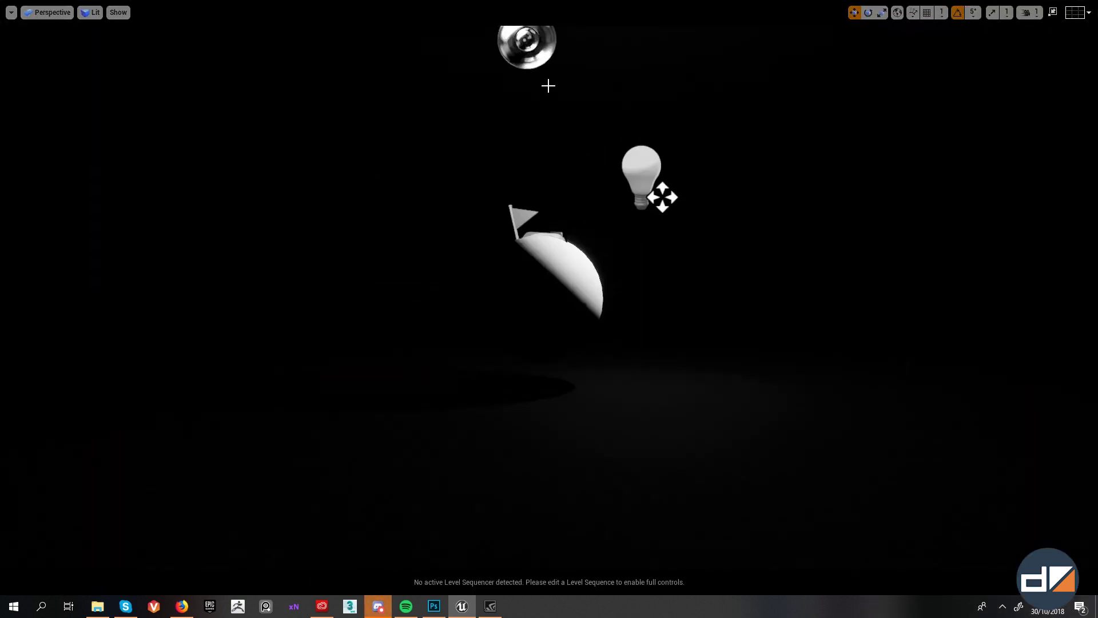
pyautogui.scroll(5, 697, 412)
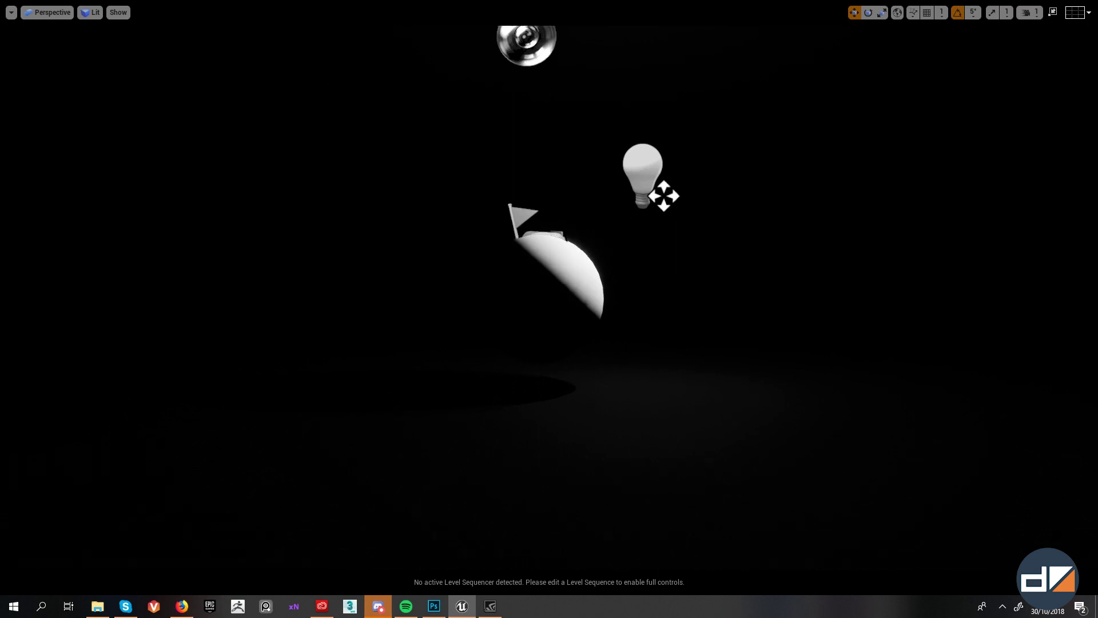
pyautogui.scroll(-7, 697, 412)
pyautogui.scroll(2, 634, 226)
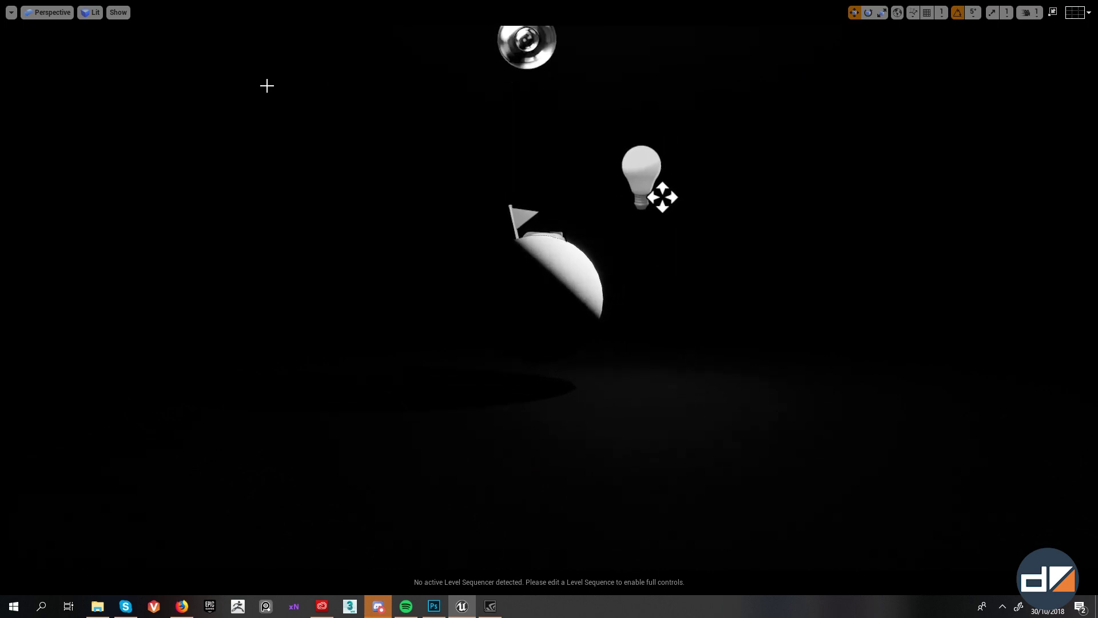
# Step: Set the perspective viewport's horizontal field of view to 28
pyautogui.click(52, 16)
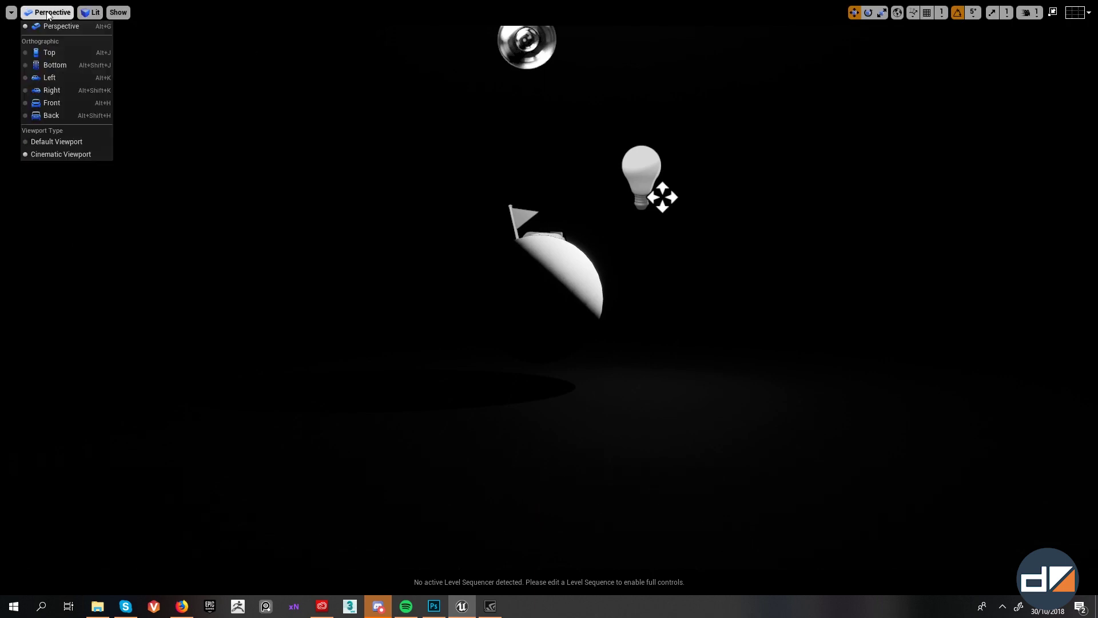
pyautogui.moveTo(11, 12)
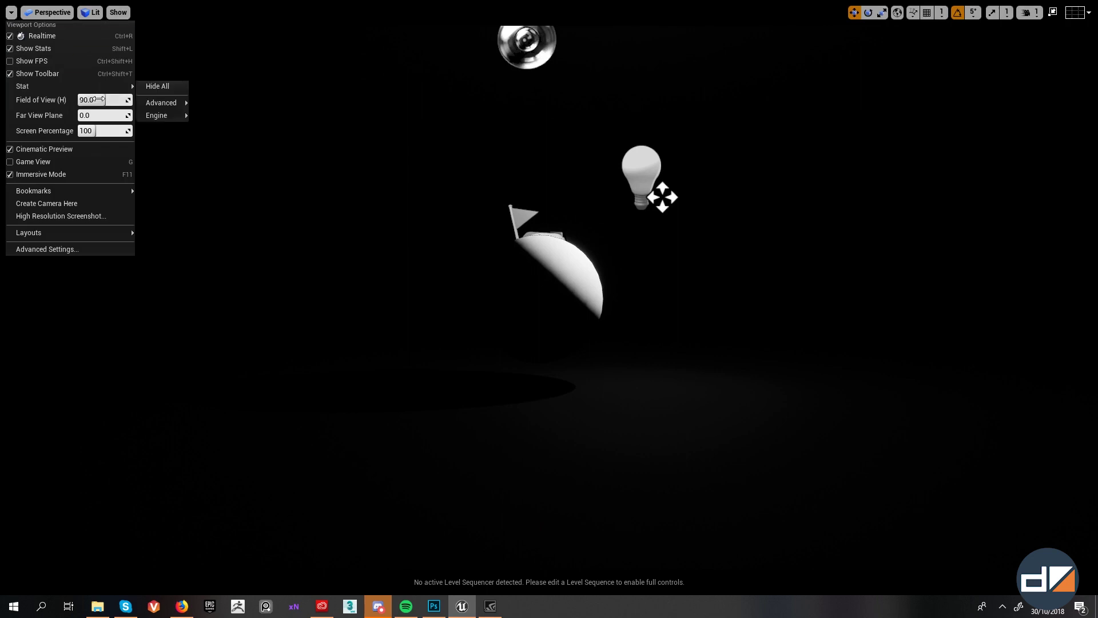
pyautogui.click(15, 17)
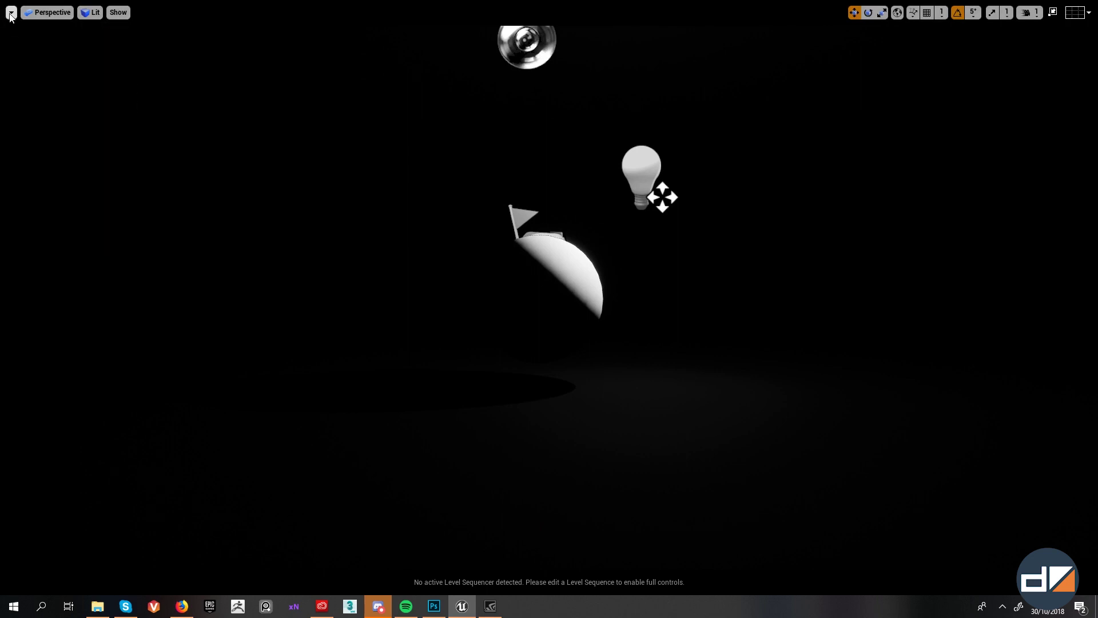
pyautogui.click(10, 15)
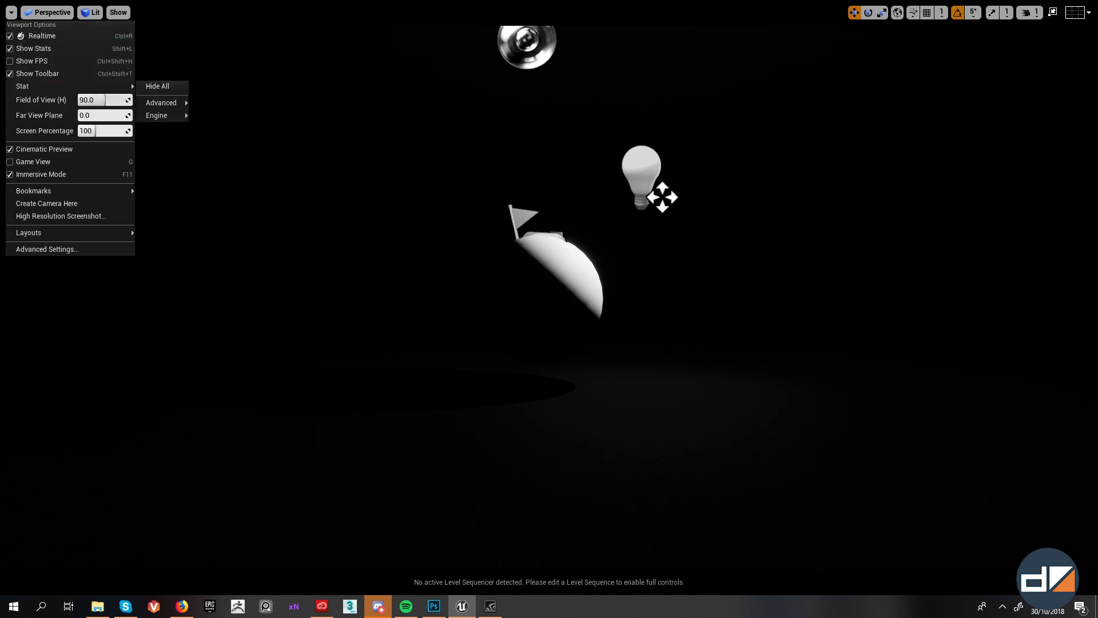
pyautogui.moveTo(105, 99); pyautogui.dragTo(104, 98)
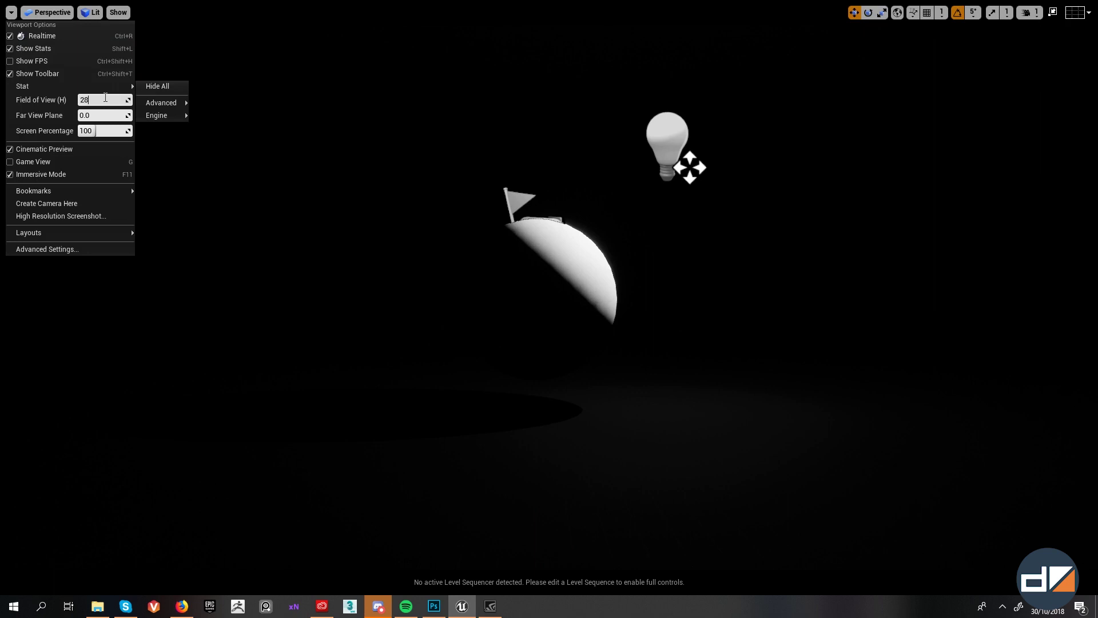
pyautogui.write('28')
pyautogui.press('Return')
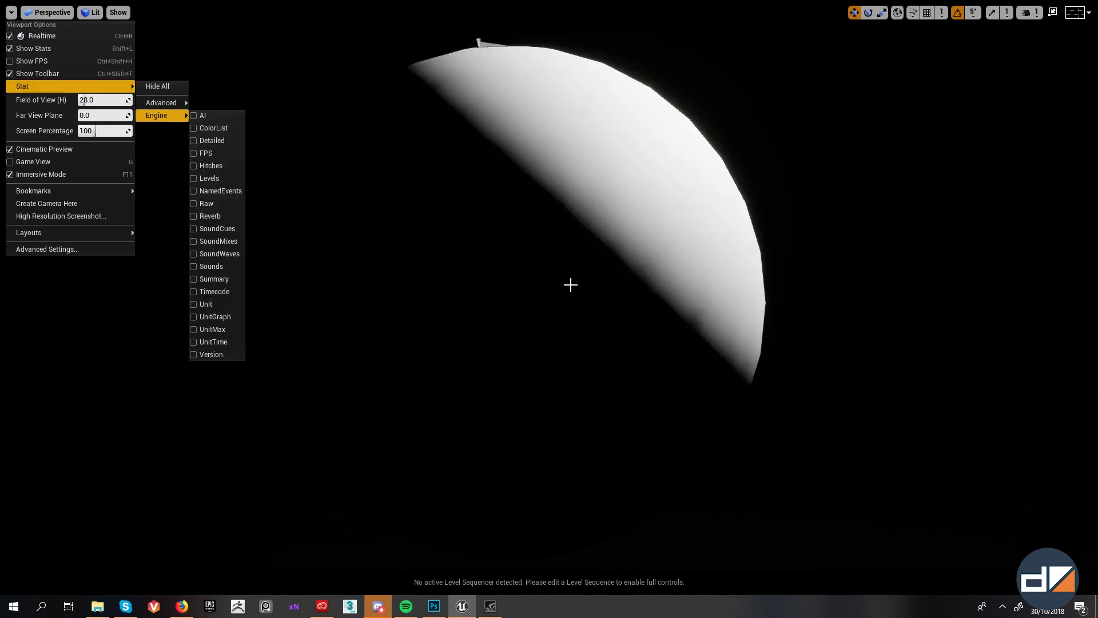
# Step: Examine the sphere and point light through the narrowed field of view by looking around the room
pyautogui.click(570, 284)
pyautogui.moveTo(593, 267); pyautogui.dragTo(593, 267, button='right')
pyautogui.moveTo(587, 371); pyautogui.dragTo(587, 441, button='right')
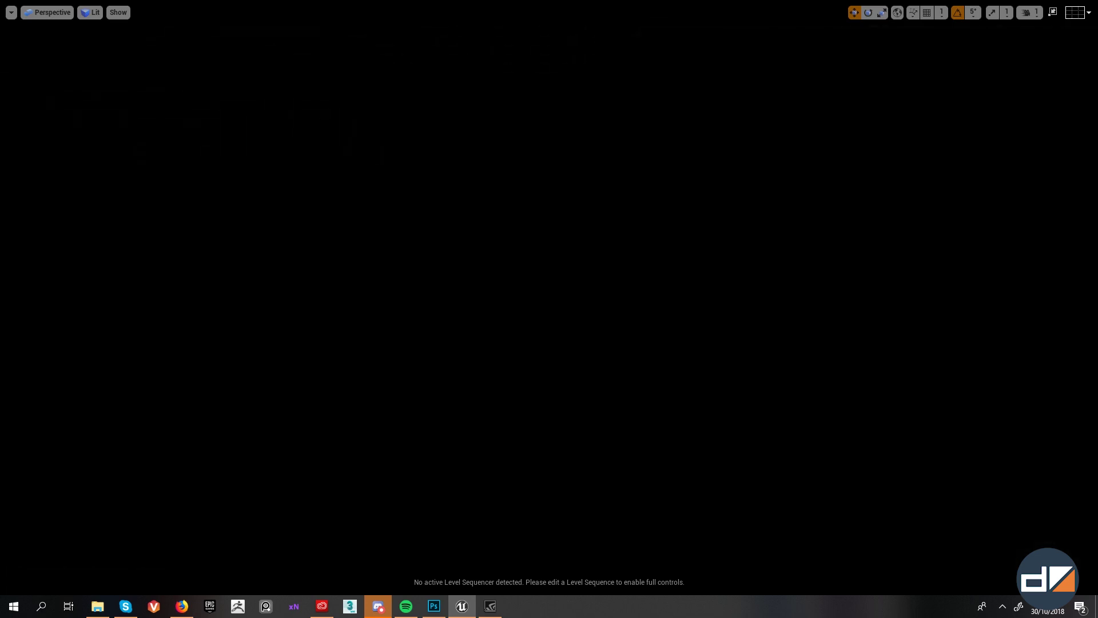
pyautogui.moveTo(587, 375); pyautogui.dragTo(585, 368, button='right')
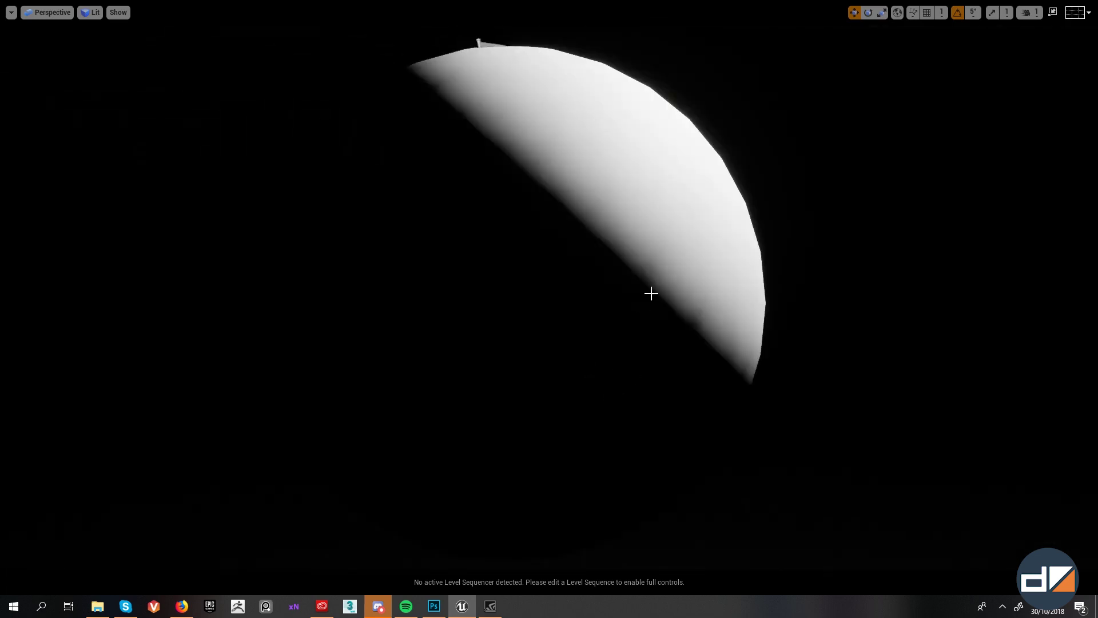
pyautogui.moveTo(651, 293); pyautogui.dragTo(749, 236, button='right')
# Step: Select the point light, leave immersive mode, and try an intensity of 160 before resetting it to the default 5000 candelas
pyautogui.click(836, 199)
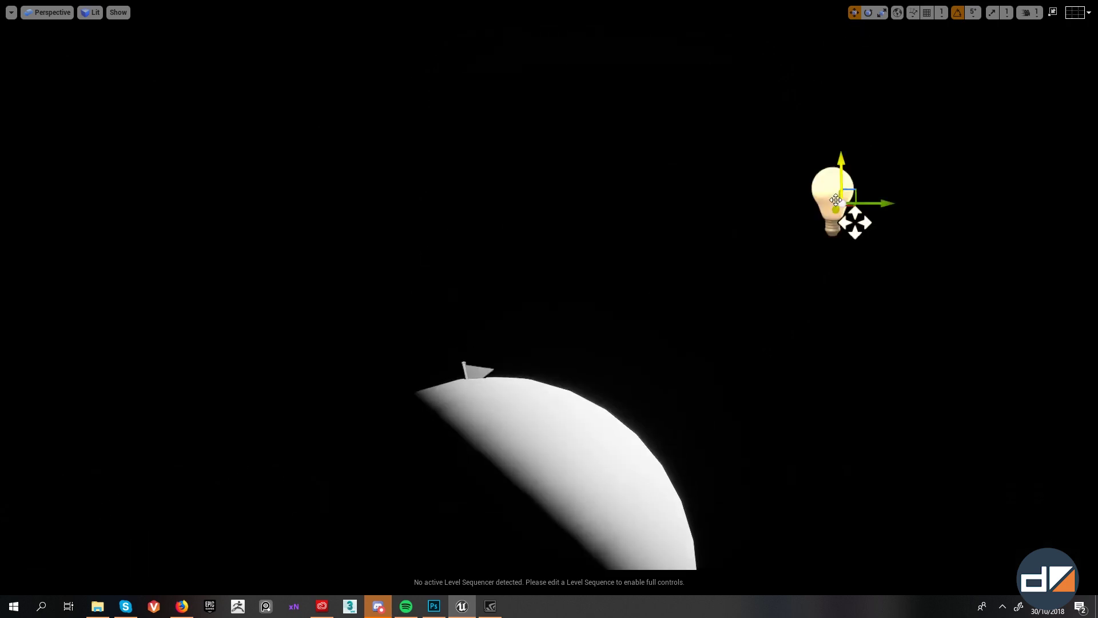
pyautogui.press('F11')
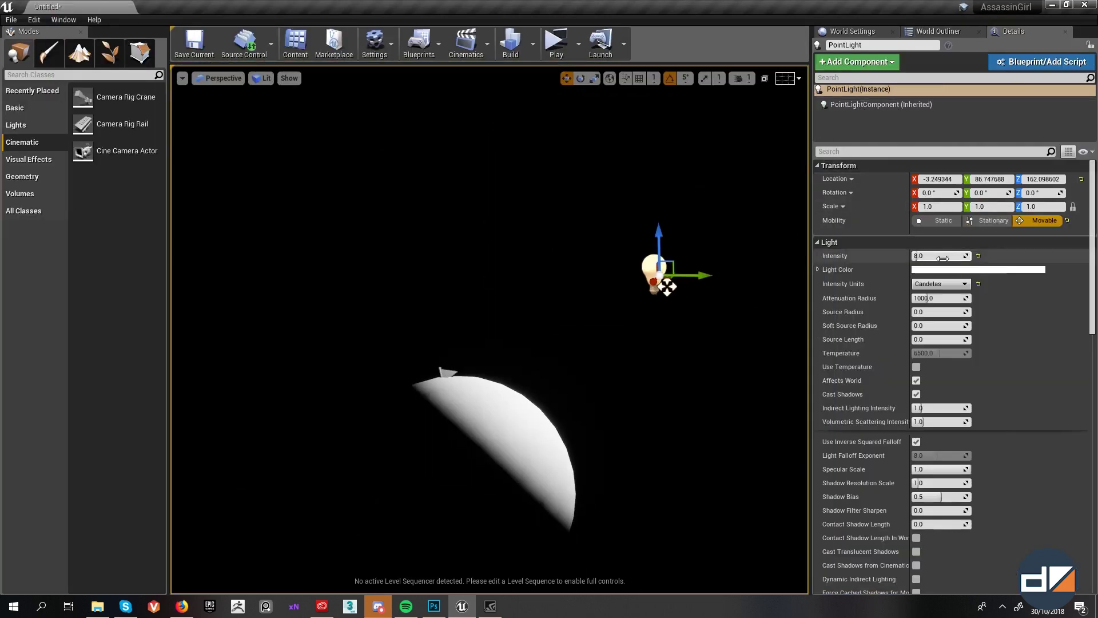
pyautogui.moveTo(941, 256); pyautogui.dragTo(996, 256)
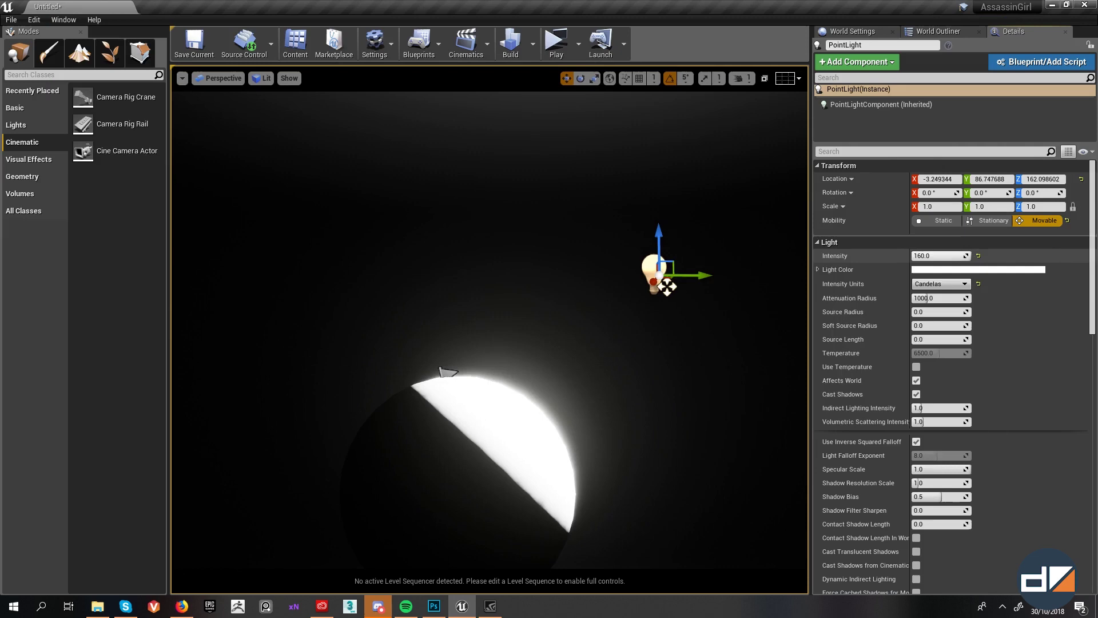
pyautogui.click(979, 257)
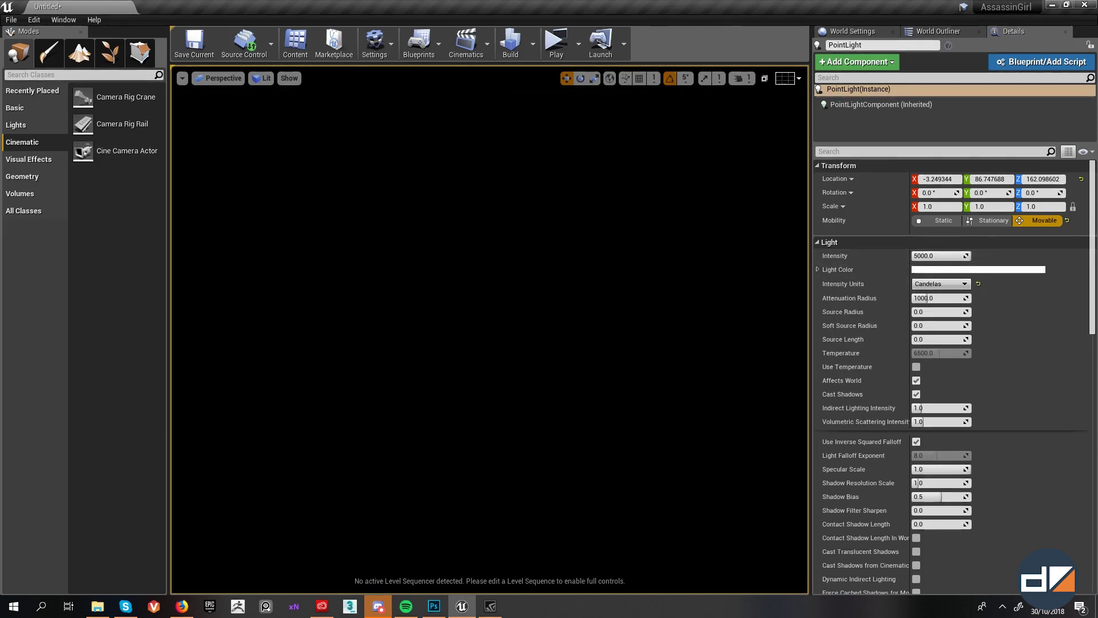
# Step: Scale the Render_Room_2 mesh to 20 on X, Y and Z
pyautogui.moveTo(490, 344); pyautogui.dragTo(558, 296, button='right')
pyautogui.click(345, 245)
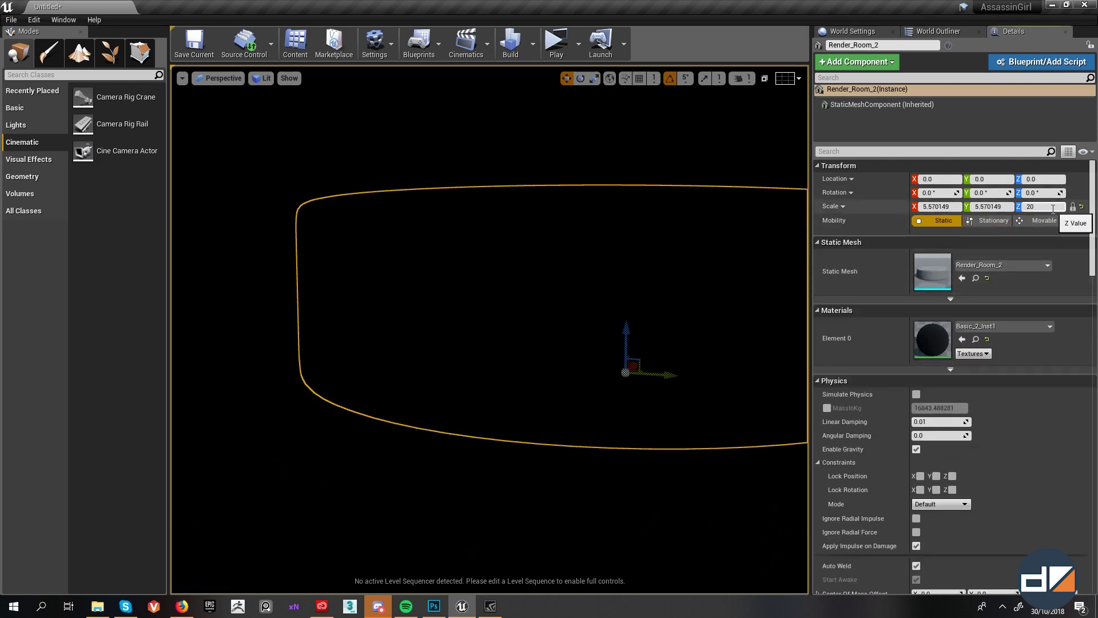
pyautogui.press('Return')
pyautogui.press('f')
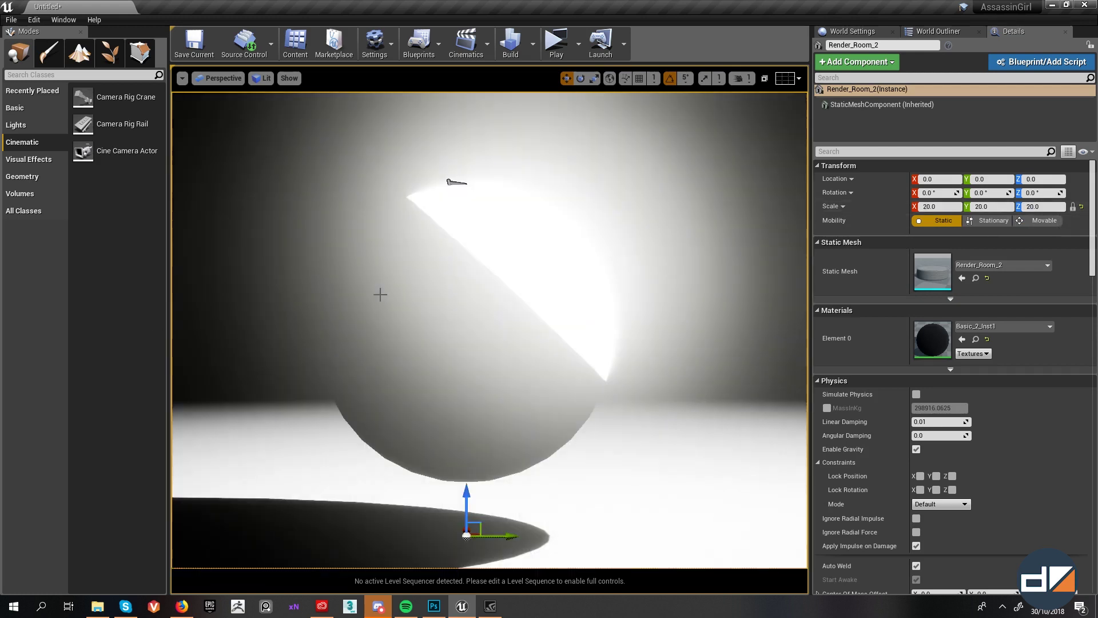
# Step: Set the perspective viewport's horizontal field of view to 50 and reframe the sphere and point light
pyautogui.moveTo(470, 355); pyautogui.dragTo(524, 305, button='right')
pyautogui.scroll(-5, 529, 350)
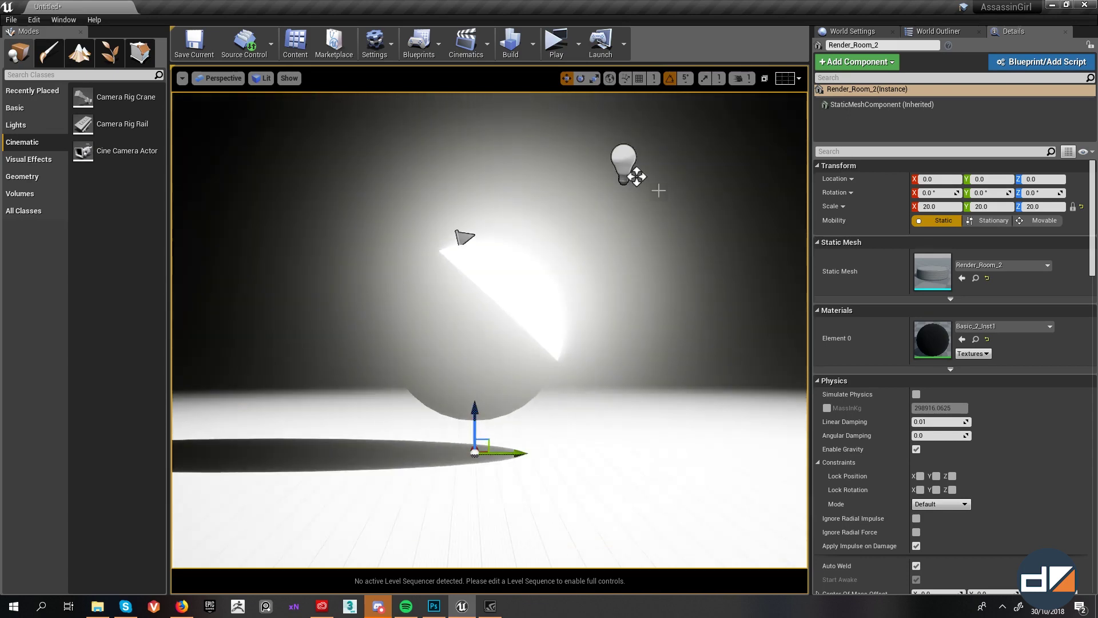
pyautogui.click(182, 78)
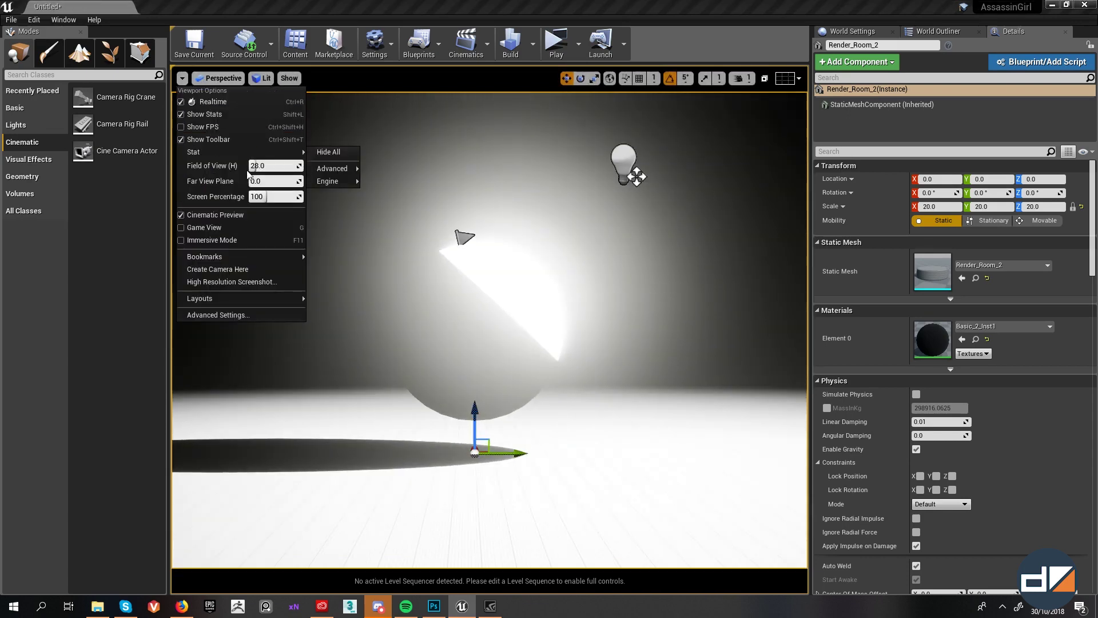
pyautogui.moveTo(258, 166); pyautogui.dragTo(262, 167)
pyautogui.click(260, 168)
pyautogui.write('5')
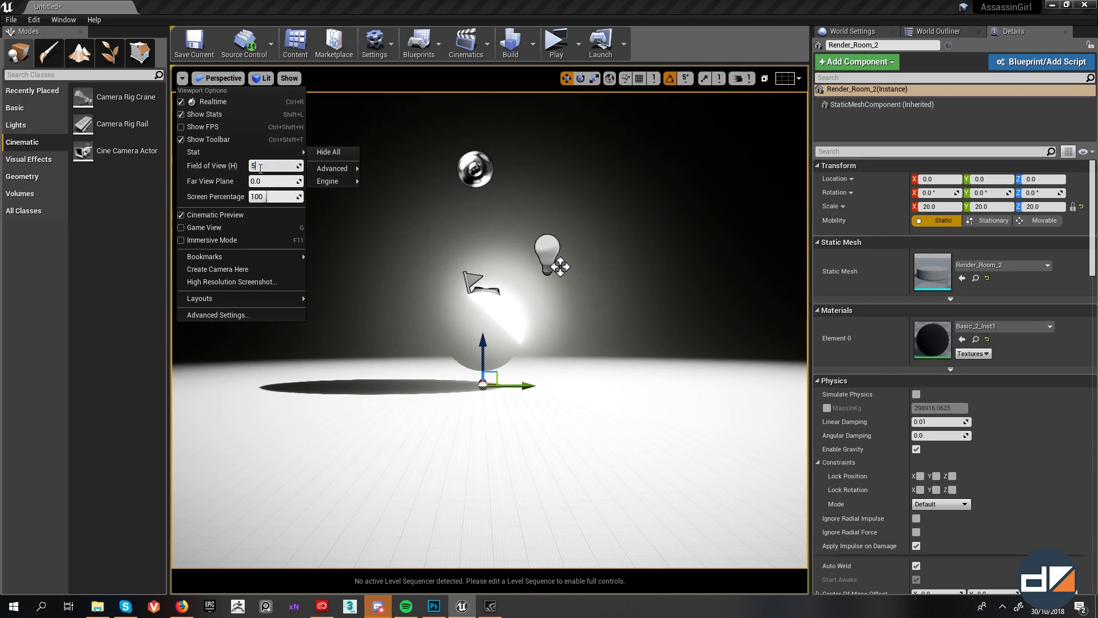
pyautogui.write('0')
pyautogui.press('Return')
pyautogui.moveTo(632, 309); pyautogui.dragTo(613, 254, button='right')
pyautogui.press('w')
pyautogui.press('s')
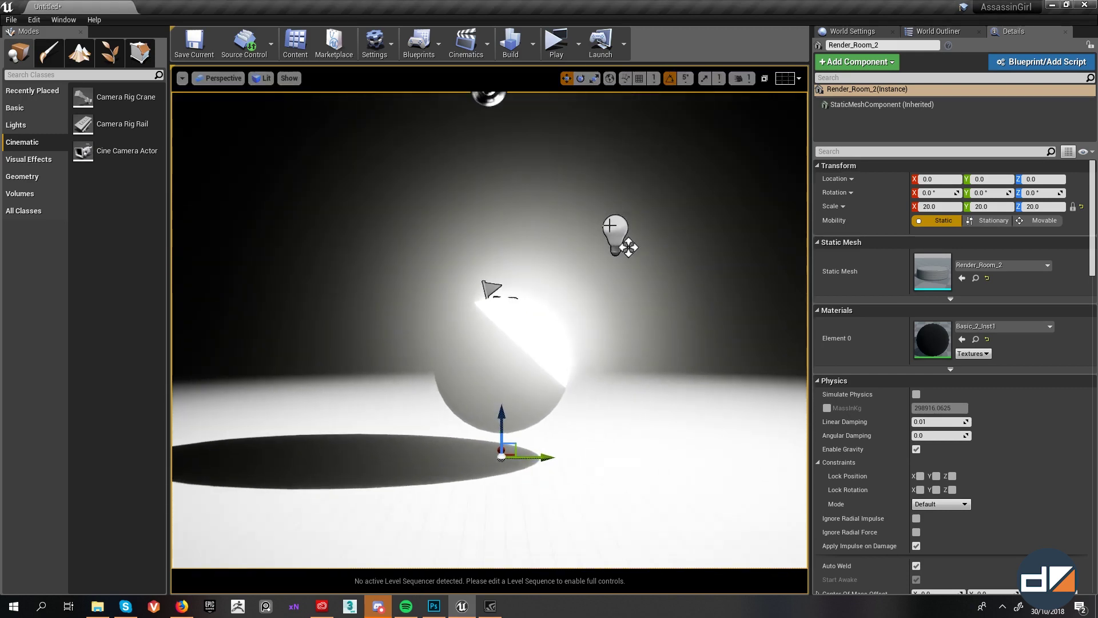
# Step: Move the point light up and away from the sphere to about X 125, Y 193, Z 289
pyautogui.click(629, 248)
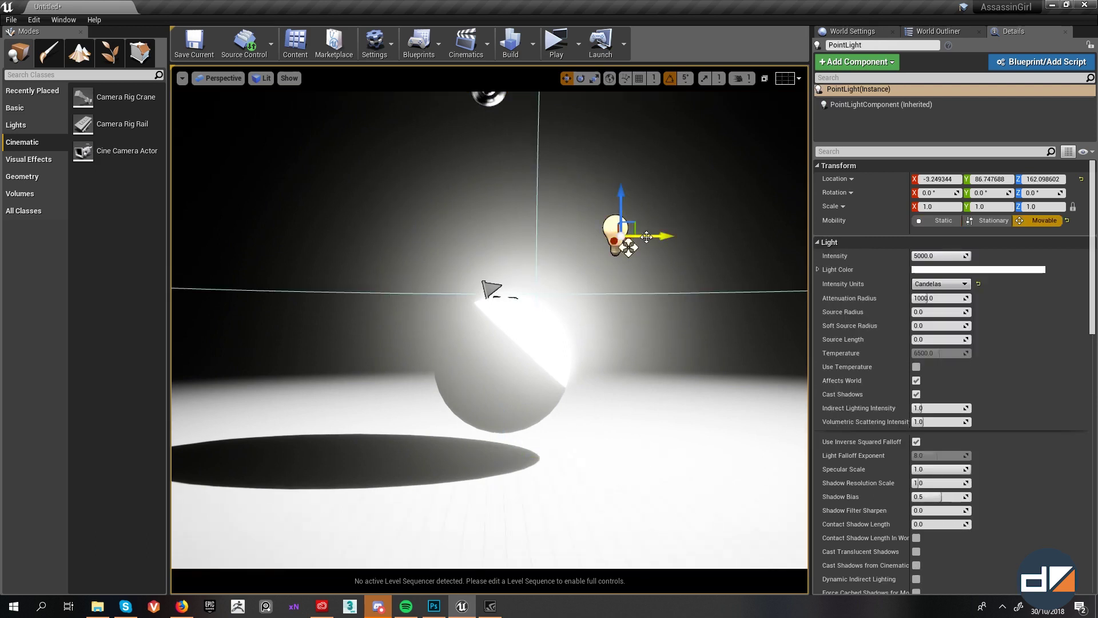
pyautogui.moveTo(646, 236); pyautogui.dragTo(726, 210)
pyautogui.moveTo(711, 135); pyautogui.dragTo(448, 119)
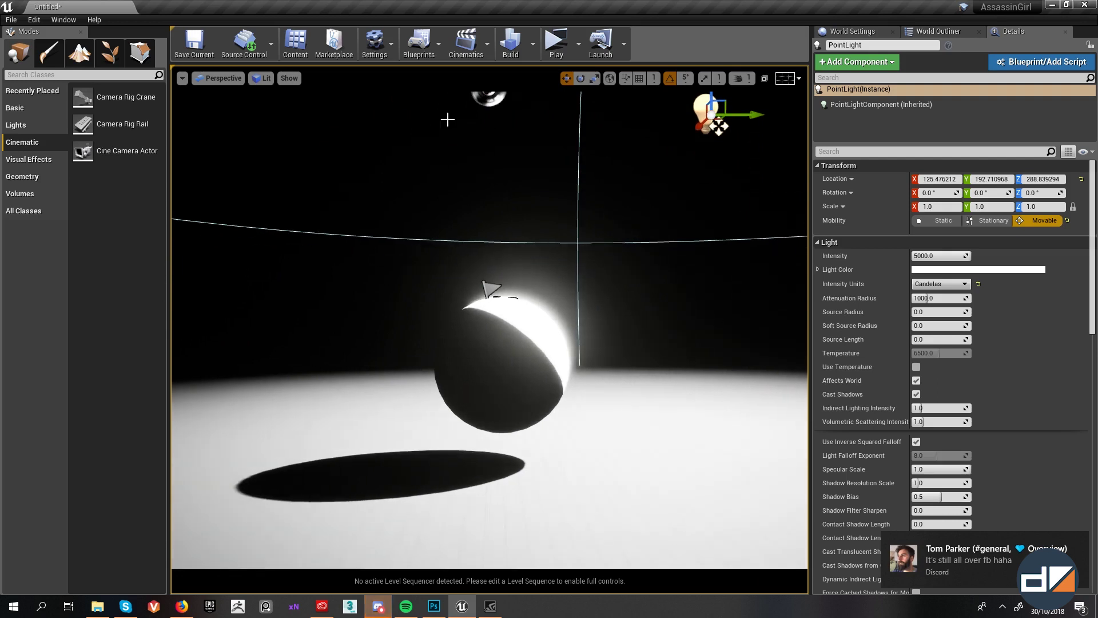
# Step: Replace the selected point light with a spot light
pyautogui.click(12, 128)
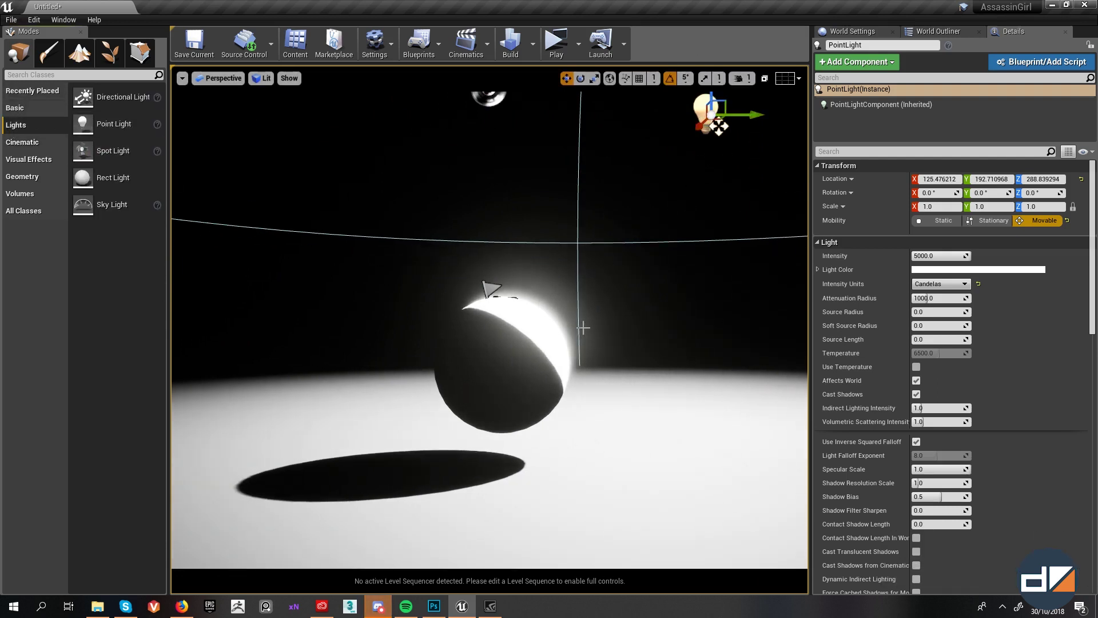
pyautogui.moveTo(583, 327); pyautogui.dragTo(778, 81, button='right')
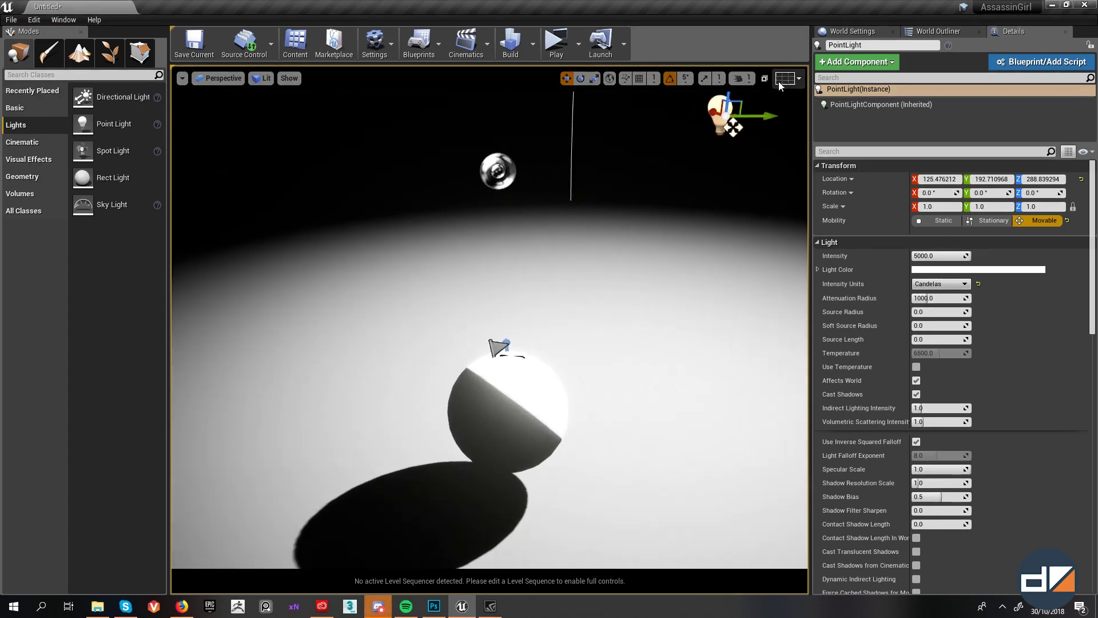
pyautogui.rightClick(716, 107)
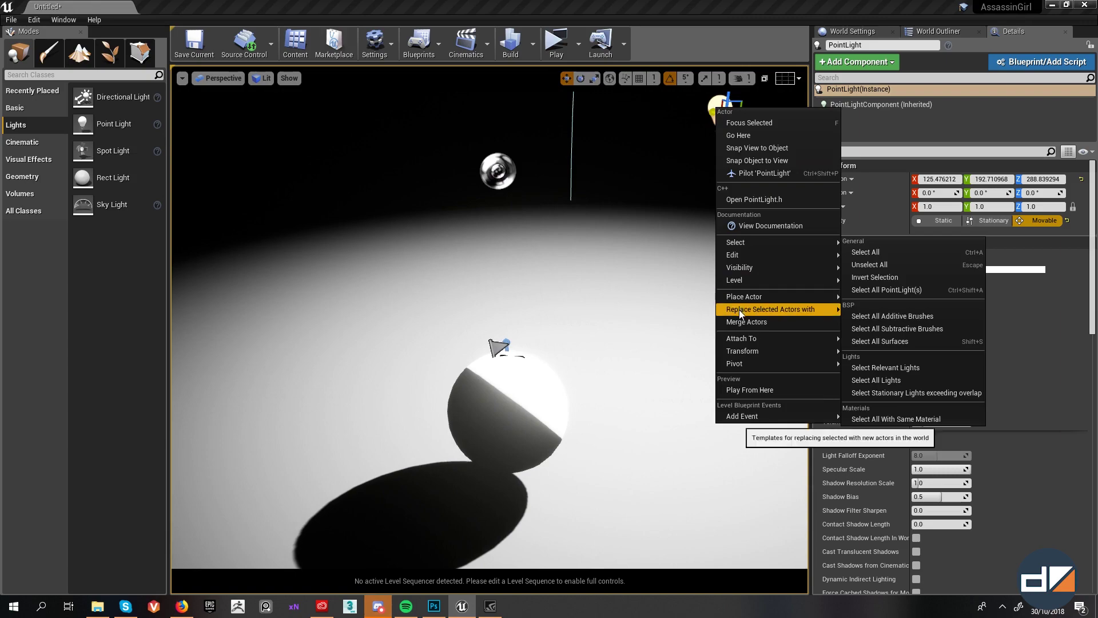
pyautogui.moveTo(739, 314)
pyautogui.click(873, 431)
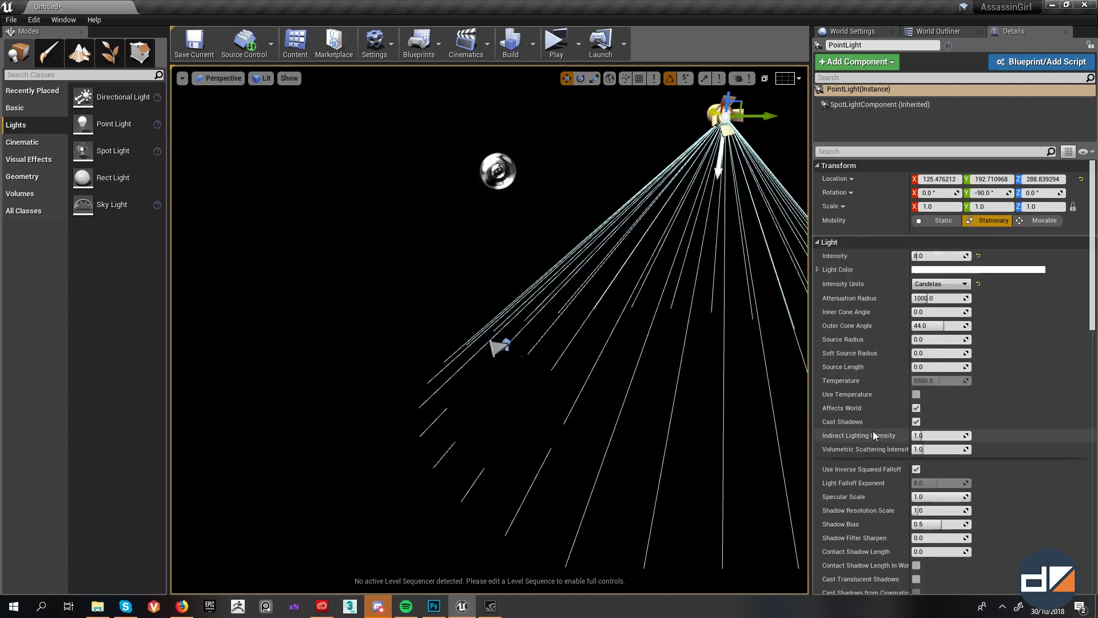
# Step: Move the spot light to about X -168, Y -4 and tilt it to a Y rotation of about -60 degrees
pyautogui.moveTo(764, 110); pyautogui.dragTo(539, 108)
pyautogui.moveTo(508, 212); pyautogui.dragTo(487, 213, button='right')
pyautogui.moveTo(464, 195); pyautogui.dragTo(650, 254)
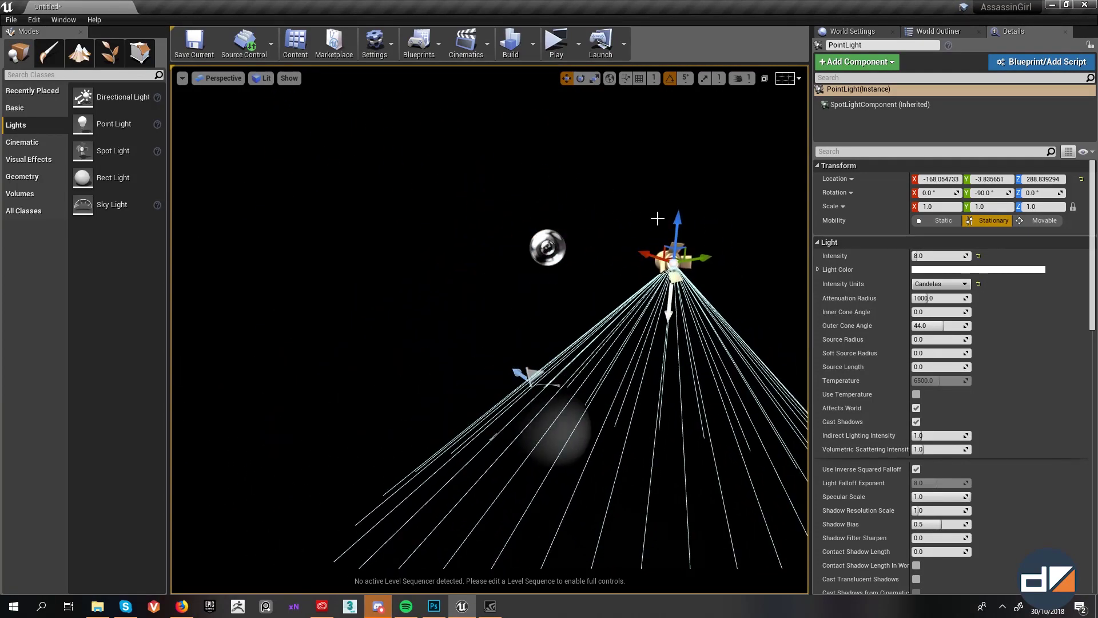
pyautogui.press('e')
pyautogui.moveTo(706, 225)
pyautogui.mouseDown()
pyautogui.moveTo(732, 270)
pyautogui.moveTo(695, 207)
pyautogui.mouseUp()
pyautogui.moveTo(601, 286); pyautogui.dragTo(517, 153, button='right')
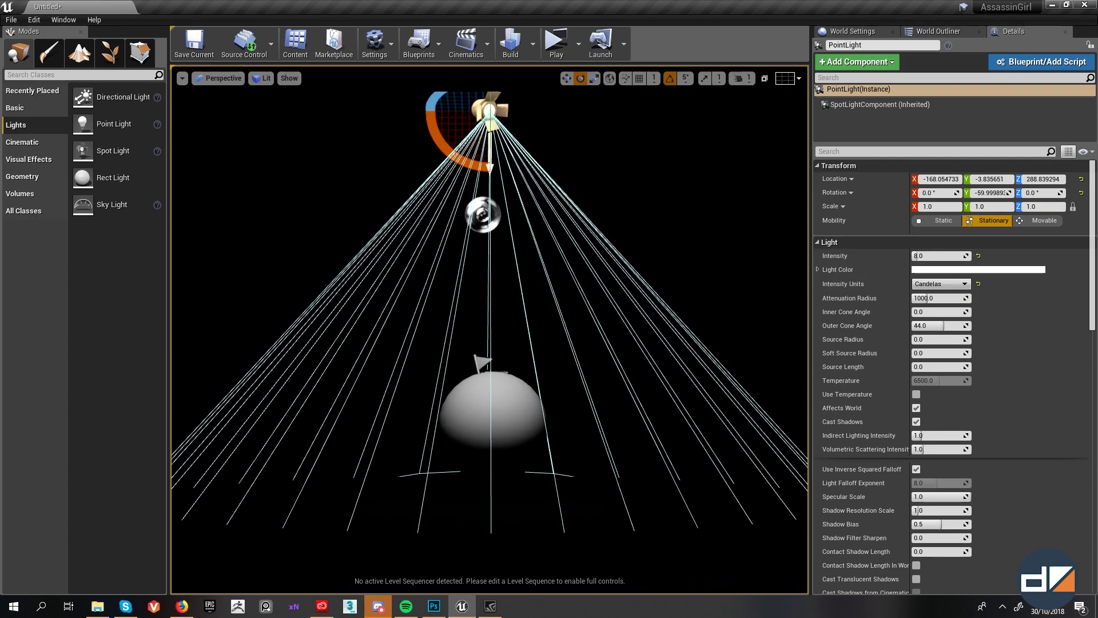
pyautogui.moveTo(744, 222)
pyautogui.mouseDown(button='right')
pyautogui.moveTo(742, 280)
pyautogui.moveTo(744, 222)
pyautogui.mouseUp(button='right')
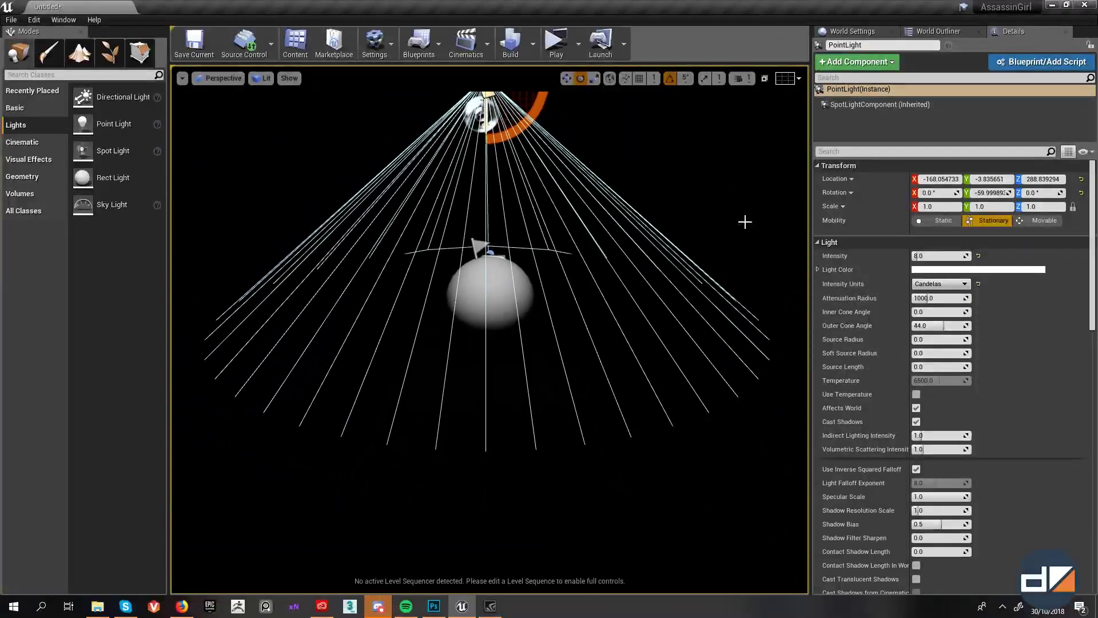
# Step: Set the spot light's intensity to about 12.7 candelas, then try another attenuation radius and undo it
pyautogui.scroll(-1, 833, 247)
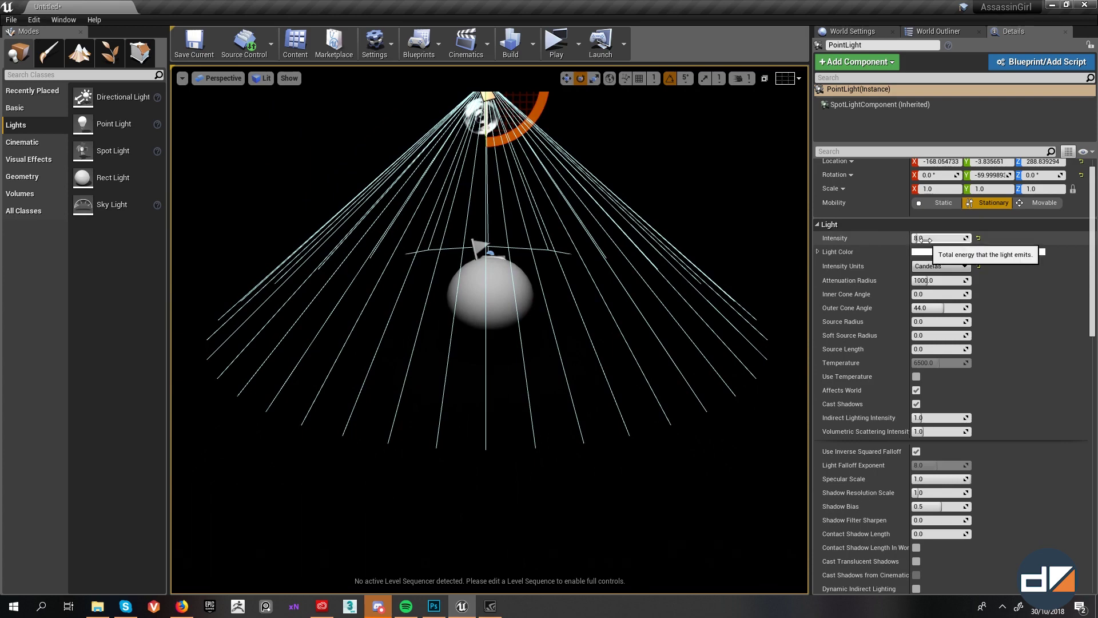
pyautogui.moveTo(919, 240)
pyautogui.mouseDown()
pyautogui.moveTo(944, 240)
pyautogui.moveTo(912, 241)
pyautogui.moveTo(927, 241)
pyautogui.mouseUp()
pyautogui.moveTo(928, 280); pyautogui.dragTo(924, 280)
pyautogui.hotkey('ctrl', 'z')
# Step: Try a light red color with about 0.77 saturation on the spot light and cancel it
pyautogui.click(962, 254)
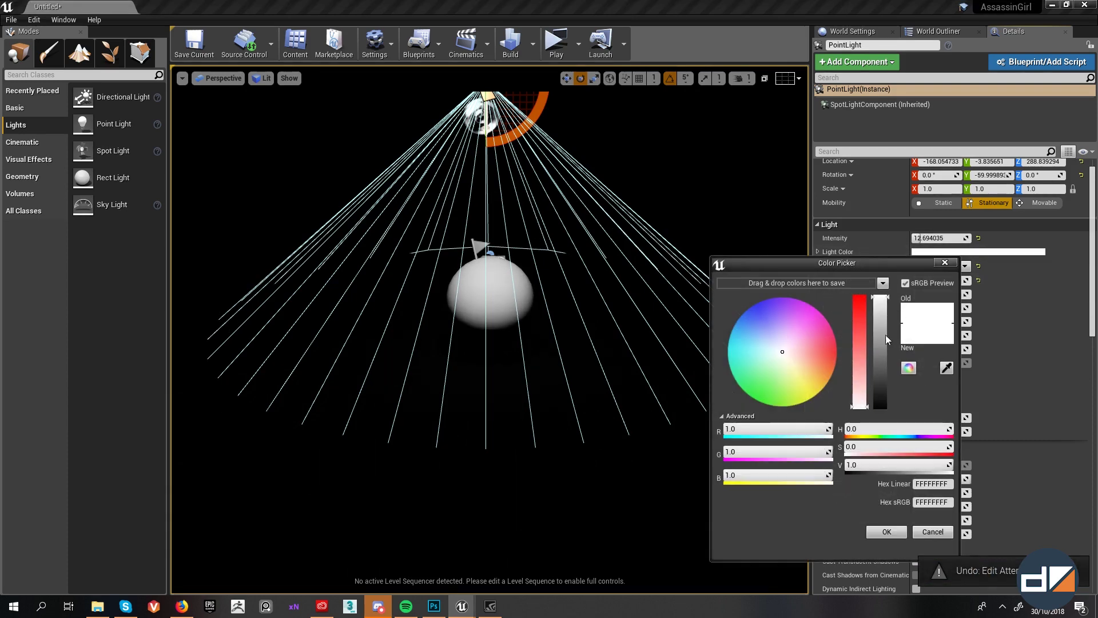
pyautogui.moveTo(859, 352); pyautogui.dragTo(860, 322)
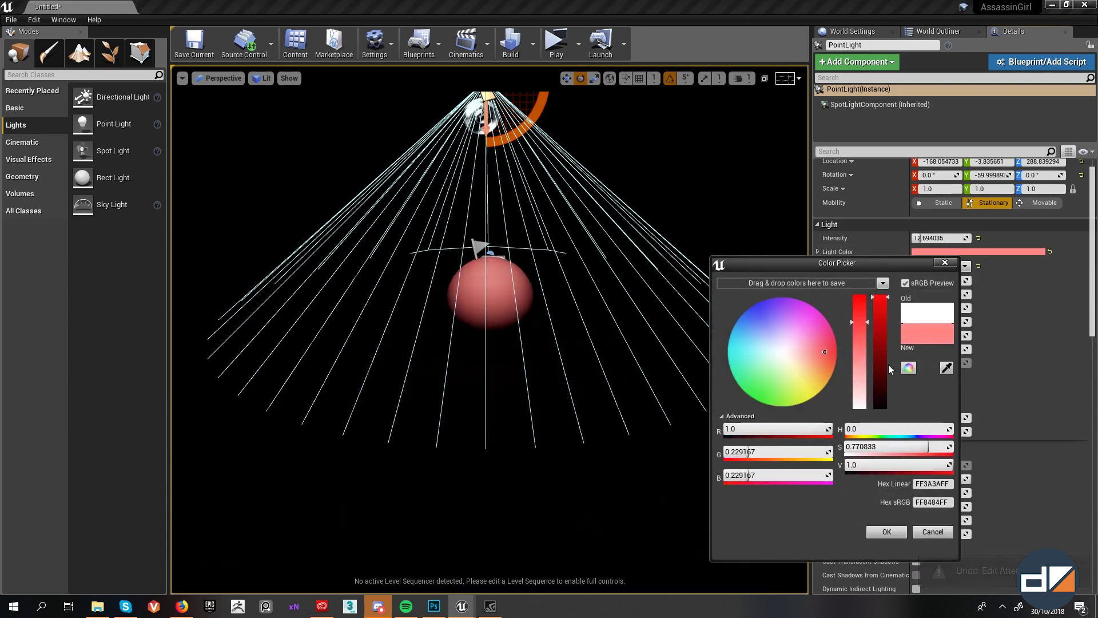
pyautogui.click(935, 533)
# Step: Set the spot light's inner cone angle to about 29.6 degrees and outer cone angle to about 47.6 degrees
pyautogui.moveTo(641, 257)
pyautogui.mouseDown(button='right')
pyautogui.moveTo(641, 220)
pyautogui.moveTo(649, 246)
pyautogui.moveTo(647, 238)
pyautogui.mouseUp(button='right')
pyautogui.press('w')
pyautogui.press('s')
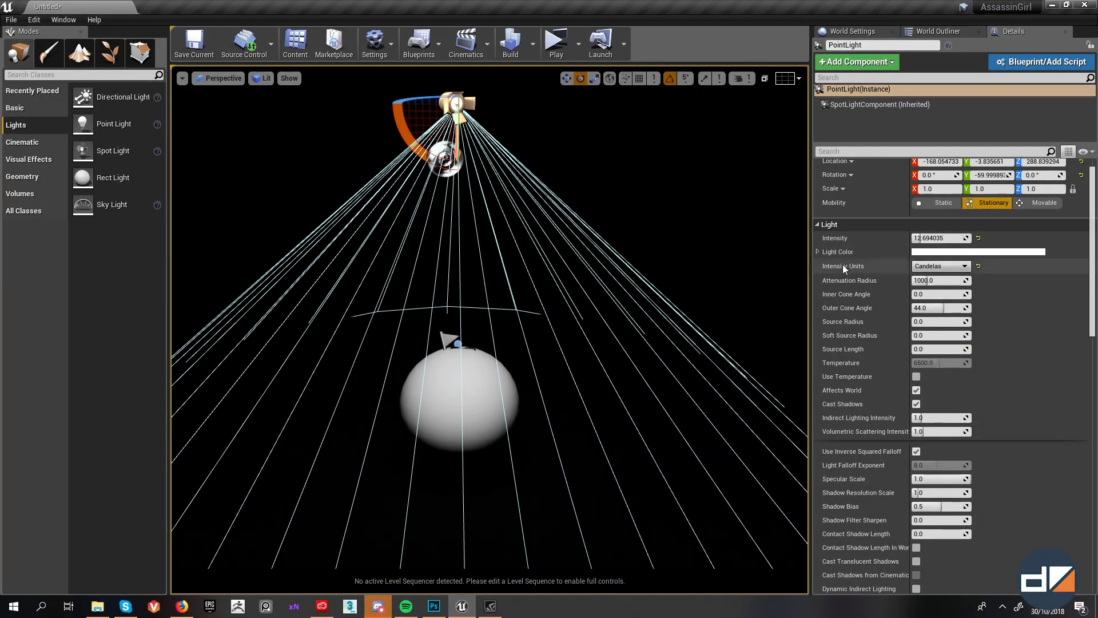
pyautogui.moveTo(626, 228); pyautogui.dragTo(618, 216, button='right')
pyautogui.press('s')
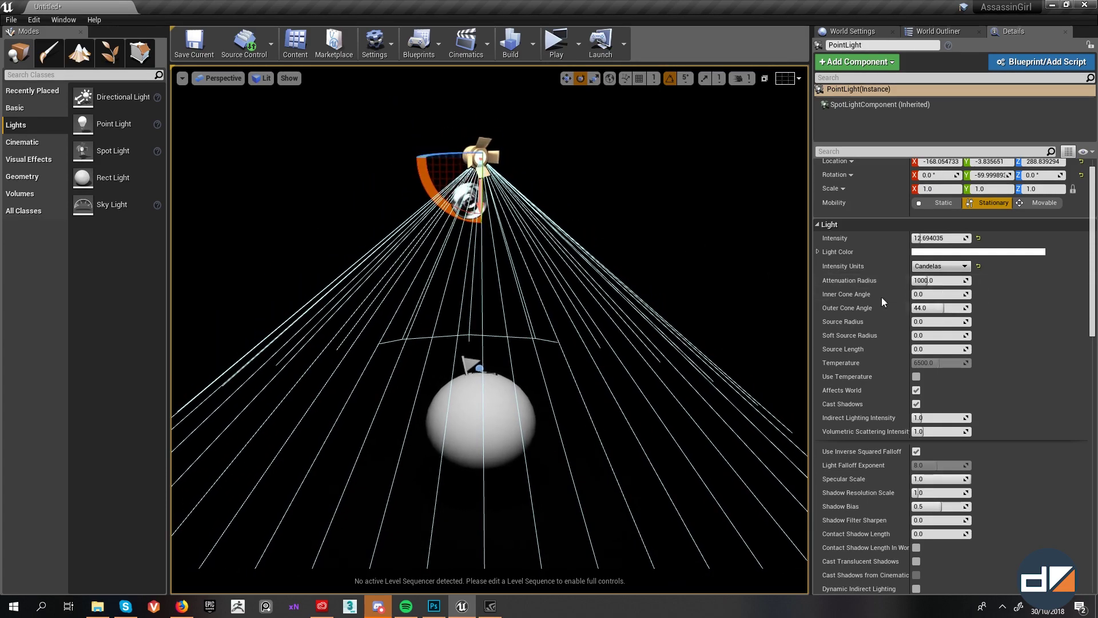
pyautogui.moveTo(927, 296); pyautogui.dragTo(954, 296)
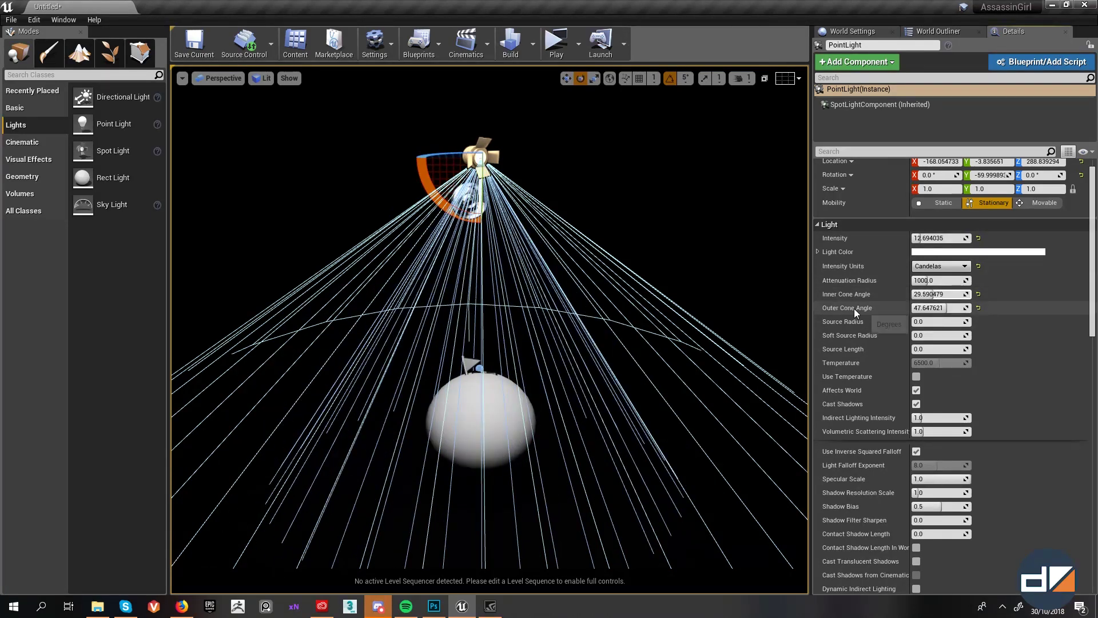
# Step: Raise the spot light's intensity to 160 candelas and set its inner and outer cone angles to about 24.3 and 65 degrees
pyautogui.moveTo(932, 241); pyautogui.dragTo(966, 239)
pyautogui.moveTo(808, 433); pyautogui.dragTo(800, 499, button='middle')
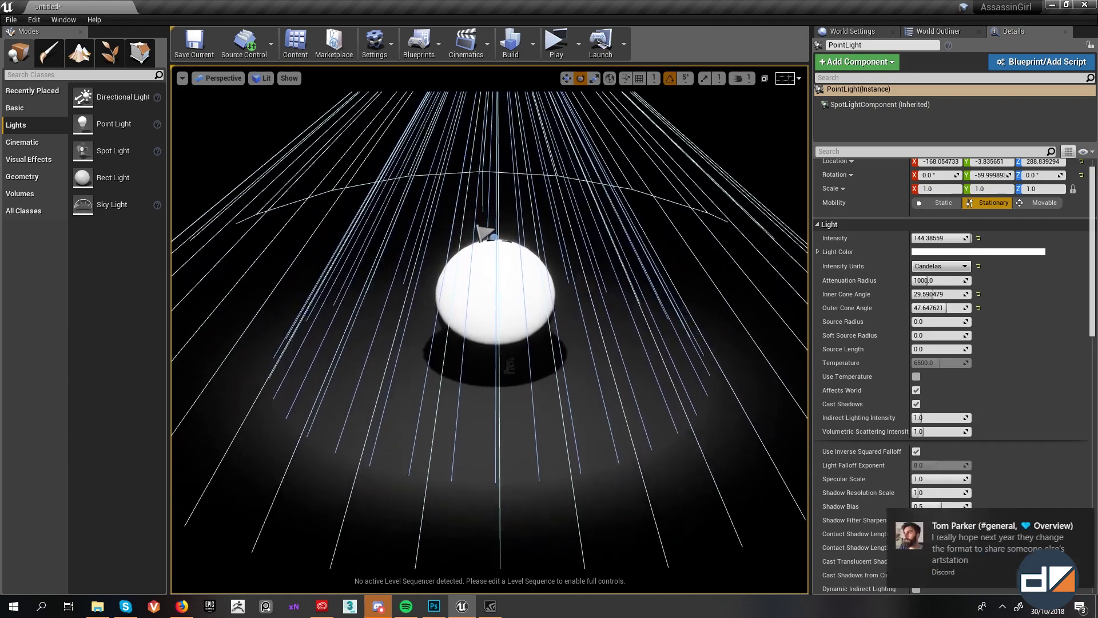
pyautogui.click(1079, 521)
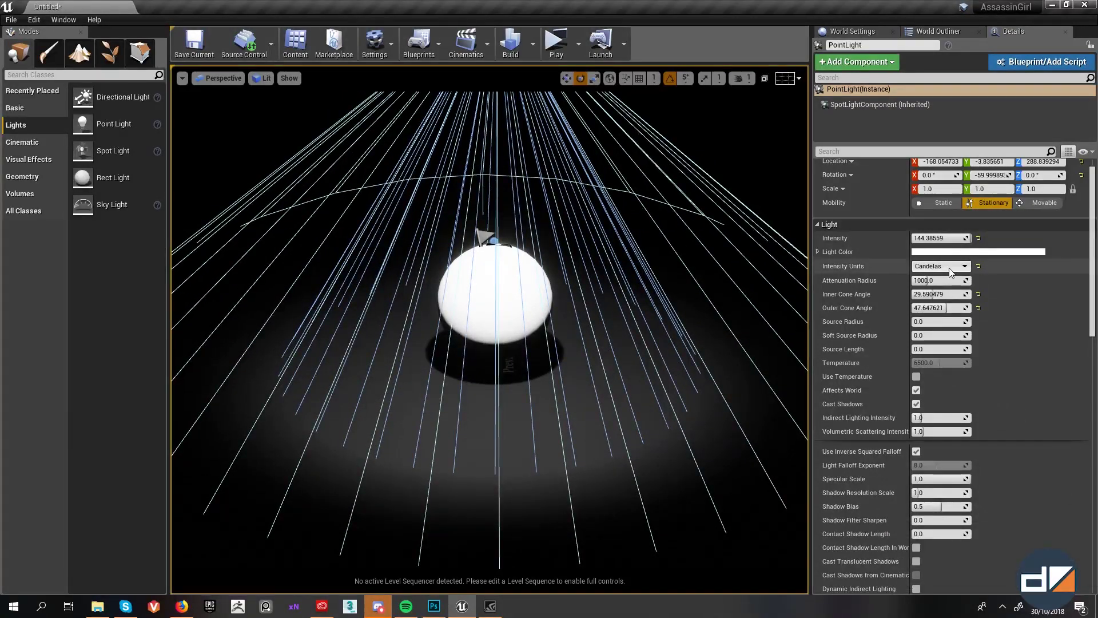
pyautogui.moveTo(933, 295)
pyautogui.mouseDown()
pyautogui.moveTo(958, 294)
pyautogui.moveTo(921, 295)
pyautogui.mouseUp()
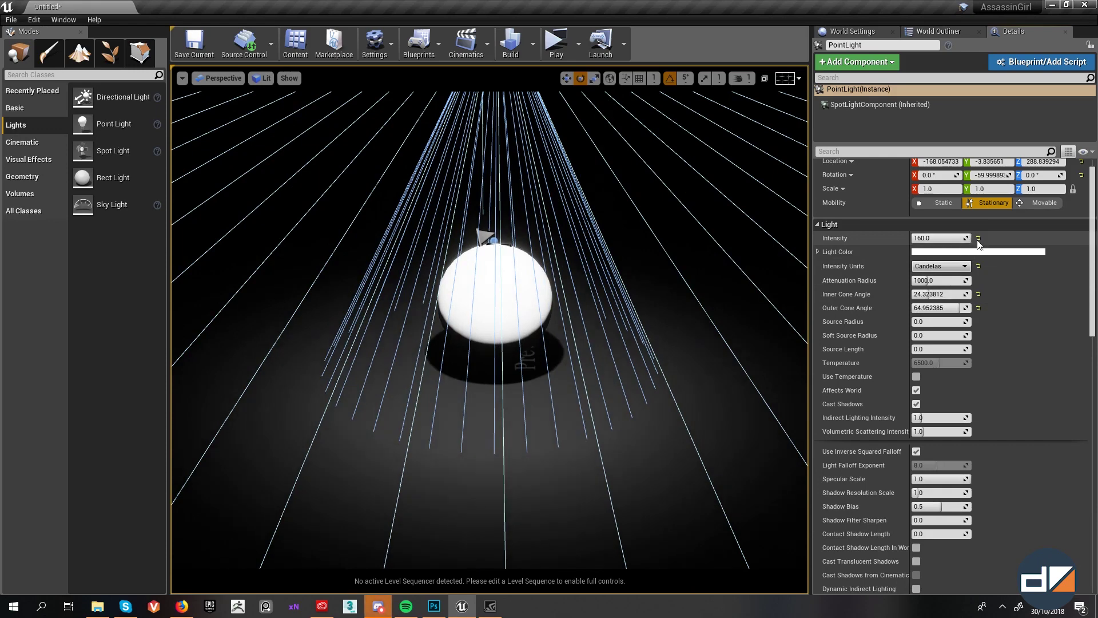
# Step: Try Unitless for the spot light, then set its intensity units to Lumens and its intensity to 1700
pyautogui.click(947, 266)
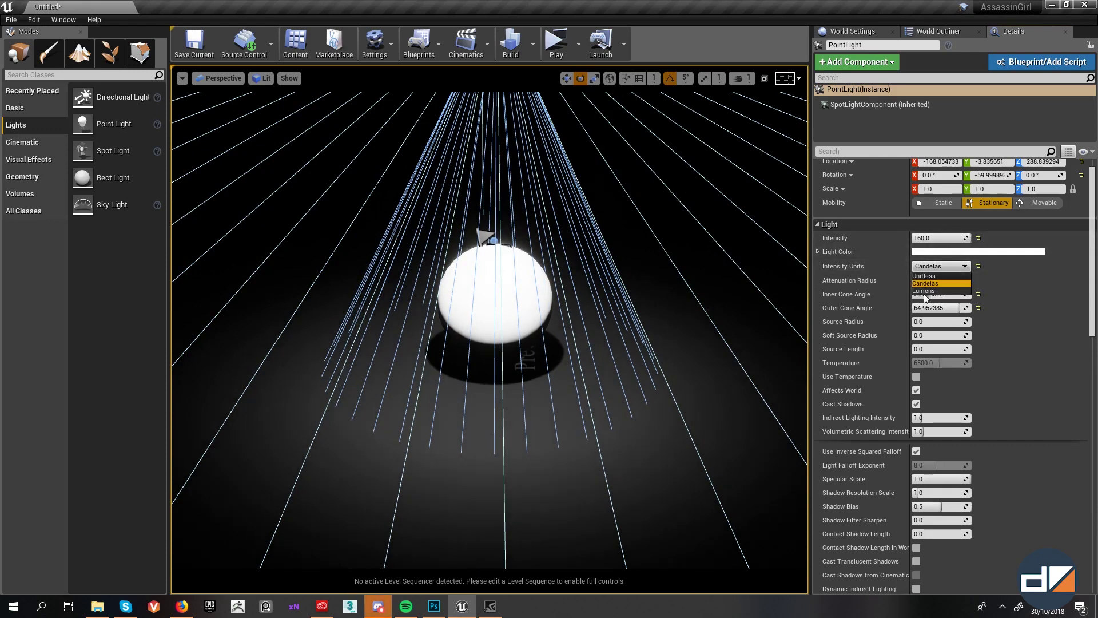
pyautogui.click(925, 275)
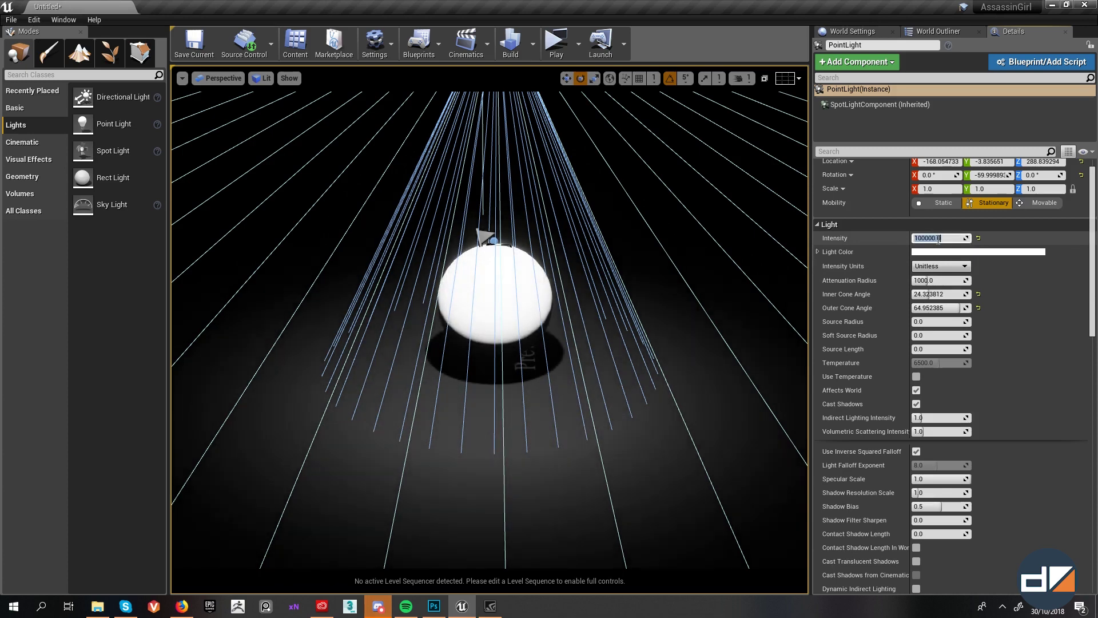
pyautogui.click(941, 266)
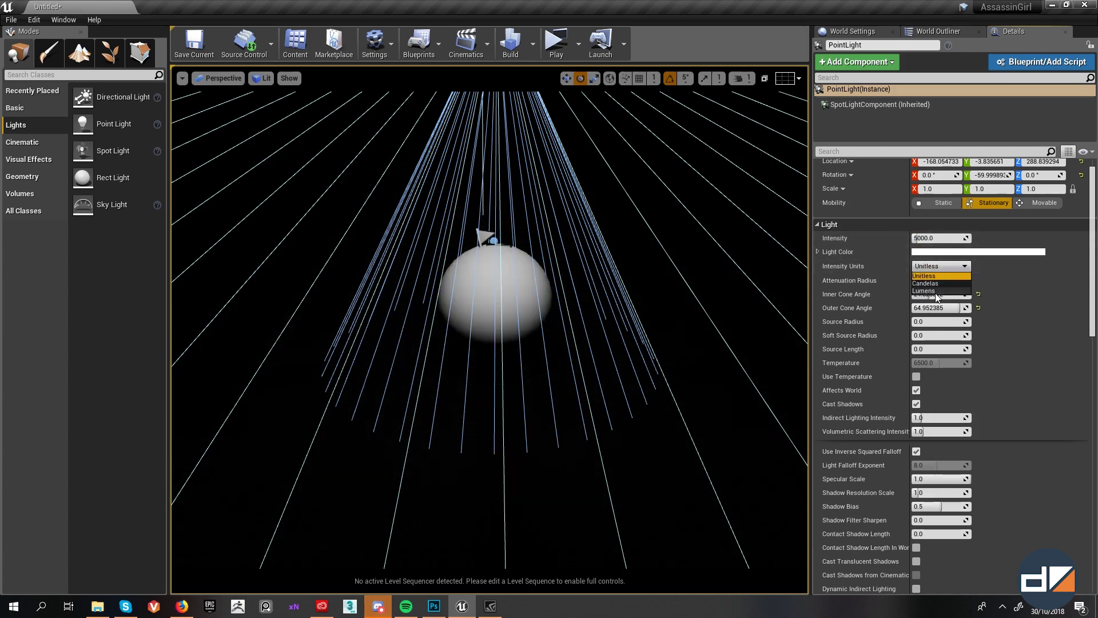
pyautogui.click(929, 294)
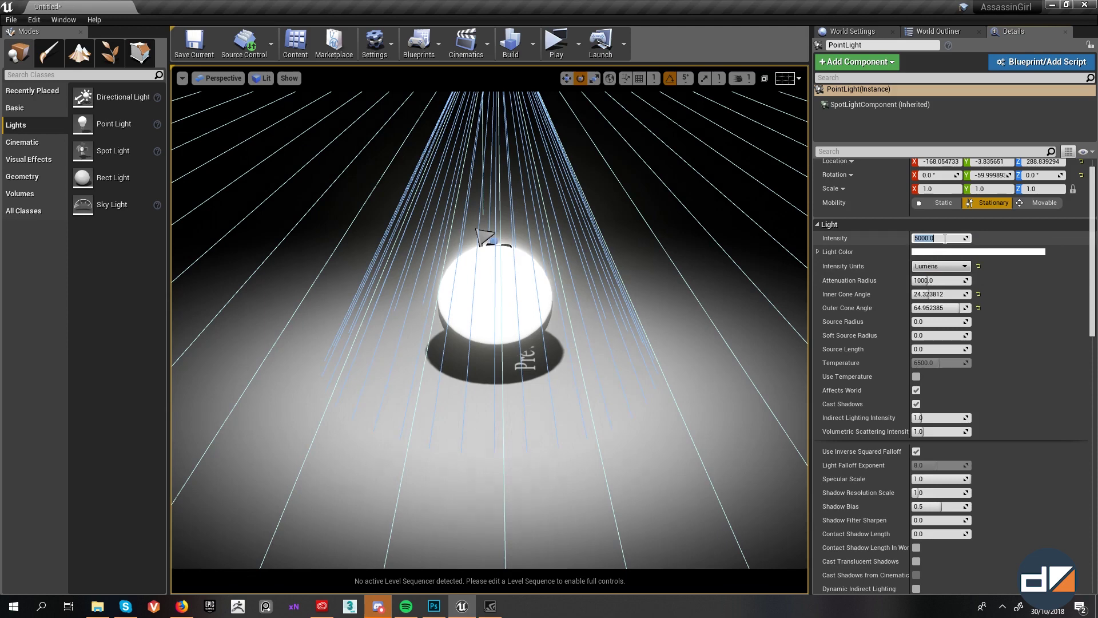
pyautogui.press('Return')
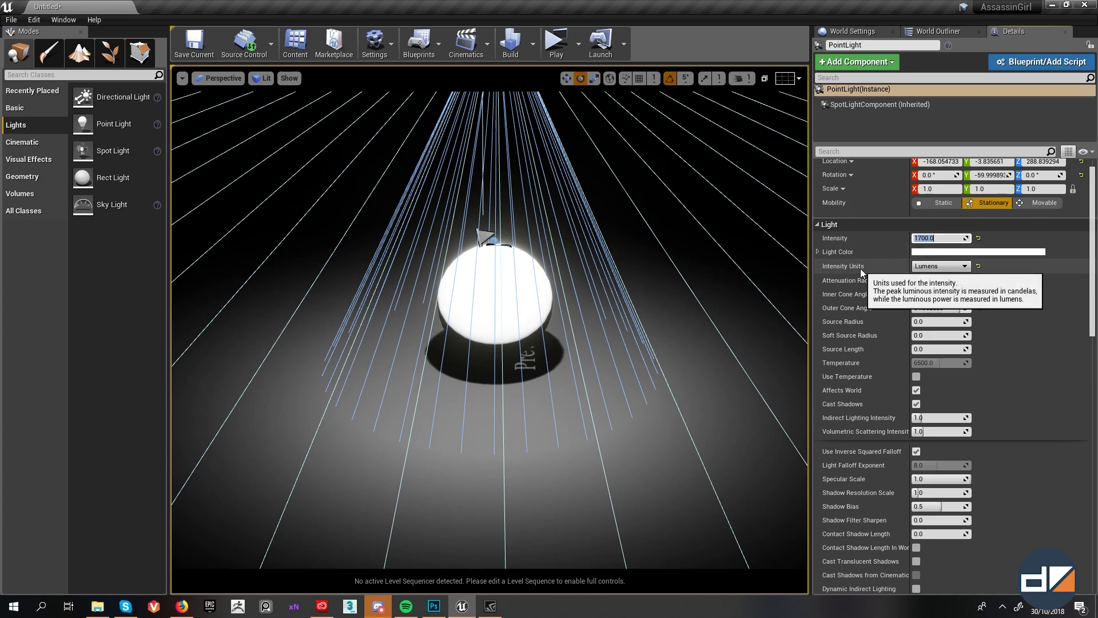
# Step: Lower the spot light toward the sphere to a height of about Z 221
pyautogui.moveTo(640, 311); pyautogui.dragTo(636, 266, button='right')
pyautogui.moveTo(562, 184); pyautogui.dragTo(564, 170, button='right')
pyautogui.press('r')
pyautogui.moveTo(526, 189); pyautogui.dragTo(524, 277)
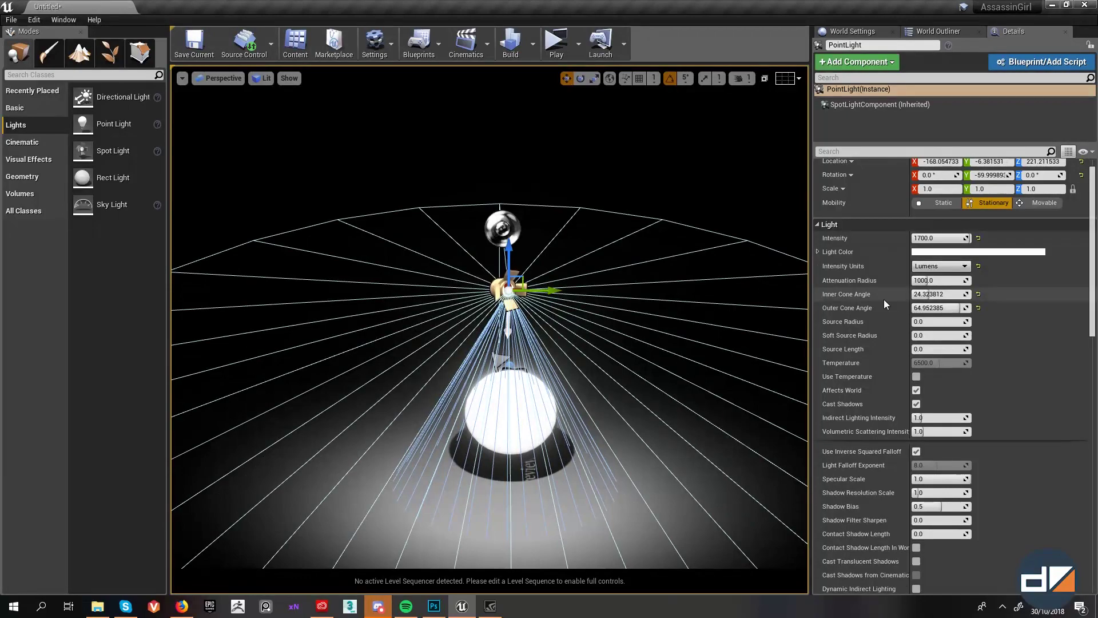
# Step: Try inner and outer cone angles of about 28.8 and 49.9 degrees, then match both at about 26.6 degrees
pyautogui.moveTo(930, 294); pyautogui.dragTo(951, 308)
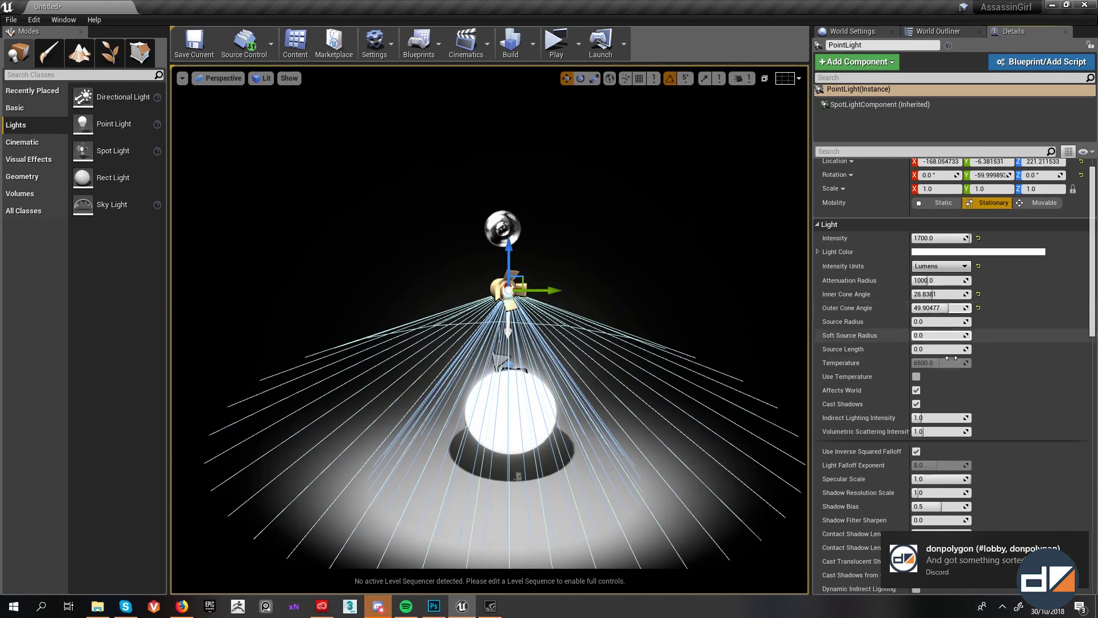
pyautogui.click(981, 557)
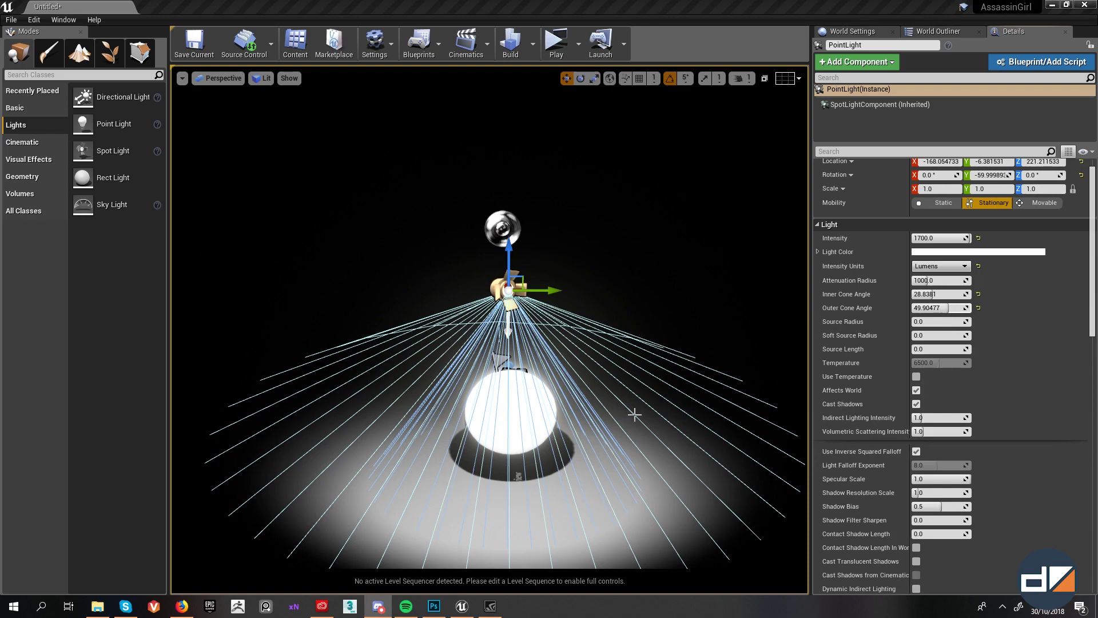
pyautogui.scroll(5, 560, 405)
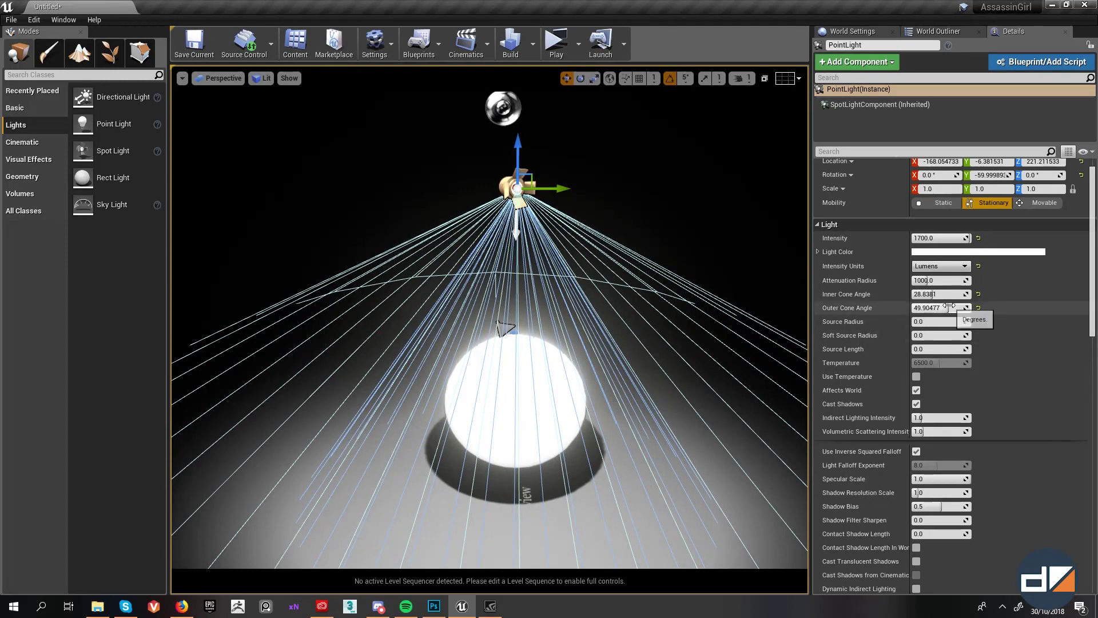
pyautogui.moveTo(941, 308); pyautogui.dragTo(946, 308)
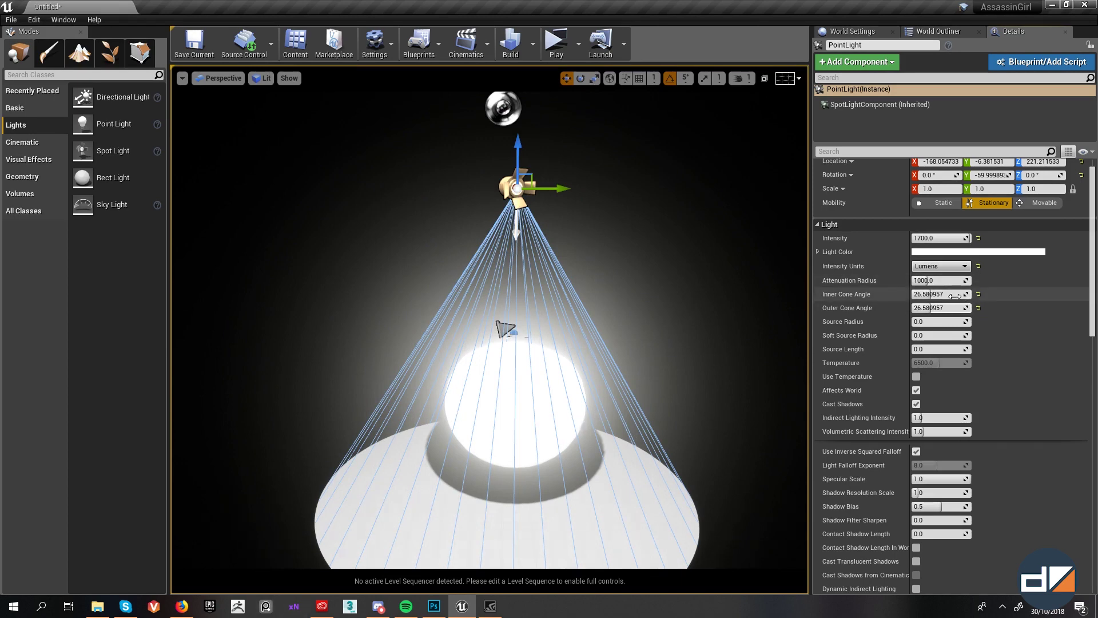
# Step: Reset the inner and outer cone angles to their defaults, then widen the outer cone angle to about 57.5 degrees
pyautogui.click(978, 308)
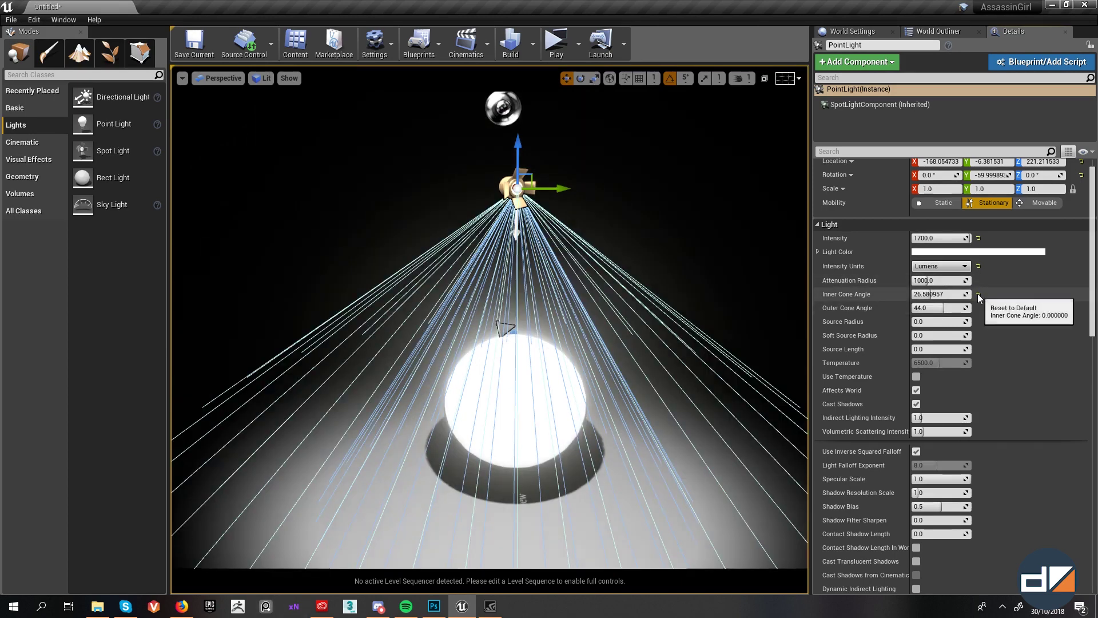
pyautogui.click(978, 294)
pyautogui.moveTo(924, 305); pyautogui.dragTo(961, 305)
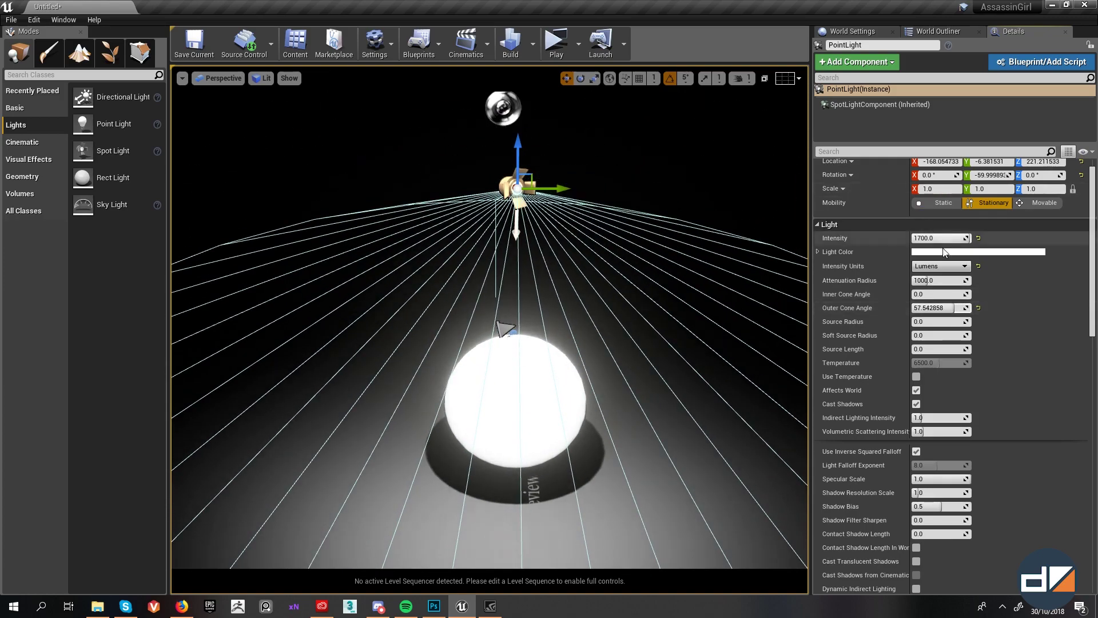
# Step: Move the spot light up and sideways from the sphere to about Y 86, Z 369
pyautogui.scroll(-5, 620, 321)
pyautogui.moveTo(519, 269); pyautogui.dragTo(659, 83)
pyautogui.moveTo(658, 83); pyautogui.dragTo(667, 60, button='right')
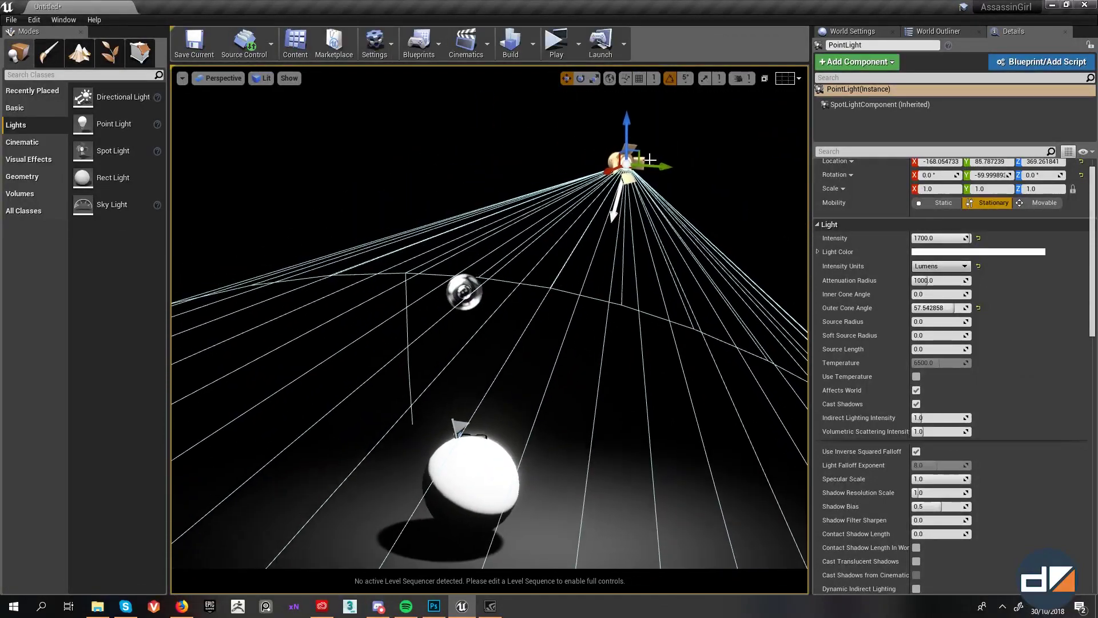
# Step: Move the spot light further up and sideways to about Y 97, Z 383
pyautogui.press('e')
pyautogui.moveTo(657, 200)
pyautogui.mouseDown()
pyautogui.moveTo(629, 216)
pyautogui.moveTo(655, 202)
pyautogui.mouseUp()
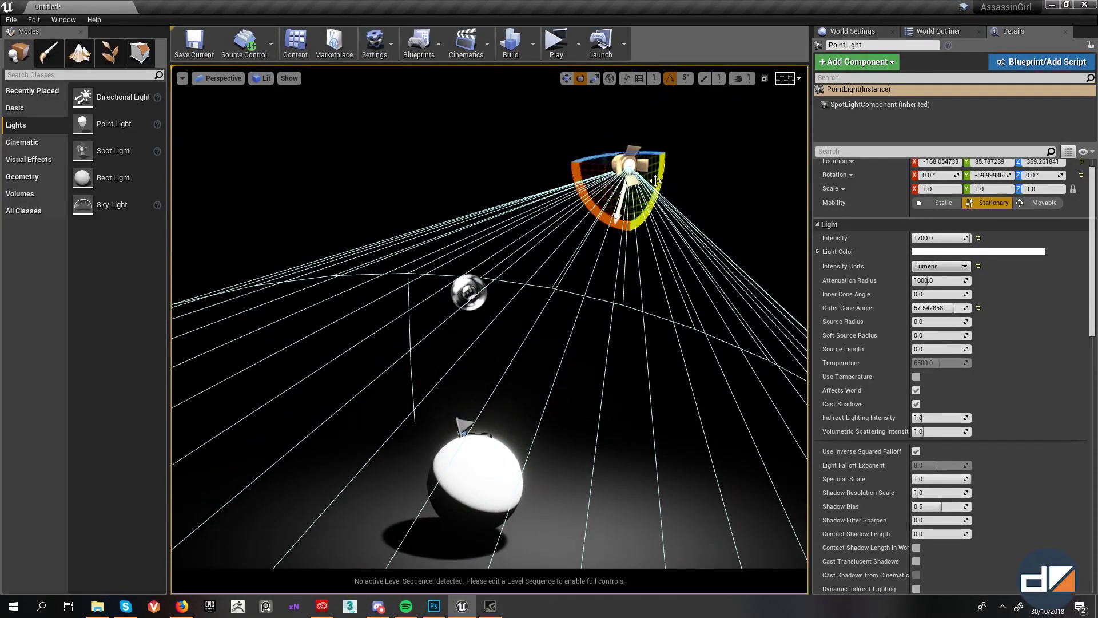
pyautogui.moveTo(615, 148)
pyautogui.mouseDown(button='right')
pyautogui.moveTo(574, 189)
pyautogui.moveTo(601, 163)
pyautogui.mouseUp(button='right')
pyautogui.press('r')
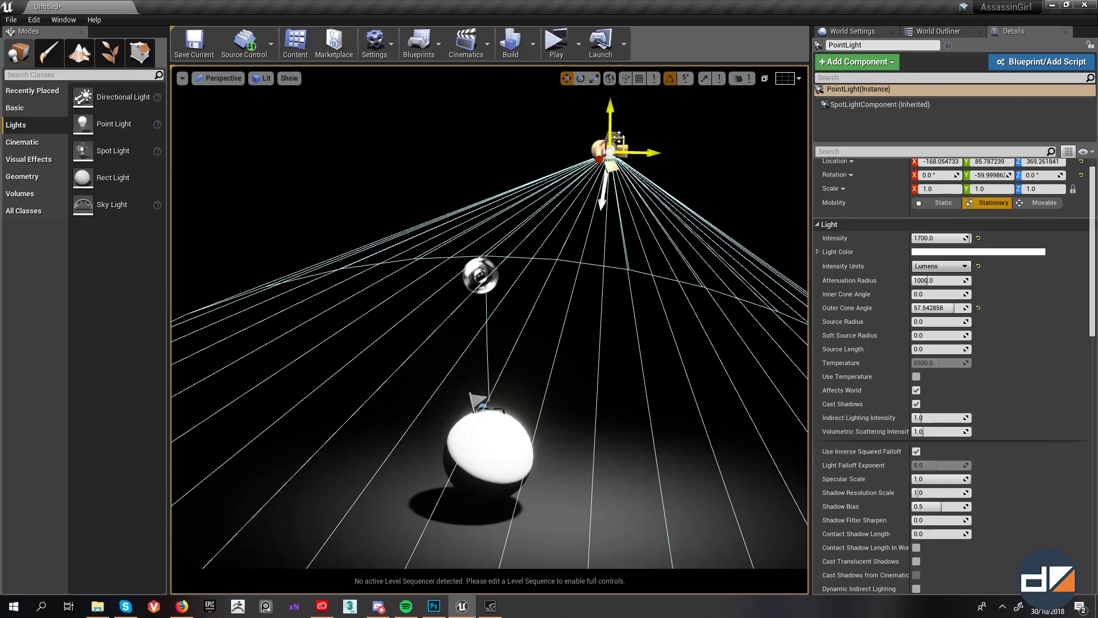
pyautogui.moveTo(618, 137)
pyautogui.mouseDown()
pyautogui.moveTo(666, 97)
pyautogui.moveTo(598, 136)
pyautogui.moveTo(632, 126)
pyautogui.mouseUp()
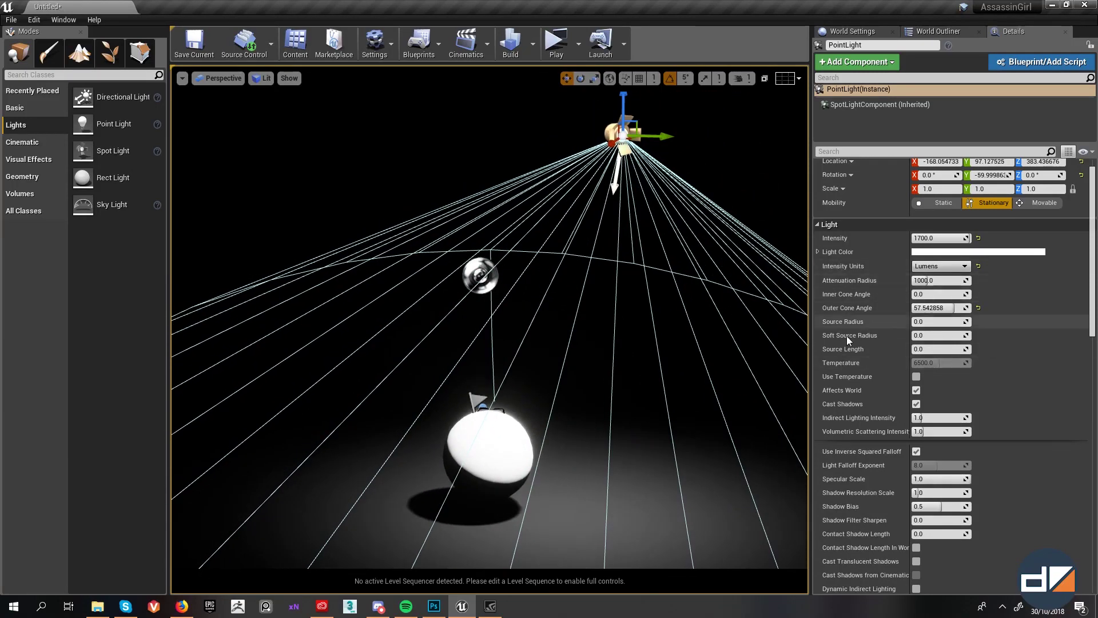
pyautogui.scroll(-3, 851, 463)
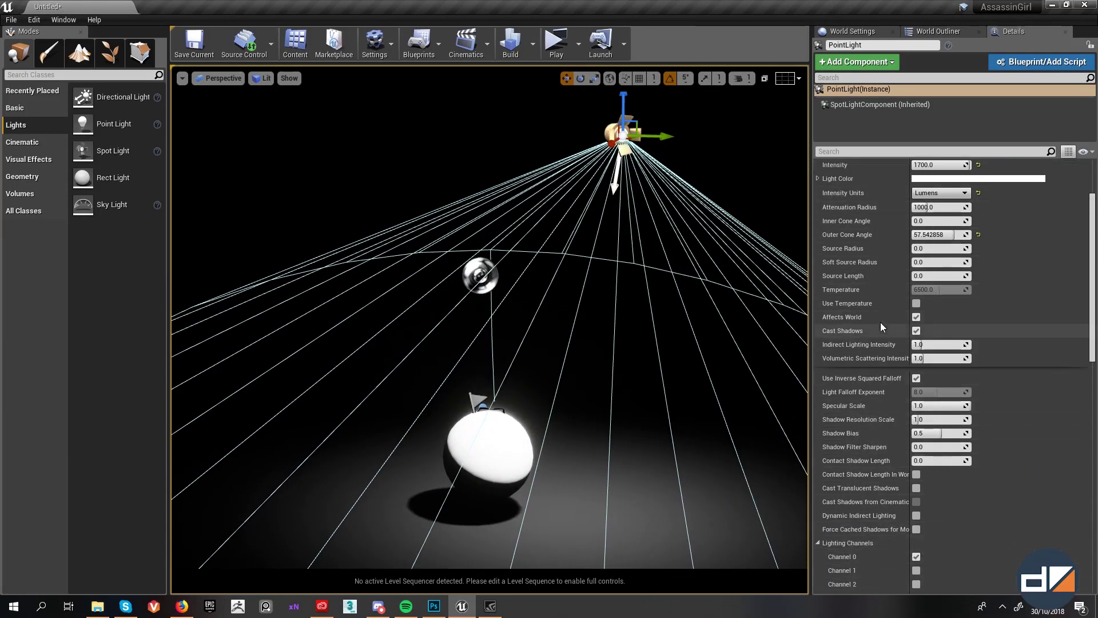
pyautogui.scroll(5, 880, 303)
pyautogui.scroll(-6, 864, 280)
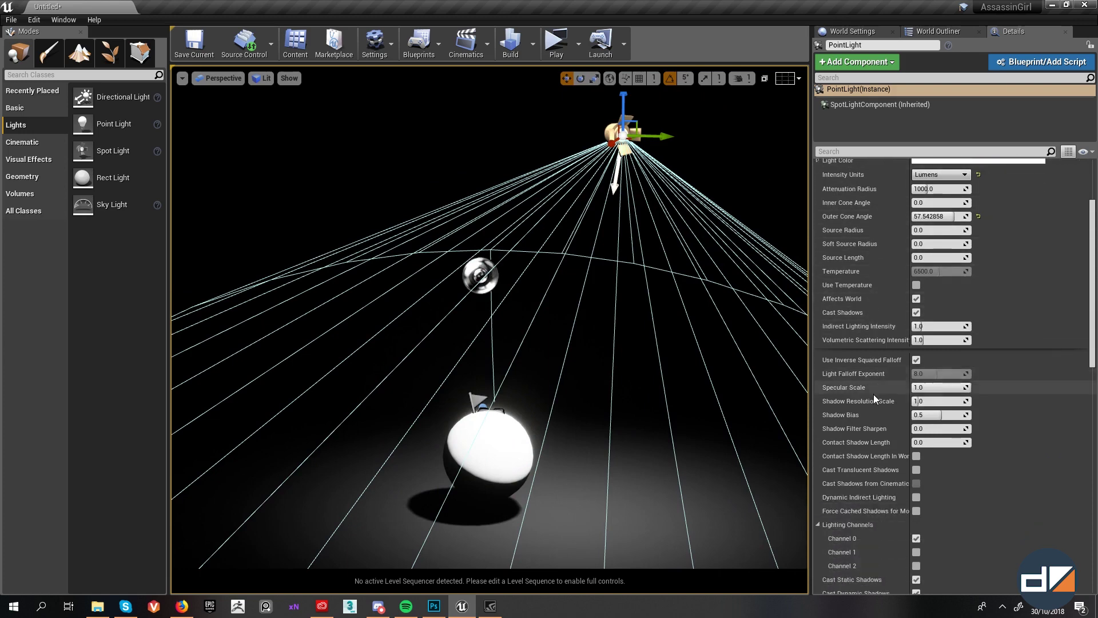
pyautogui.scroll(-4, 886, 481)
pyautogui.scroll(7, 886, 520)
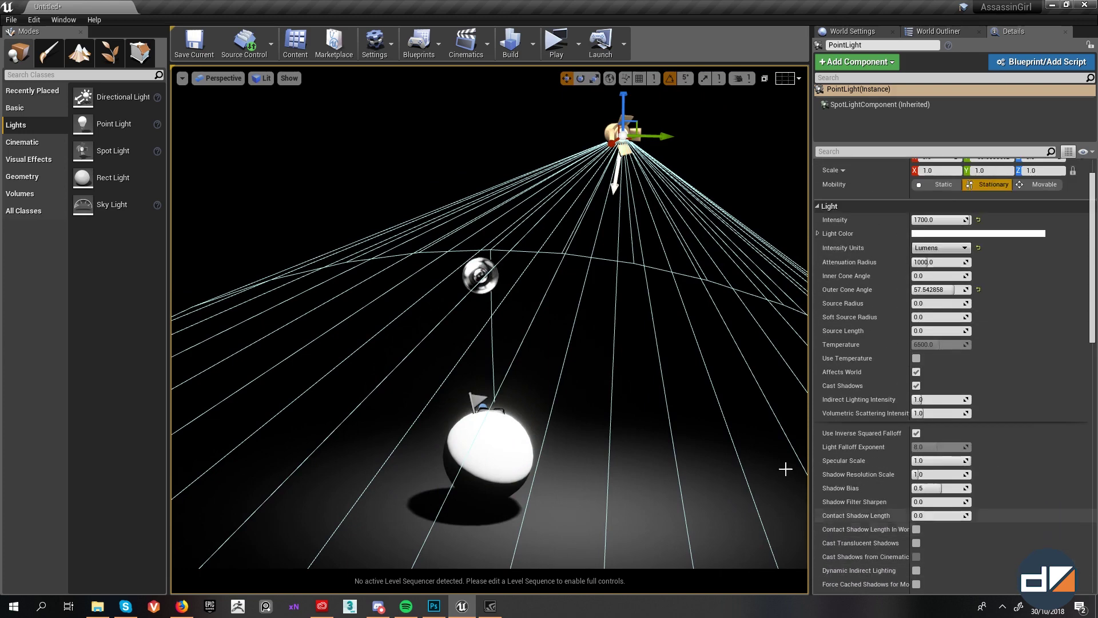
# Step: Lower the spot light so it sits closer to the sphere
pyautogui.moveTo(594, 318)
pyautogui.mouseDown(button='right')
pyautogui.moveTo(593, 349)
pyautogui.moveTo(593, 318)
pyautogui.mouseUp(button='right')
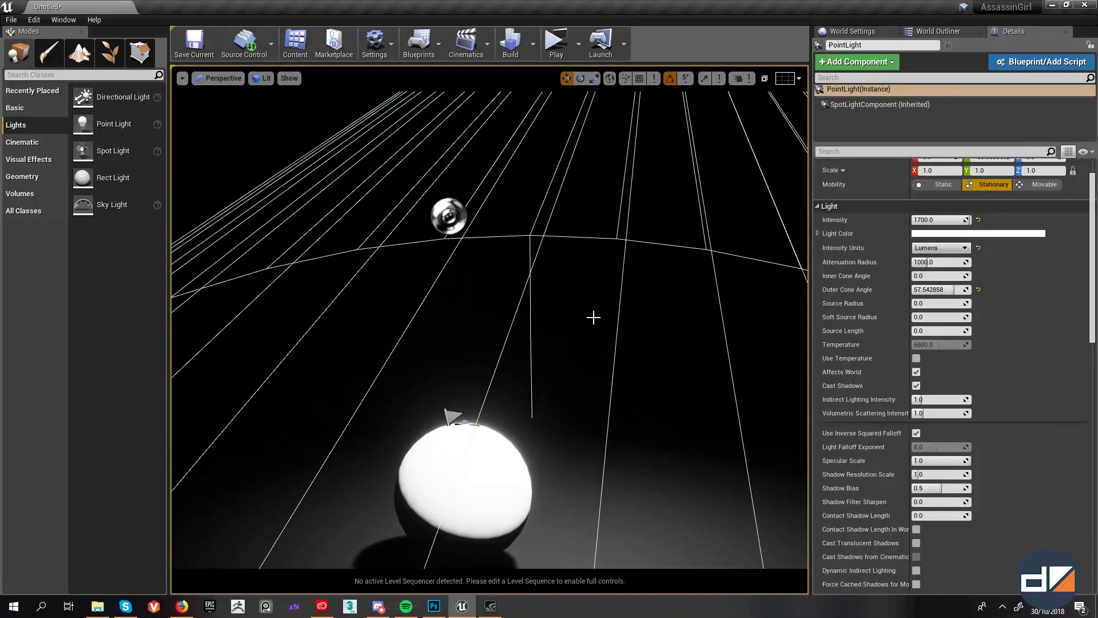
pyautogui.moveTo(736, 304); pyautogui.dragTo(735, 263, button='right')
pyautogui.moveTo(612, 106); pyautogui.dragTo(628, 153)
pyautogui.moveTo(623, 246); pyautogui.dragTo(617, 207, button='right')
pyautogui.moveTo(673, 127); pyautogui.dragTo(674, 235)
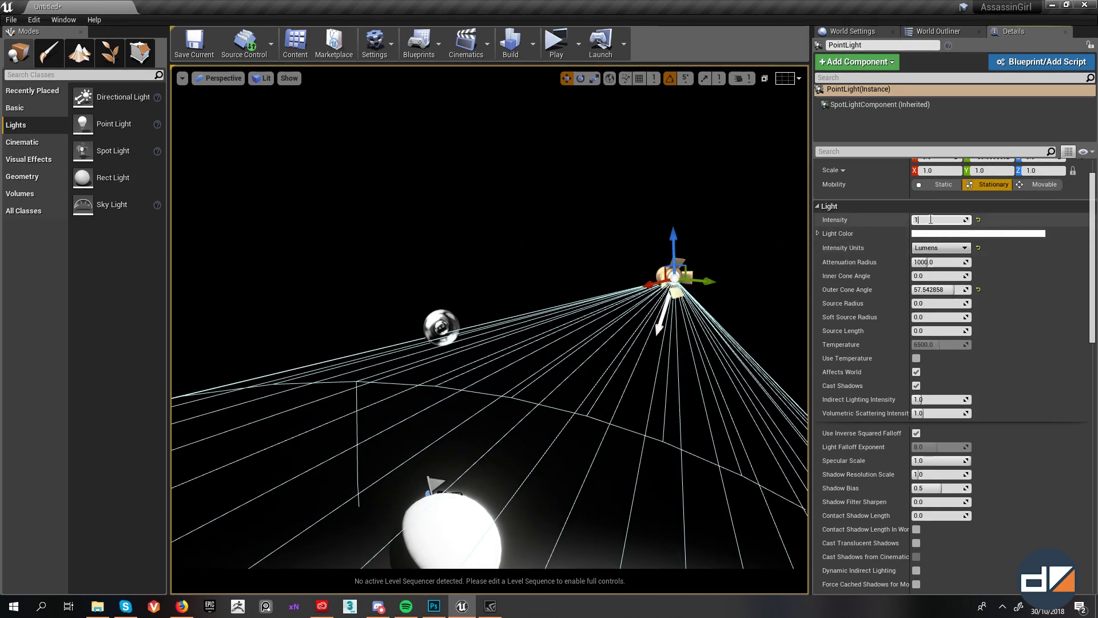
# Step: Try a spot light intensity of 750 lumens, then set it to 250 lumens
pyautogui.press('Return')
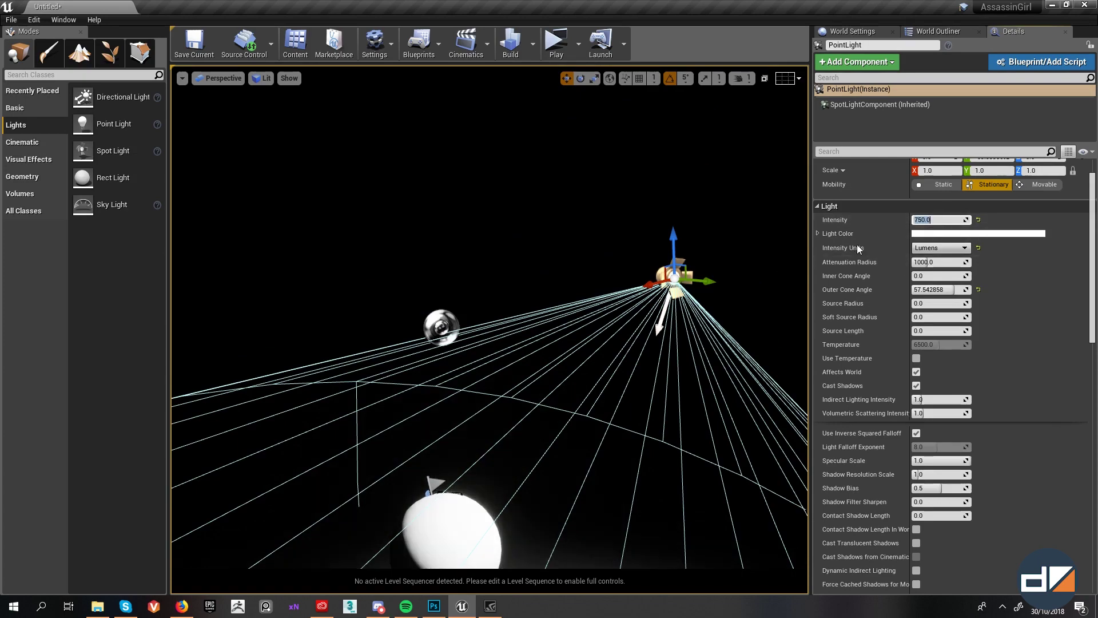
pyautogui.click(923, 219)
pyautogui.write('250')
pyautogui.press('Return')
# Step: Move the spot light up and away from the sphere, then rotate it to aim at the sphere
pyautogui.moveTo(492, 321); pyautogui.dragTo(518, 352, button='right')
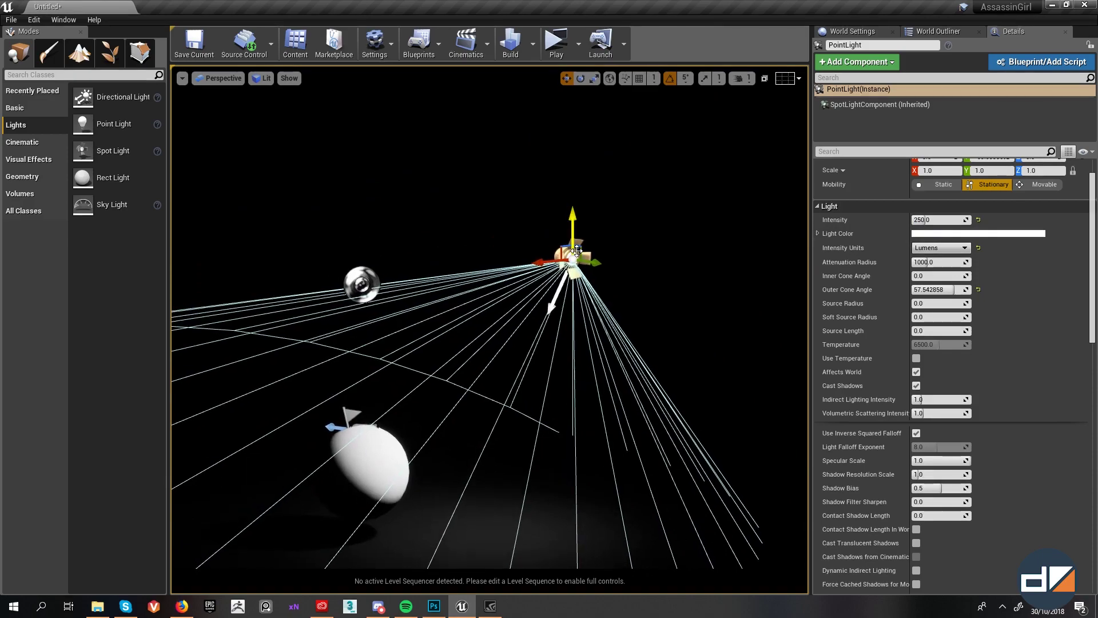
pyautogui.moveTo(551, 252); pyautogui.dragTo(710, 99)
pyautogui.moveTo(632, 155); pyautogui.dragTo(572, 188, button='right')
pyautogui.moveTo(560, 246); pyautogui.dragTo(581, 211, button='right')
pyautogui.press('e')
pyautogui.moveTo(667, 124); pyautogui.dragTo(770, 163)
pyautogui.press('w')
# Step: Preview the single-light result on the sphere with the editor overlays temporarily hidden
pyautogui.moveTo(586, 284); pyautogui.dragTo(577, 313, button='right')
pyautogui.press('w')
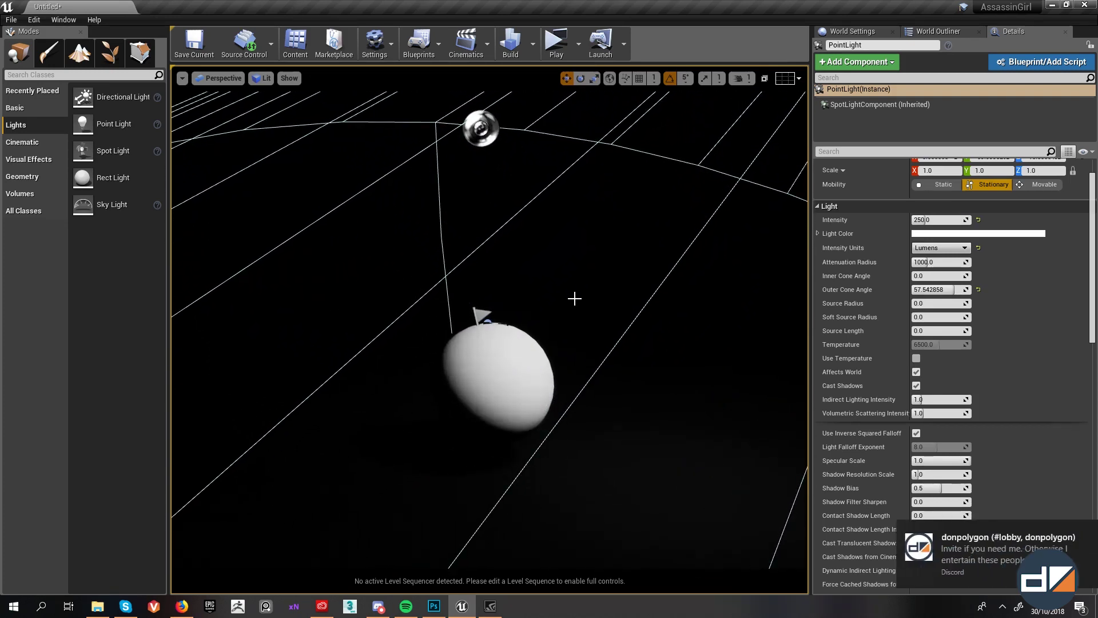
pyautogui.press('g')
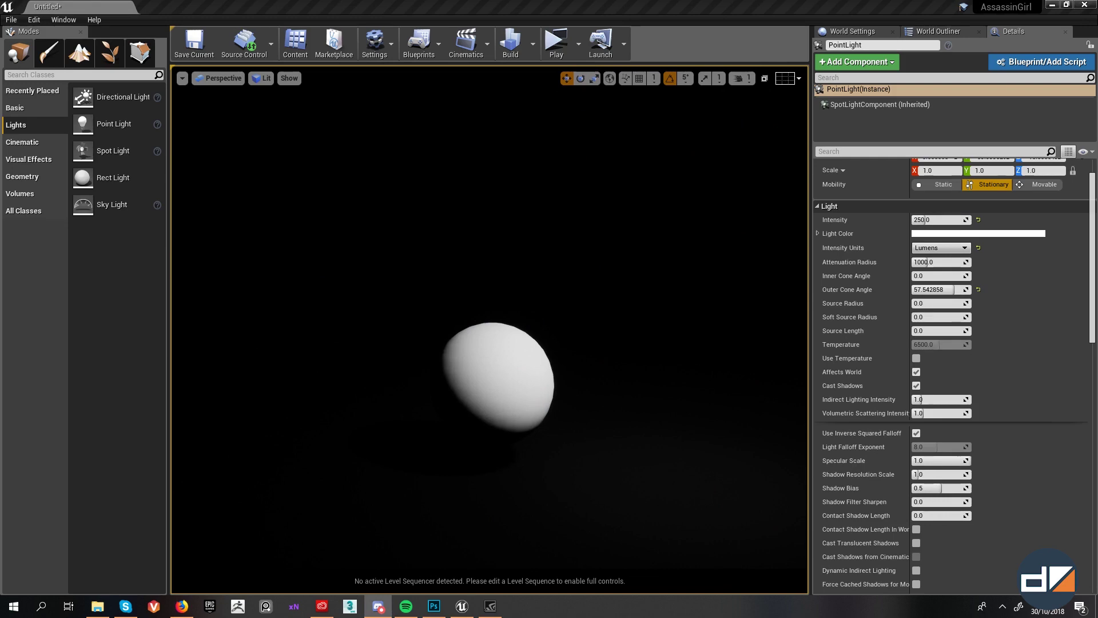
pyautogui.press('s')
pyautogui.moveTo(593, 376)
pyautogui.mouseDown(button='right')
pyautogui.moveTo(608, 356)
pyautogui.moveTo(589, 375)
pyautogui.mouseUp(button='right')
pyautogui.press('g')
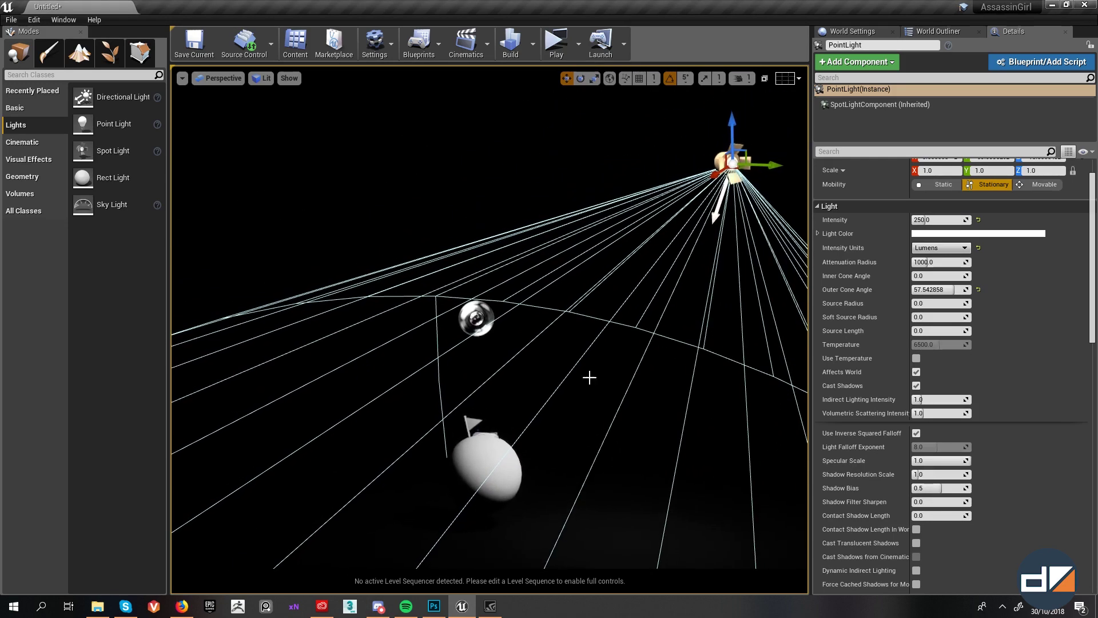
# Step: Duplicate the spot light to the opposite side of the sphere and lower the copy
pyautogui.press('e')
pyautogui.moveTo(761, 150); pyautogui.dragTo(366, 213)
pyautogui.press('r')
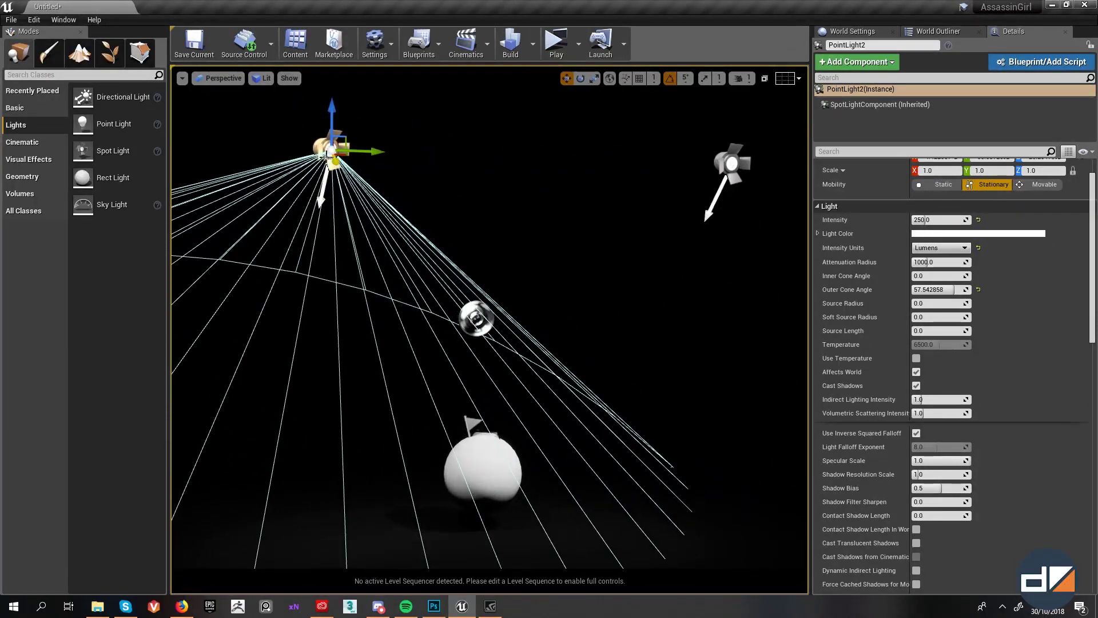
pyautogui.moveTo(332, 163); pyautogui.dragTo(367, 257)
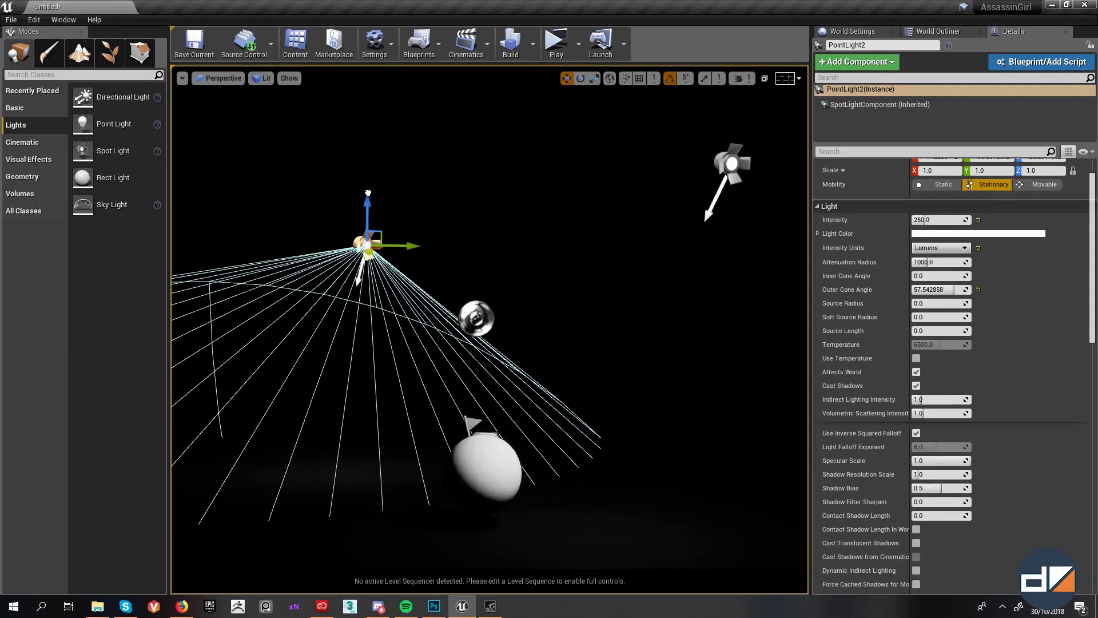
# Step: Move the duplicated spot light further out and down, and rotate it to face the sphere
pyautogui.press('space')
pyautogui.moveTo(428, 239); pyautogui.dragTo(292, 361)
pyautogui.press('space')
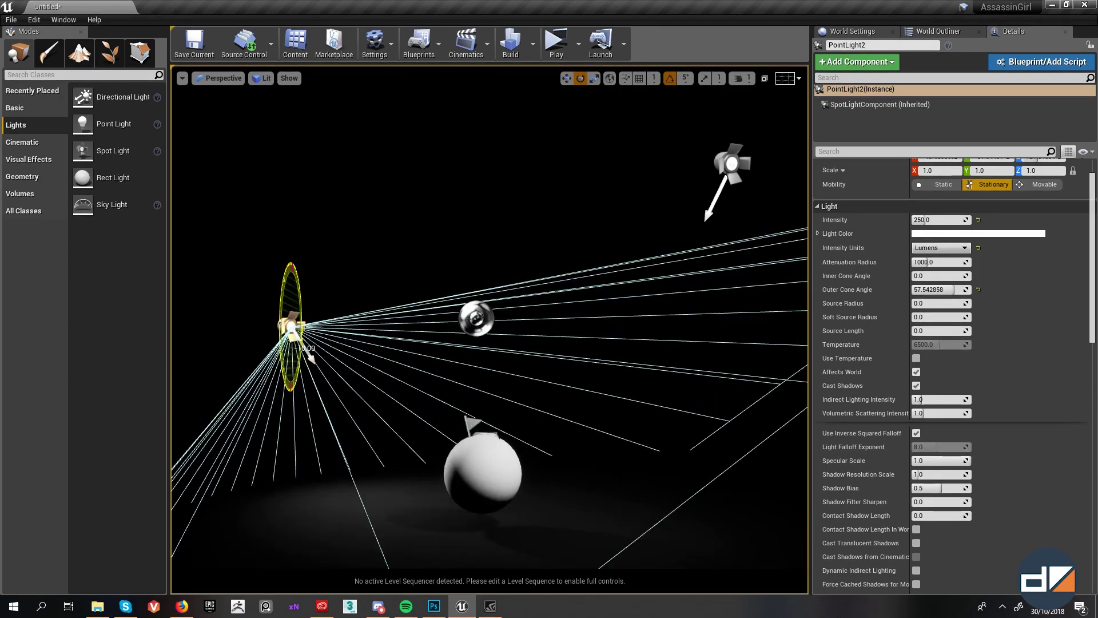
# Step: Set the original spot light's intensity to 50 lumens
pyautogui.moveTo(551, 408); pyautogui.dragTo(541, 456, button='right')
pyautogui.press('w')
pyautogui.moveTo(658, 241); pyautogui.dragTo(705, 176, button='right')
pyautogui.press('s')
pyautogui.click(641, 160)
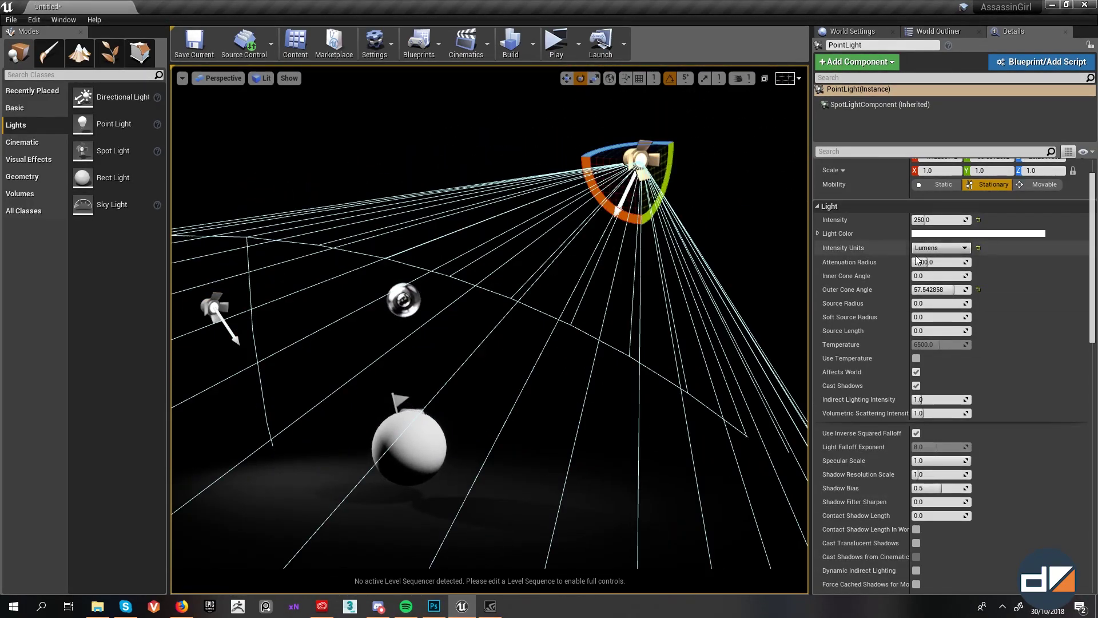
pyautogui.click(941, 218)
pyautogui.write('50')
pyautogui.press('Return')
# Step: Re-aim the duplicated spot light, shift it closer to the sphere and lower it
pyautogui.moveTo(625, 397); pyautogui.dragTo(583, 433, button='right')
pyautogui.press('w')
pyautogui.click(293, 223)
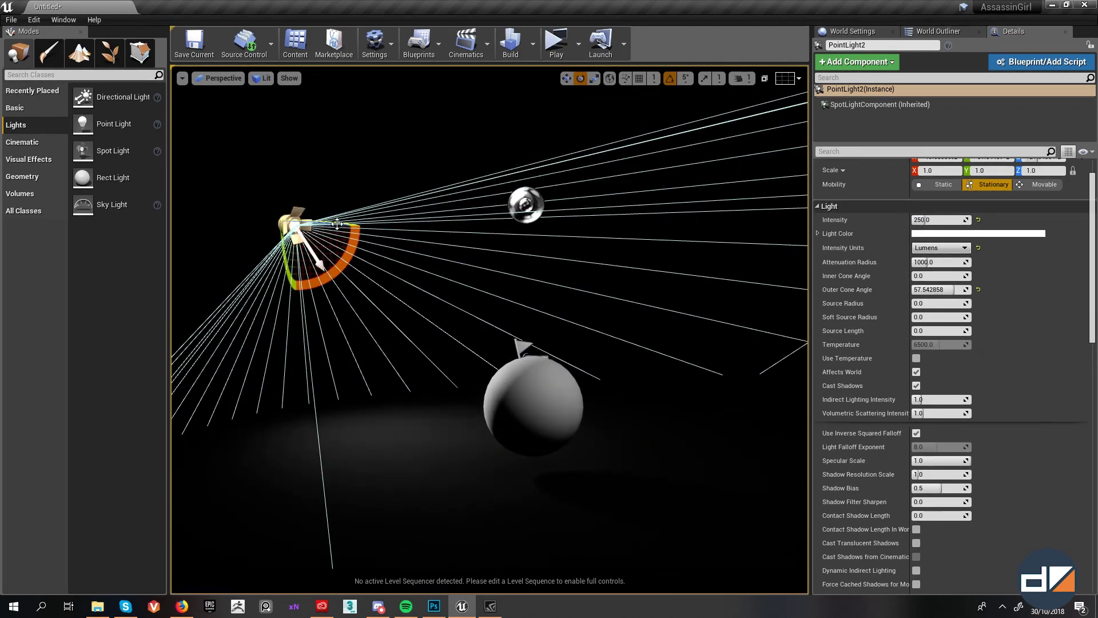
pyautogui.moveTo(318, 226); pyautogui.dragTo(387, 253)
pyautogui.press('w')
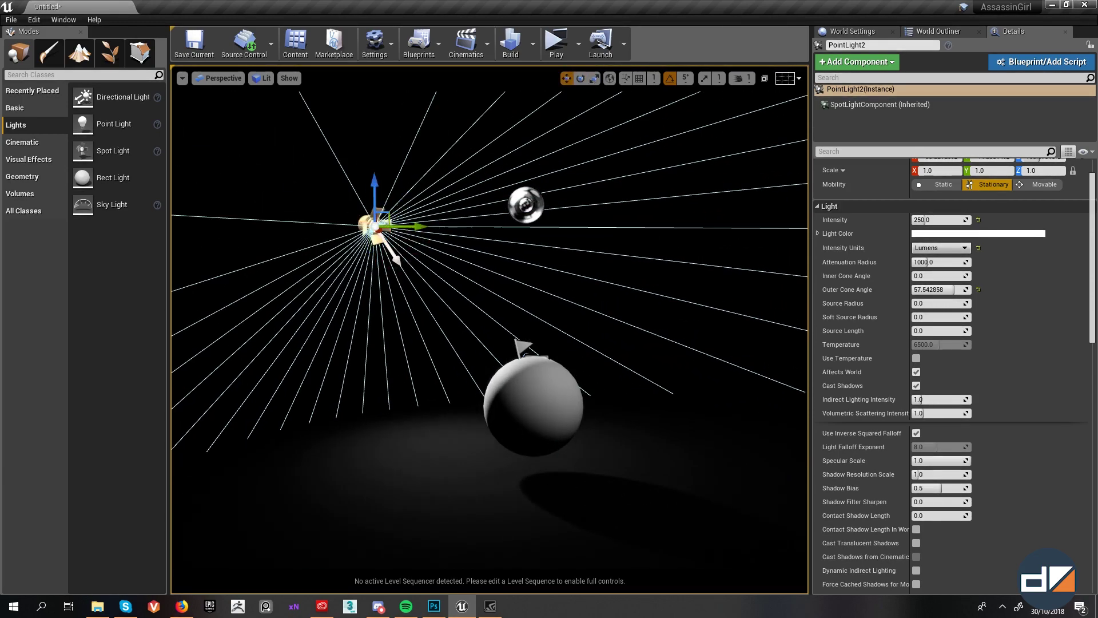
pyautogui.moveTo(373, 186); pyautogui.dragTo(365, 275)
pyautogui.press('w')
pyautogui.moveTo(534, 311); pyautogui.dragTo(526, 317, button='right')
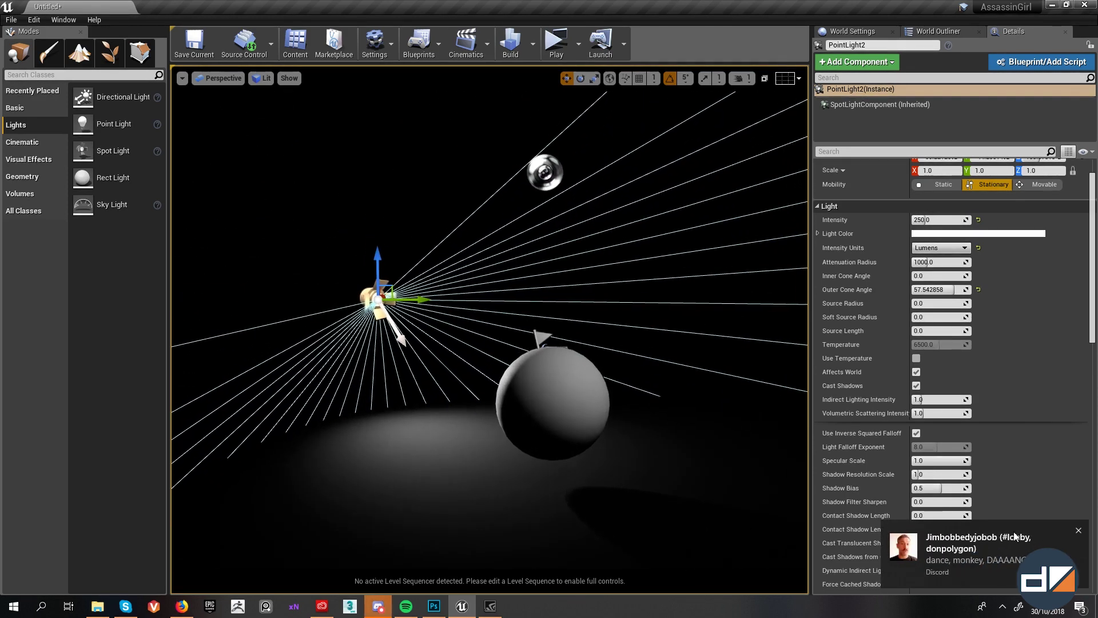
# Step: Dismiss the chat notification and examine how the two spot lights shade the sphere
pyautogui.click(1078, 531)
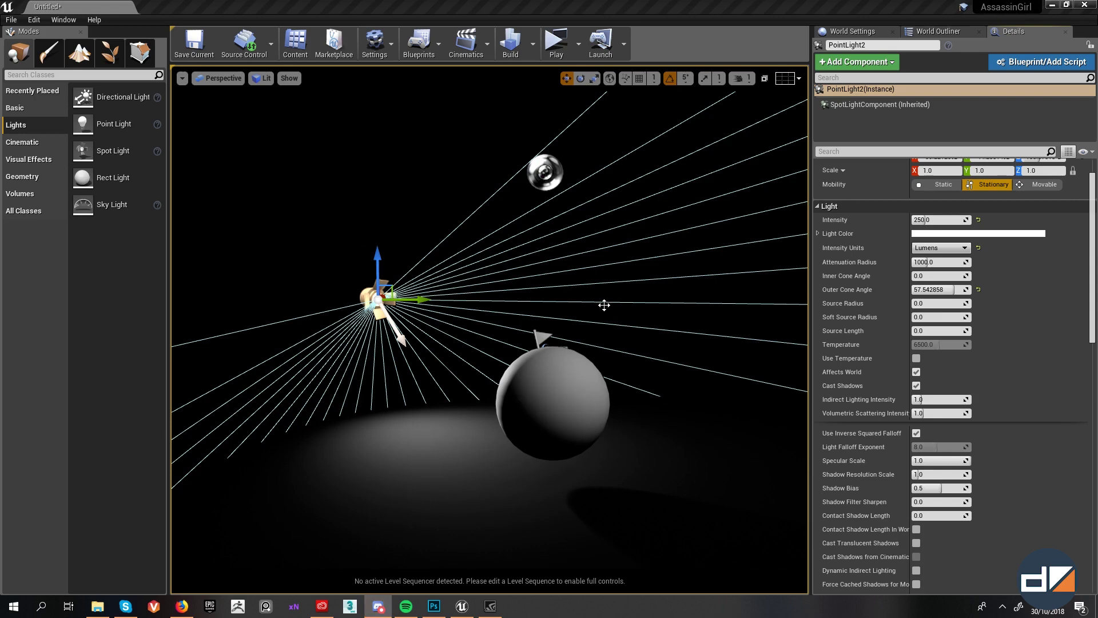
pyautogui.press('w')
pyautogui.moveTo(604, 305); pyautogui.dragTo(617, 323, button='right')
pyautogui.press('s')
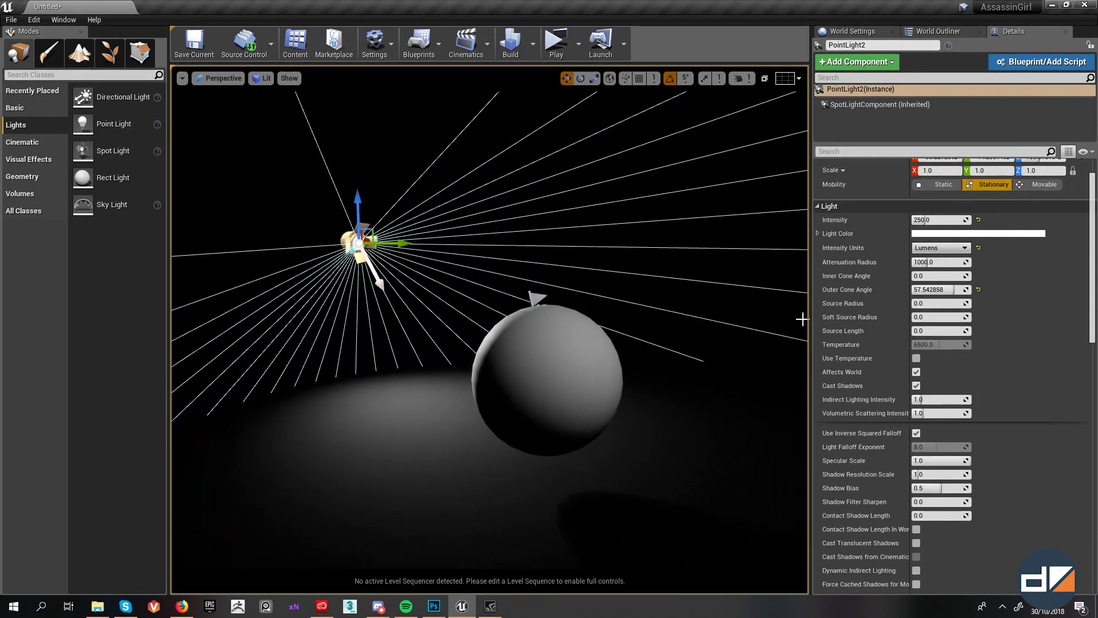
pyautogui.press('g')
pyautogui.press('g')
pyautogui.moveTo(547, 285); pyautogui.dragTo(573, 260, button='right')
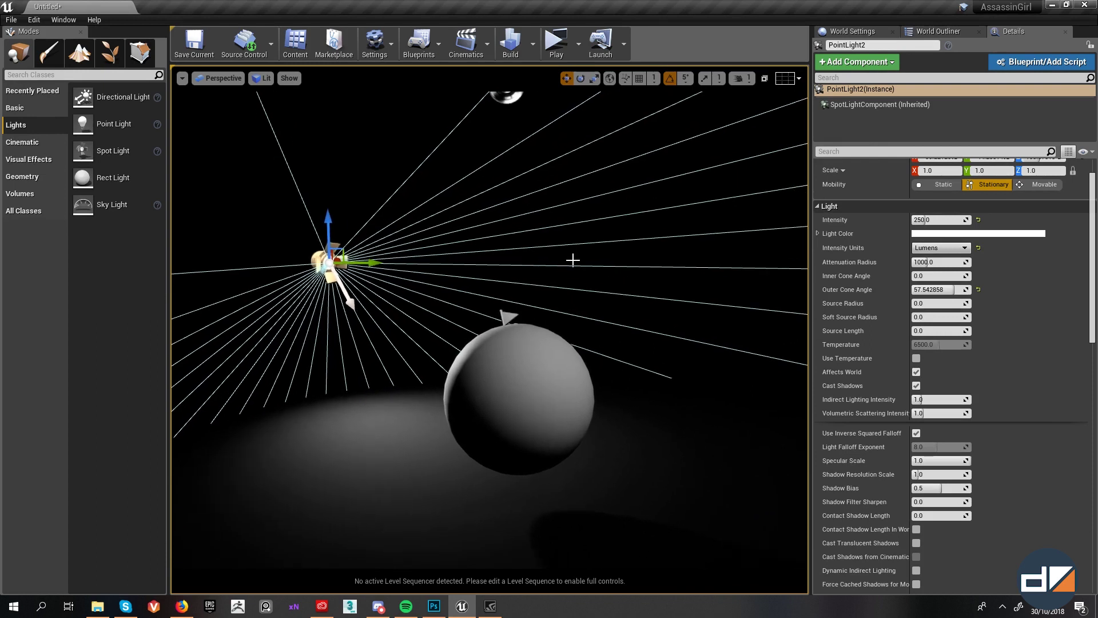
# Step: Put both spot lights, PointLight and PointLight2, into the Lighting folder
pyautogui.click(957, 33)
pyautogui.keyDown('ctrl'); pyautogui.click(877, 114); pyautogui.keyUp('ctrl')
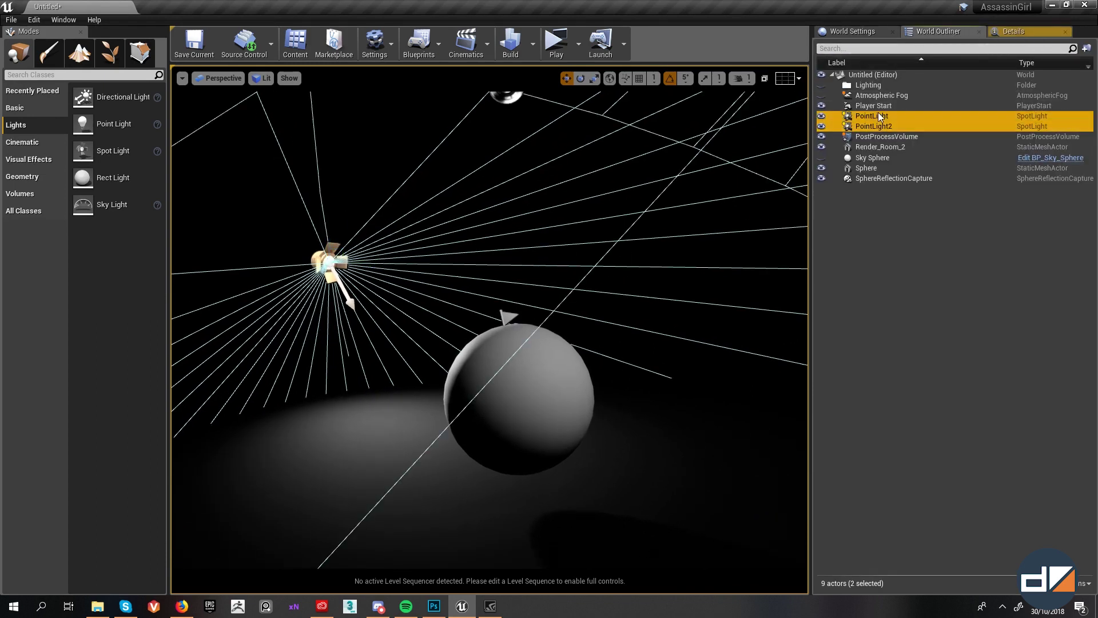
pyautogui.moveTo(877, 113); pyautogui.dragTo(875, 85)
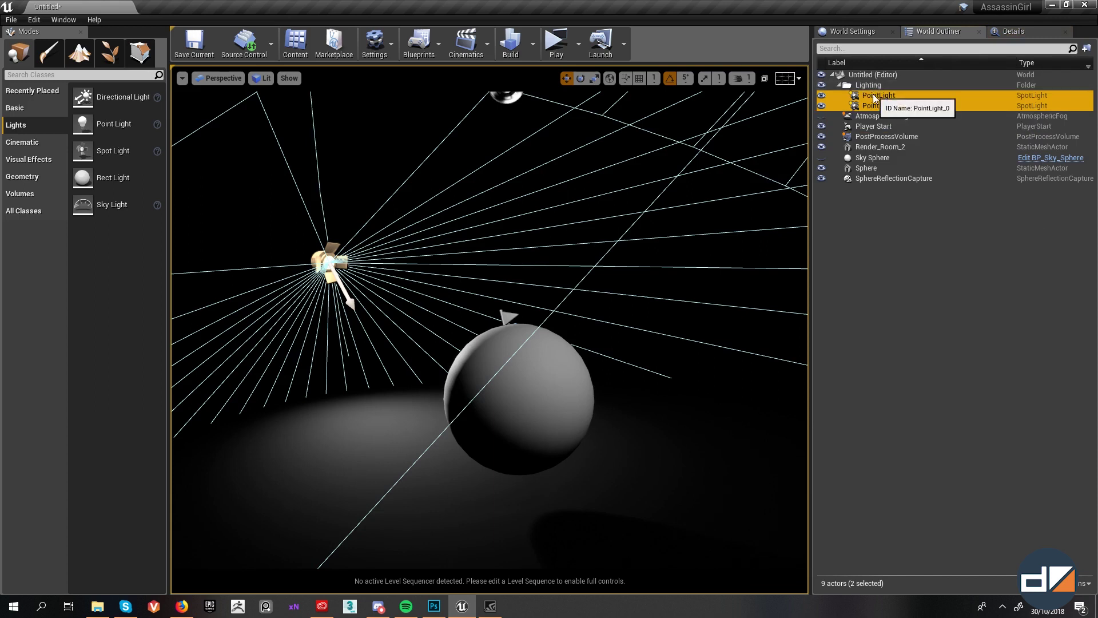
# Step: Rename the duplicated spot light PointLight2 as Rim_Light
pyautogui.click(874, 96)
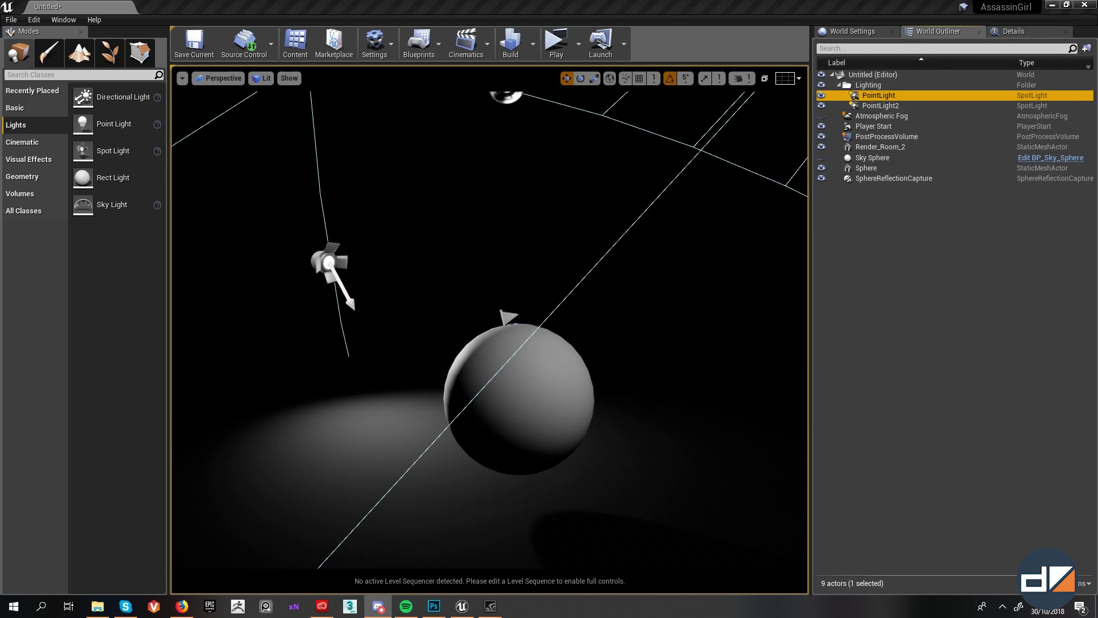
pyautogui.moveTo(536, 130); pyautogui.dragTo(546, 109, button='right')
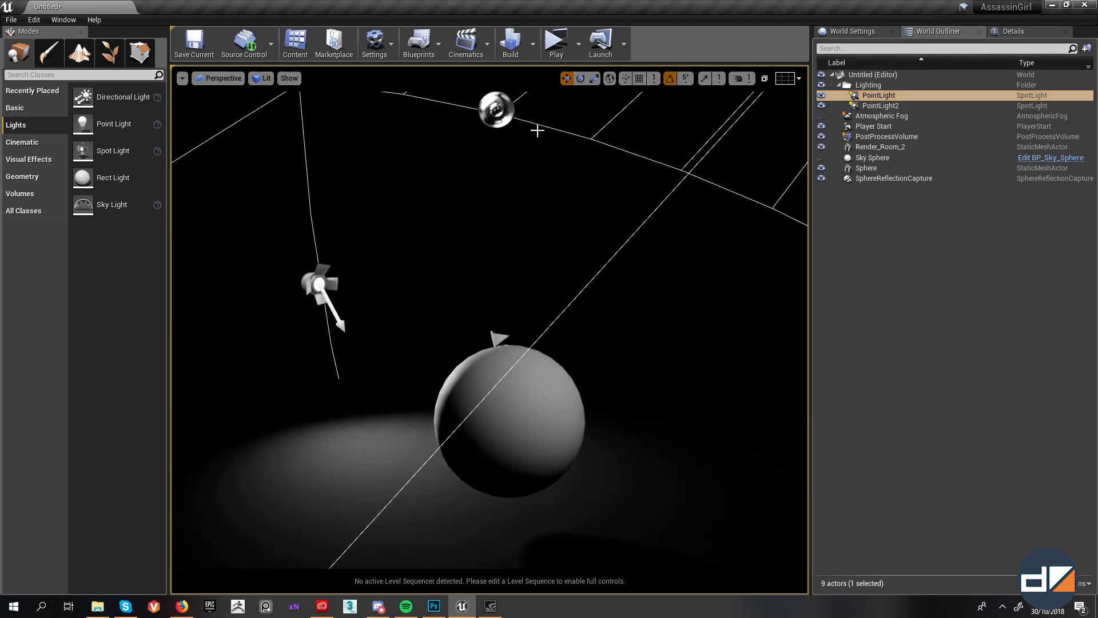
pyautogui.click(879, 106)
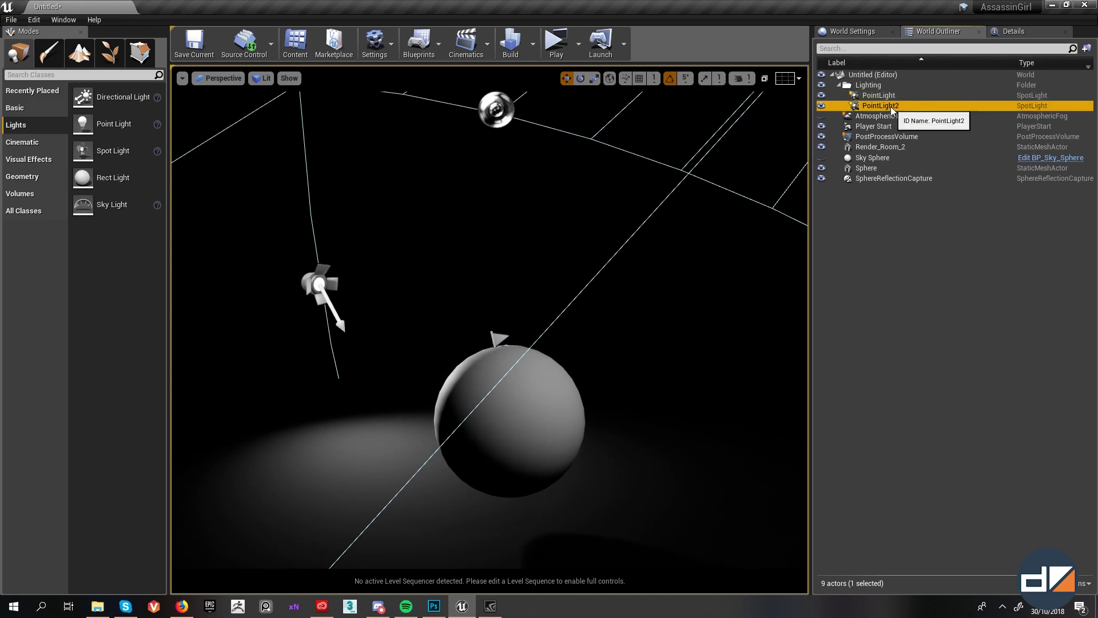
pyautogui.doubleClick(879, 106)
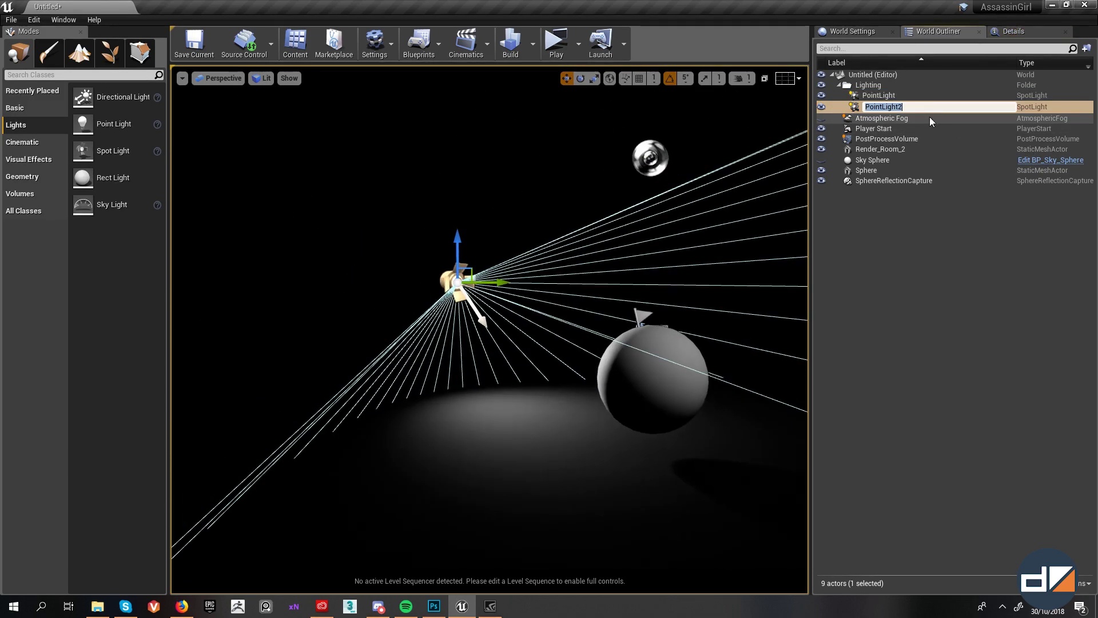
pyautogui.write('Rim_R')
pyautogui.press('BackSpace')
pyautogui.write('Light')
pyautogui.press('Return')
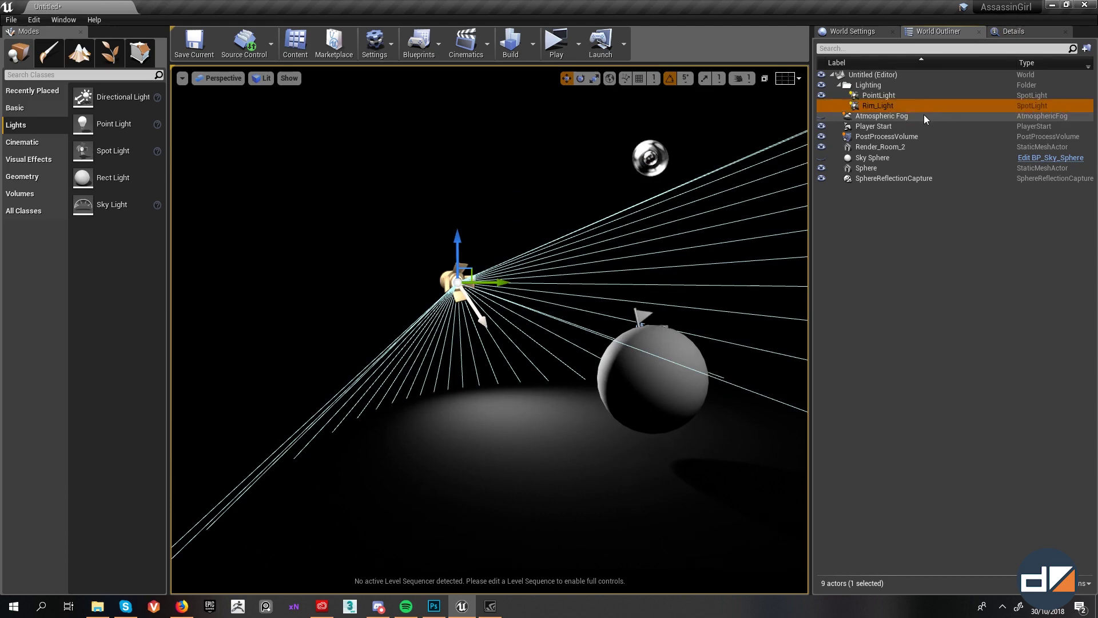
# Step: Try a rim light source radius of about 139.7, then reduce it to about 1.9 and the outer cone angle to about 51.5 degrees
pyautogui.moveTo(670, 284); pyautogui.dragTo(712, 291, button='right')
pyautogui.press('w')
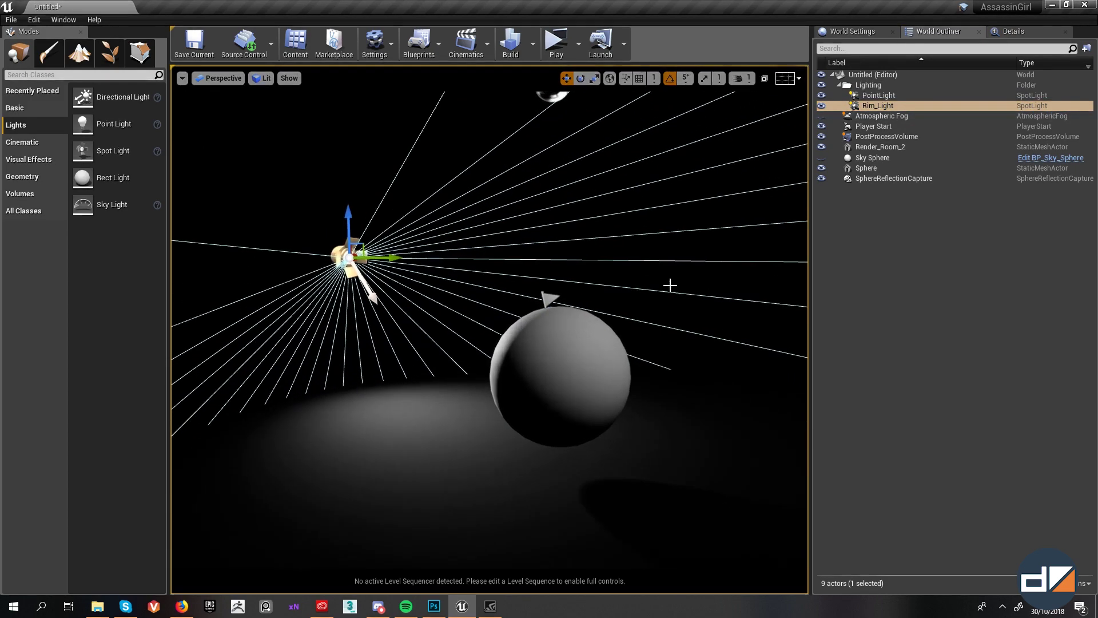
pyautogui.click(1013, 32)
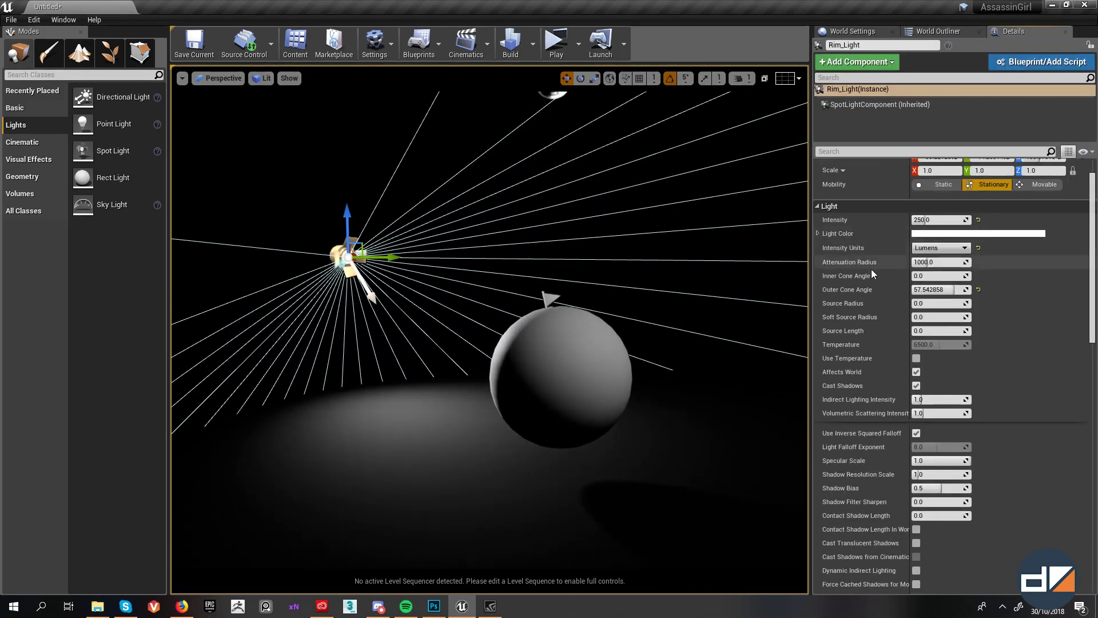
pyautogui.moveTo(613, 300); pyautogui.dragTo(620, 298, button='right')
pyautogui.press('w')
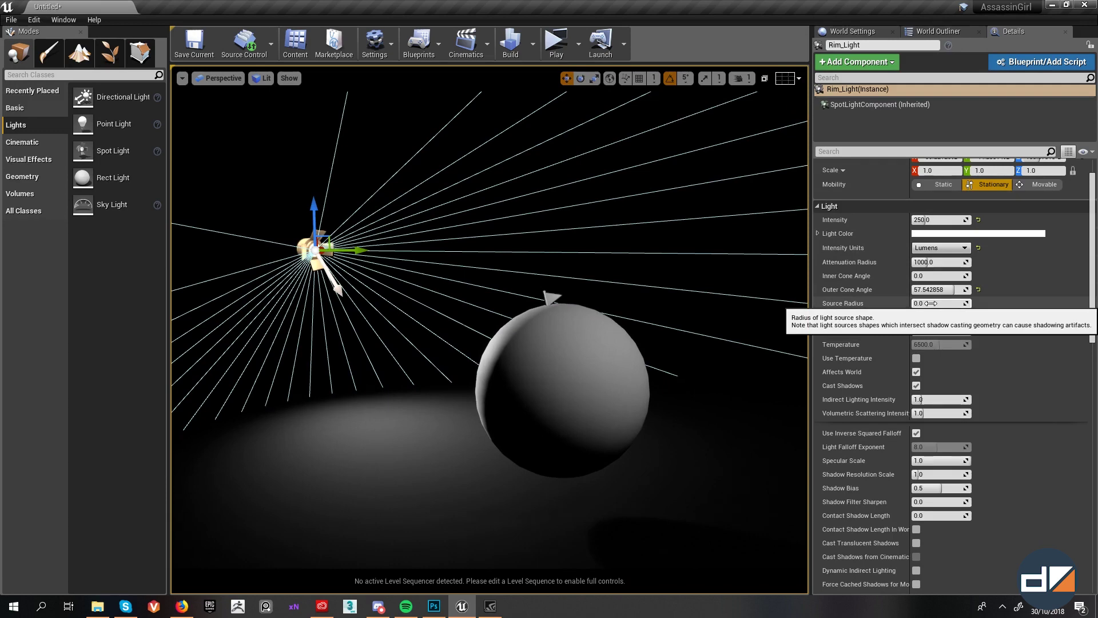
pyautogui.moveTo(940, 303)
pyautogui.mouseDown()
pyautogui.moveTo(978, 303)
pyautogui.moveTo(944, 304)
pyautogui.moveTo(956, 303)
pyautogui.mouseUp()
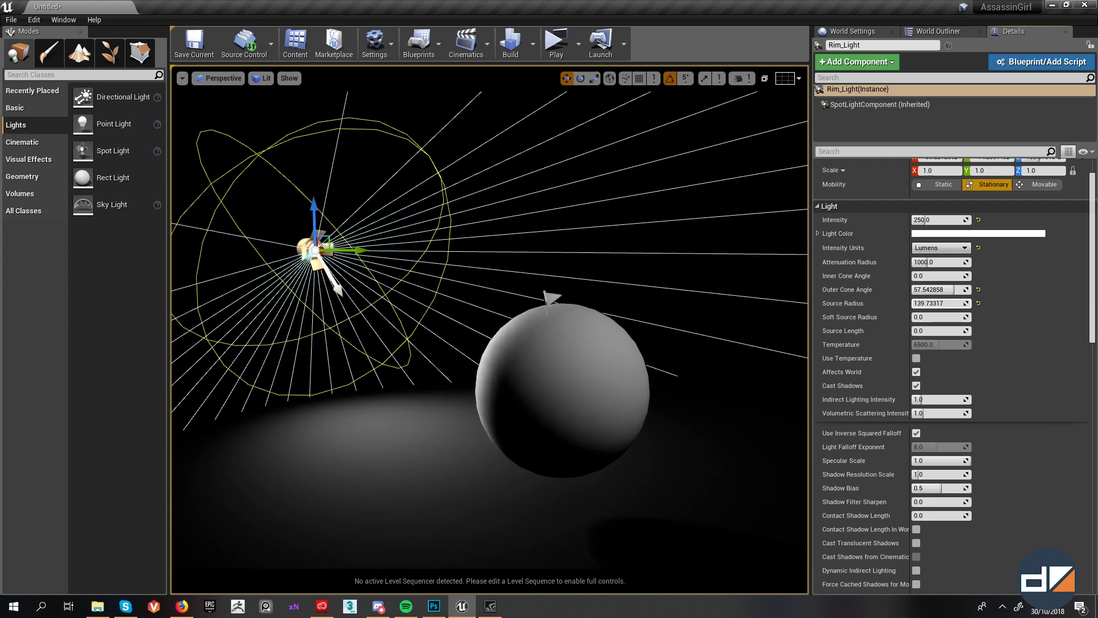
pyautogui.moveTo(951, 289); pyautogui.dragTo(923, 303)
pyautogui.click(978, 304)
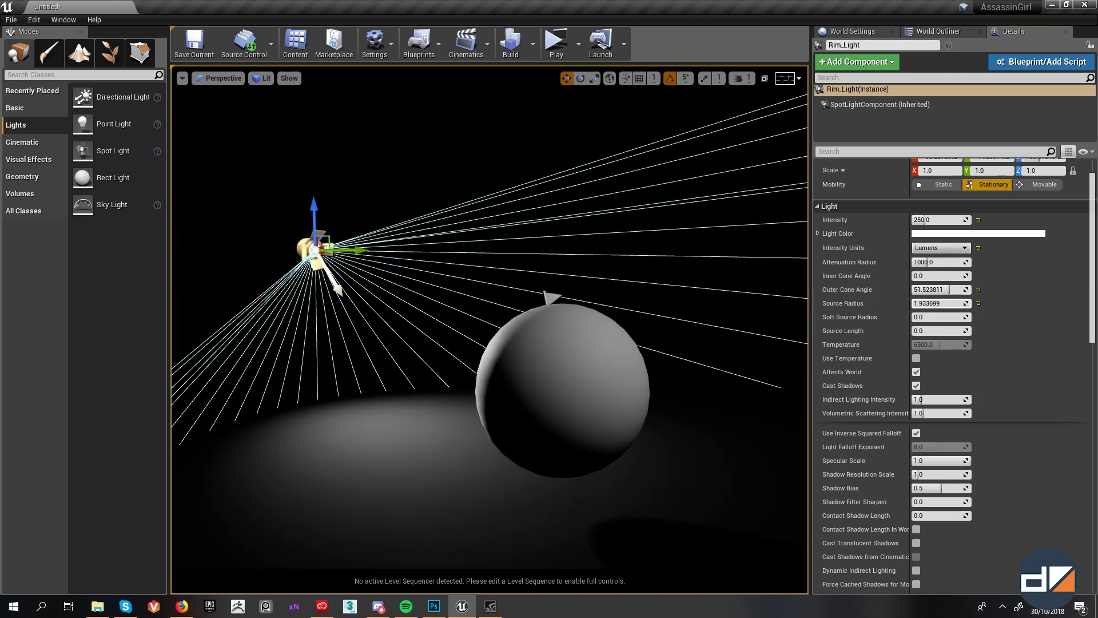
# Step: Reset the rim light's source radius, then try a soft source radius of about 72 and reset it to the default
pyautogui.click(978, 303)
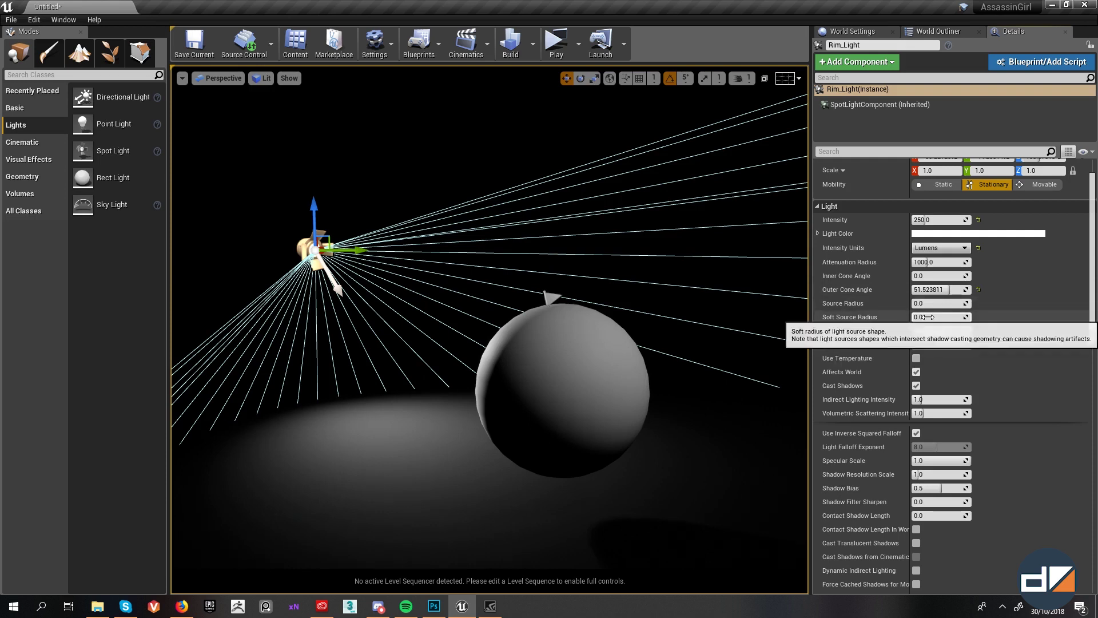
pyautogui.moveTo(947, 317); pyautogui.dragTo(964, 317)
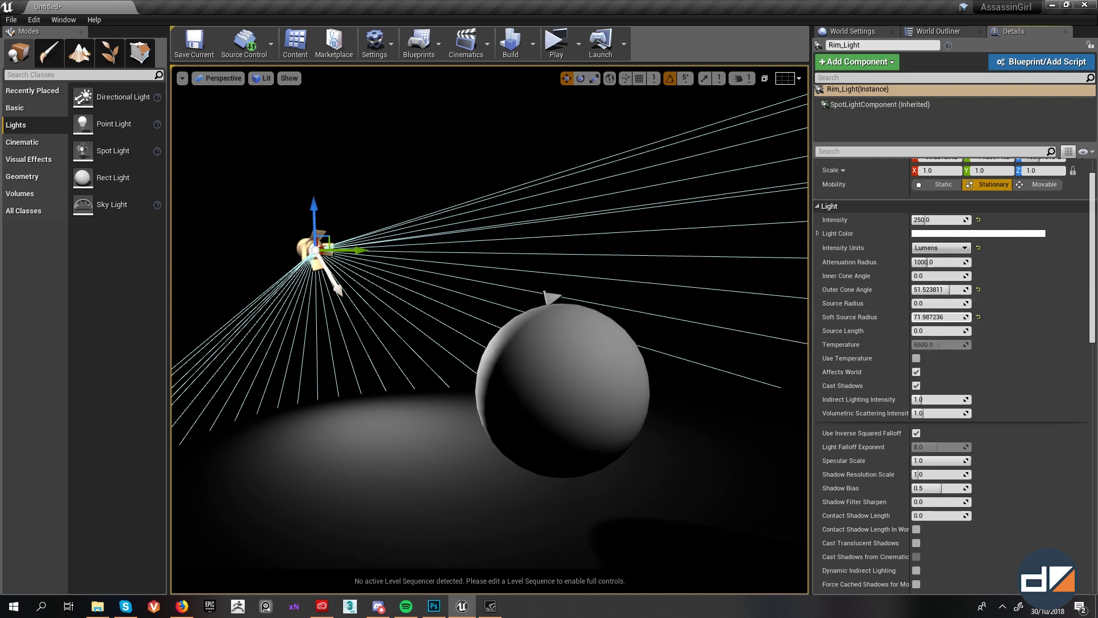
pyautogui.click(978, 317)
# Step: Set the rim light's source radius to 35, try a different source length and reset the length to its default
pyautogui.moveTo(938, 303); pyautogui.dragTo(972, 303)
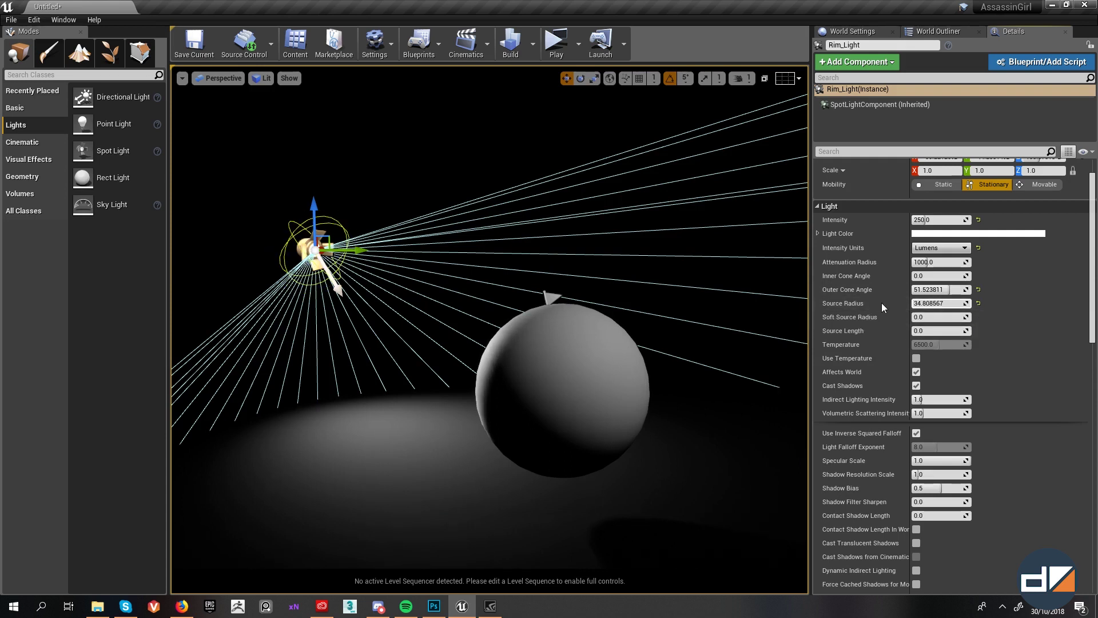
pyautogui.click(959, 303)
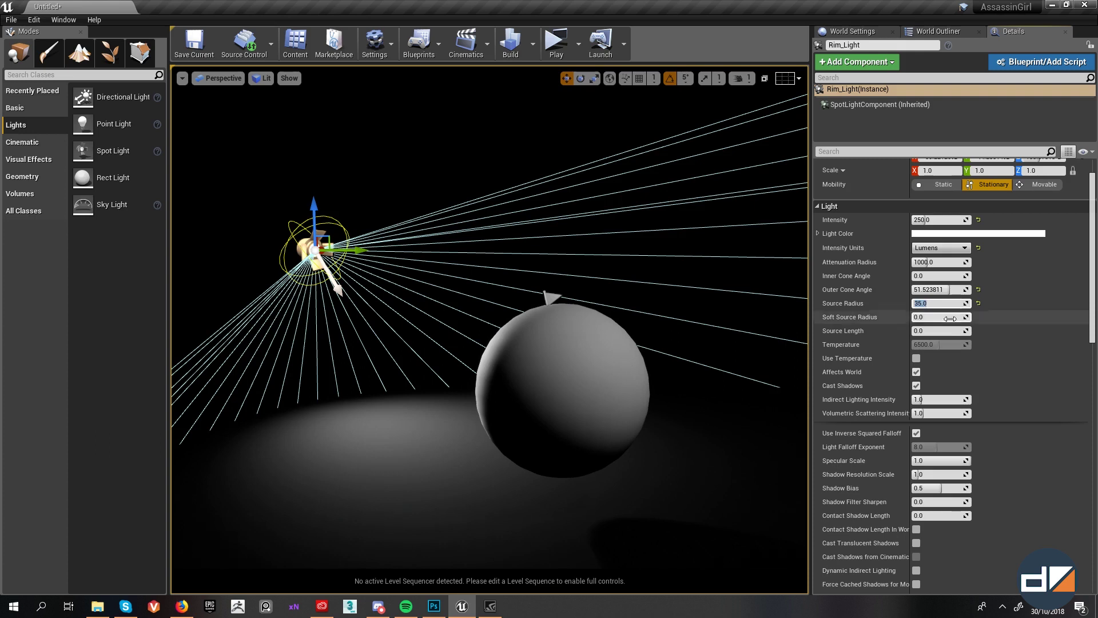
pyautogui.moveTo(941, 330)
pyautogui.mouseDown()
pyautogui.moveTo(973, 331)
pyautogui.moveTo(912, 332)
pyautogui.moveTo(1007, 330)
pyautogui.moveTo(932, 331)
pyautogui.mouseUp()
pyautogui.click(978, 330)
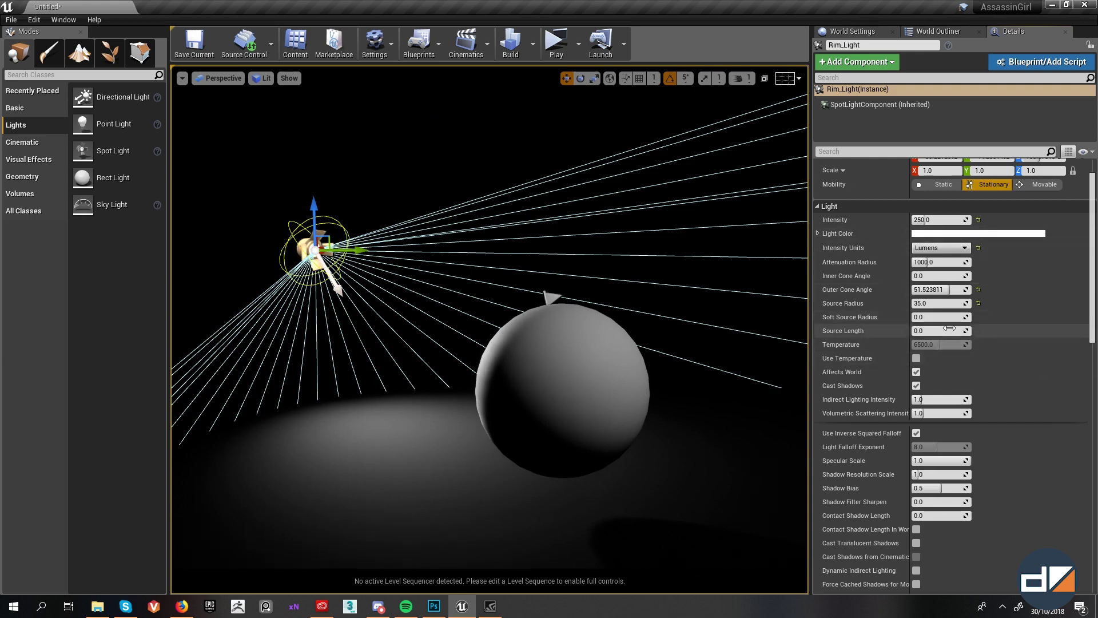
# Step: Enable the rim light's colour temperature at about 9450 and tint its light colour pale mint green, hex sRGB CBFFE5FF
pyautogui.click(917, 358)
pyautogui.moveTo(941, 344); pyautogui.dragTo(915, 344)
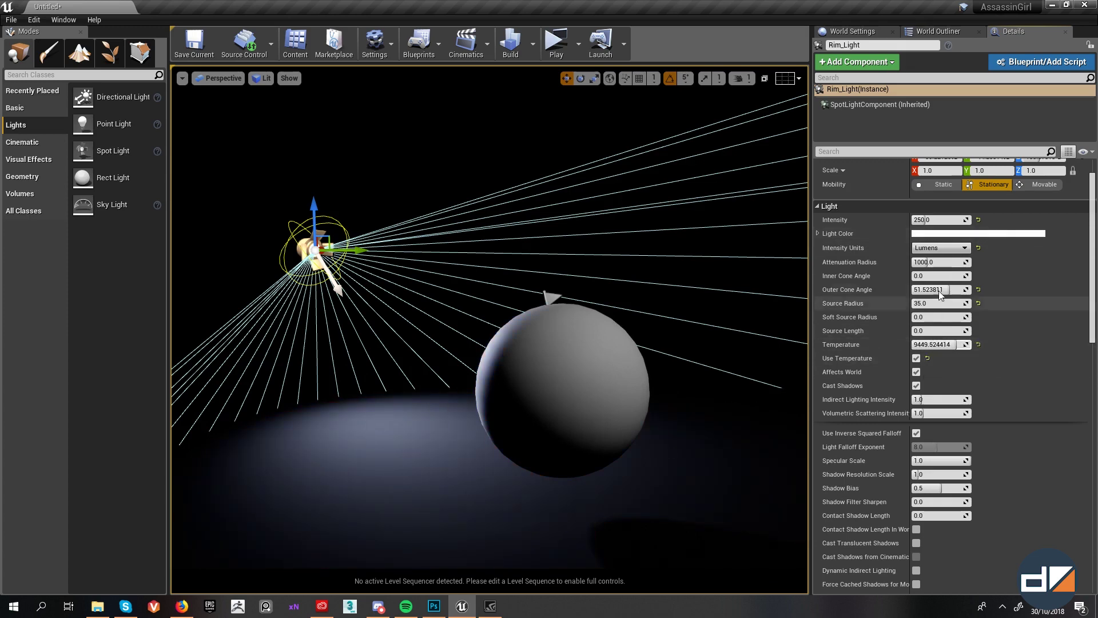
pyautogui.click(938, 233)
pyautogui.moveTo(850, 346); pyautogui.dragTo(855, 352)
pyautogui.moveTo(772, 342); pyautogui.dragTo(760, 340)
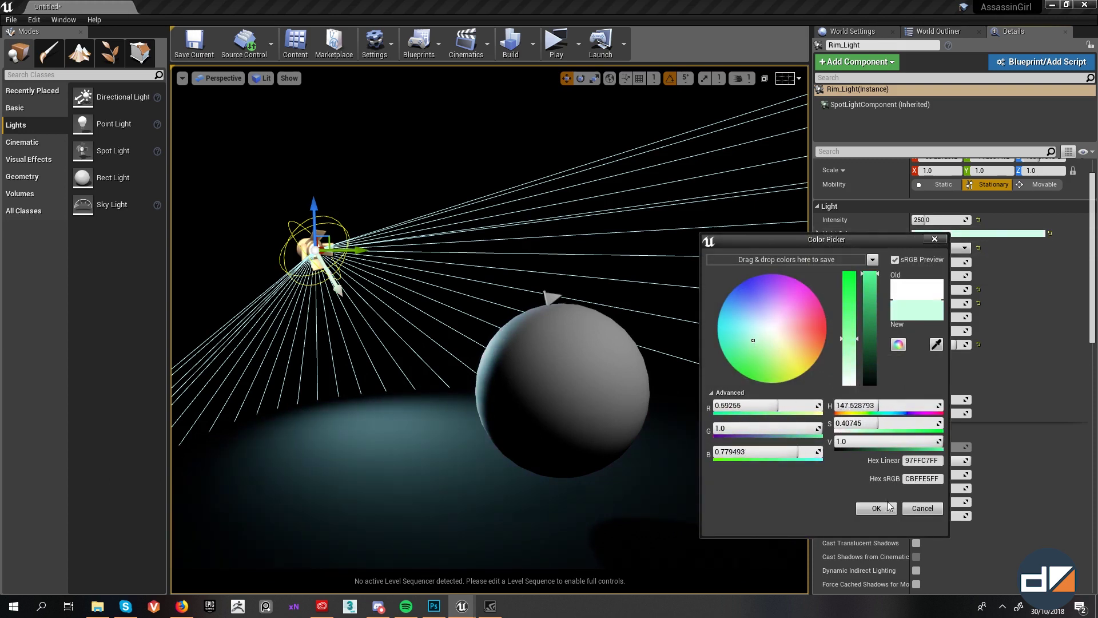
pyautogui.click(889, 507)
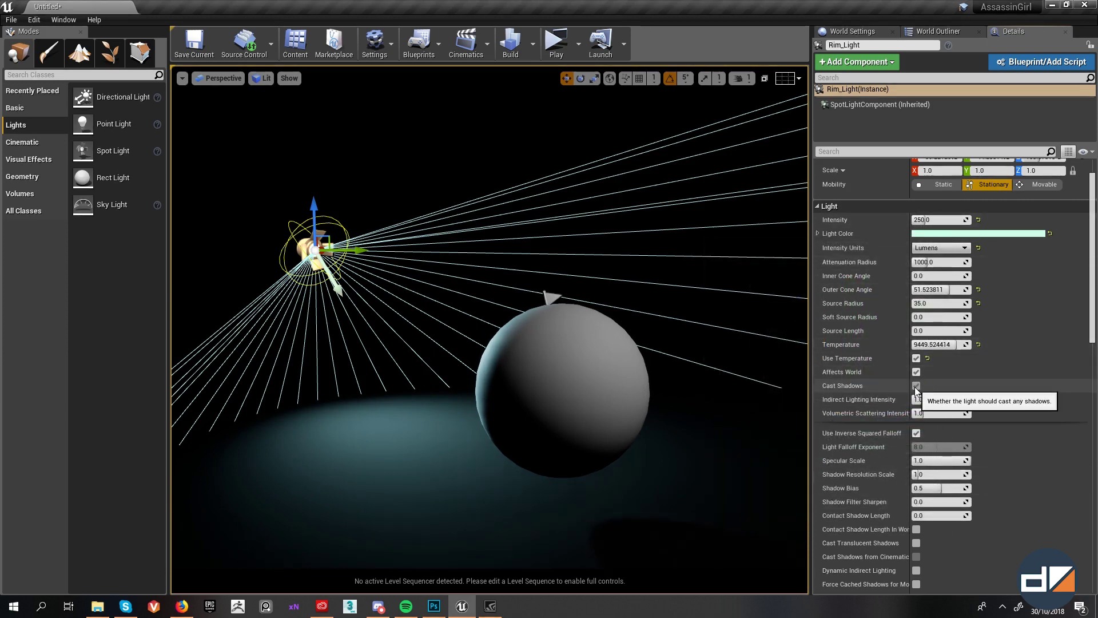
# Step: Try different specular scale values on the rim light, including about 0.99, then reset the scale to its default
pyautogui.moveTo(265, 215); pyautogui.dragTo(367, 253)
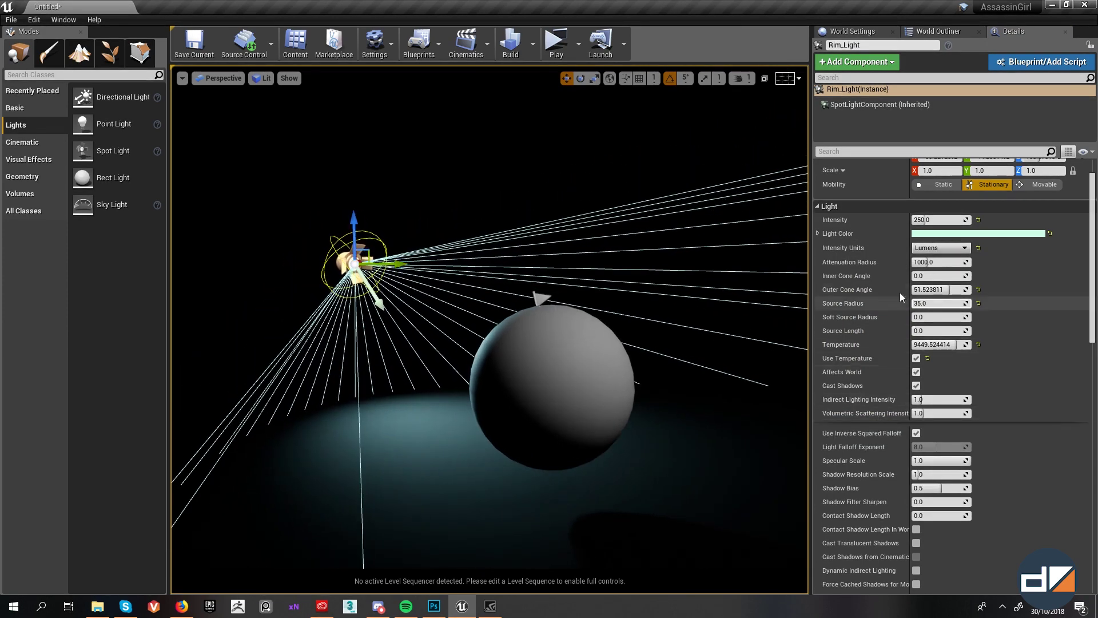
pyautogui.scroll(-3, 930, 376)
pyautogui.scroll(-2, 931, 376)
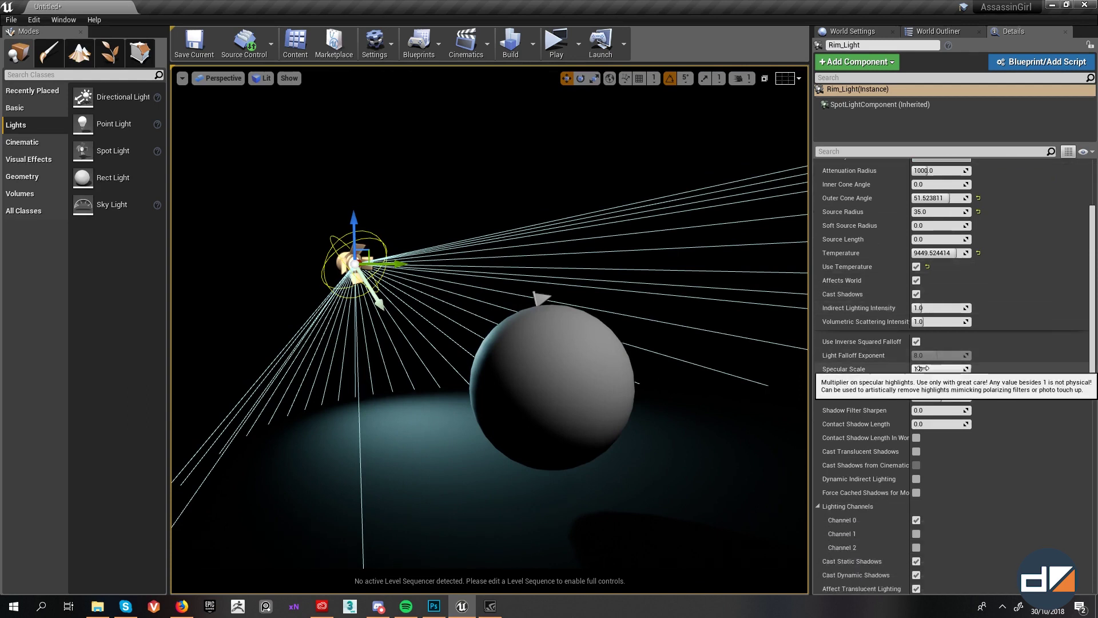
pyautogui.scroll(-3, 1021, 355)
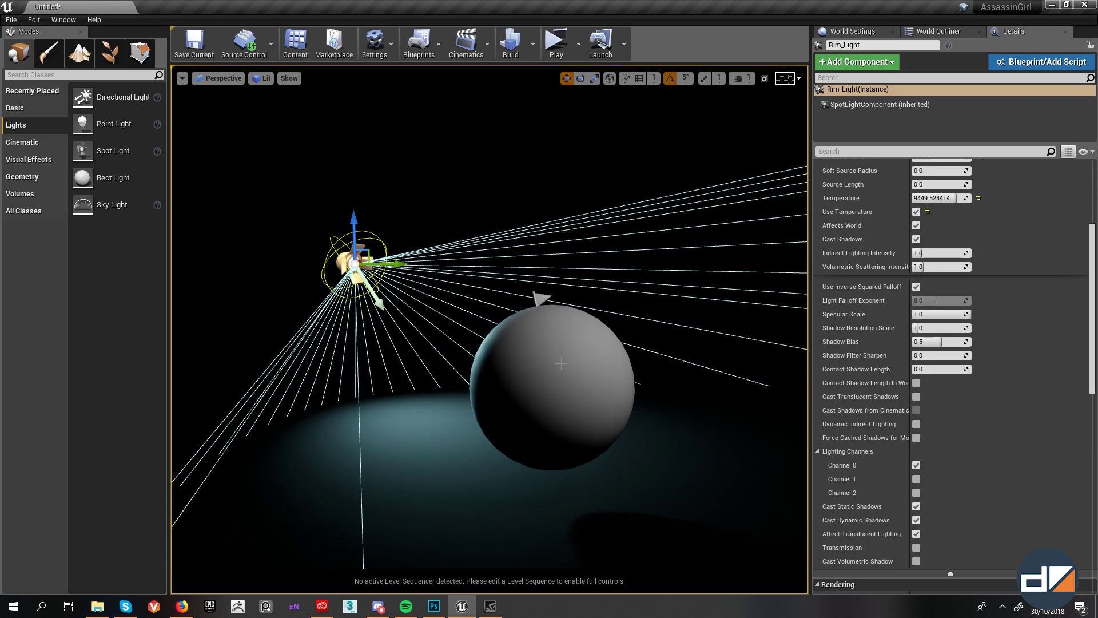
pyautogui.click(542, 371)
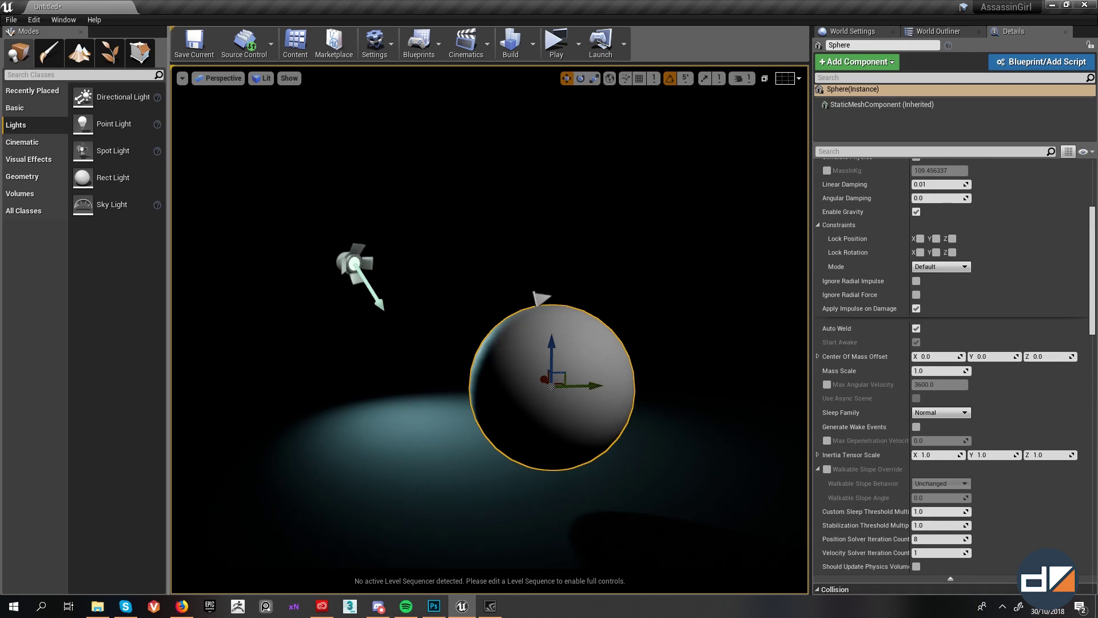
pyautogui.click(355, 264)
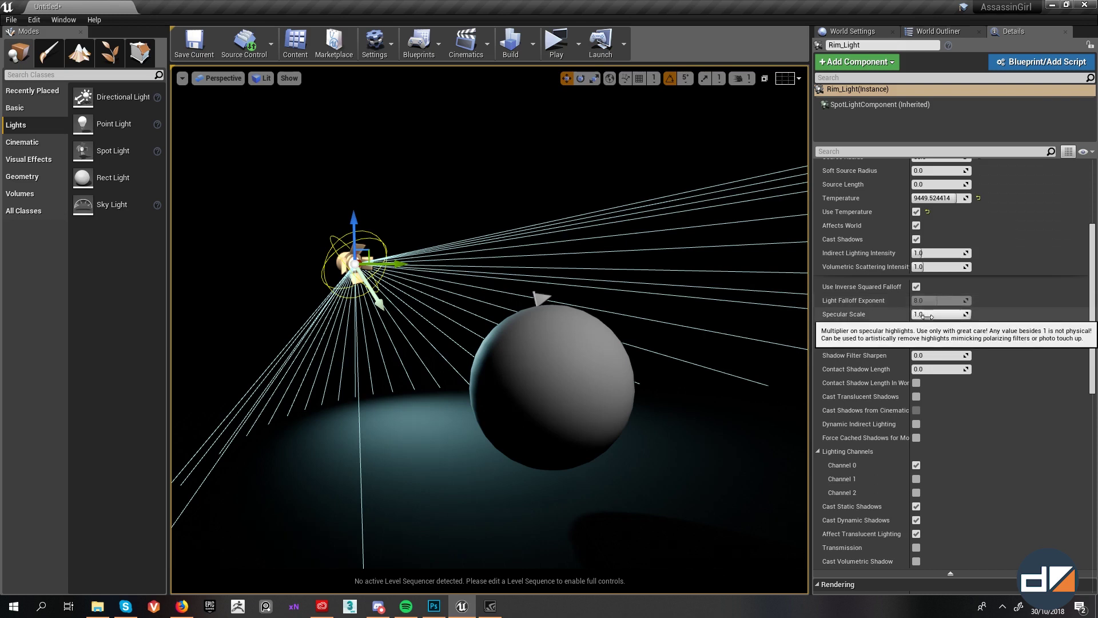
pyautogui.moveTo(927, 316); pyautogui.dragTo(923, 316)
pyautogui.moveTo(938, 314); pyautogui.dragTo(970, 314)
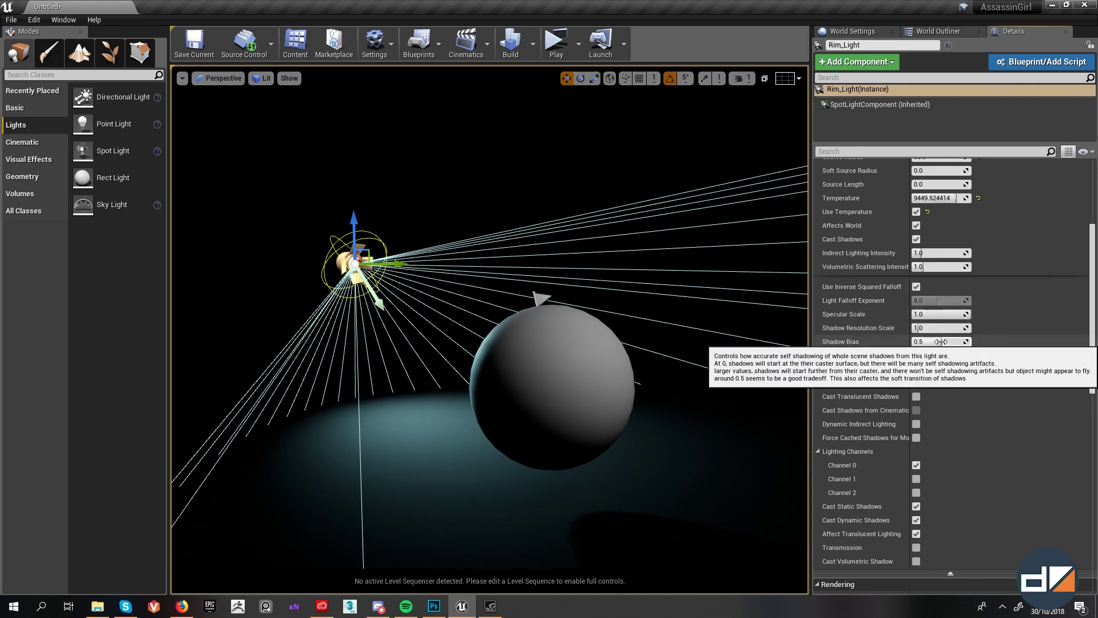
pyautogui.moveTo(932, 314)
pyautogui.mouseDown()
pyautogui.moveTo(906, 314)
pyautogui.moveTo(947, 314)
pyautogui.mouseUp()
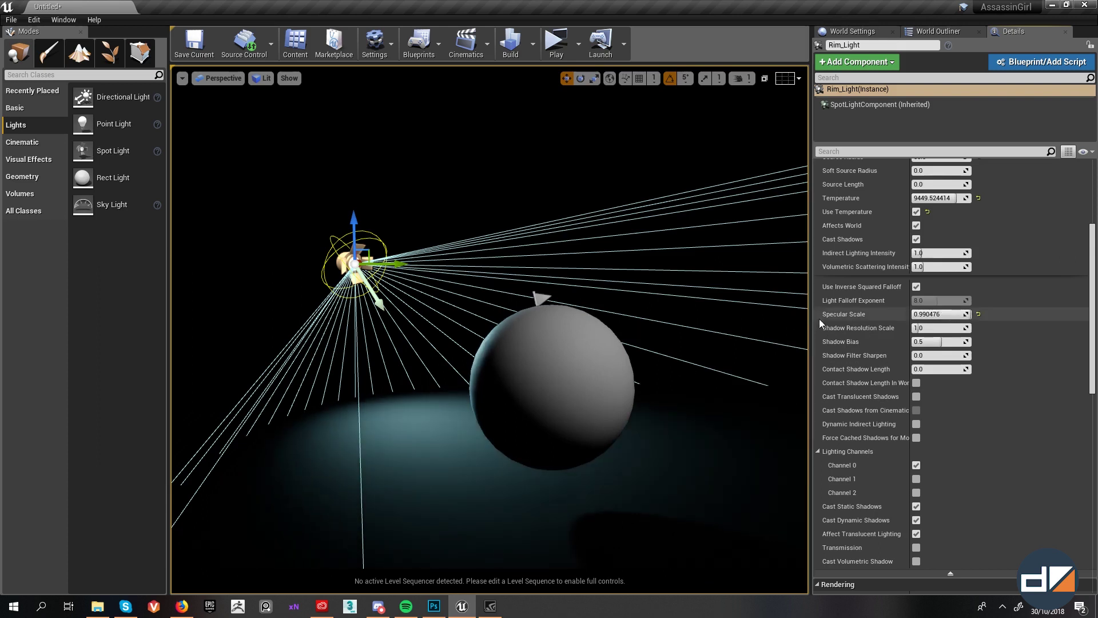
pyautogui.click(978, 314)
# Step: Try a shadow resolution scale of 0.125 on the rim light, inspect the sphere's floor shadow, then reset the scale to its default
pyautogui.moveTo(942, 343)
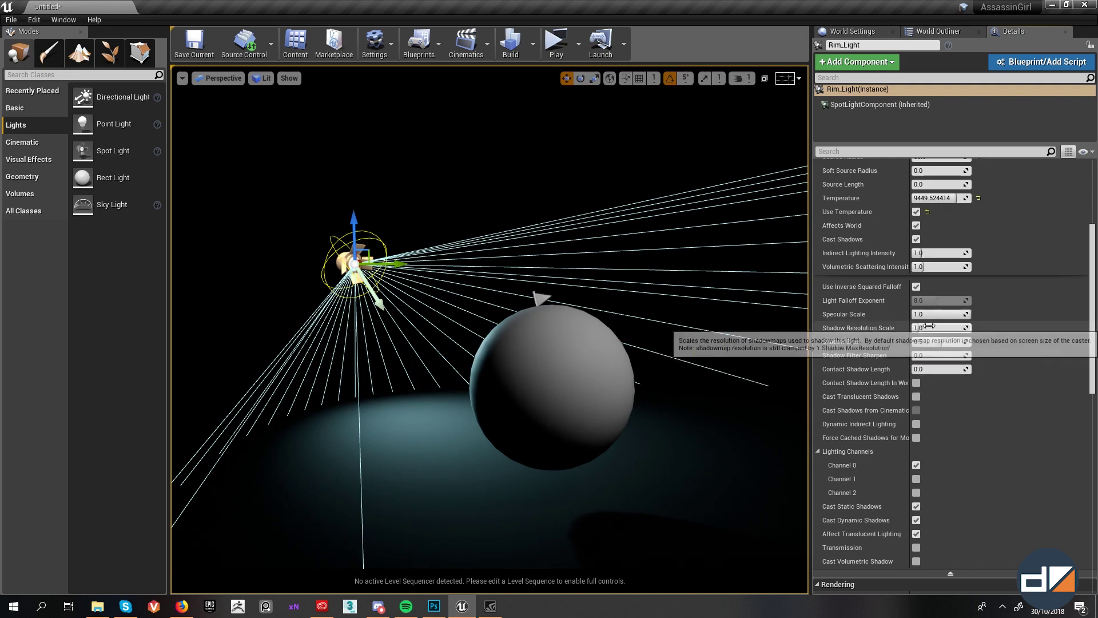
pyautogui.moveTo(921, 328); pyautogui.dragTo(870, 328)
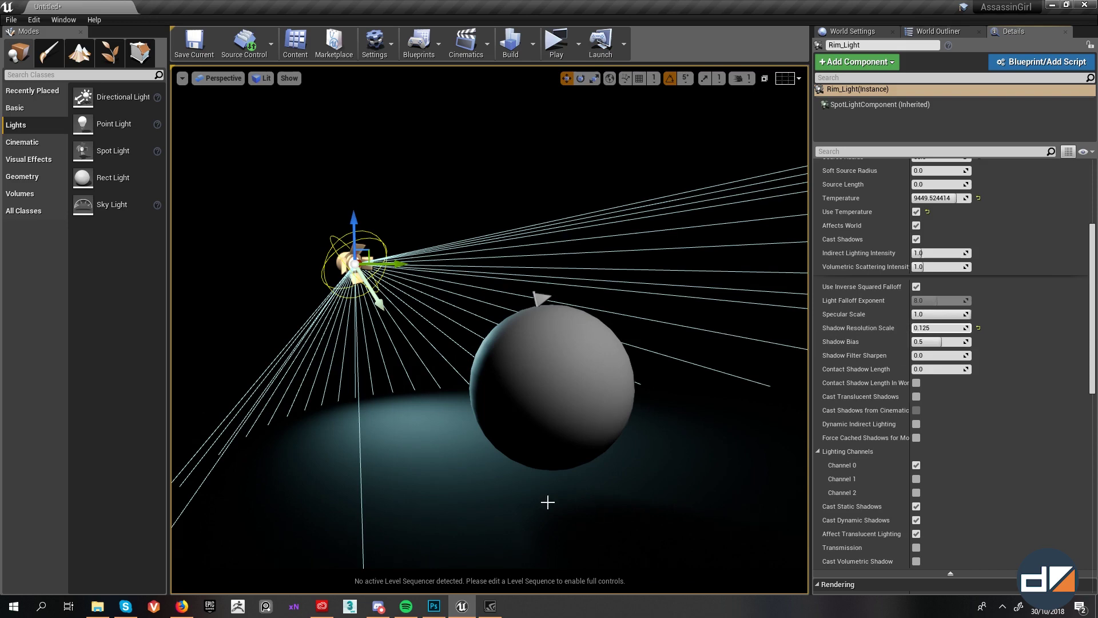
pyautogui.moveTo(619, 481); pyautogui.dragTo(638, 521, button='right')
pyautogui.scroll(2, 619, 481)
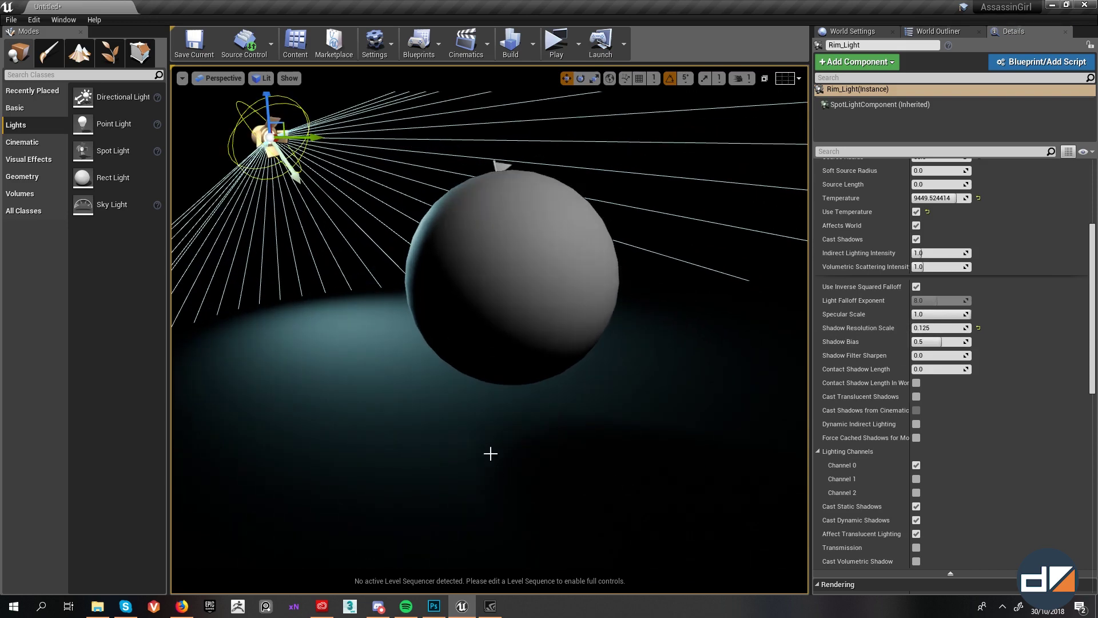
pyautogui.moveTo(930, 324)
pyautogui.mouseDown()
pyautogui.moveTo(972, 324)
pyautogui.moveTo(921, 328)
pyautogui.moveTo(954, 341)
pyautogui.moveTo(937, 341)
pyautogui.mouseUp()
pyautogui.click(978, 328)
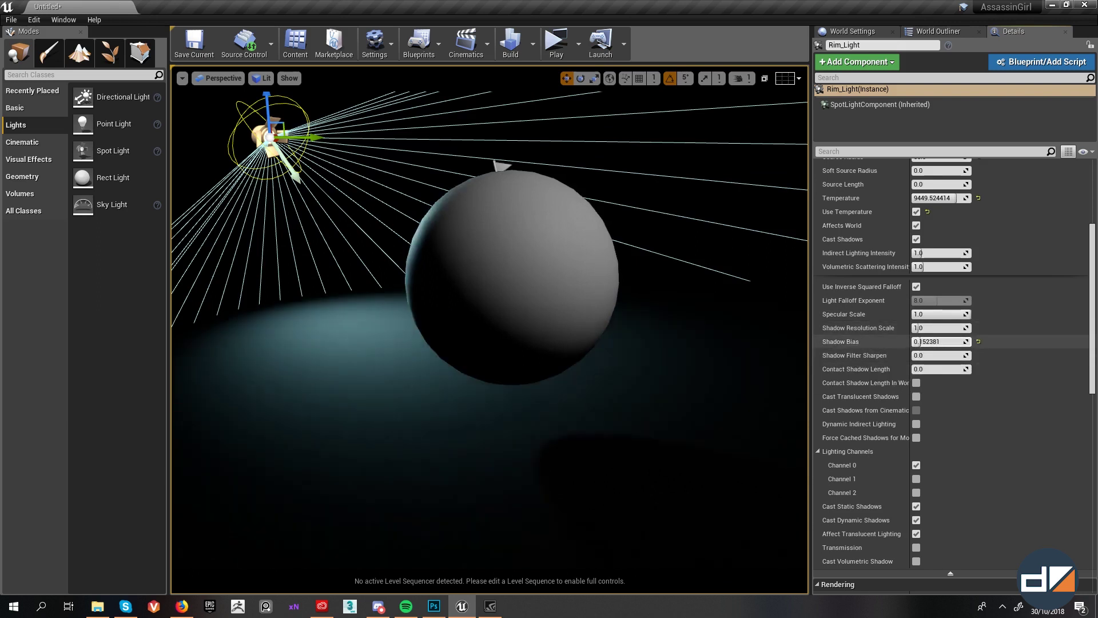
# Step: Try shadow bias values of 0.1 and 0.0 on the rim light
pyautogui.click(944, 339)
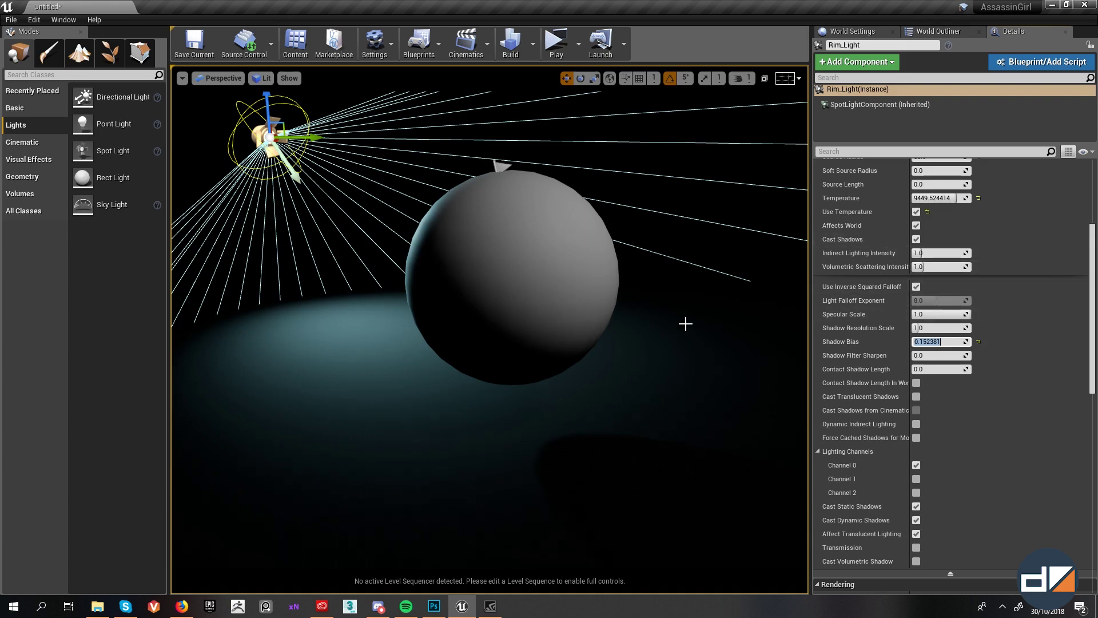
pyautogui.write('1')
pyautogui.press('Return')
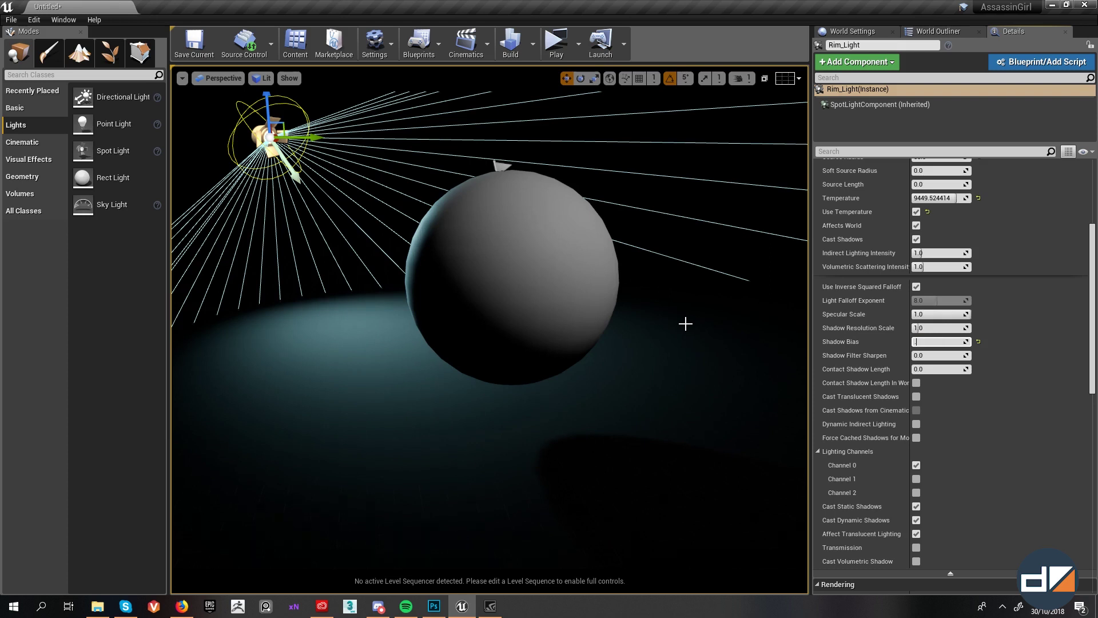
pyautogui.press('Return')
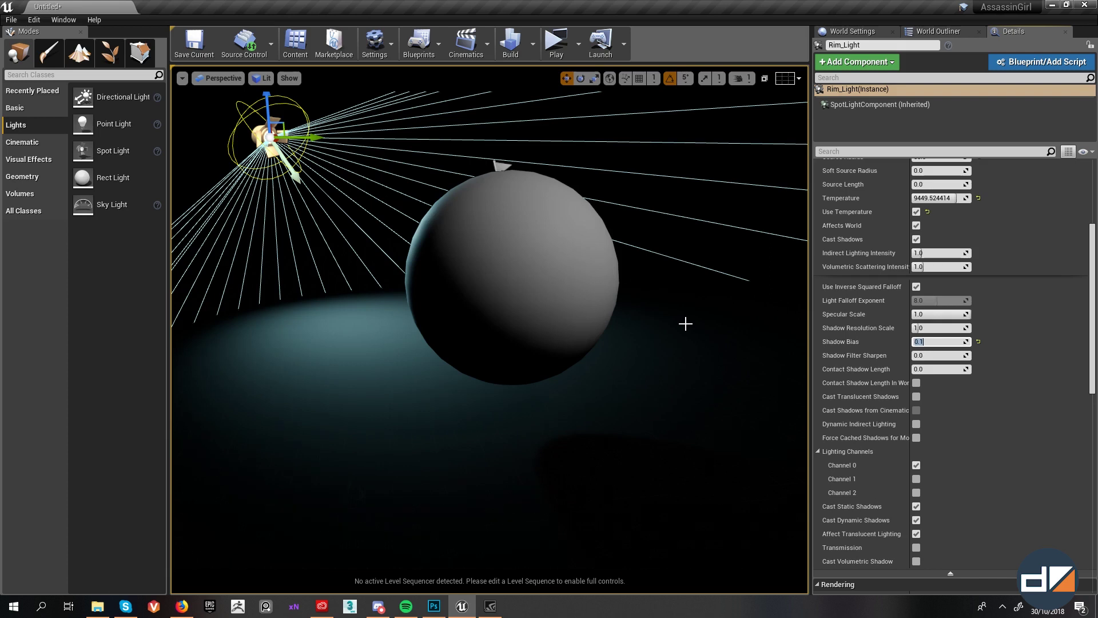
pyautogui.press('Return')
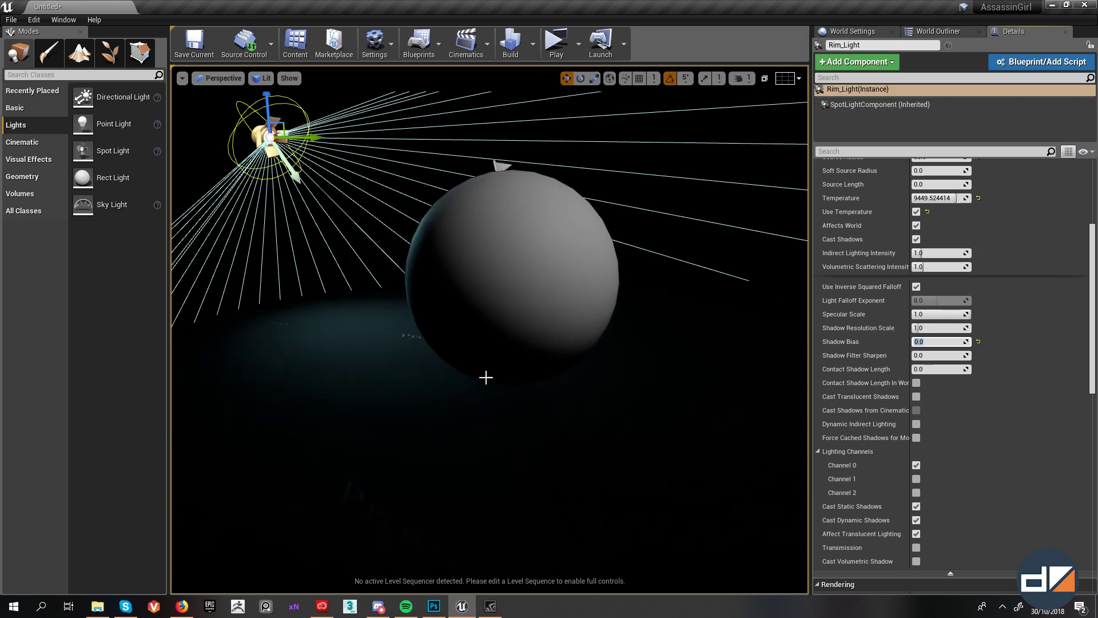
# Step: Examine the lit floor around the sphere and below the rim light for shadow artifacts
pyautogui.press('w')
pyautogui.moveTo(486, 377); pyautogui.dragTo(375, 436, button='right')
pyautogui.press('g')
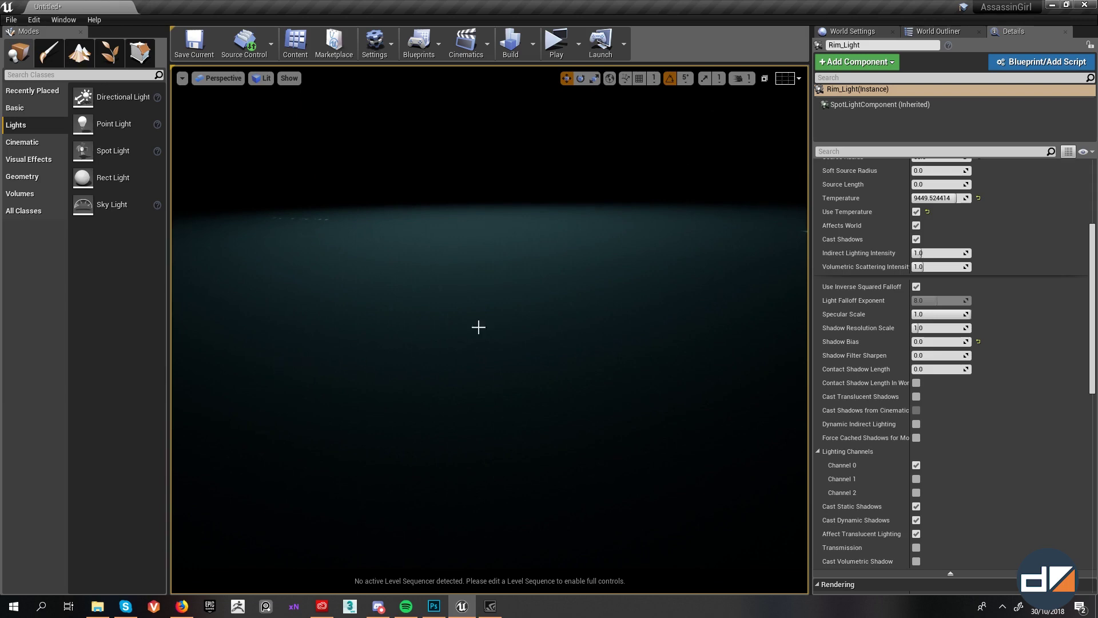
pyautogui.moveTo(507, 345); pyautogui.dragTo(507, 362, button='right')
pyautogui.press('s')
pyautogui.moveTo(499, 306); pyautogui.dragTo(499, 300, button='right')
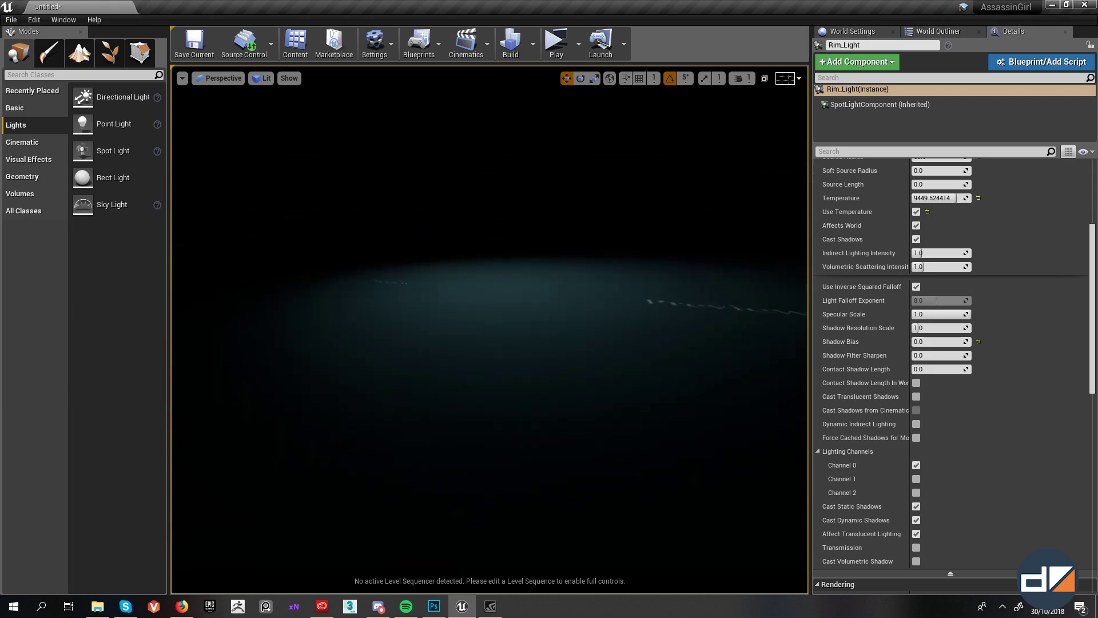
pyautogui.press('g')
pyautogui.moveTo(515, 259); pyautogui.dragTo(508, 197, button='right')
pyautogui.moveTo(449, 157)
pyautogui.mouseDown(button='right')
pyautogui.moveTo(484, 157)
pyautogui.moveTo(449, 157)
pyautogui.mouseUp(button='right')
# Step: Try lowering the rim light toward the floor and rotating it, then undo both changes
pyautogui.moveTo(448, 156); pyautogui.dragTo(647, 445)
pyautogui.press('e')
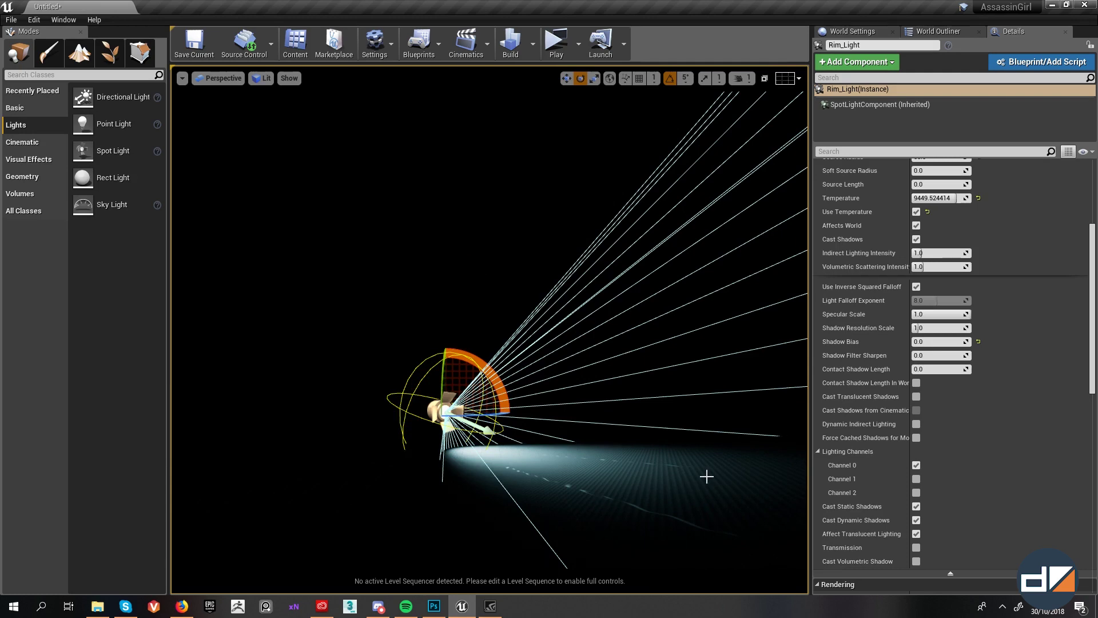
pyautogui.hotkey('ctrl', 'z')
pyautogui.hotkey('ctrl', 'z')
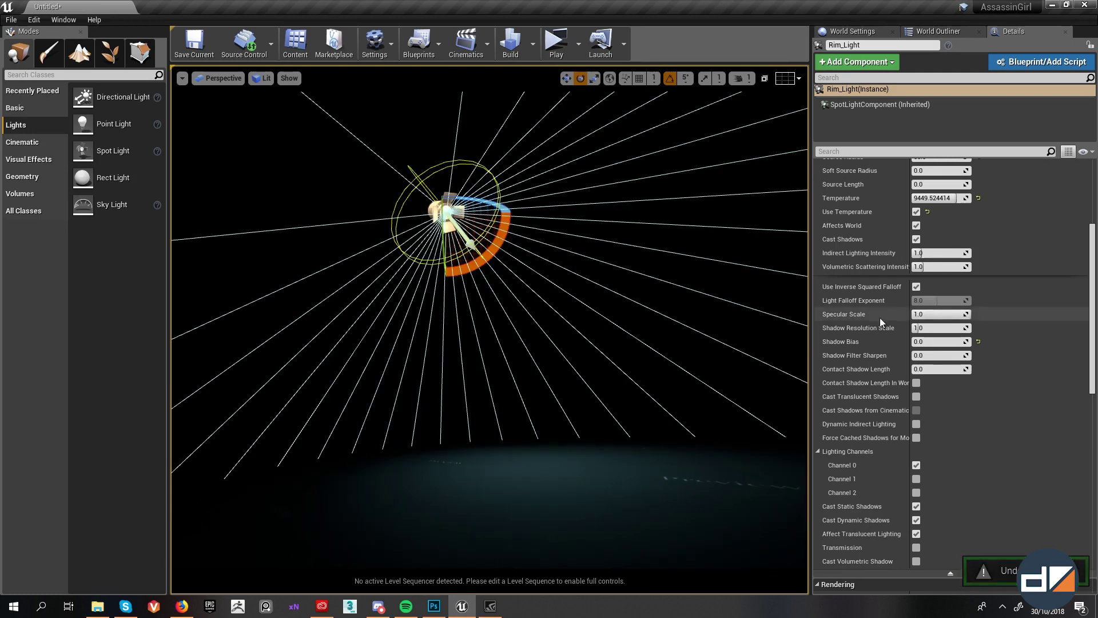
# Step: Inspect the sphere's lit edge up close and set the rim light's shadow bias to 0.1
pyautogui.click(934, 341)
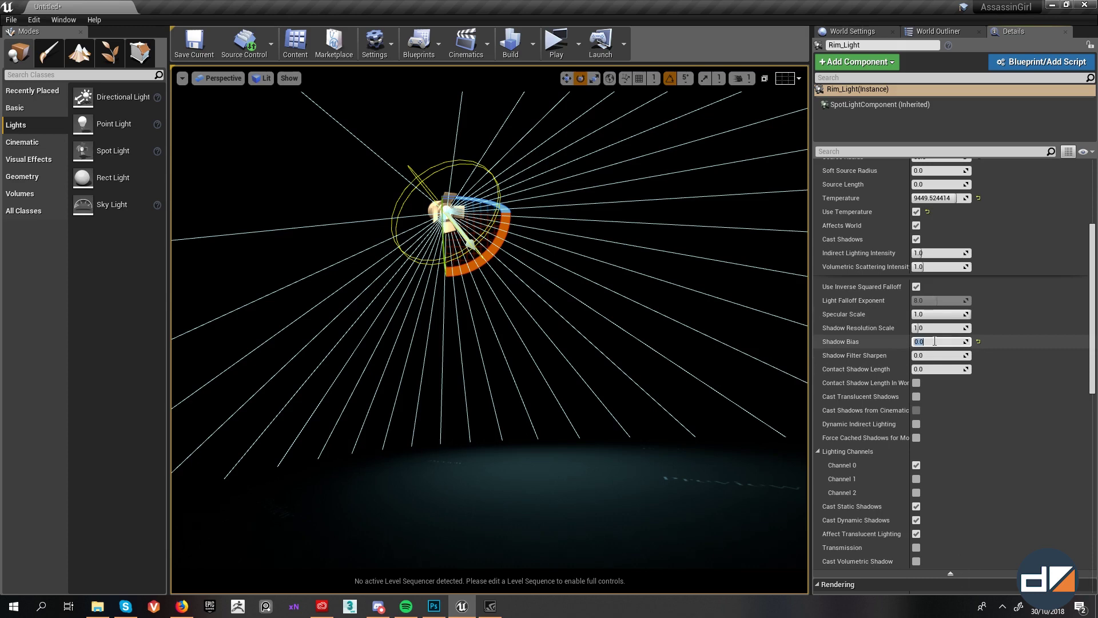
pyautogui.moveTo(533, 339); pyautogui.dragTo(451, 226, button='right')
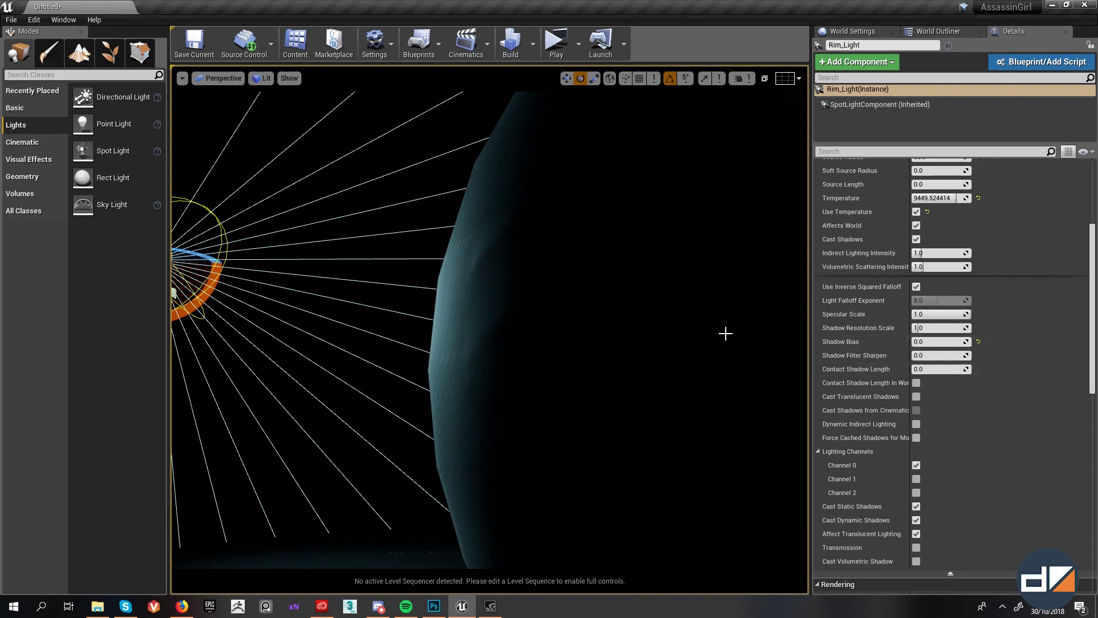
pyautogui.moveTo(934, 342)
pyautogui.mouseDown()
pyautogui.moveTo(950, 341)
pyautogui.moveTo(918, 342)
pyautogui.mouseUp()
pyautogui.moveTo(633, 366)
pyautogui.mouseDown(button='right')
pyautogui.moveTo(675, 366)
pyautogui.moveTo(652, 365)
pyautogui.mouseUp(button='right')
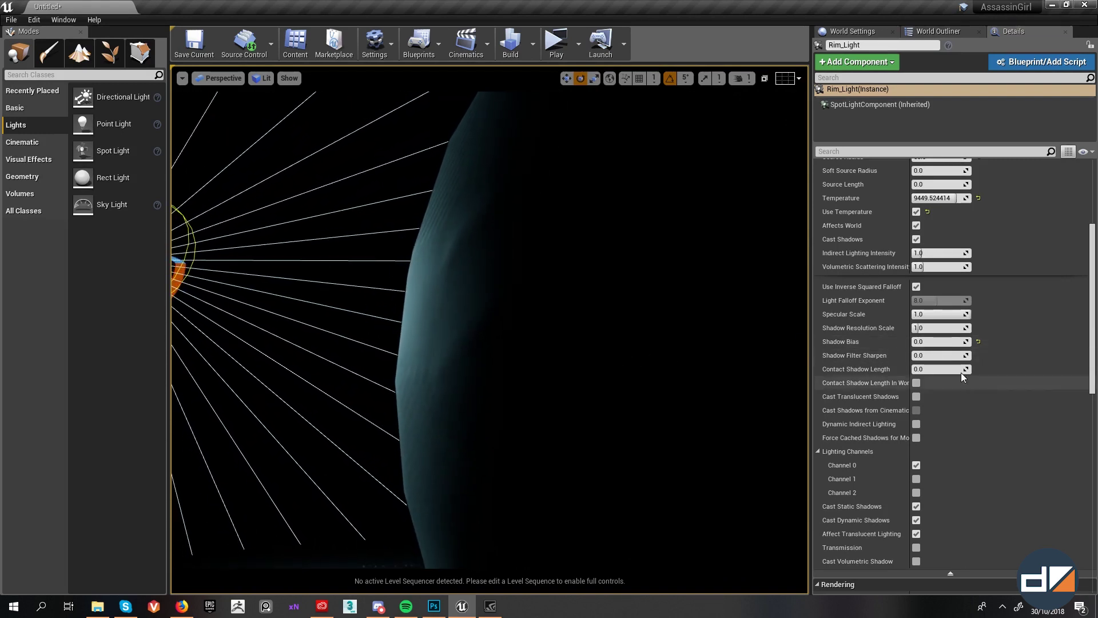
pyautogui.click(934, 341)
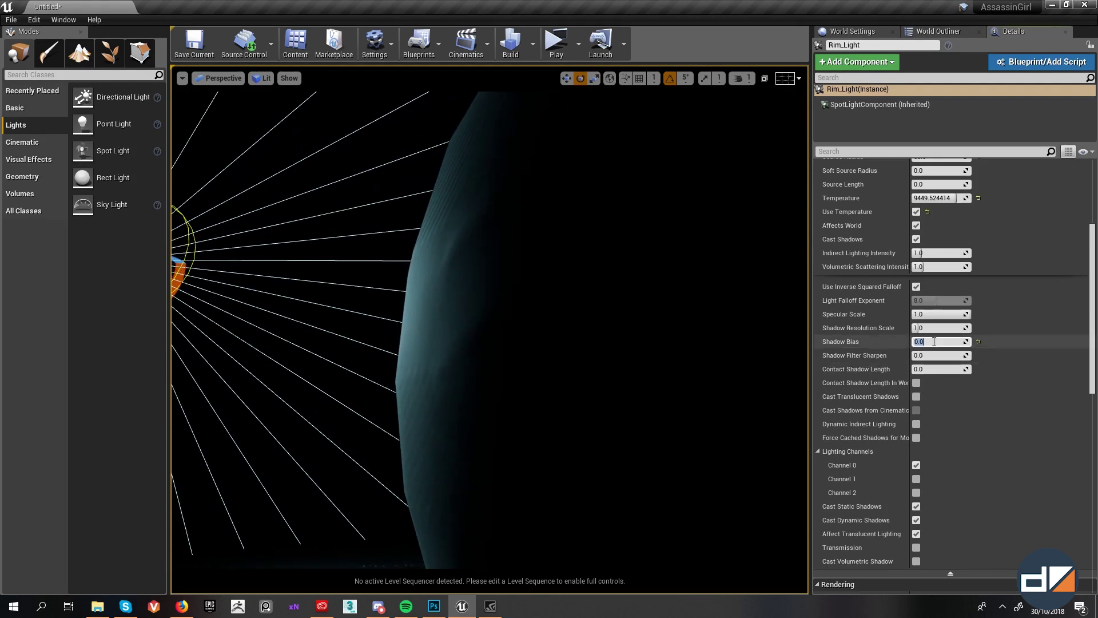
pyautogui.write('0.1')
pyautogui.press('Return')
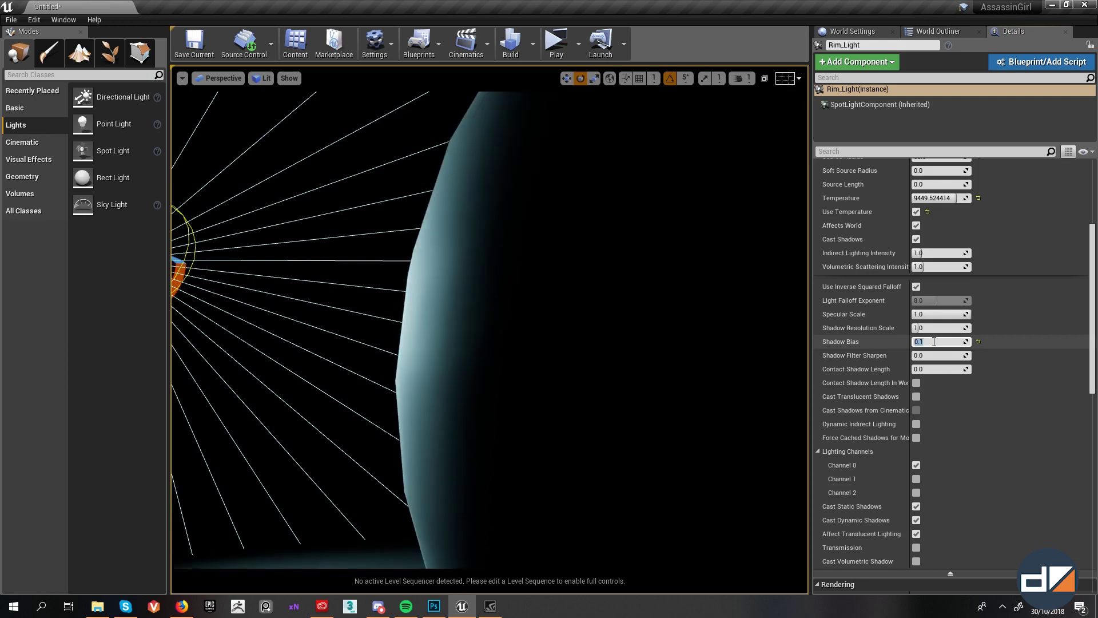
# Step: Set the rim light's shadow filter sharpen to 1.0
pyautogui.scroll(-5, 628, 301)
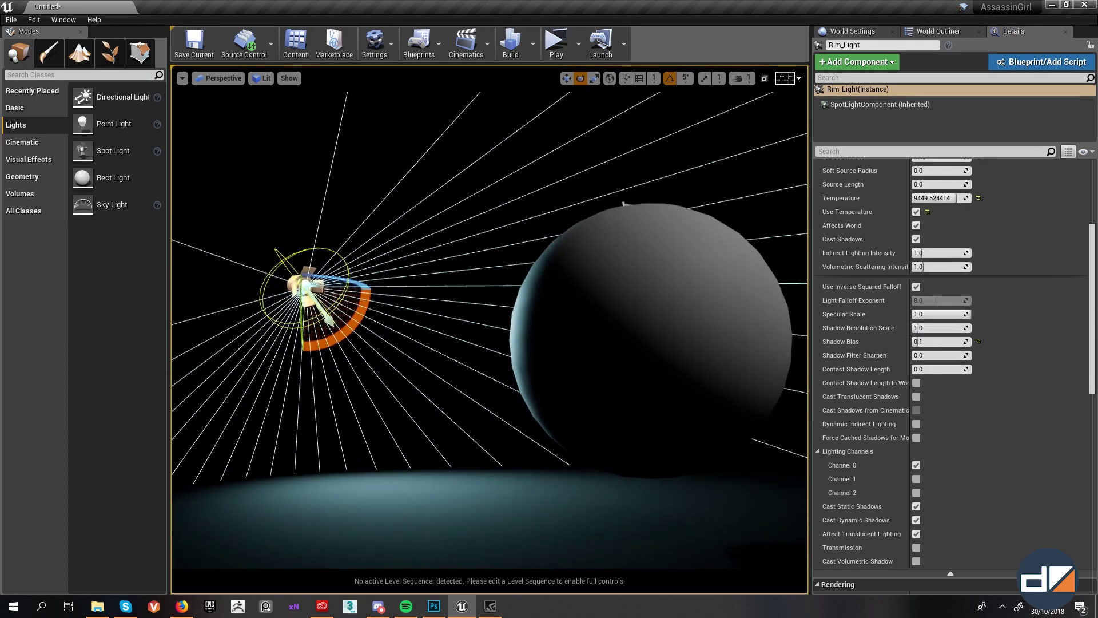
pyautogui.scroll(1, 675, 326)
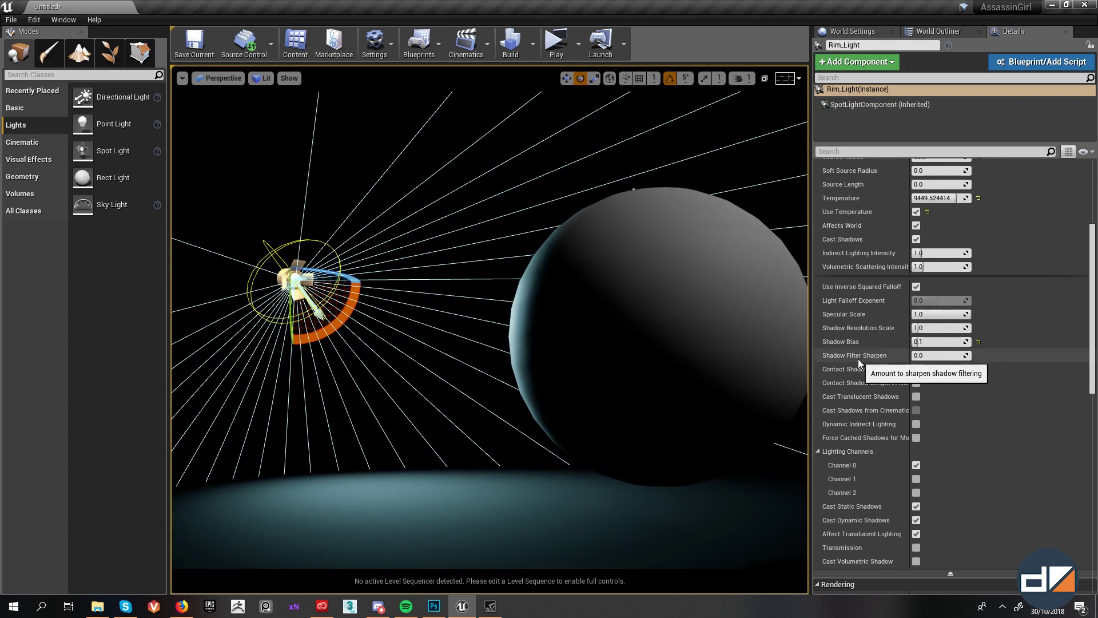
pyautogui.moveTo(938, 355)
pyautogui.mouseDown()
pyautogui.moveTo(983, 356)
pyautogui.moveTo(938, 355)
pyautogui.mouseUp()
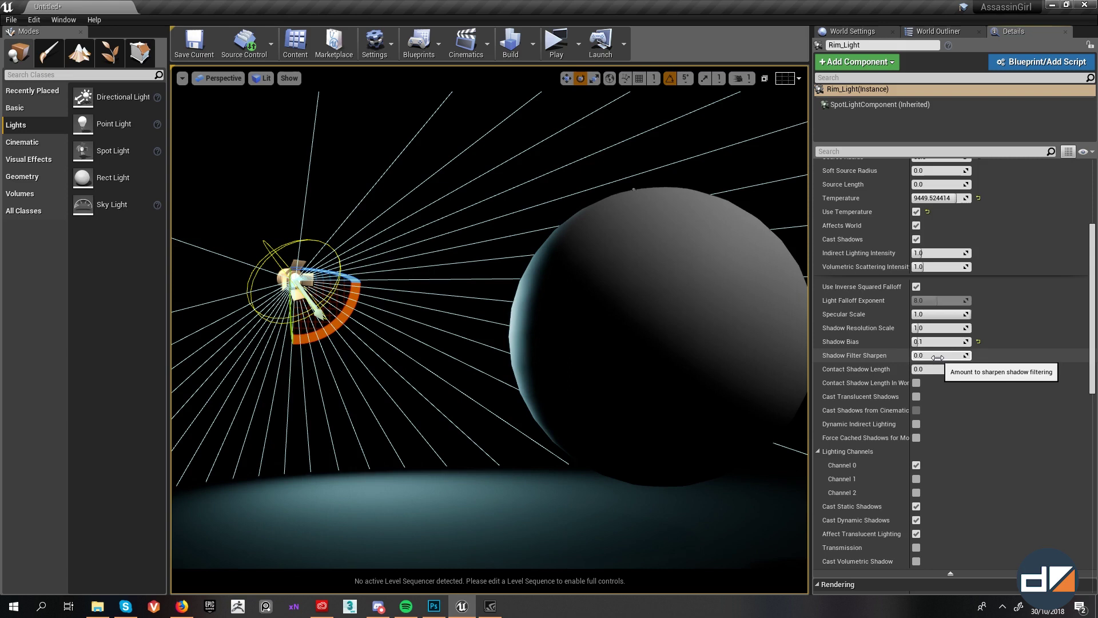
pyautogui.moveTo(938, 355); pyautogui.dragTo(989, 355)
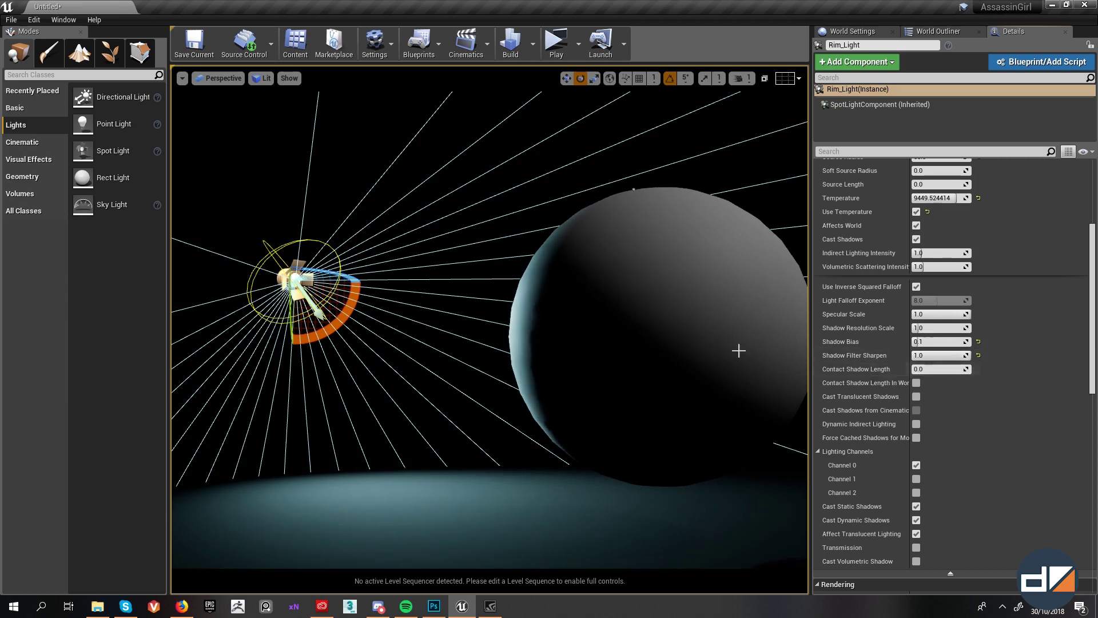
# Step: Duplicate the sphere and move the copy down and sideways so it partly overlaps the original
pyautogui.moveTo(715, 366); pyautogui.dragTo(586, 317, button='right')
pyautogui.click(585, 316)
pyautogui.press('w')
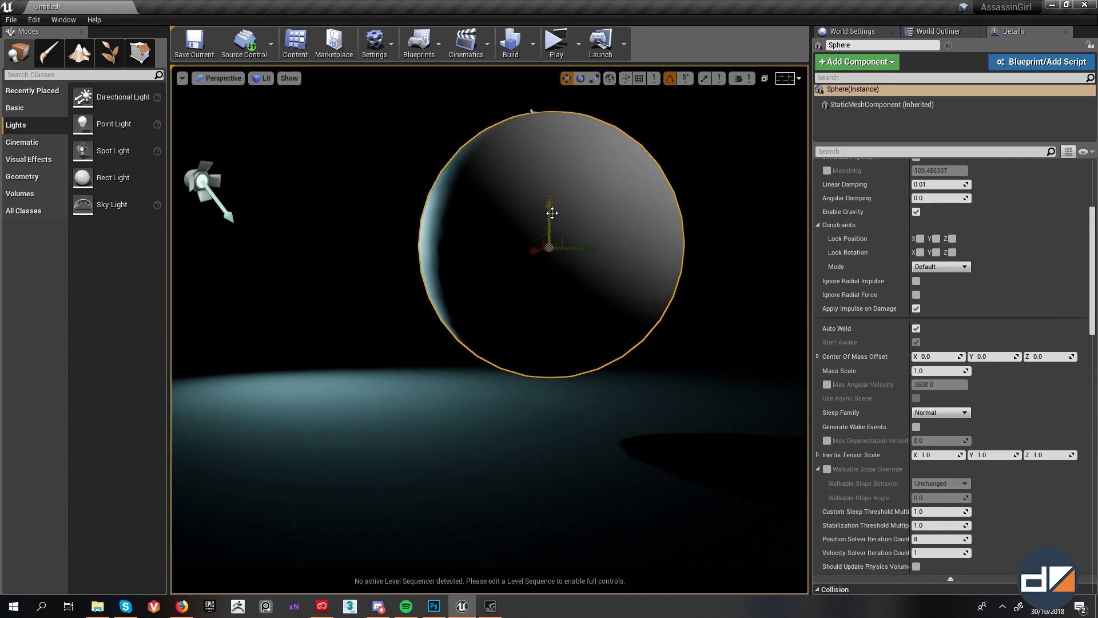
pyautogui.keyDown('alt'); pyautogui.moveTo(552, 213); pyautogui.dragTo(552, 261); pyautogui.keyUp('alt')
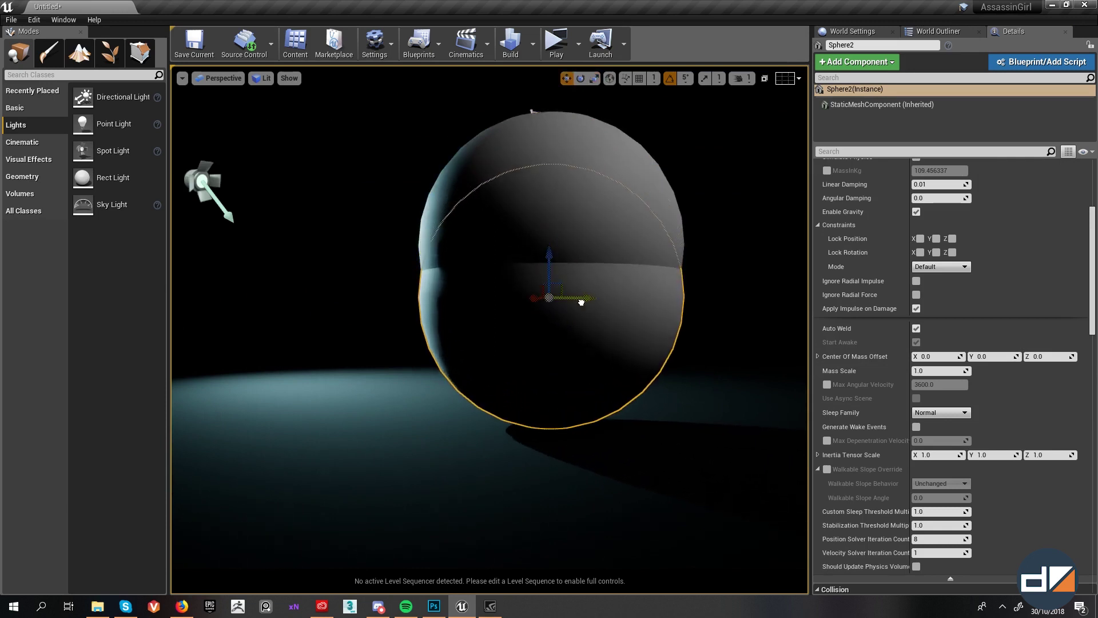
pyautogui.moveTo(581, 302); pyautogui.dragTo(644, 296)
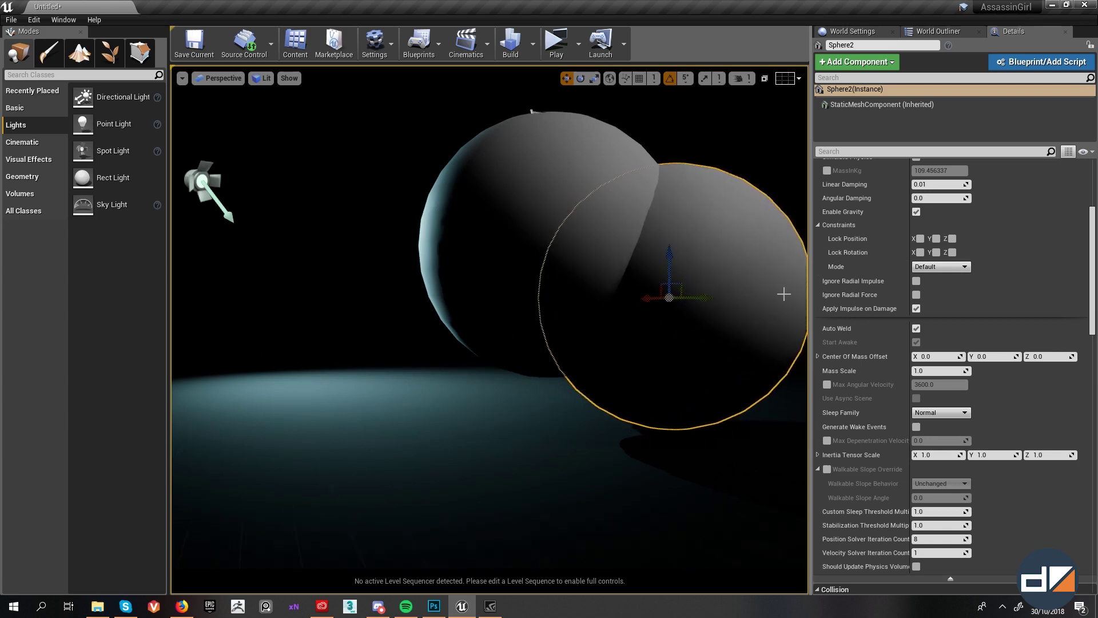
pyautogui.press('g')
pyautogui.moveTo(632, 255); pyautogui.dragTo(601, 280, button='right')
pyautogui.press('g')
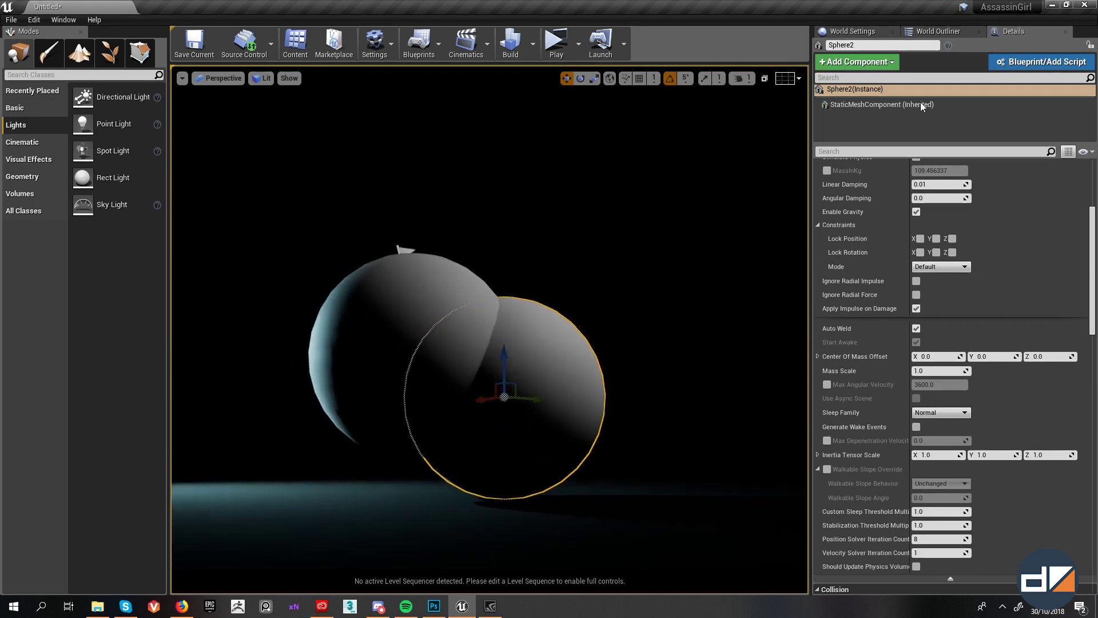
# Step: Select PointLight from the Lighting folder and show its details with both spheres framed
pyautogui.click(949, 33)
pyautogui.click(878, 95)
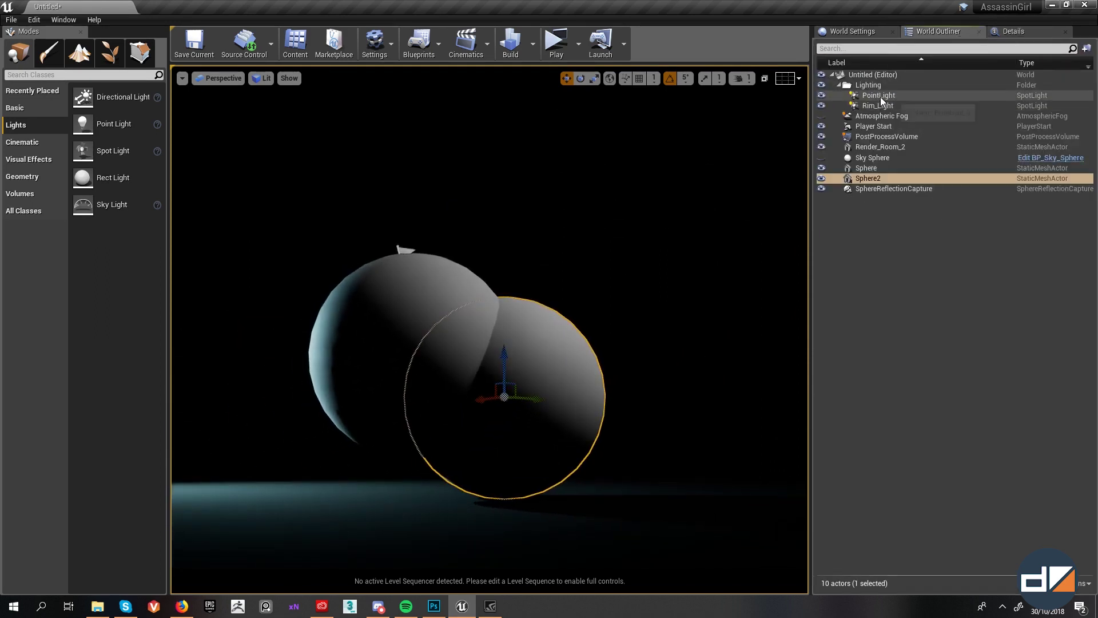
pyautogui.click(1012, 31)
pyautogui.moveTo(715, 229); pyautogui.dragTo(710, 286, button='right')
pyautogui.press('w')
pyautogui.press('s')
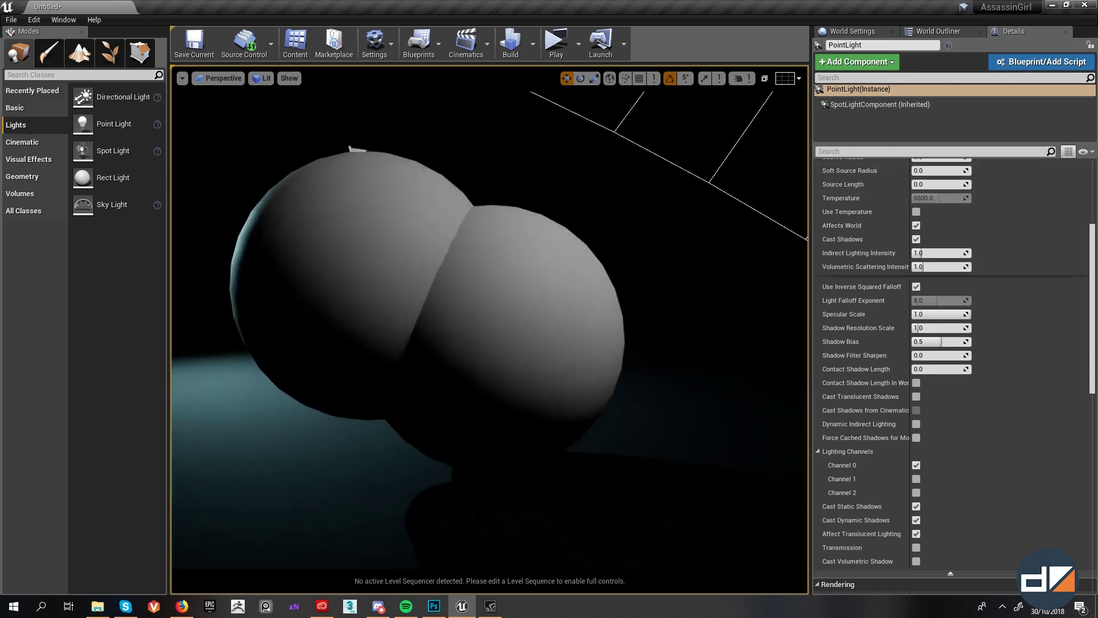
# Step: Try shadow bias values of 0, 1, 0.2, 0.5 and 0.1 on PointLight
pyautogui.click(934, 342)
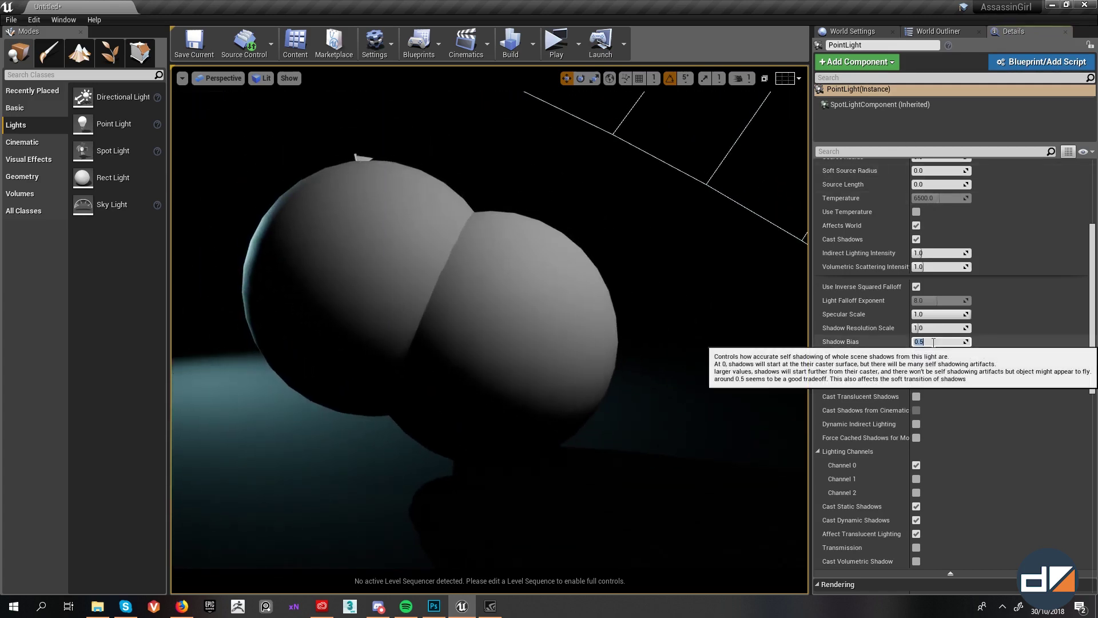
pyautogui.write('0')
pyautogui.press('Return')
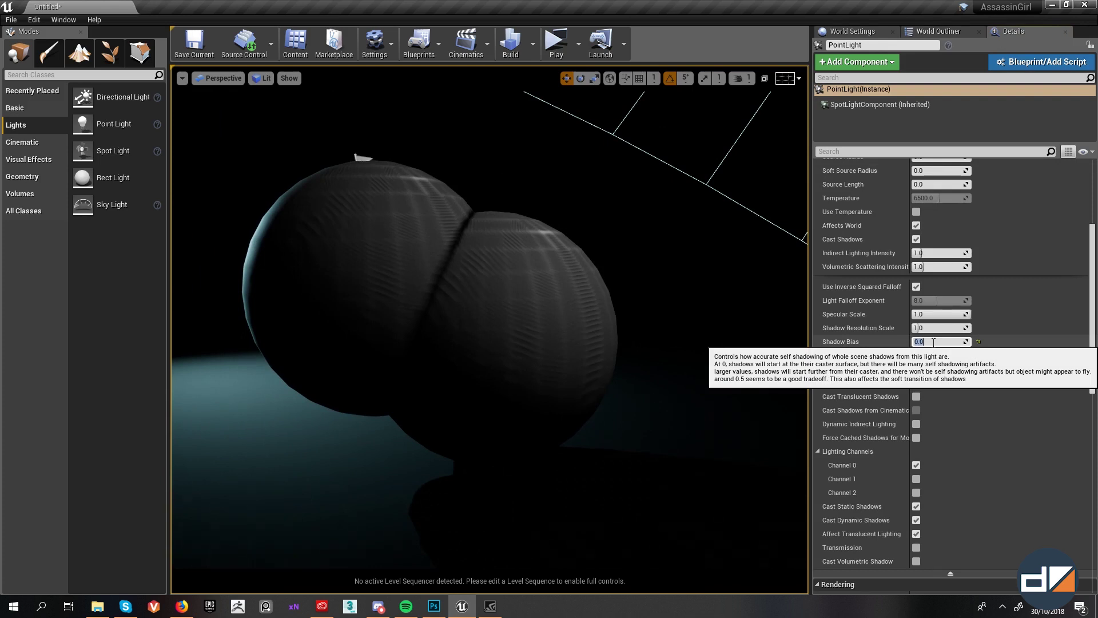
pyautogui.write('1')
pyautogui.press('Return')
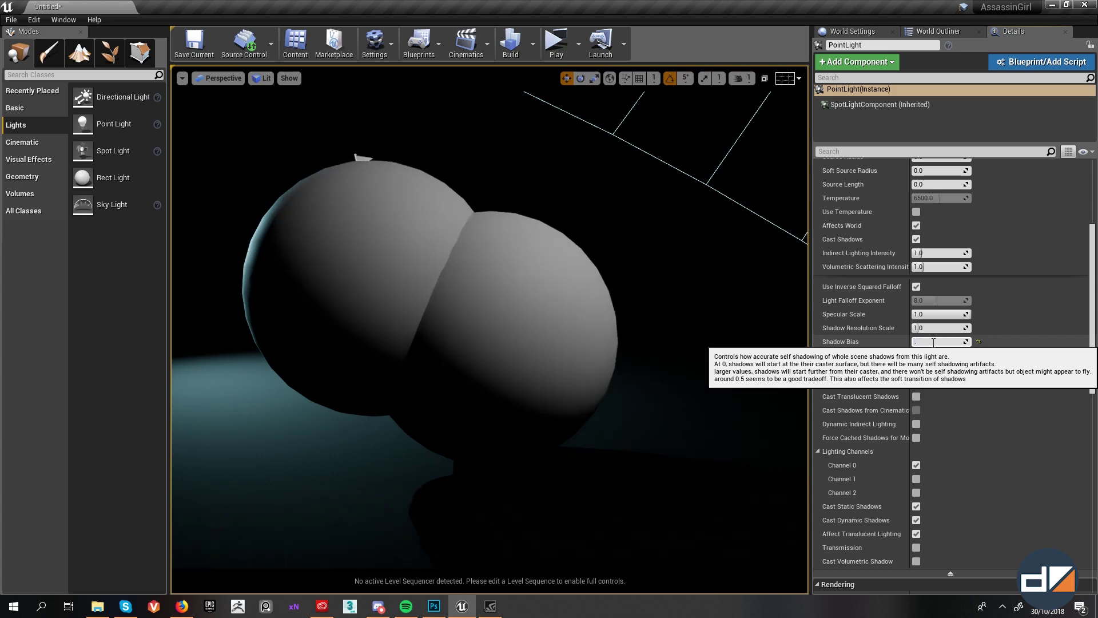
pyautogui.write('.2')
pyautogui.press('Return')
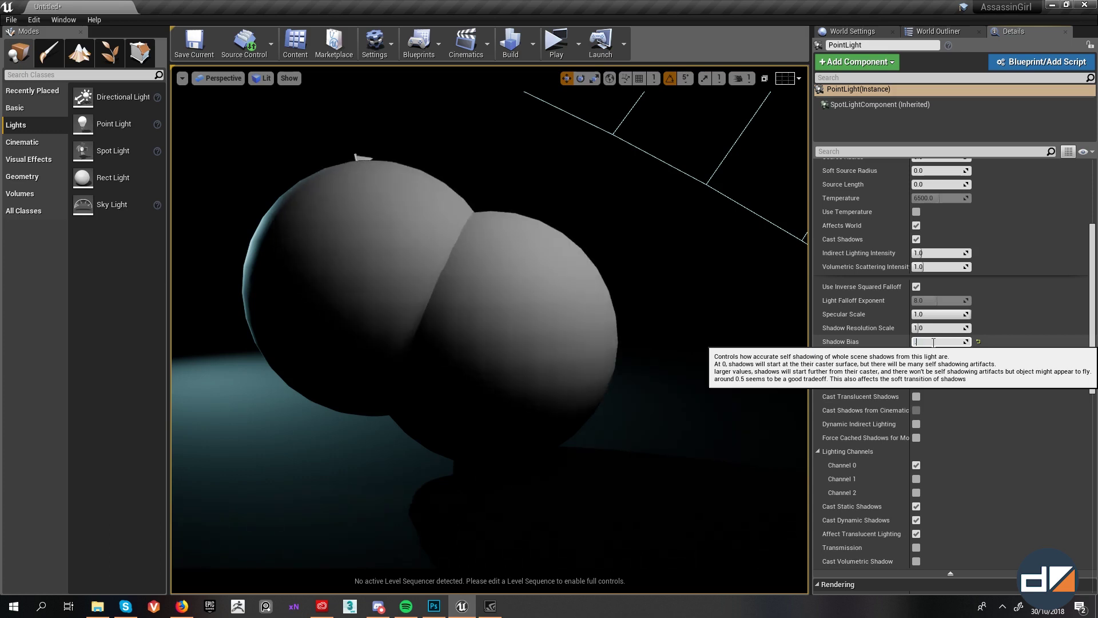
pyautogui.write('.5')
pyautogui.press('Return')
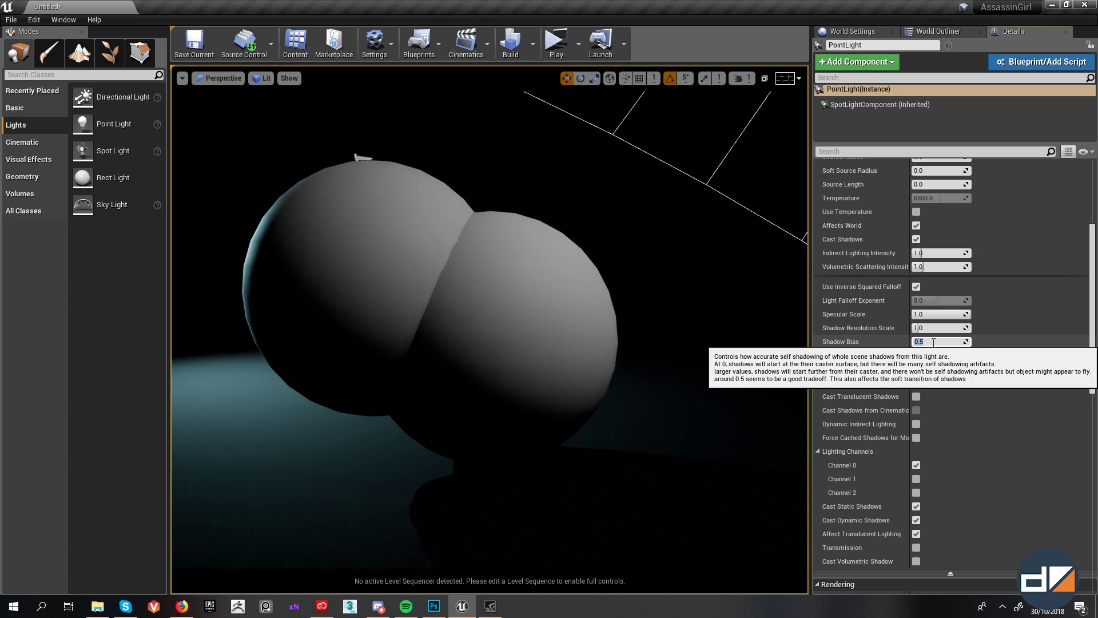
pyautogui.write('.1')
pyautogui.press('Return')
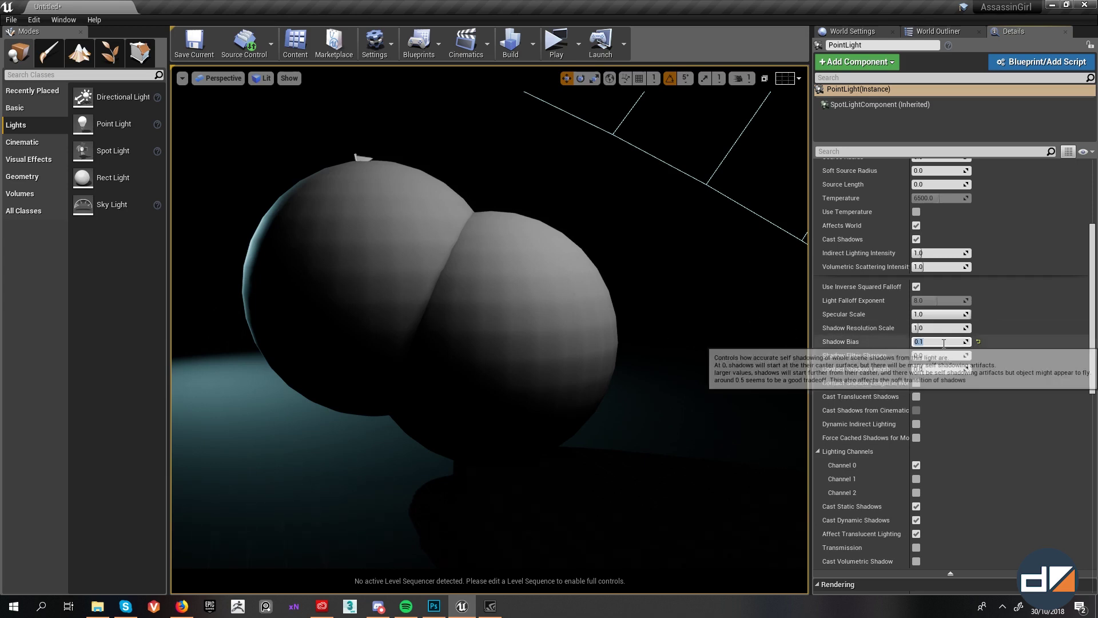
# Step: Set PointLight's shadow bias to 0.3 and keep that light selected
pyautogui.write('0.2')
pyautogui.press('Return')
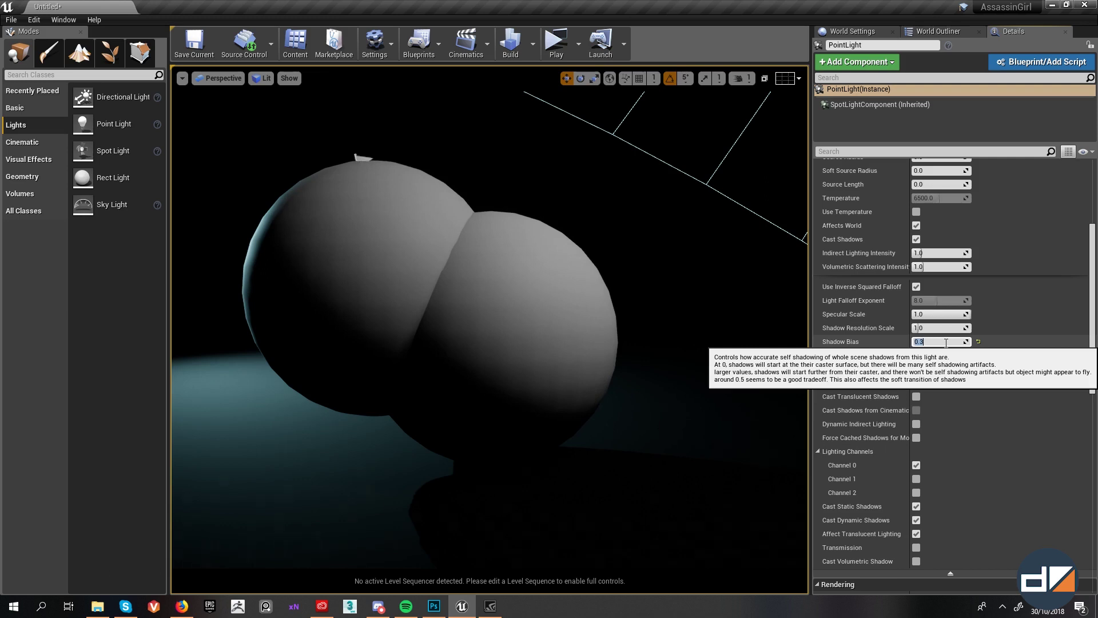
pyautogui.click(562, 355)
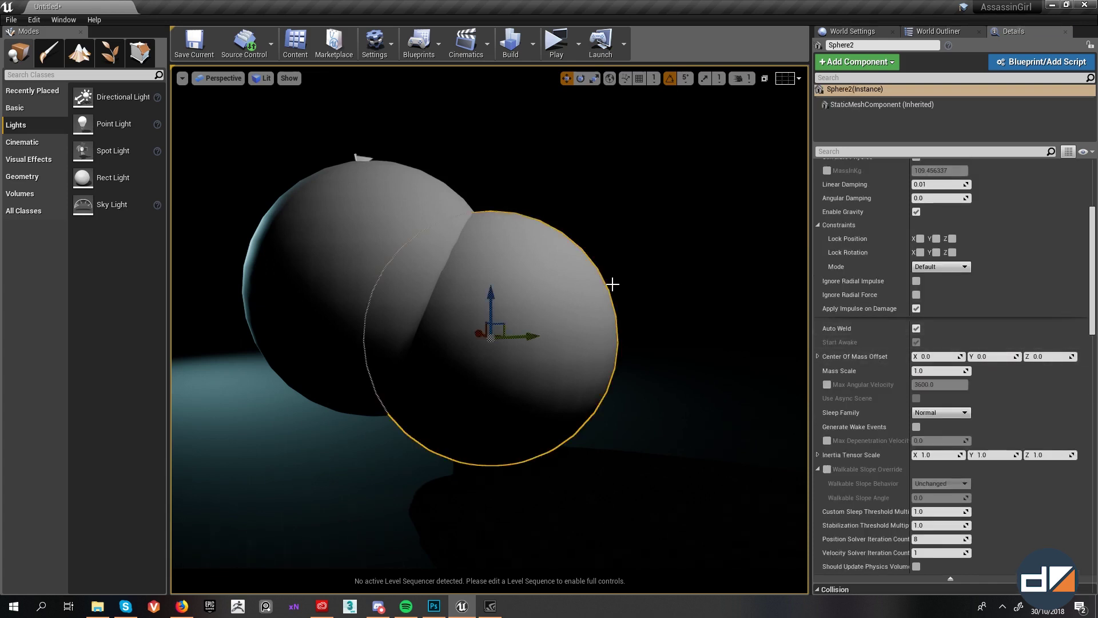
pyautogui.hotkey('ctrl', 'z')
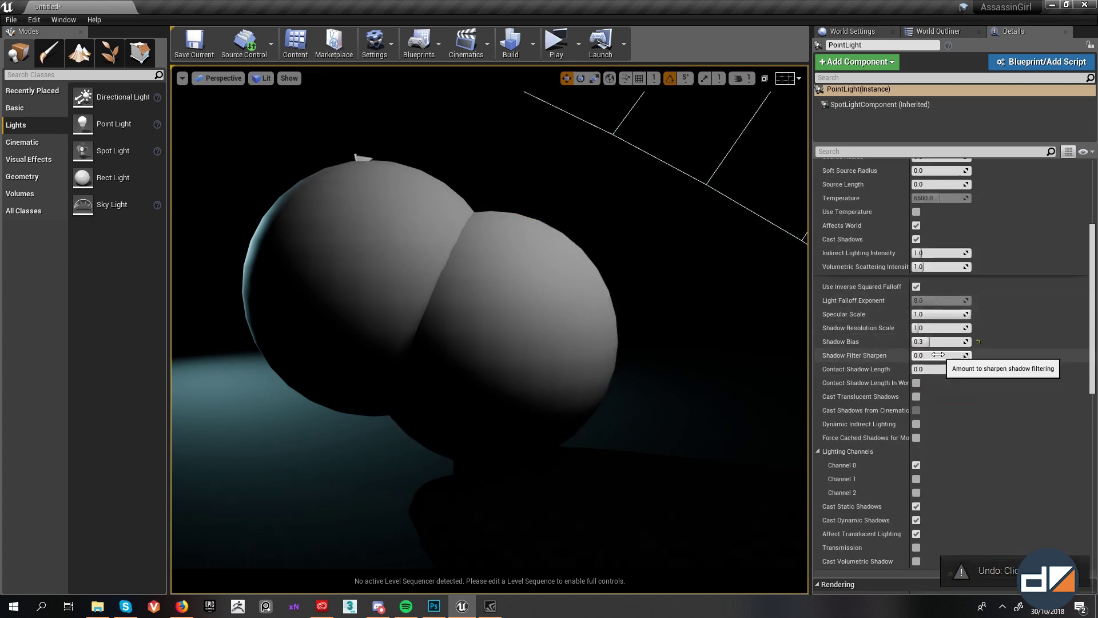
# Step: Raise PointLight's shadow filter sharpen to 1.0 and inspect the shading where the spheres meet
pyautogui.moveTo(933, 355)
pyautogui.mouseDown()
pyautogui.moveTo(970, 355)
pyautogui.moveTo(940, 355)
pyautogui.mouseUp()
pyautogui.press('w')
pyautogui.moveTo(469, 376); pyautogui.dragTo(467, 370, button='right')
pyautogui.press('s')
pyautogui.press('s')
pyautogui.press('w')
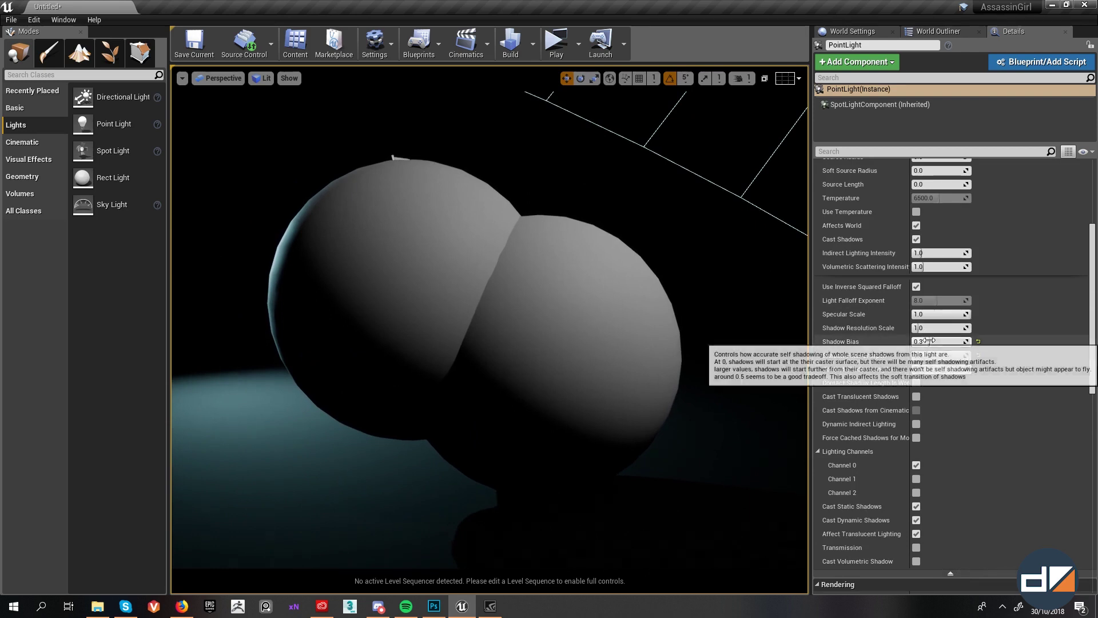
# Step: Try a contact shadow length of about 0.011 on PointLight and reset it to the default
pyautogui.click(936, 369)
pyautogui.click(972, 408)
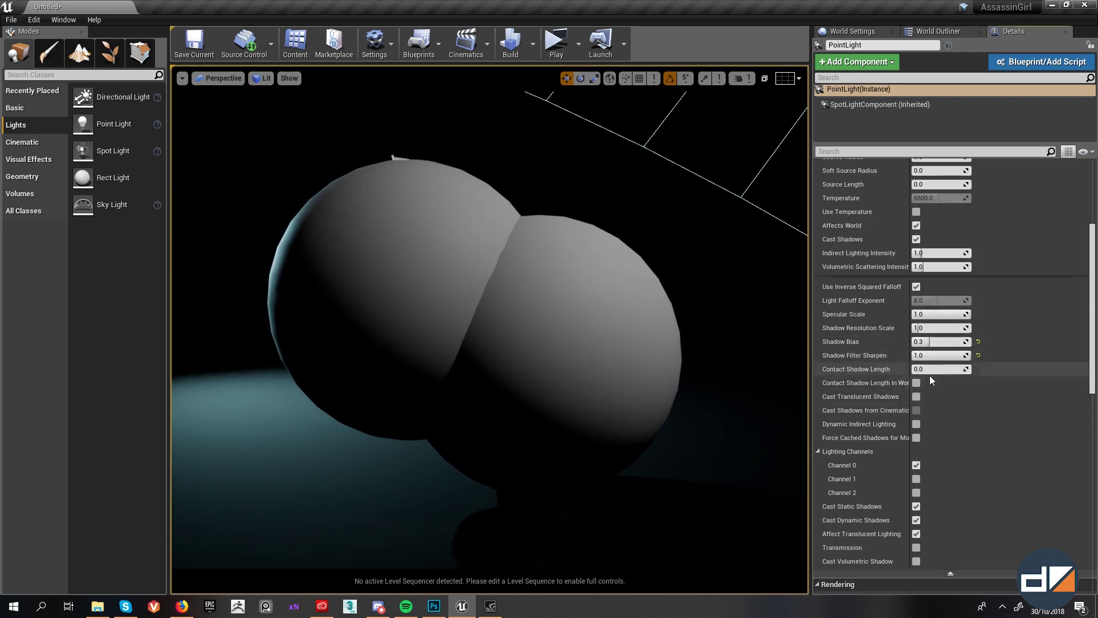
pyautogui.moveTo(929, 371); pyautogui.dragTo(915, 369)
pyautogui.click(978, 369)
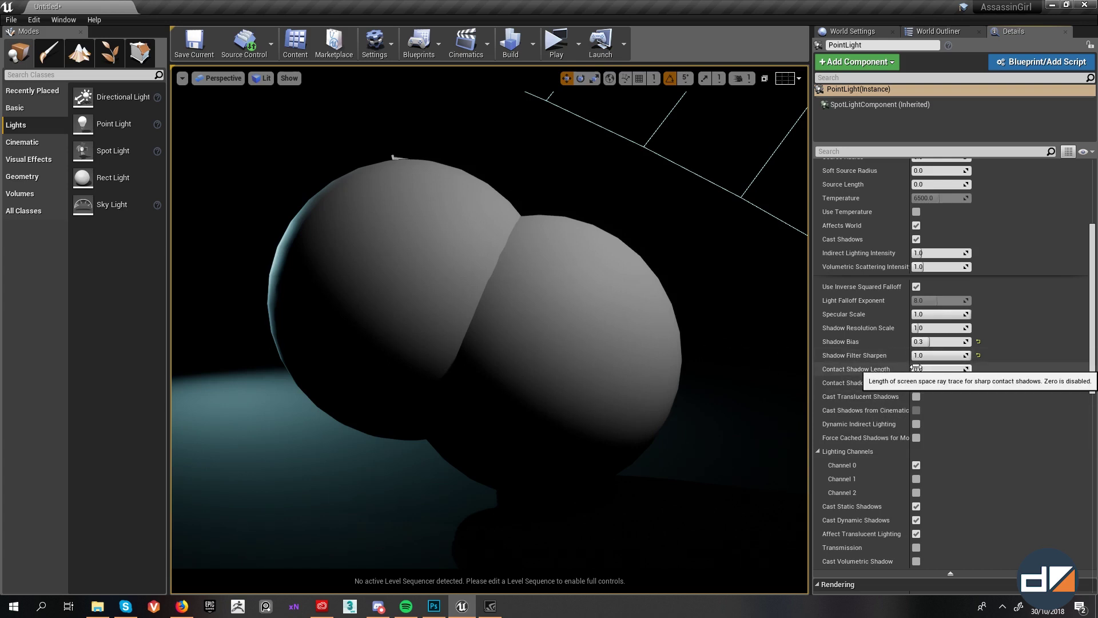
pyautogui.moveTo(924, 369); pyautogui.dragTo(927, 369)
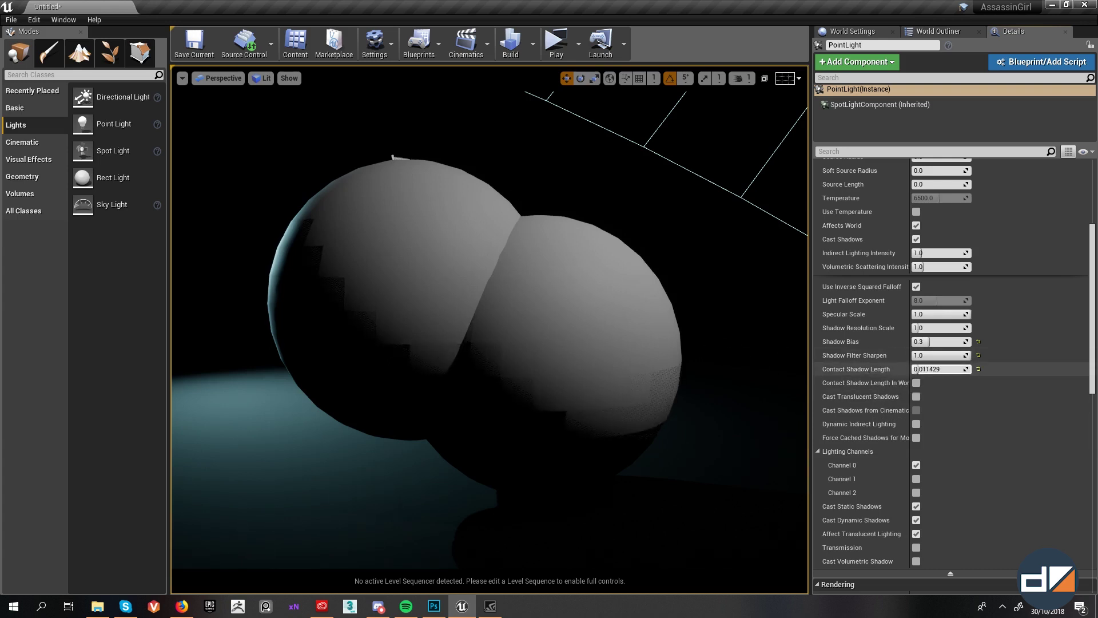
pyautogui.click(927, 368)
pyautogui.moveTo(641, 382); pyautogui.dragTo(663, 412, button='right')
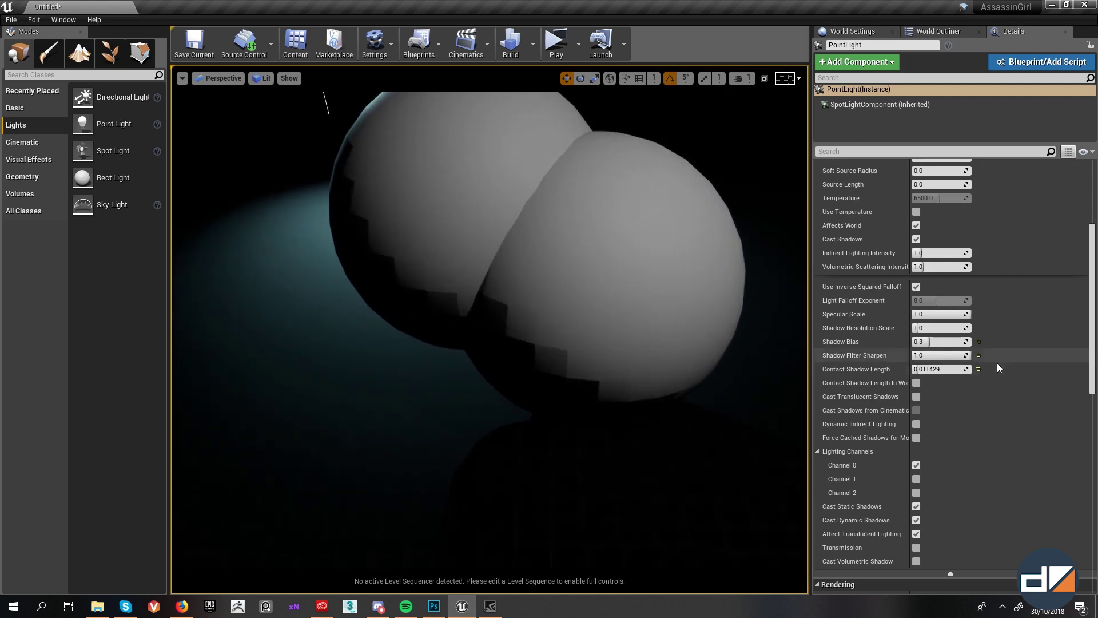
pyautogui.click(978, 369)
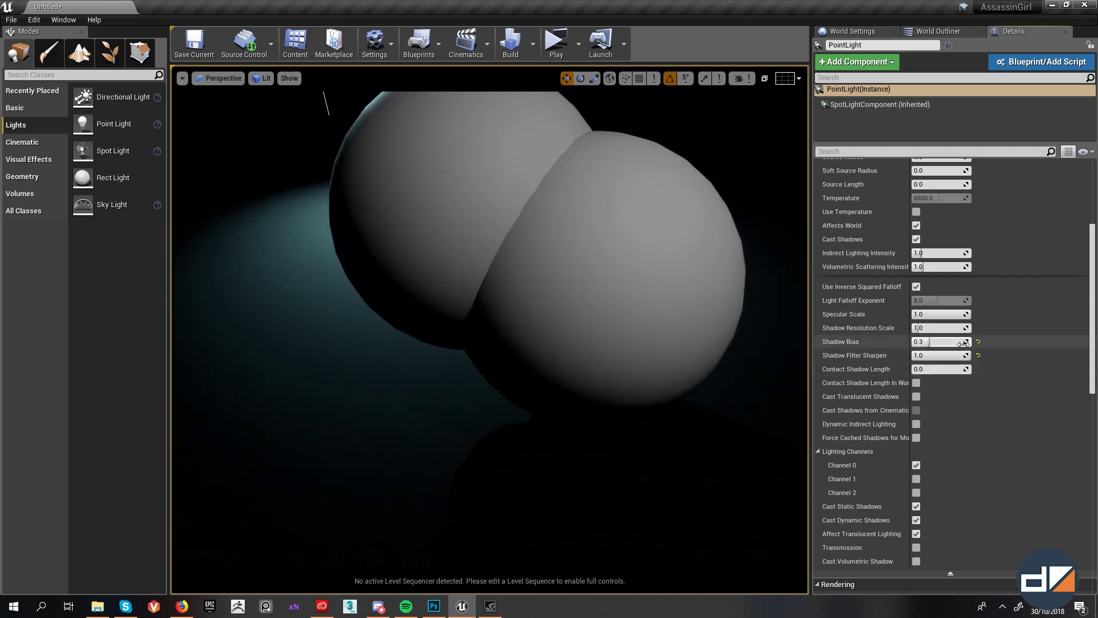
# Step: Enable lighting channel 1 on PointLight in addition to channel 0
pyautogui.moveTo(576, 444); pyautogui.dragTo(553, 455, button='right')
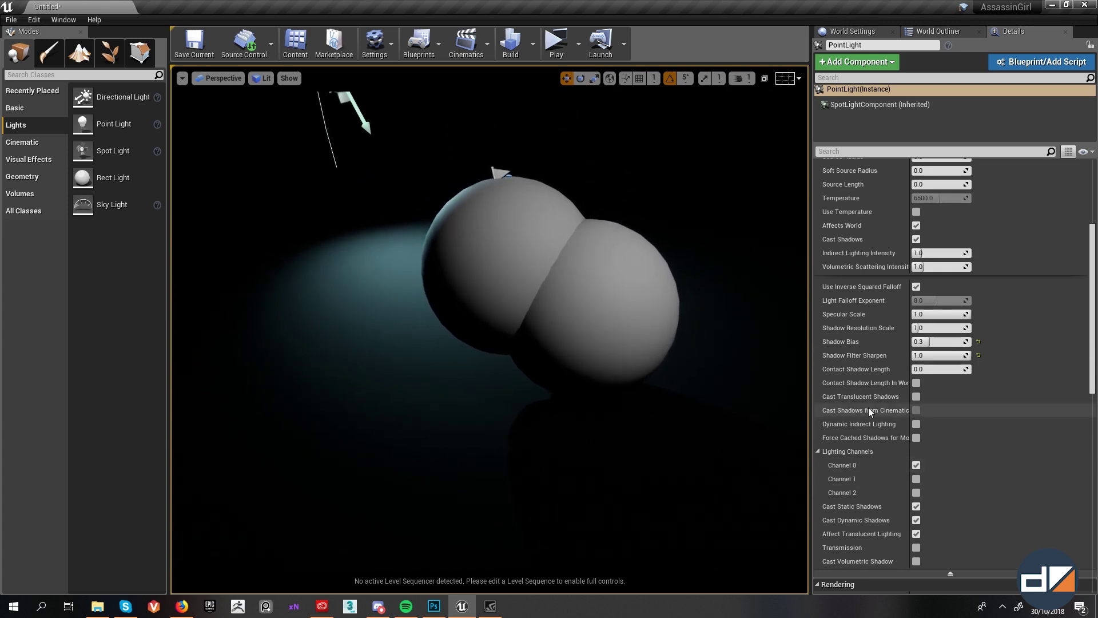
pyautogui.moveTo(432, 395); pyautogui.dragTo(786, 346, button='right')
pyautogui.moveTo(635, 412); pyautogui.dragTo(651, 368, button='right')
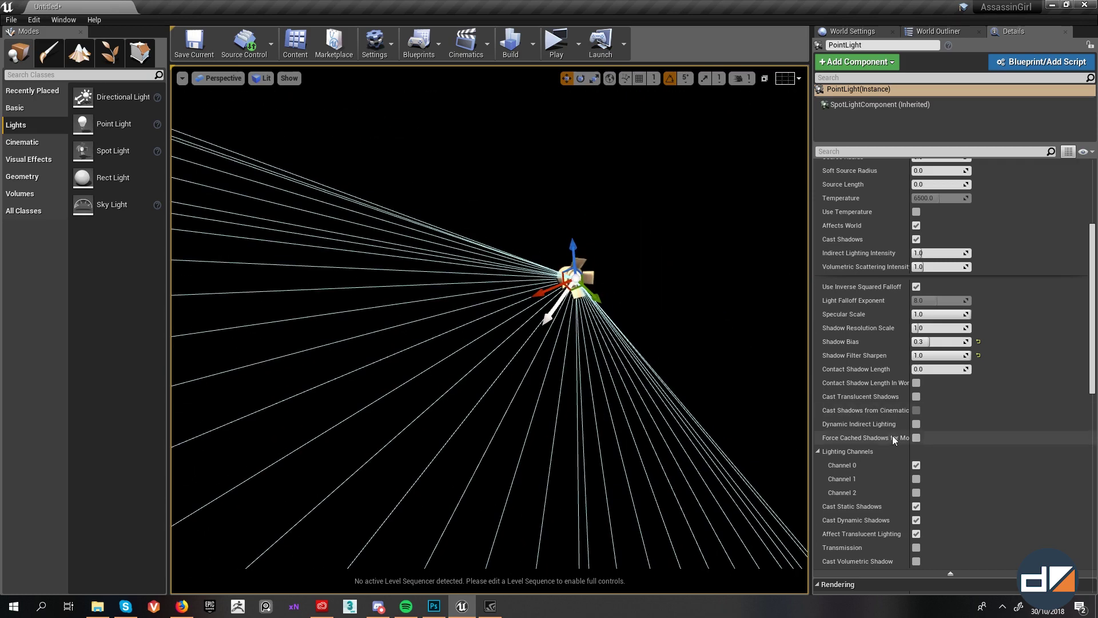
pyautogui.click(916, 480)
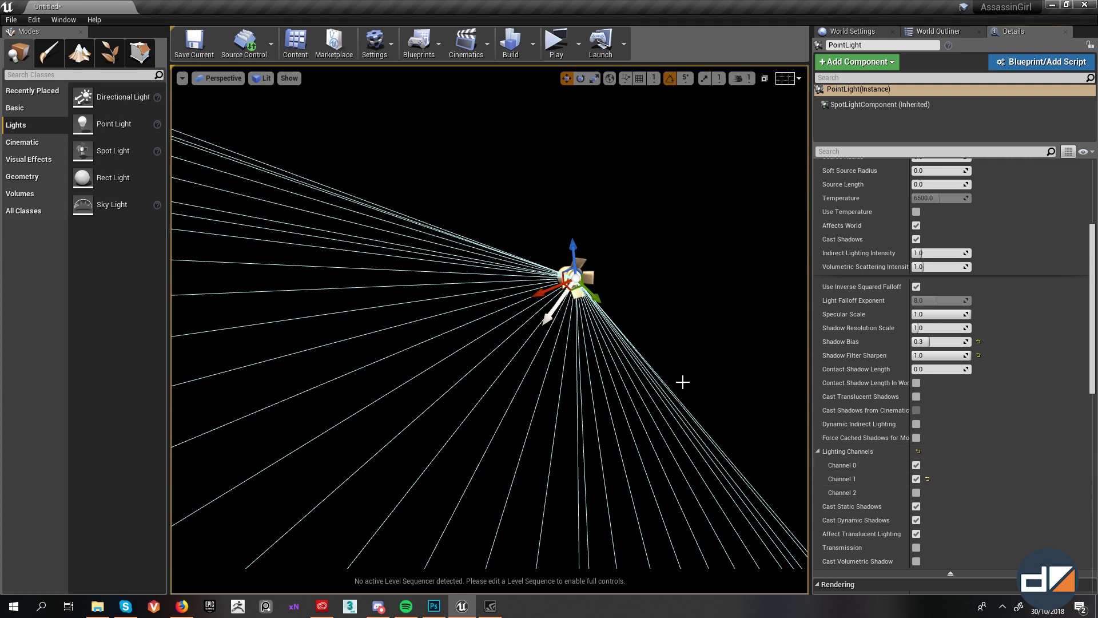
# Step: Select the duplicated sphere and filter its details by "light"
pyautogui.moveTo(650, 340); pyautogui.dragTo(636, 455, button='right')
pyautogui.click(462, 363)
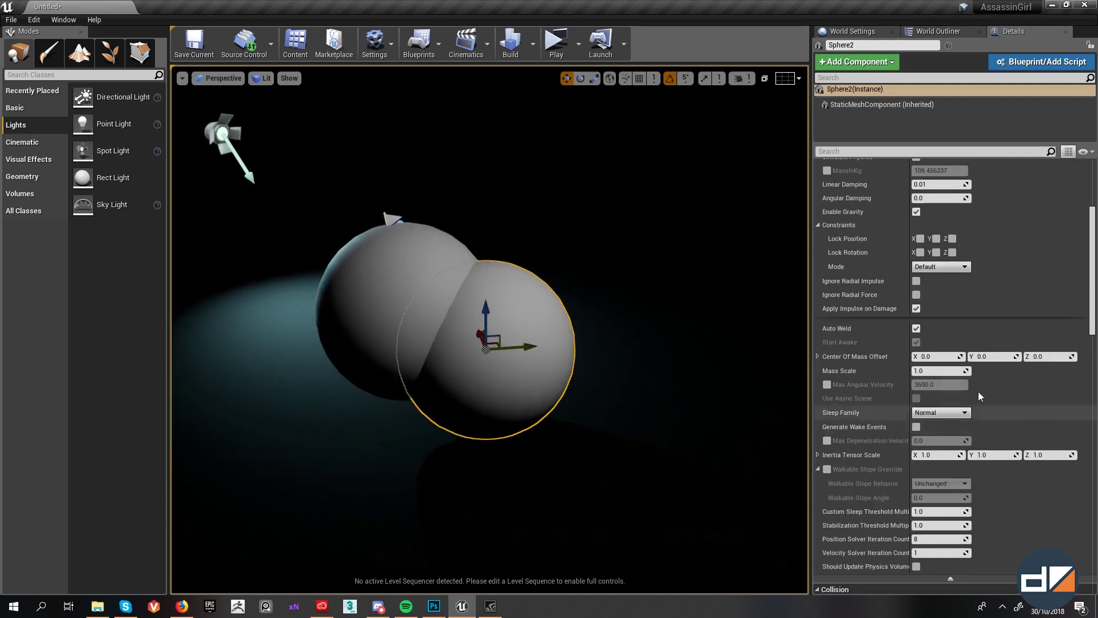
pyautogui.scroll(-5, 919, 393)
pyautogui.scroll(5, 919, 393)
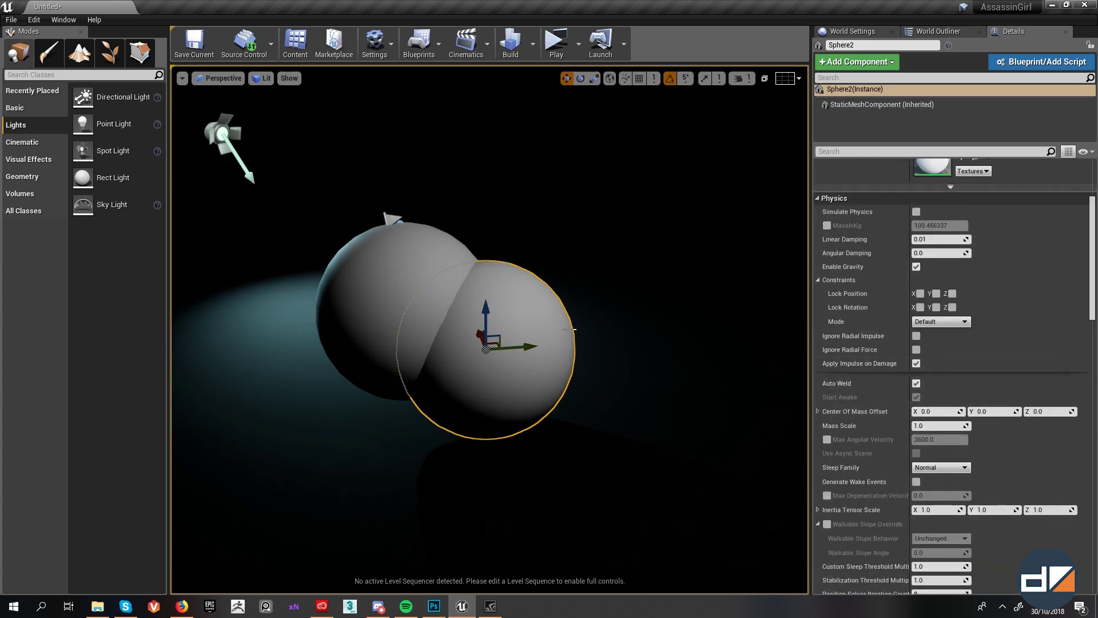
pyautogui.click(853, 151)
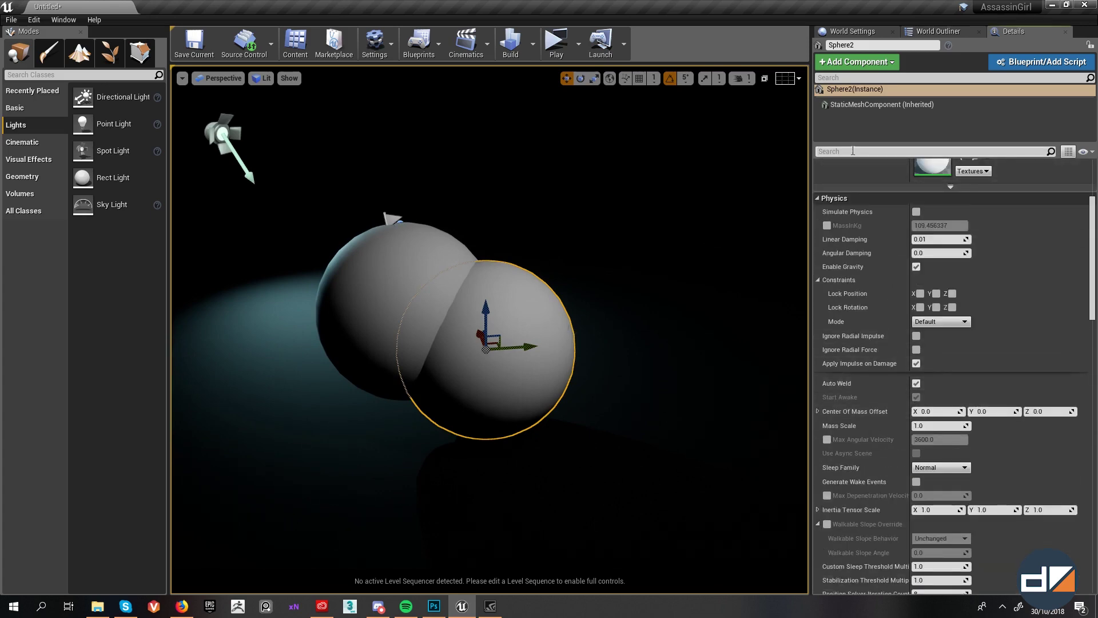
pyautogui.write('light')
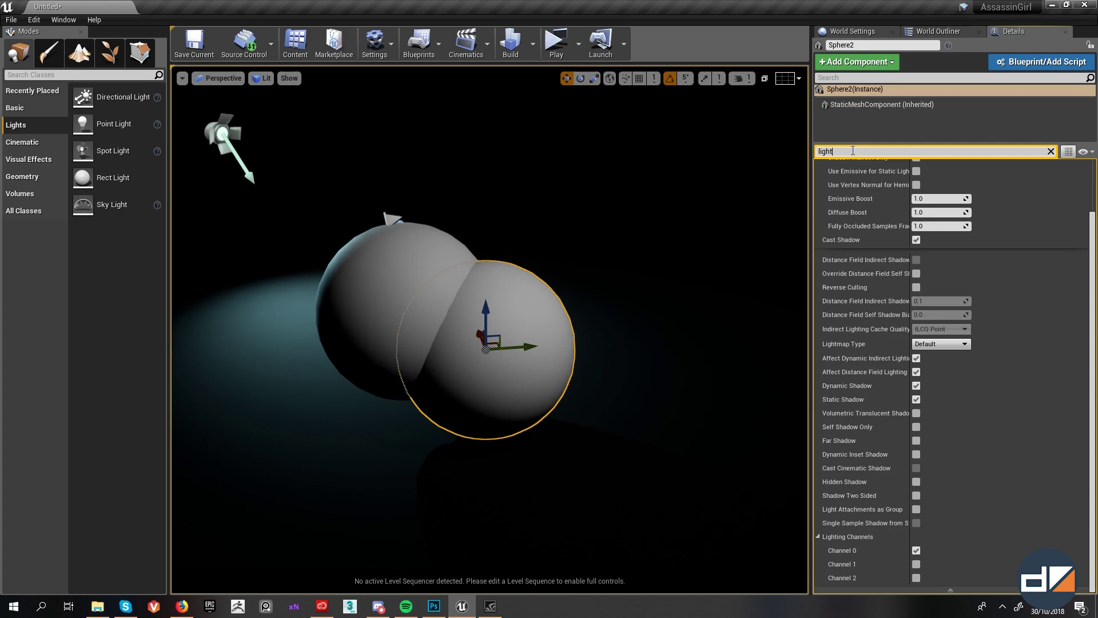
# Step: Filter the duplicated sphere's details by "chann" and switch it from lighting channel 0 to channel 1
pyautogui.write('h')
pyautogui.press('BackSpace')
pyautogui.press('BackSpace')
pyautogui.press('BackSpace')
pyautogui.press('BackSpace')
pyautogui.write('chann')
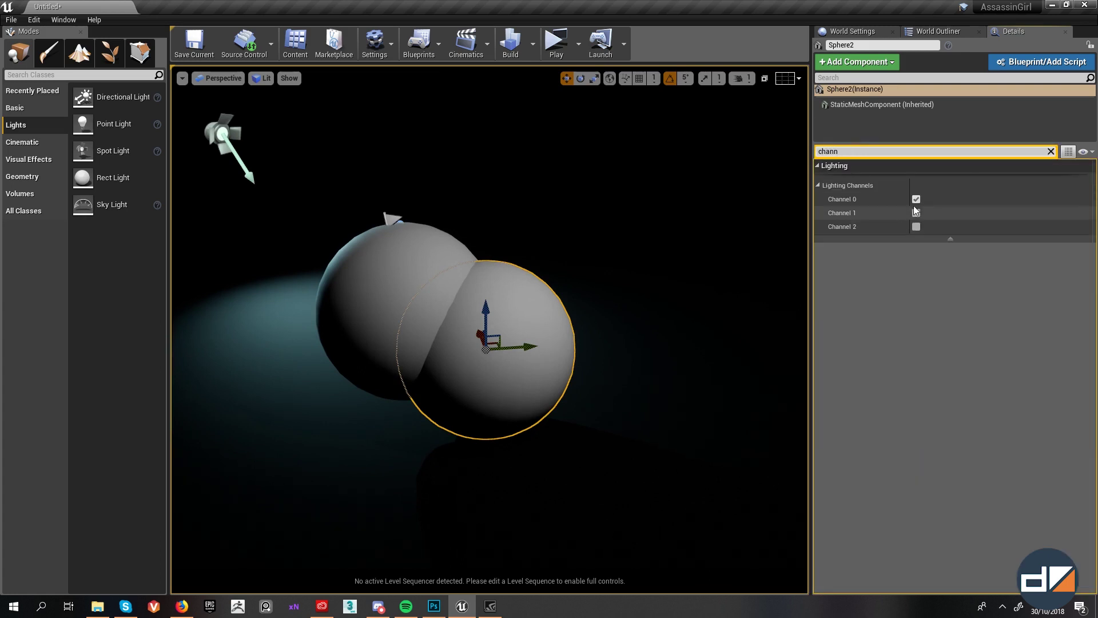
pyautogui.click(917, 199)
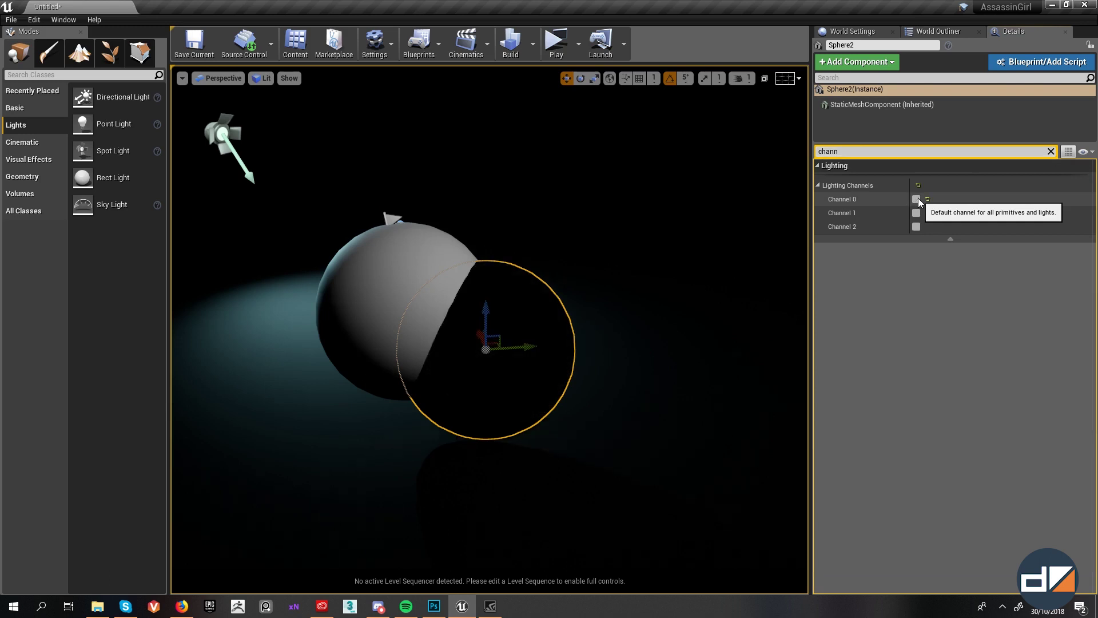
pyautogui.click(916, 213)
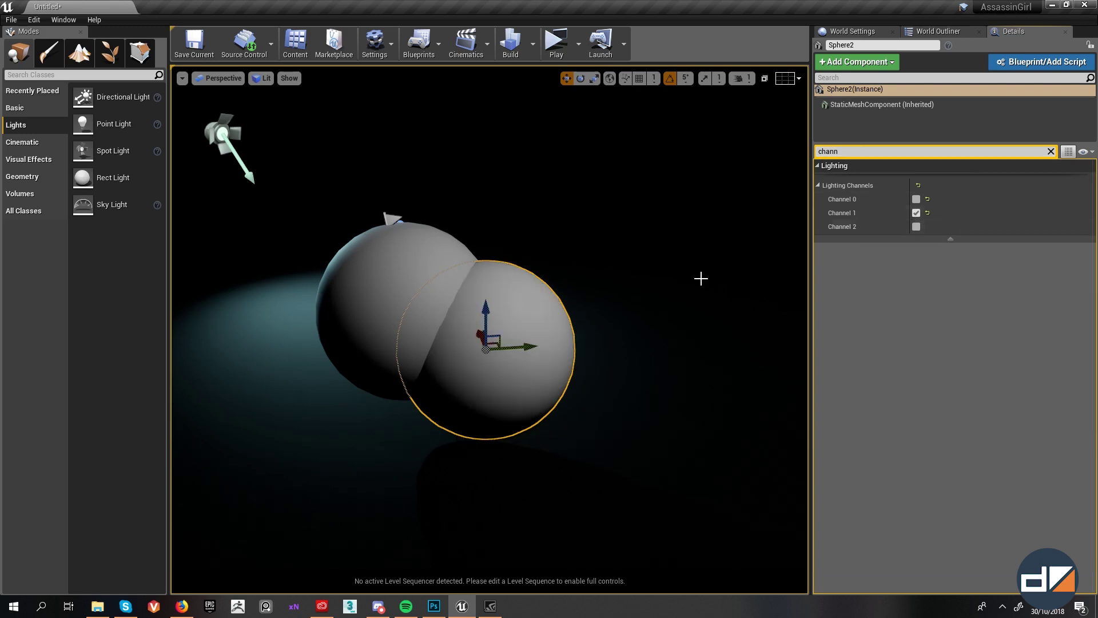
# Step: Select Render_Room_2, try it with lighting channel 0 disabled, and enable the channel again
pyautogui.moveTo(583, 396); pyautogui.dragTo(589, 381, button='right')
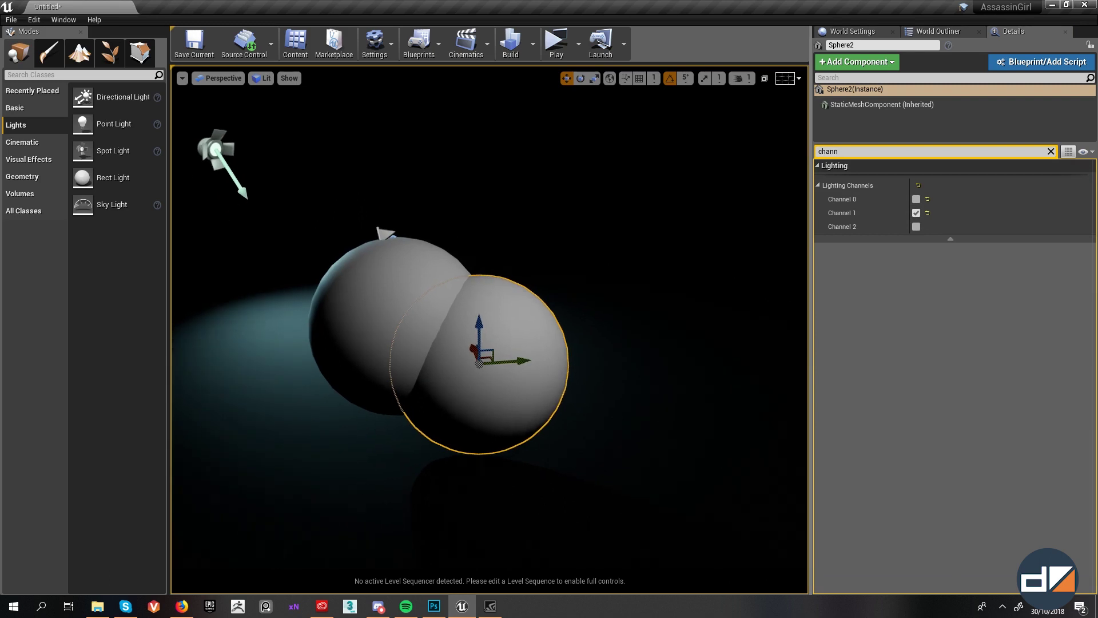
pyautogui.click(382, 481)
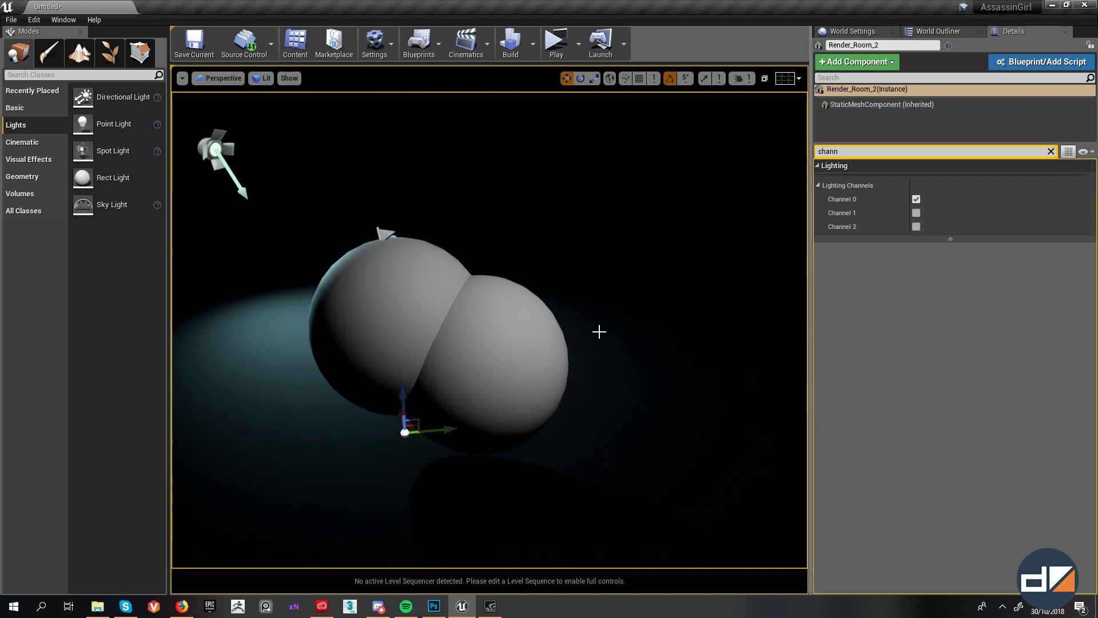
pyautogui.click(916, 199)
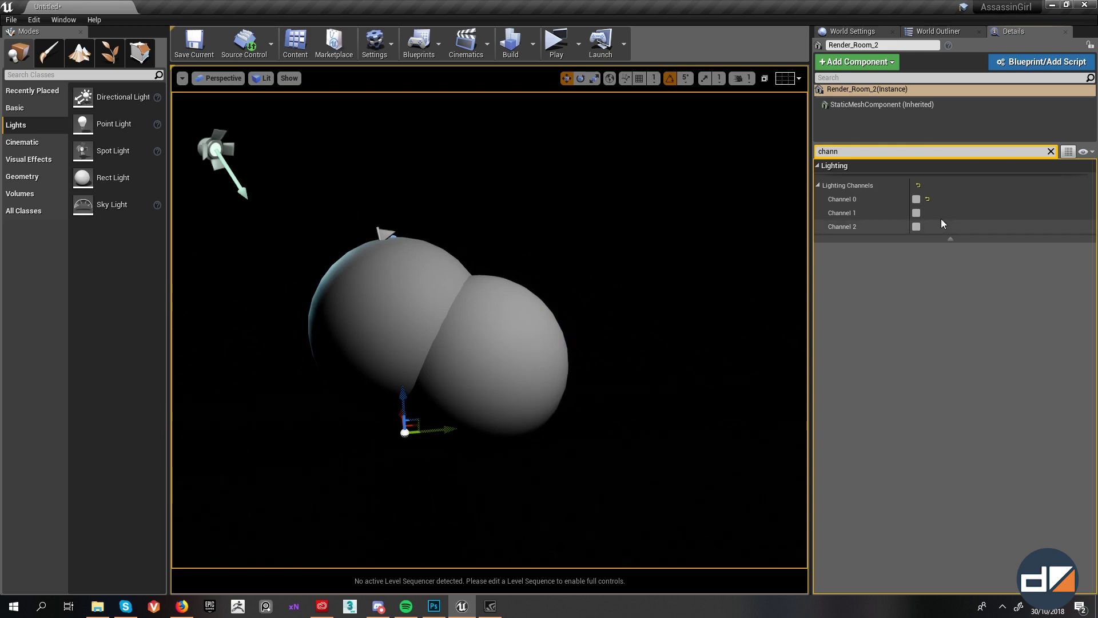
pyautogui.click(917, 199)
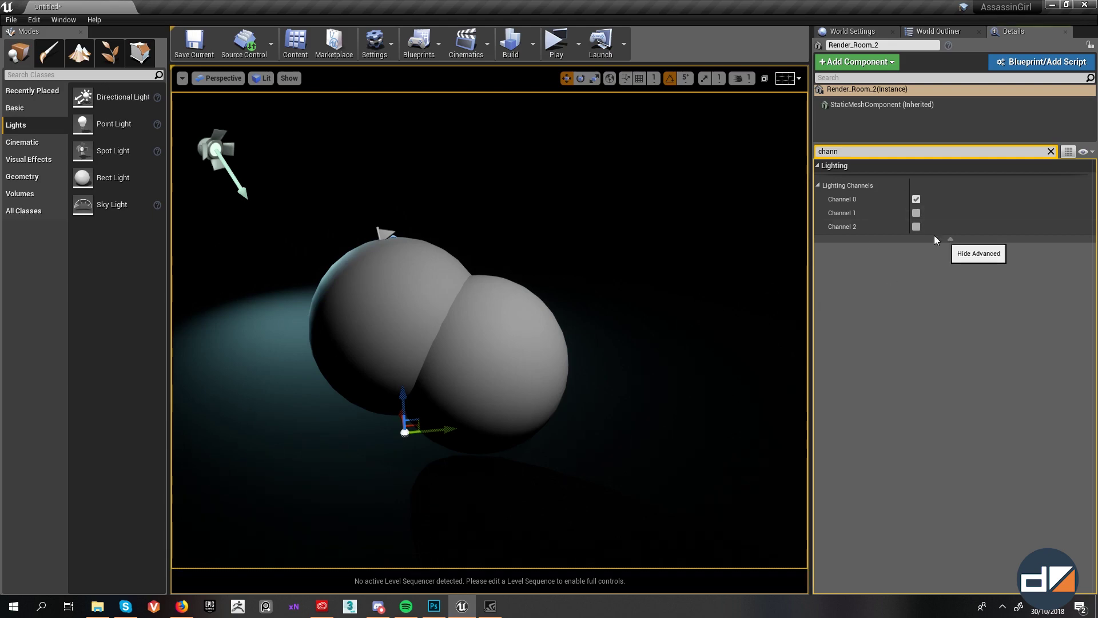
# Step: Clear the details filter and select the Rim_Light spot light
pyautogui.click(1050, 151)
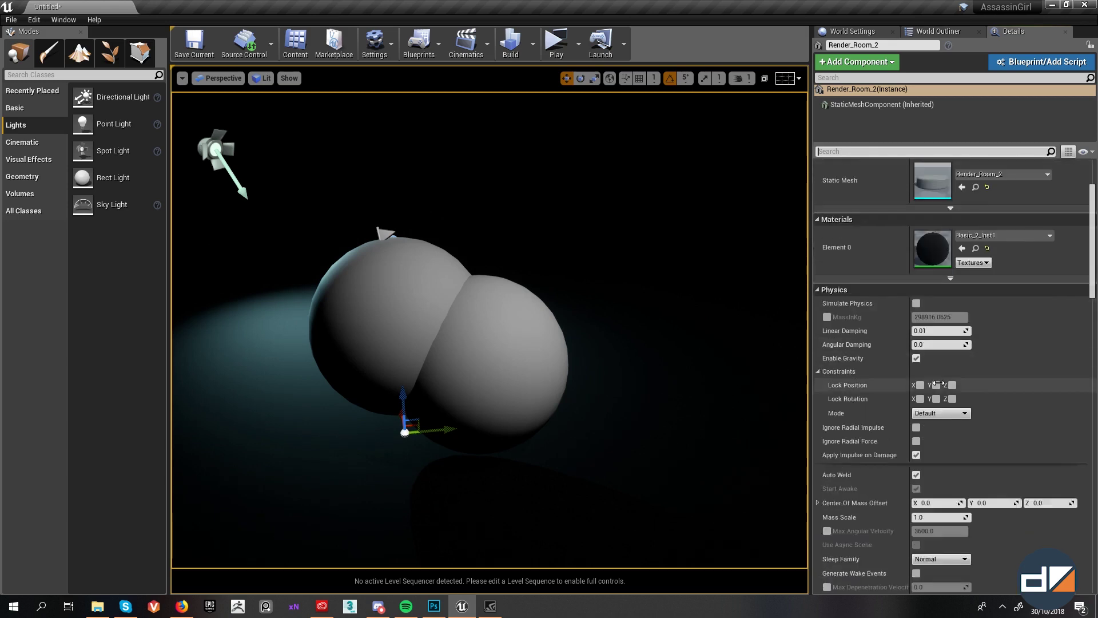
pyautogui.moveTo(592, 384); pyautogui.dragTo(565, 387, button='right')
pyautogui.press('s')
pyautogui.press('w')
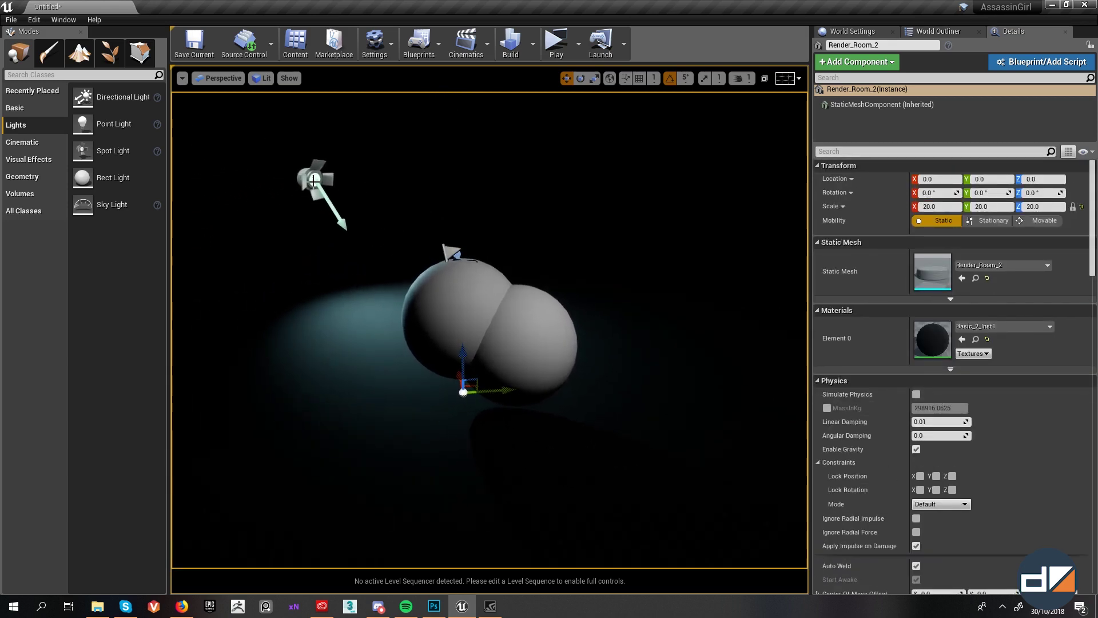
pyautogui.click(314, 181)
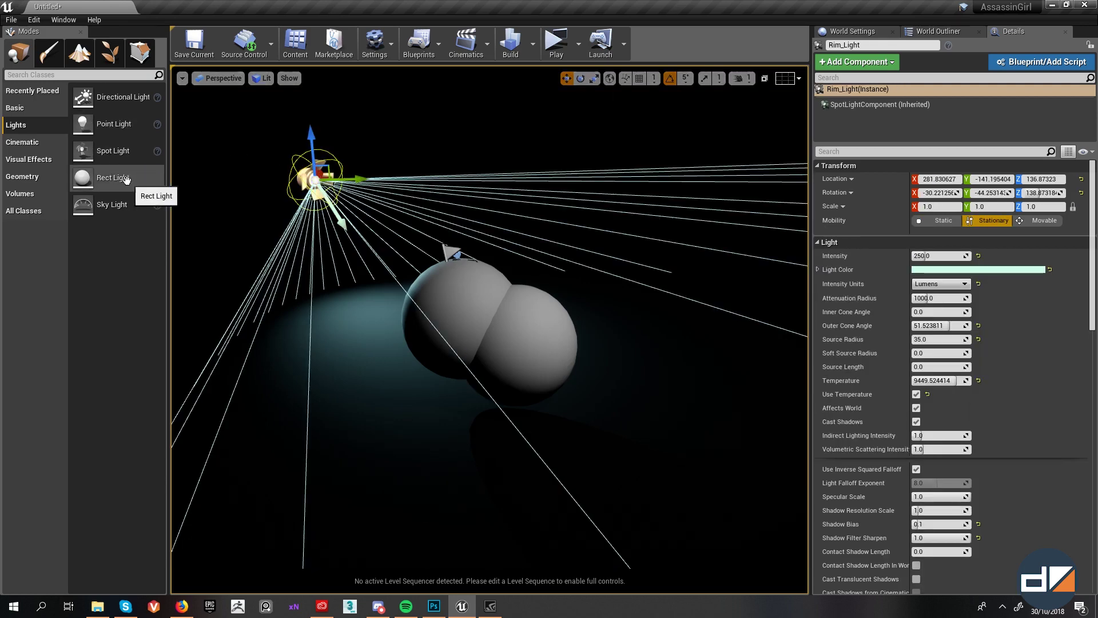
# Step: Add a Rect Light, reset its location, and place it beside the spheres at about X -203, Y 98, Z 118
pyautogui.press('w')
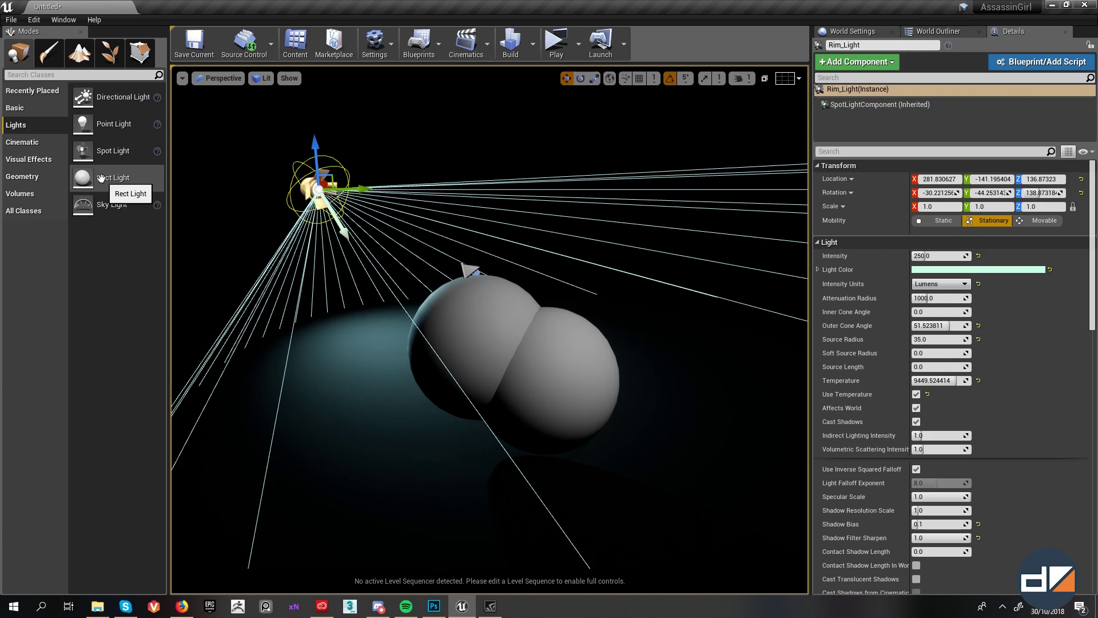
pyautogui.moveTo(101, 178); pyautogui.dragTo(382, 506)
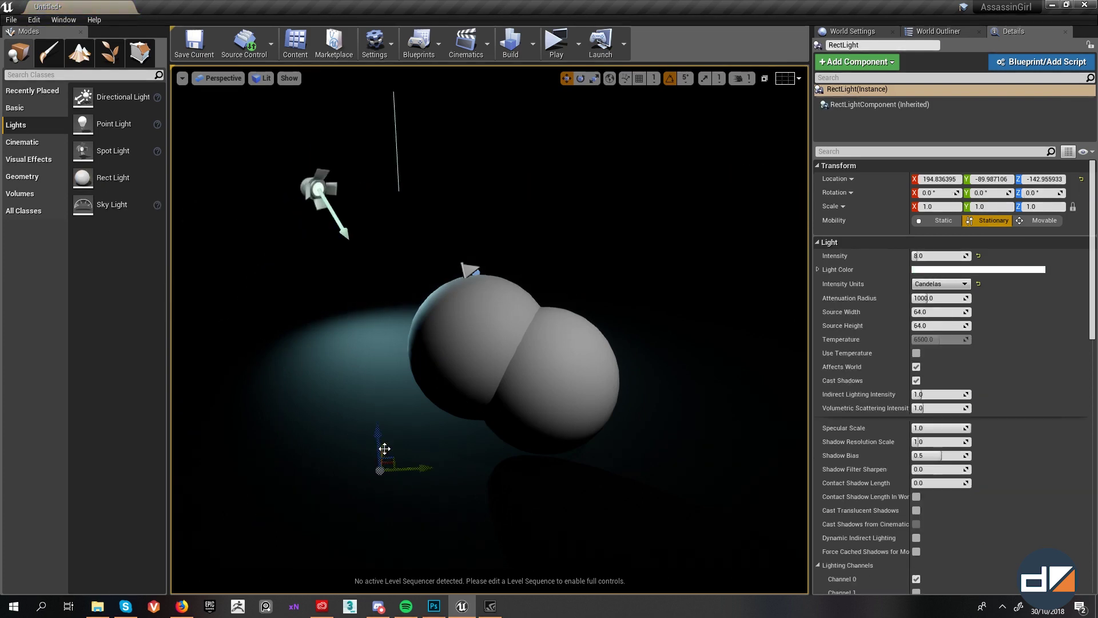
pyautogui.click(1081, 179)
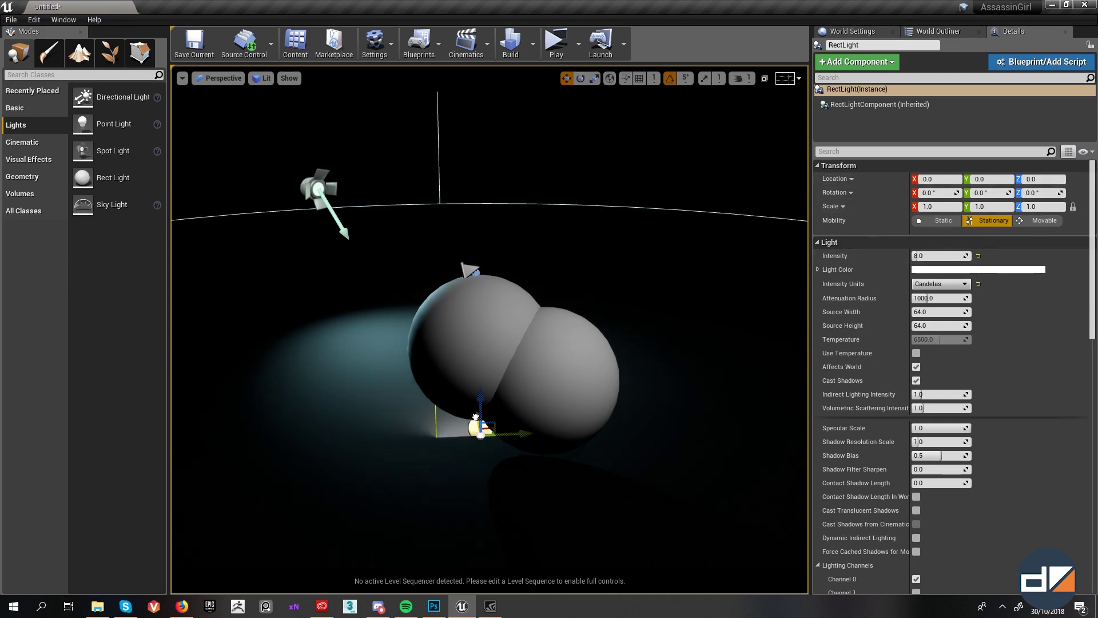
pyautogui.moveTo(475, 417); pyautogui.dragTo(738, 352)
pyautogui.moveTo(738, 352)
pyautogui.mouseDown(button='right')
pyautogui.moveTo(764, 359)
pyautogui.moveTo(728, 350)
pyautogui.mouseUp(button='right')
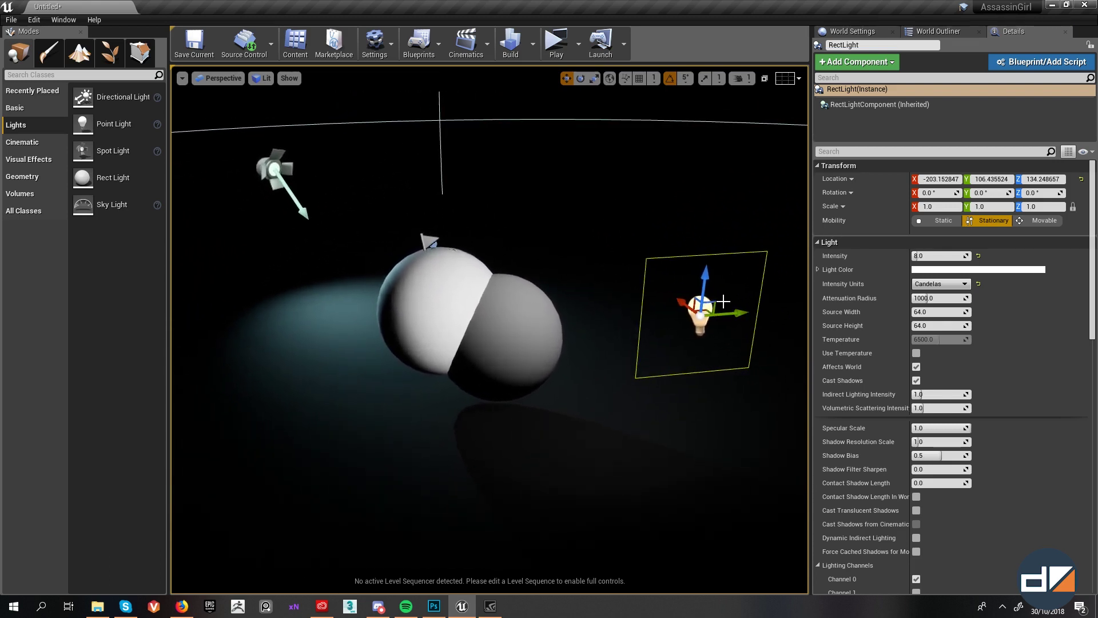
pyautogui.moveTo(712, 316); pyautogui.dragTo(698, 336)
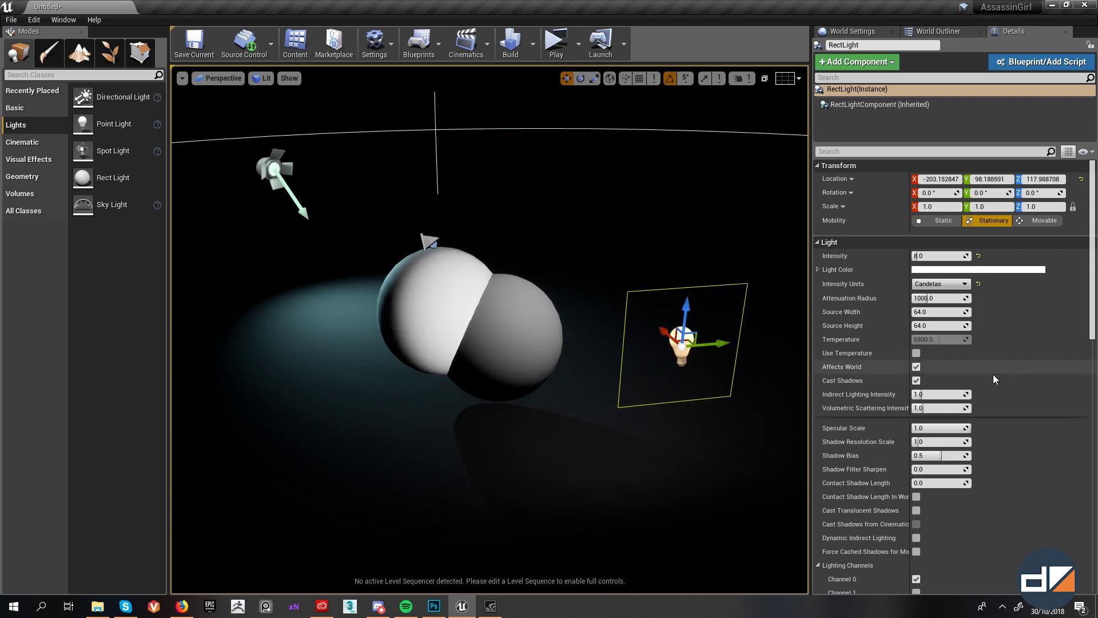
# Step: Examine the Rect Light's settings through to Light Profiles, including the assets available for its IES Texture
pyautogui.scroll(-10, 956, 415)
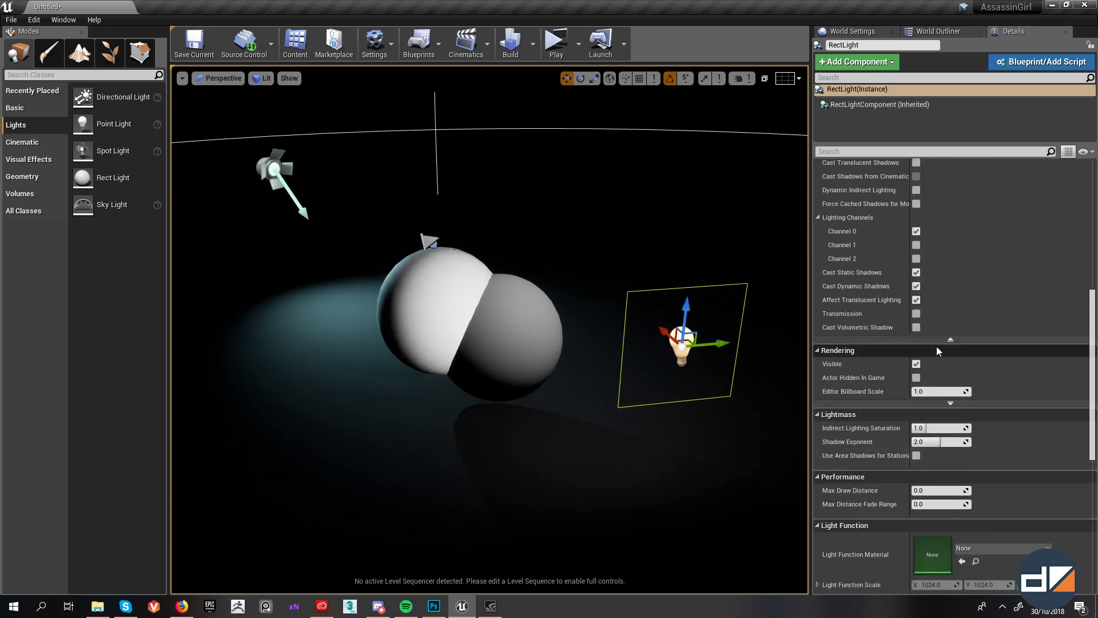
pyautogui.scroll(8, 936, 345)
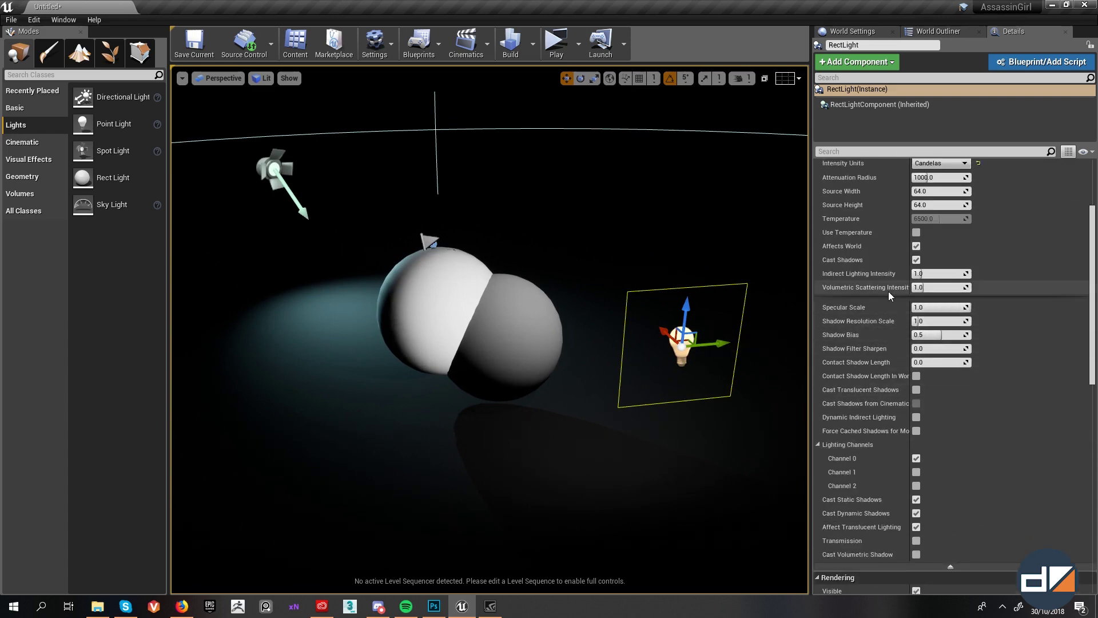
pyautogui.scroll(-1, 941, 469)
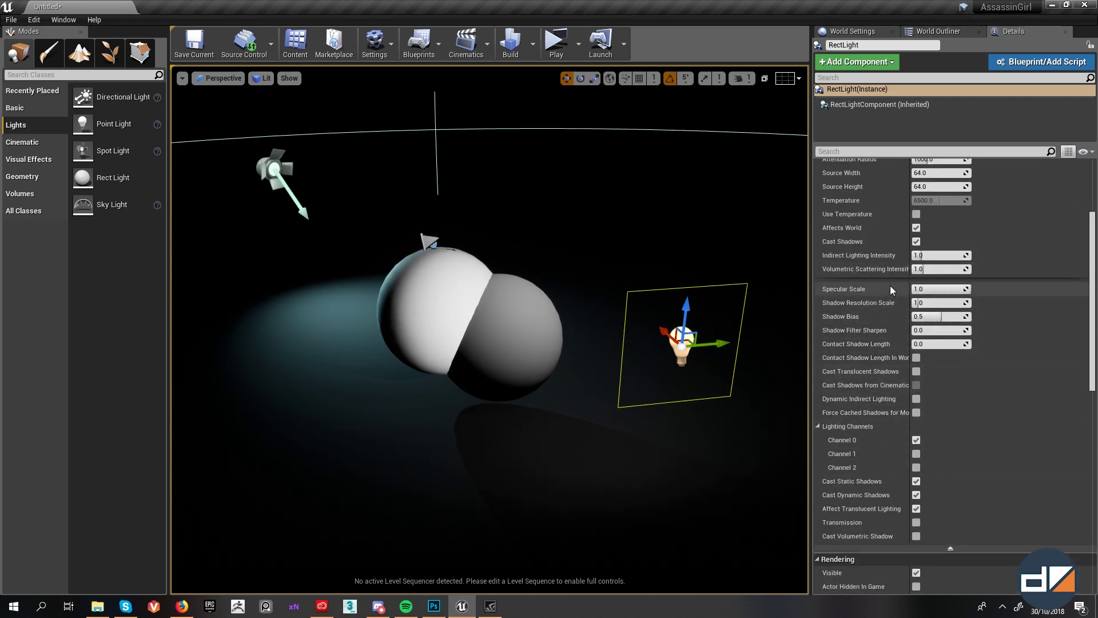
pyautogui.scroll(4, 890, 286)
pyautogui.scroll(-7, 886, 294)
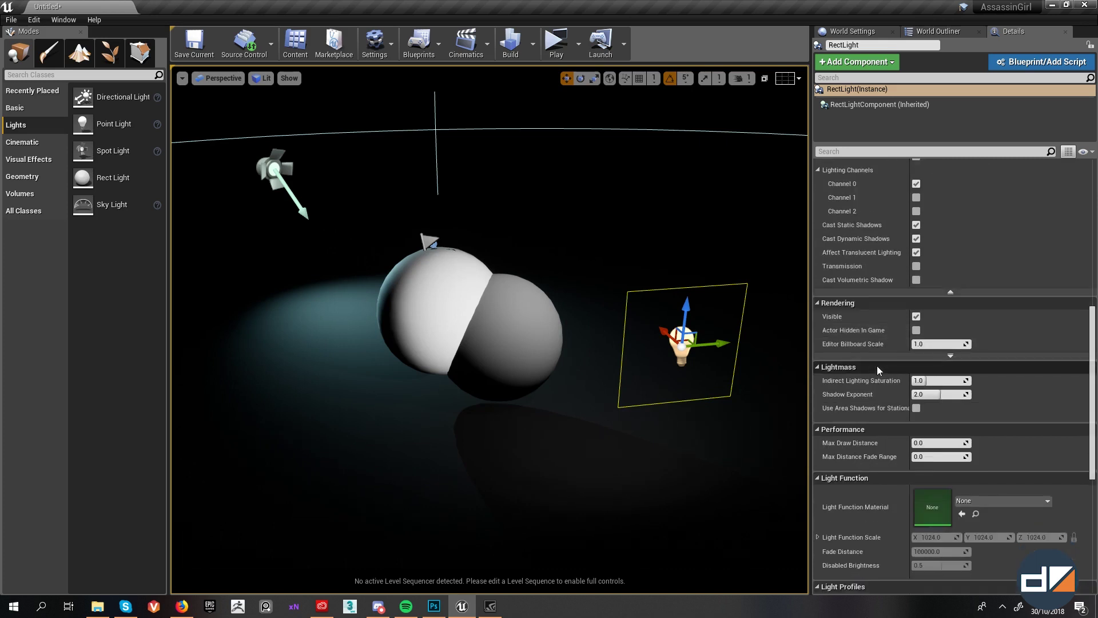
pyautogui.scroll(-3, 875, 376)
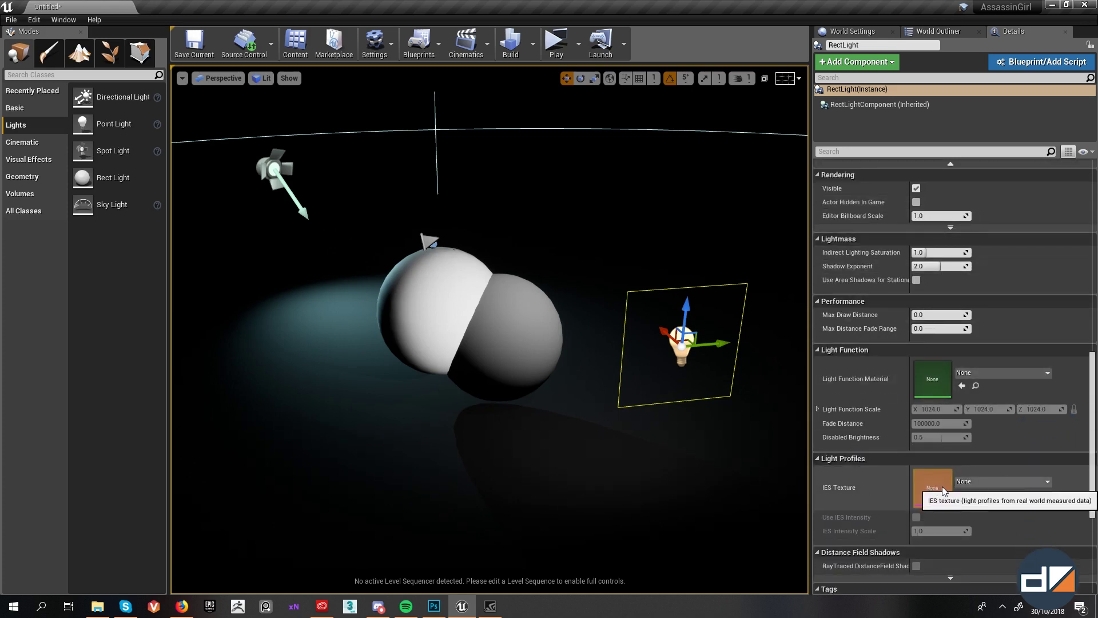
pyautogui.click(963, 482)
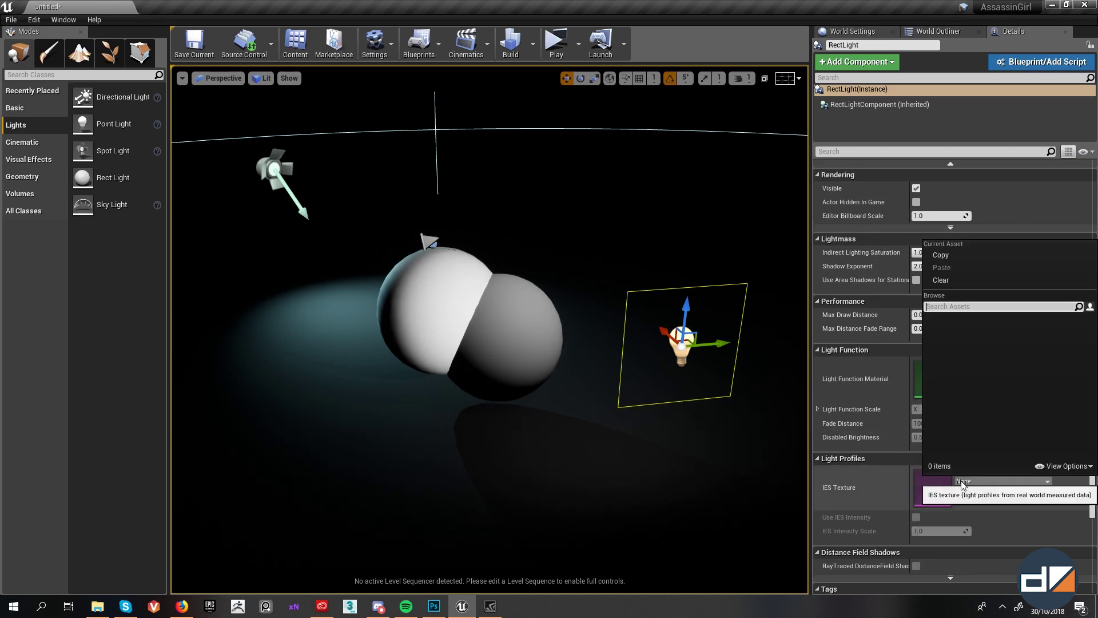
pyautogui.click(966, 484)
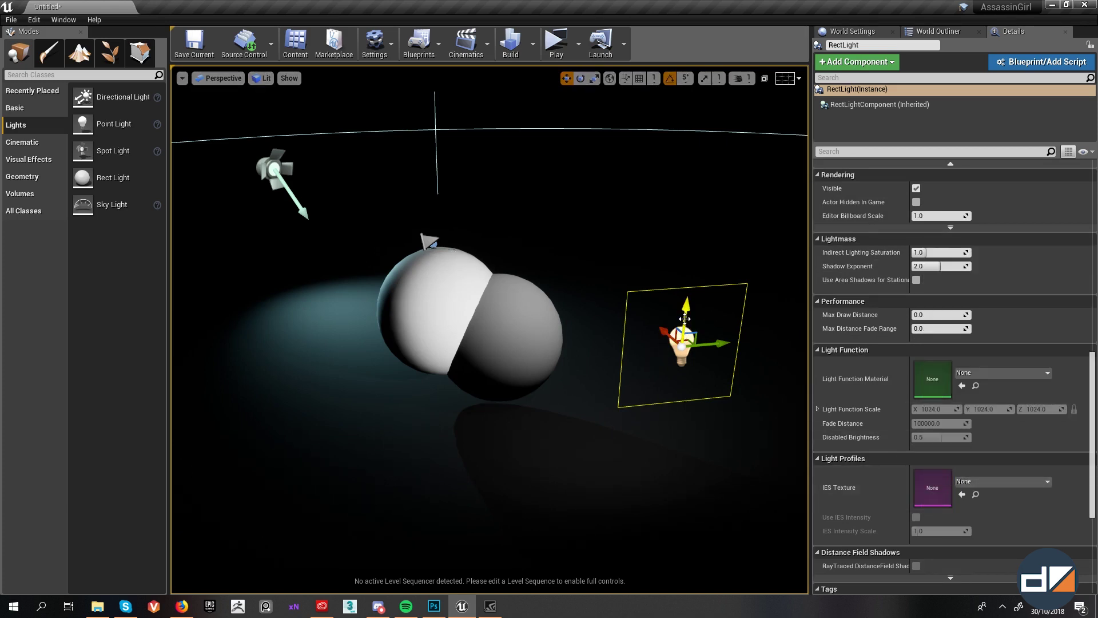
# Step: Switch to Firefox, view the Ai Photometric Light example among the "light profiles" image results, and close that page
pyautogui.click(181, 607)
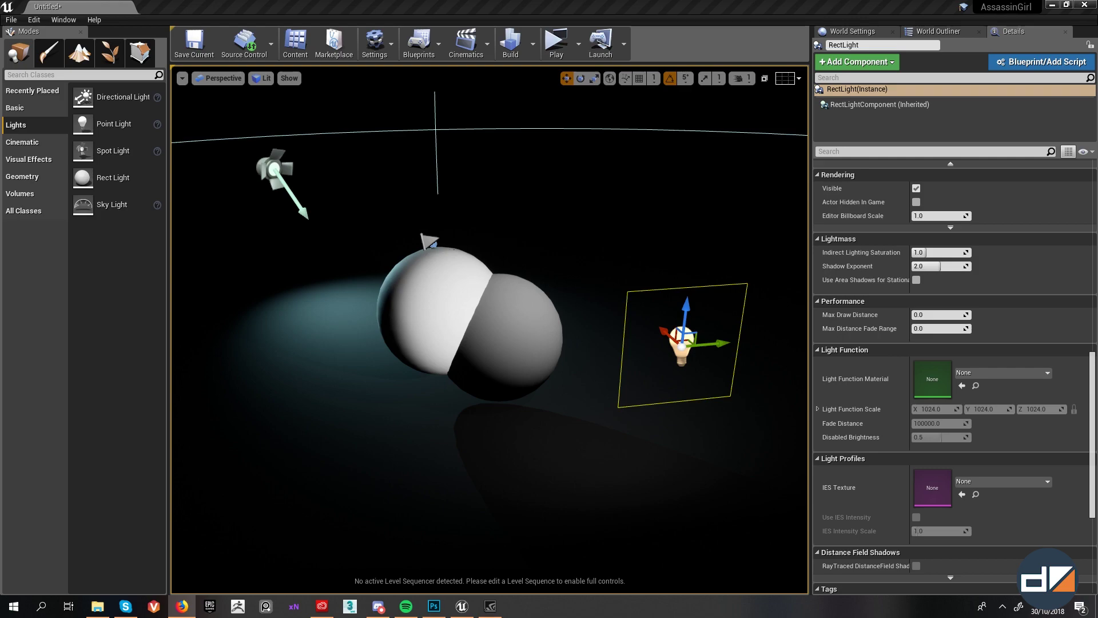
pyautogui.moveTo(1097, 229); pyautogui.dragTo(248, 202)
pyautogui.doubleClick(248, 202)
pyautogui.click(976, 366)
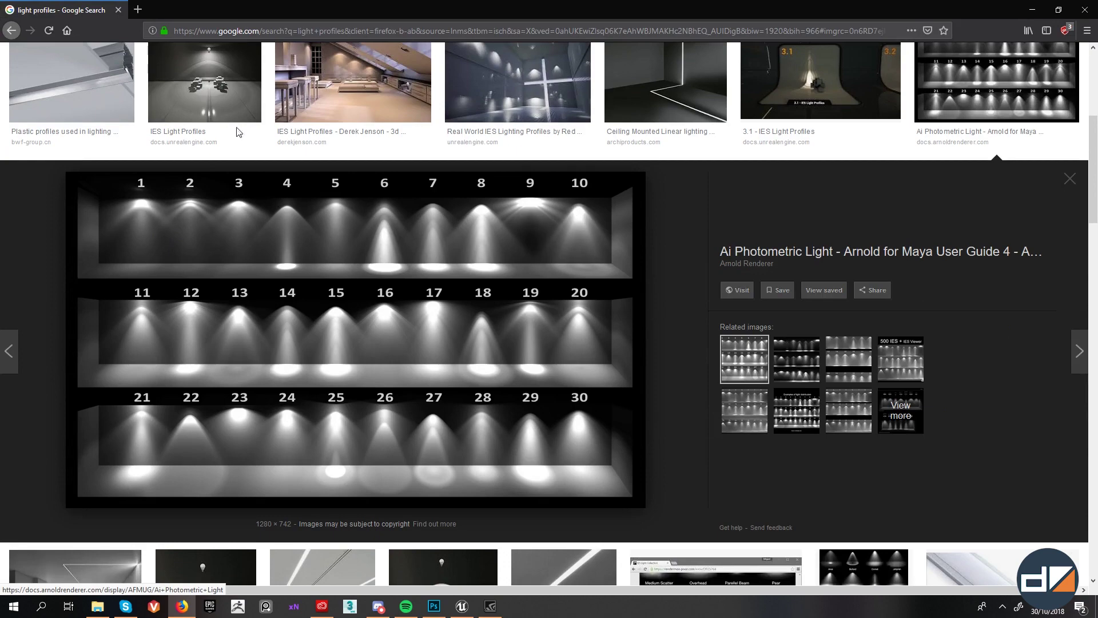
pyautogui.middleClick(50, 5)
# Step: Move RectLight slightly closer to the spheres in the Unreal scene
pyautogui.moveTo(683, 343); pyautogui.dragTo(641, 356)
pyautogui.moveTo(643, 344)
pyautogui.mouseDown()
pyautogui.moveTo(576, 275)
pyautogui.moveTo(643, 342)
pyautogui.moveTo(631, 331)
pyautogui.mouseUp()
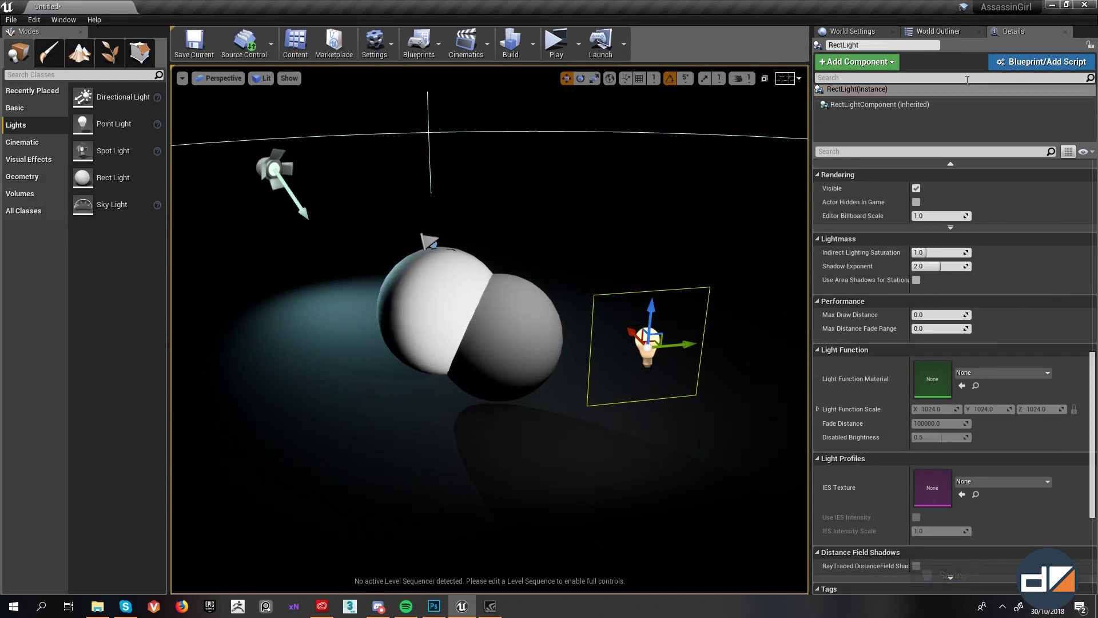
# Step: Enlarge the rect light's source to a width of about 157 and a height of about 87
pyautogui.scroll(-3, 965, 354)
pyautogui.scroll(12, 963, 352)
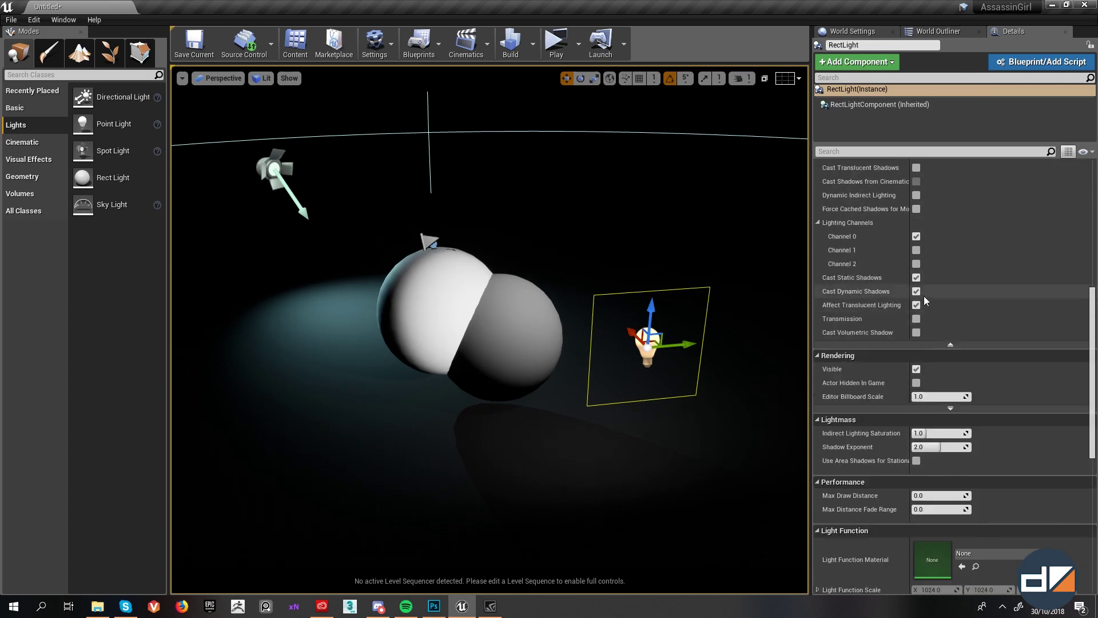
pyautogui.scroll(6, 966, 199)
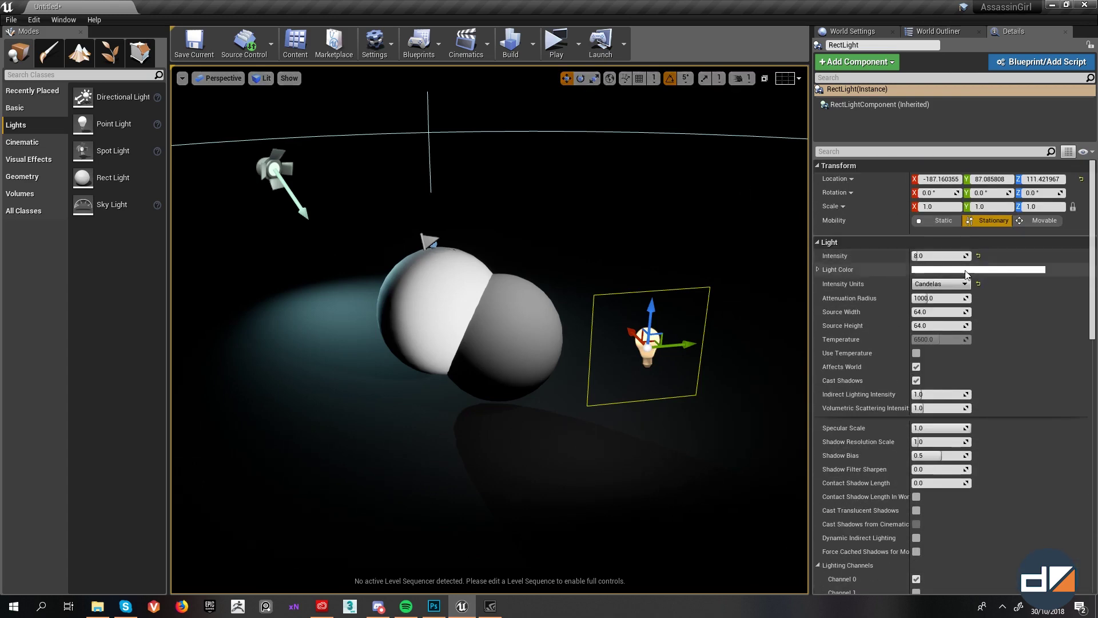
pyautogui.moveTo(931, 311); pyautogui.dragTo(950, 326)
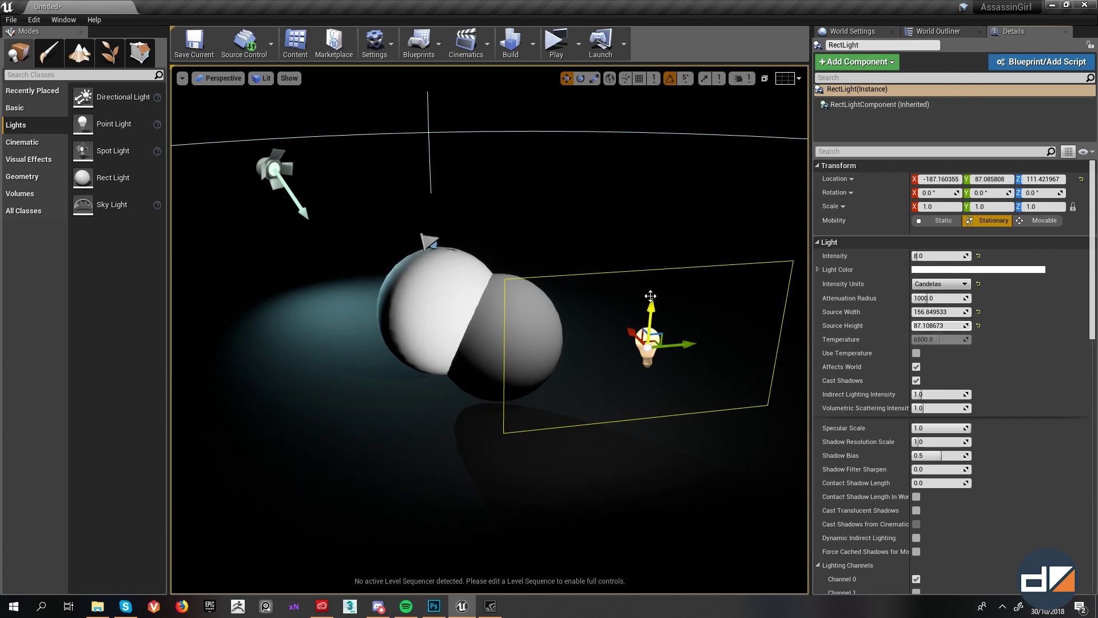
# Step: Delete the rect light beside the spheres
pyautogui.moveTo(650, 299); pyautogui.dragTo(661, 303, button='right')
pyautogui.press('Delete')
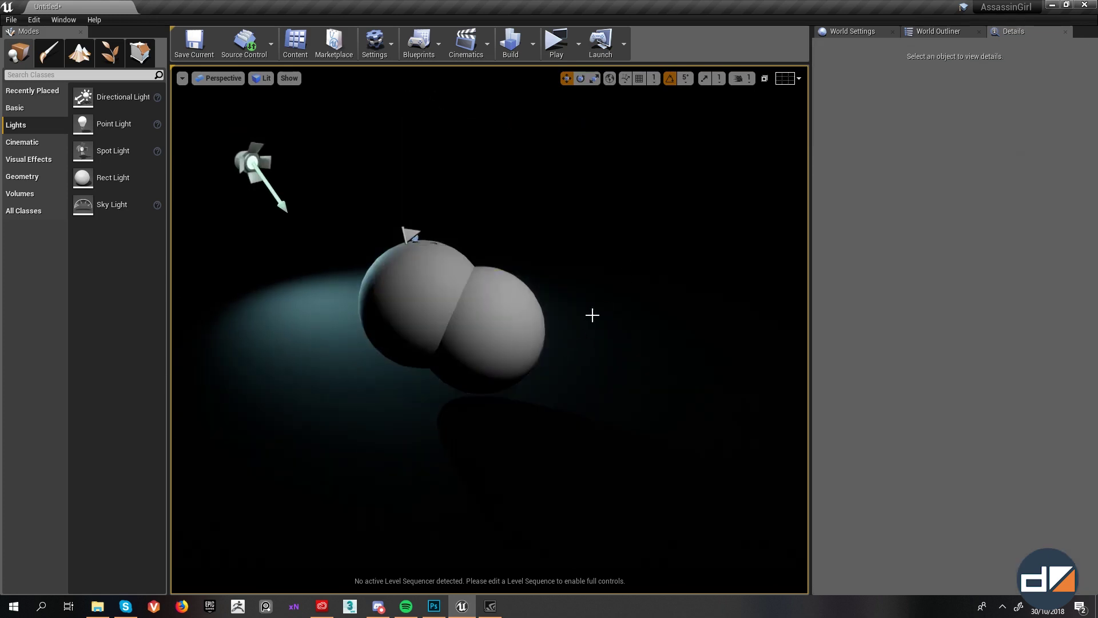
pyautogui.moveTo(576, 314); pyautogui.dragTo(536, 299, button='right')
pyautogui.press('s')
pyautogui.press('w')
pyautogui.press('w')
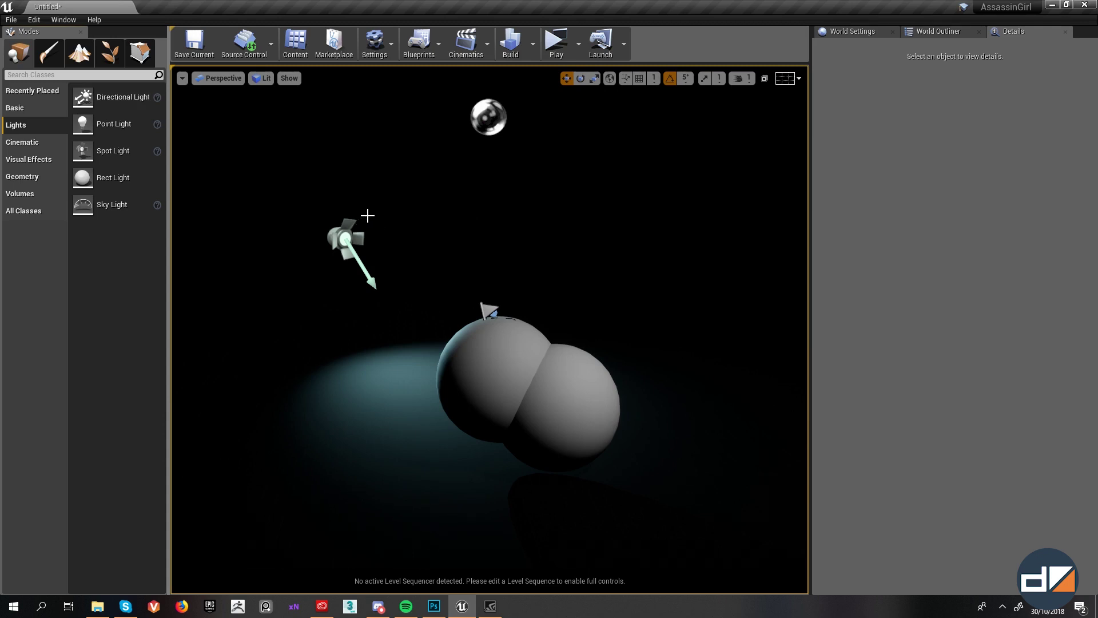
# Step: Select the rim spot light and examine its source radius and shadow settings
pyautogui.moveTo(115, 97)
pyautogui.mouseDown()
pyautogui.moveTo(222, 188)
pyautogui.moveTo(375, 417)
pyautogui.moveTo(113, 103)
pyautogui.mouseUp()
pyautogui.scroll(-6, 384, 296)
pyautogui.scroll(5, 384, 298)
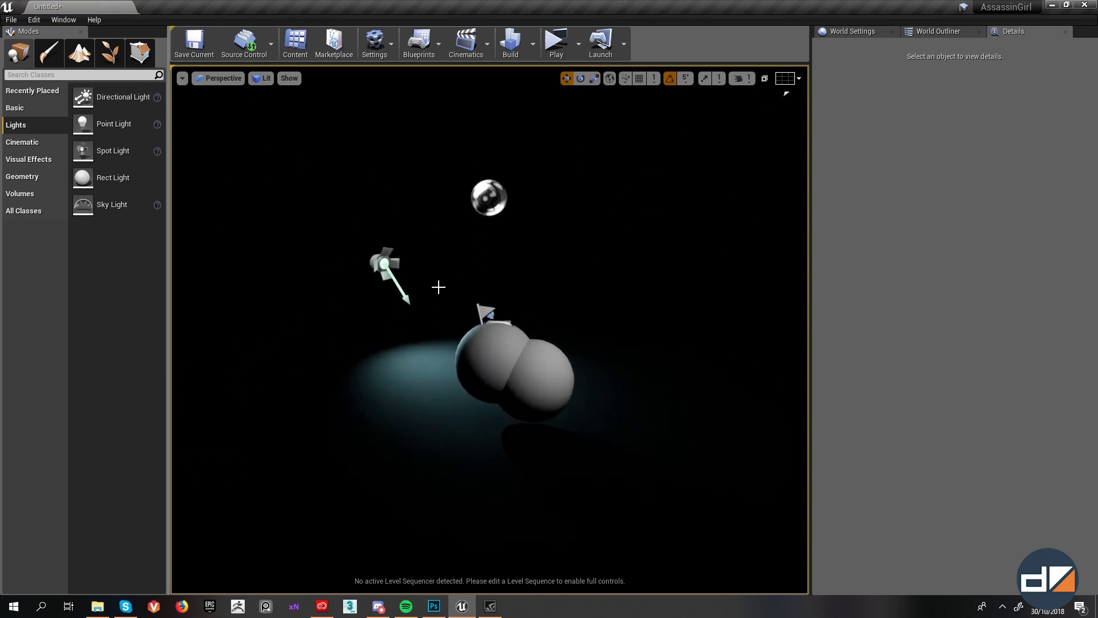
pyautogui.click(384, 263)
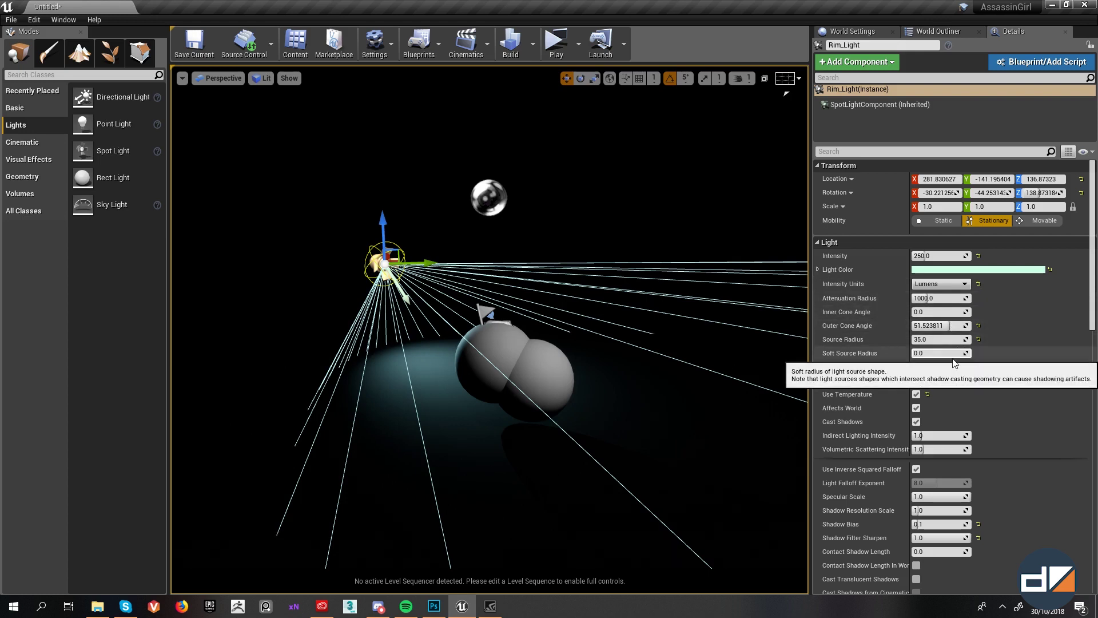
pyautogui.scroll(-1, 936, 526)
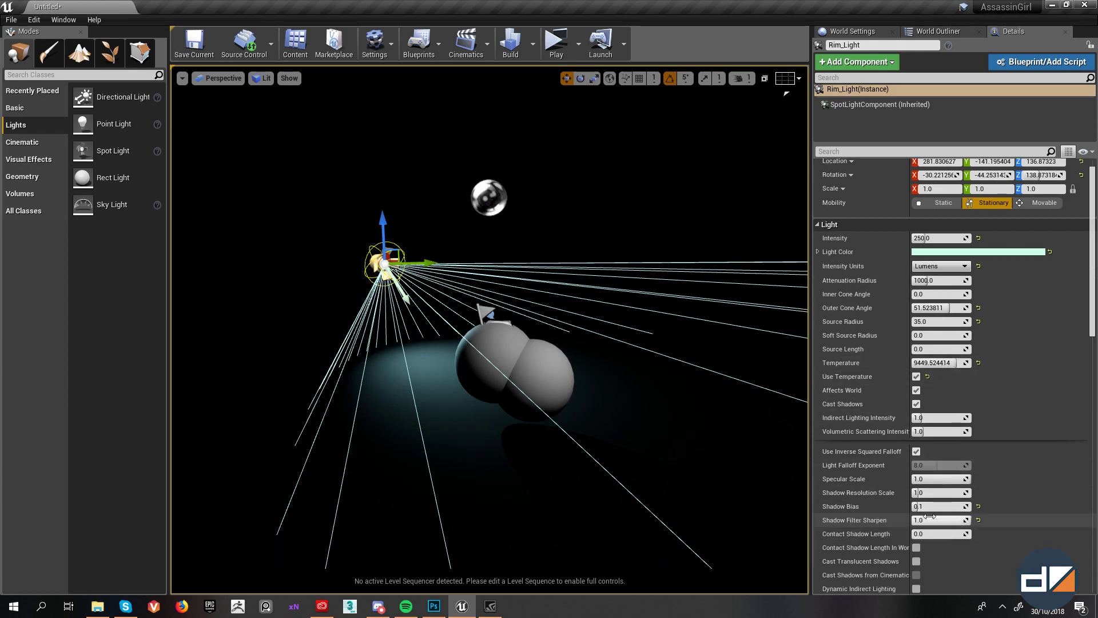
pyautogui.click(927, 507)
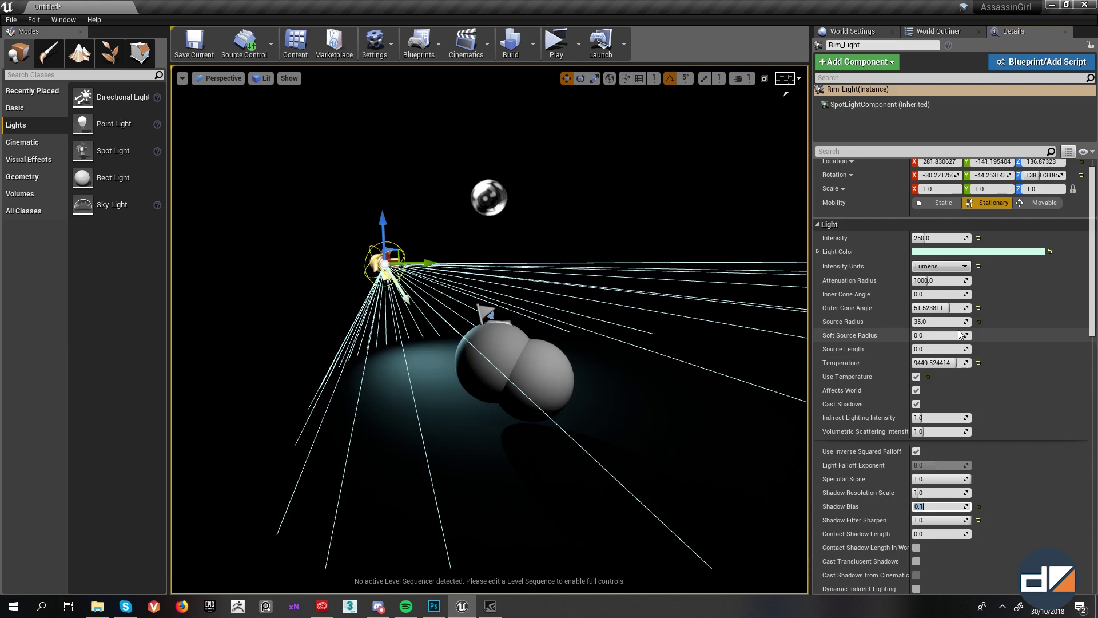
pyautogui.click(107, 161)
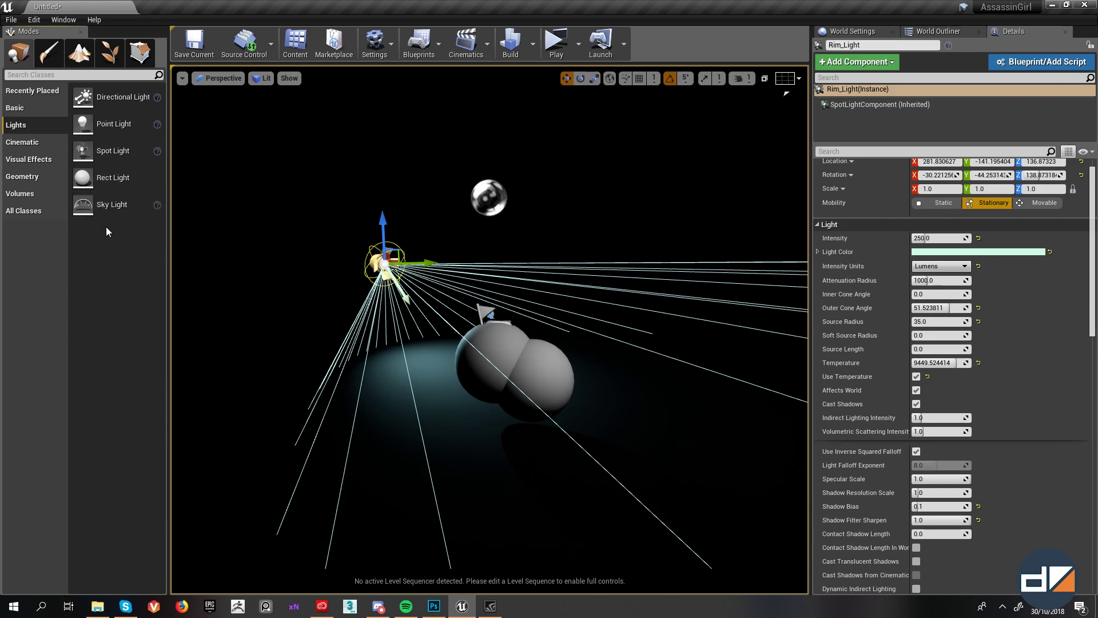
# Step: Add a sky light to the scene and move it in front of the spheres, to about X -196, Y 16, Z 97
pyautogui.scroll(-3, 619, 427)
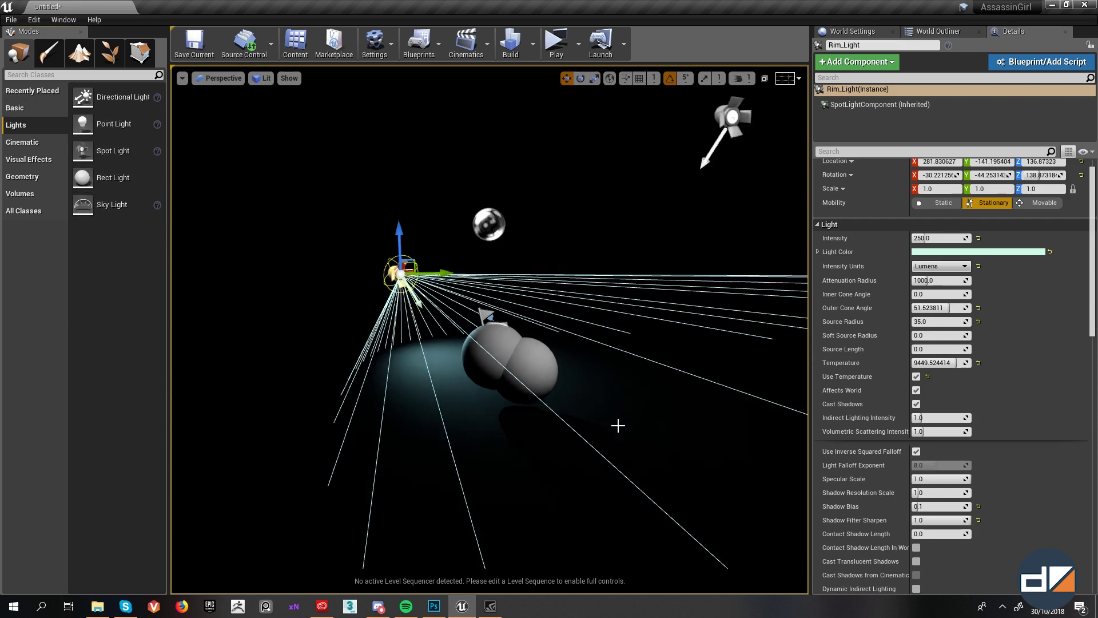
pyautogui.scroll(5, 619, 427)
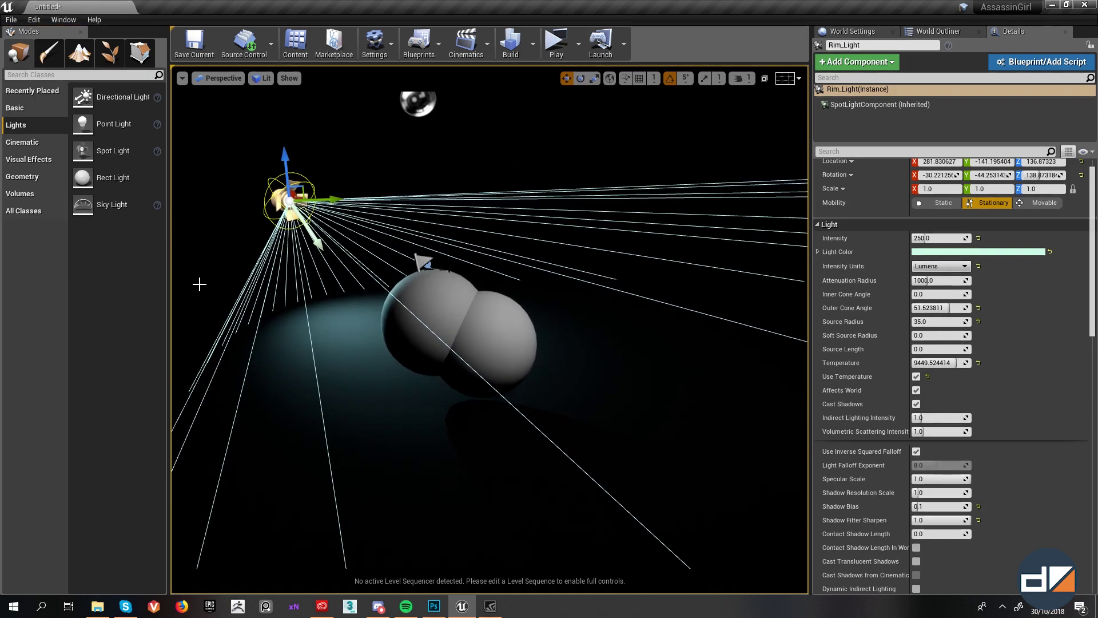
pyautogui.moveTo(100, 205); pyautogui.dragTo(500, 421)
pyautogui.scroll(-6, 503, 421)
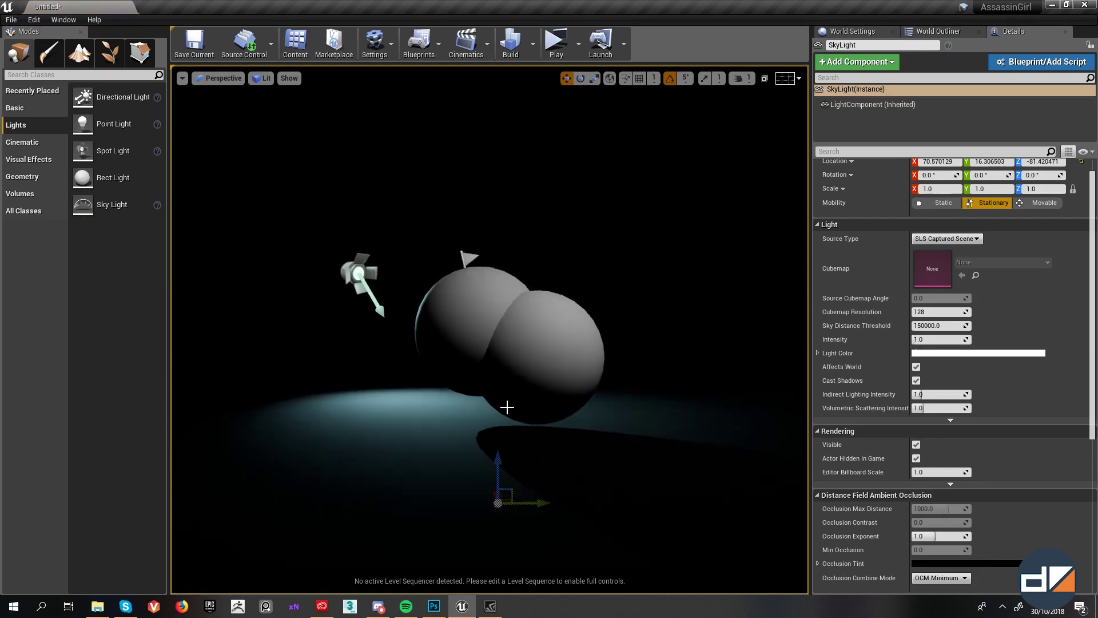
pyautogui.moveTo(497, 475); pyautogui.dragTo(498, 298)
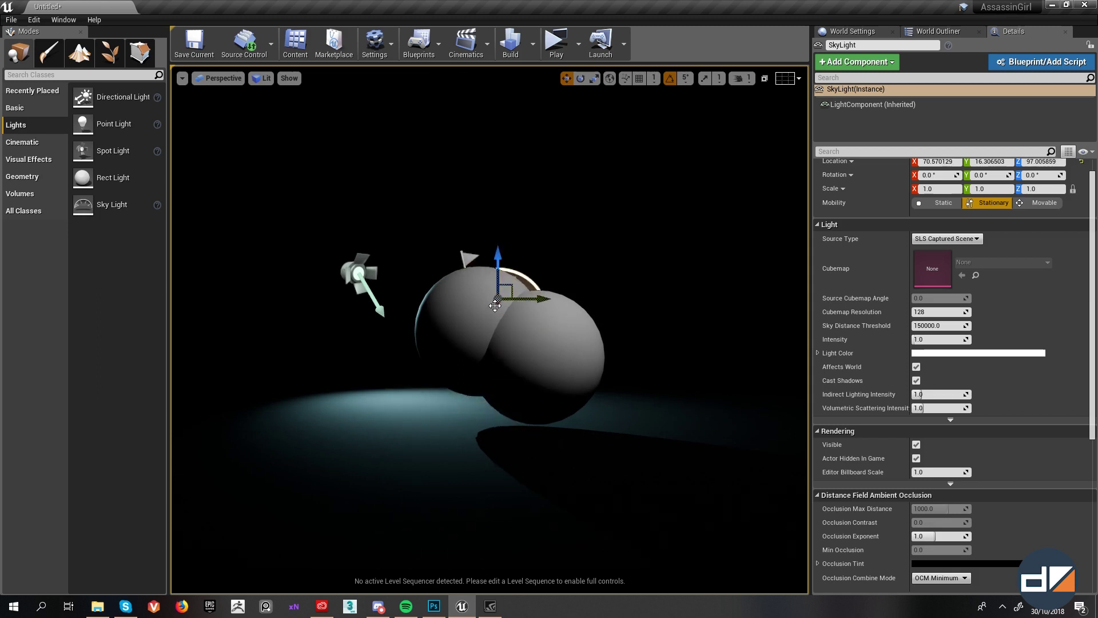
pyautogui.moveTo(494, 305); pyautogui.dragTo(578, 303, button='right')
pyautogui.press('a')
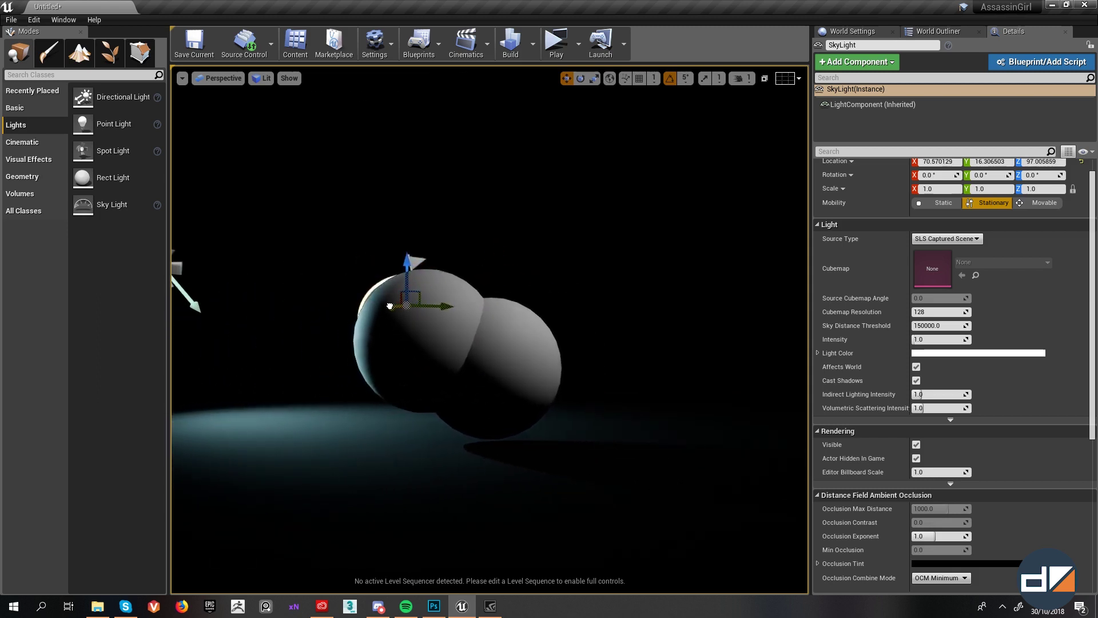
pyautogui.moveTo(389, 306); pyautogui.dragTo(588, 323)
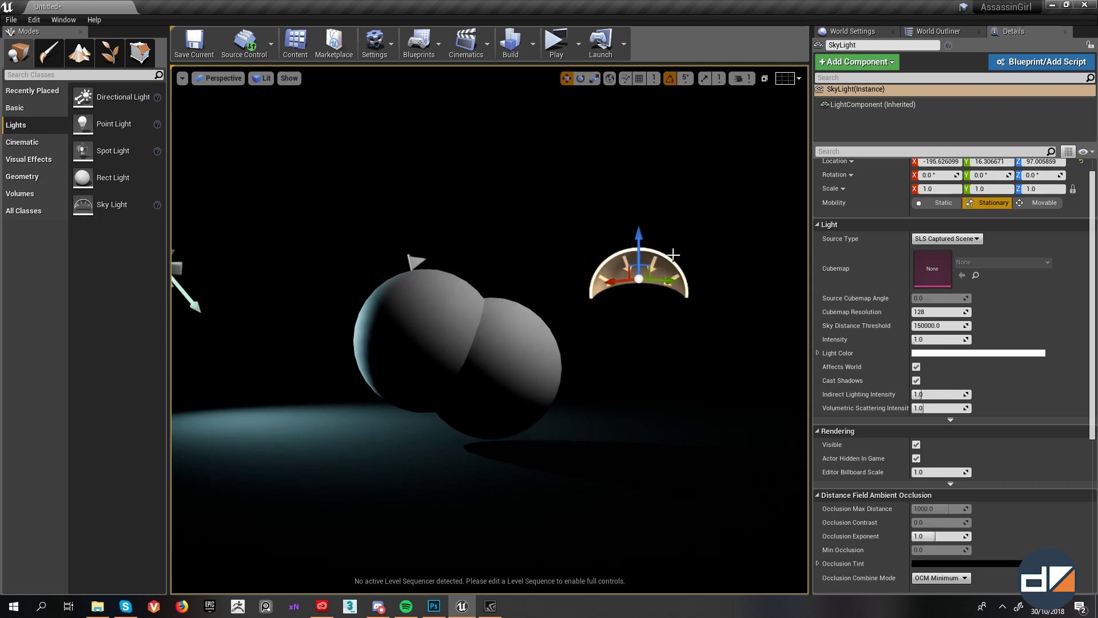
# Step: Set the sky light's source type to SLS Specified Cubemap and assign the T_Pisa_HDR cubemap
pyautogui.moveTo(663, 257); pyautogui.dragTo(700, 212, button='middle')
pyautogui.press('f')
pyautogui.moveTo(474, 326); pyautogui.dragTo(468, 350)
pyautogui.hotkey('ctrl', 'z')
pyautogui.keyDown('alt'); pyautogui.moveTo(539, 317); pyautogui.dragTo(496, 356); pyautogui.keyUp('alt')
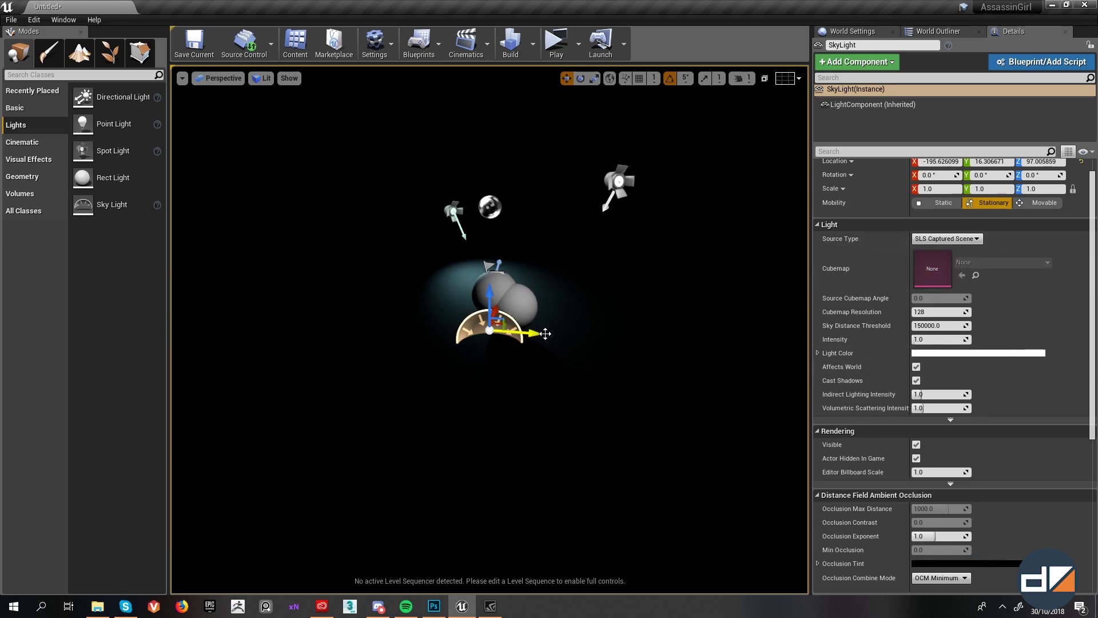
pyautogui.keyDown('alt'); pyautogui.moveTo(527, 343); pyautogui.dragTo(537, 351); pyautogui.keyUp('alt')
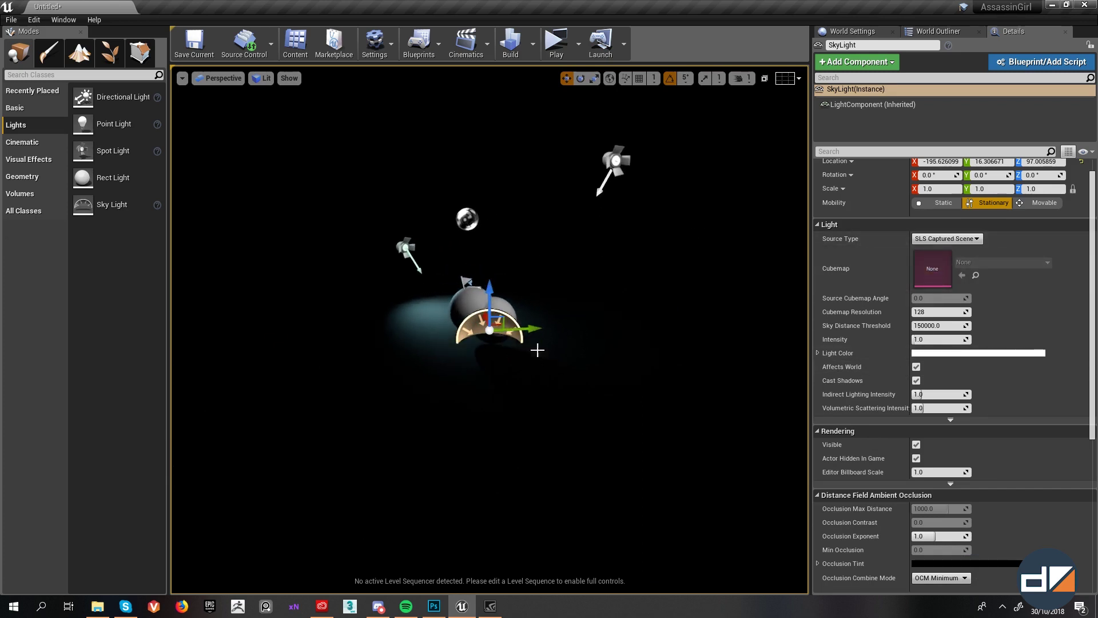
pyautogui.scroll(2, 496, 343)
pyautogui.scroll(4, 495, 343)
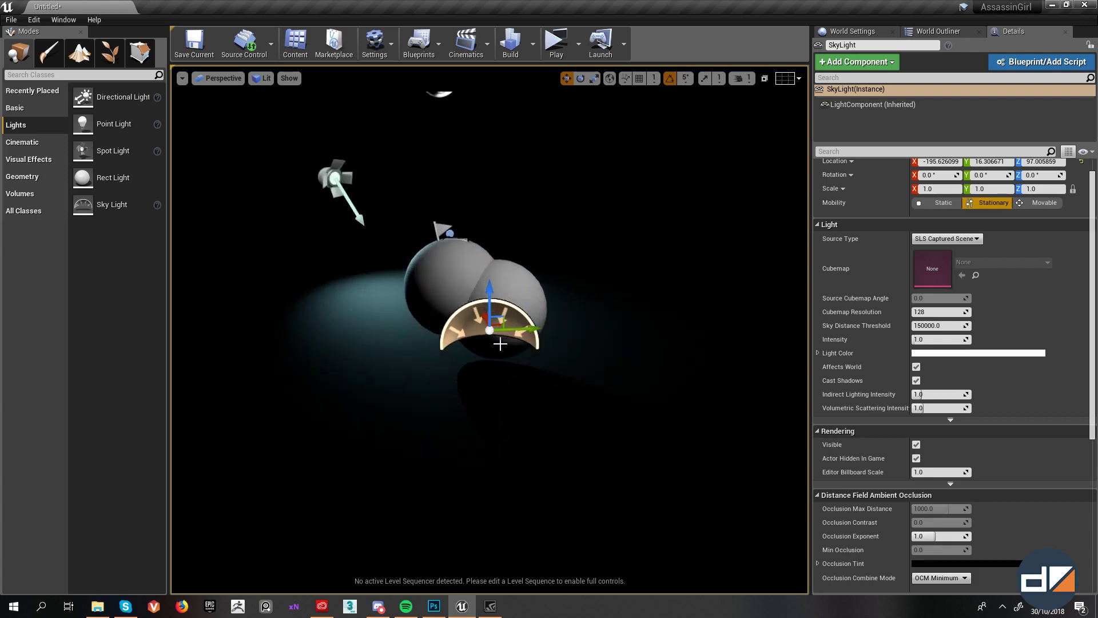
pyautogui.click(960, 240)
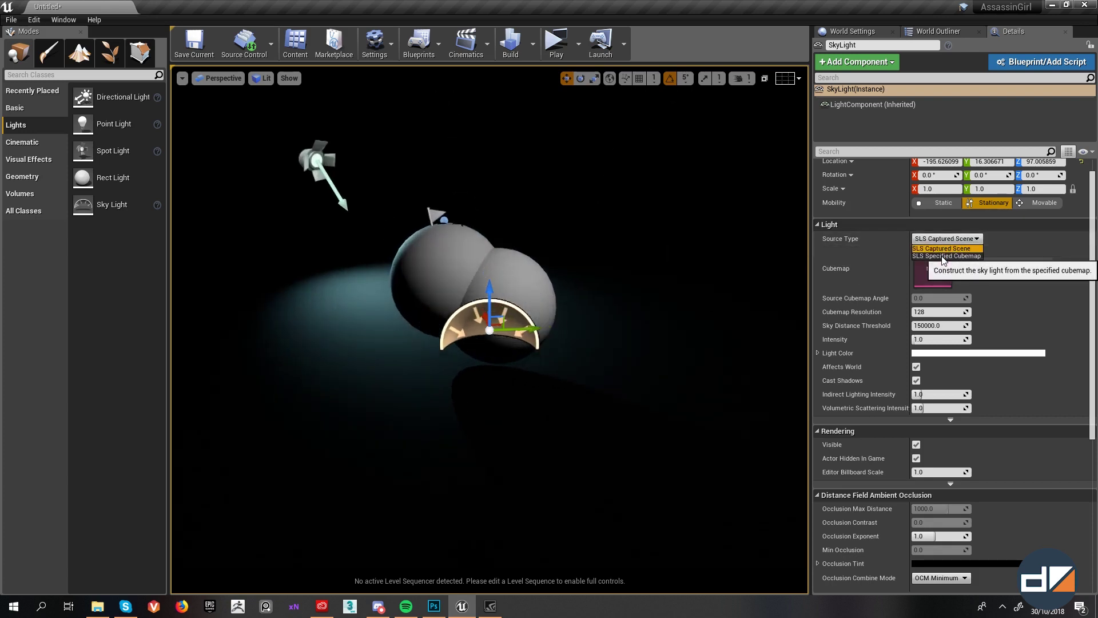
pyautogui.click(943, 256)
pyautogui.click(987, 261)
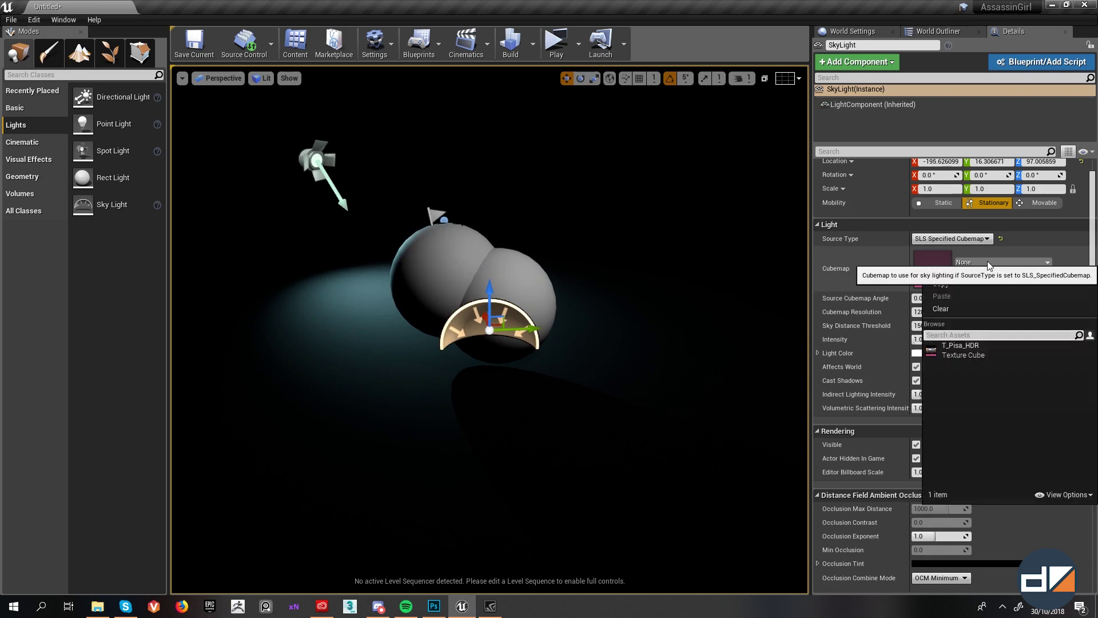
pyautogui.click(972, 350)
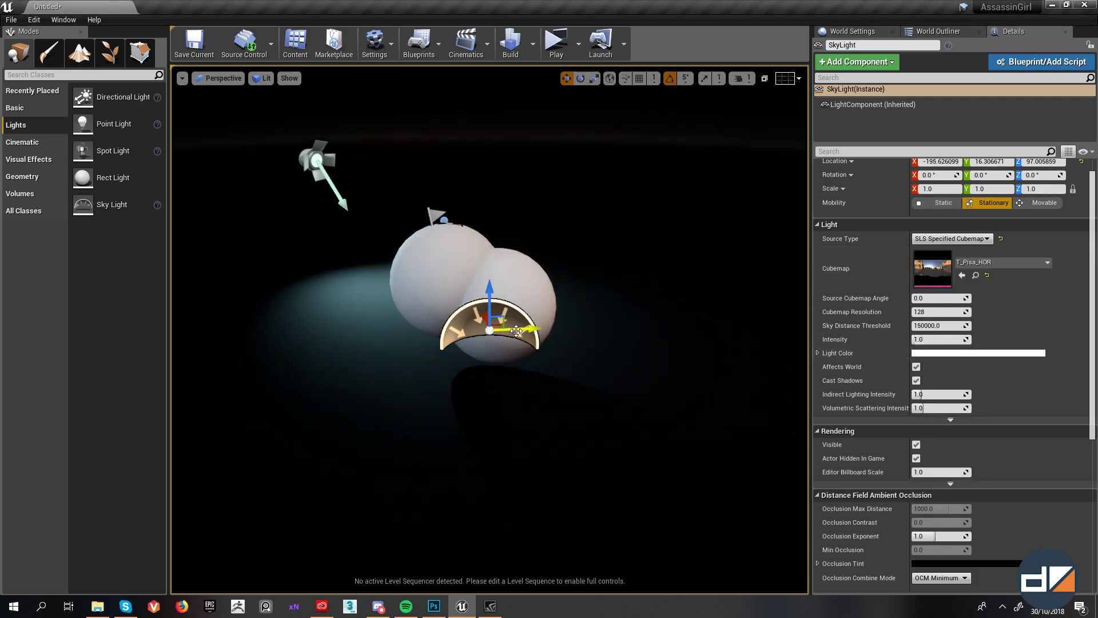
# Step: Move the sky light sideways along its Y axis to about Y 112, clear of the spheres
pyautogui.moveTo(516, 330); pyautogui.dragTo(666, 323)
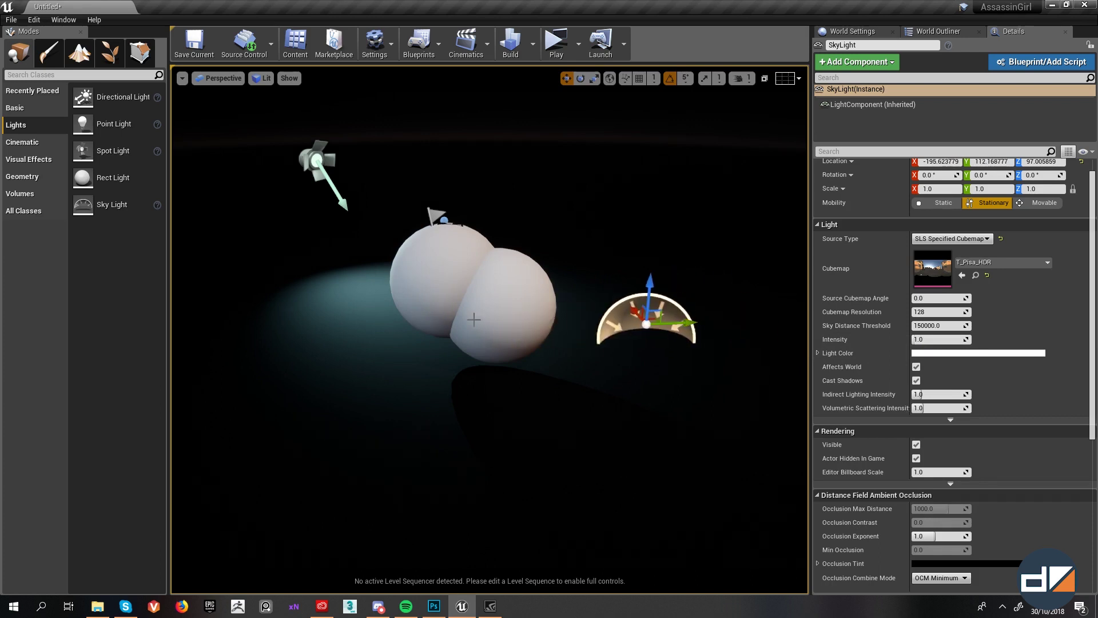
pyautogui.moveTo(473, 319); pyautogui.dragTo(474, 289, button='right')
pyautogui.press('w')
pyautogui.press('s')
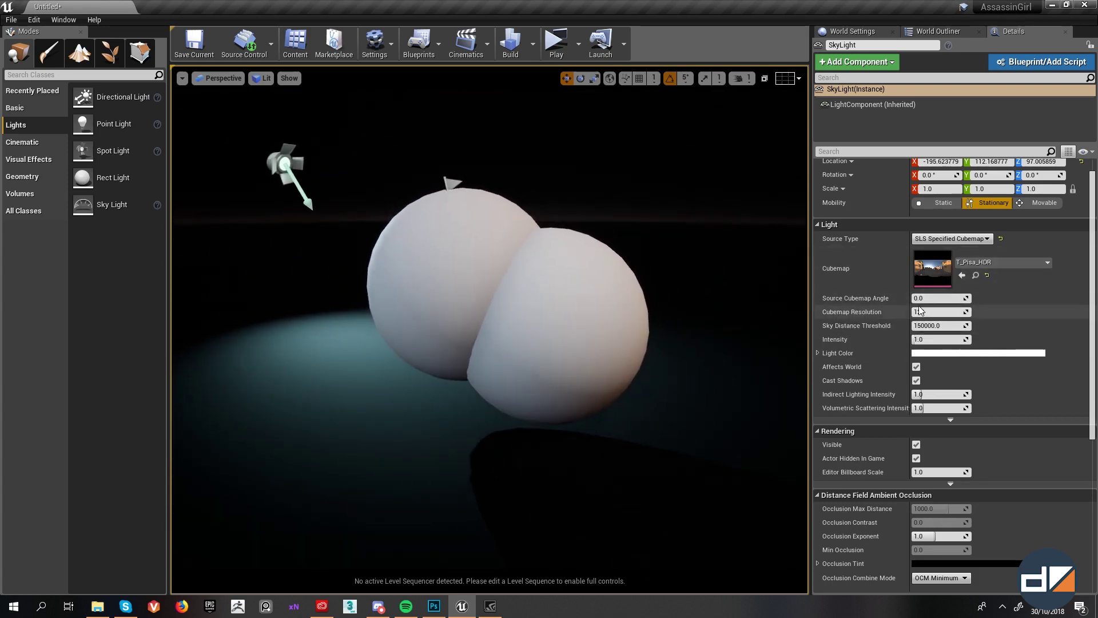
pyautogui.moveTo(540, 385); pyautogui.dragTo(535, 375, button='right')
pyautogui.press('s')
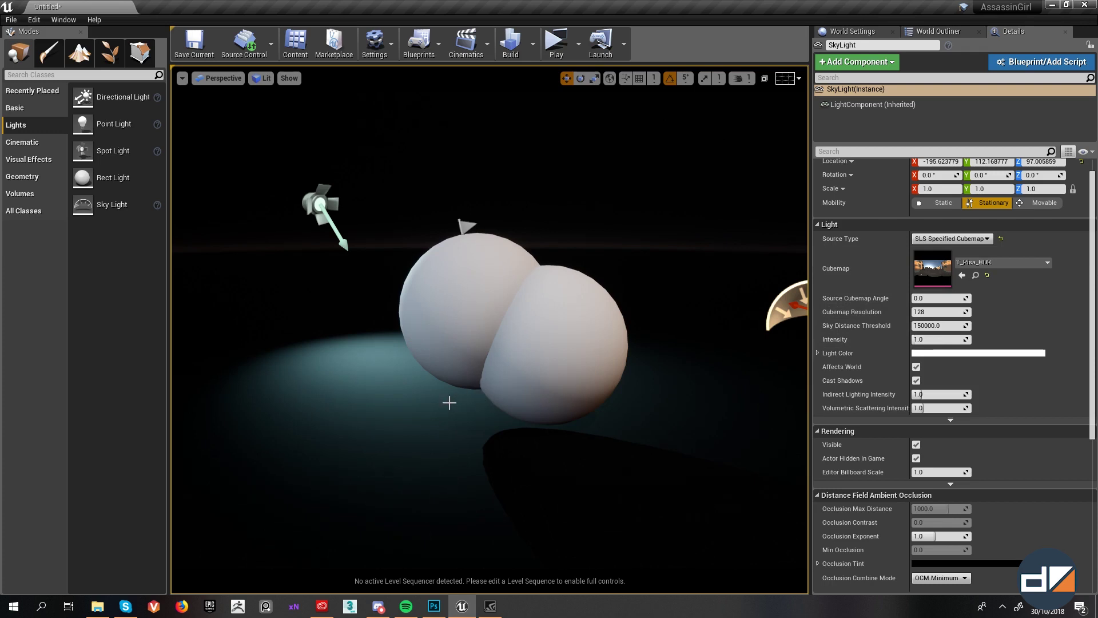
# Step: Delete the rim light to check the sky light on its own, and undo the deletion and the rim light's selection
pyautogui.scroll(3, 449, 403)
pyautogui.scroll(-1, 450, 402)
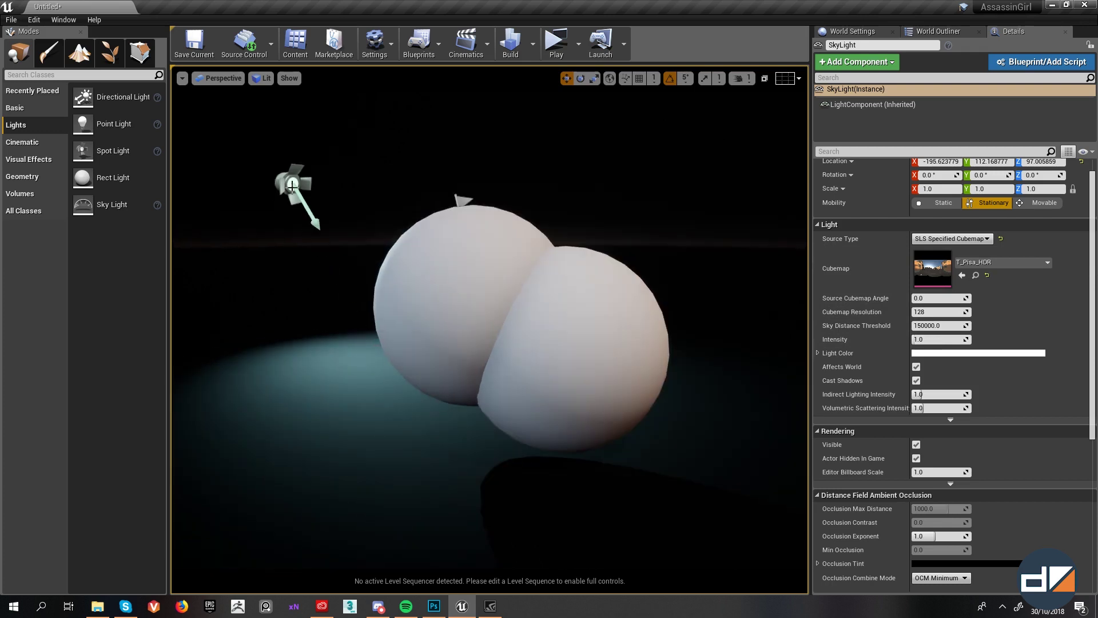
pyautogui.click(293, 186)
pyautogui.press('Delete')
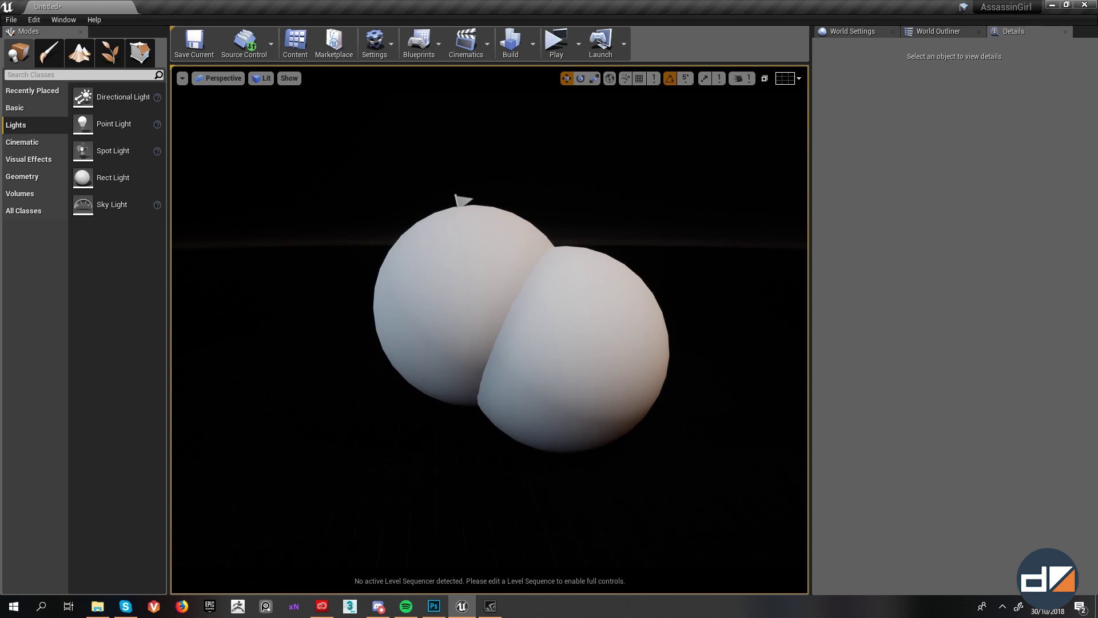
pyautogui.hotkey('ctrl', 'z')
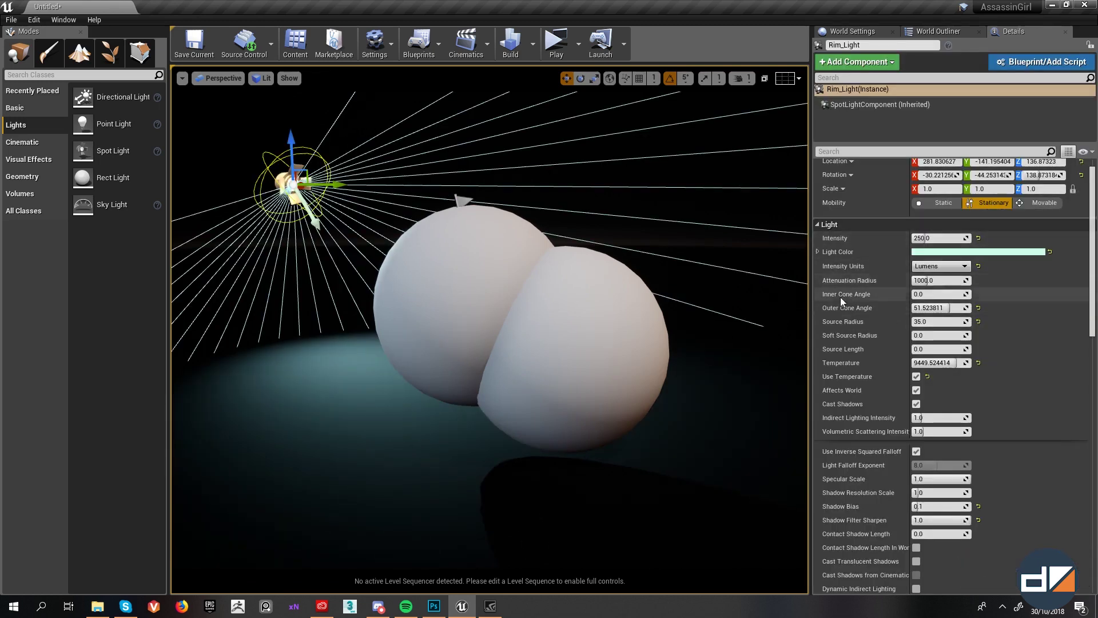
pyautogui.hotkey('ctrl', 'z')
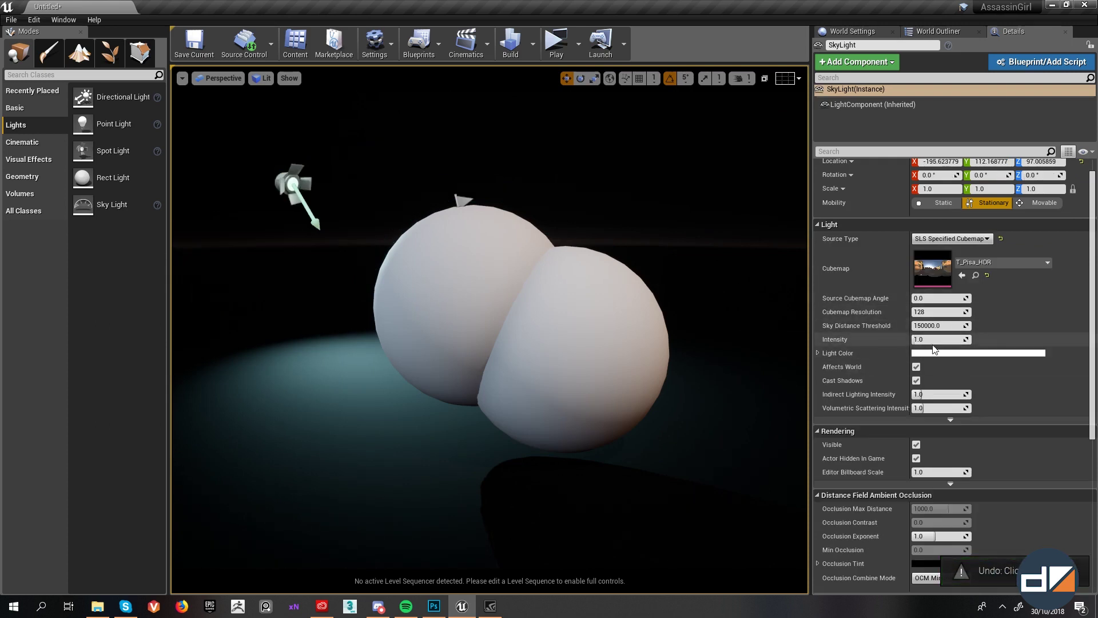
# Step: Try sky light intensities of 0.1 and 0.2
pyautogui.click(938, 340)
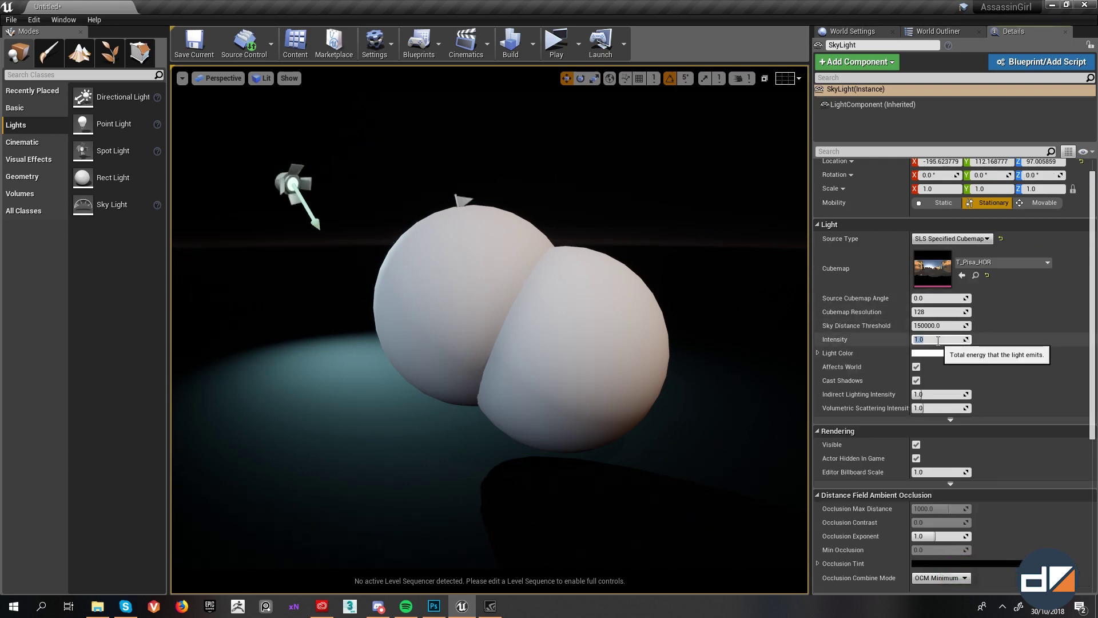
pyautogui.write('.1')
pyautogui.press('Return')
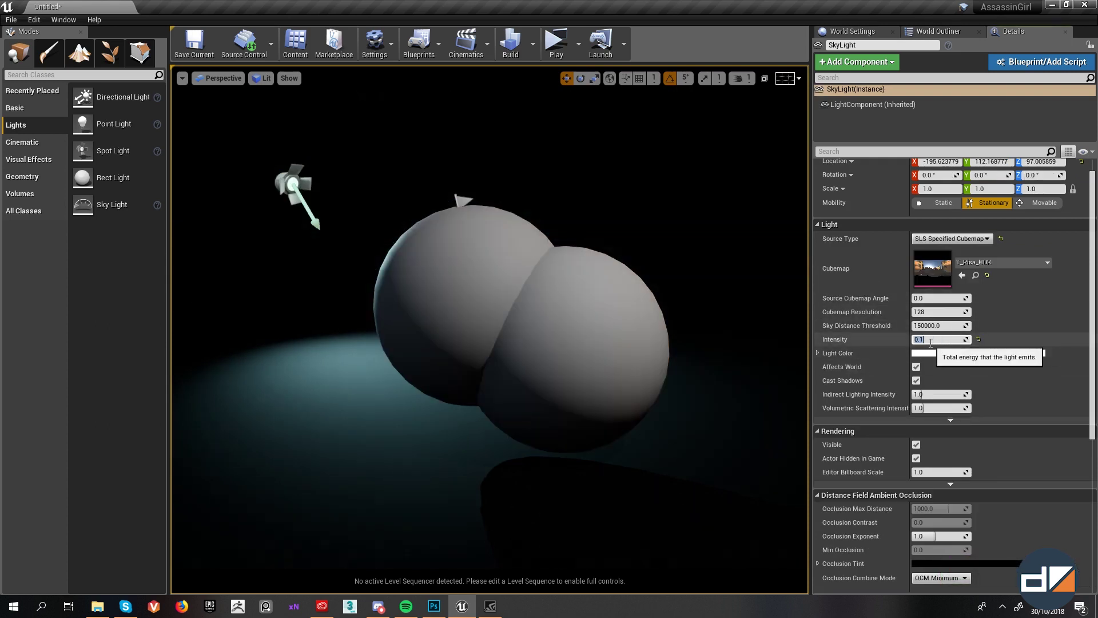
pyautogui.write('.2')
pyautogui.press('Return')
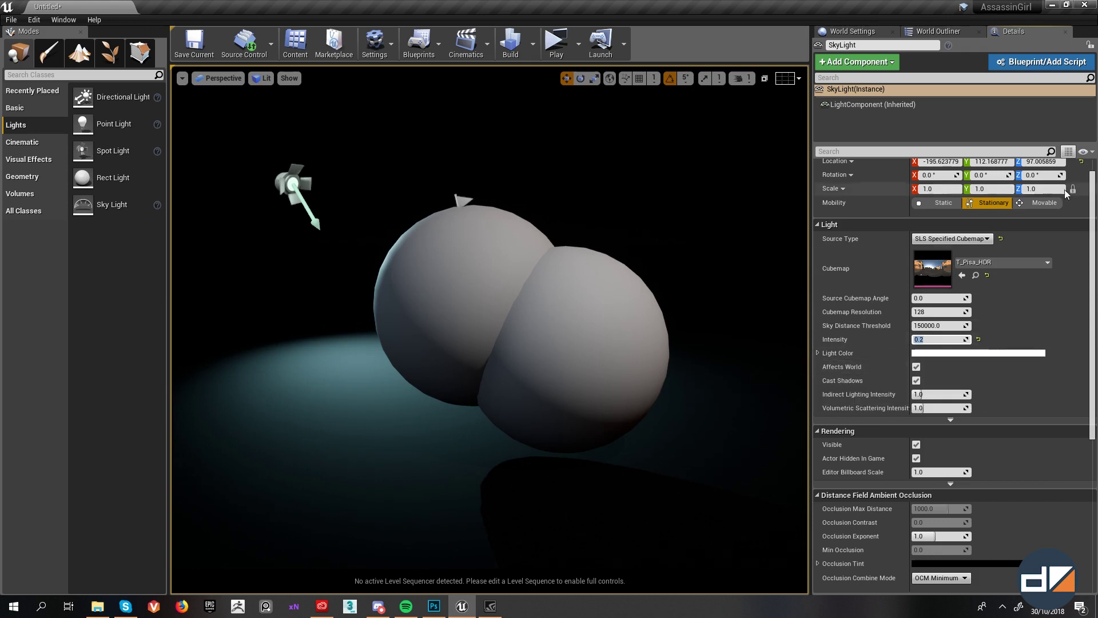
# Step: Set the sky light's mobility to Movable and its intensity to 0.1
pyautogui.click(1047, 205)
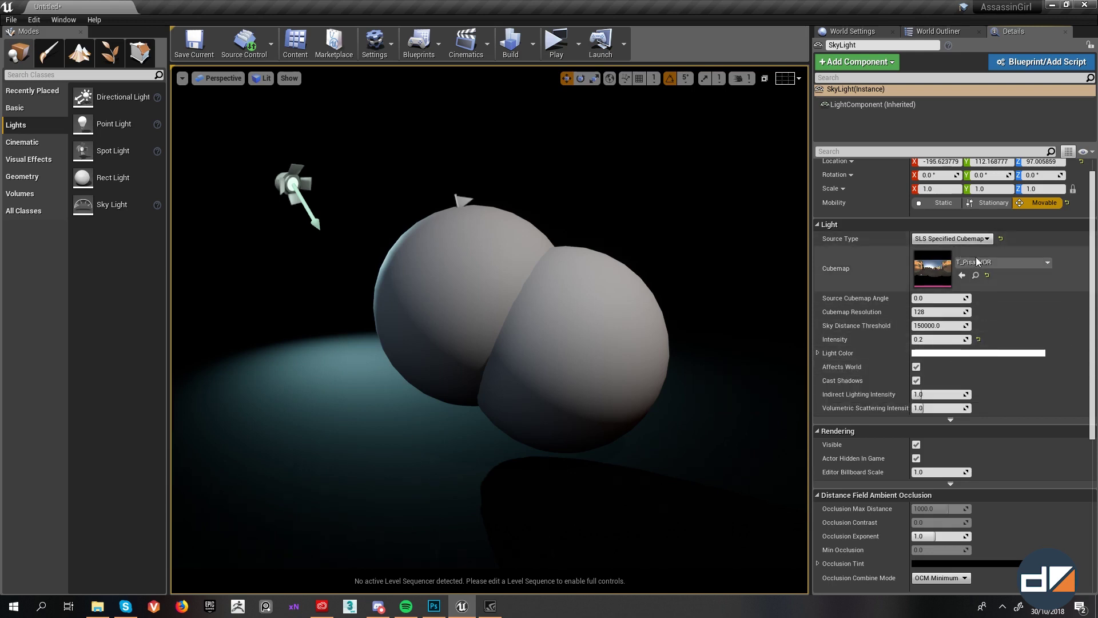
pyautogui.click(915, 368)
pyautogui.click(915, 368)
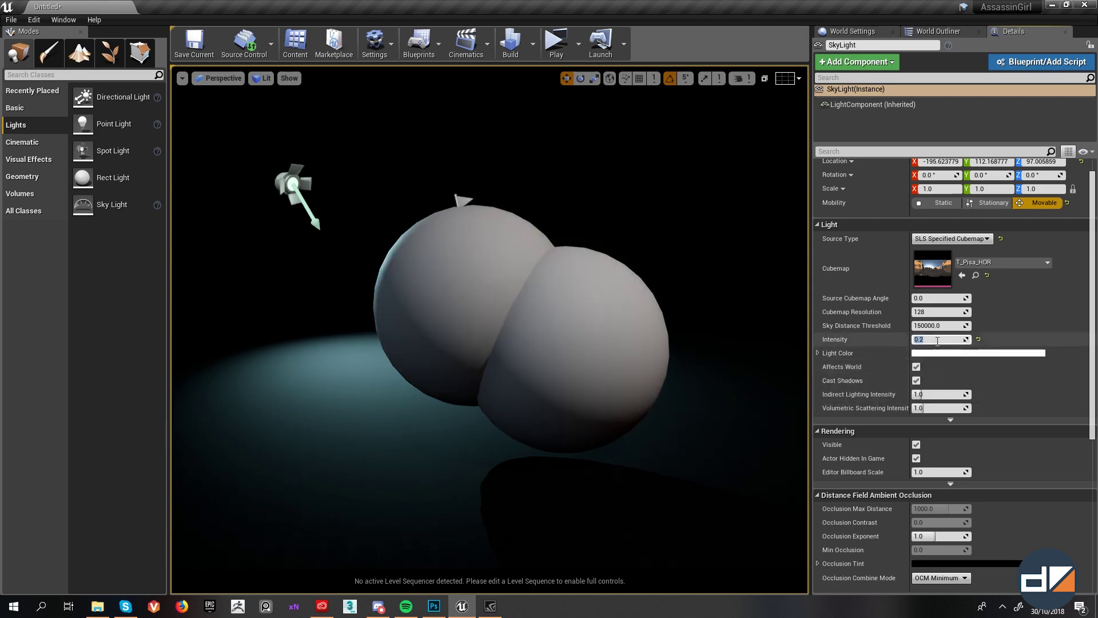
pyautogui.press('Return')
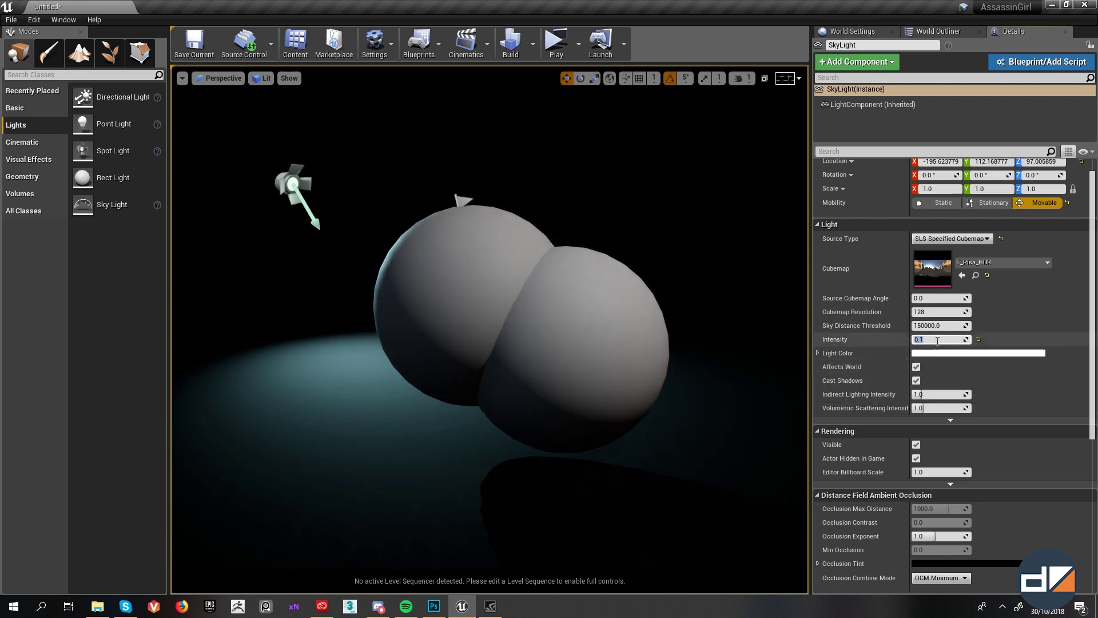
# Step: Toggle the sky light's Affects World setting off and on to compare the spheres with and without its contribution
pyautogui.click(916, 367)
pyautogui.click(916, 367)
pyautogui.scroll(3, 412, 363)
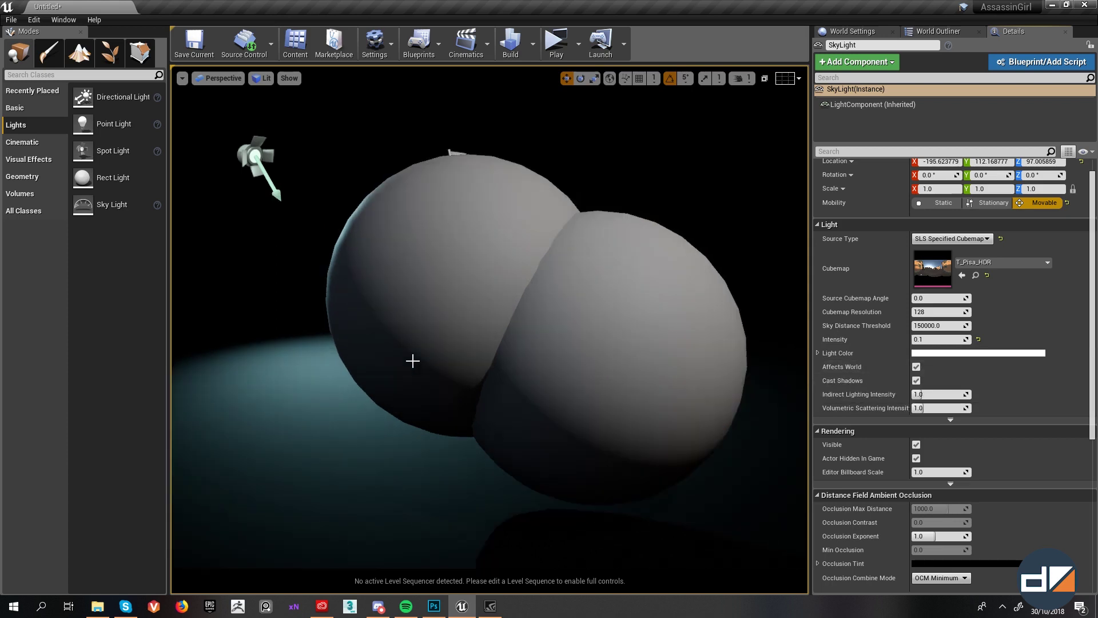
pyautogui.click(916, 367)
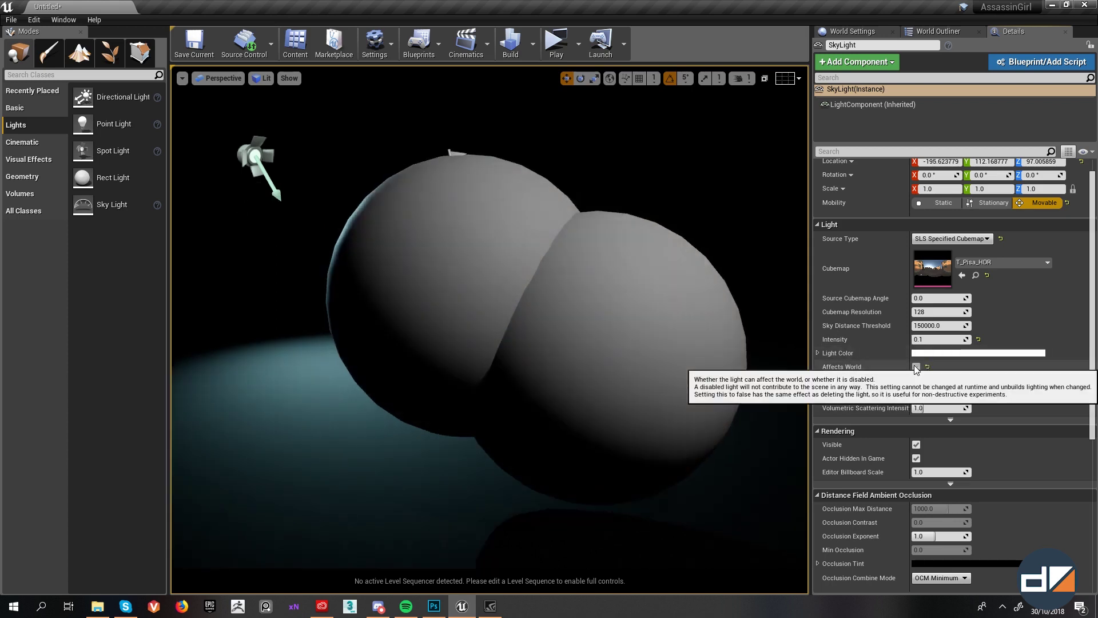
pyautogui.click(916, 367)
pyautogui.click(916, 367)
pyautogui.click(916, 368)
pyautogui.scroll(-2, 561, 365)
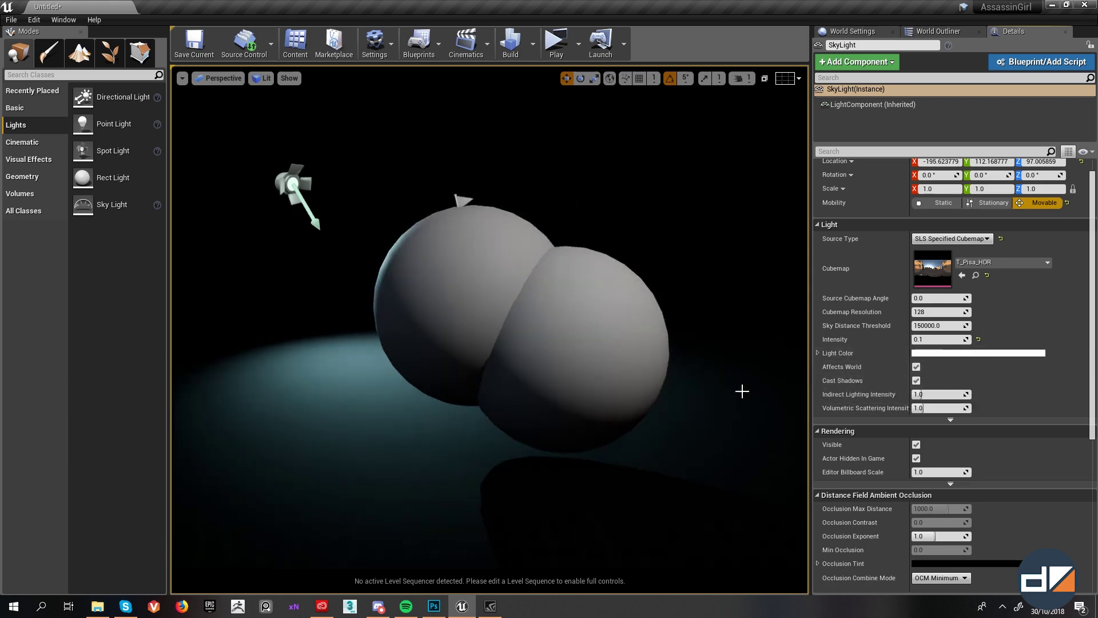
pyautogui.scroll(-2, 721, 353)
pyautogui.scroll(3, 721, 353)
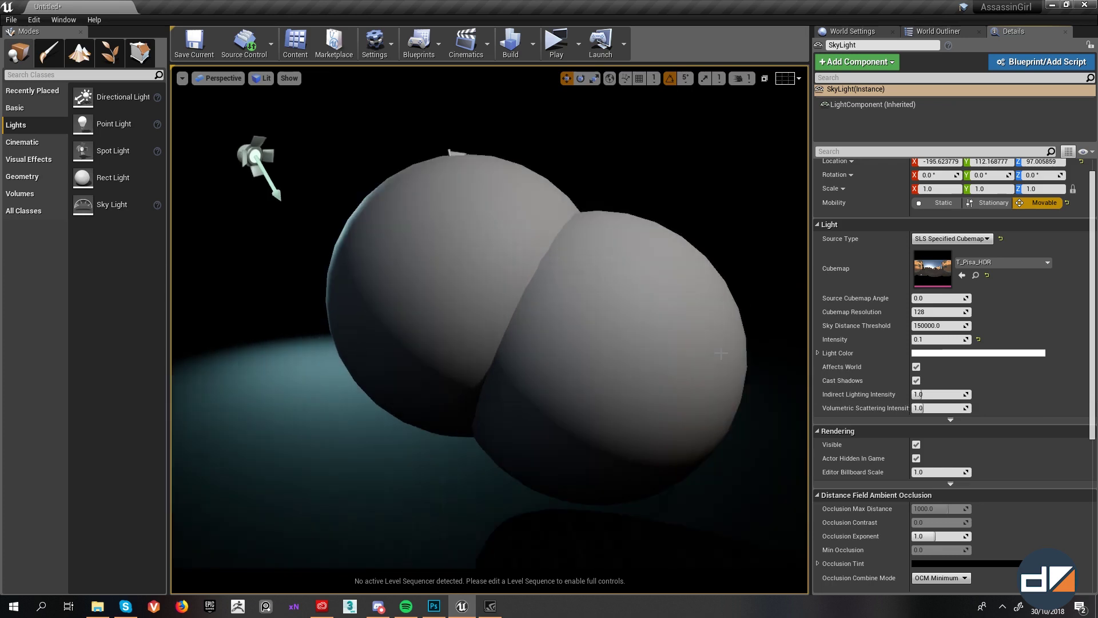
# Step: Open the RenderScene level from the Levels folder without saving the changes to the test scene
pyautogui.click(11, 20)
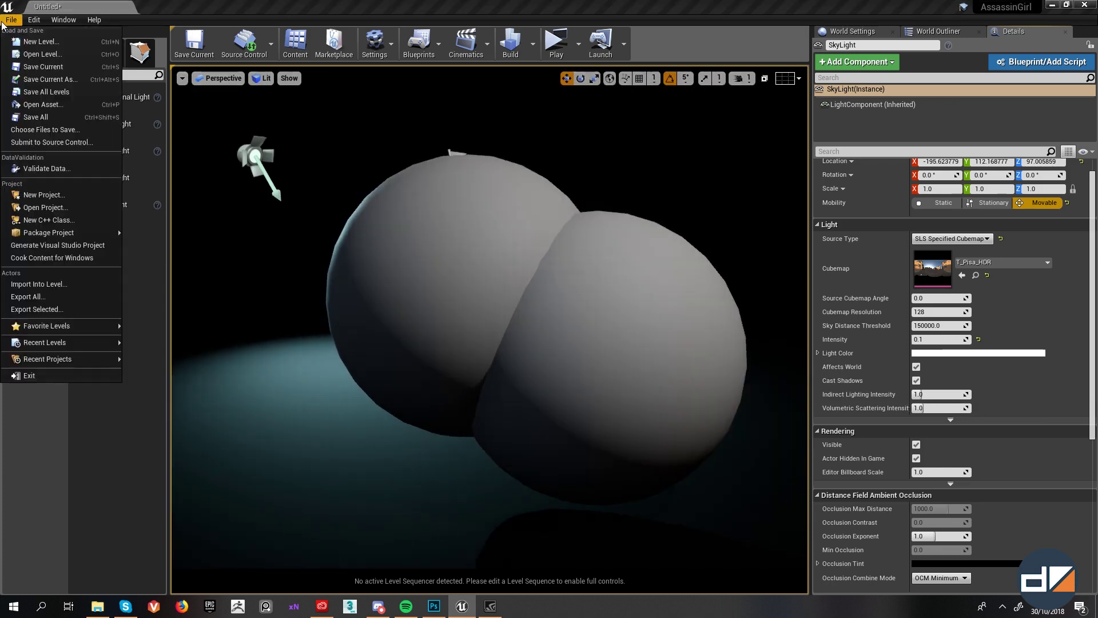
pyautogui.click(42, 55)
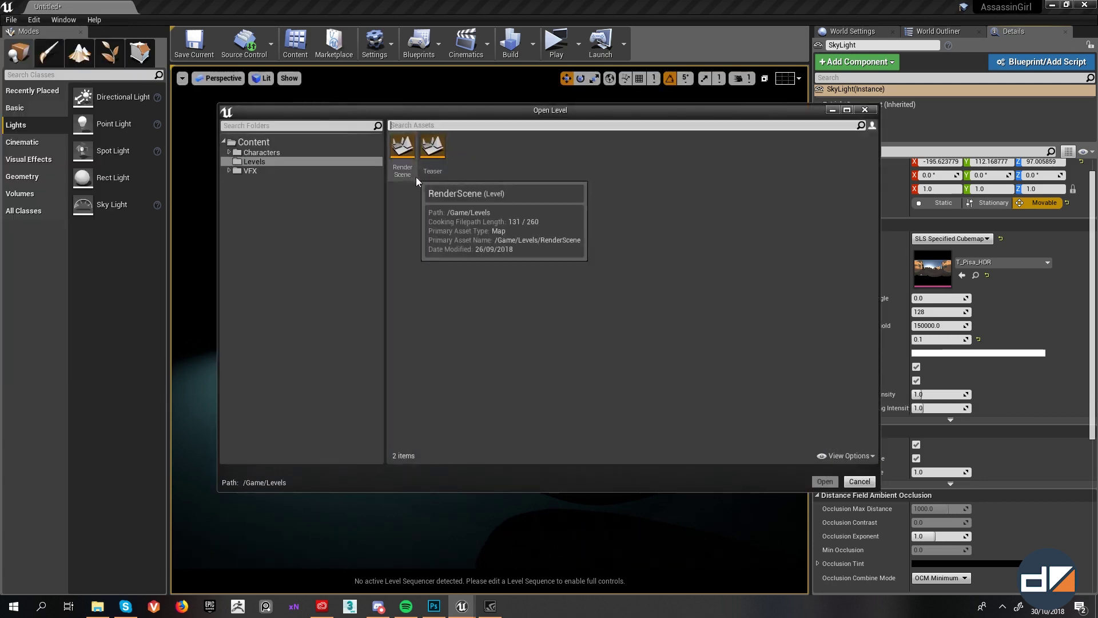
pyautogui.doubleClick(406, 165)
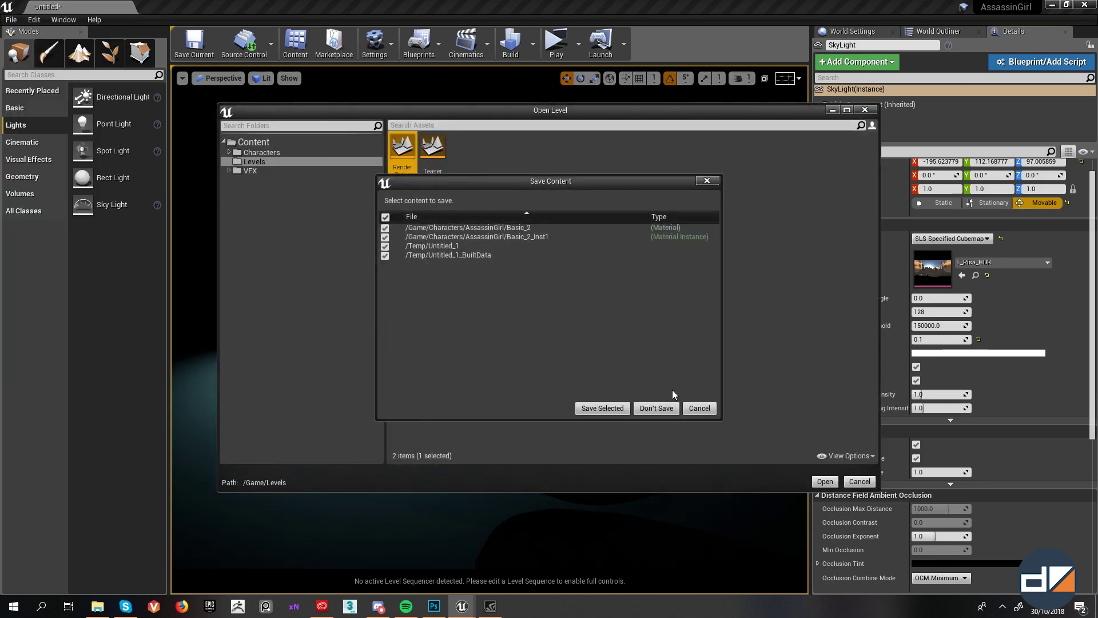
pyautogui.click(667, 407)
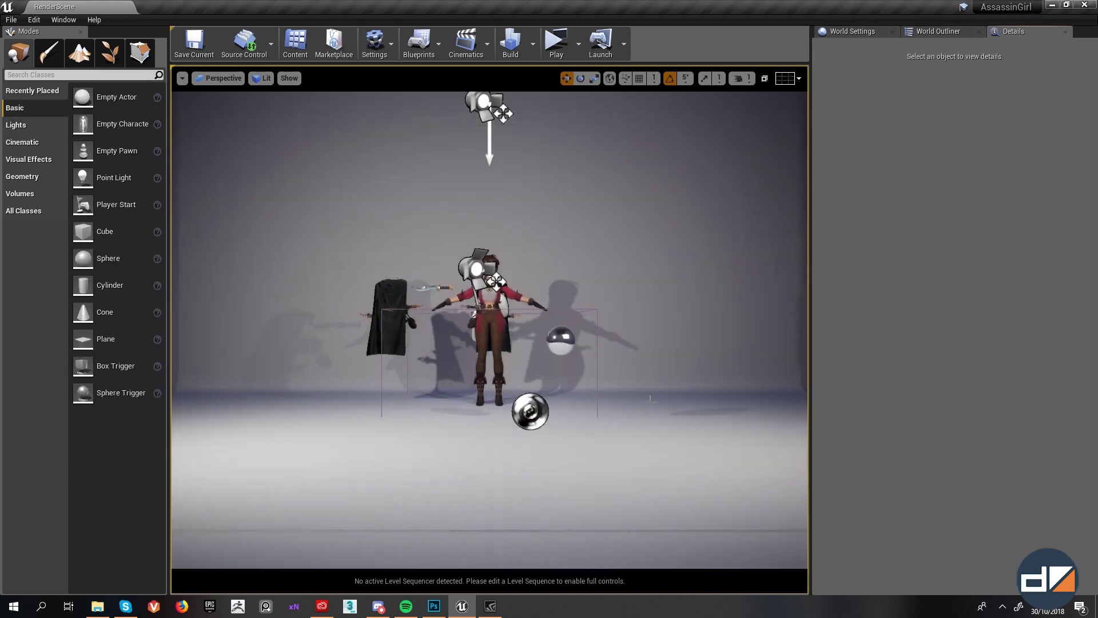
# Step: Look over the RenderScene set and view the Render_Room mesh from outside
pyautogui.moveTo(647, 281); pyautogui.dragTo(580, 286, button='right')
pyautogui.press('s')
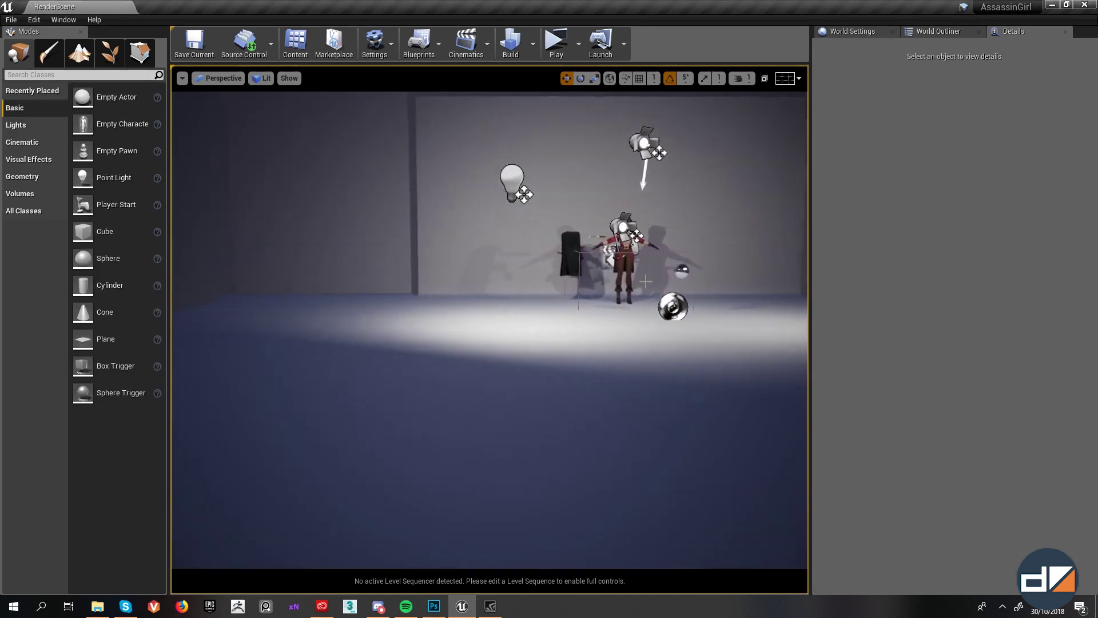
pyautogui.press('1')
pyautogui.press('2')
pyautogui.scroll(-10, 533, 270)
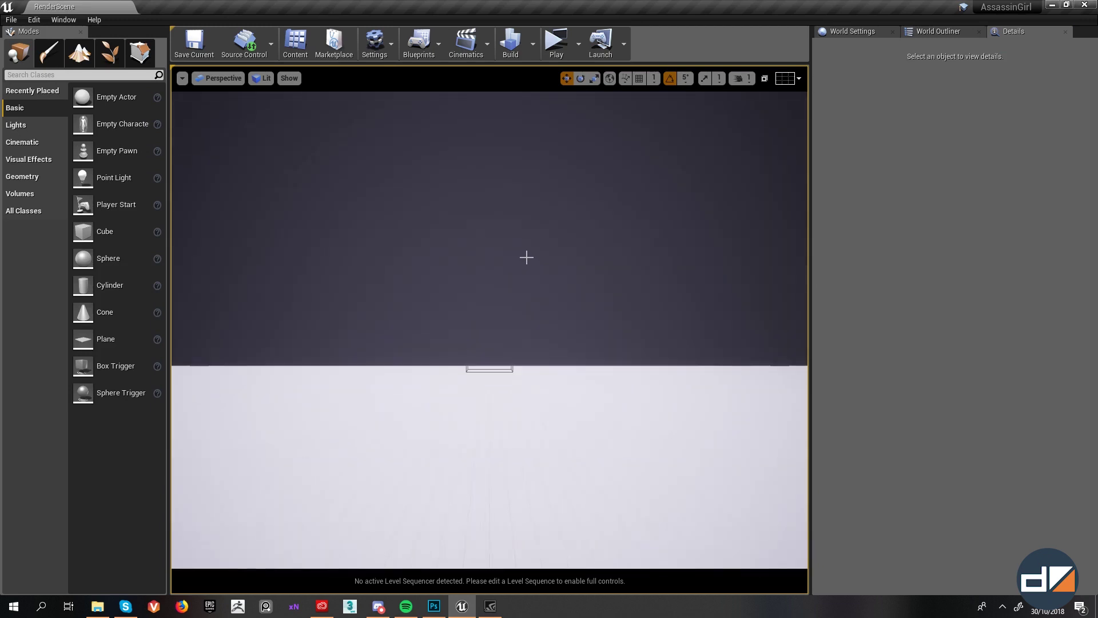
pyautogui.click(526, 253)
pyautogui.press('f')
pyautogui.keyDown('alt'); pyautogui.moveTo(526, 253); pyautogui.dragTo(534, 338); pyautogui.keyUp('alt')
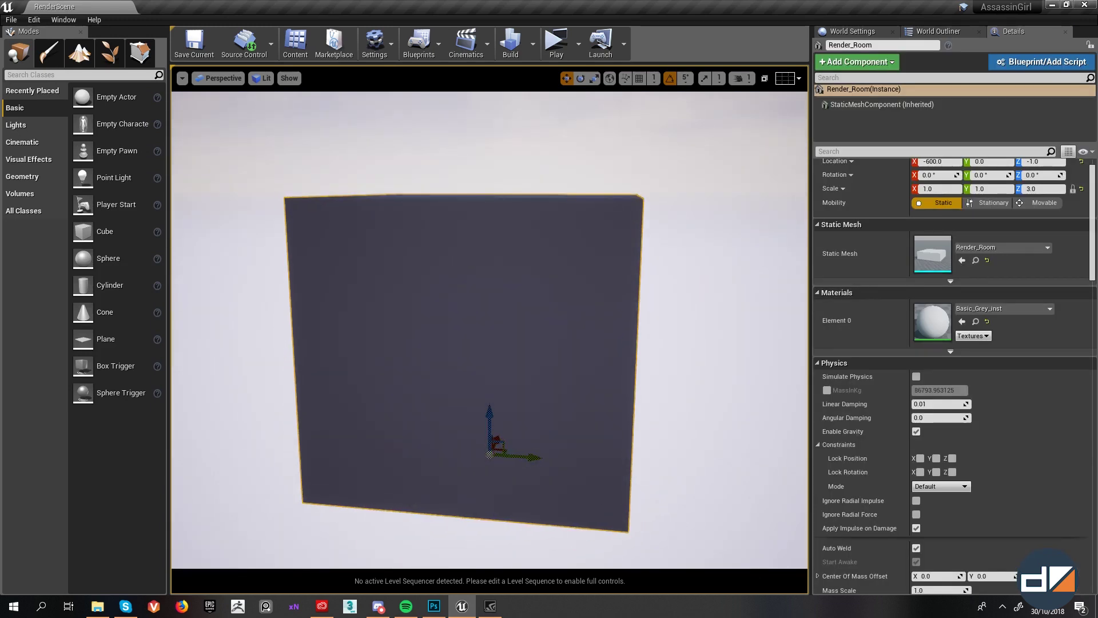
# Step: Examine the inside of the room, including its floor plane and the lights placed around the character
pyautogui.scroll(3, 466, 391)
pyautogui.press('2')
pyautogui.moveTo(543, 345); pyautogui.dragTo(489, 291, button='right')
pyautogui.click(466, 328)
pyautogui.press('w')
pyautogui.moveTo(467, 327); pyautogui.dragTo(607, 372, button='right')
pyautogui.press('a')
pyautogui.press('a')
pyautogui.moveTo(515, 314); pyautogui.dragTo(661, 293, button='right')
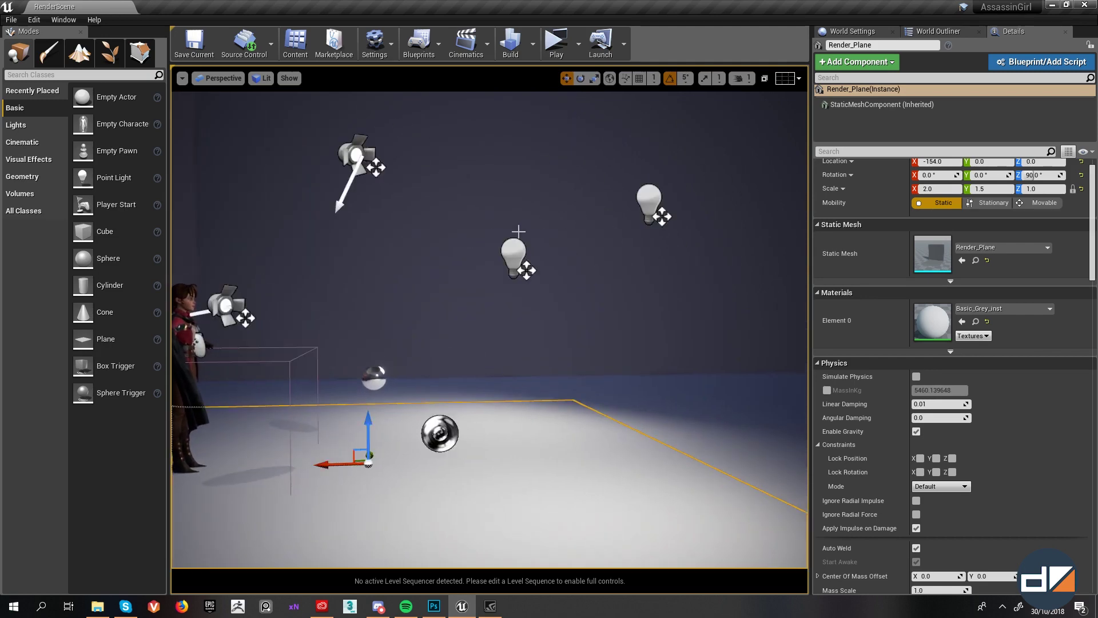
# Step: Review the level's lights by selecting Key_Light, Key_Light2 and SpotLight in the Lighting folder
pyautogui.click(360, 162)
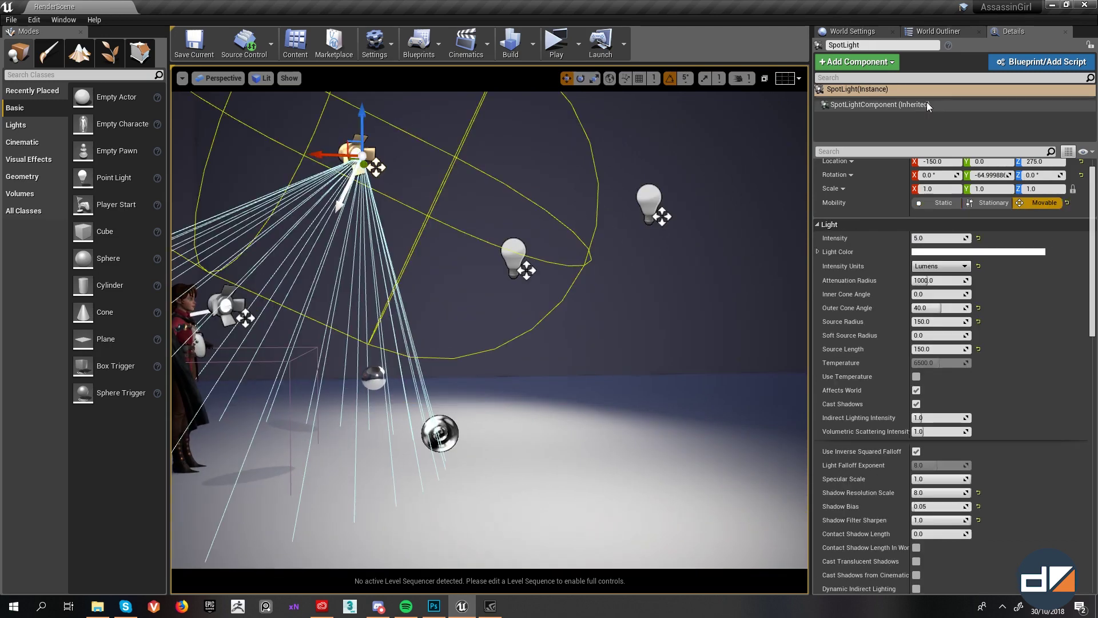
pyautogui.click(935, 33)
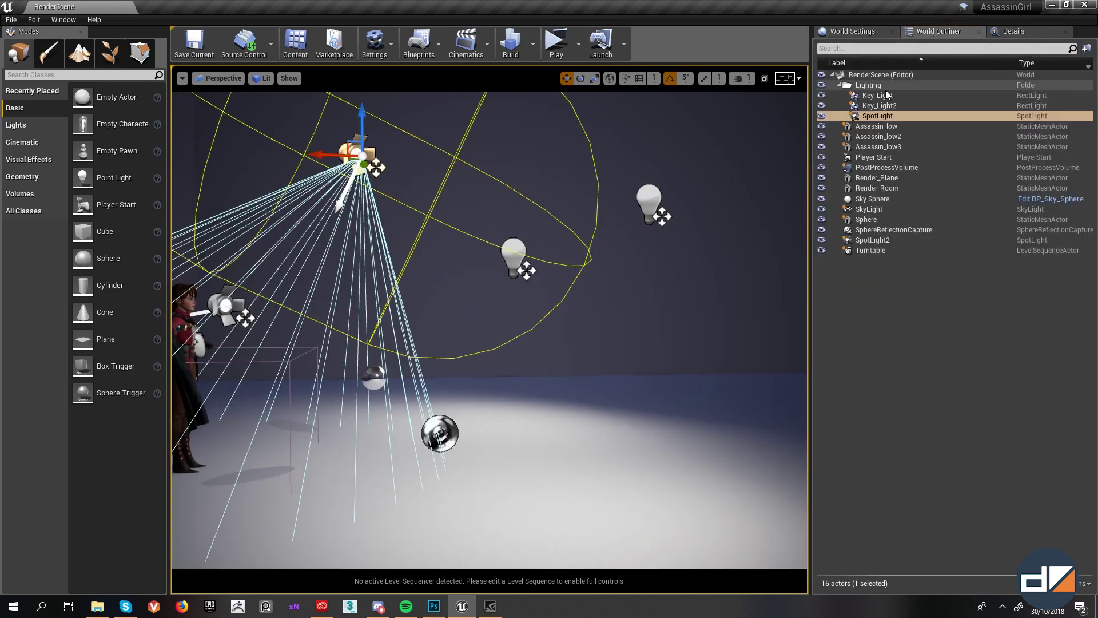
pyautogui.click(840, 85)
pyautogui.click(839, 85)
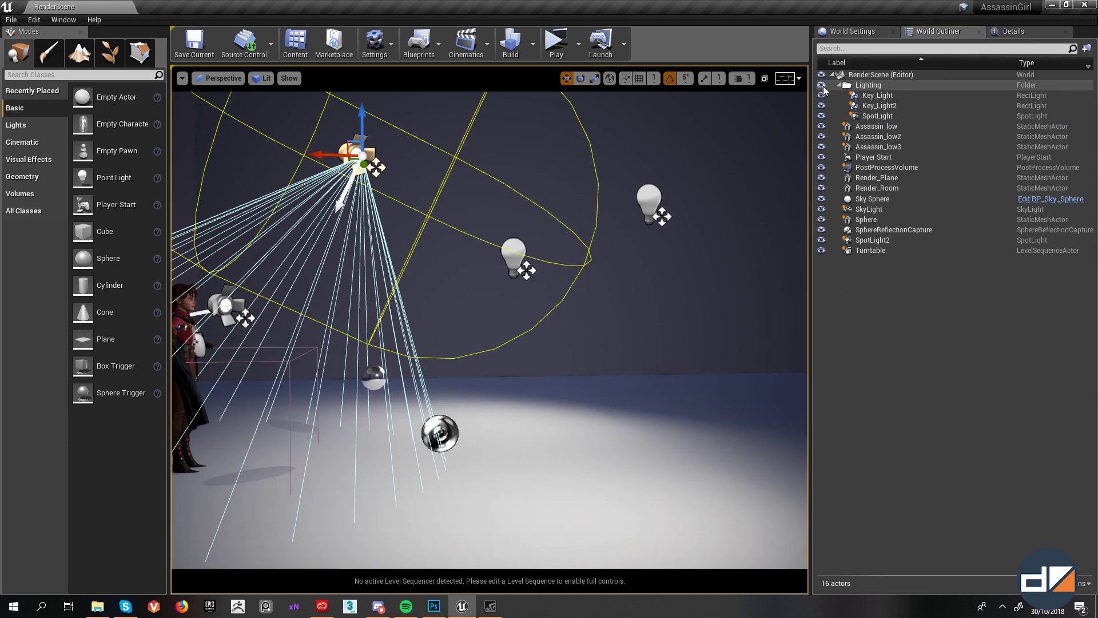
pyautogui.click(873, 95)
pyautogui.keyDown('ctrl'); pyautogui.click(873, 106); pyautogui.keyUp('ctrl')
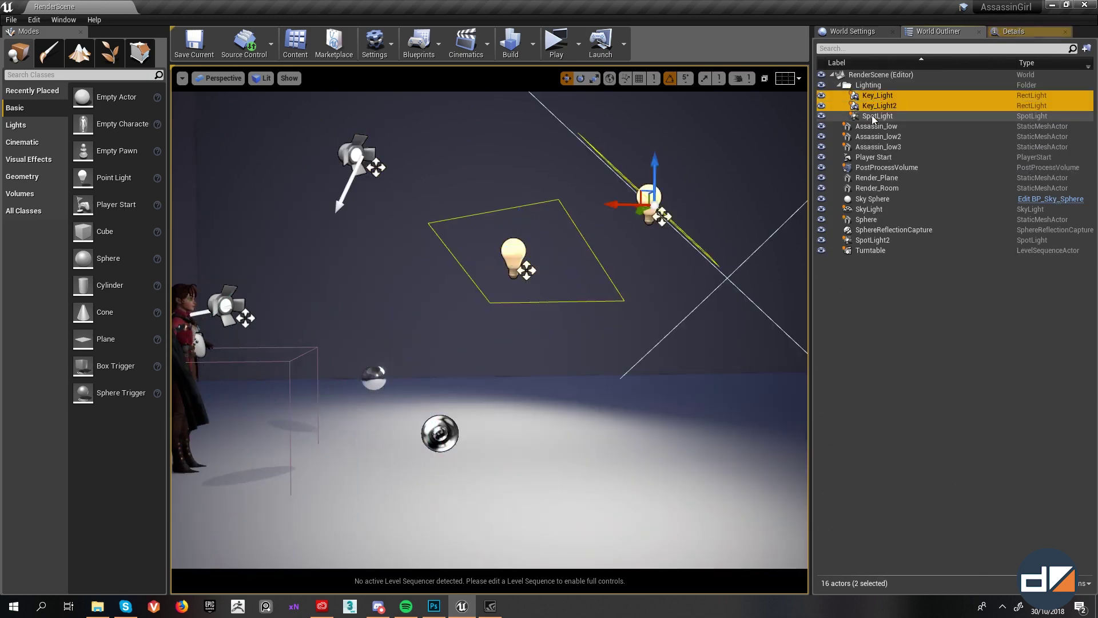
pyautogui.keyDown('ctrl'); pyautogui.click(872, 116); pyautogui.keyUp('ctrl')
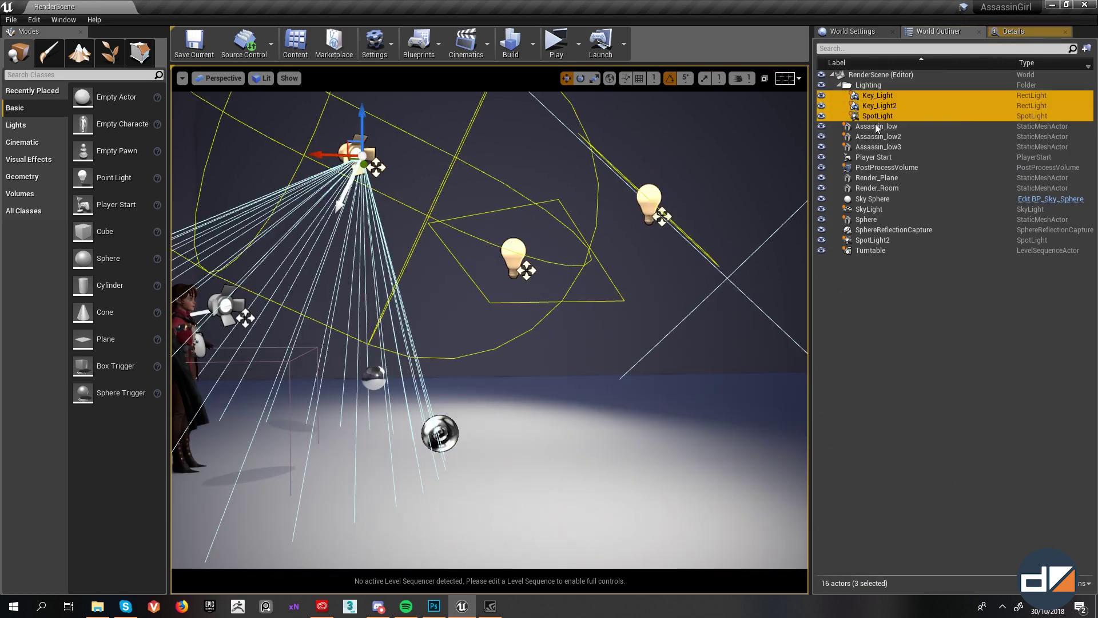
# Step: Move SpotLight2 into the Lighting folder and try to add the SkyLight to the same folder
pyautogui.doubleClick(870, 241)
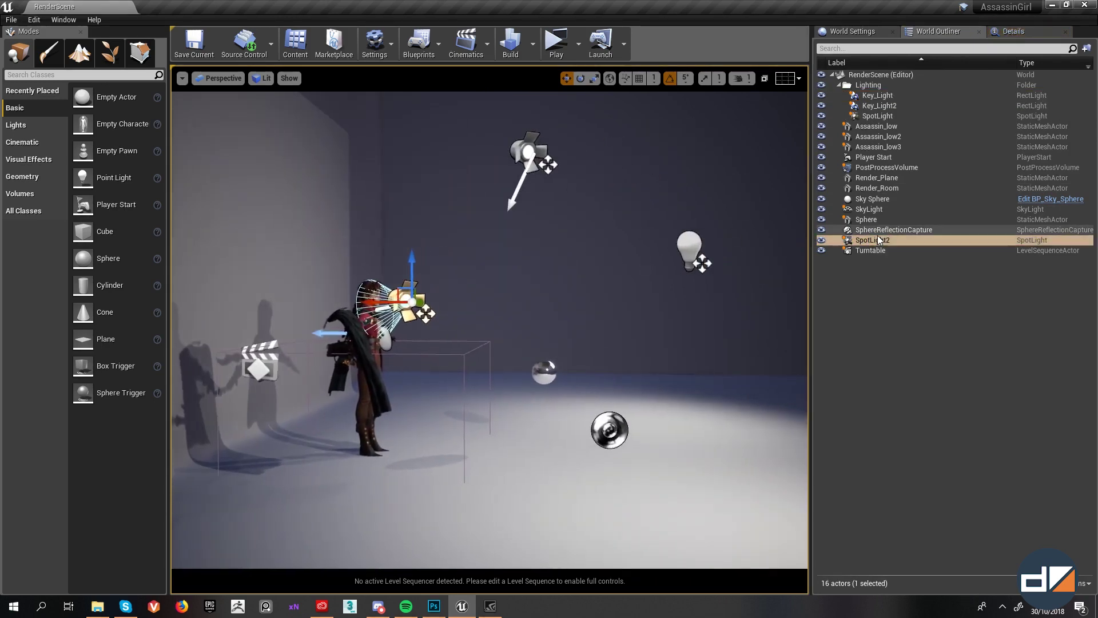
pyautogui.moveTo(878, 241); pyautogui.dragTo(873, 85)
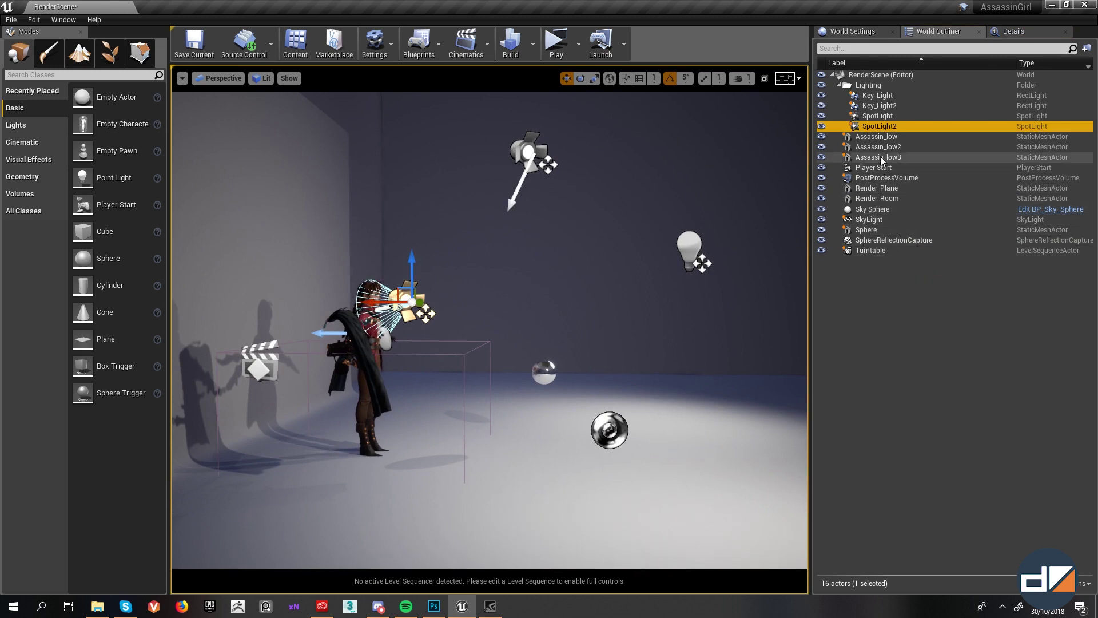
pyautogui.keyDown('ctrl'); pyautogui.click(877, 218); pyautogui.keyUp('ctrl')
pyautogui.moveTo(877, 219); pyautogui.dragTo(860, 85)
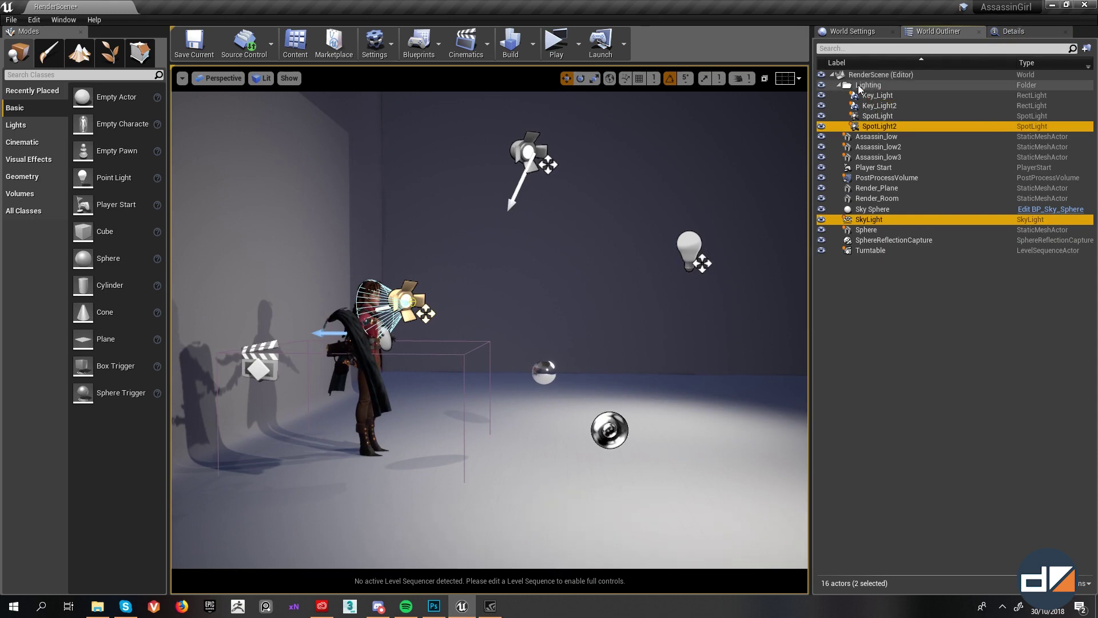
pyautogui.moveTo(865, 219); pyautogui.dragTo(852, 85)
pyautogui.click(839, 85)
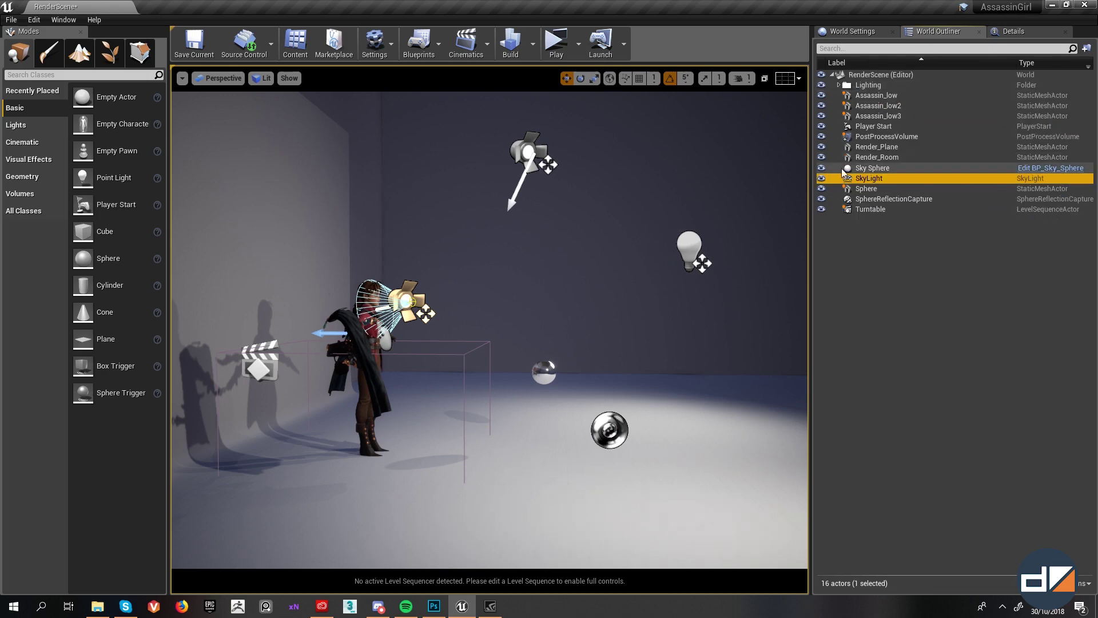
# Step: View the character from the front and select the cape mesh, the floating dagger and the full character in turn
pyautogui.moveTo(679, 212); pyautogui.dragTo(510, 227, button='right')
pyautogui.press('w')
pyautogui.press('d')
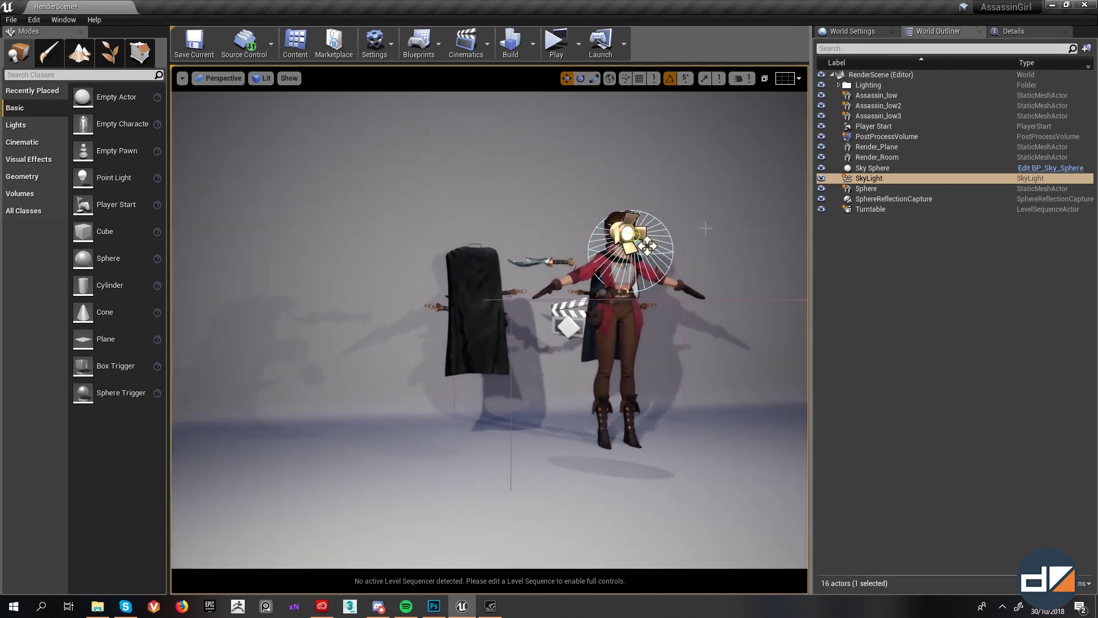
pyautogui.moveTo(704, 228); pyautogui.dragTo(751, 246, button='right')
pyautogui.press('s')
pyautogui.click(387, 252)
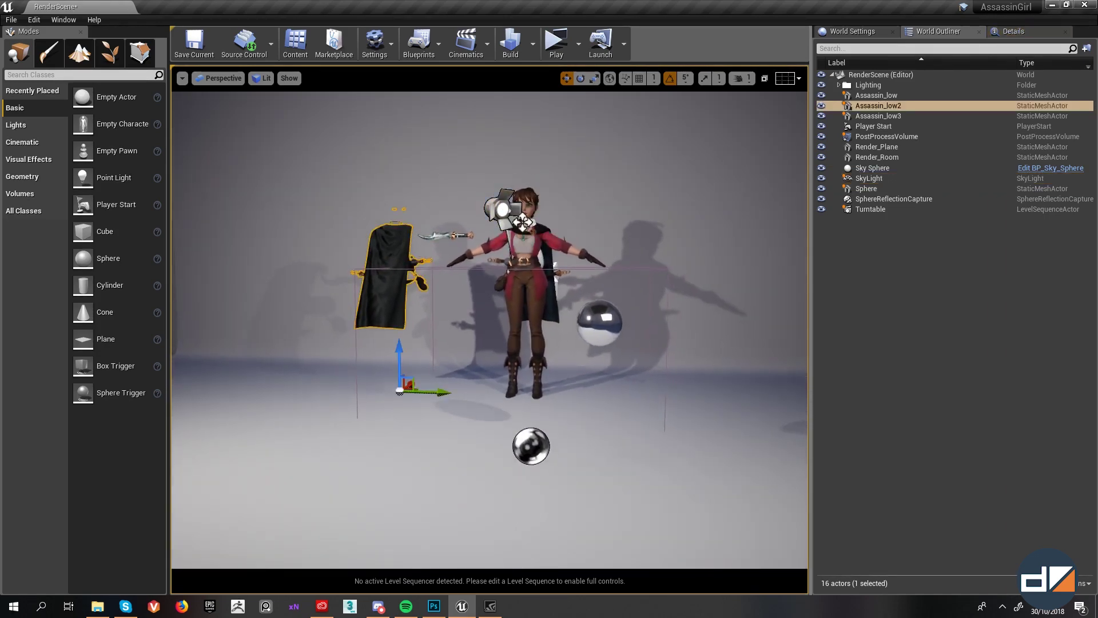
pyautogui.click(422, 233)
pyautogui.click(521, 222)
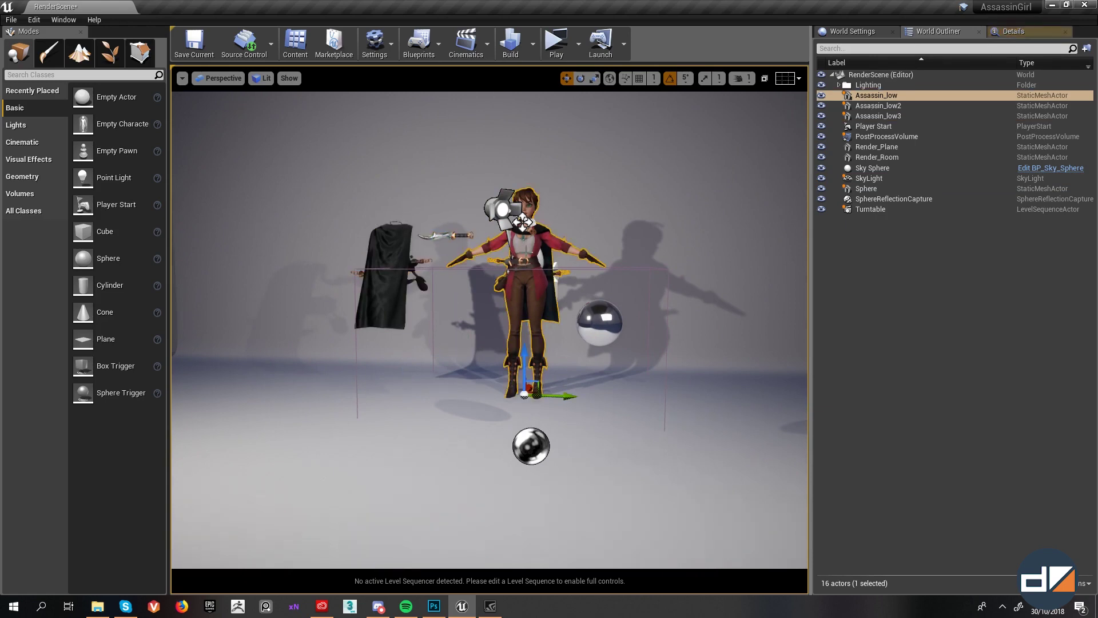
# Step: Frame the full character in game view to inspect its lighting, and return to a wide view with the light icons shown
pyautogui.press('g')
pyautogui.press('f')
pyautogui.keyDown('alt'); pyautogui.moveTo(522, 222); pyautogui.dragTo(564, 224); pyautogui.keyUp('alt')
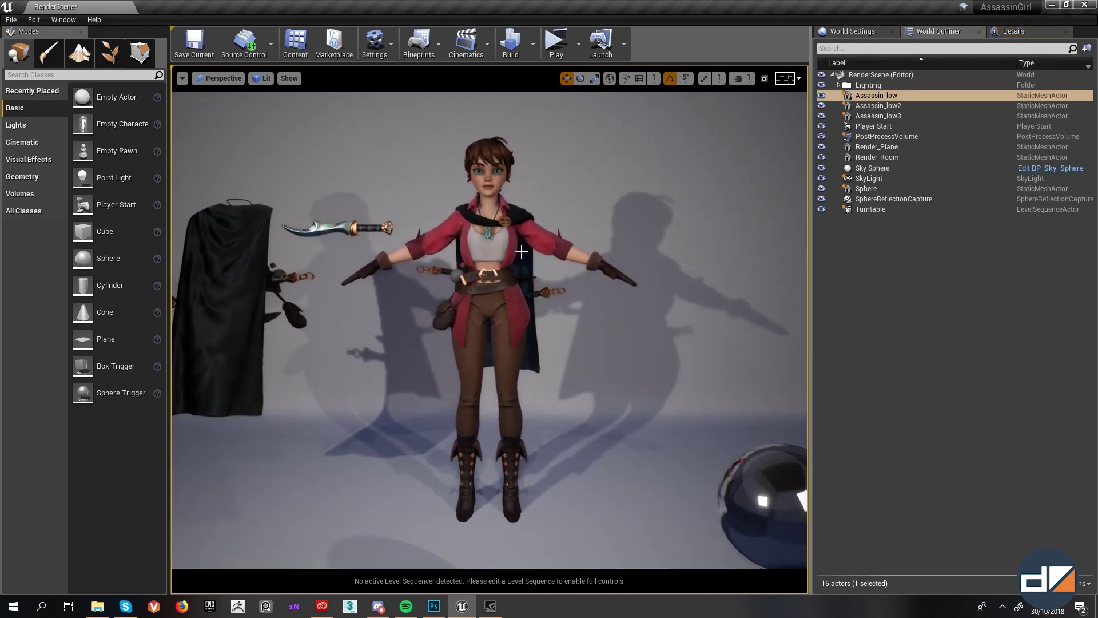
pyautogui.scroll(-1, 523, 255)
pyautogui.press('g')
pyautogui.scroll(-6, 522, 267)
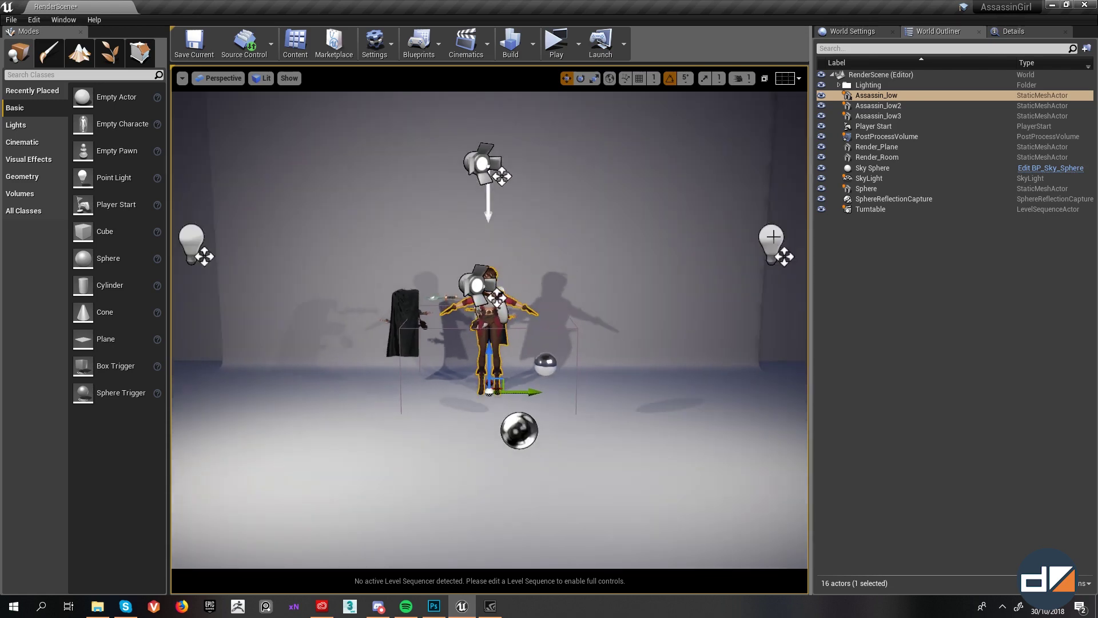
# Step: Select the two key rect lights on either side of the character and hide the whole Lighting folder
pyautogui.click(773, 235)
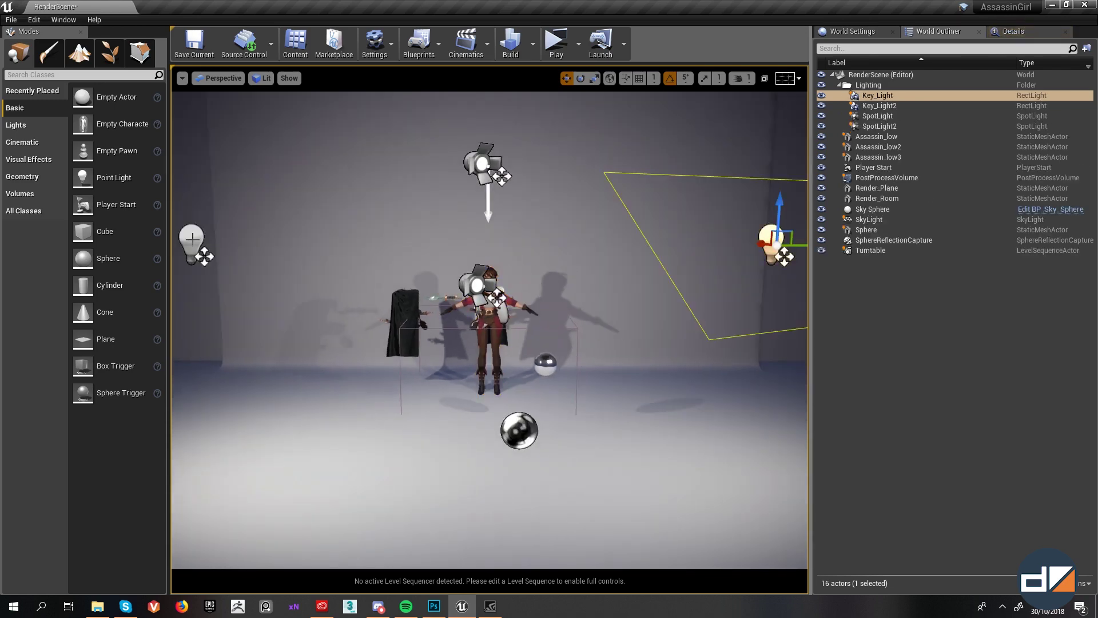
pyautogui.keyDown('ctrl'); pyautogui.click(192, 239); pyautogui.keyUp('ctrl')
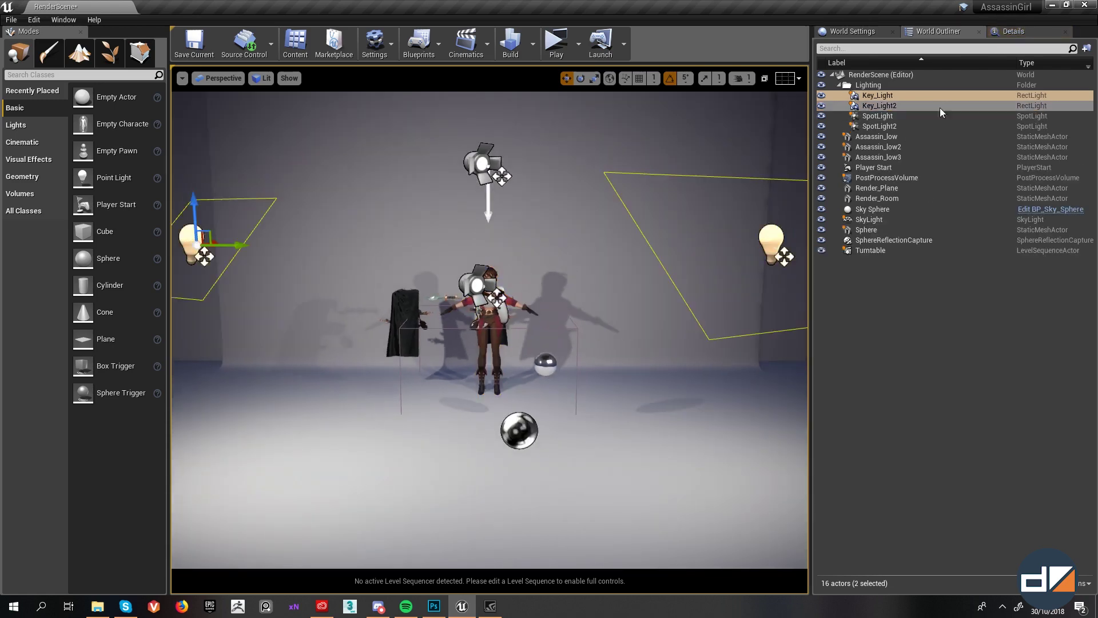
pyautogui.click(823, 85)
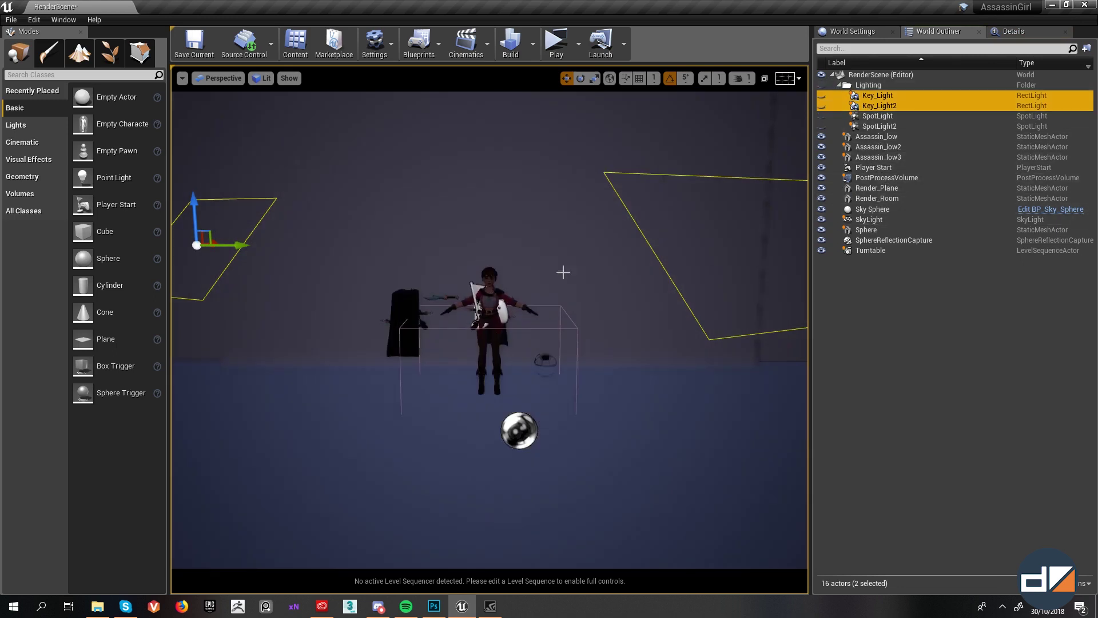
# Step: Check the Sky Sphere's settings for sun brightness, clouds and sky colours
pyautogui.click(912, 211)
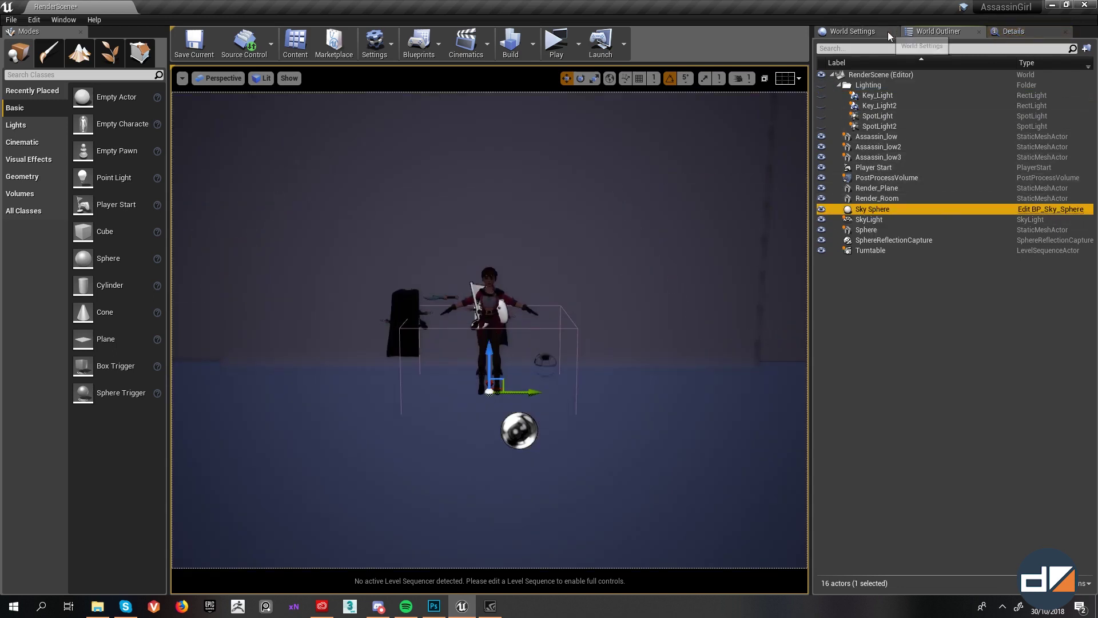
pyautogui.click(850, 35)
pyautogui.click(952, 32)
pyautogui.click(1014, 31)
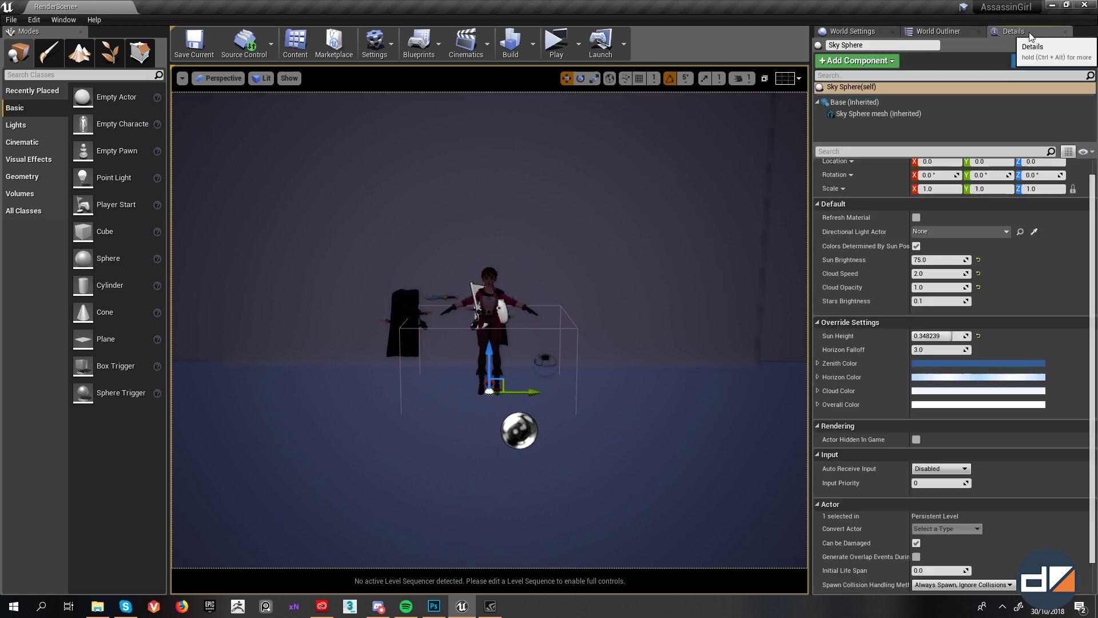
pyautogui.scroll(1, 921, 297)
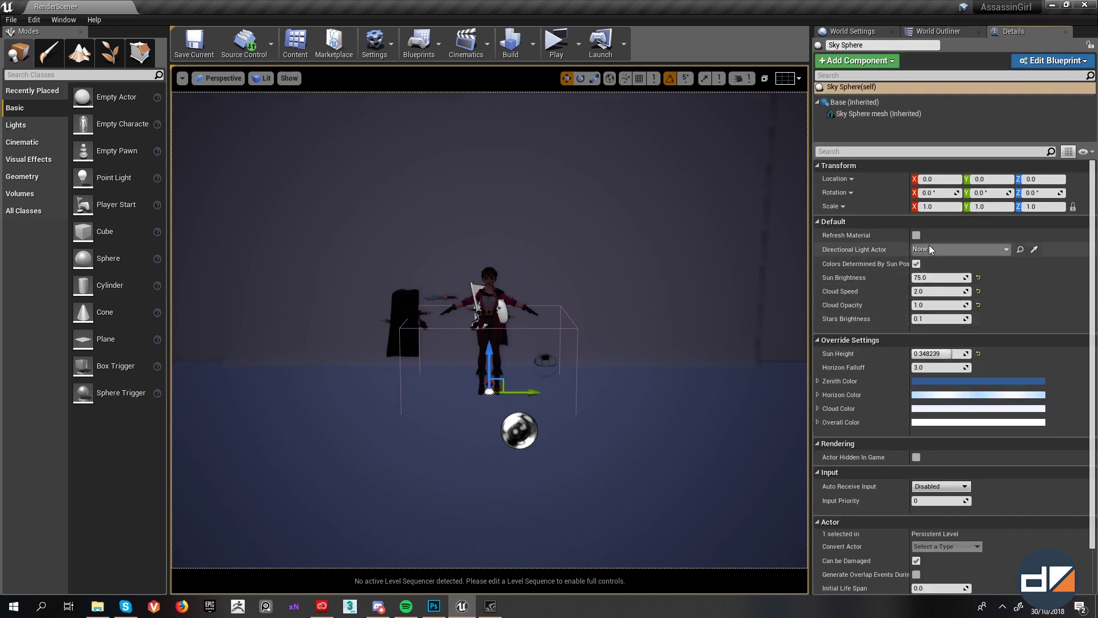
# Step: Turn off Affects World for the SkyLight and view the set without its ambient light
pyautogui.click(950, 32)
pyautogui.click(880, 222)
pyautogui.click(1029, 32)
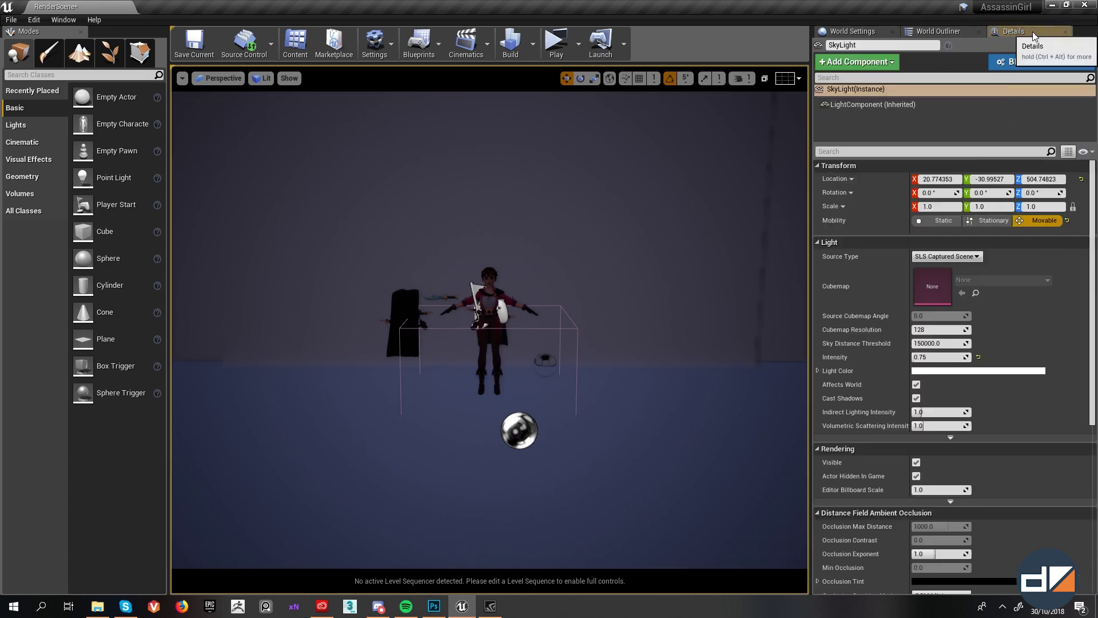
pyautogui.click(916, 385)
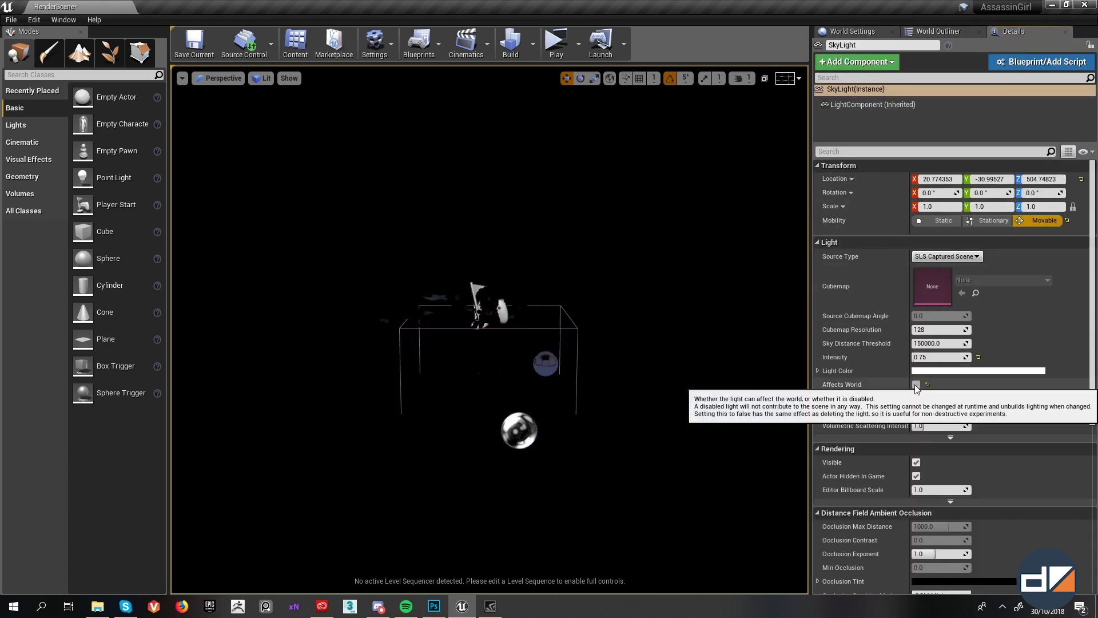
pyautogui.press('w')
pyautogui.moveTo(559, 289); pyautogui.dragTo(559, 290, button='right')
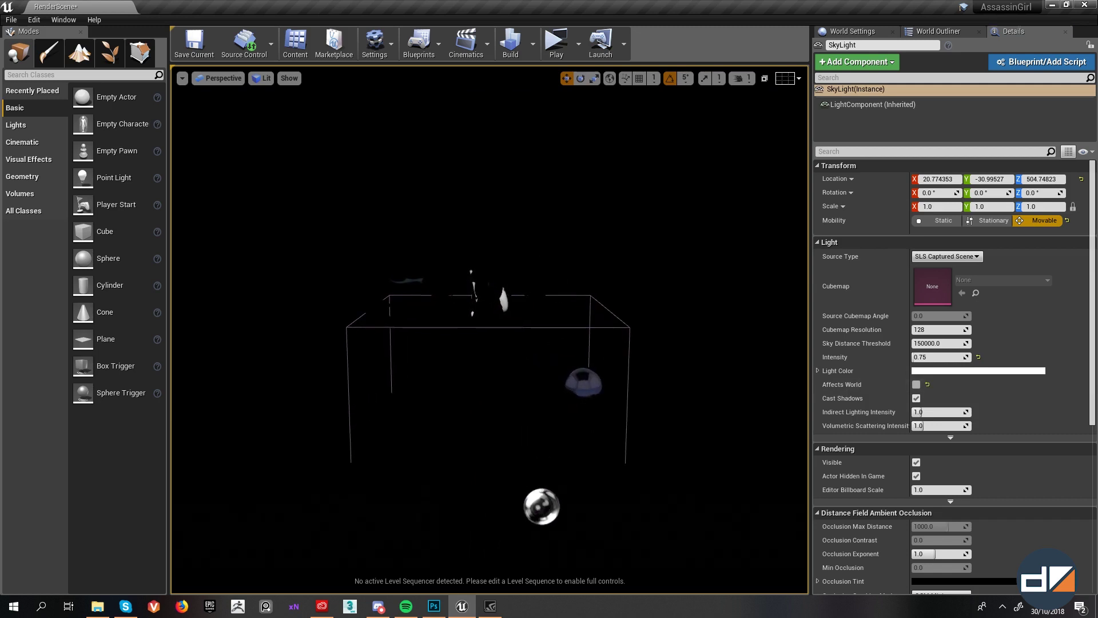
# Step: Select the sphere reflection capture in front of the set and view it and the chrome sphere in the unlit scene
pyautogui.click(542, 506)
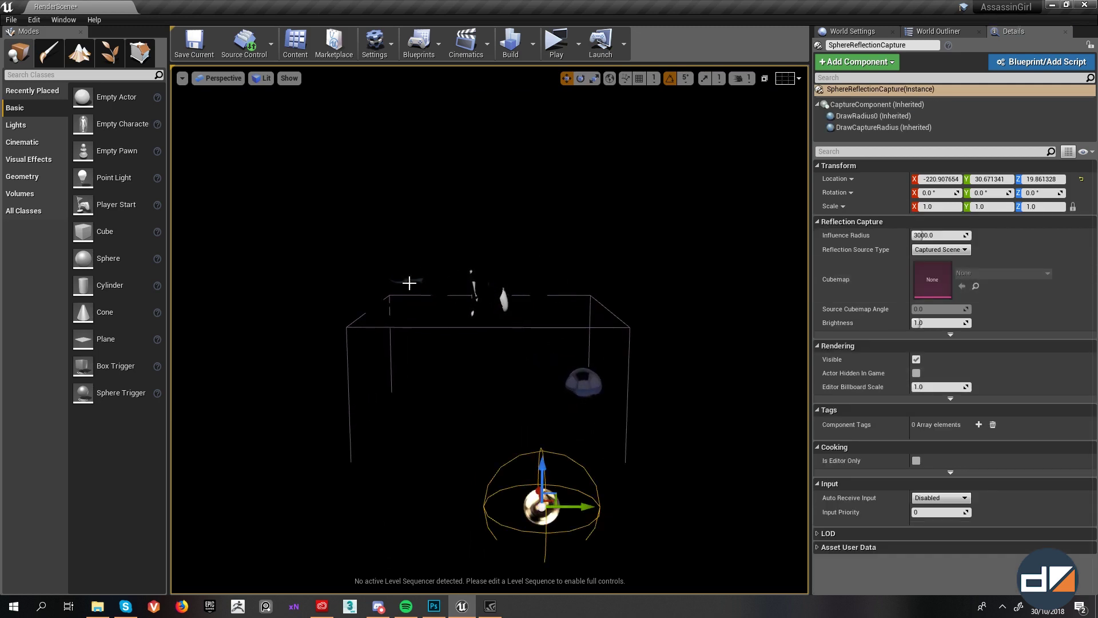
pyautogui.press('w')
pyautogui.moveTo(438, 283); pyautogui.dragTo(438, 283, button='right')
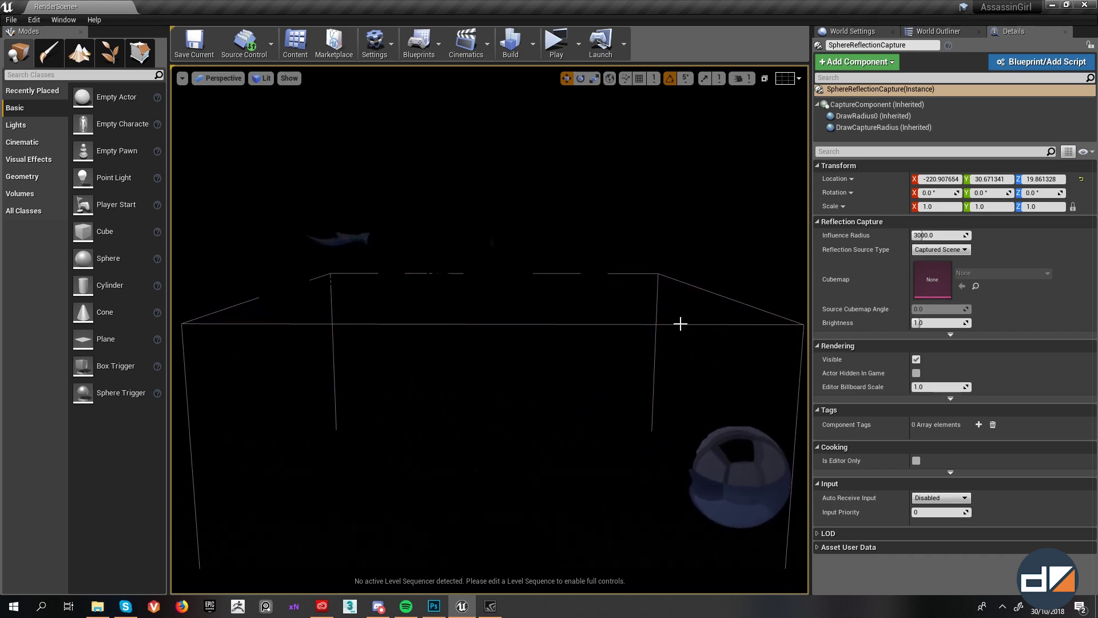
pyautogui.scroll(-6, 672, 319)
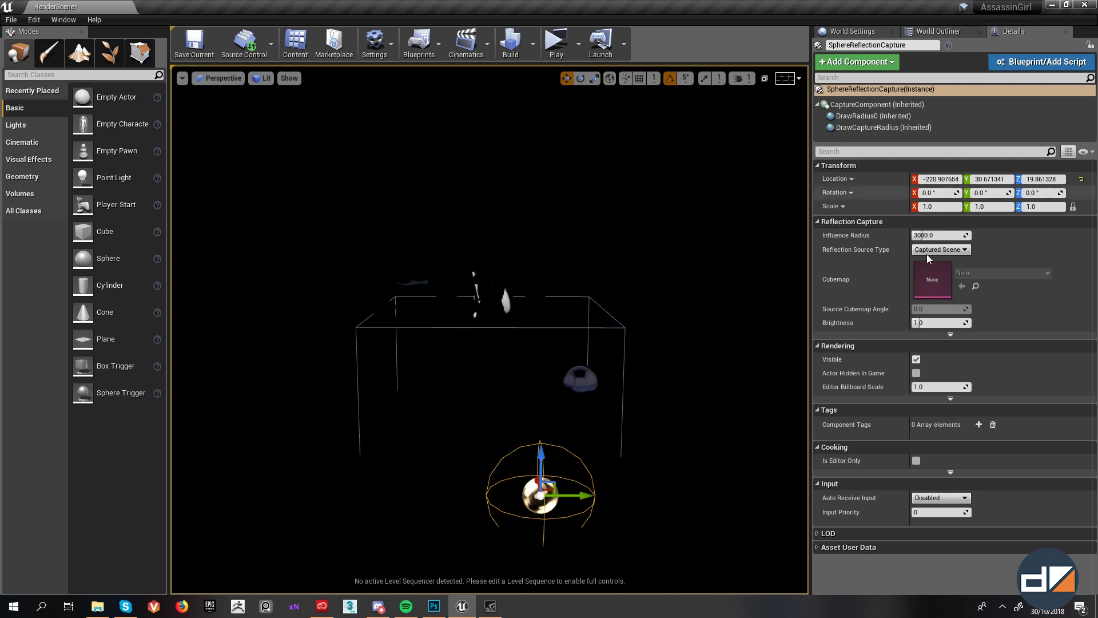
# Step: Undo the selection change, turn Affects World back on for the SkyLight, and frame the character under ambient light only
pyautogui.hotkey('ctrl', 'z')
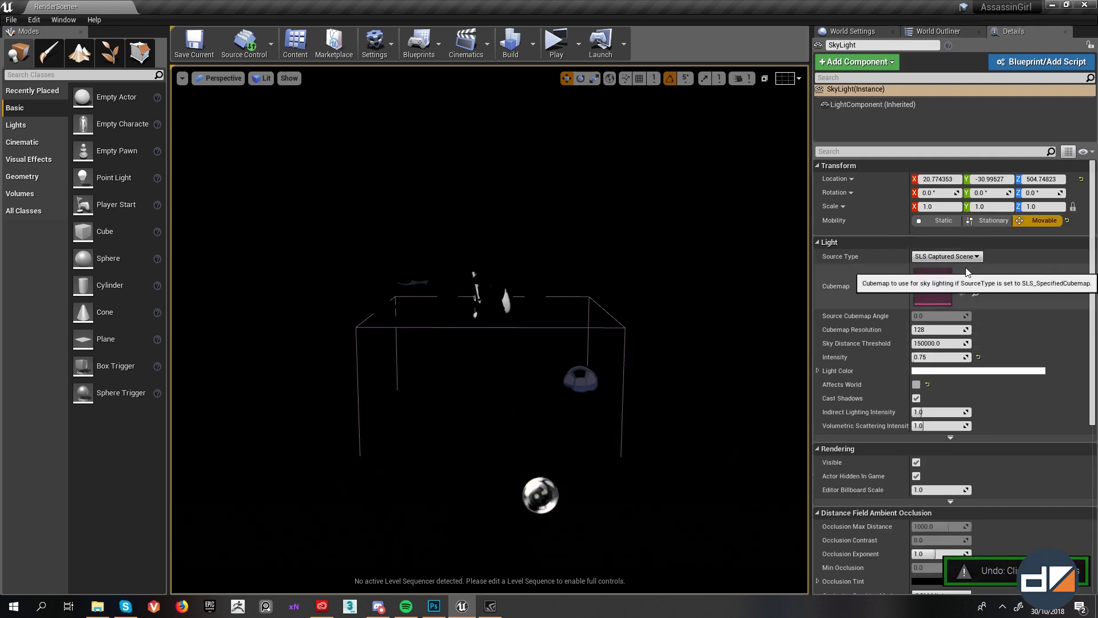
pyautogui.click(916, 384)
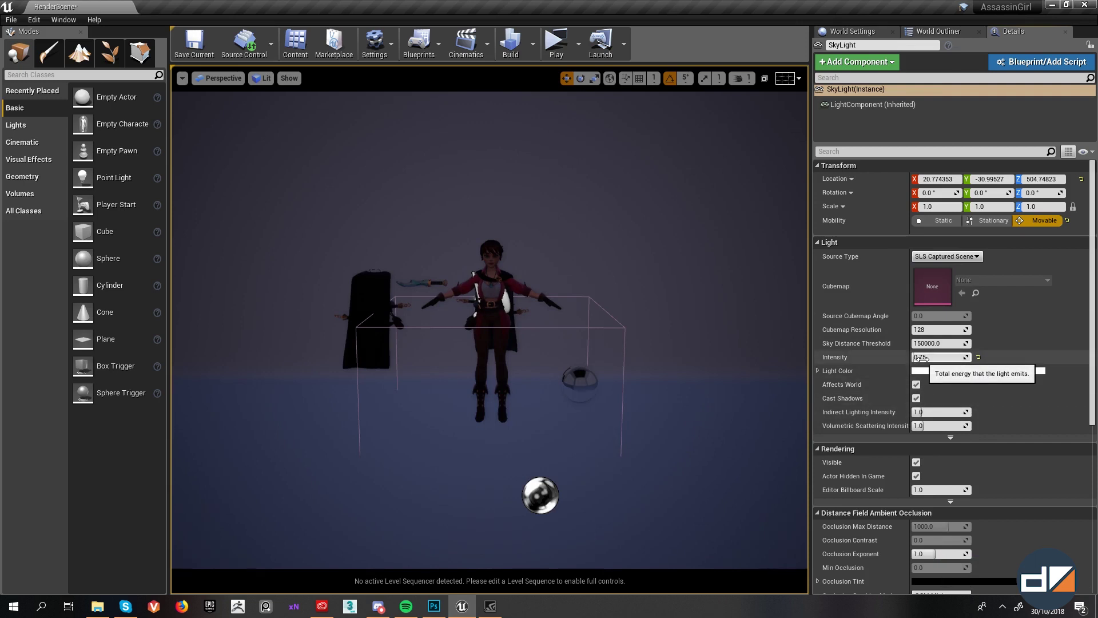
pyautogui.press('w')
pyautogui.moveTo(601, 301); pyautogui.dragTo(577, 380, button='right')
pyautogui.press('s')
pyautogui.scroll(5, 515, 325)
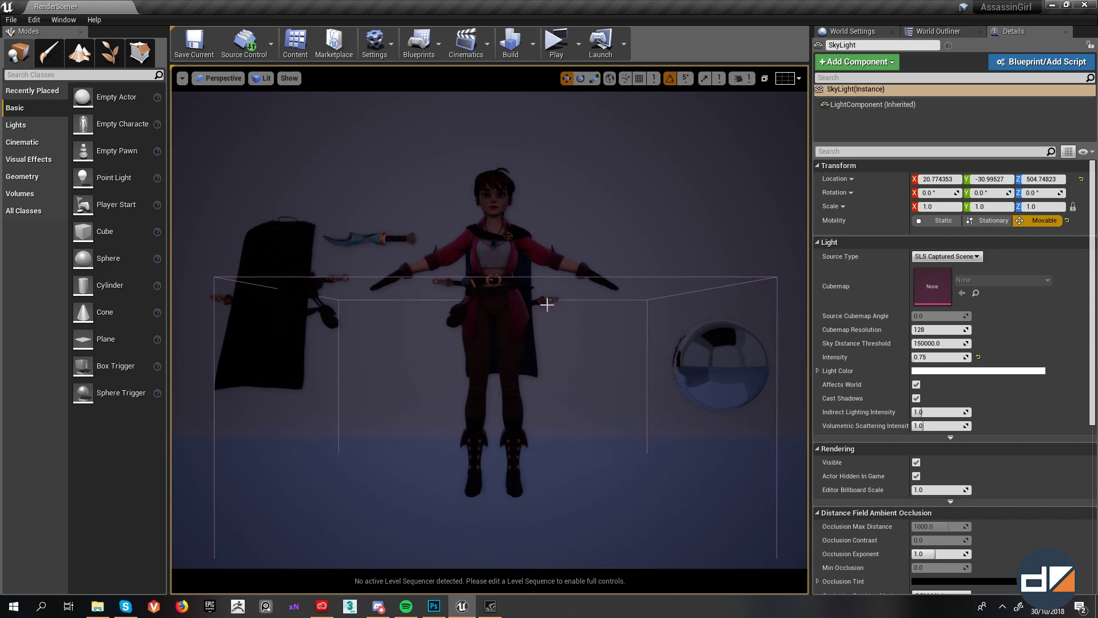
# Step: Show only Key_Light from the Lighting folder, toggling it off and on to compare its effect, and open its details
pyautogui.click(950, 32)
pyautogui.click(822, 95)
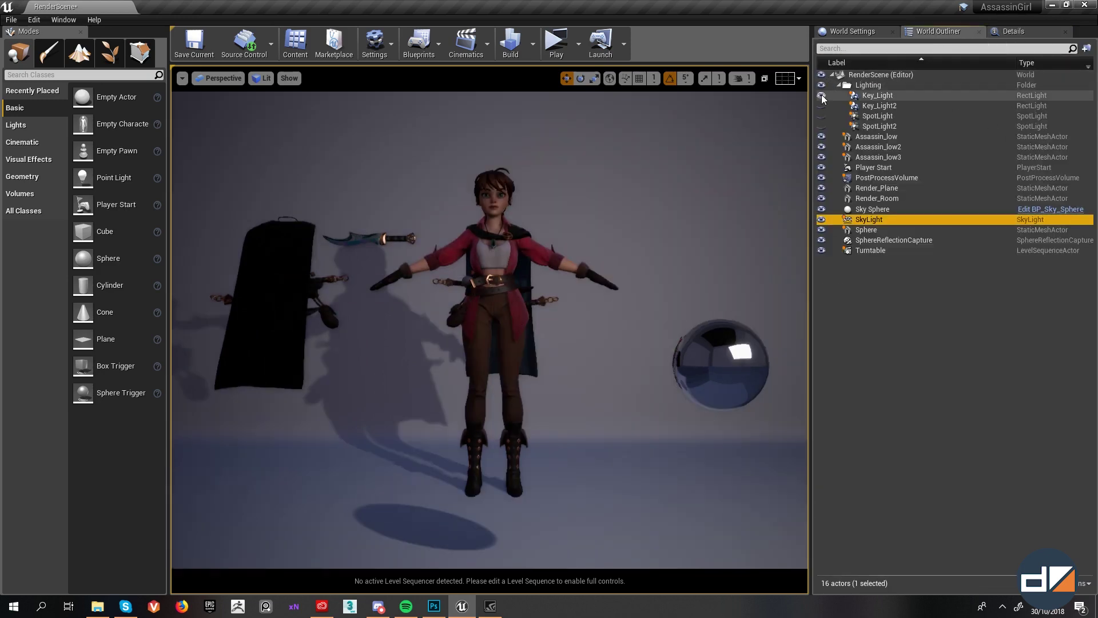
pyautogui.click(877, 107)
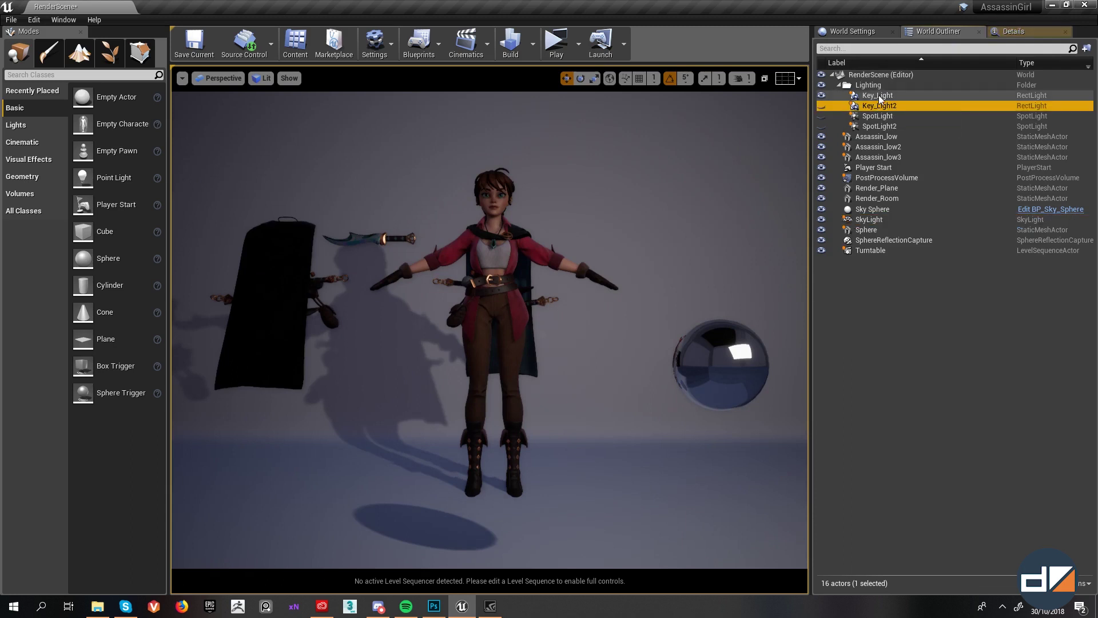
pyautogui.click(821, 106)
pyautogui.click(823, 104)
pyautogui.click(822, 95)
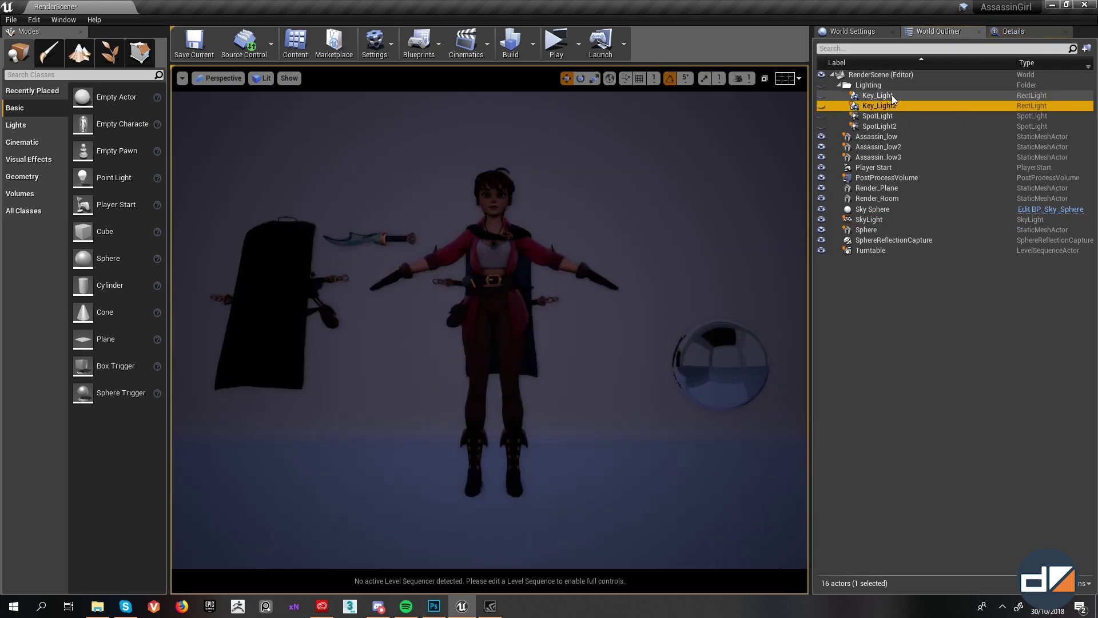
pyautogui.click(880, 95)
pyautogui.click(821, 95)
pyautogui.click(1011, 32)
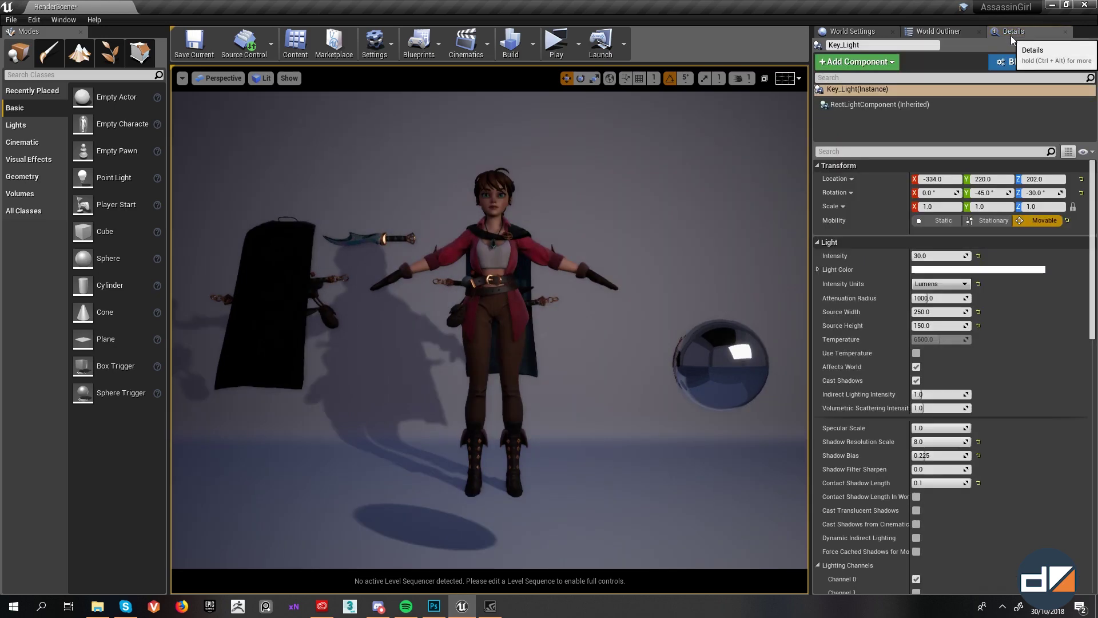
# Step: Examine Key_Light's position beside the set, its intensity, source size and shadow settings, and its effect on the character
pyautogui.moveTo(526, 258); pyautogui.dragTo(527, 229, button='right')
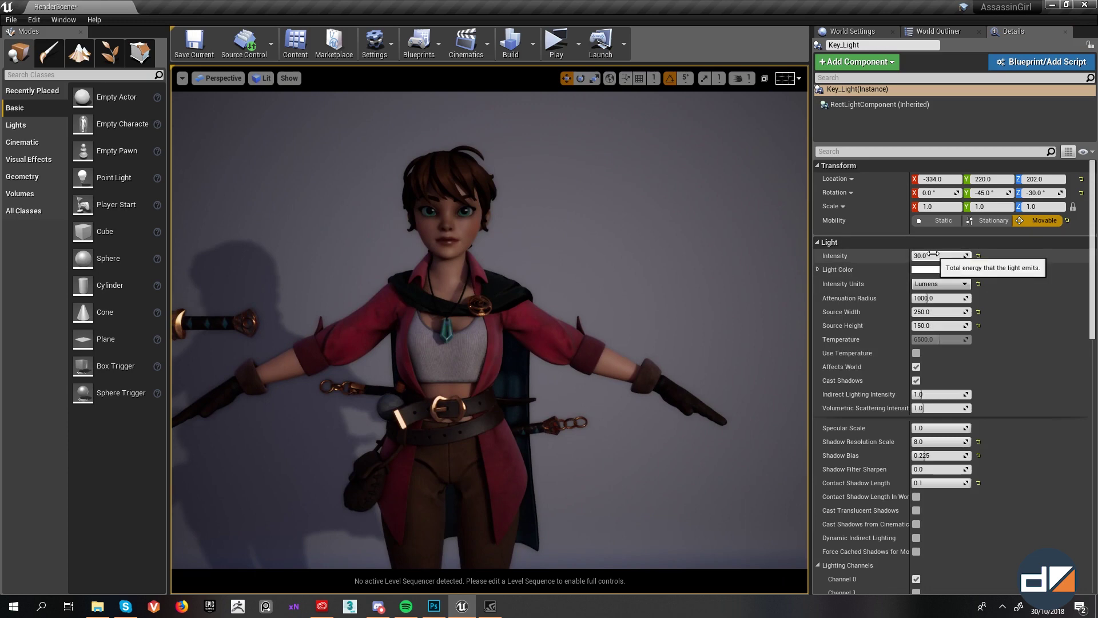
pyautogui.press('f')
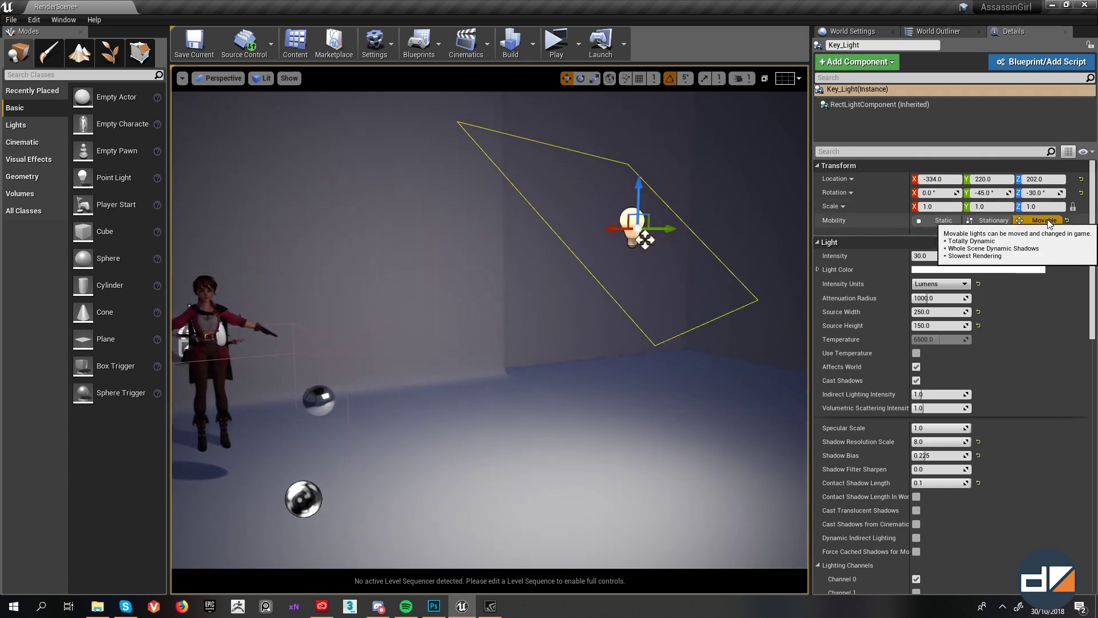
pyautogui.press('w')
pyautogui.moveTo(326, 254); pyautogui.dragTo(251, 244, button='right')
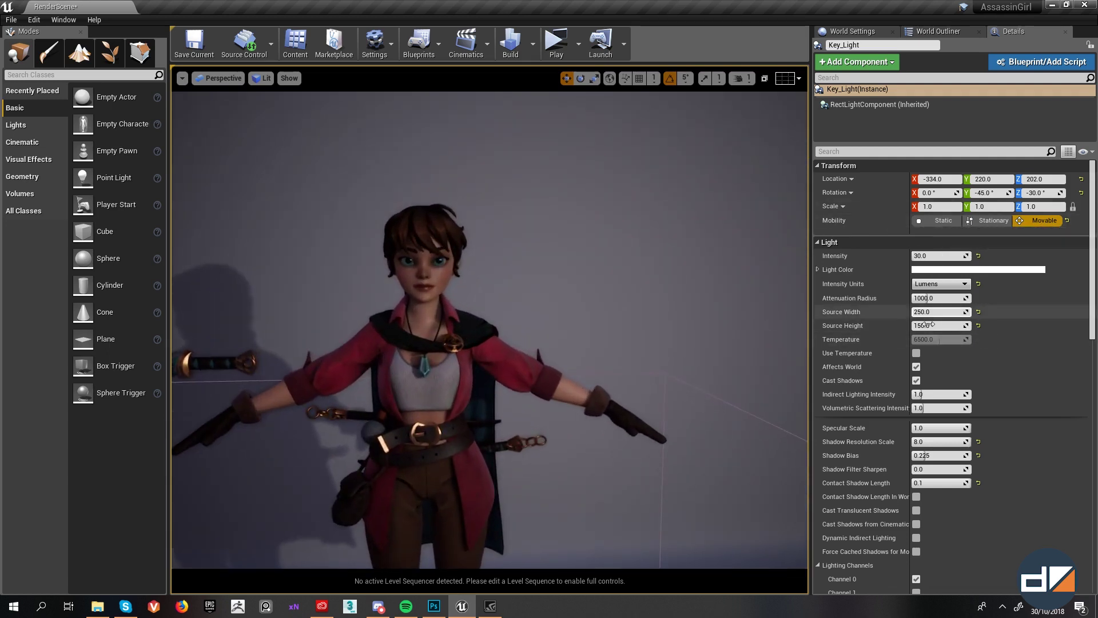
pyautogui.scroll(-3, 942, 411)
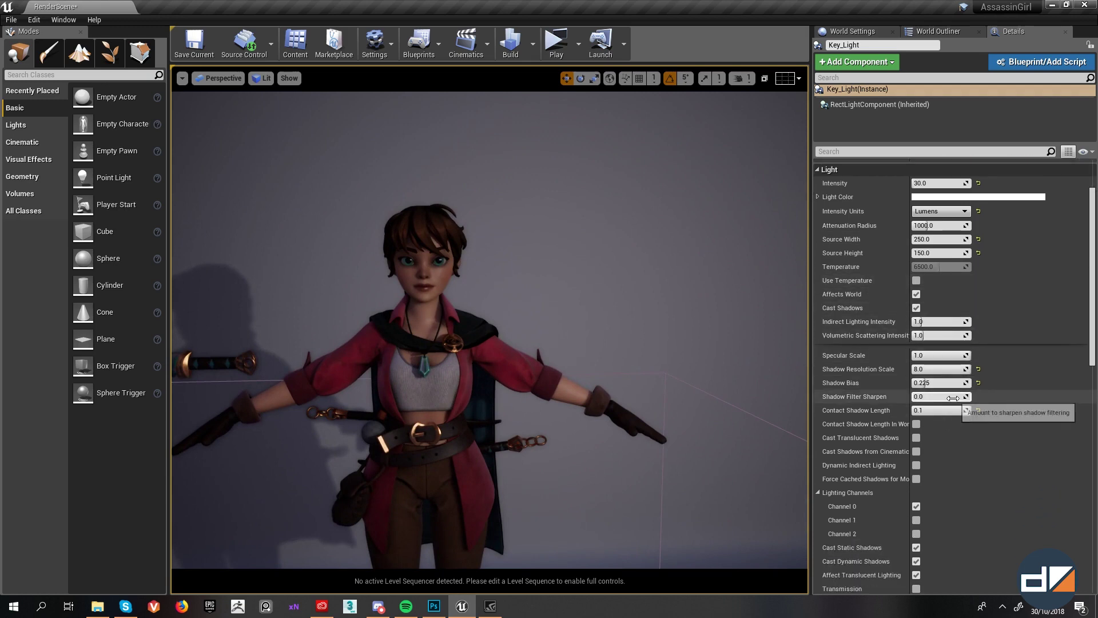
pyautogui.moveTo(492, 320); pyautogui.dragTo(461, 322, button='right')
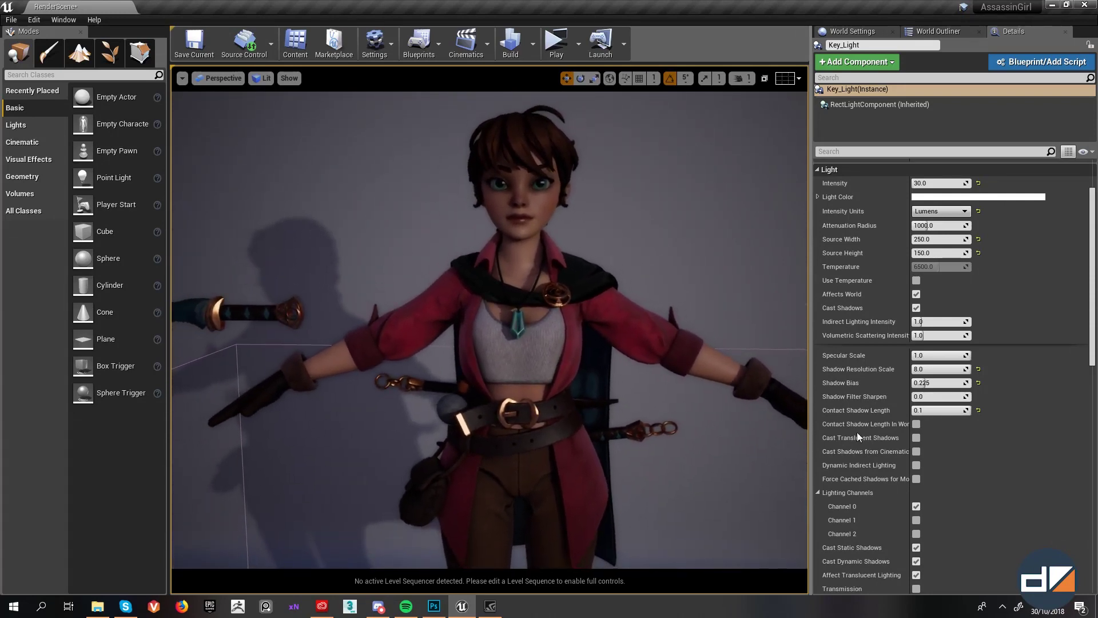
# Step: Try Key_Light Shadow Bias values of 0 and 0.5 on the character's upper body
pyautogui.click(925, 382)
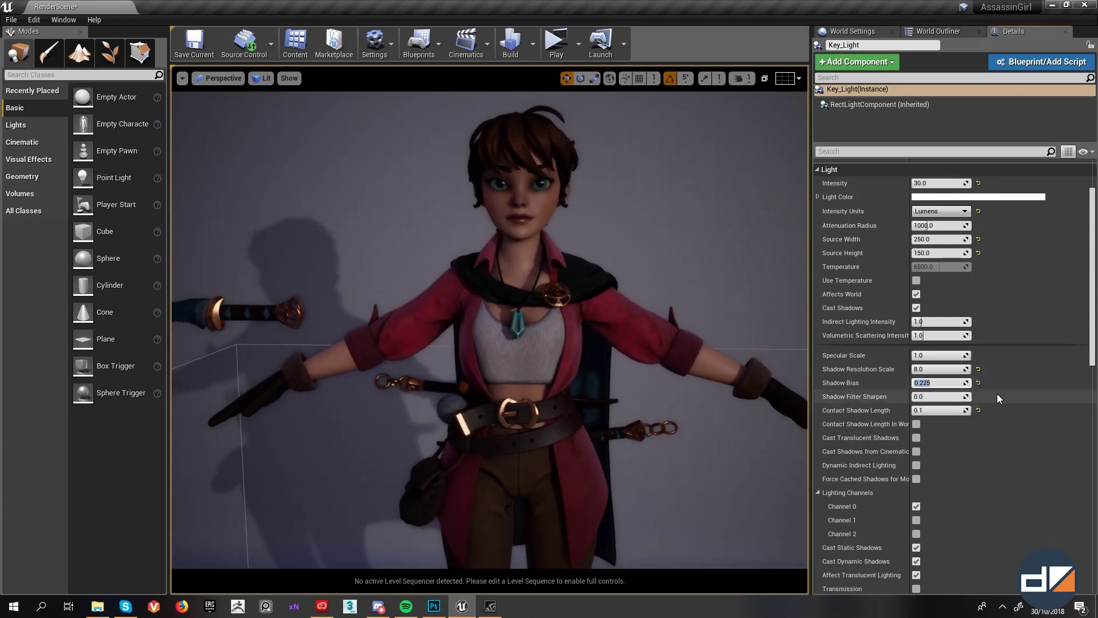
pyautogui.write('1')
pyautogui.press('Return')
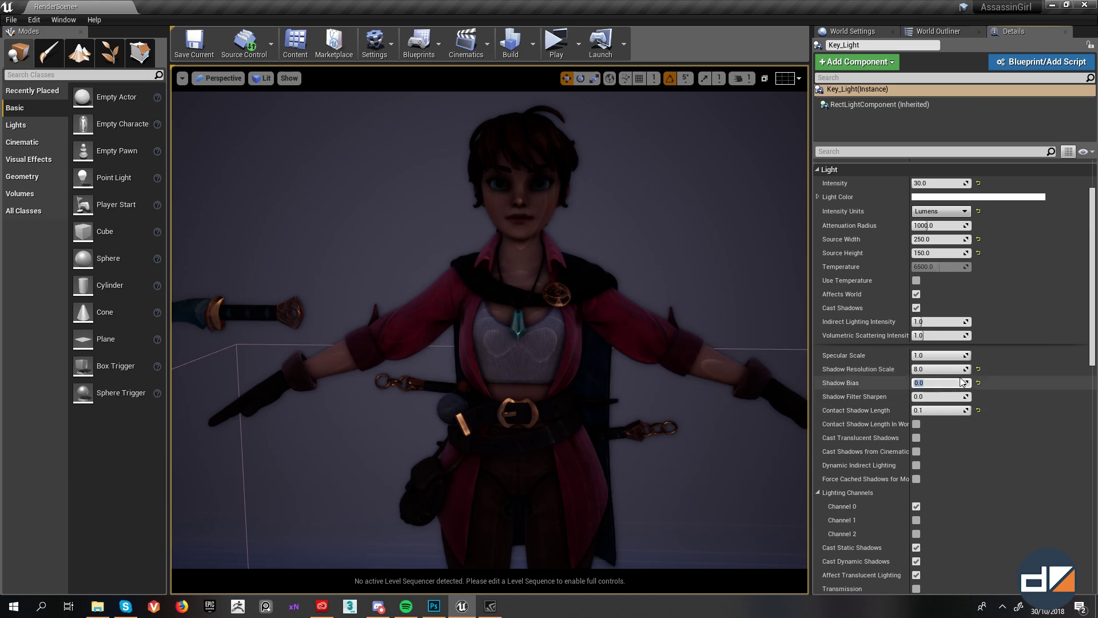
pyautogui.write('0.5')
pyautogui.press('Return')
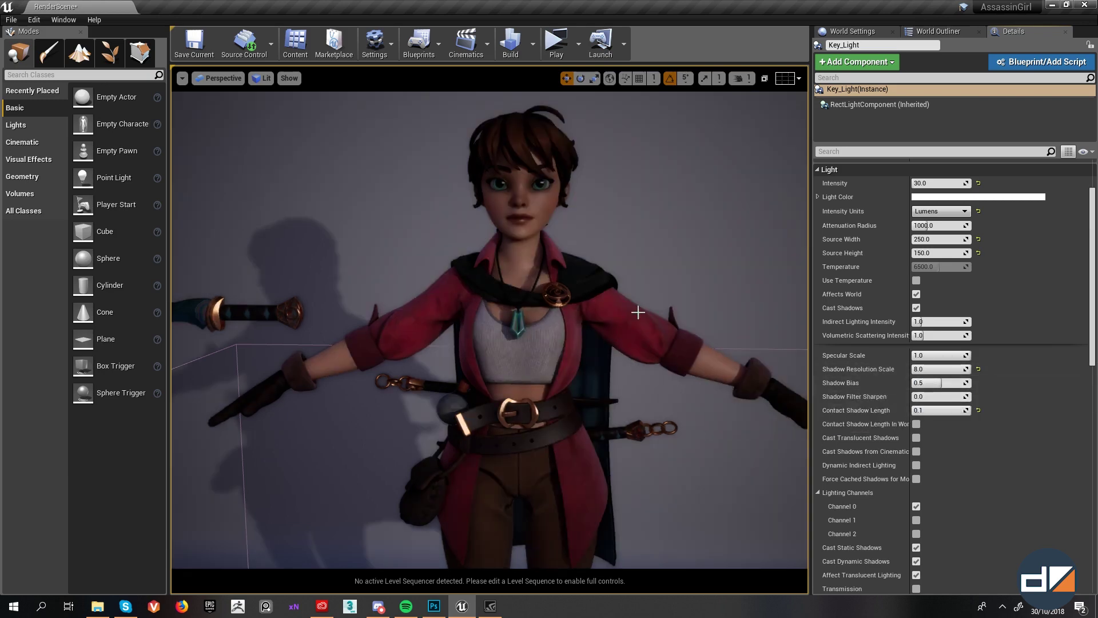
# Step: Compare Shadow Bias 1.0 with 0.225 on the character's chest and pendant by undoing and redoing the change, ending at 0.225
pyautogui.moveTo(638, 312); pyautogui.dragTo(639, 313, button='right')
pyautogui.hotkey('ctrl', 'z')
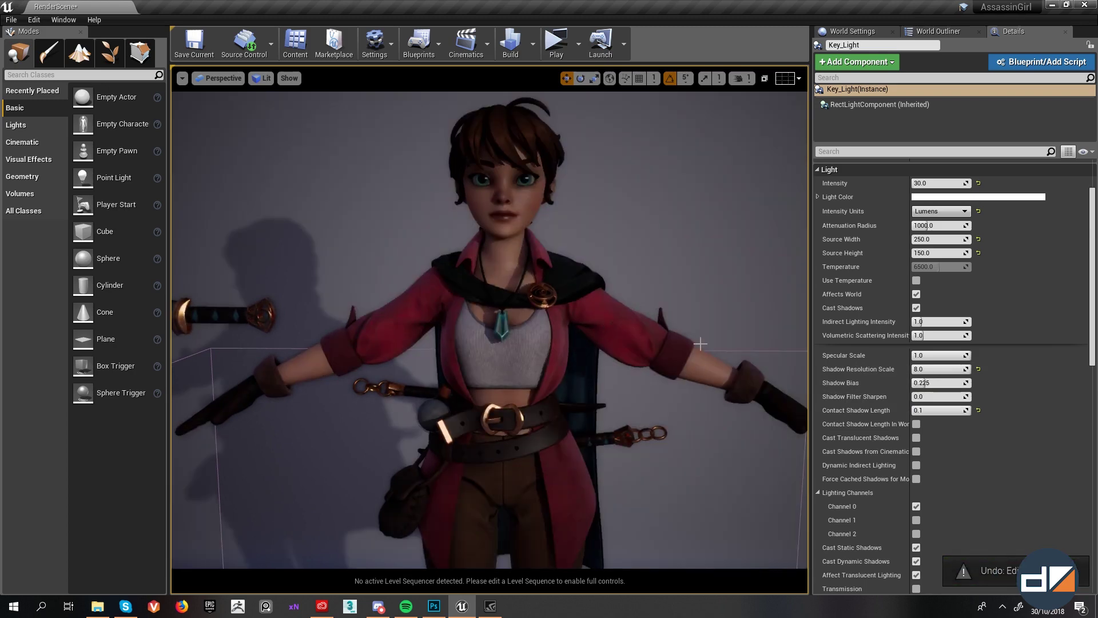
pyautogui.hotkey('ctrl', 'y')
pyautogui.hotkey('ctrl', 'z')
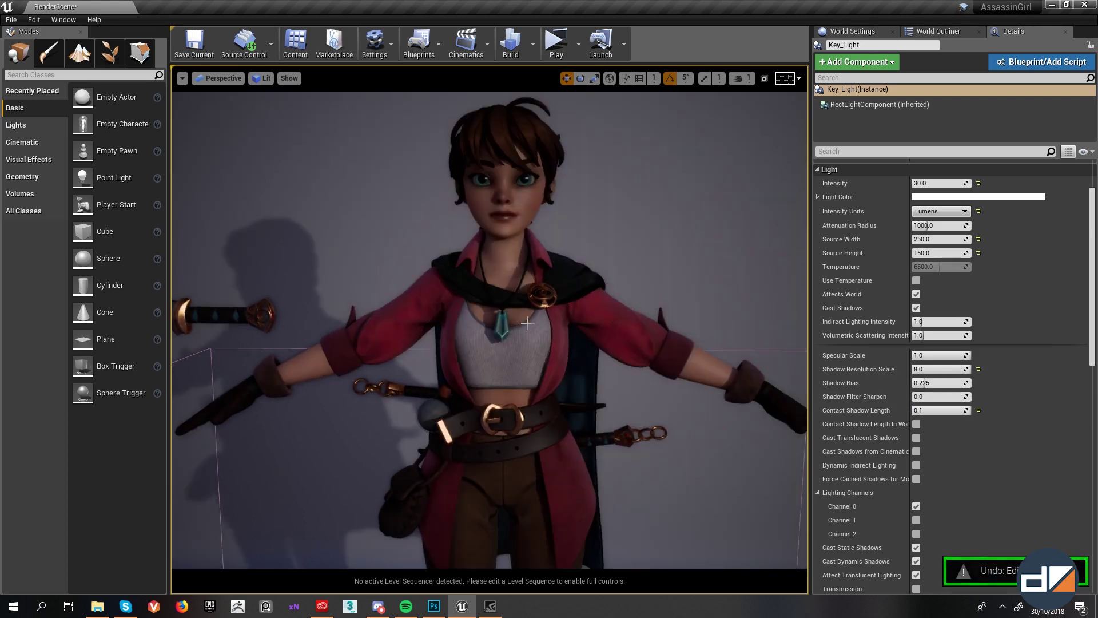
pyautogui.hotkey('ctrl', 'y')
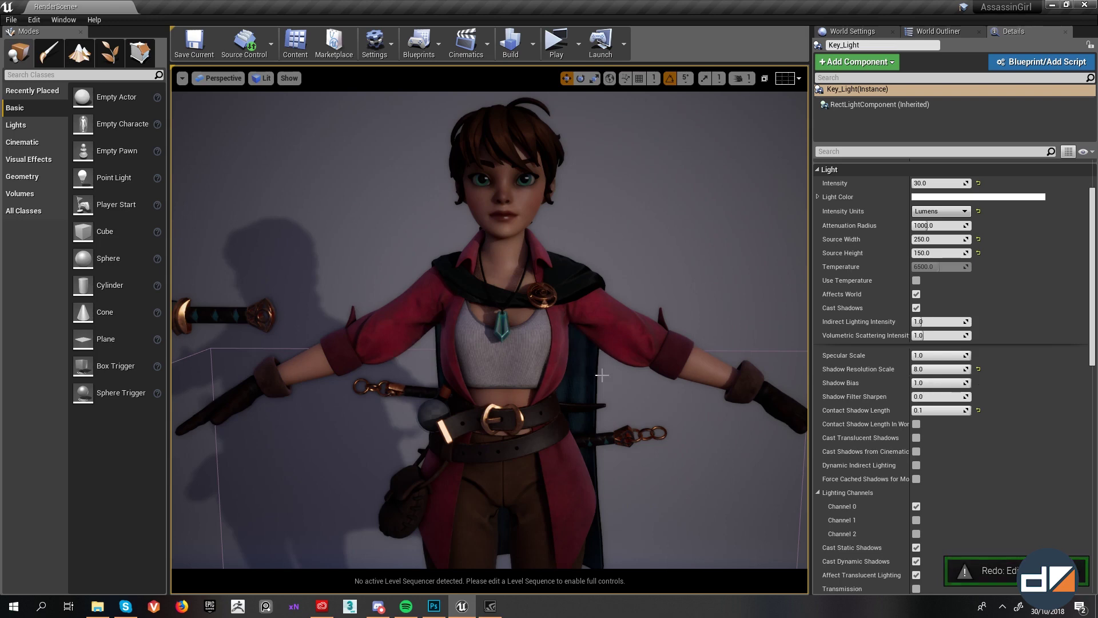
pyautogui.scroll(10, 598, 362)
pyautogui.moveTo(598, 378)
pyautogui.mouseDown(button='right')
pyautogui.moveTo(623, 378)
pyautogui.moveTo(598, 377)
pyautogui.mouseUp(button='right')
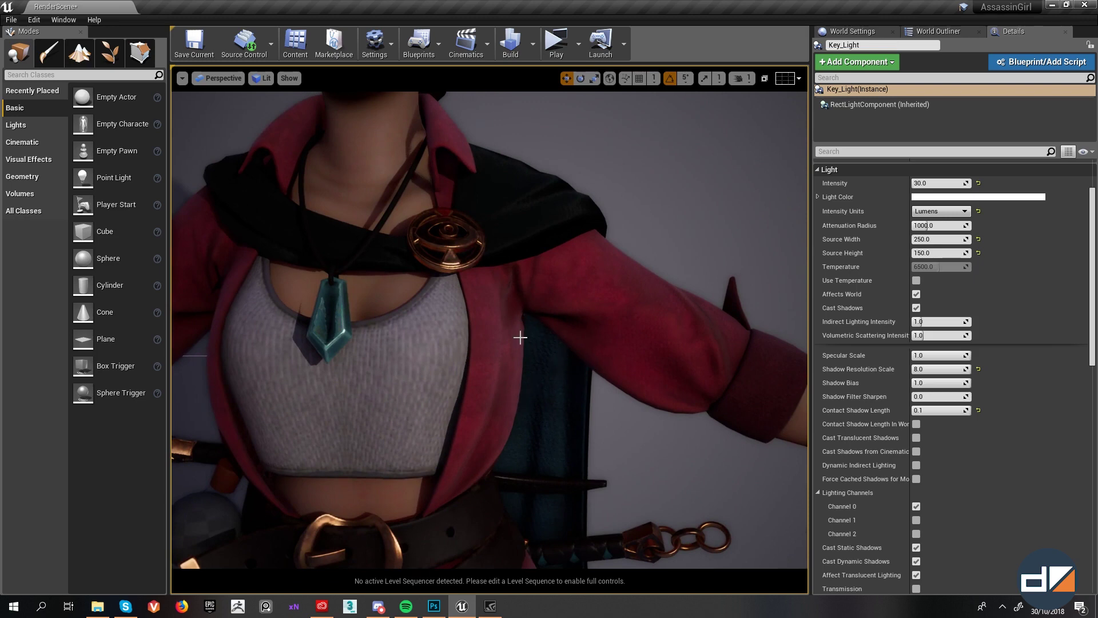
pyautogui.hotkey('ctrl', 'z')
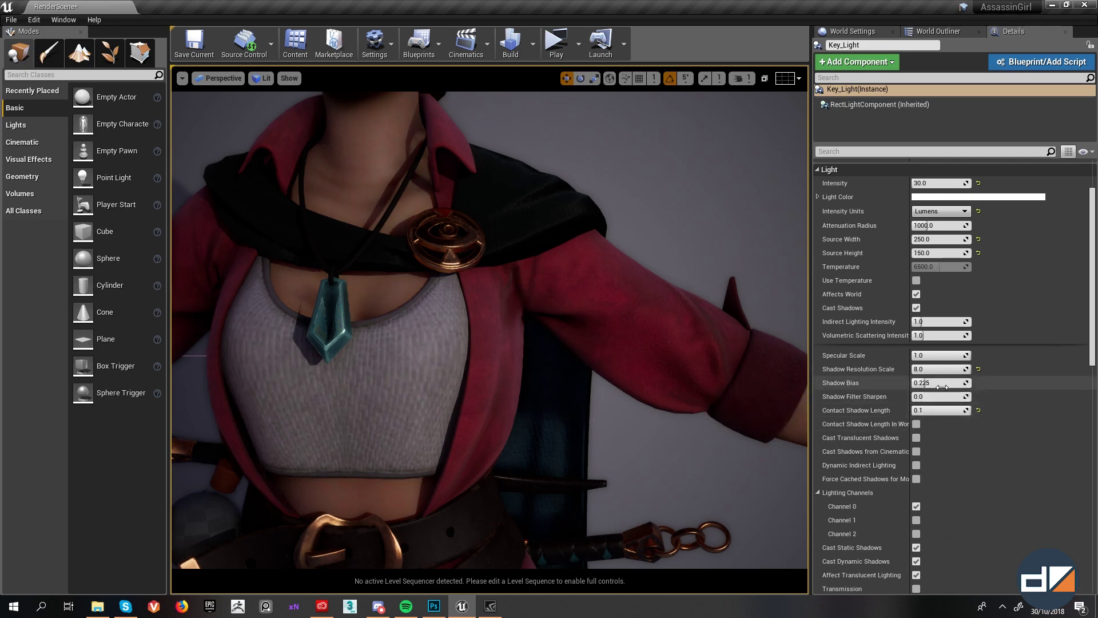
# Step: Repeat the Shadow Bias undo and redo comparison around the character's belt and coat, ending at 0.225
pyautogui.scroll(-5, 599, 438)
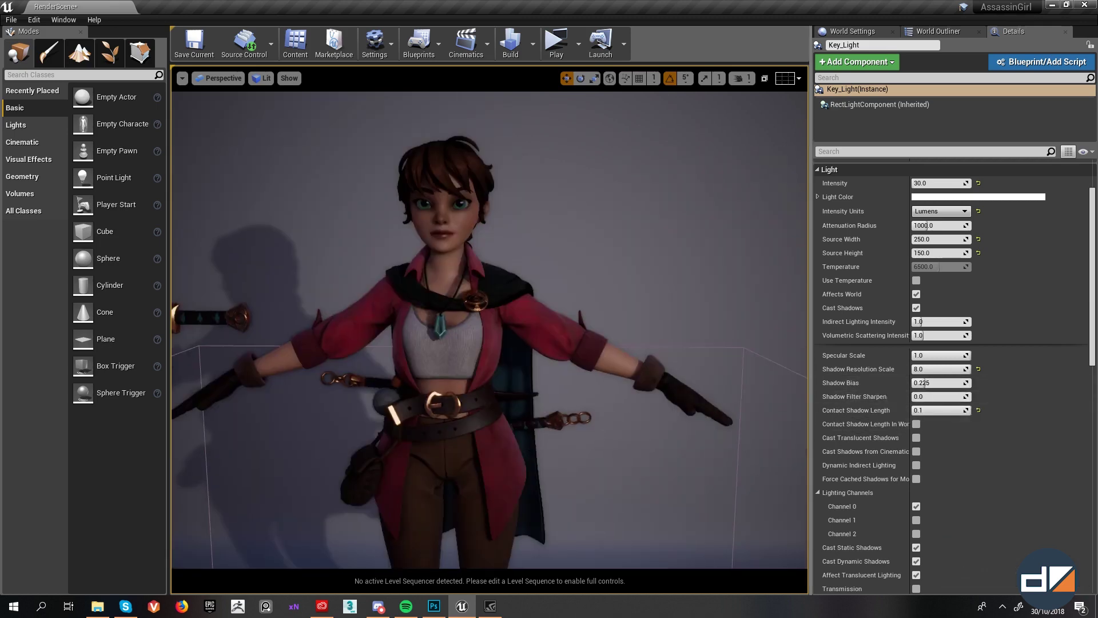
pyautogui.scroll(5, 490, 330)
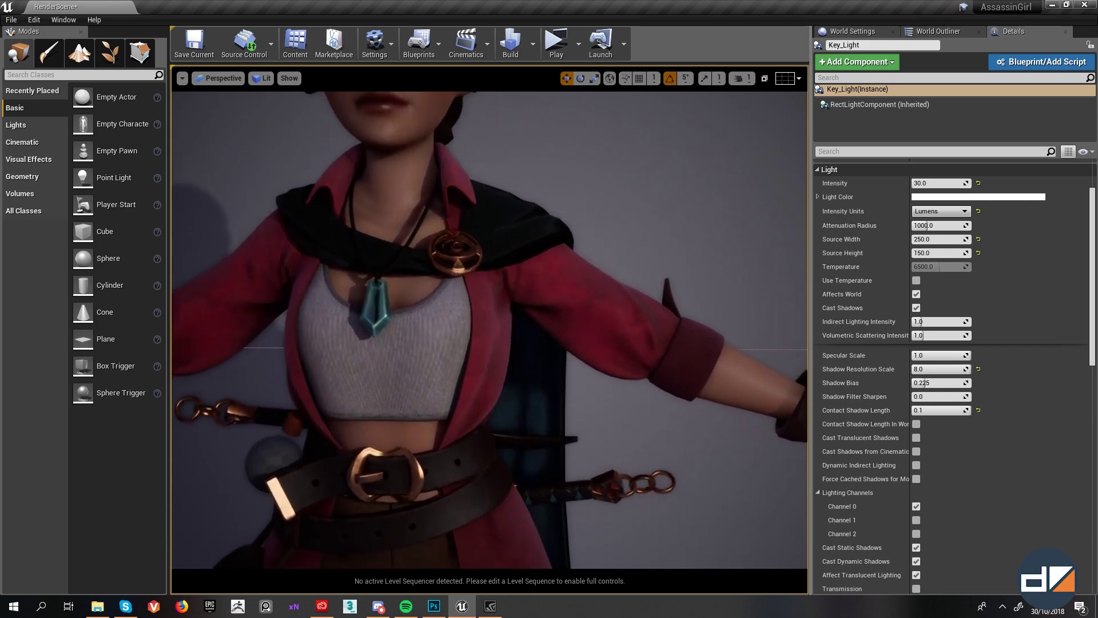
pyautogui.moveTo(489, 331); pyautogui.dragTo(493, 369, button='middle')
pyautogui.hotkey('ctrl', 'z')
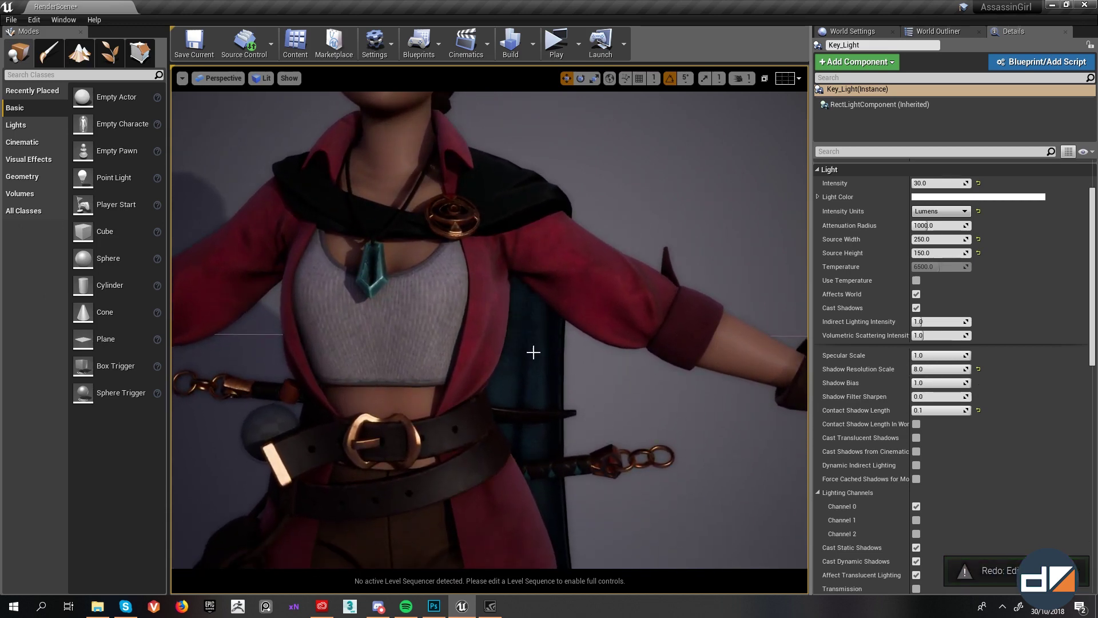
pyautogui.hotkey('ctrl', 'z')
pyautogui.hotkey('ctrl', 'y')
pyautogui.hotkey('ctrl', 'z')
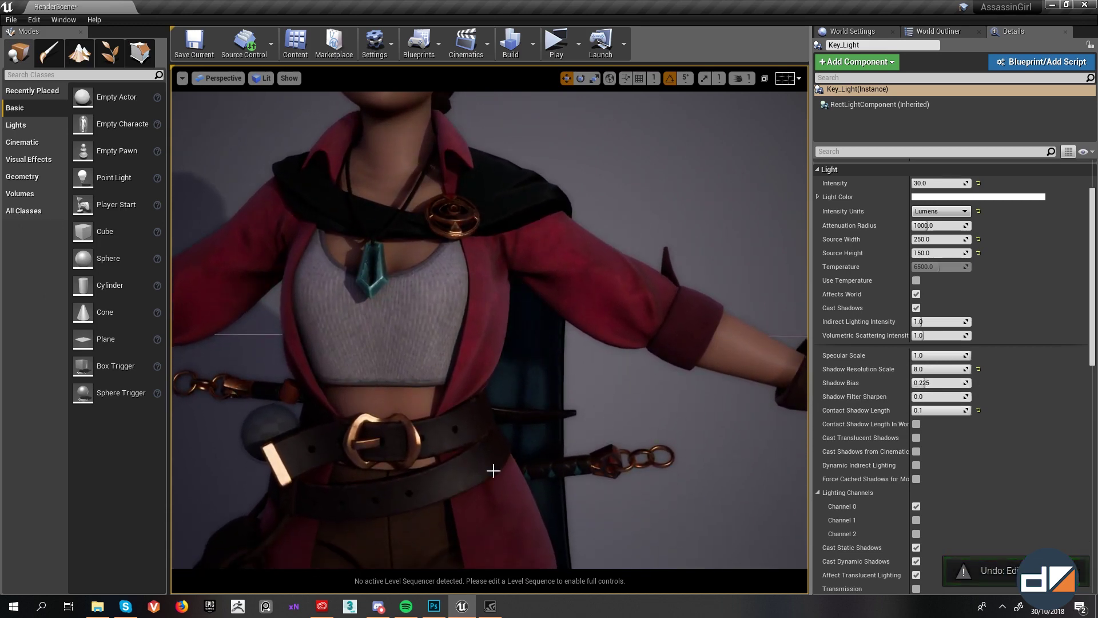
pyautogui.moveTo(493, 470); pyautogui.dragTo(490, 470, button='middle')
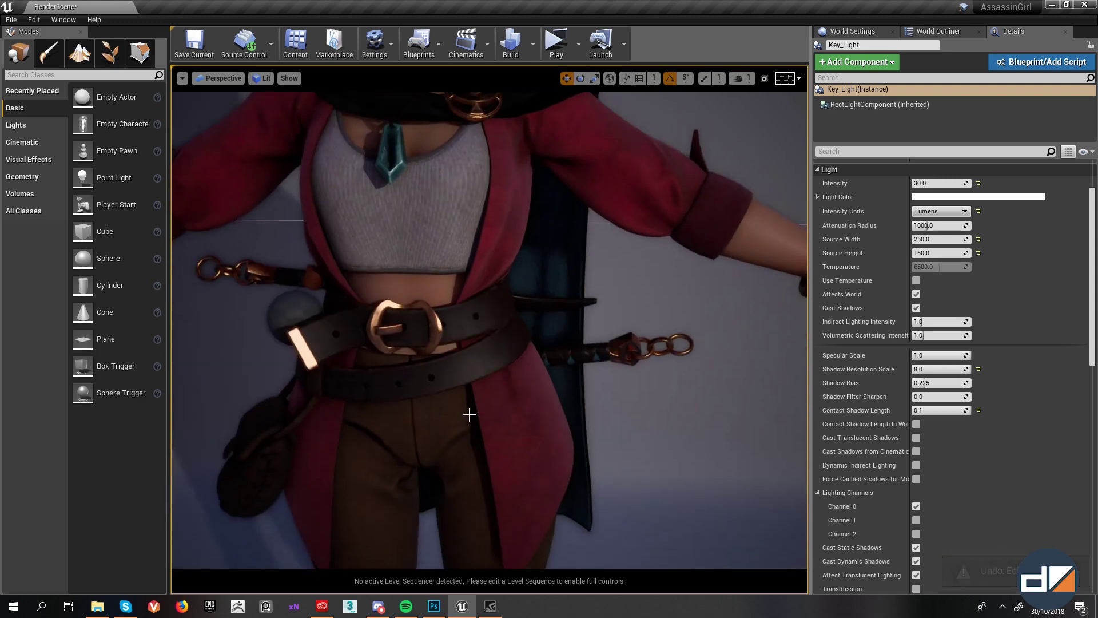
pyautogui.hotkey('ctrl', 'y')
pyautogui.hotkey('ctrl', 'z')
pyautogui.hotkey('ctrl', 'y')
pyautogui.hotkey('ctrl', 'z')
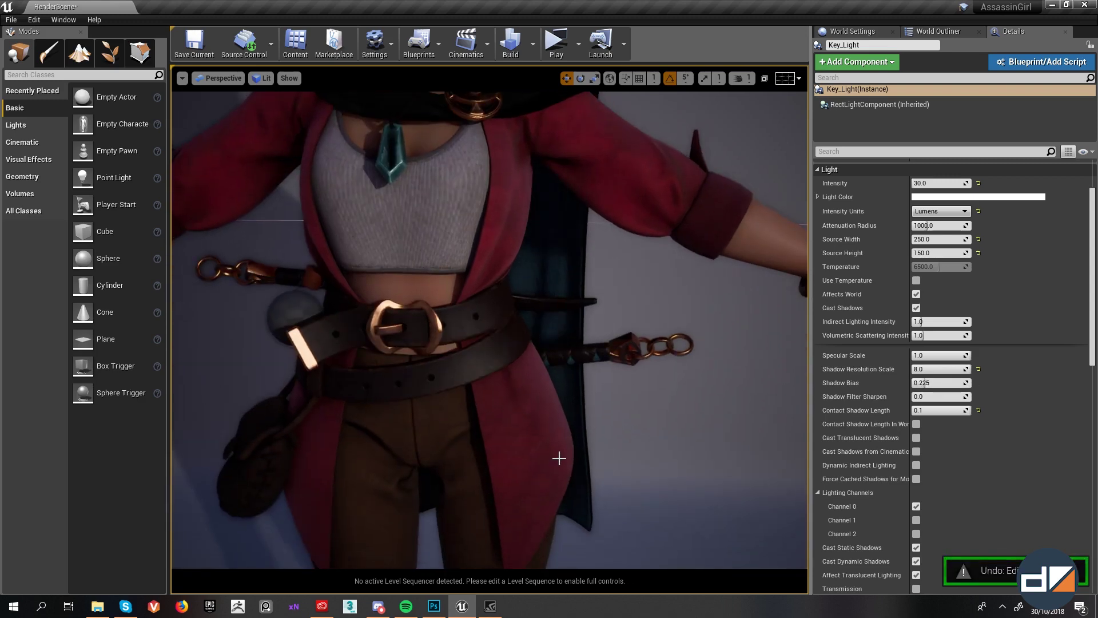
pyautogui.hotkey('ctrl', 'z')
# Step: Frame the character's upper body and set Key_Light's Contact Shadow Length to 0
pyautogui.moveTo(472, 338); pyautogui.dragTo(466, 288, button='right')
pyautogui.moveTo(950, 370)
pyautogui.mouseDown()
pyautogui.moveTo(892, 370)
pyautogui.moveTo(960, 369)
pyautogui.mouseUp()
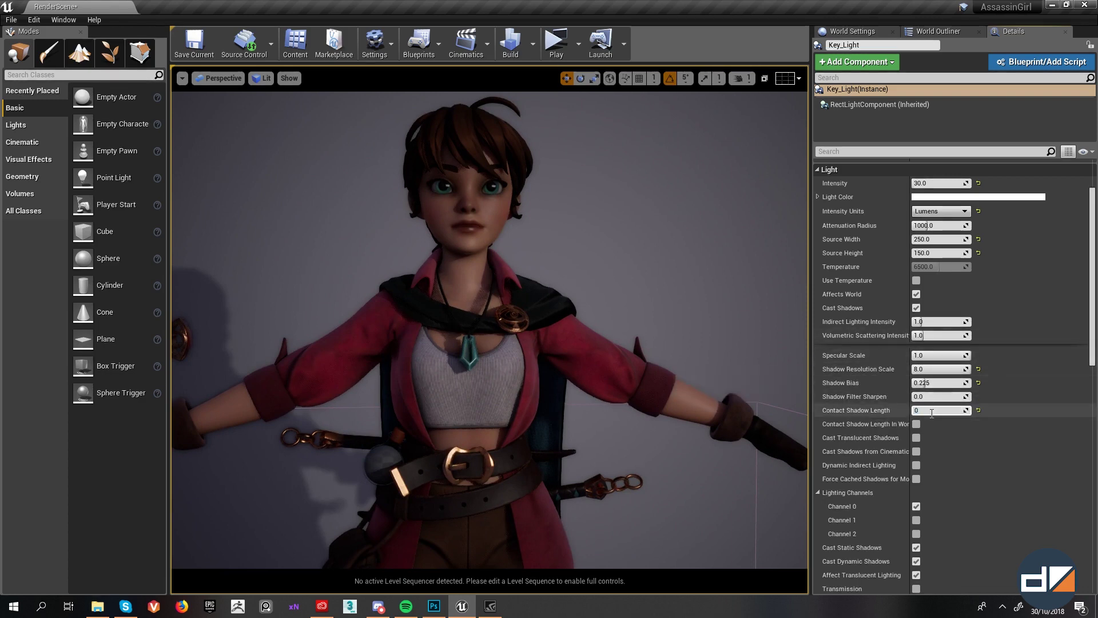
pyautogui.click(932, 413)
pyautogui.write('0')
pyautogui.press('Return')
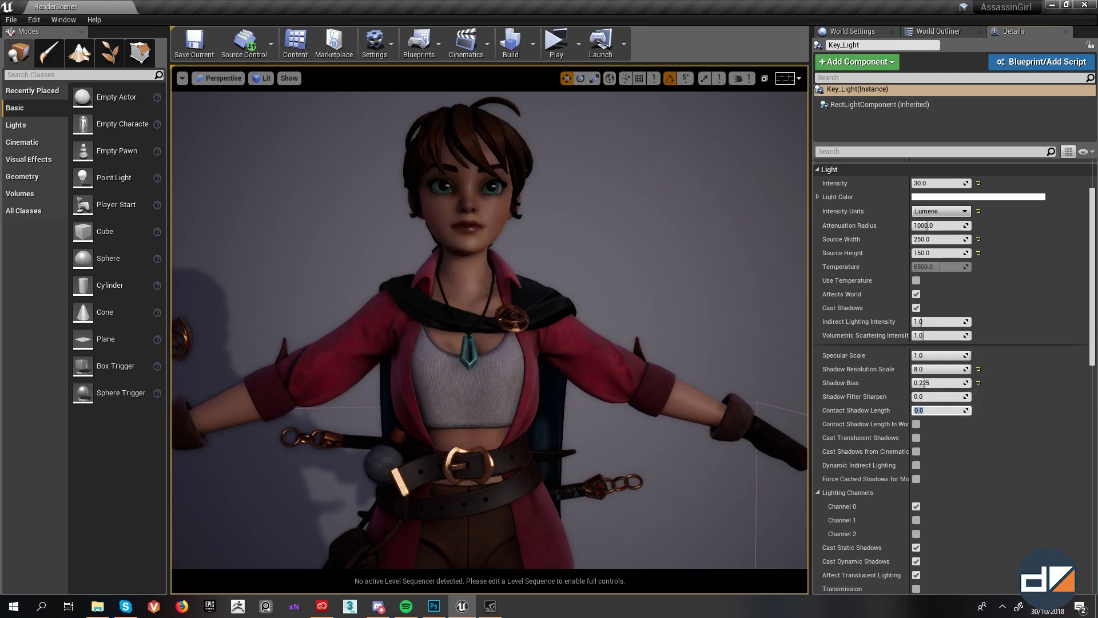
# Step: Examine the shadows around the pendant and cloak up close, select the character mesh, and switch the view to Unlit
pyautogui.moveTo(489, 330); pyautogui.dragTo(528, 359, button='right')
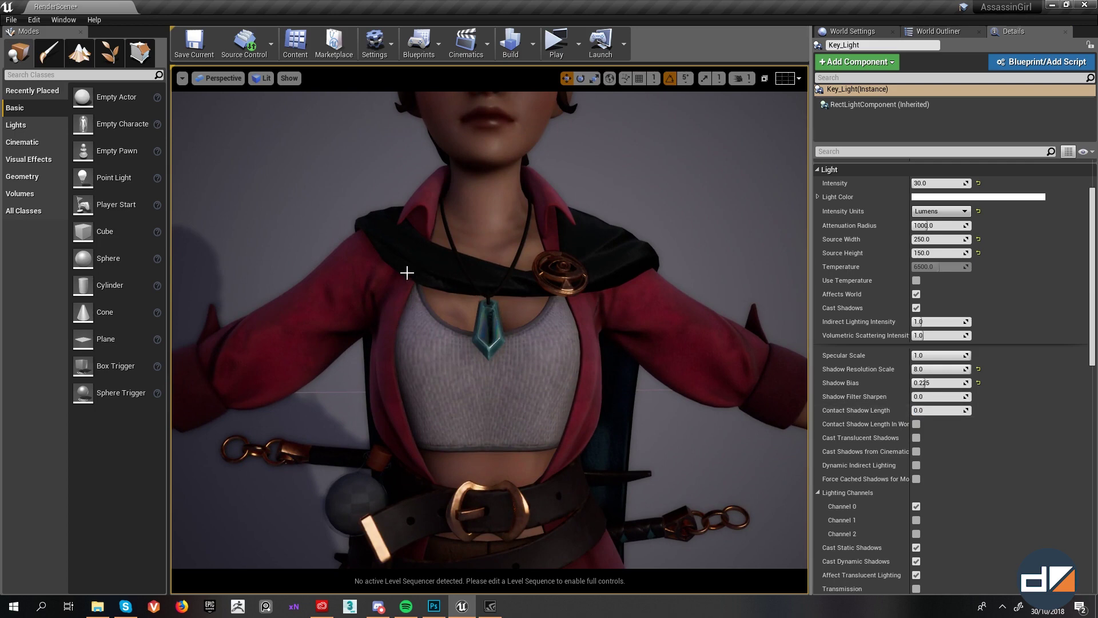
pyautogui.moveTo(429, 293)
pyautogui.mouseDown(button='right')
pyautogui.moveTo(374, 303)
pyautogui.moveTo(412, 301)
pyautogui.mouseUp(button='right')
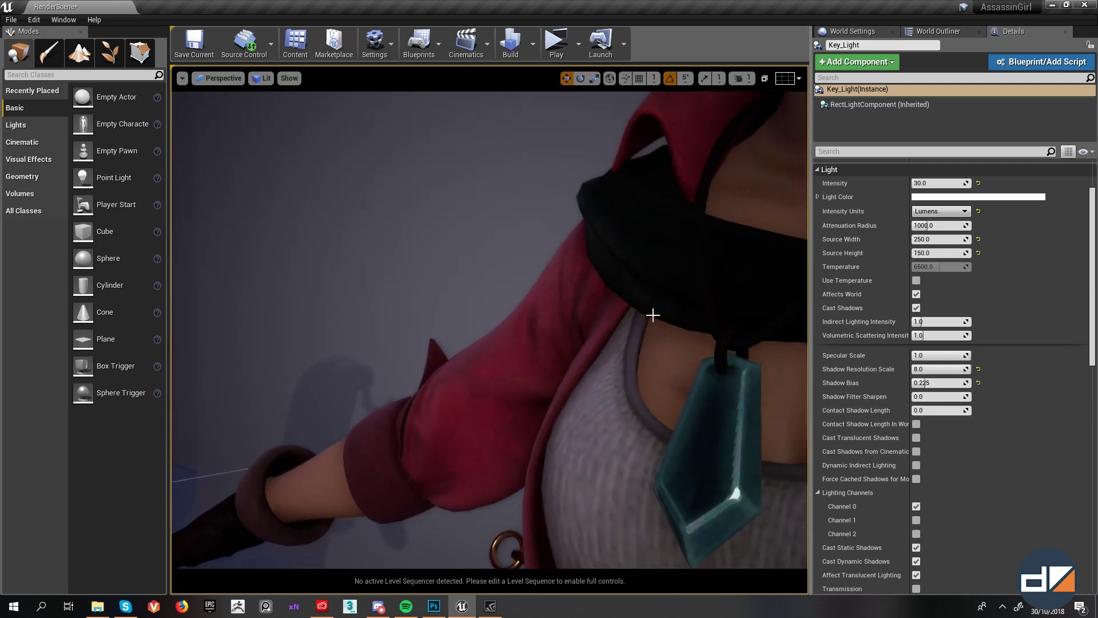
pyautogui.moveTo(634, 336); pyautogui.dragTo(649, 335, button='right')
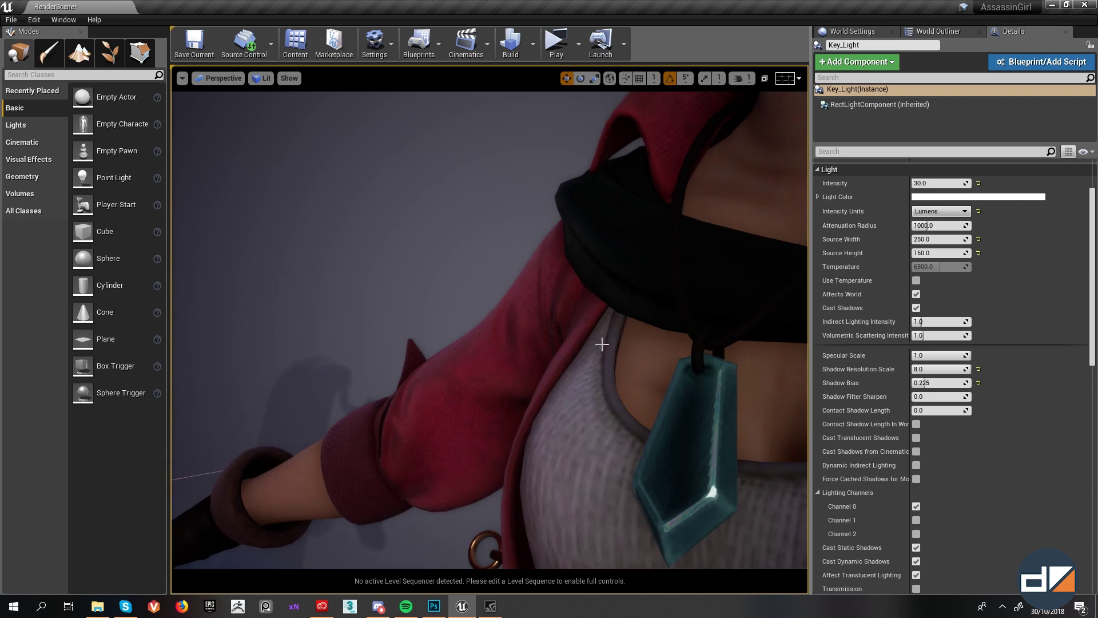
pyautogui.click(603, 362)
pyautogui.hotkey('alt', '3')
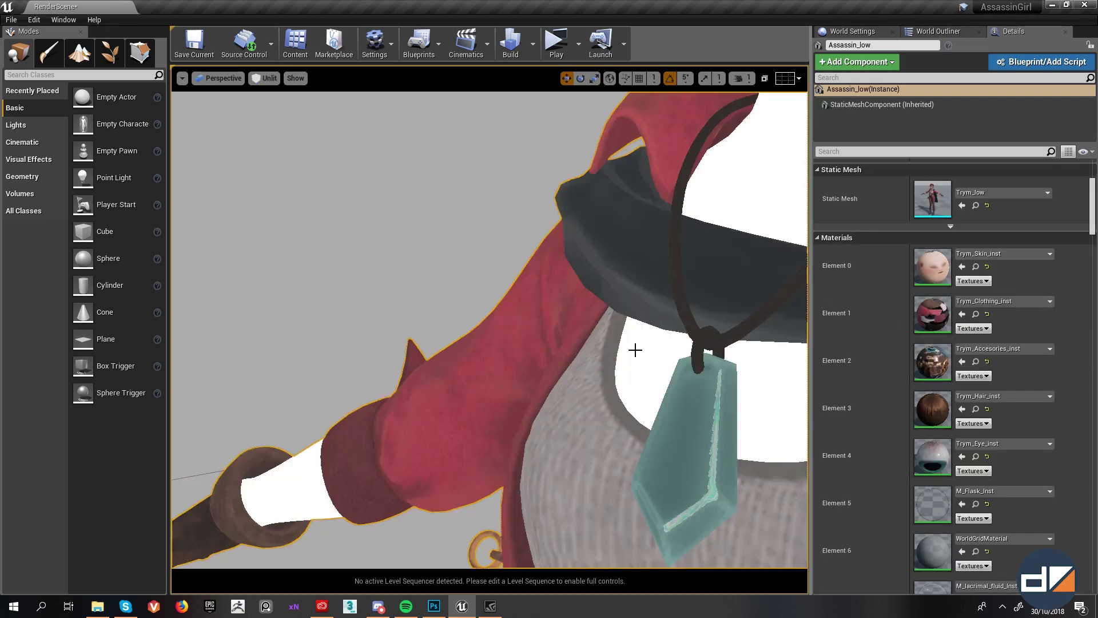
# Step: Switch the view back to Lit and frame the character's chest and shoulders from the front
pyautogui.hotkey('alt', '2')
pyautogui.hotkey('alt', '3')
pyautogui.hotkey('alt', '4')
pyautogui.moveTo(635, 350); pyautogui.dragTo(549, 353, button='right')
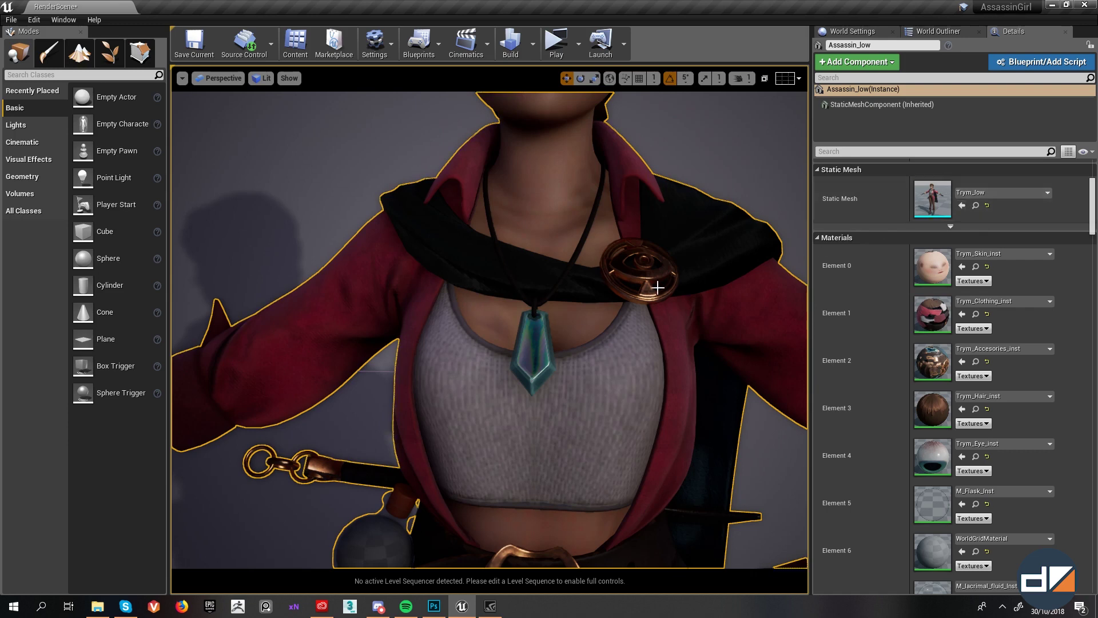
# Step: Undo the mesh selection and set Key_Light's Contact Shadow Length to 0.1
pyautogui.hotkey('ctrl', 'z')
pyautogui.click(941, 411)
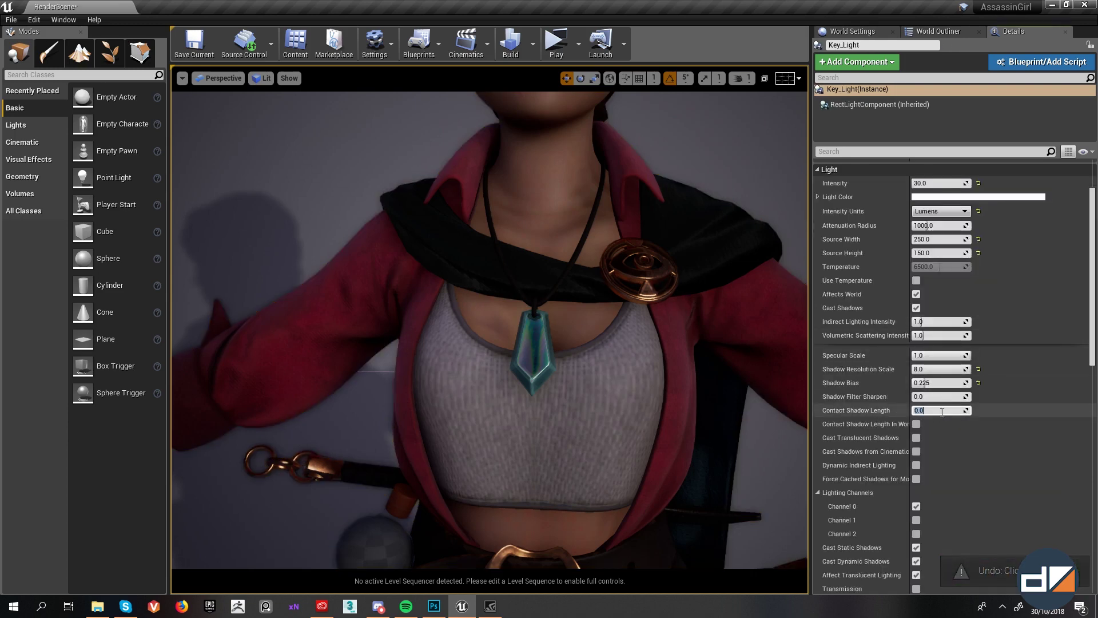
pyautogui.press('Return')
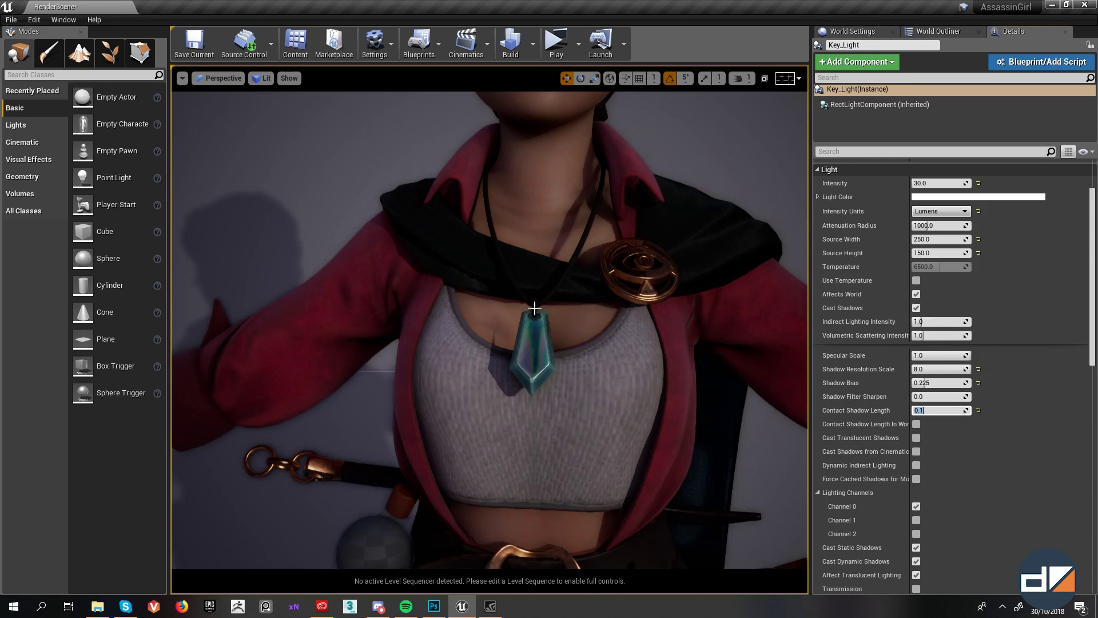
# Step: Examine the contact shadows around the pendant and neckline up close
pyautogui.scroll(-5, 540, 308)
pyautogui.moveTo(541, 324)
pyautogui.mouseDown(button='right')
pyautogui.moveTo(556, 338)
pyautogui.moveTo(539, 316)
pyautogui.moveTo(532, 324)
pyautogui.moveTo(542, 324)
pyautogui.mouseUp(button='right')
pyautogui.press('w')
pyautogui.press('w')
pyautogui.press('s')
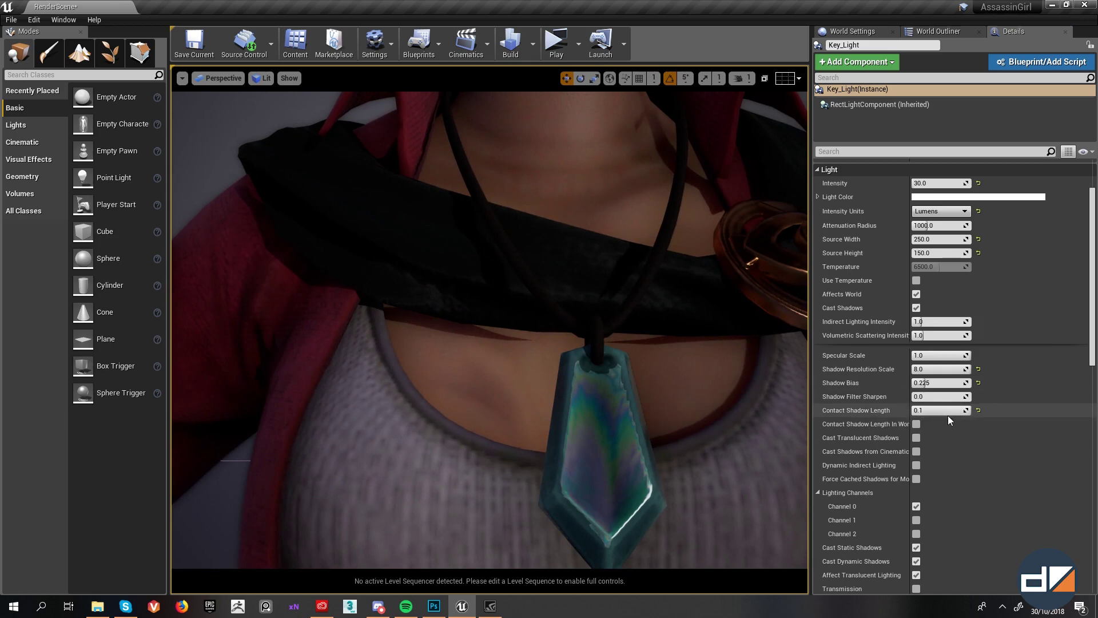
pyautogui.press('s')
pyautogui.moveTo(464, 338); pyautogui.dragTo(465, 339, button='right')
# Step: Set the viewport's Field of View to 28 and frame the character from the front
pyautogui.click(196, 79)
pyautogui.click(182, 78)
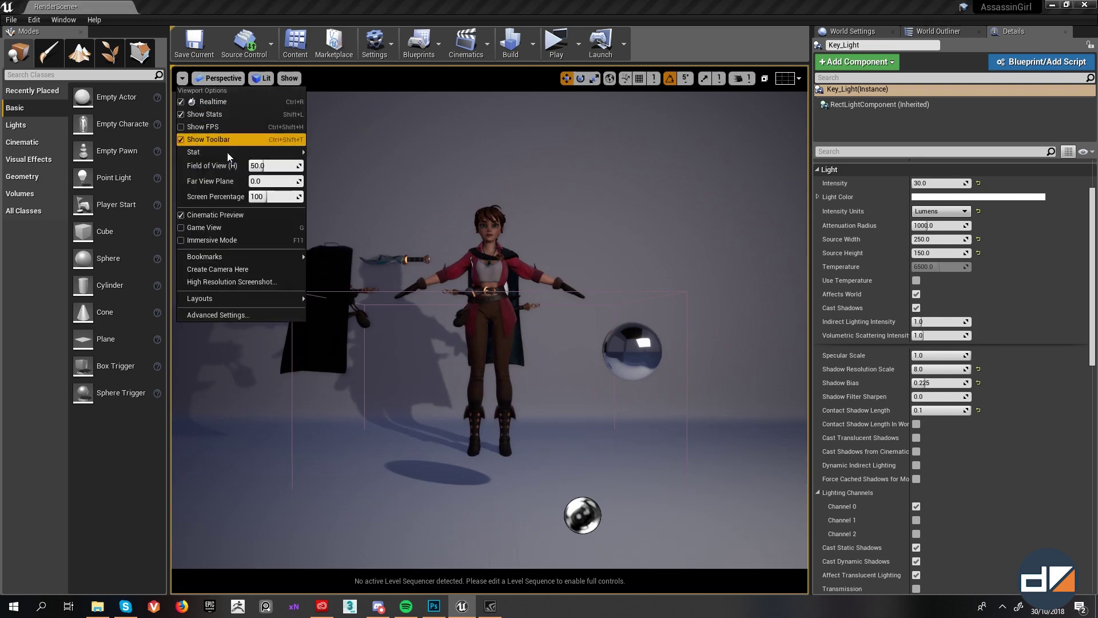
pyautogui.click(271, 170)
pyautogui.write('25')
pyautogui.press('Return')
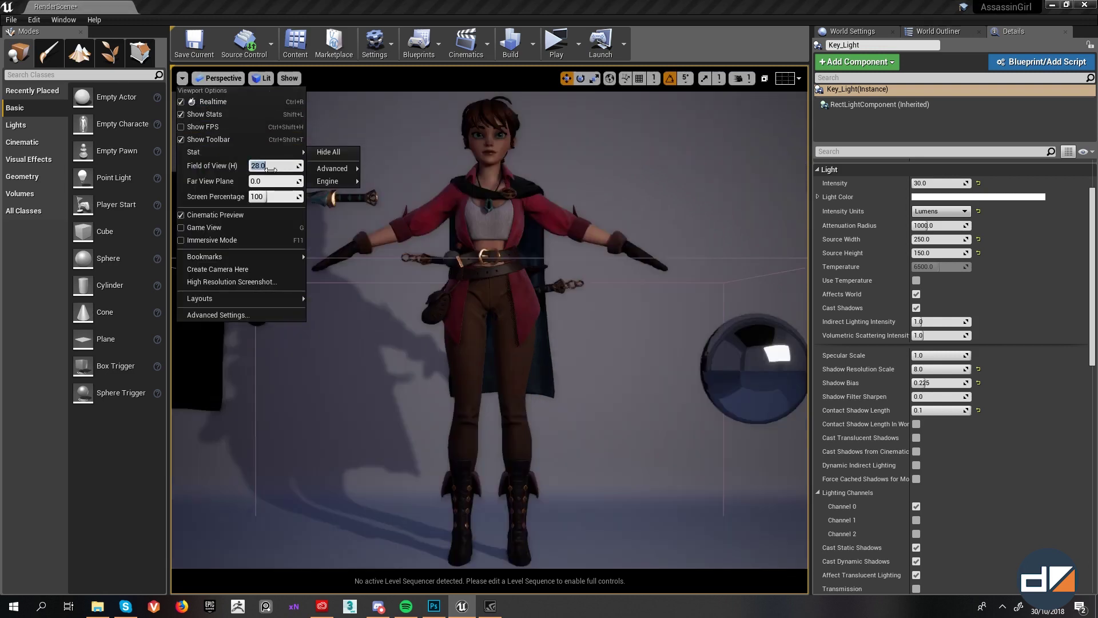
pyautogui.moveTo(642, 233); pyautogui.dragTo(641, 232, button='right')
pyautogui.press('s')
pyautogui.scroll(3, 514, 231)
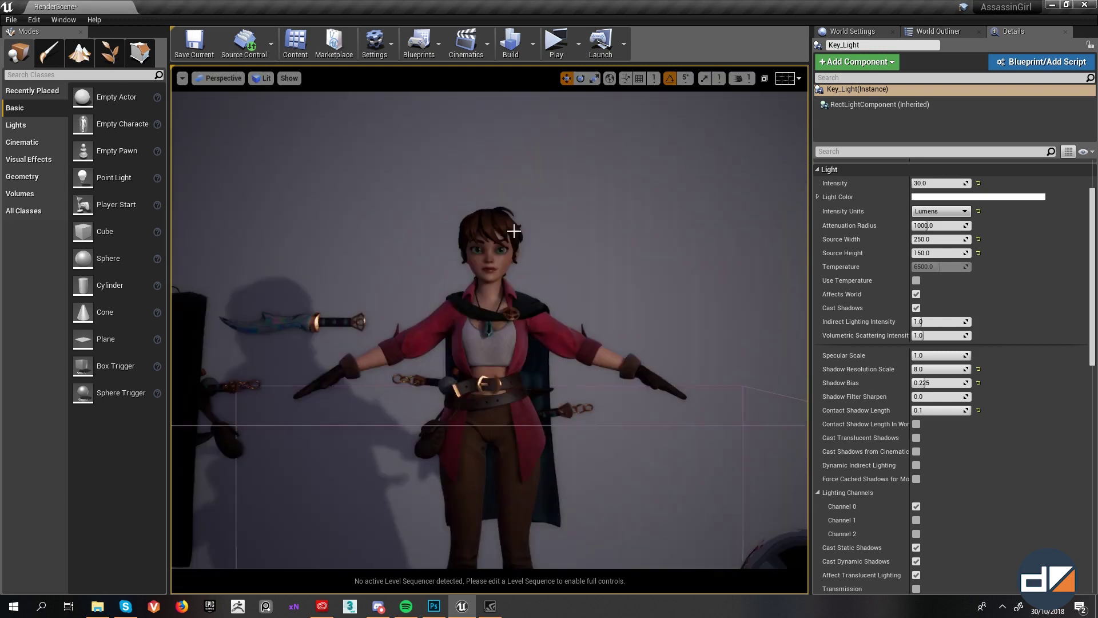
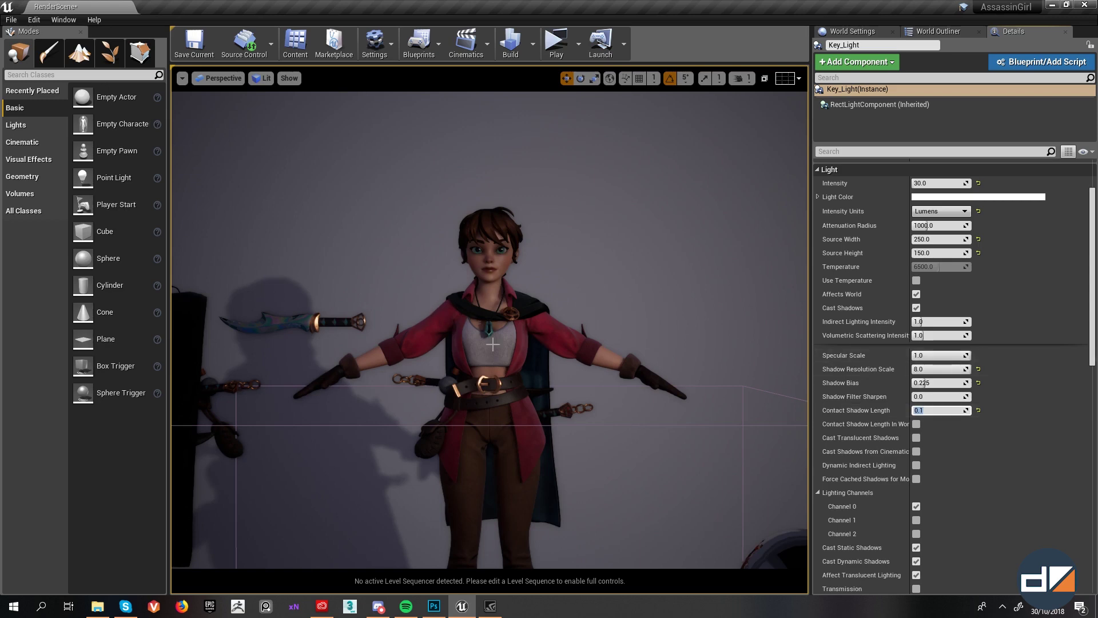
# Step: Focus on Key_Light in the scene, examine its position, and frame it together with the whole character
pyautogui.keyDown('alt'); pyautogui.moveTo(576, 348); pyautogui.dragTo(576, 348, button='right'); pyautogui.keyUp('alt')
pyautogui.press('g')
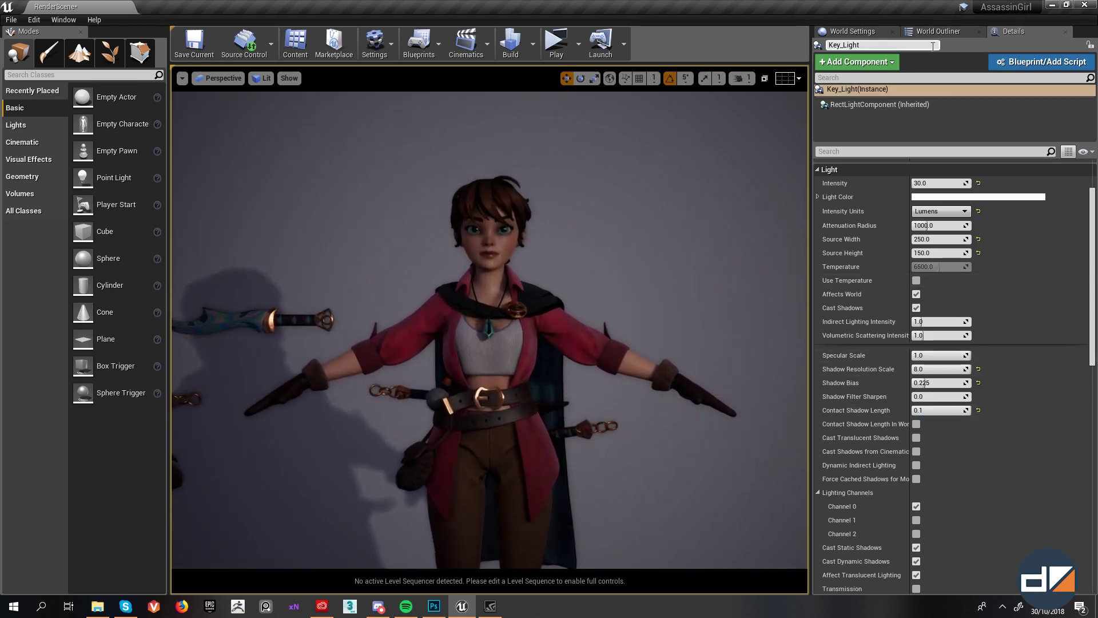
pyautogui.click(959, 34)
pyautogui.click(879, 107)
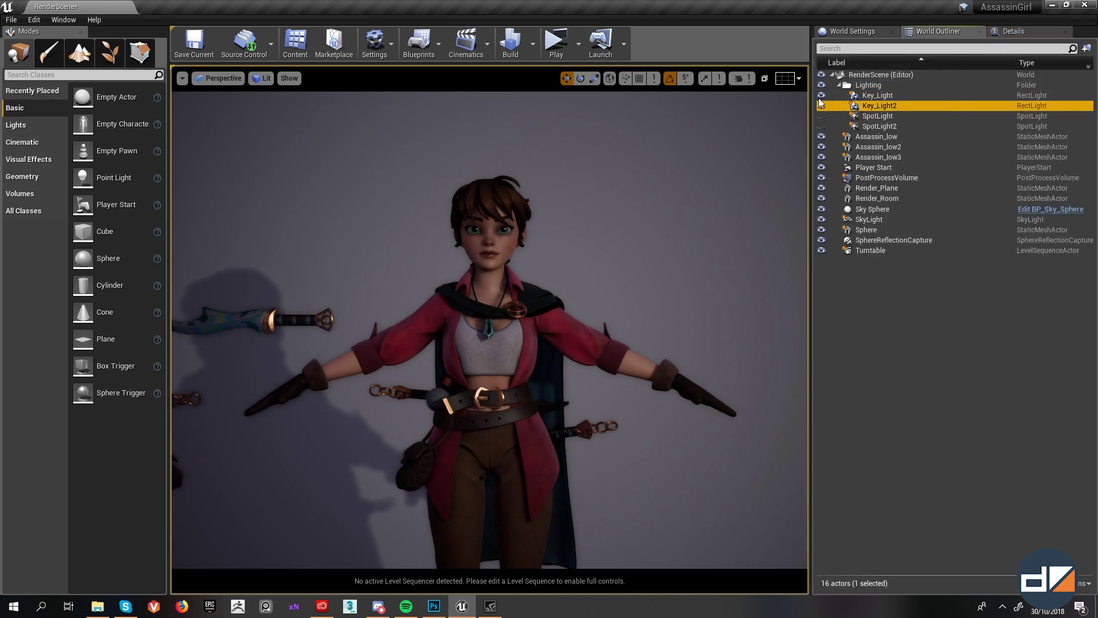
pyautogui.scroll(-3, 596, 230)
pyautogui.doubleClick(901, 96)
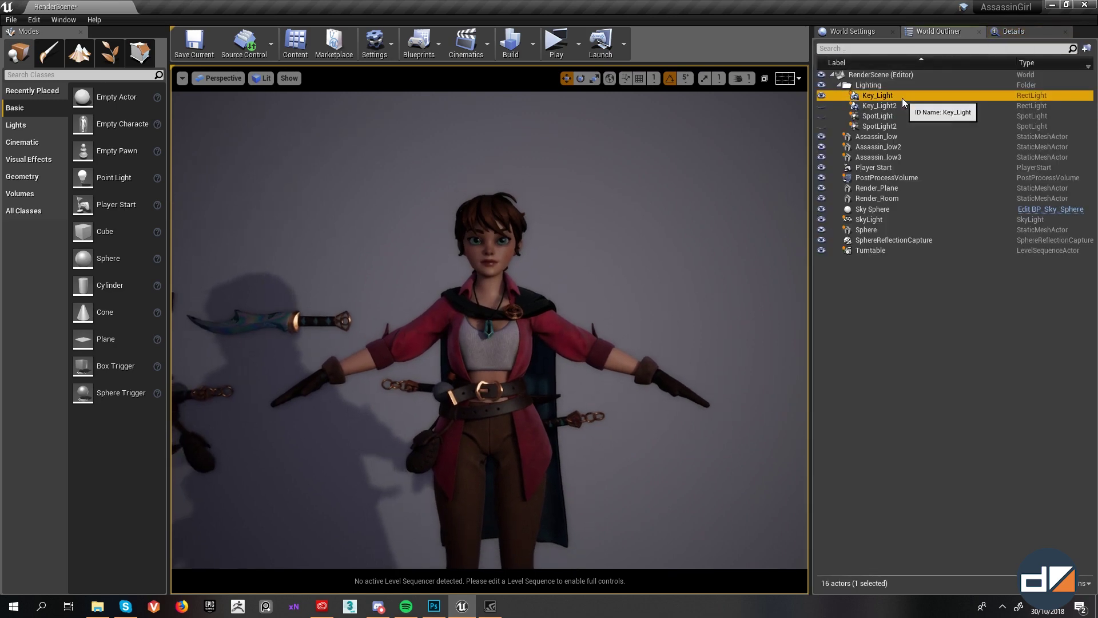
pyautogui.scroll(2, 513, 283)
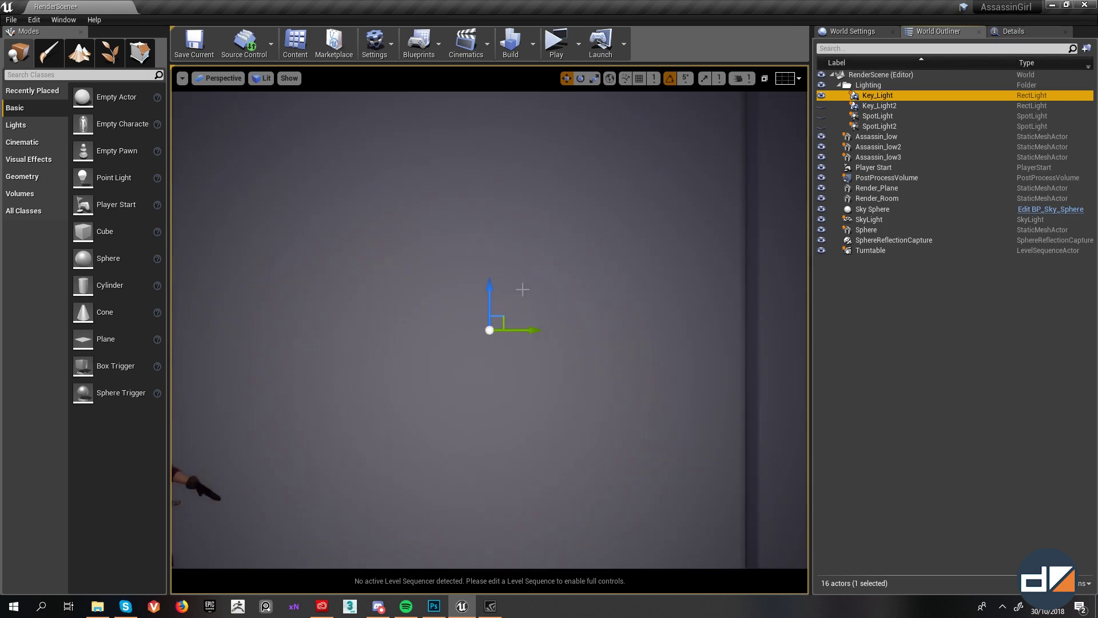
pyautogui.moveTo(544, 297); pyautogui.dragTo(630, 363, button='right')
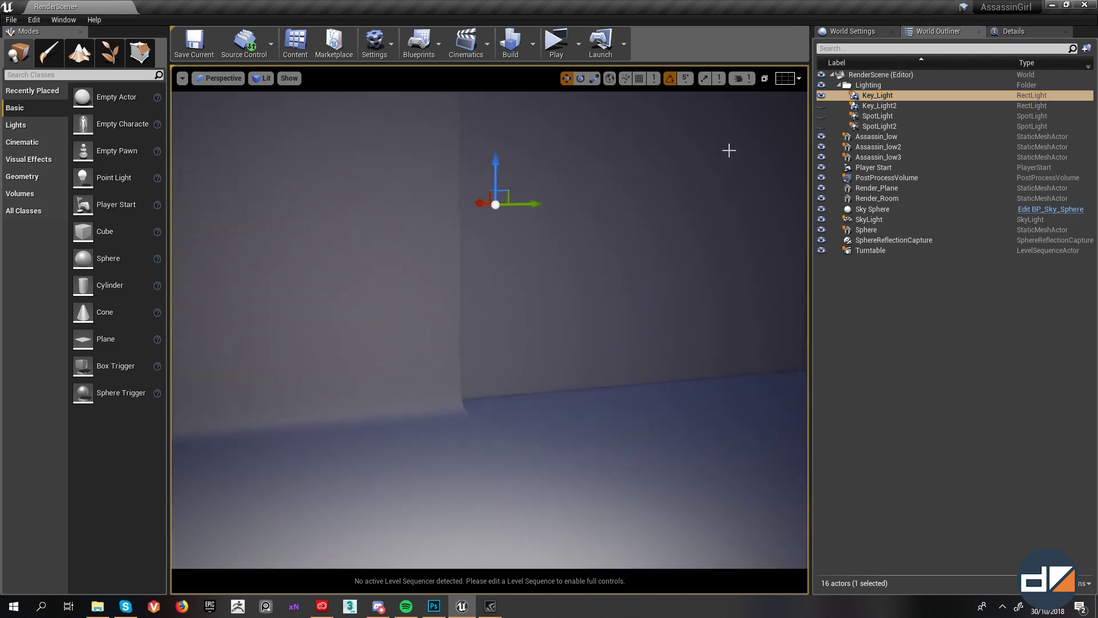
pyautogui.press('g')
pyautogui.moveTo(519, 218); pyautogui.dragTo(452, 232, button='right')
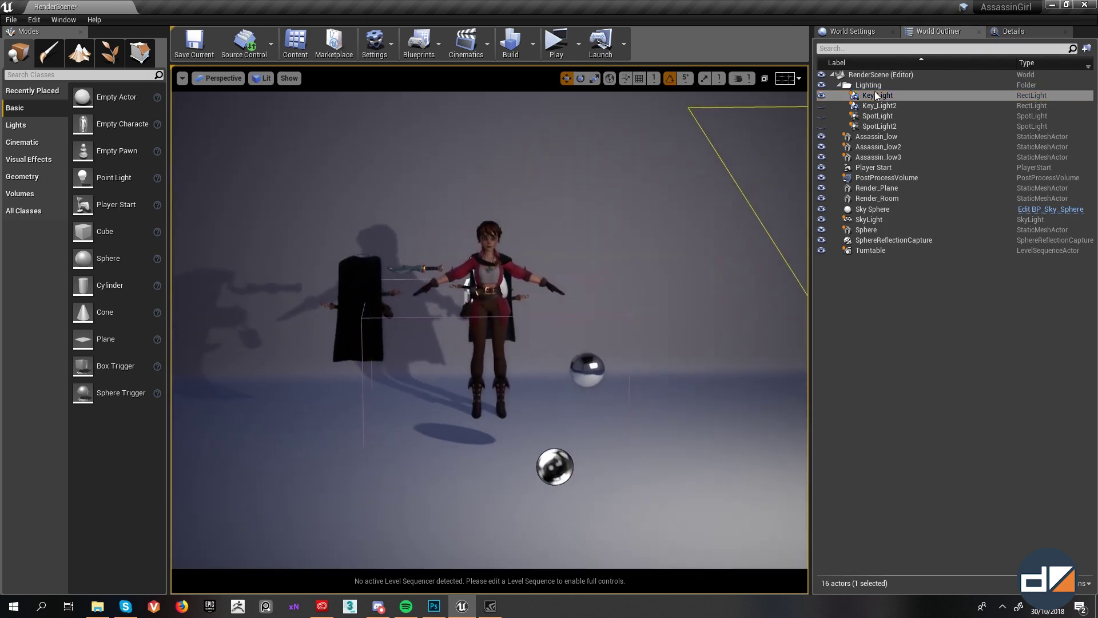
# Step: Make Key_Light2 visible, open its light settings, and frame the character's upper body
pyautogui.click(821, 105)
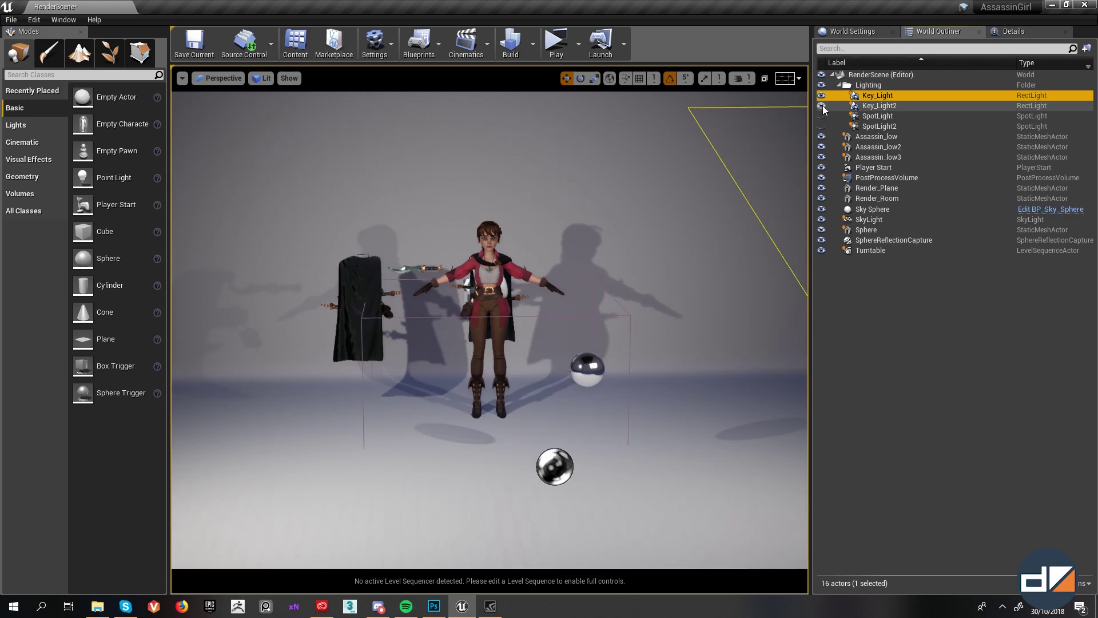
pyautogui.click(880, 105)
pyautogui.click(1013, 32)
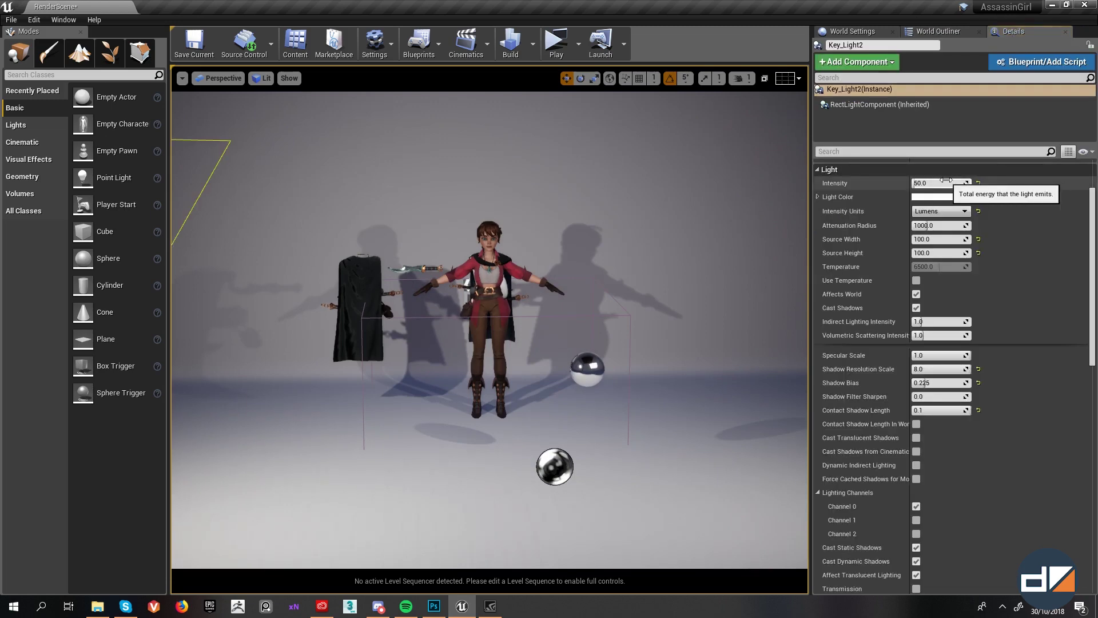
pyautogui.moveTo(686, 298); pyautogui.dragTo(672, 285, button='right')
pyautogui.press('w')
pyautogui.press('w')
pyautogui.moveTo(472, 346); pyautogui.dragTo(491, 323, button='right')
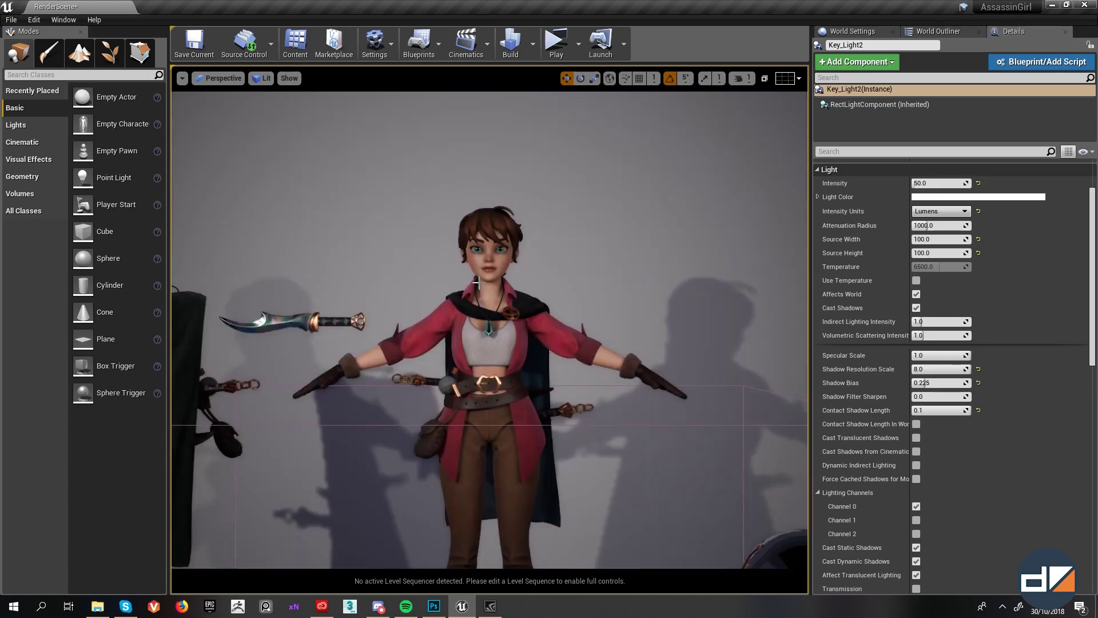
# Step: Toggle Key_Light2's visibility off and on to compare its effect on the character, leaving it visible
pyautogui.click(941, 32)
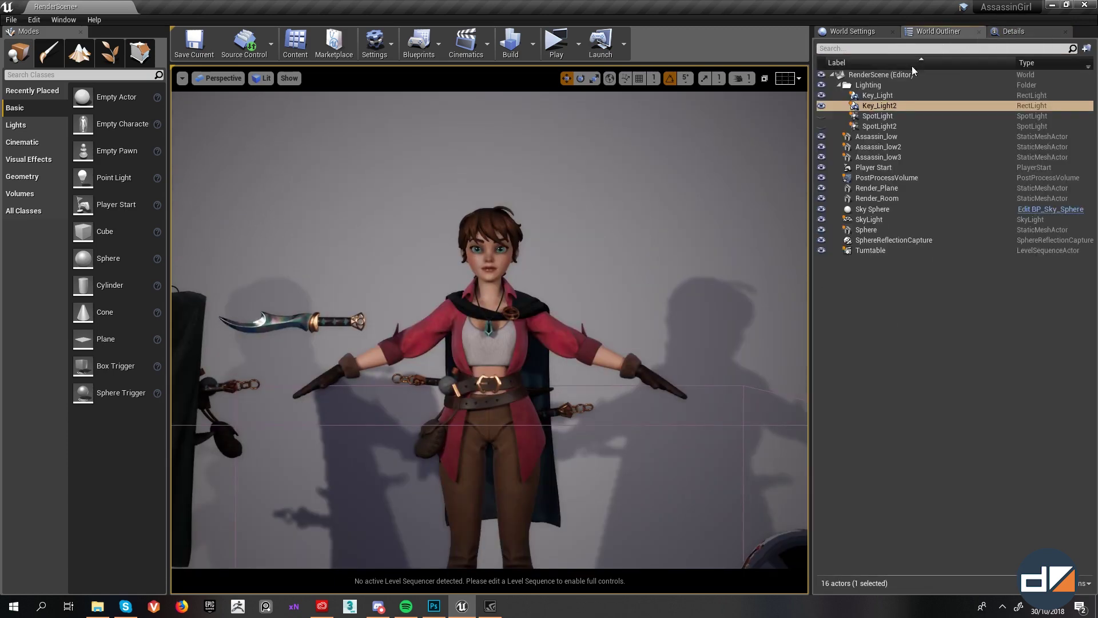
pyautogui.click(821, 106)
pyautogui.click(820, 105)
pyautogui.click(820, 106)
pyautogui.click(820, 106)
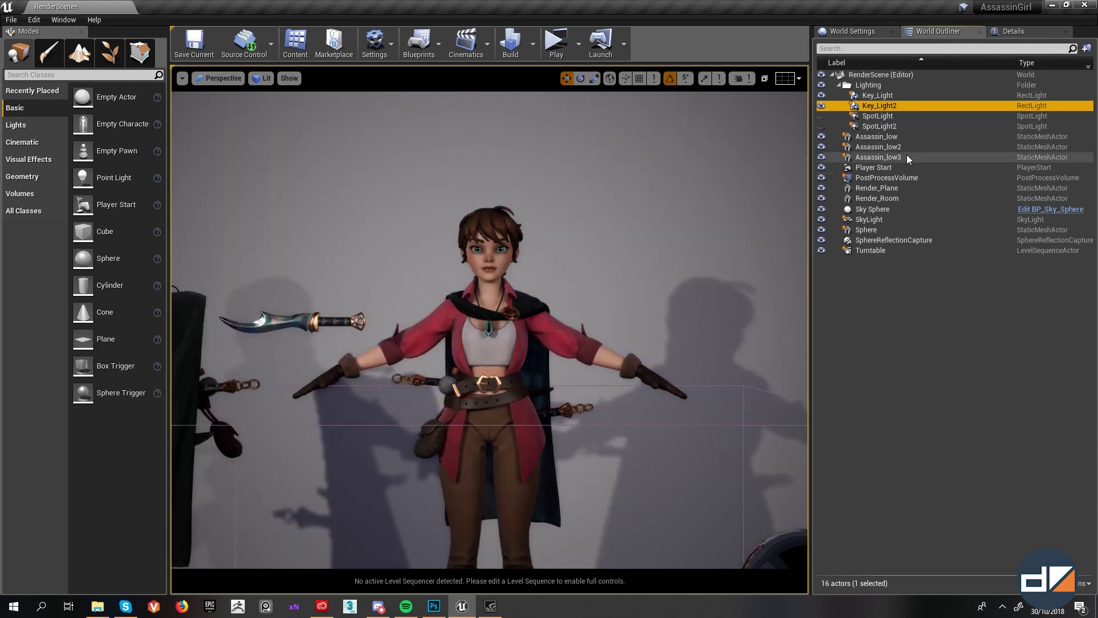
# Step: Examine the lighting and eye reflections on the character's face up close
pyautogui.scroll(5, 556, 191)
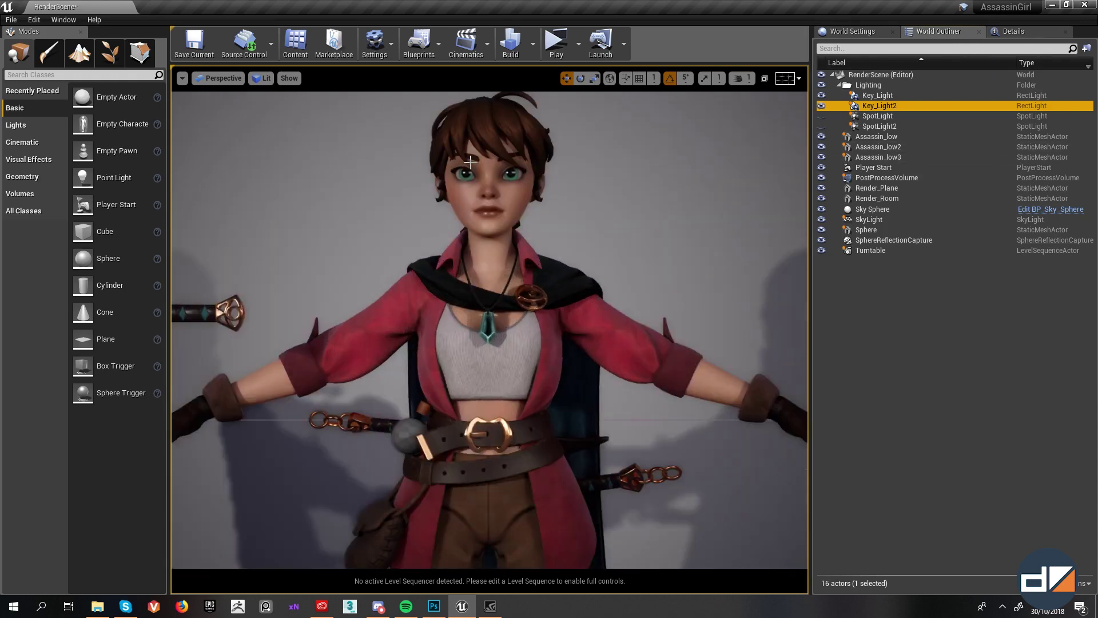
pyautogui.scroll(4, 470, 162)
pyautogui.moveTo(481, 321); pyautogui.dragTo(481, 209, button='middle')
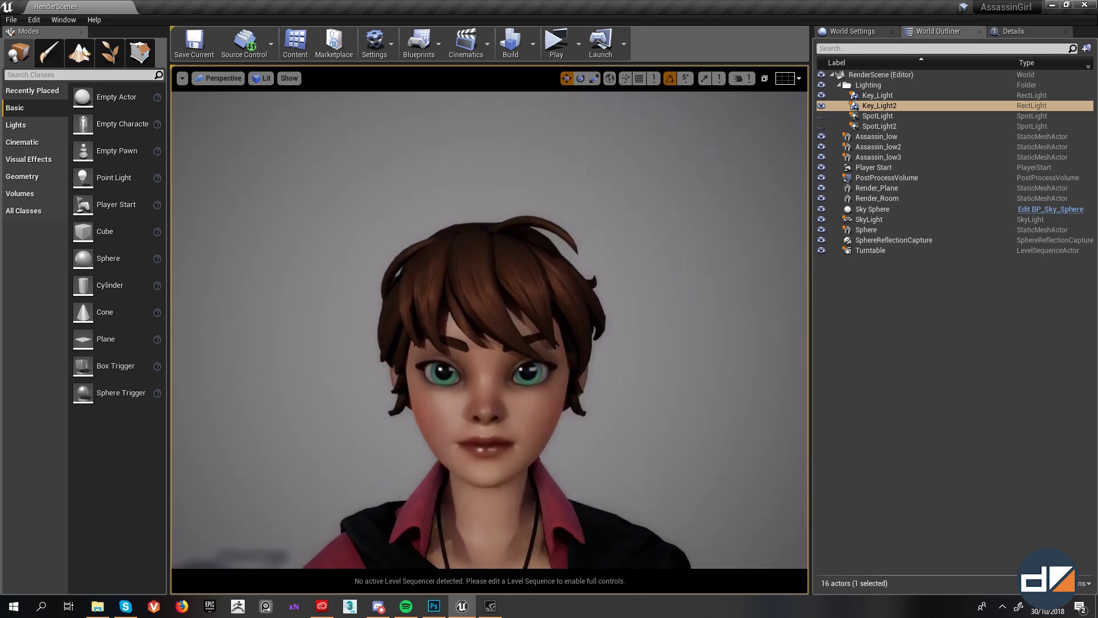
pyautogui.moveTo(526, 309); pyautogui.dragTo(527, 364, button='middle')
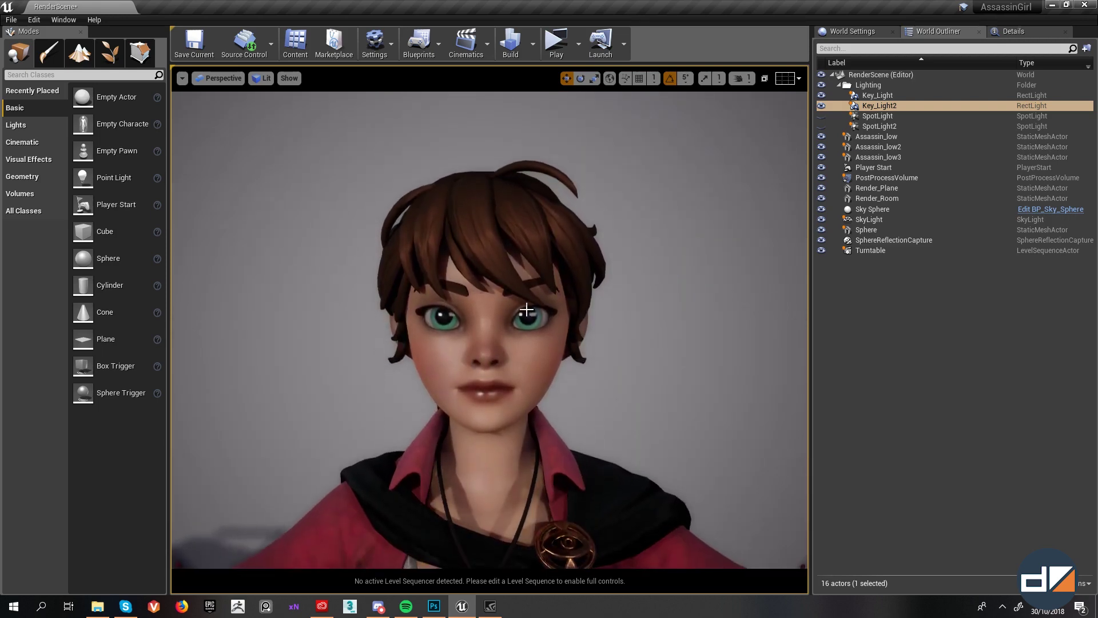
pyautogui.scroll(4, 563, 276)
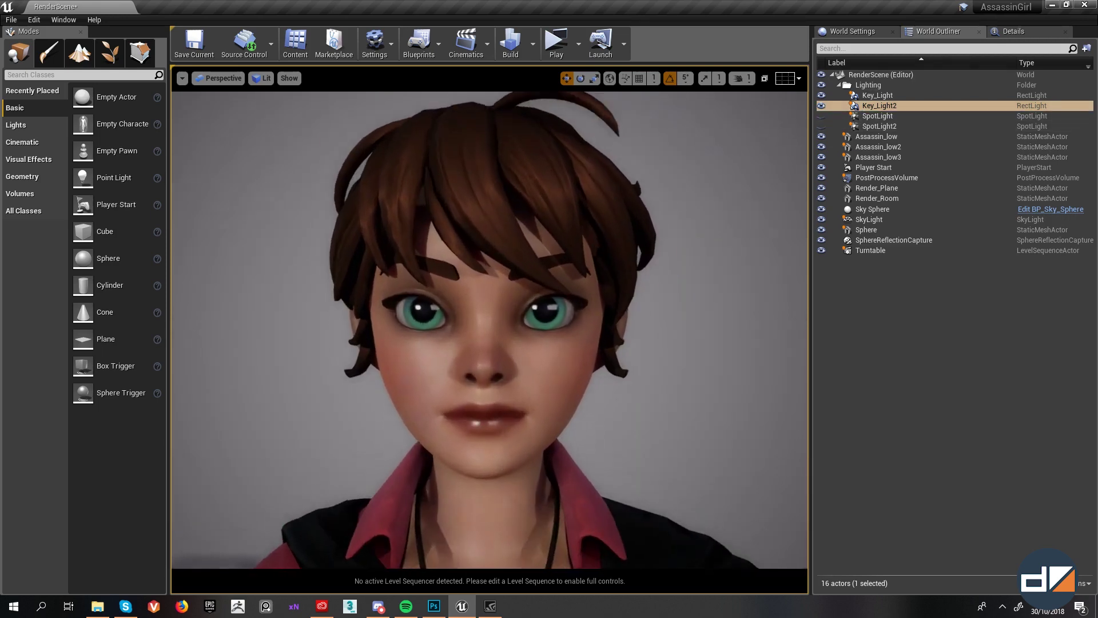
pyautogui.scroll(-3, 578, 330)
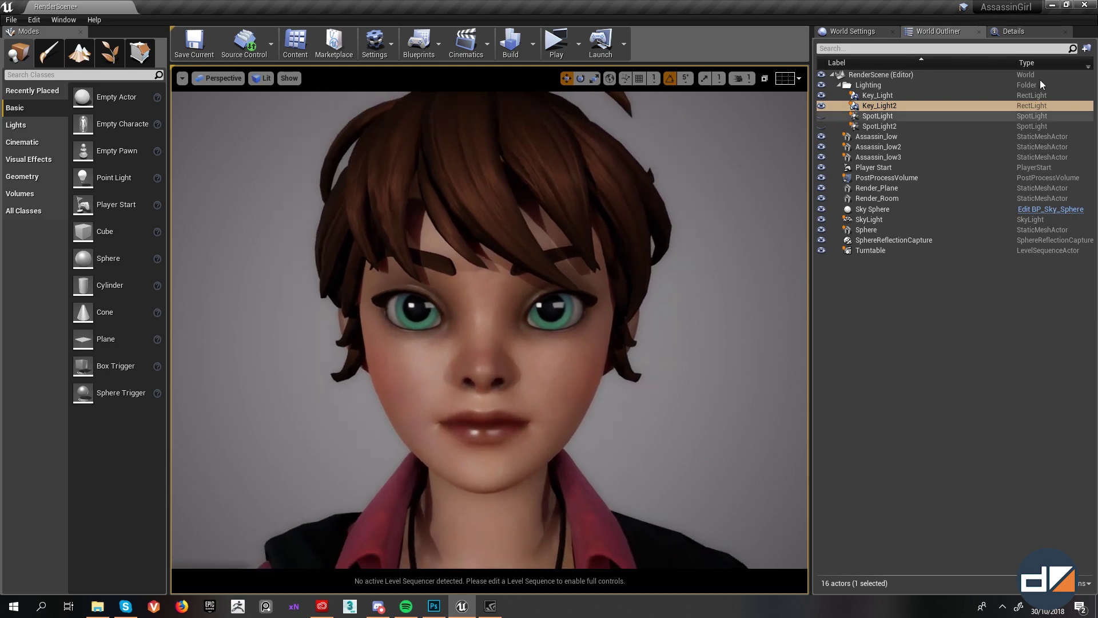
# Step: Set Key_Light2's Source Width and Source Height to 1 and examine the reflections in the eyes
pyautogui.click(1031, 31)
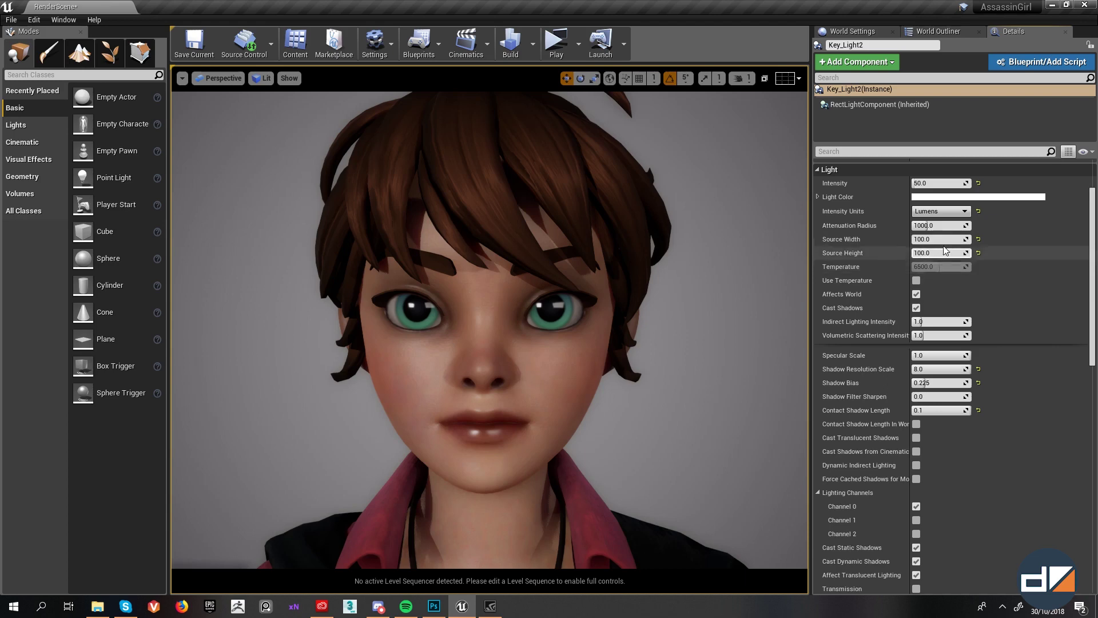
pyautogui.moveTo(941, 239); pyautogui.dragTo(929, 253)
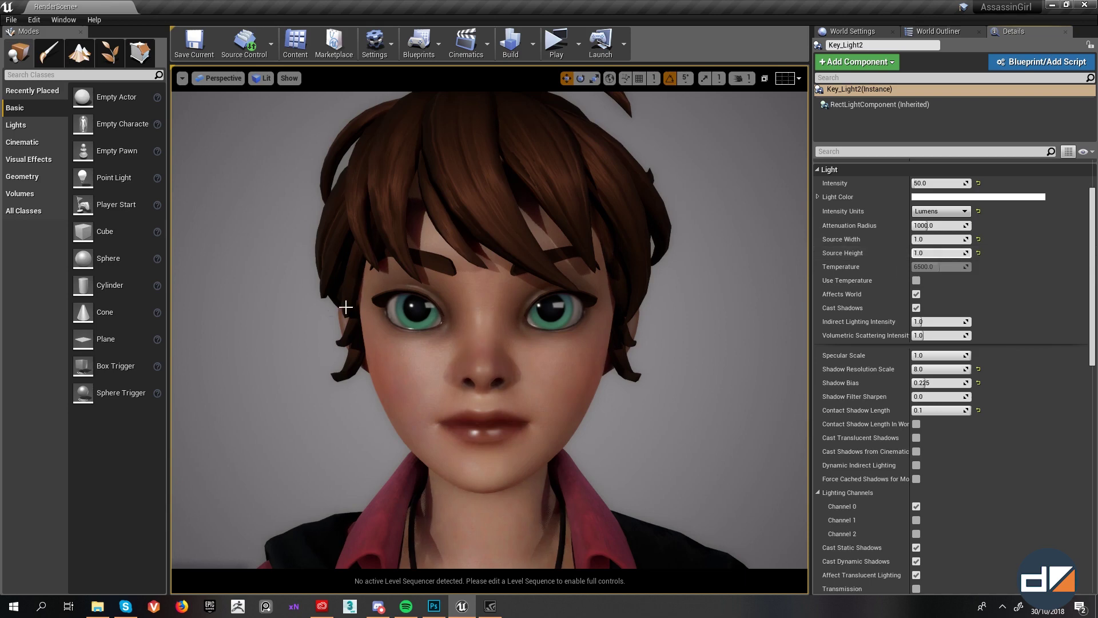
pyautogui.moveTo(380, 301); pyautogui.dragTo(355, 294, button='right')
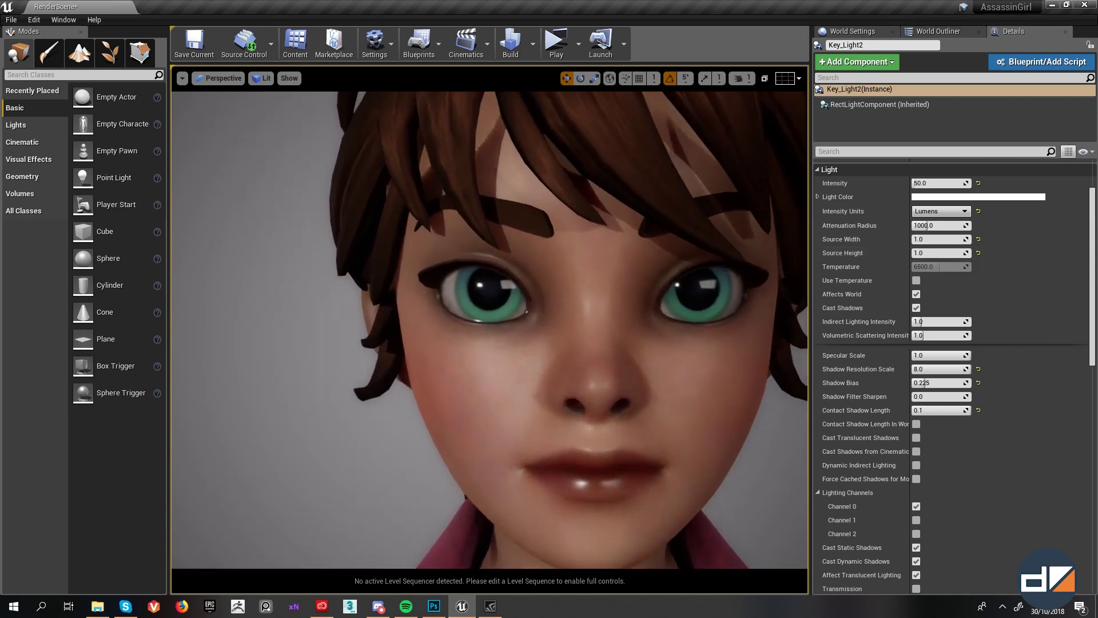
pyautogui.scroll(2, 474, 264)
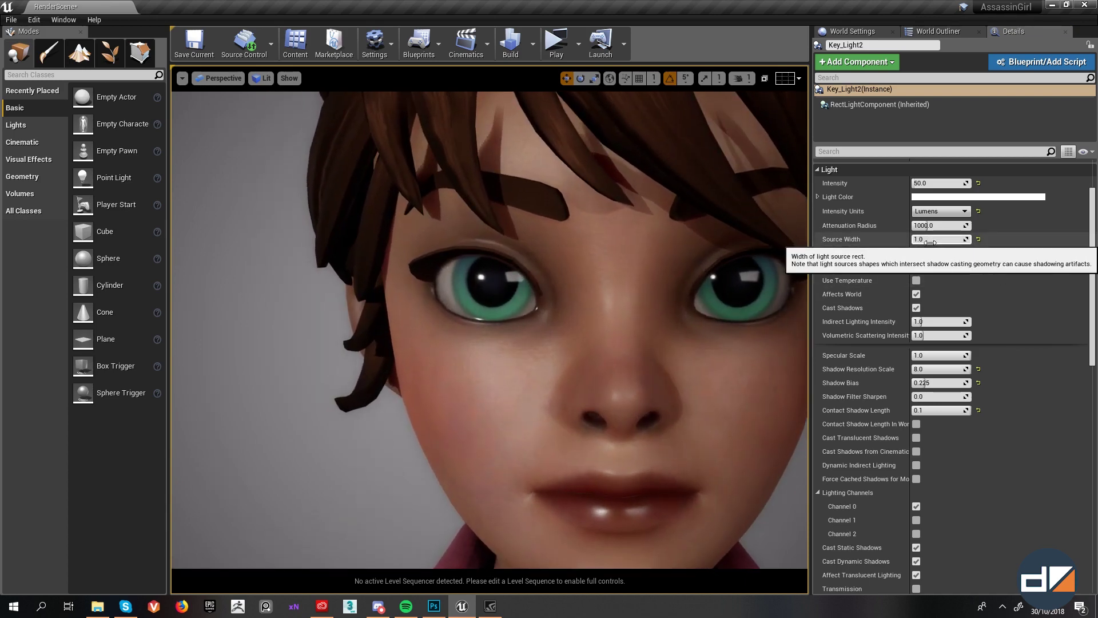
# Step: Undo the source size changes, try a larger Source Width on Key_Light2, and undo it to restore 100
pyautogui.hotkey('ctrl', 'z')
pyautogui.hotkey('ctrl', 'z')
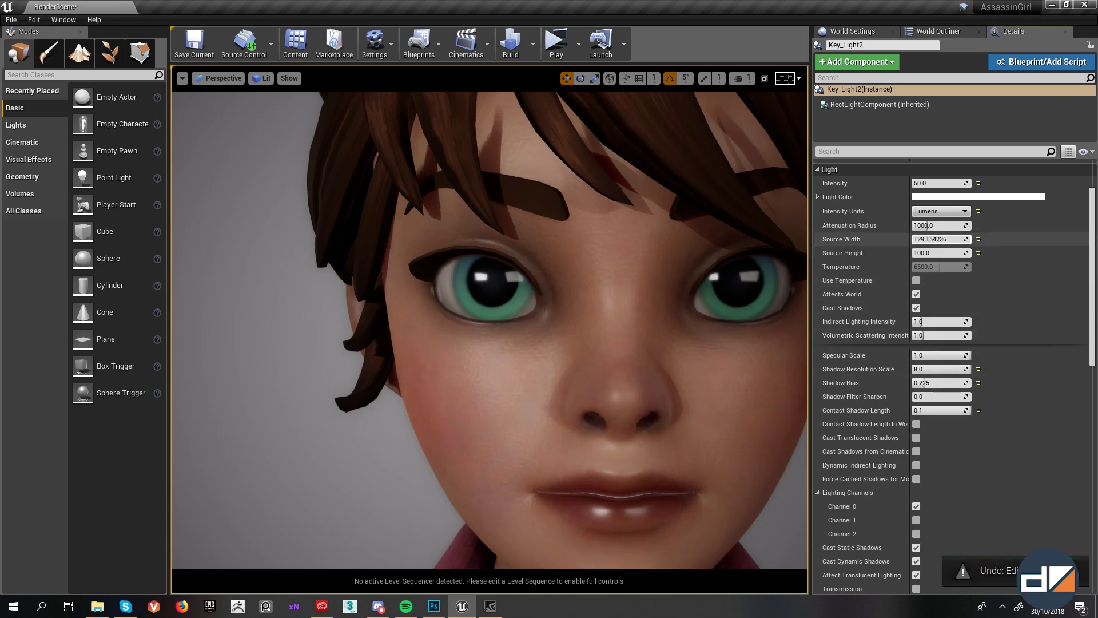
pyautogui.moveTo(938, 239); pyautogui.dragTo(1012, 239)
pyautogui.hotkey('ctrl', 'z')
pyautogui.press('f')
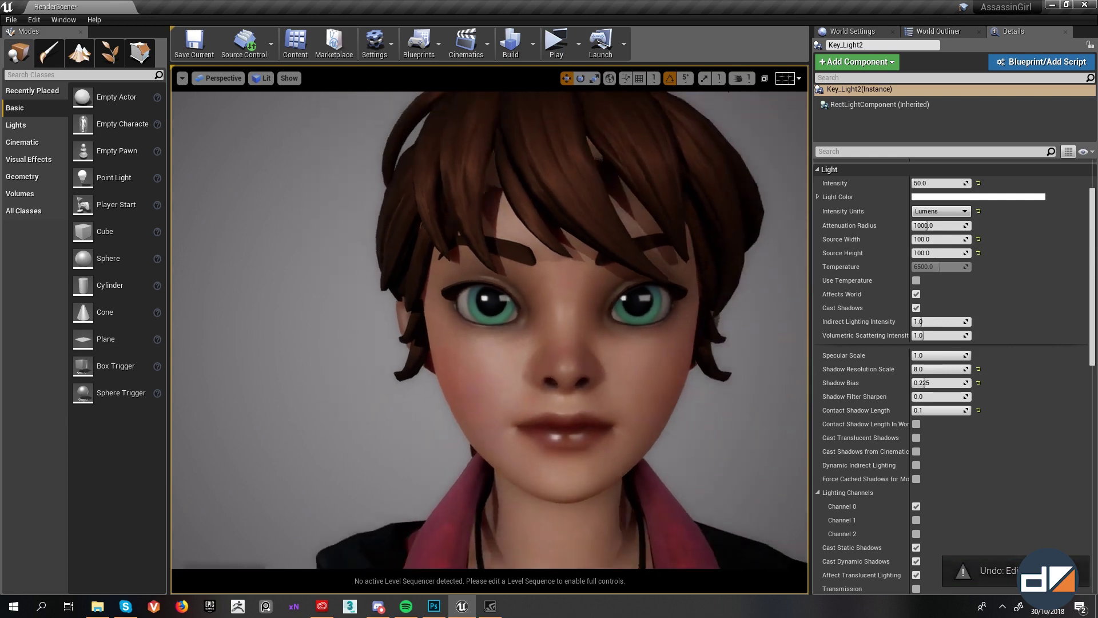
# Step: Focus on SpotLight in the scene and make SpotLight and SpotLight2 visible
pyautogui.click(939, 31)
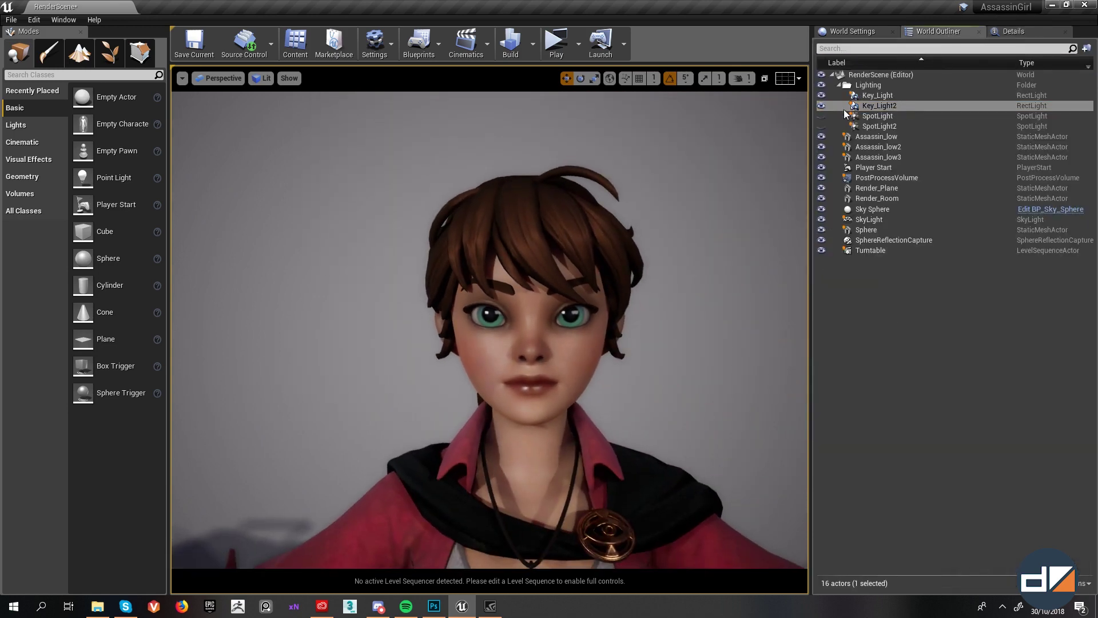
pyautogui.click(880, 105)
pyautogui.doubleClick(880, 117)
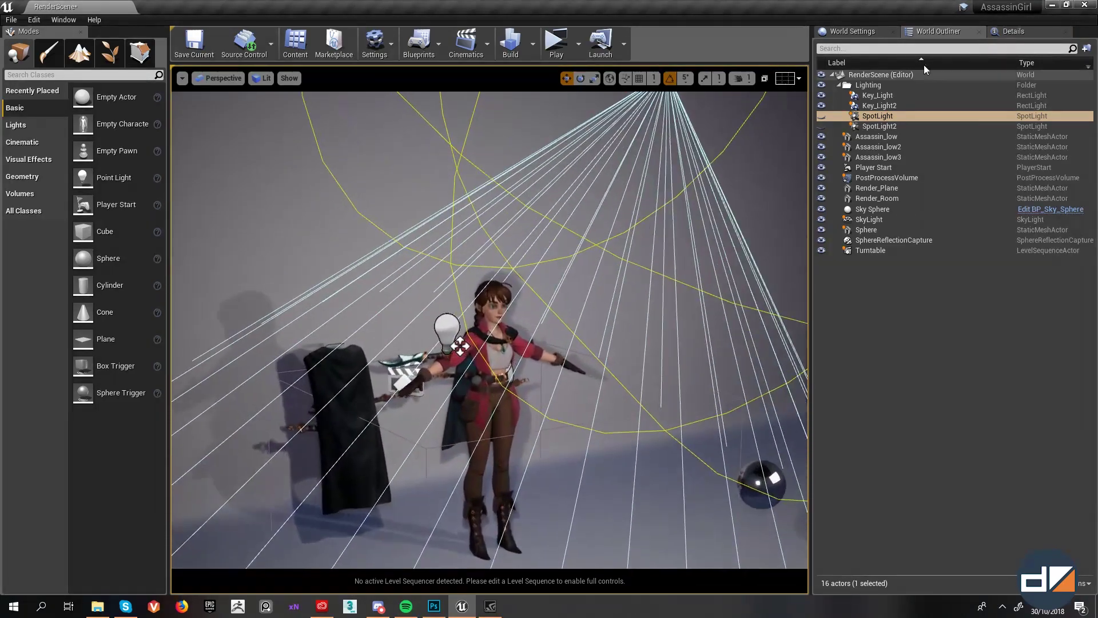
pyautogui.click(822, 116)
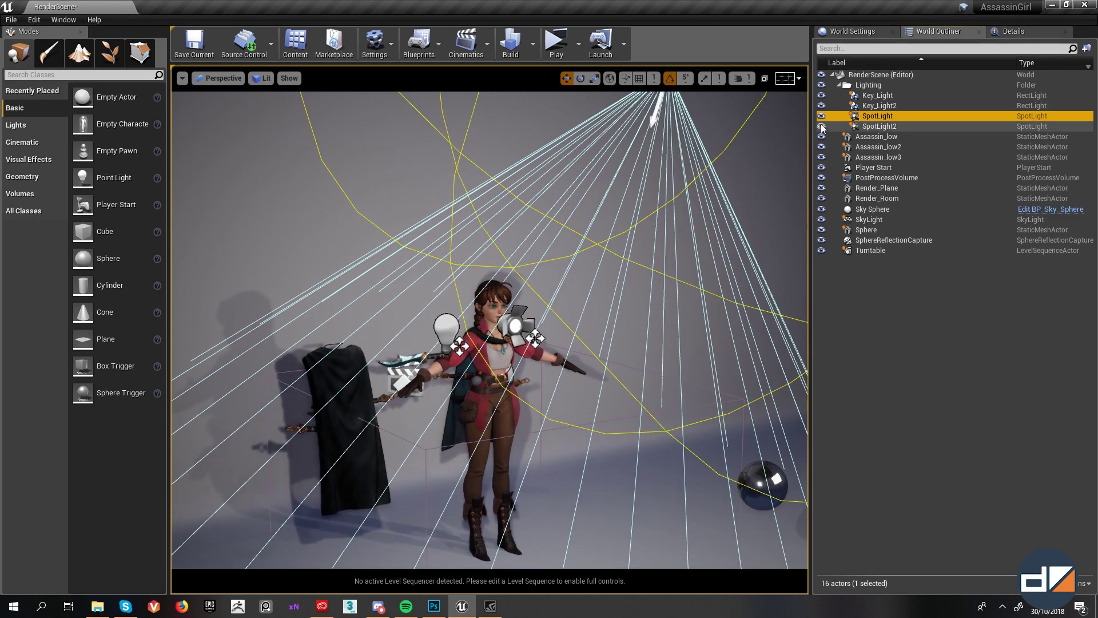
# Step: Focus on SpotLight2 and frame it with the character's upper body from the front
pyautogui.doubleClick(860, 128)
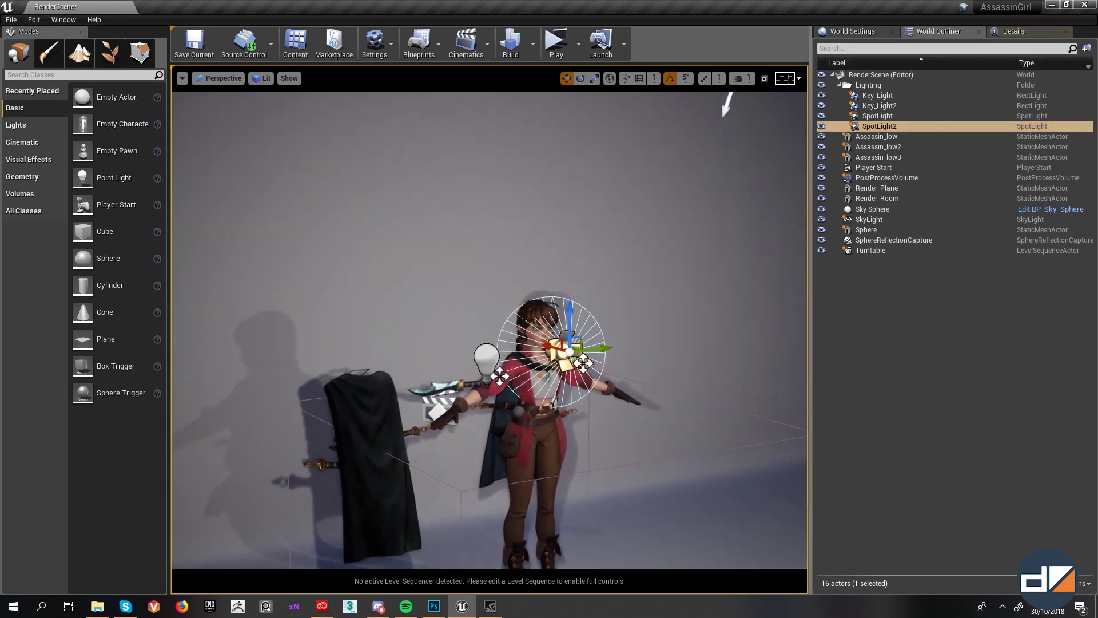
pyautogui.keyDown('alt'); pyautogui.moveTo(534, 186); pyautogui.dragTo(435, 188); pyautogui.keyUp('alt')
pyautogui.scroll(5, 534, 186)
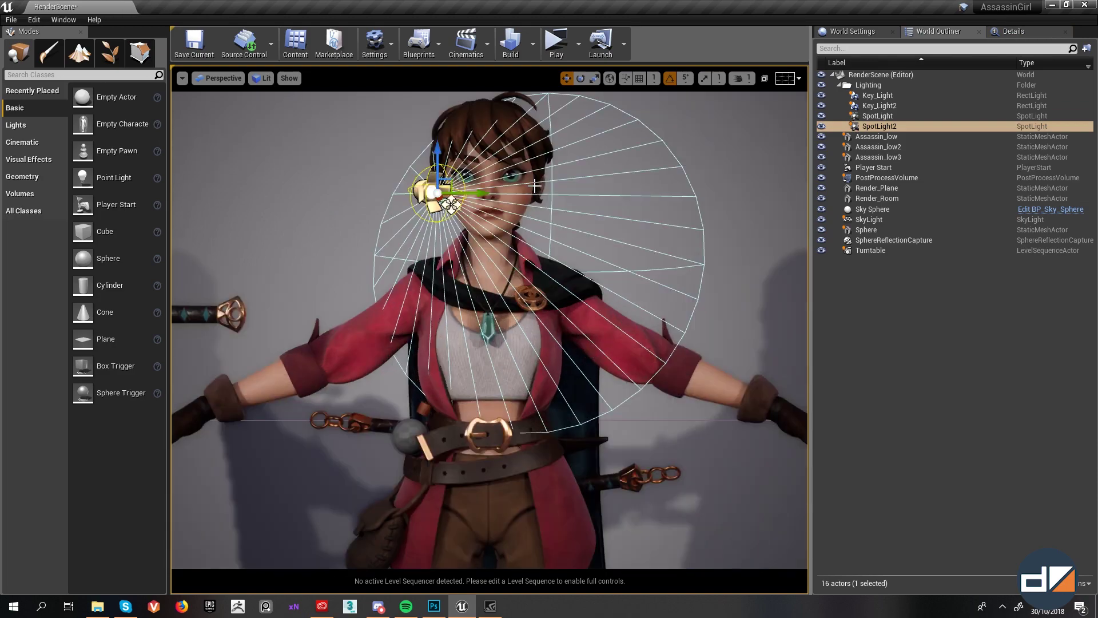
# Step: Compare the character's face and eye reflections with SpotLight2's Affects World turned off and on
pyautogui.scroll(5, 451, 205)
pyautogui.moveTo(418, 122); pyautogui.dragTo(435, 342, button='middle')
pyautogui.scroll(3, 549, 206)
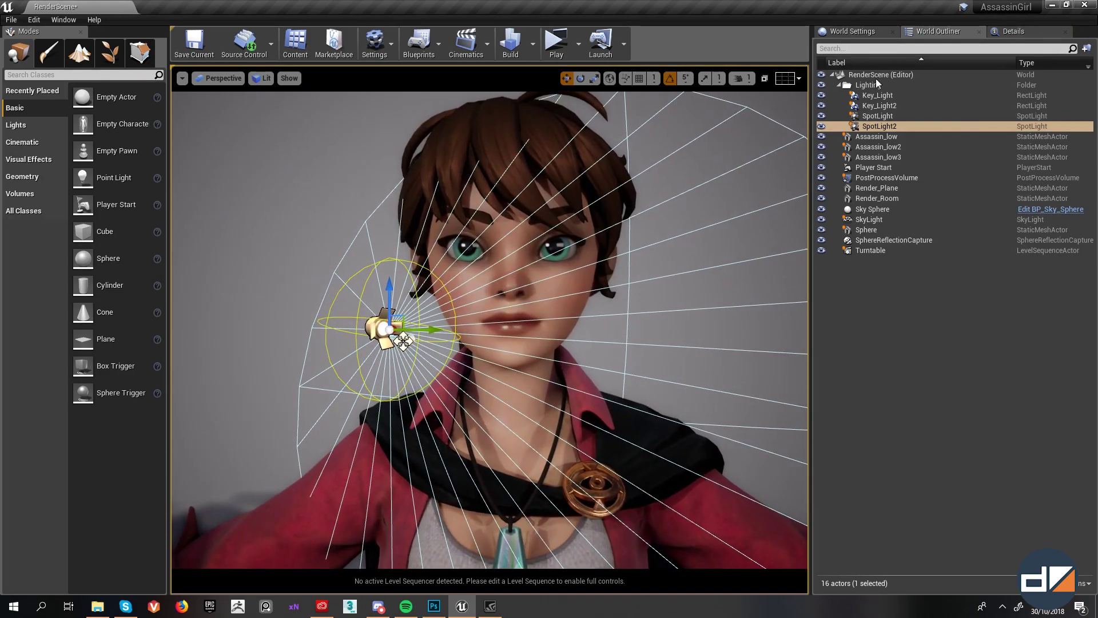
pyautogui.click(1013, 31)
pyautogui.scroll(-2, 578, 249)
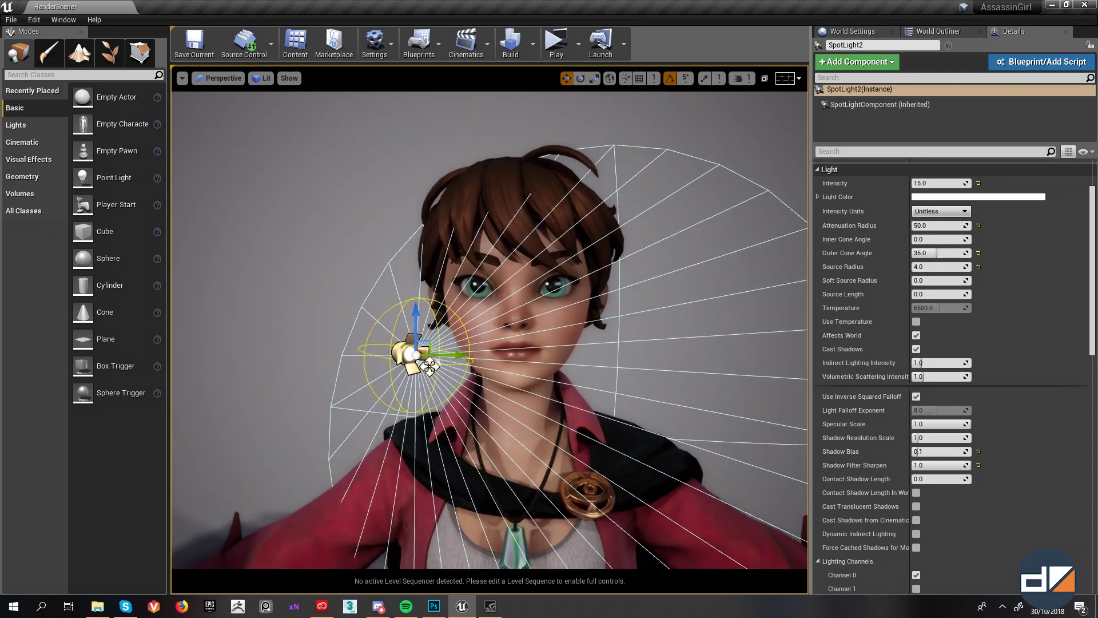
pyautogui.click(916, 336)
pyautogui.click(916, 335)
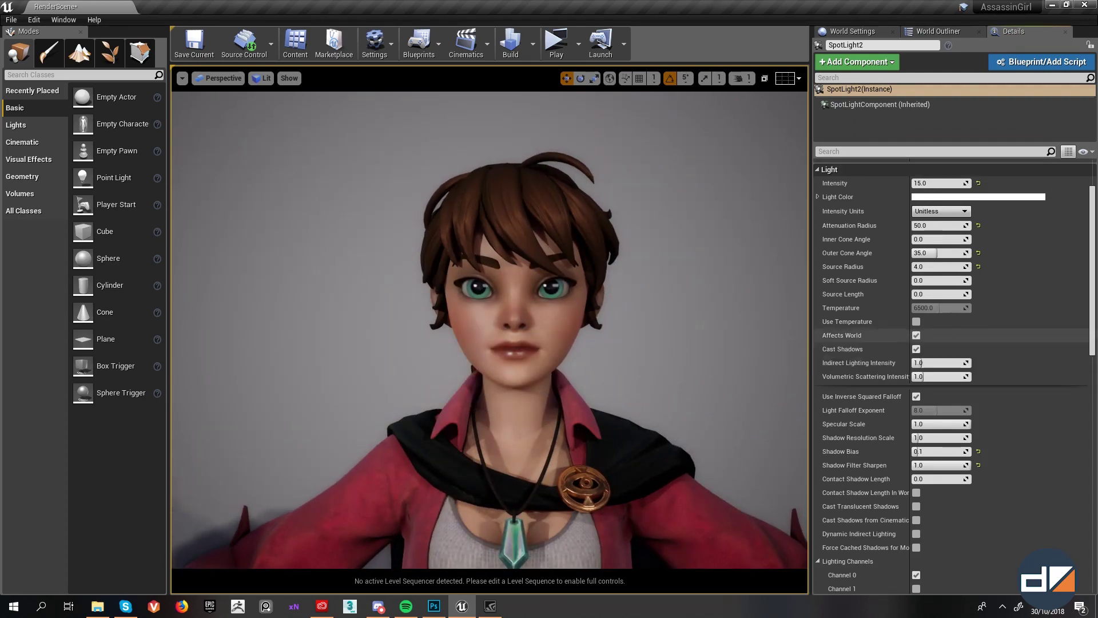
pyautogui.scroll(3, 490, 330)
pyautogui.scroll(-1, 475, 251)
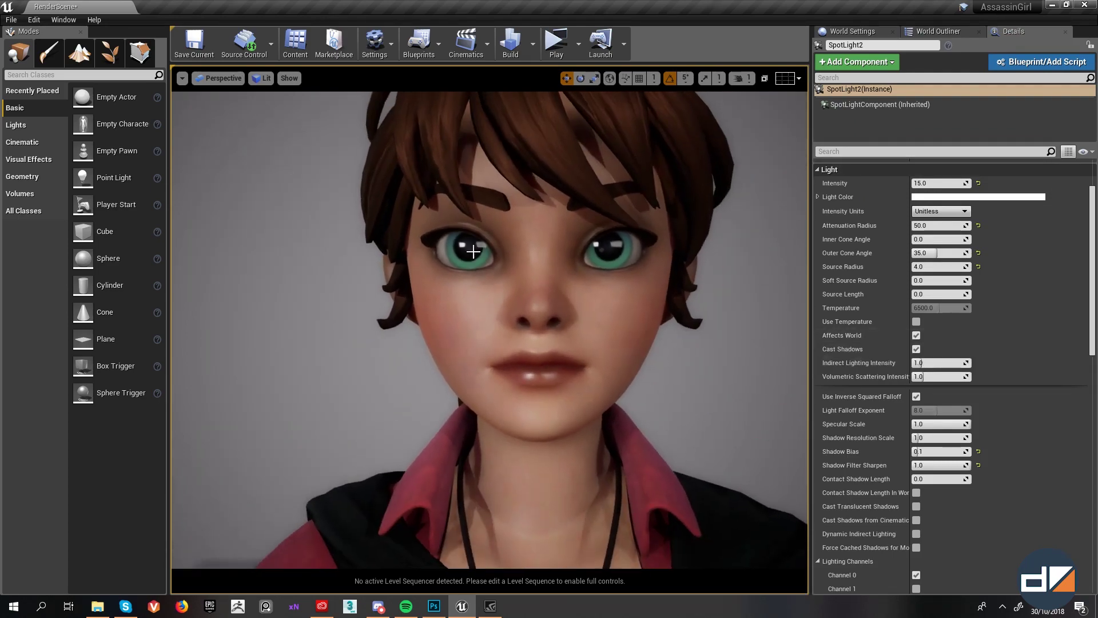
pyautogui.click(918, 339)
# Step: Examine SpotLight2's cone on the character from the side, and view the lit character with the light icons hidden
pyautogui.scroll(-8, 583, 265)
pyautogui.press('g')
pyautogui.keyDown('alt'); pyautogui.moveTo(583, 262); pyautogui.dragTo(463, 269); pyautogui.keyUp('alt')
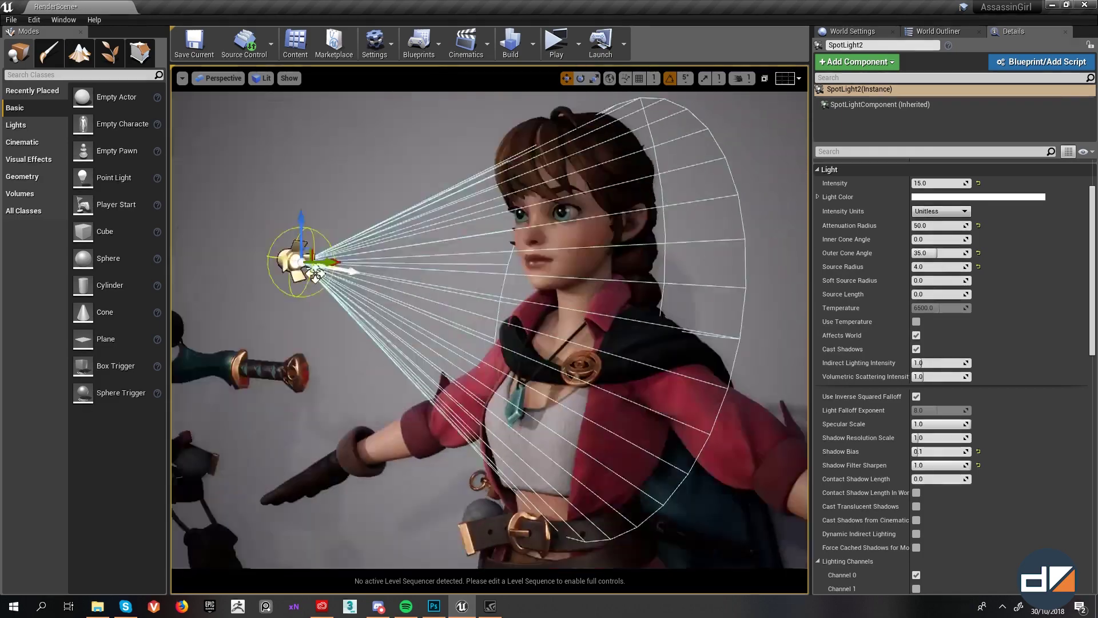
pyautogui.moveTo(565, 167)
pyautogui.mouseDown(button='right')
pyautogui.moveTo(423, 168)
pyautogui.moveTo(565, 167)
pyautogui.mouseUp(button='right')
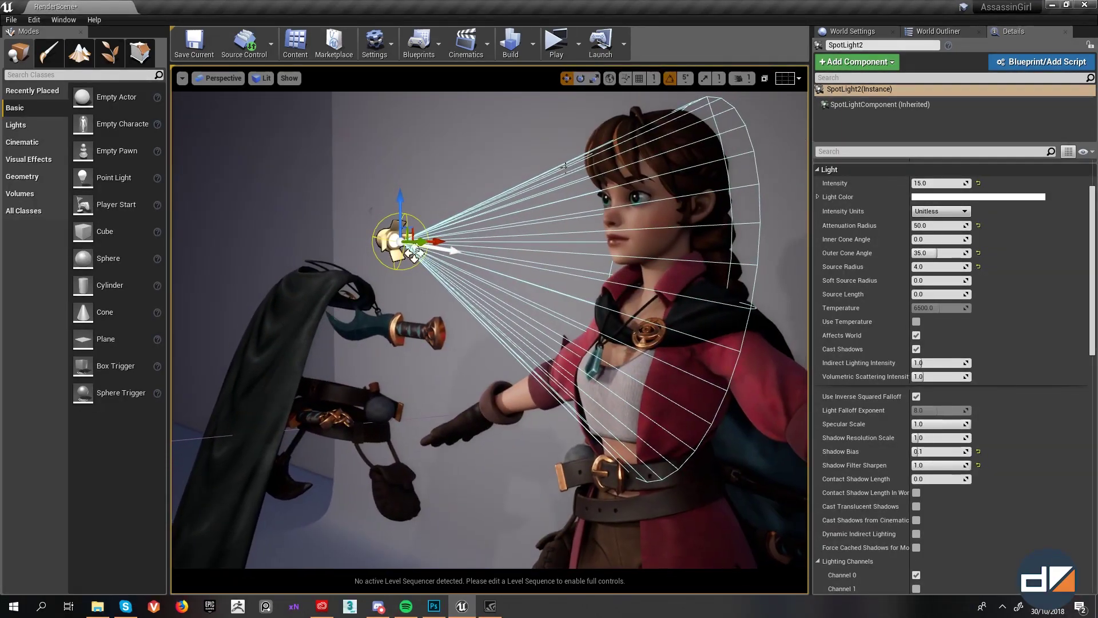
pyautogui.moveTo(616, 216); pyautogui.dragTo(369, 256, button='right')
pyautogui.moveTo(435, 221); pyautogui.dragTo(363, 250, button='right')
pyautogui.moveTo(451, 227)
pyautogui.mouseDown(button='right')
pyautogui.moveTo(486, 257)
pyautogui.moveTo(452, 249)
pyautogui.moveTo(520, 263)
pyautogui.moveTo(450, 227)
pyautogui.mouseUp(button='right')
pyautogui.press('g')
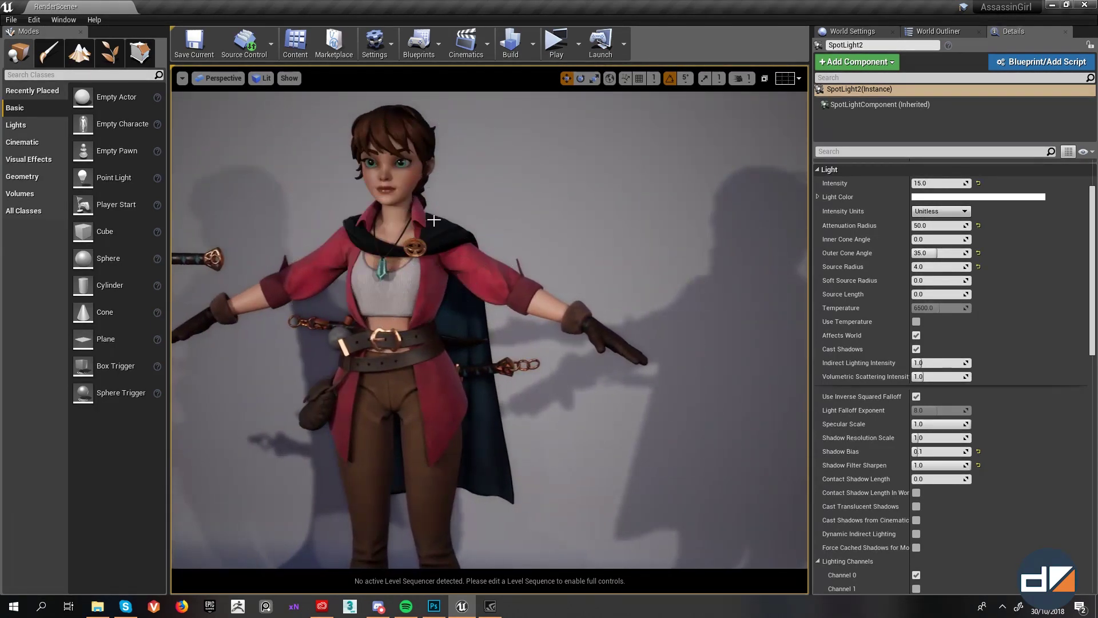
pyautogui.press('g')
# Step: Try moving SpotLight2 near the character's face and undo the move
pyautogui.moveTo(395, 146); pyautogui.dragTo(395, 114, button='right')
pyautogui.moveTo(427, 213); pyautogui.dragTo(426, 212, button='right')
pyautogui.press('w')
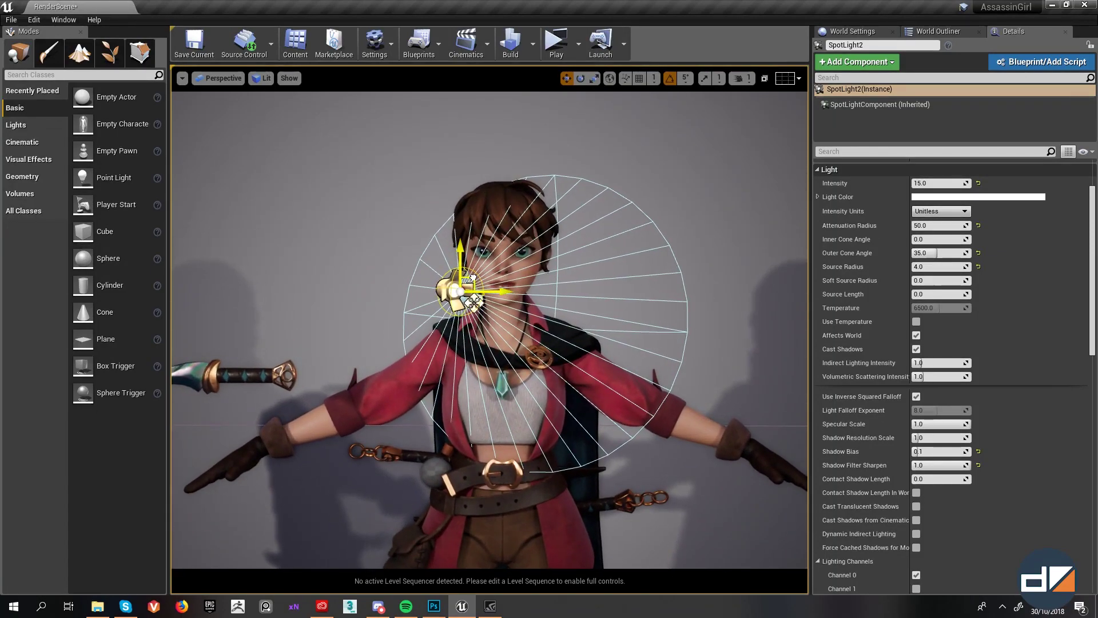
pyautogui.moveTo(448, 232); pyautogui.dragTo(537, 268)
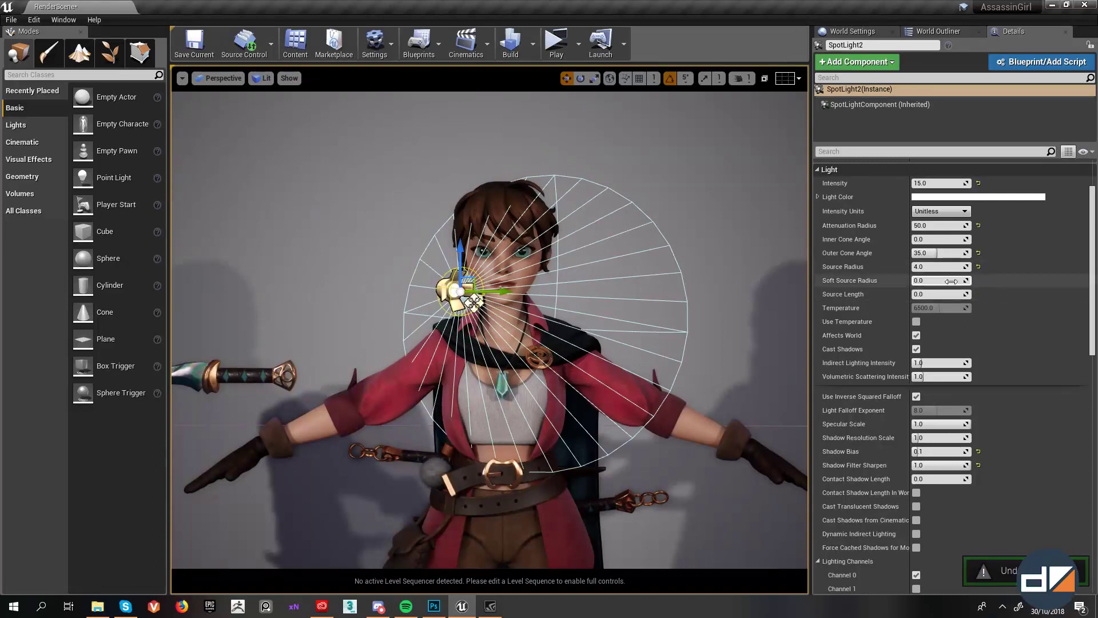
# Step: Try a larger Soft Source Radius on SpotLight2 with the icons hidden, and undo the change
pyautogui.press('g')
pyautogui.press('1')
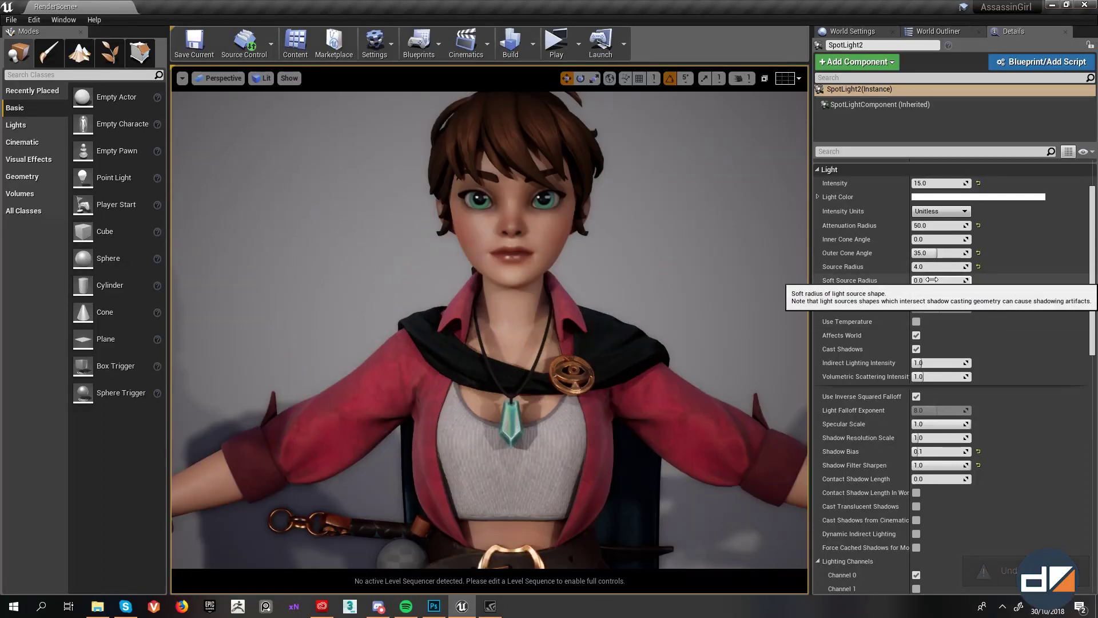
pyautogui.moveTo(935, 280); pyautogui.dragTo(939, 281)
pyautogui.hotkey('ctrl', 'z')
pyautogui.hotkey('ctrl', 'z')
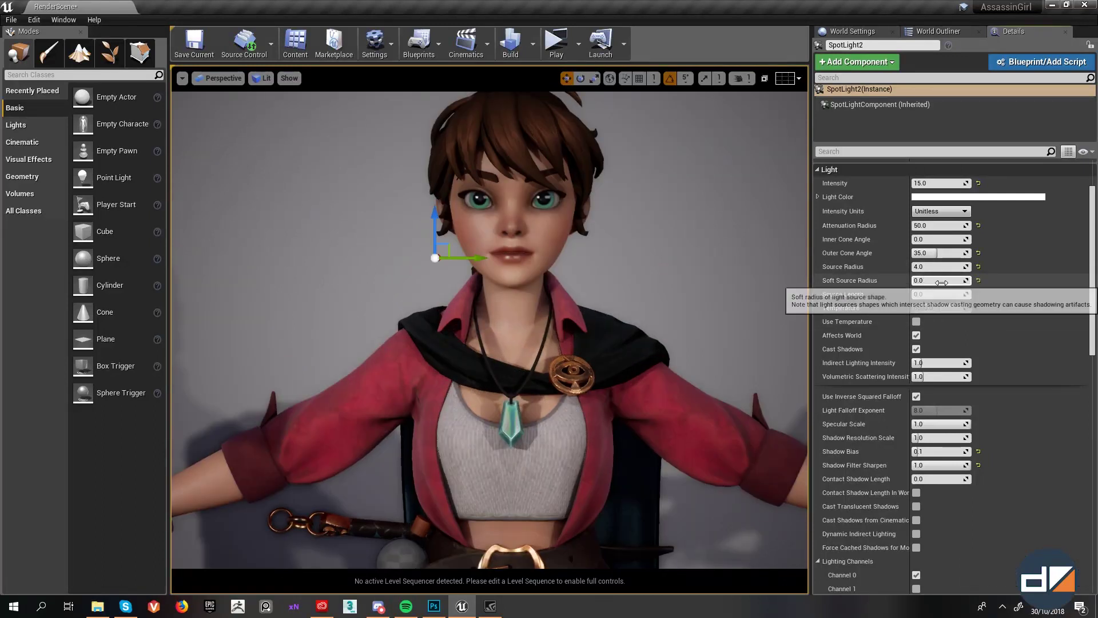
# Step: Reduce SpotLight2's Source Radius to about 1.5 and examine the reflections in the eyes up close
pyautogui.moveTo(938, 266)
pyautogui.mouseDown()
pyautogui.moveTo(949, 267)
pyautogui.moveTo(919, 266)
pyautogui.moveTo(940, 267)
pyautogui.mouseUp()
pyautogui.press('w')
pyautogui.moveTo(658, 320); pyautogui.dragTo(635, 289, button='right')
pyautogui.moveTo(516, 234); pyautogui.dragTo(516, 235, button='right')
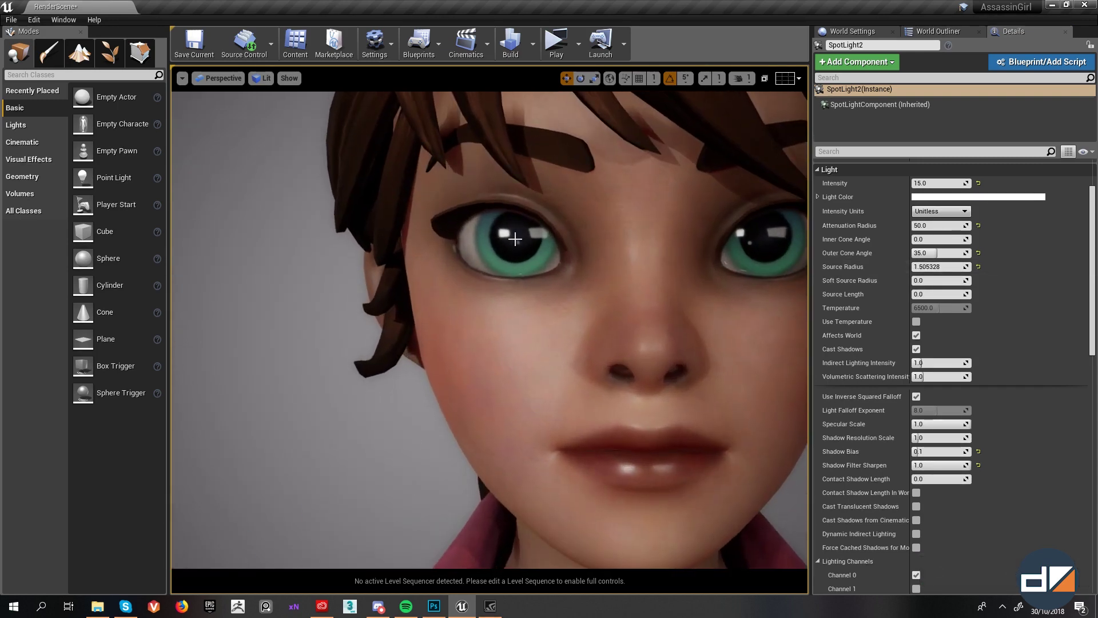
# Step: Try a Source Radius of about 7.5 and a different Intensity on SpotLight2, and undo all the intensity and radius changes
pyautogui.moveTo(938, 266); pyautogui.dragTo(961, 266)
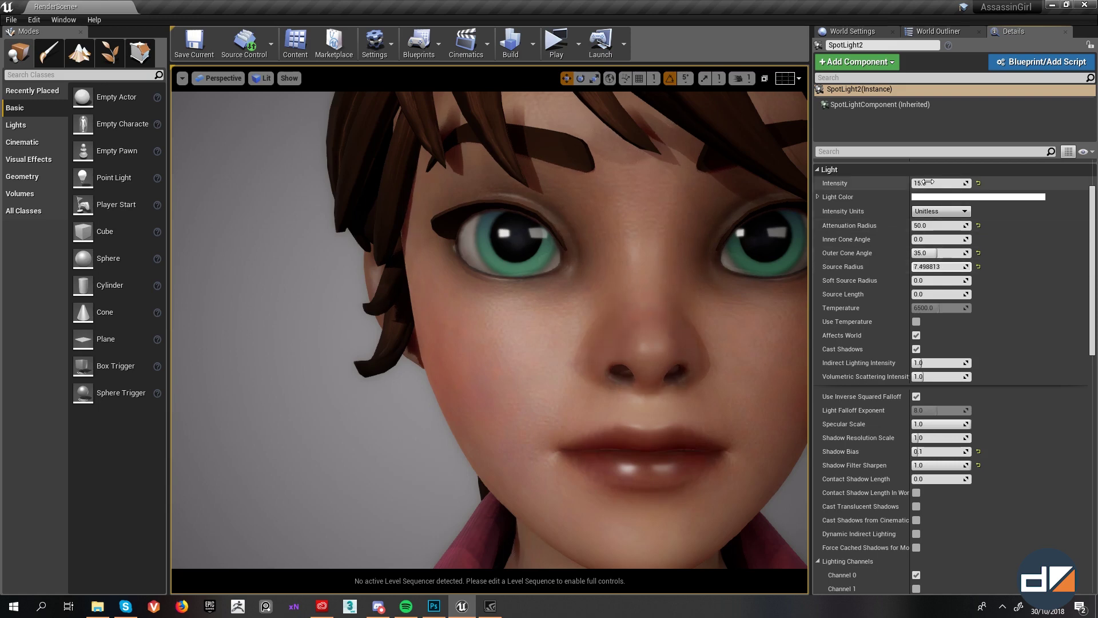
pyautogui.moveTo(938, 183); pyautogui.dragTo(915, 183)
pyautogui.hotkey('ctrl', 'z')
pyautogui.hotkey('ctrl', 'z')
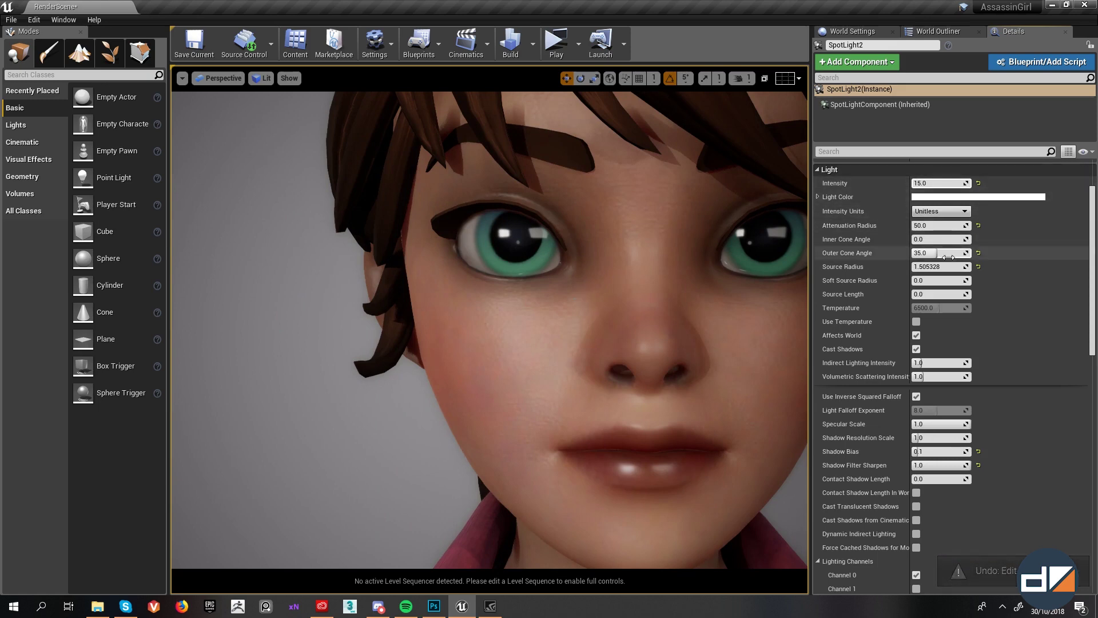
pyautogui.hotkey('ctrl', 'z')
# Step: Examine the whole render scene from the front, selecting the metal sphere and the backdrop plane in turn
pyautogui.scroll(-3, 513, 311)
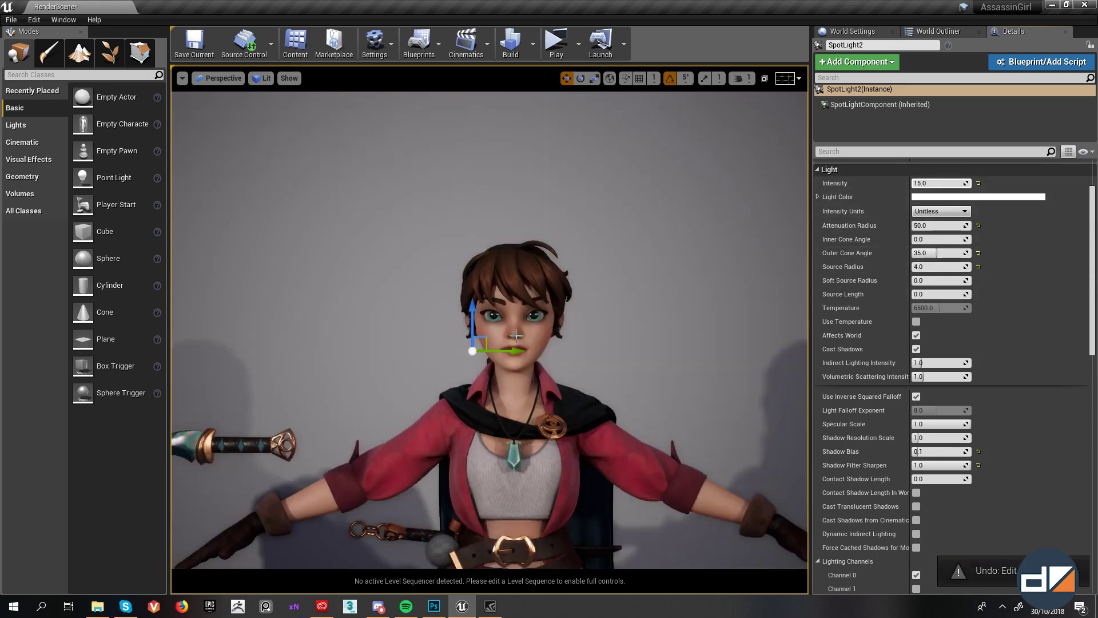
pyautogui.scroll(1, 514, 350)
pyautogui.scroll(-1, 514, 354)
pyautogui.moveTo(581, 410); pyautogui.dragTo(583, 458, button='right')
pyautogui.moveTo(627, 305); pyautogui.dragTo(627, 305, button='right')
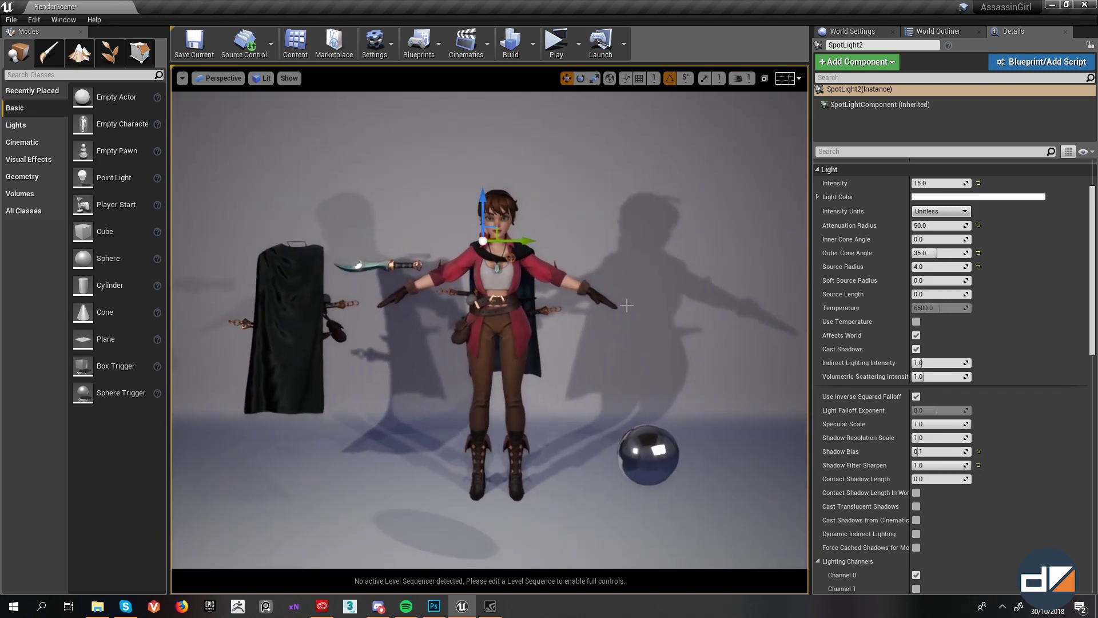
pyautogui.click(639, 481)
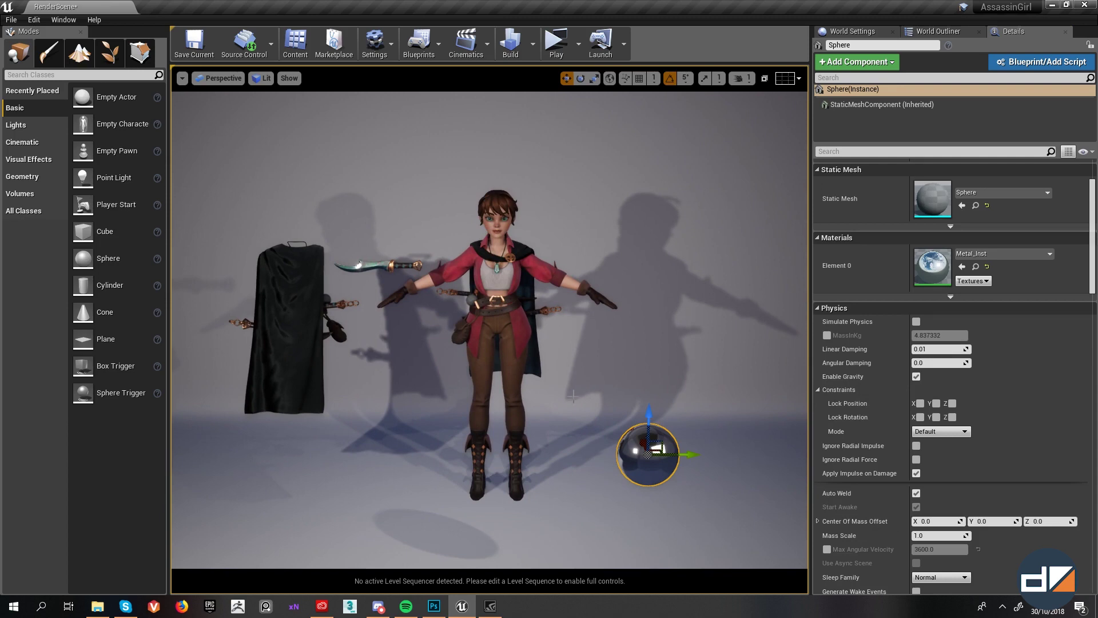
pyautogui.click(661, 366)
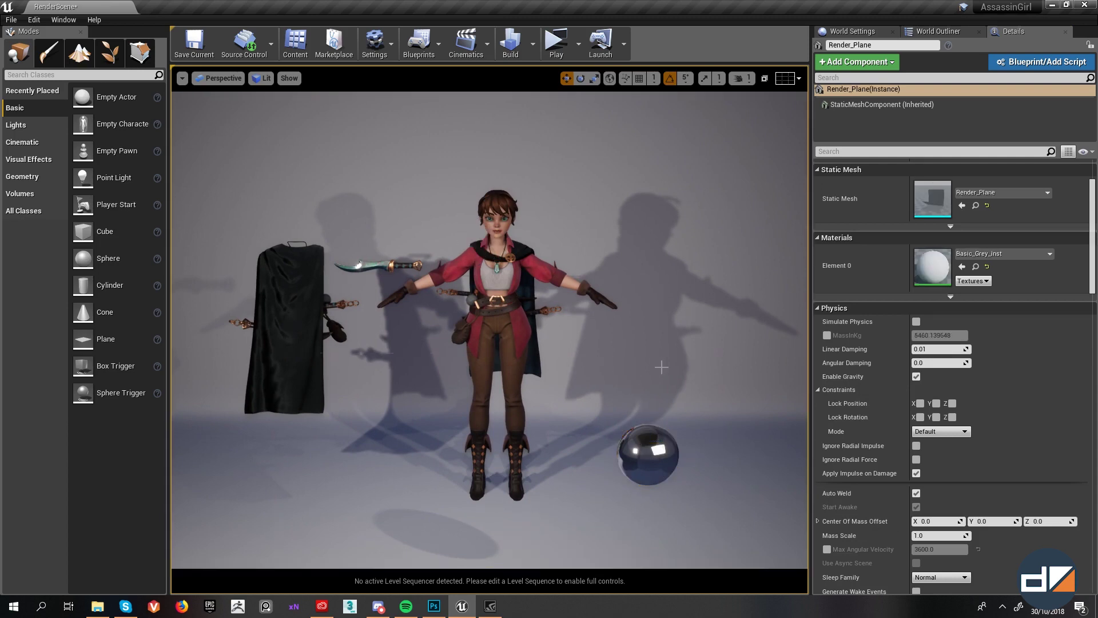
pyautogui.moveTo(658, 366); pyautogui.dragTo(648, 402, button='right')
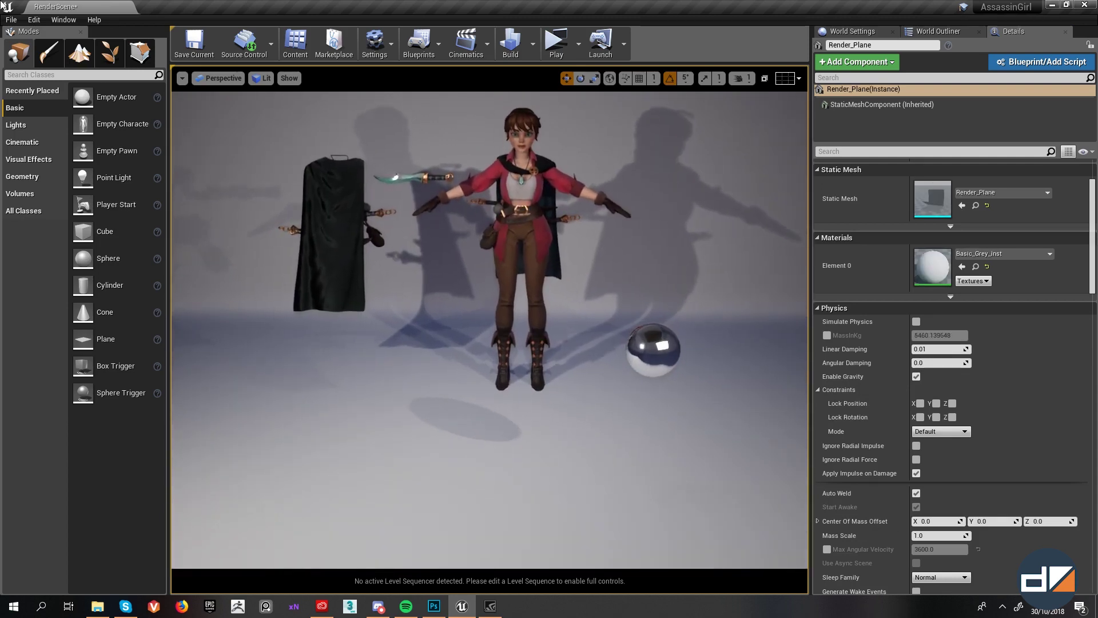
# Step: Open the Teaser level from the Levels folder without saving the pending content
pyautogui.click(5, 21)
pyautogui.click(35, 52)
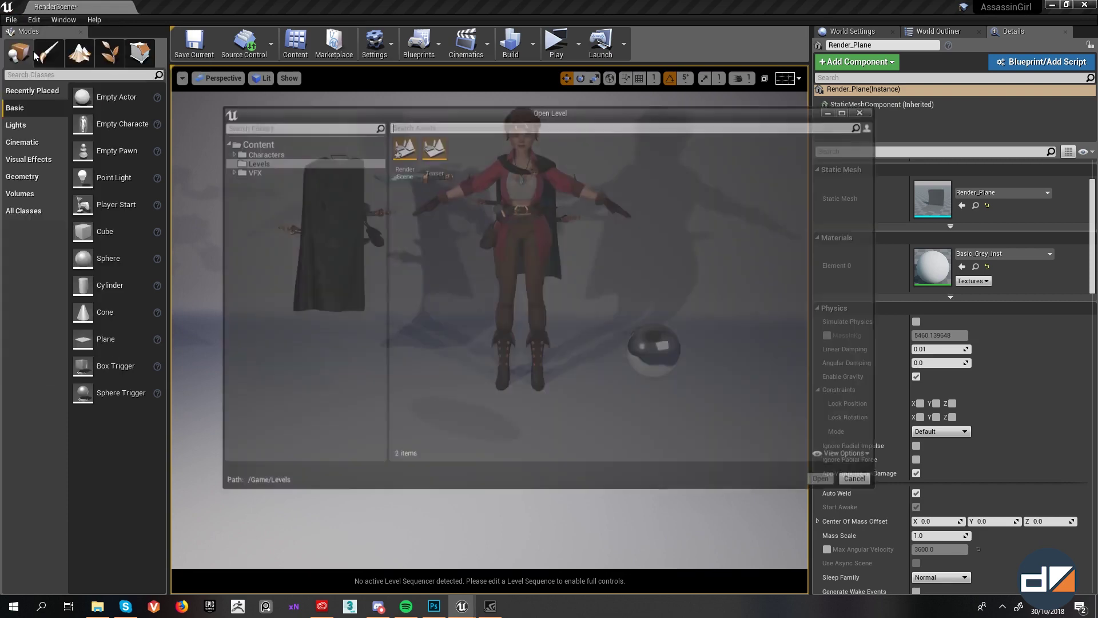
pyautogui.click(432, 150)
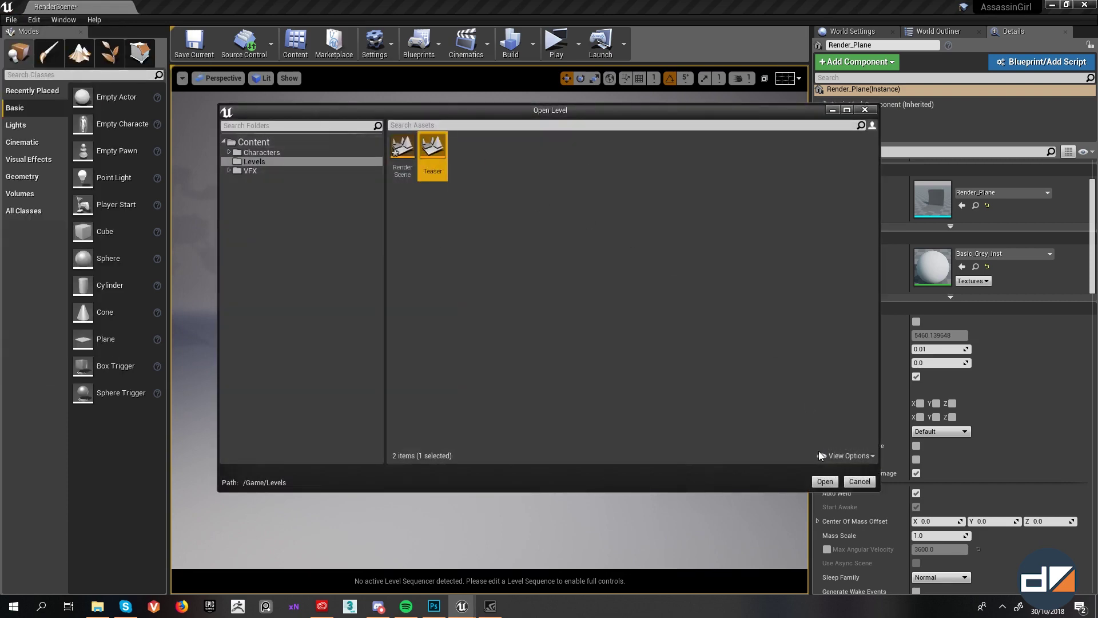
pyautogui.click(824, 481)
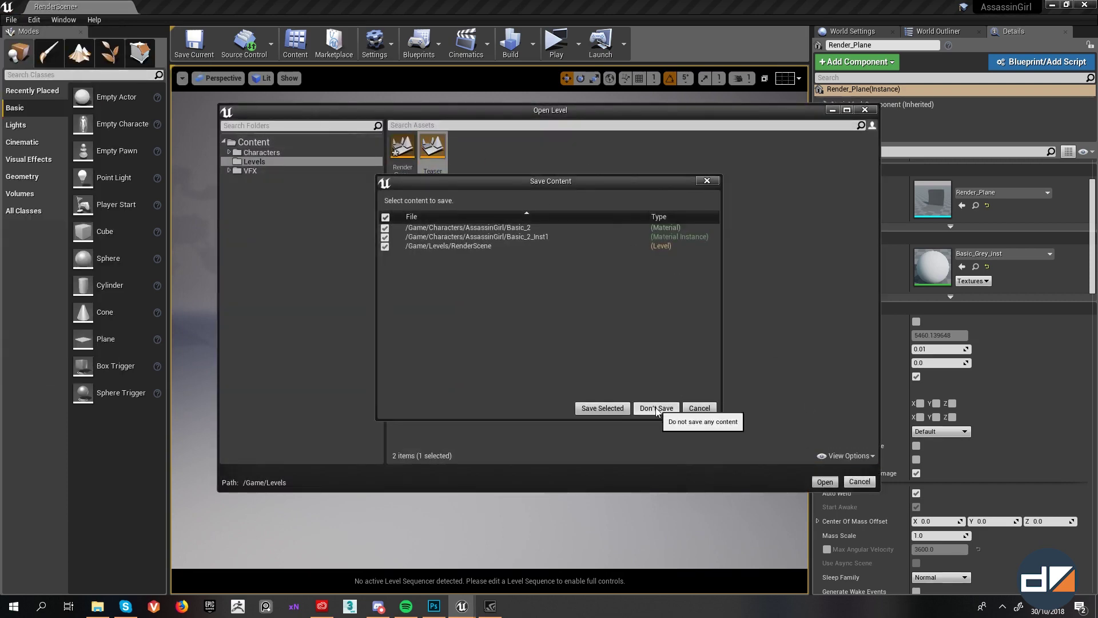
pyautogui.click(657, 409)
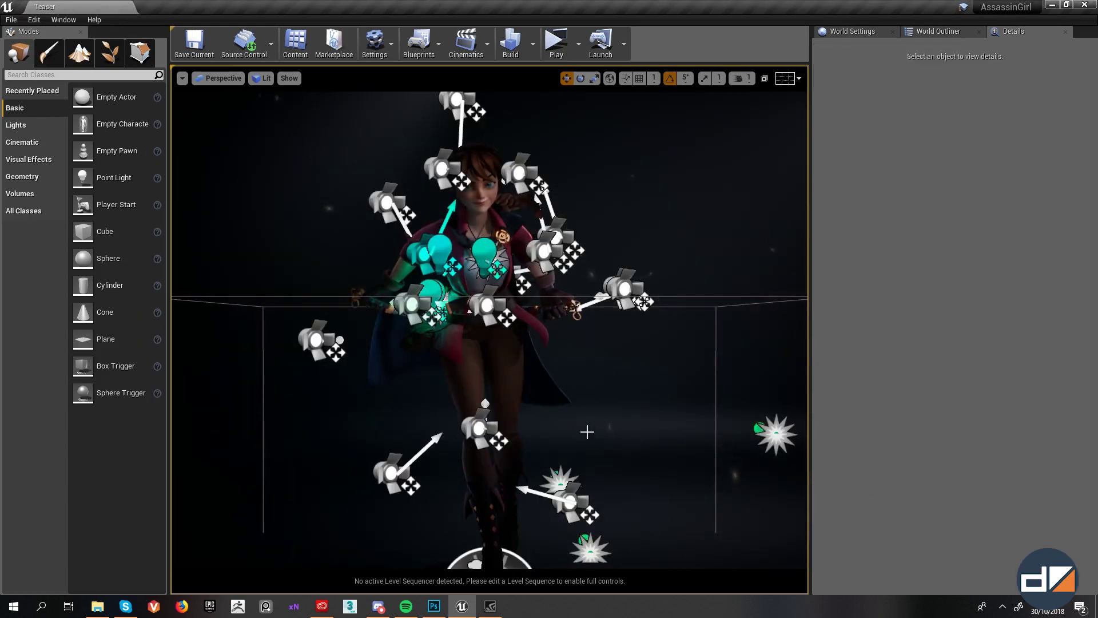
# Step: View the Teaser character full screen with the icons hidden, and restore the normal view with light icons
pyautogui.press('g')
pyautogui.press('F11')
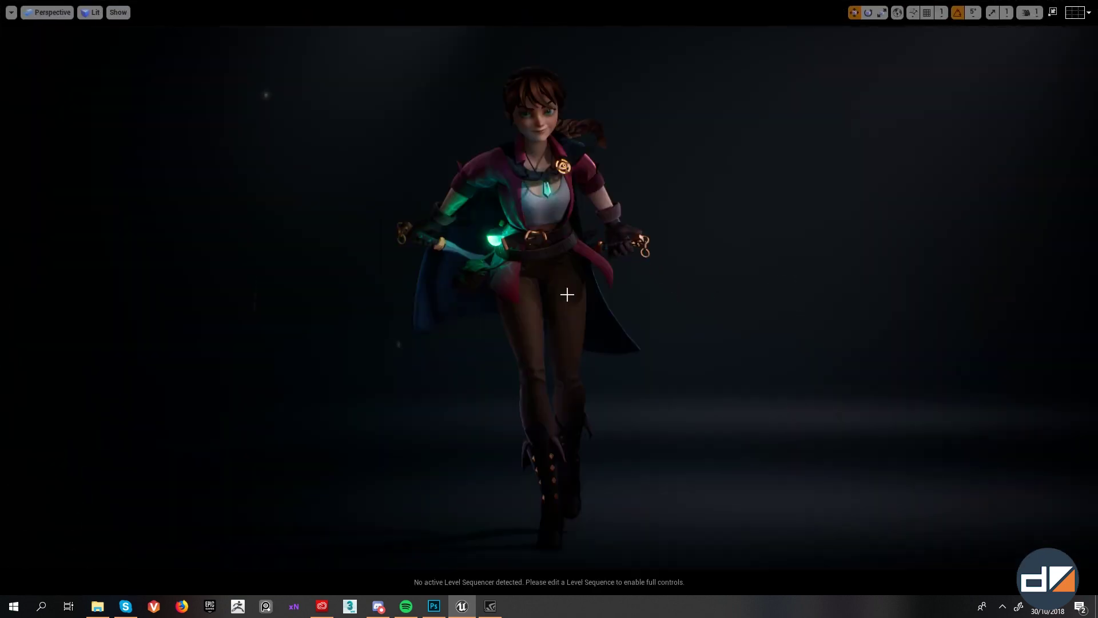
pyautogui.press('F11')
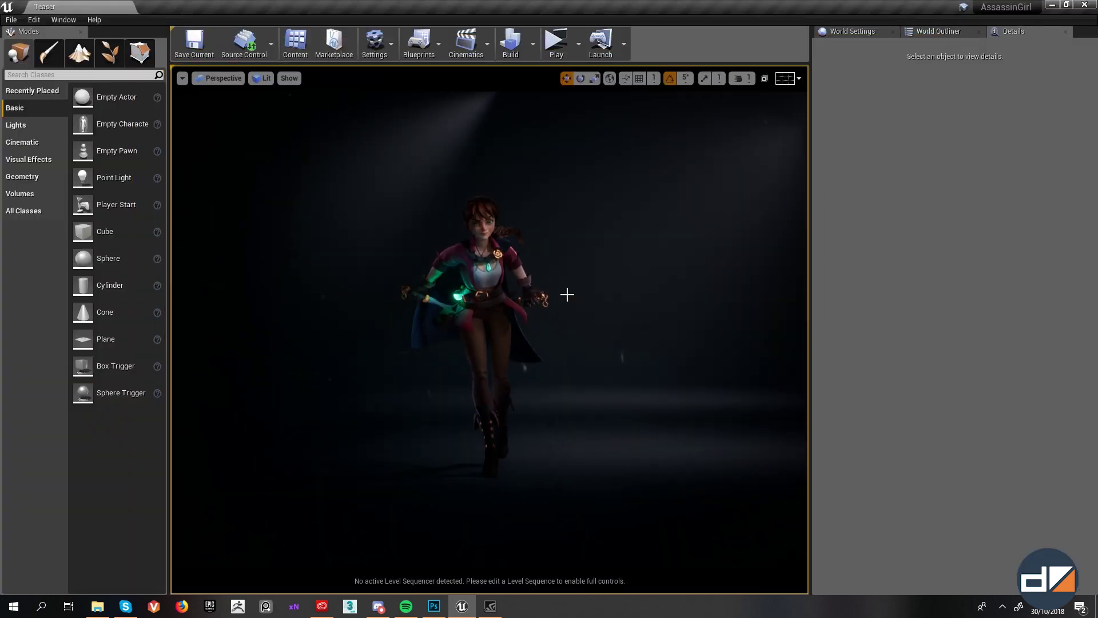
pyautogui.press('g')
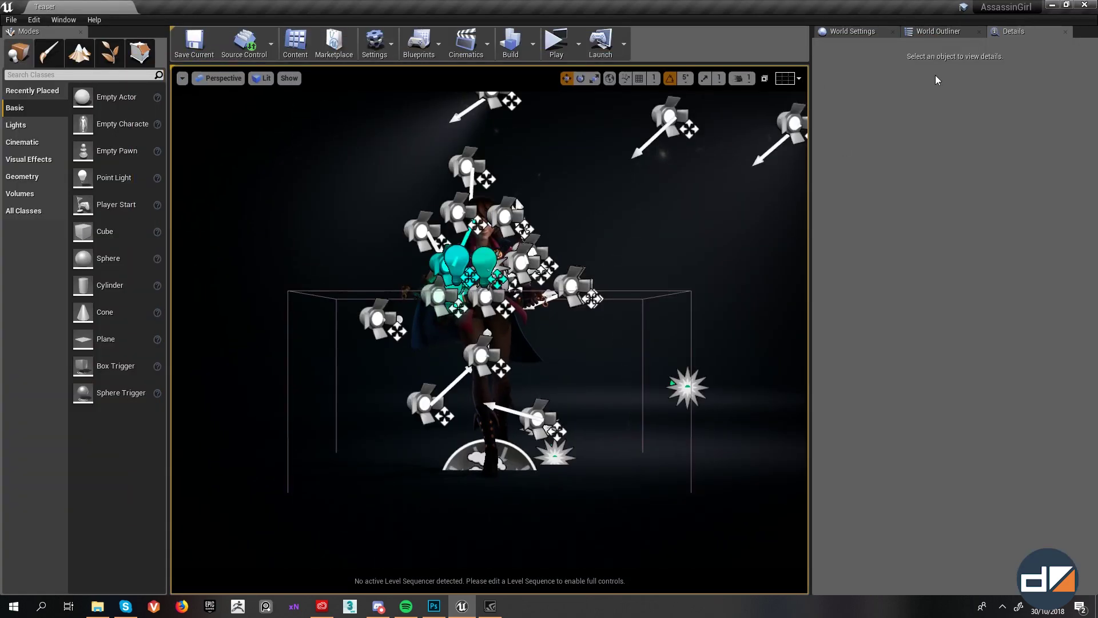
# Step: List the Teaser level's actors, select Rim_Lights7 to inspect its cone, and hide the scene icons
pyautogui.click(933, 34)
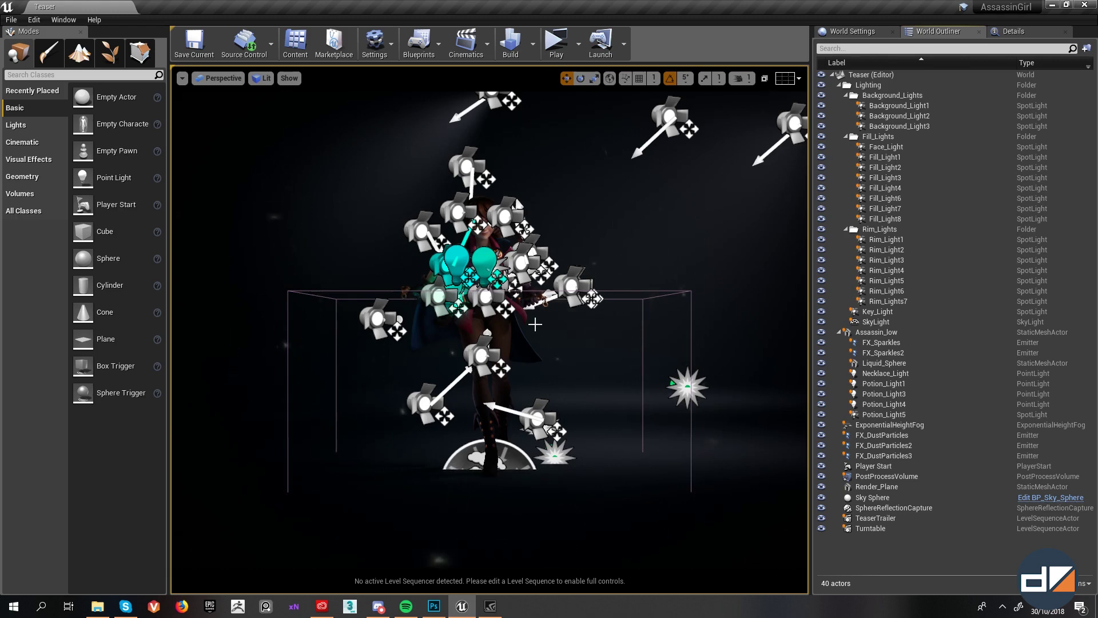
pyautogui.scroll(3, 535, 324)
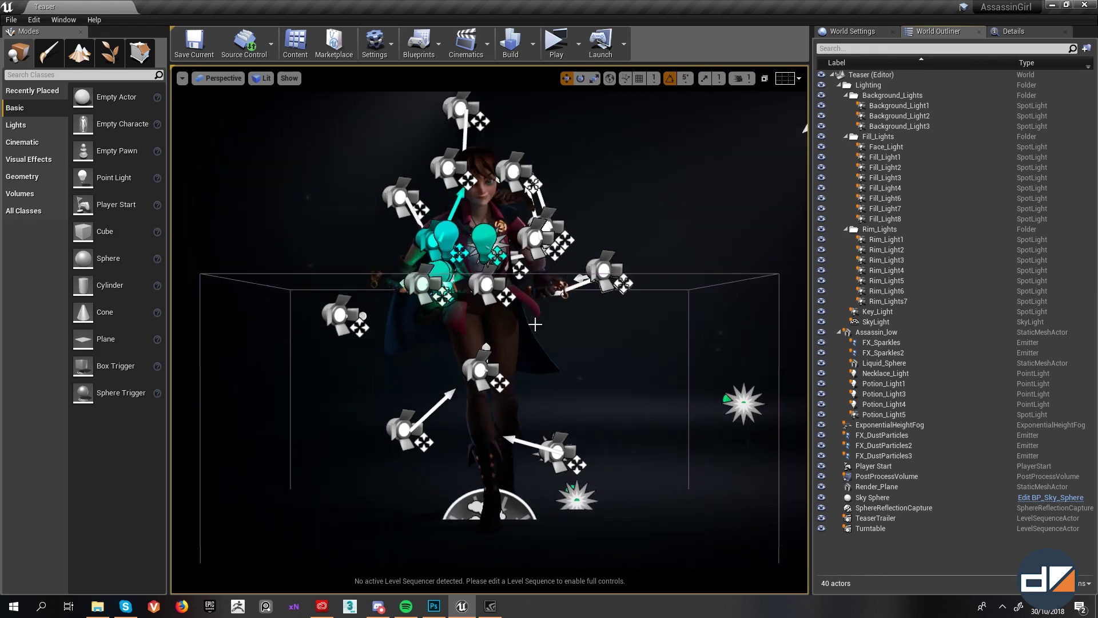
pyautogui.scroll(2, 535, 324)
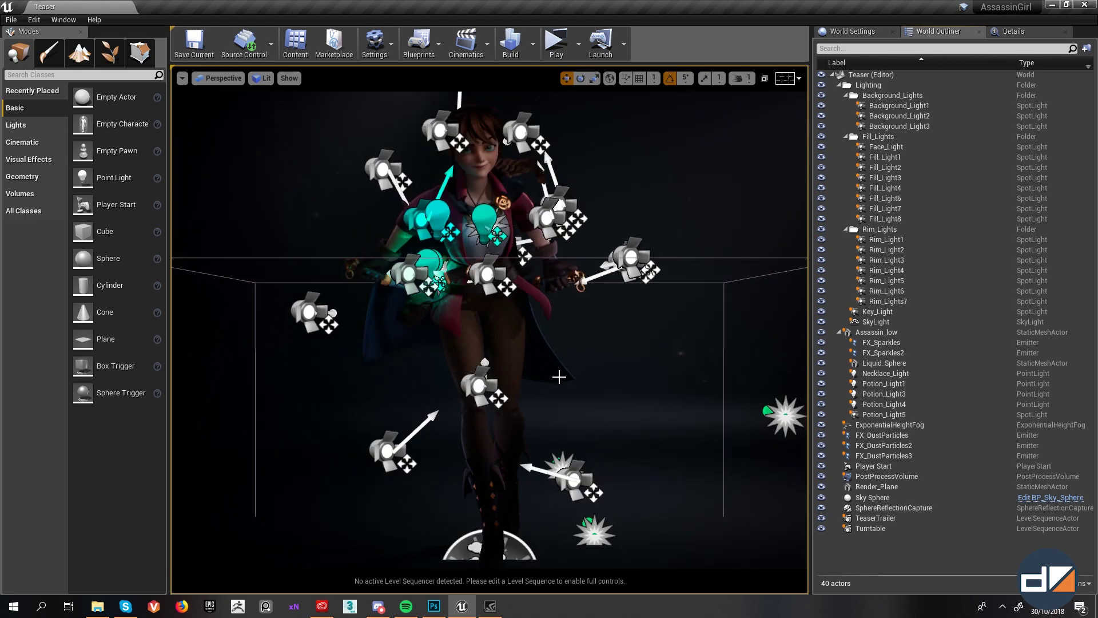
pyautogui.click(888, 301)
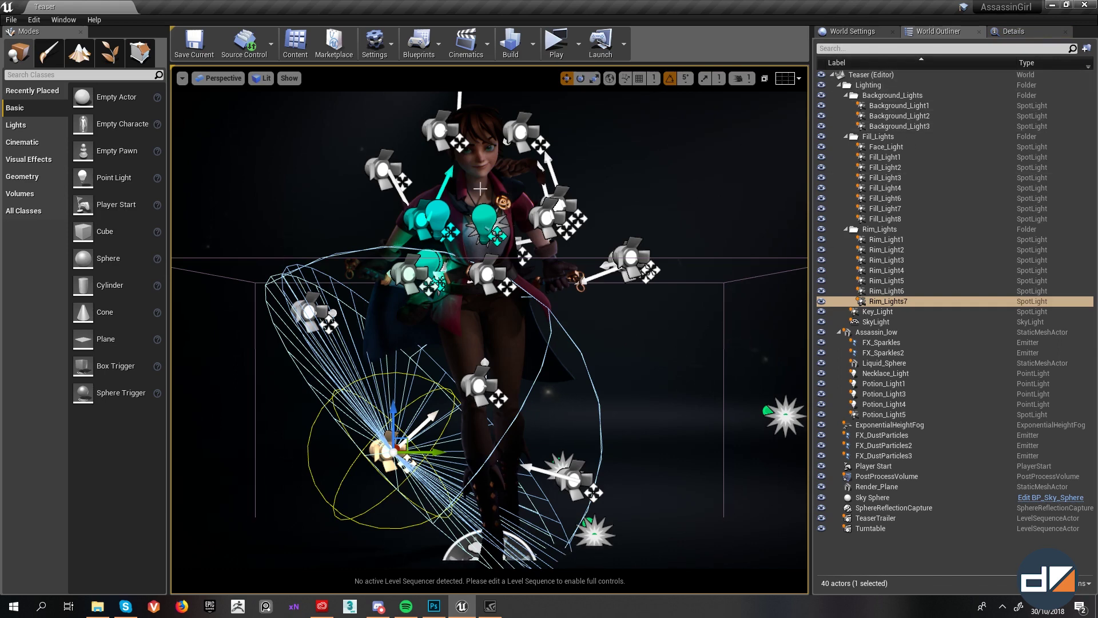
pyautogui.press('g')
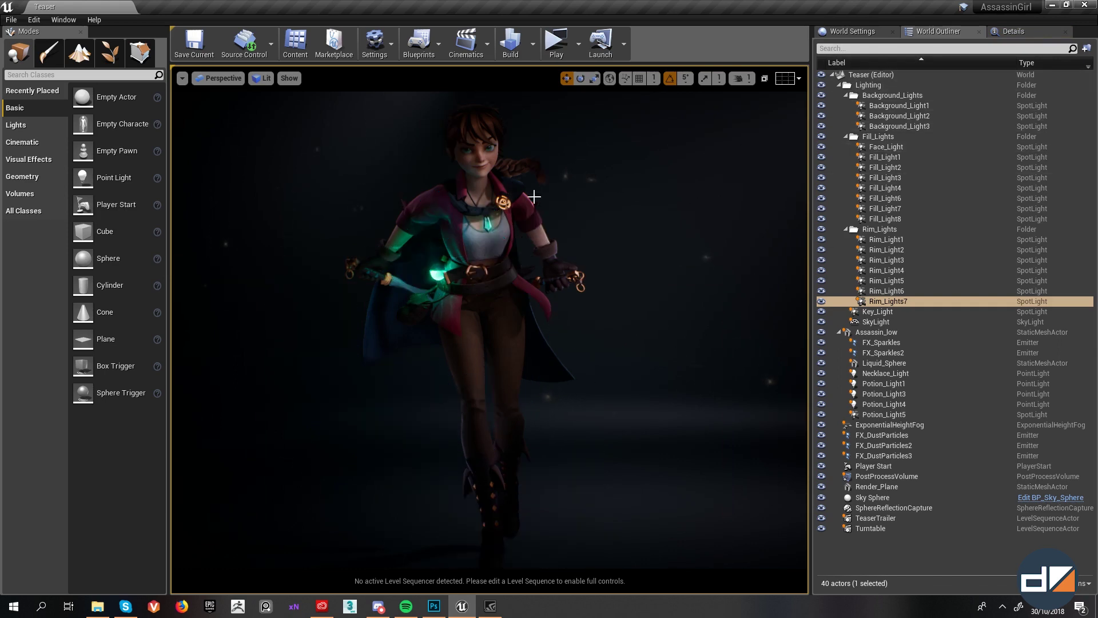
# Step: Collapse and hide the Lighting folder, and toggle Assassin_low's visibility off and on
pyautogui.click(838, 86)
pyautogui.click(821, 86)
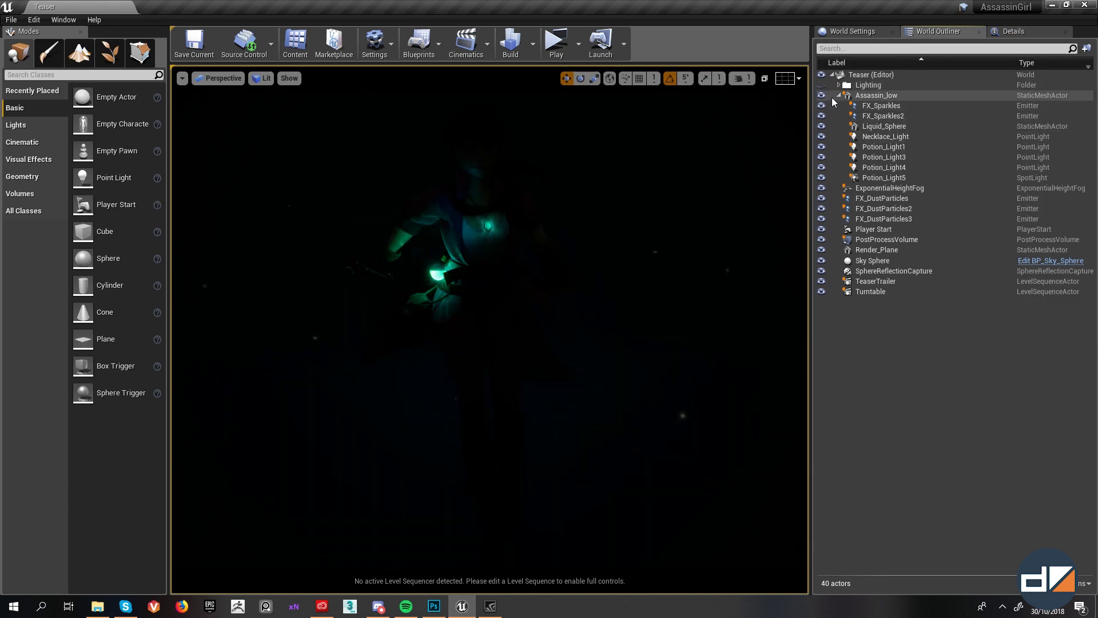
pyautogui.click(822, 96)
pyautogui.click(822, 95)
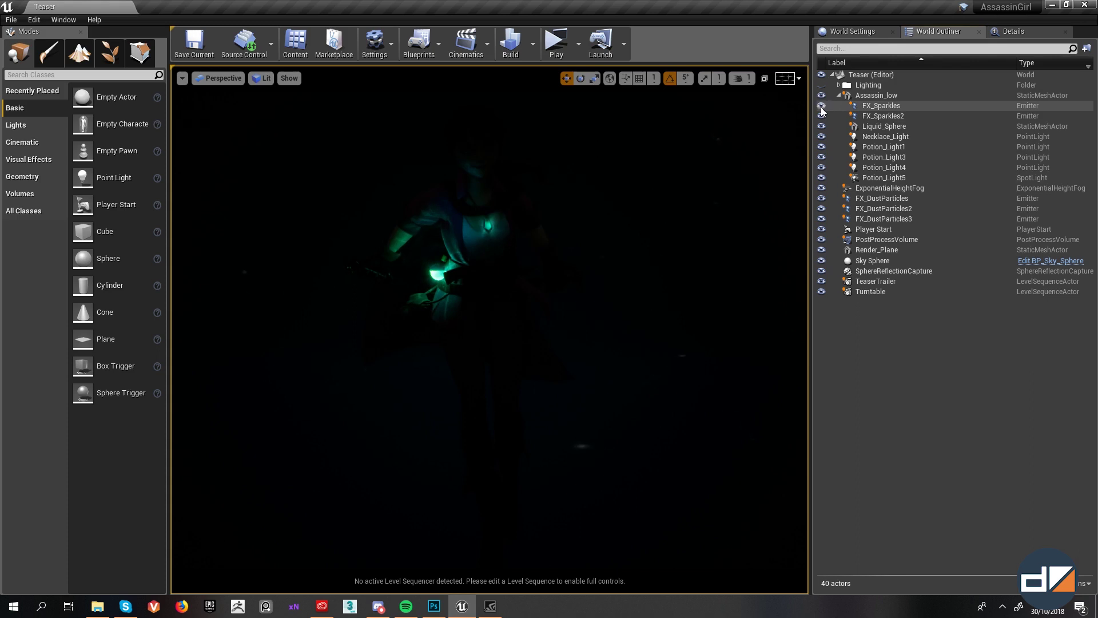
# Step: Hide FX_Sparkles, FX_Sparkles2 and Liquid_Sphere and examine the potion and necklace glow up close
pyautogui.click(822, 108)
pyautogui.click(821, 117)
pyautogui.click(821, 128)
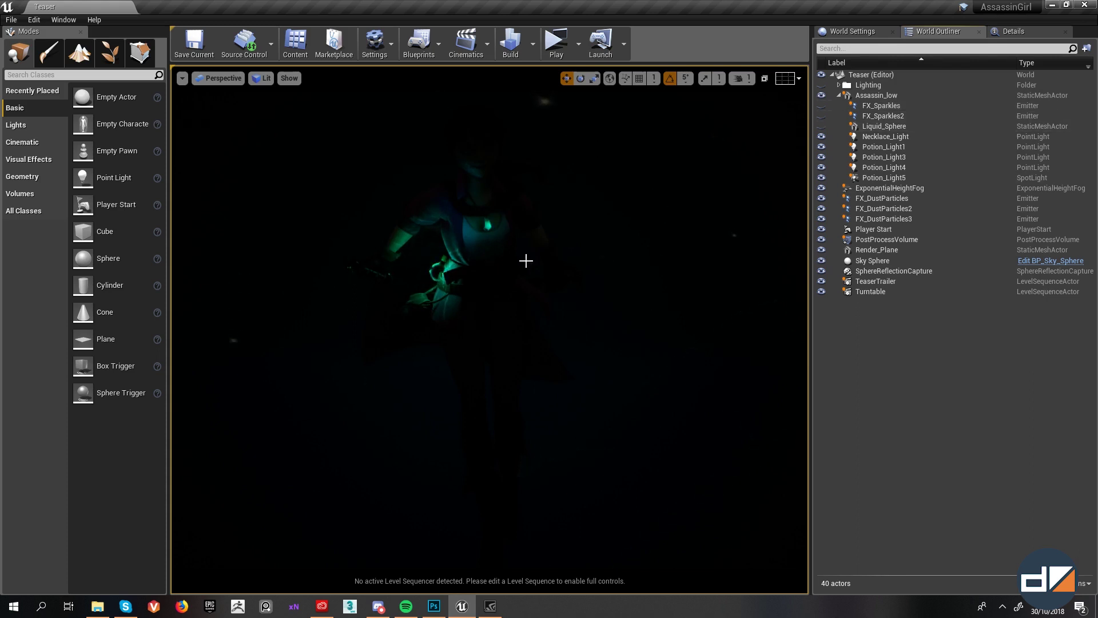
pyautogui.scroll(6, 526, 261)
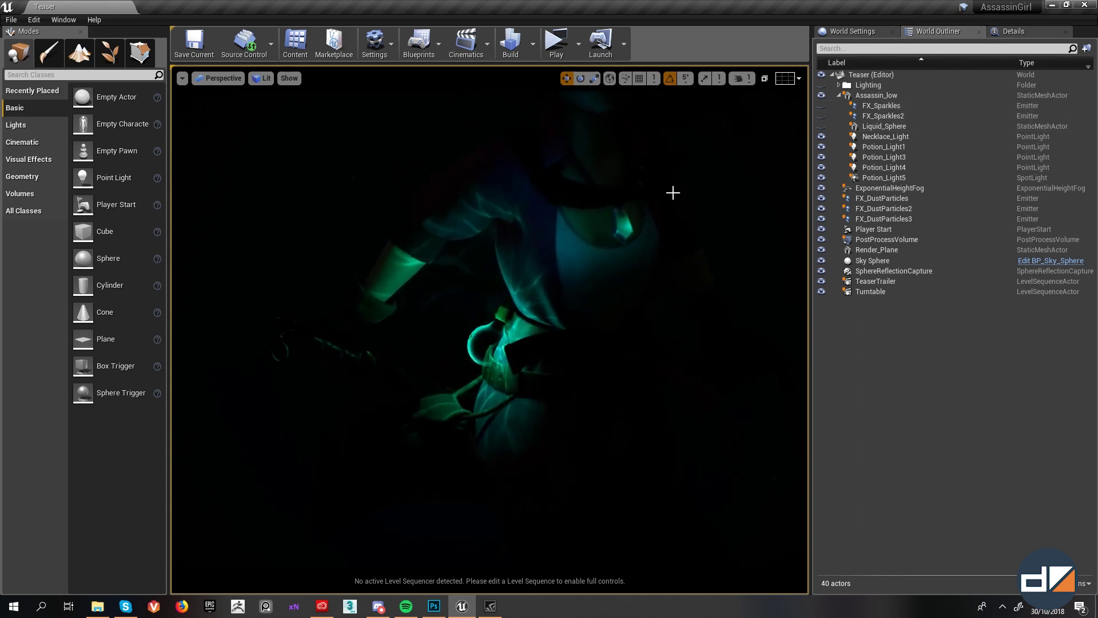
# Step: Hide Necklace_Light and Potion_Light1, Potion_Light3, Potion_Light4 and Potion_Light5 one after another to compare their contribution
pyautogui.click(822, 138)
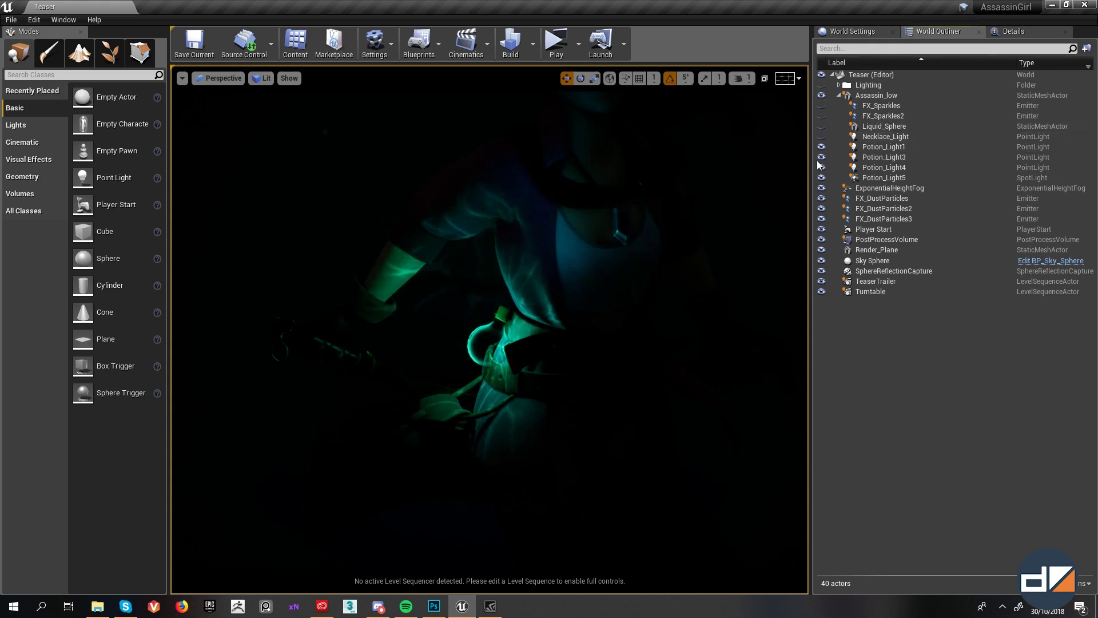
pyautogui.click(822, 147)
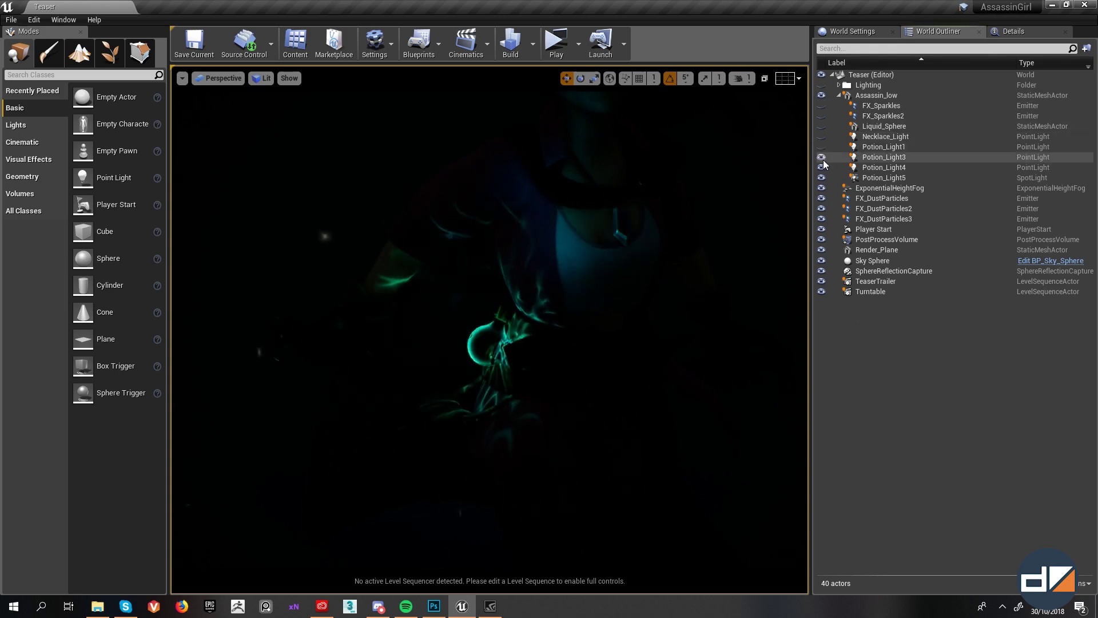
pyautogui.click(822, 160)
pyautogui.click(823, 160)
pyautogui.click(823, 160)
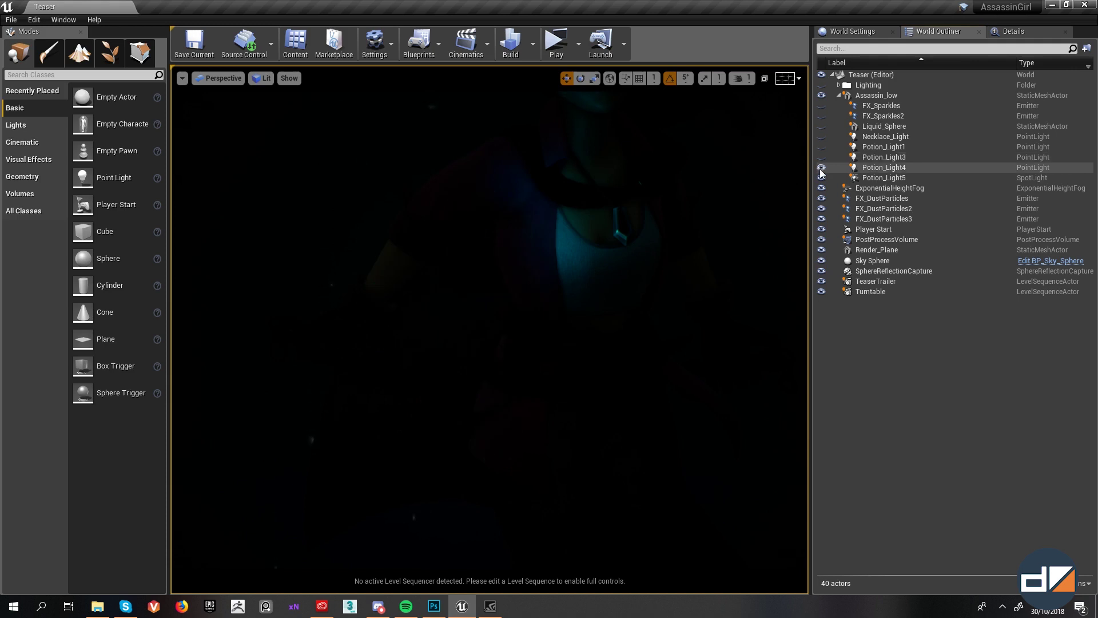
pyautogui.click(821, 168)
pyautogui.click(821, 178)
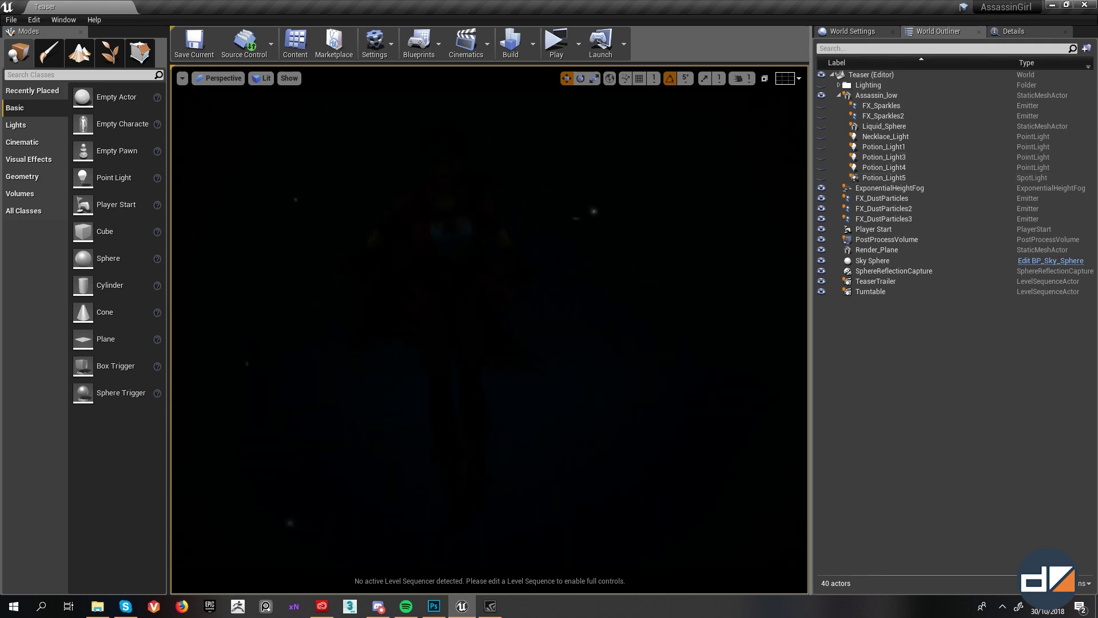
# Step: Toggle Assassin_low's visibility off and on, then expand the Lighting folder and point out its Background_Lights, Fill_Lights and Rim_Lights subfolders
pyautogui.click(823, 96)
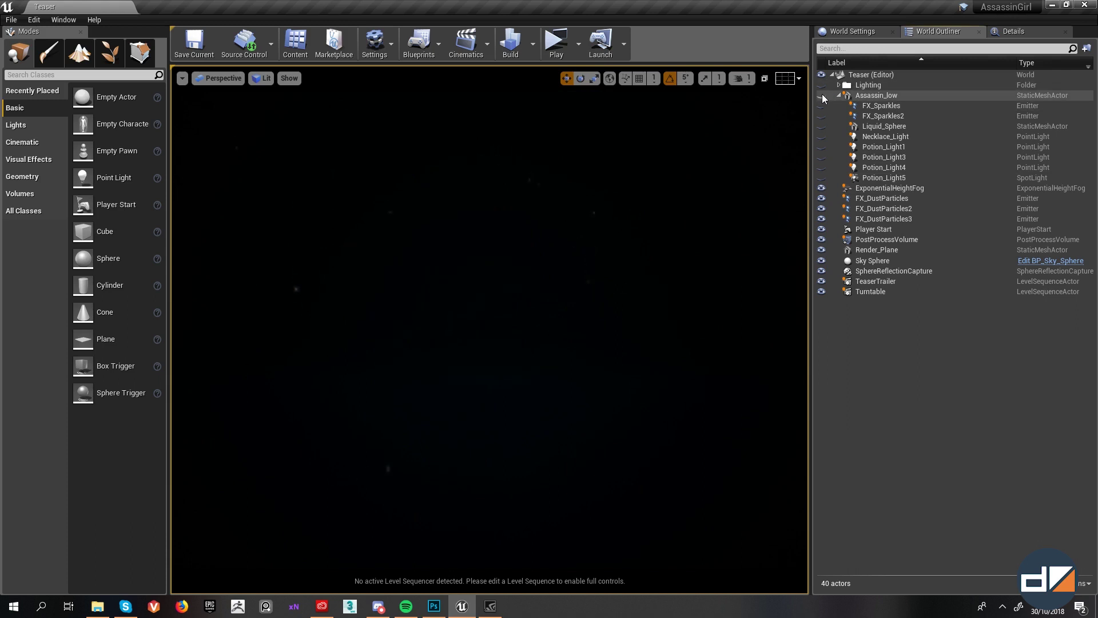
pyautogui.click(822, 96)
pyautogui.click(838, 86)
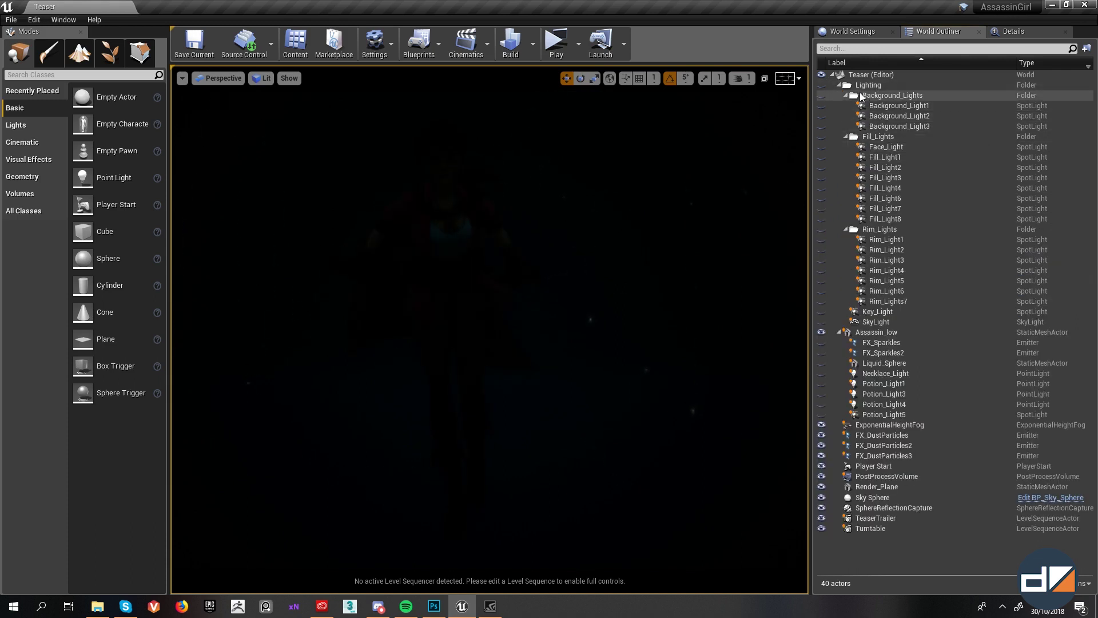
pyautogui.click(868, 88)
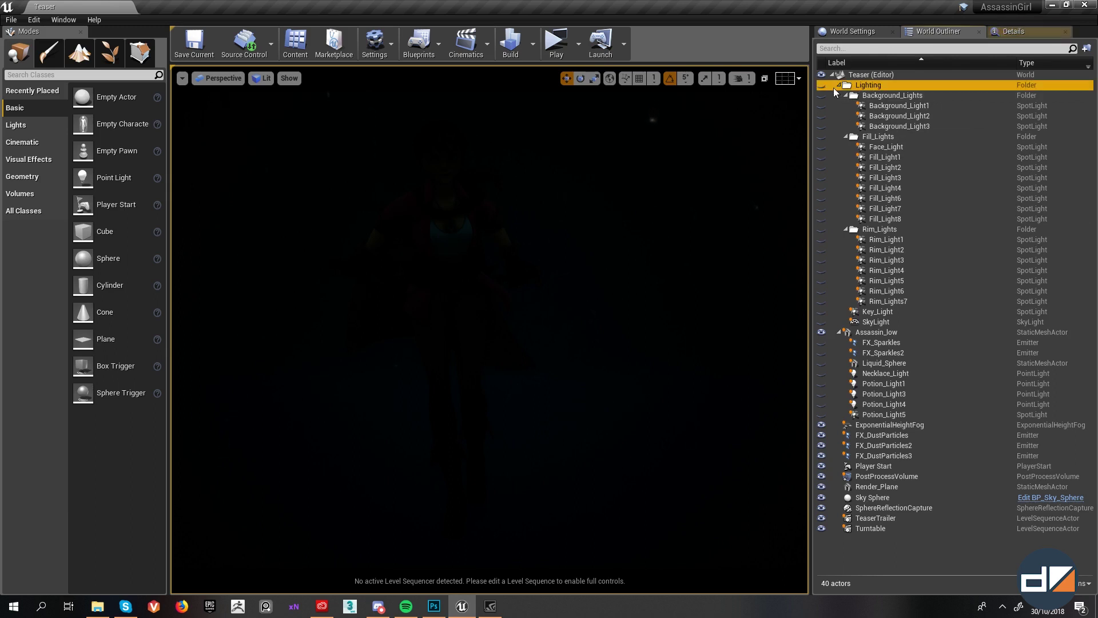
pyautogui.click(868, 96)
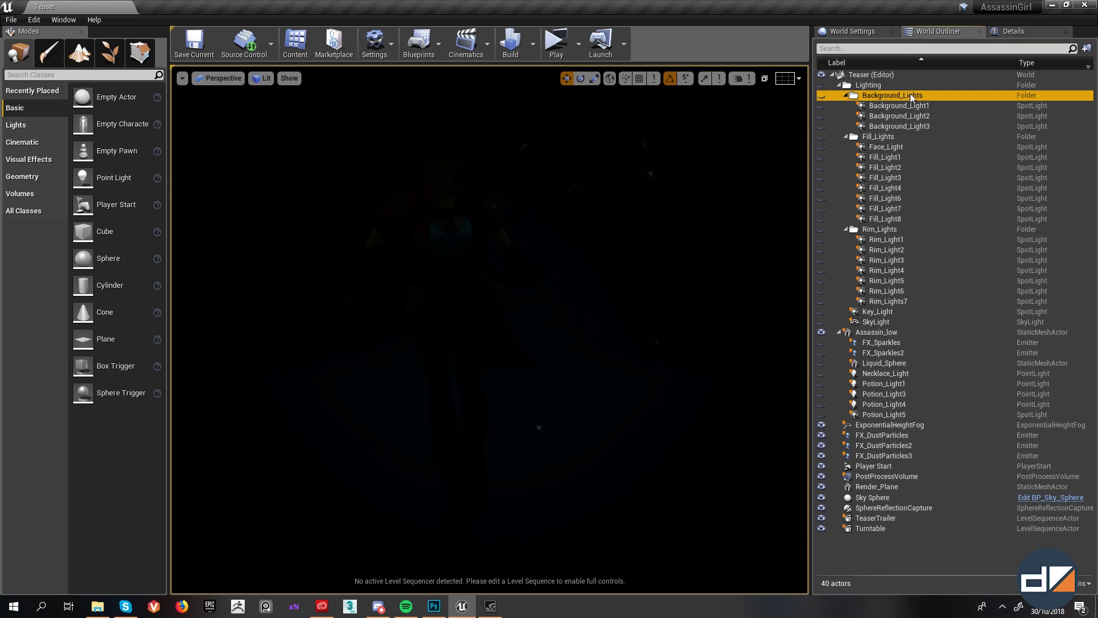
pyautogui.click(877, 137)
pyautogui.click(870, 231)
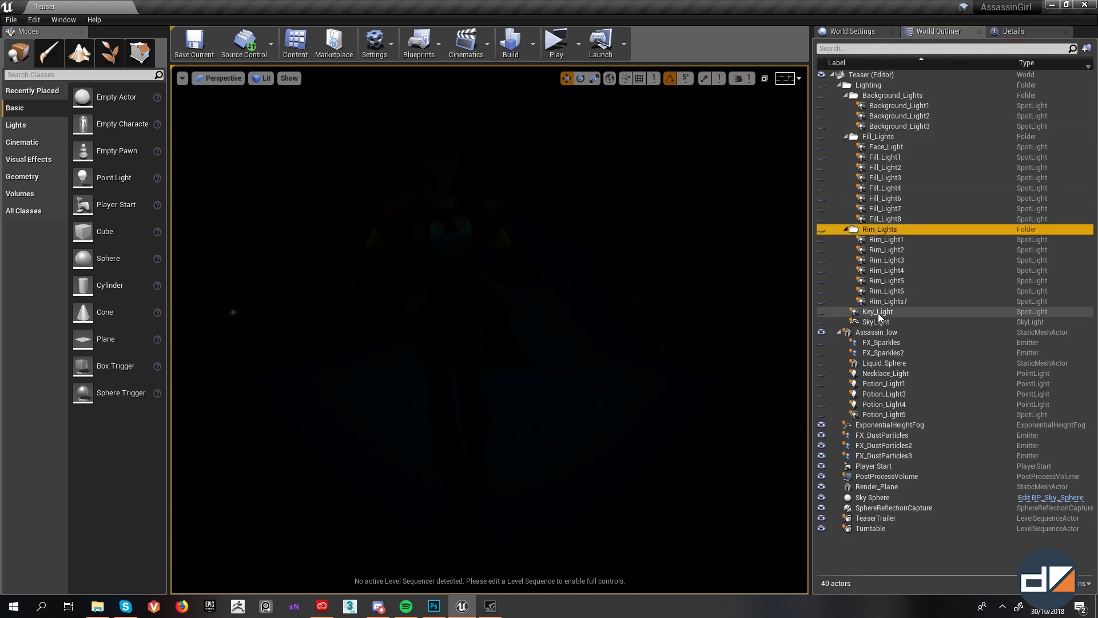
# Step: Make the Background_Lights folder visible and examine the character's silhouette against the backdrop
pyautogui.click(822, 95)
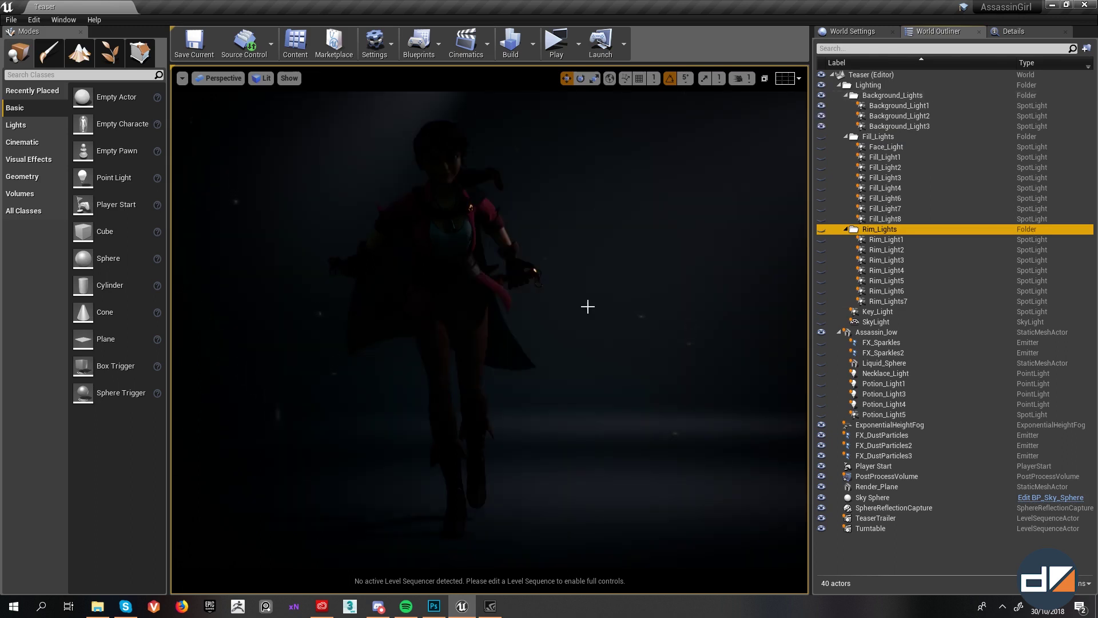
pyautogui.moveTo(588, 307); pyautogui.dragTo(601, 360)
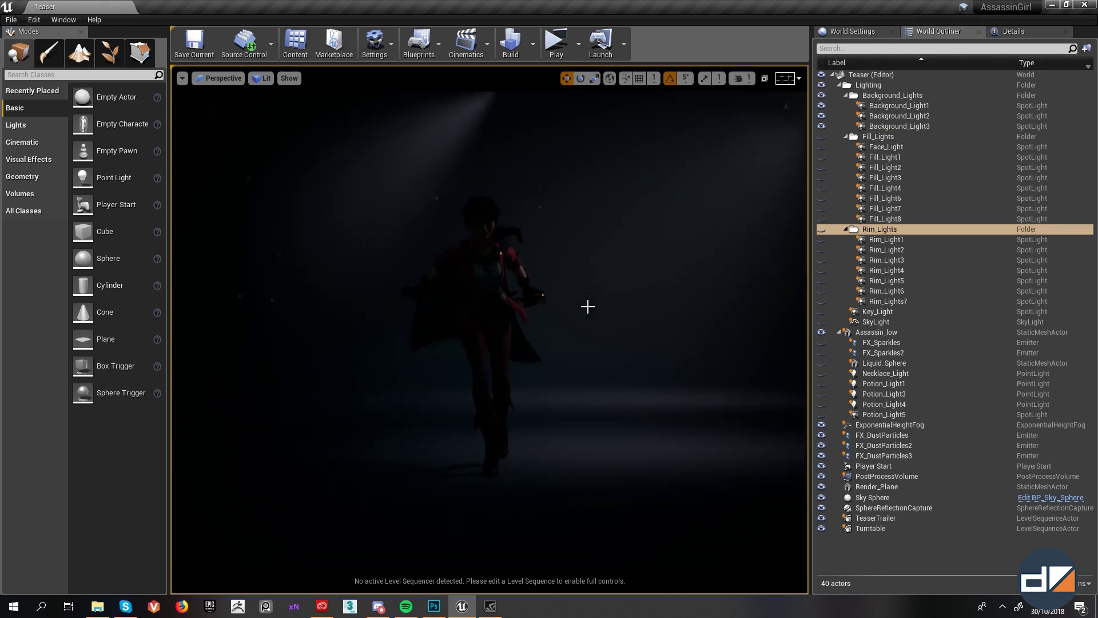
pyautogui.scroll(2, 474, 284)
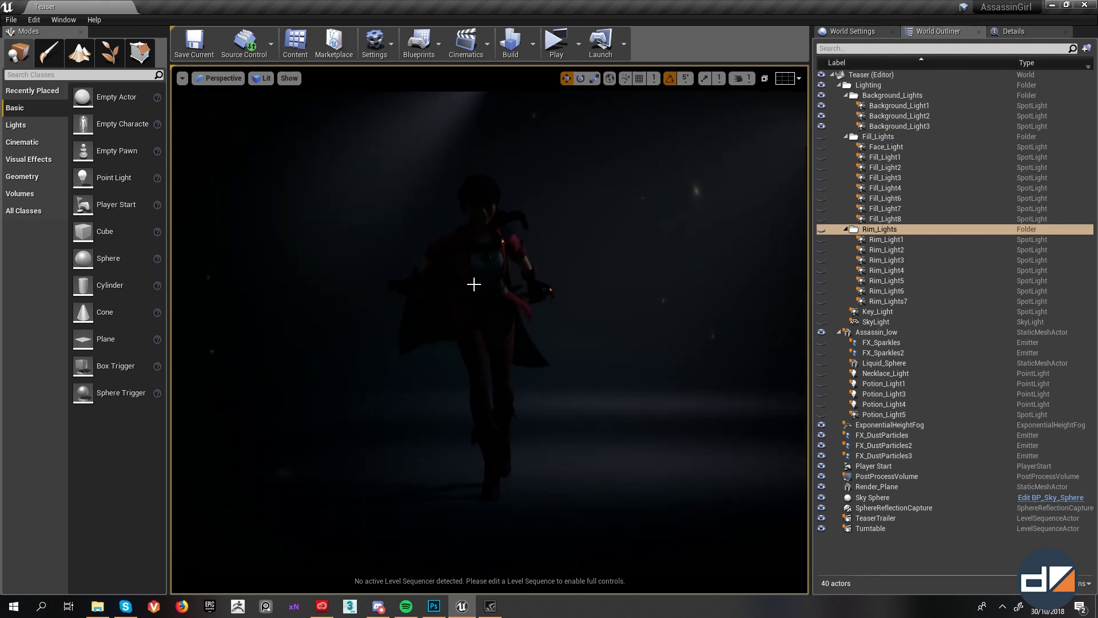
pyautogui.scroll(2, 474, 285)
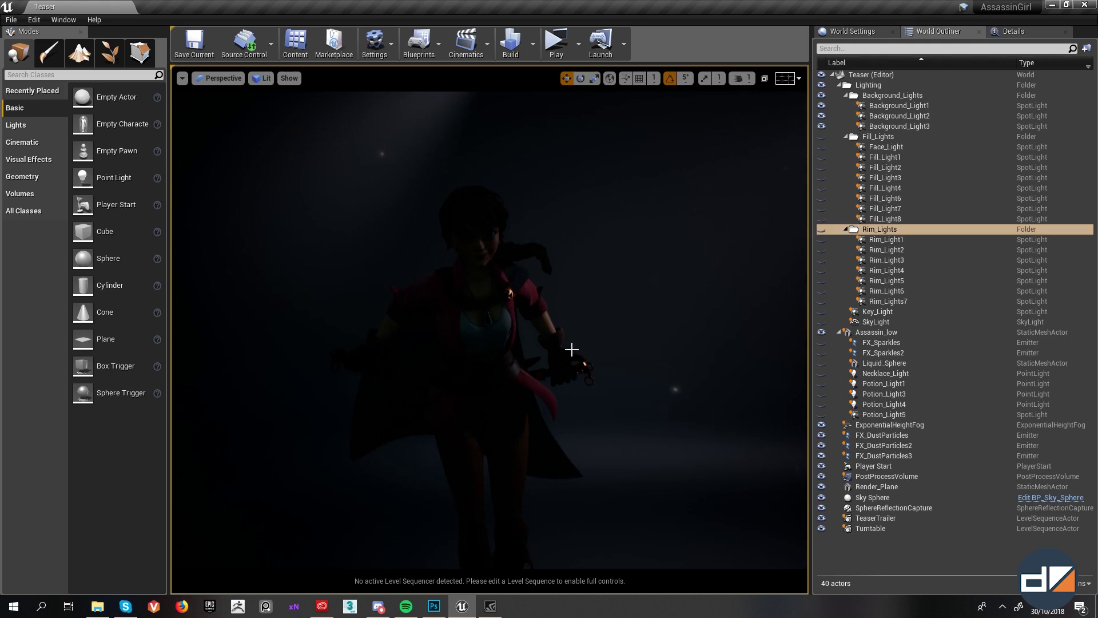
# Step: Hide Background_Light1, Background_Light2 and Background_Light3, and show Background_Light1 again on its own
pyautogui.click(820, 105)
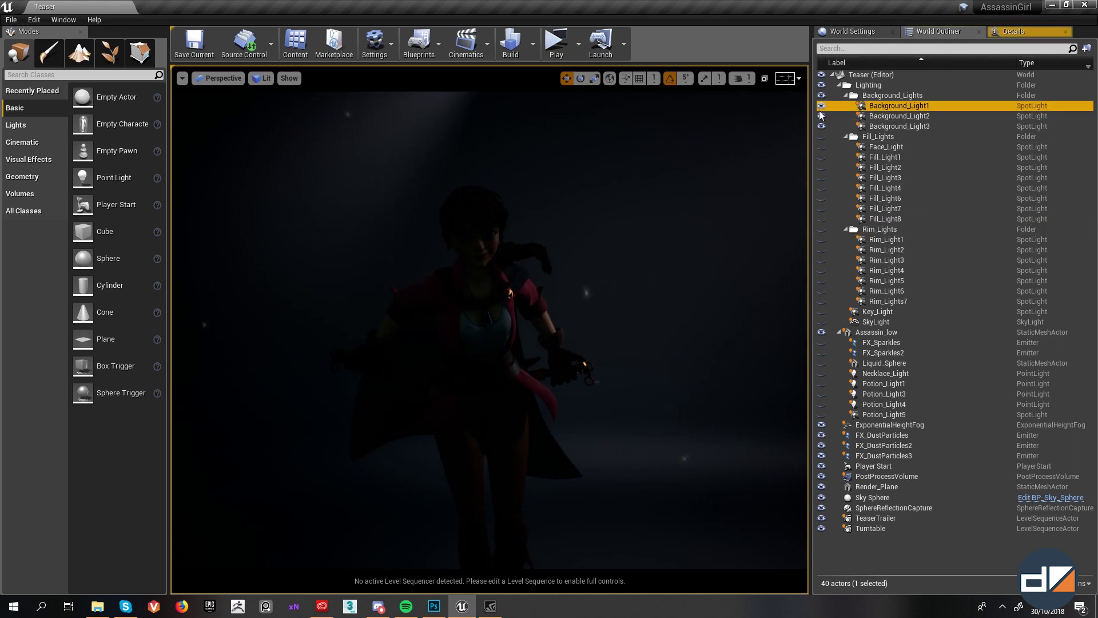
pyautogui.click(821, 116)
pyautogui.click(822, 126)
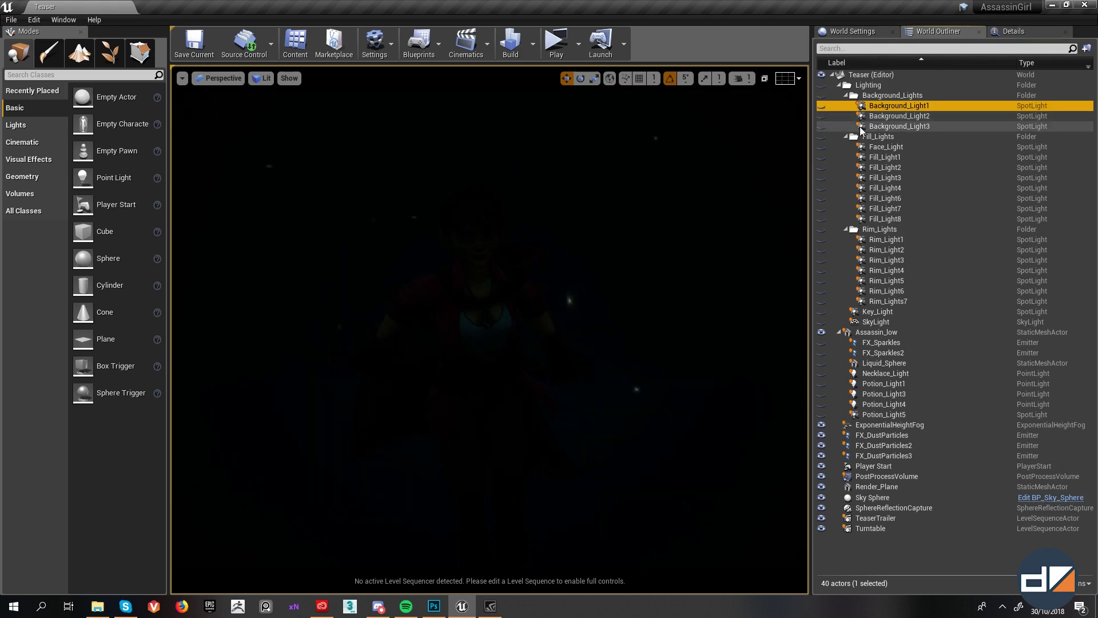
pyautogui.click(823, 106)
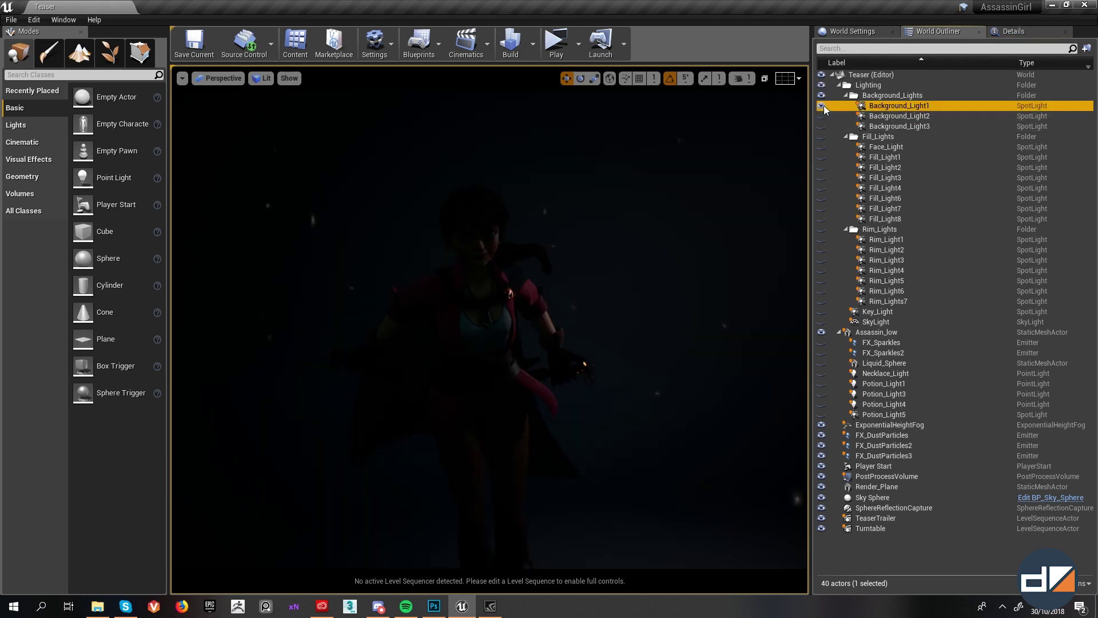
# Step: Show the scene icons to inspect Background_Light1's position and cone, then hide the icons and view its beam behind the character
pyautogui.moveTo(627, 358)
pyautogui.mouseDown(button='right')
pyautogui.moveTo(760, 350)
pyautogui.moveTo(681, 352)
pyautogui.moveTo(721, 323)
pyautogui.moveTo(642, 374)
pyautogui.mouseUp(button='right')
pyautogui.press('s')
pyautogui.press('g')
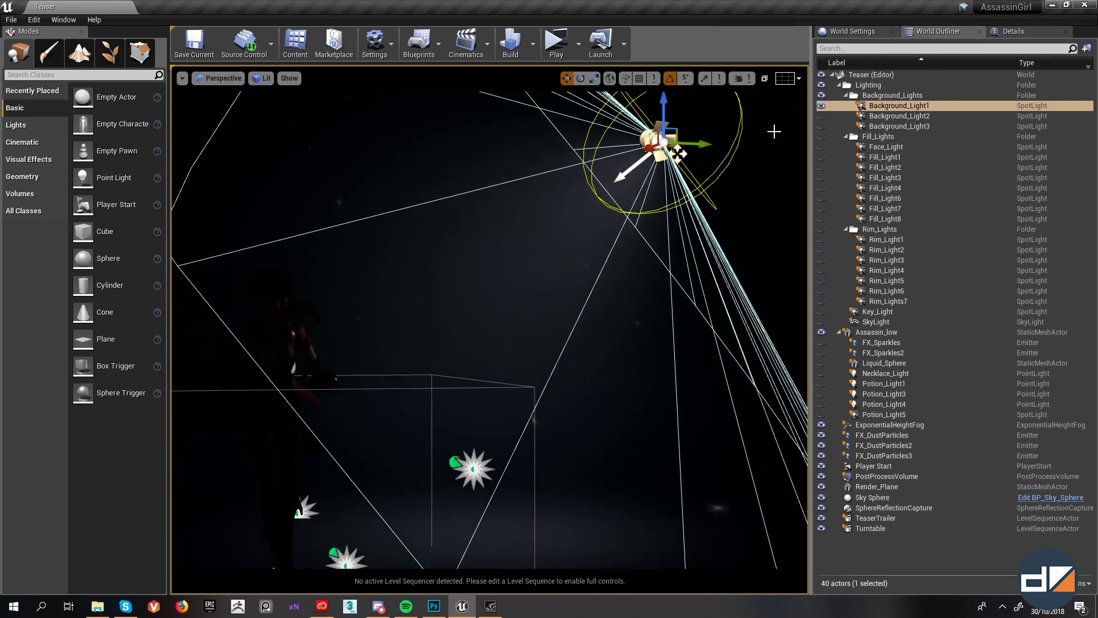
pyautogui.click(872, 106)
pyautogui.moveTo(504, 293); pyautogui.dragTo(503, 292, button='right')
pyautogui.press('g')
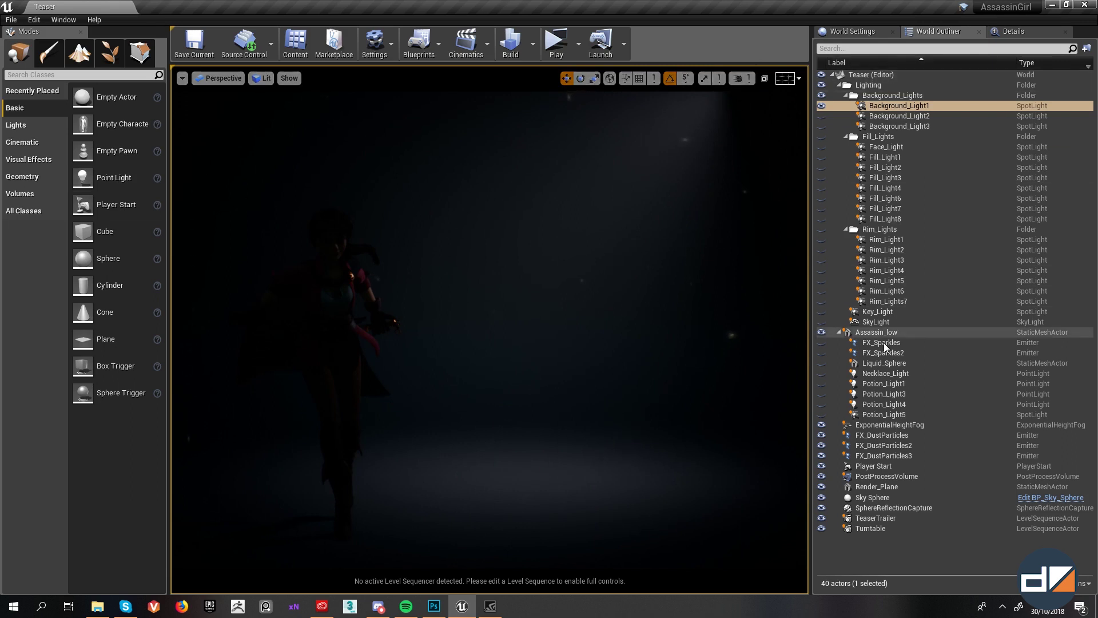
# Step: Hide the existing ExponentialHeightFog and place a new Exponential Height Fog actor on the floor beside the character
pyautogui.click(24, 159)
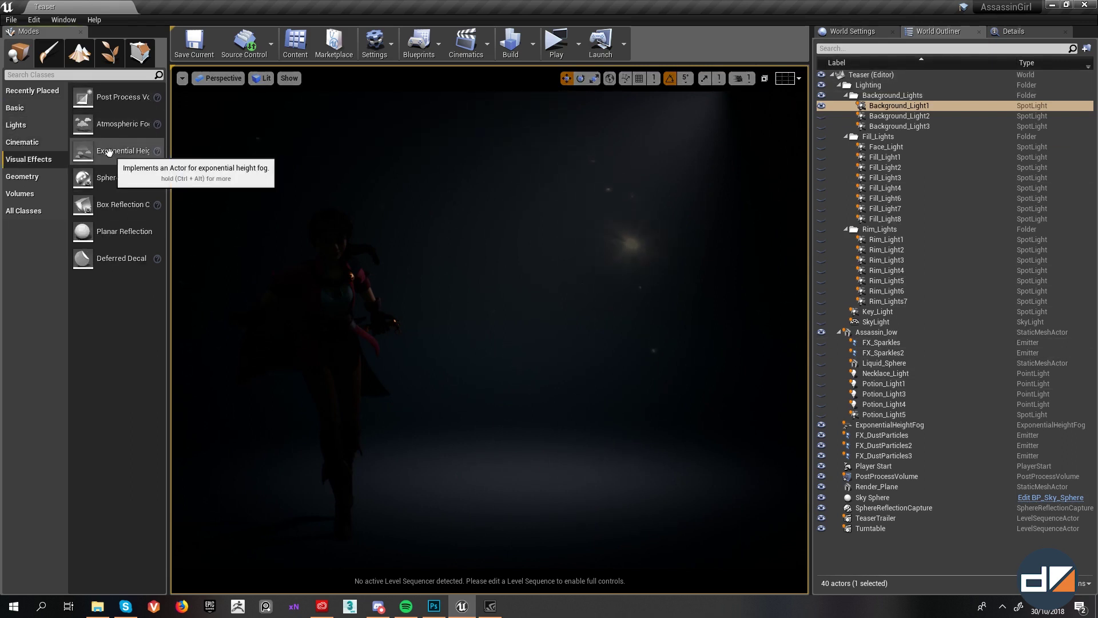
pyautogui.click(923, 425)
pyautogui.click(822, 426)
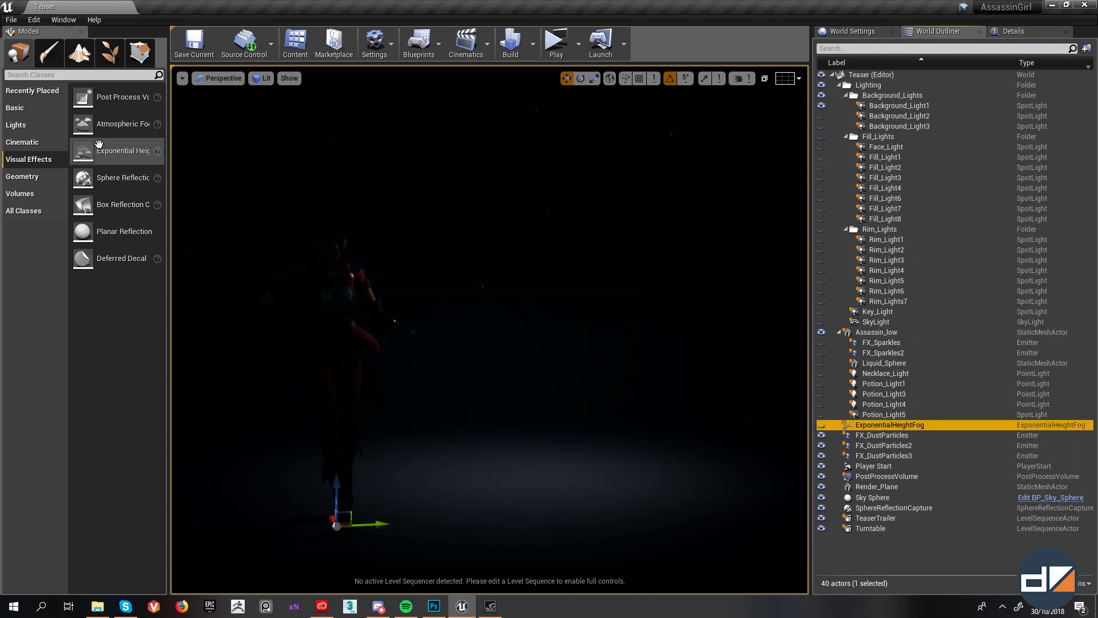
pyautogui.click(526, 470)
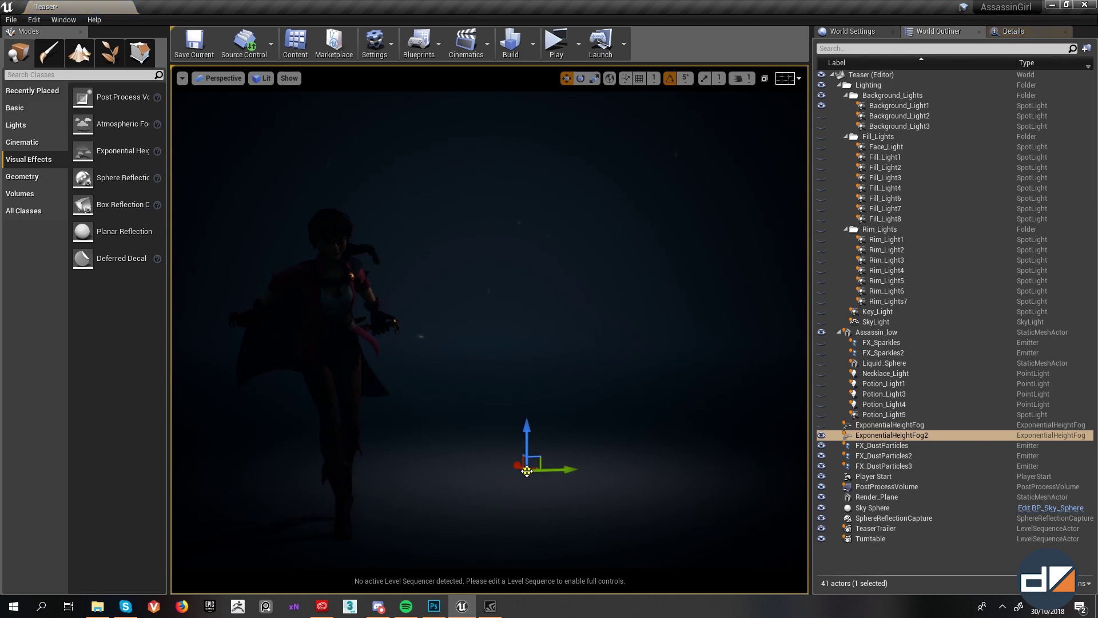
# Step: Open the new height fog's properties, try adjusting its Fog Density, and undo the change
pyautogui.moveTo(527, 471); pyautogui.dragTo(545, 317, button='right')
pyautogui.click(1012, 32)
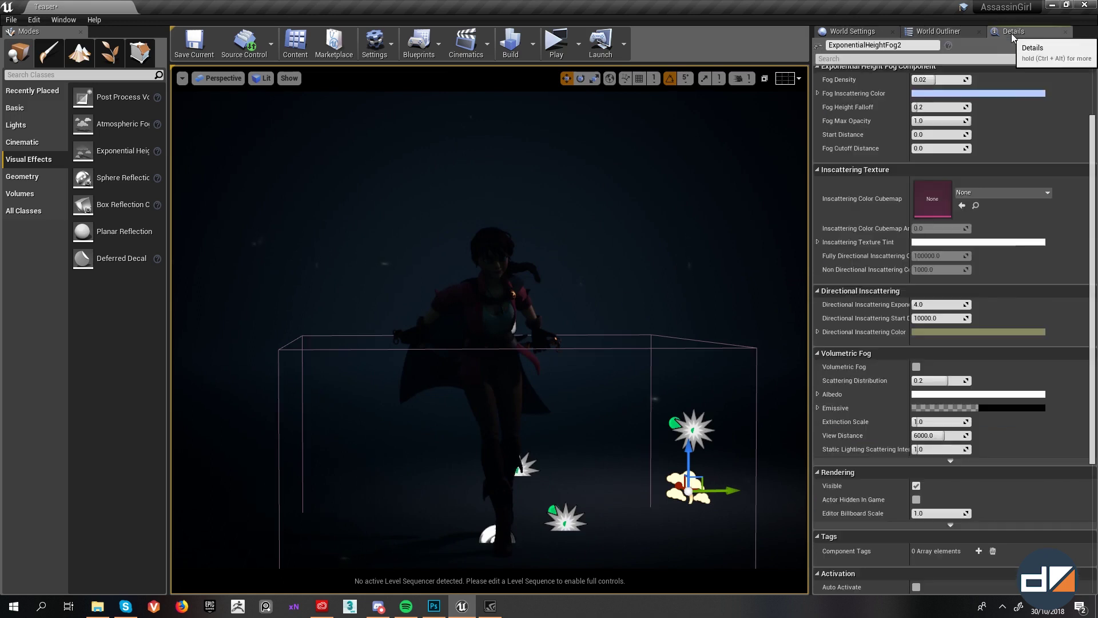
pyautogui.scroll(2, 893, 256)
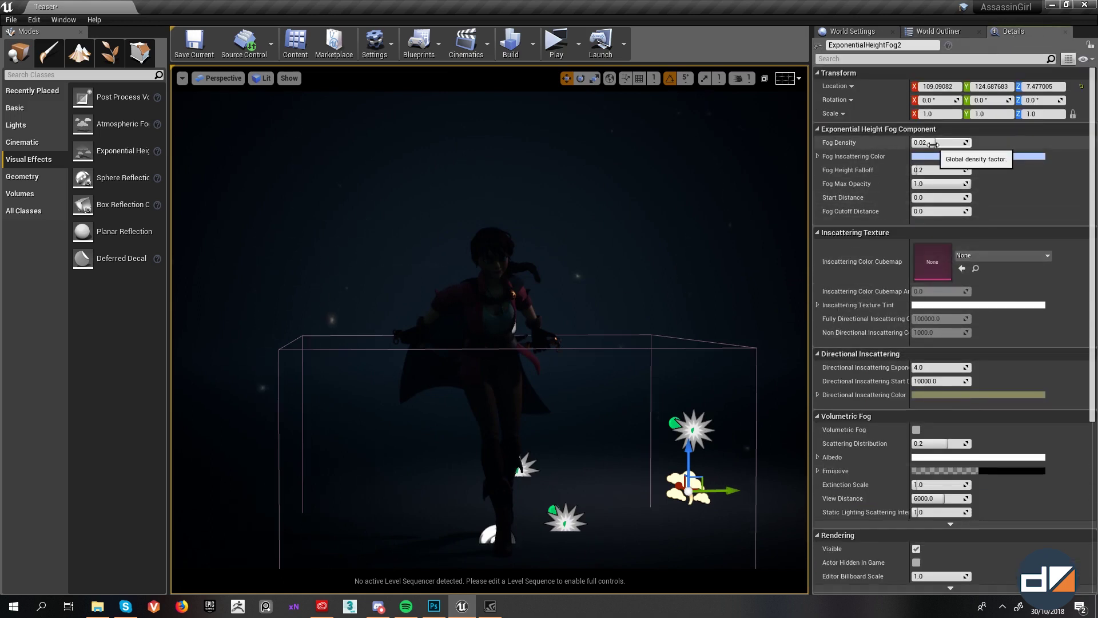
pyautogui.moveTo(936, 143)
pyautogui.mouseDown()
pyautogui.moveTo(949, 143)
pyautogui.moveTo(935, 144)
pyautogui.mouseUp()
pyautogui.hotkey('ctrl', 'z')
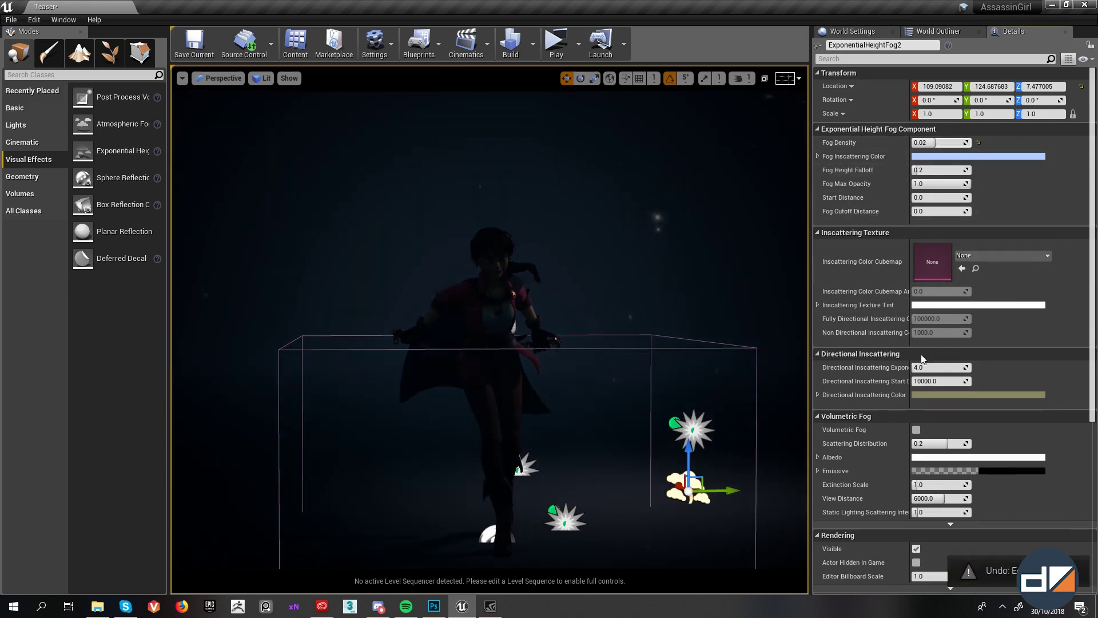
# Step: Enable Volumetric Fog on the new height fog and inspect how Background_Light1's beam scatters in it
pyautogui.scroll(-2, 921, 363)
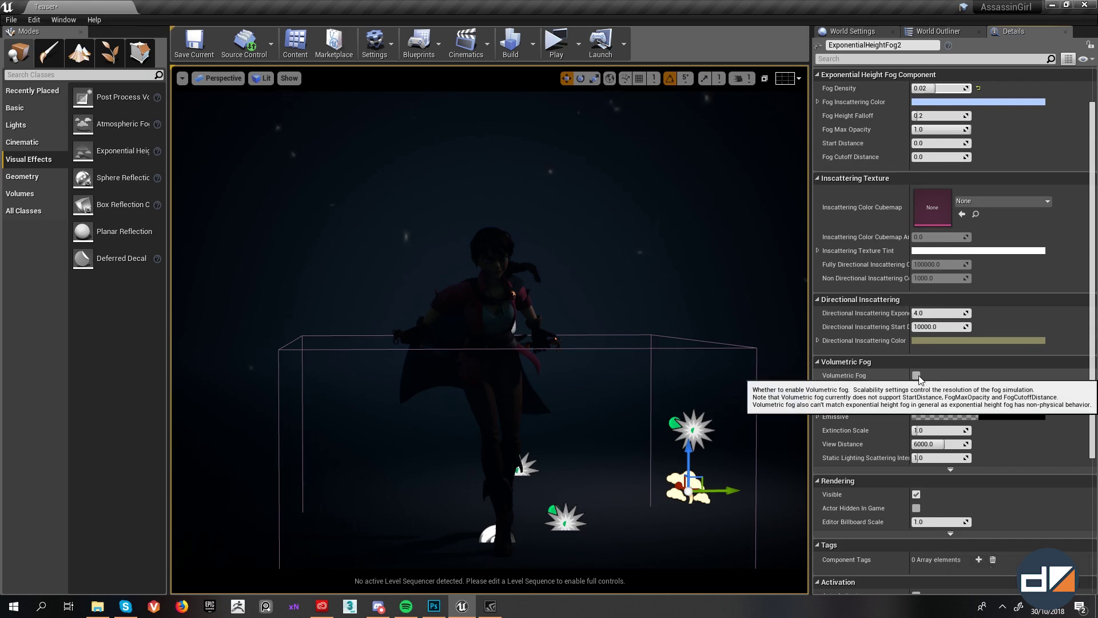
pyautogui.click(916, 375)
pyautogui.moveTo(601, 314); pyautogui.dragTo(614, 245, button='right')
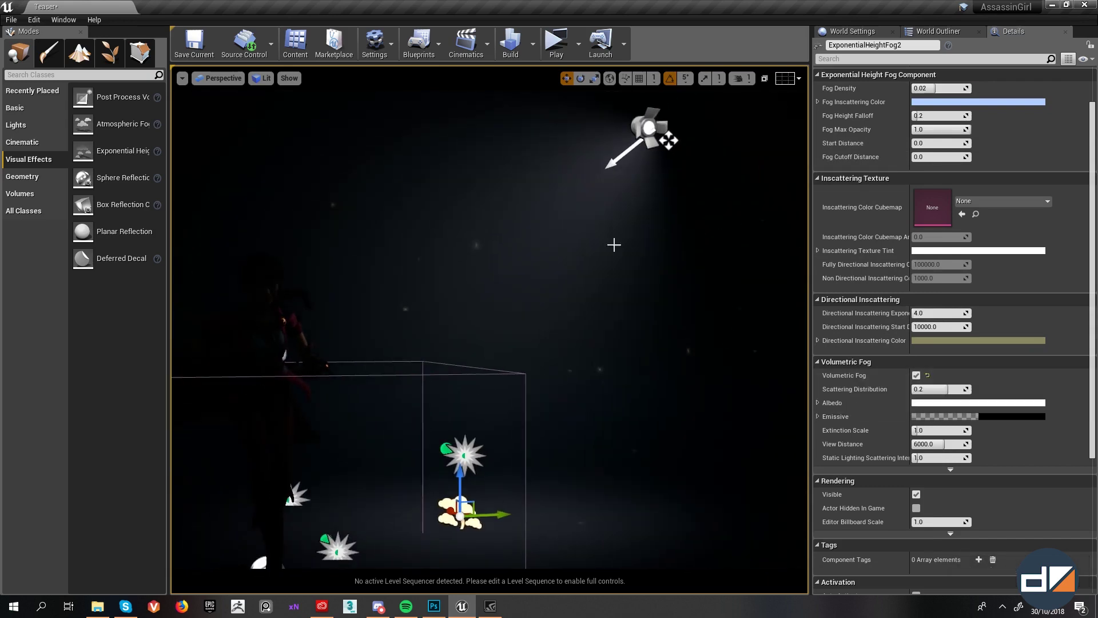
pyautogui.click(648, 130)
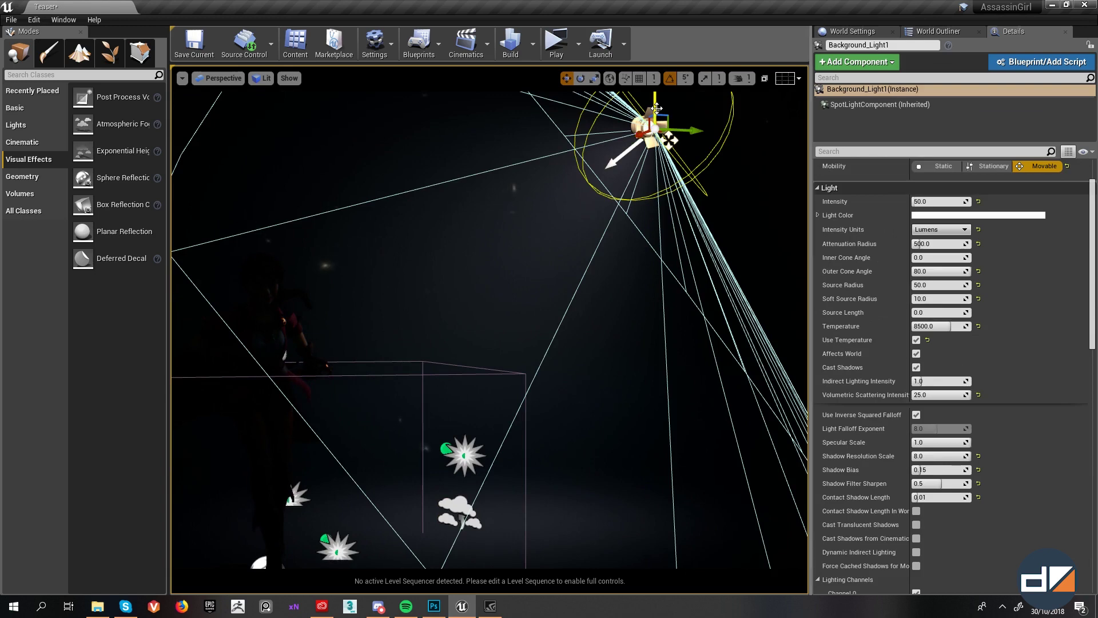
pyautogui.moveTo(582, 424); pyautogui.dragTo(681, 414, button='right')
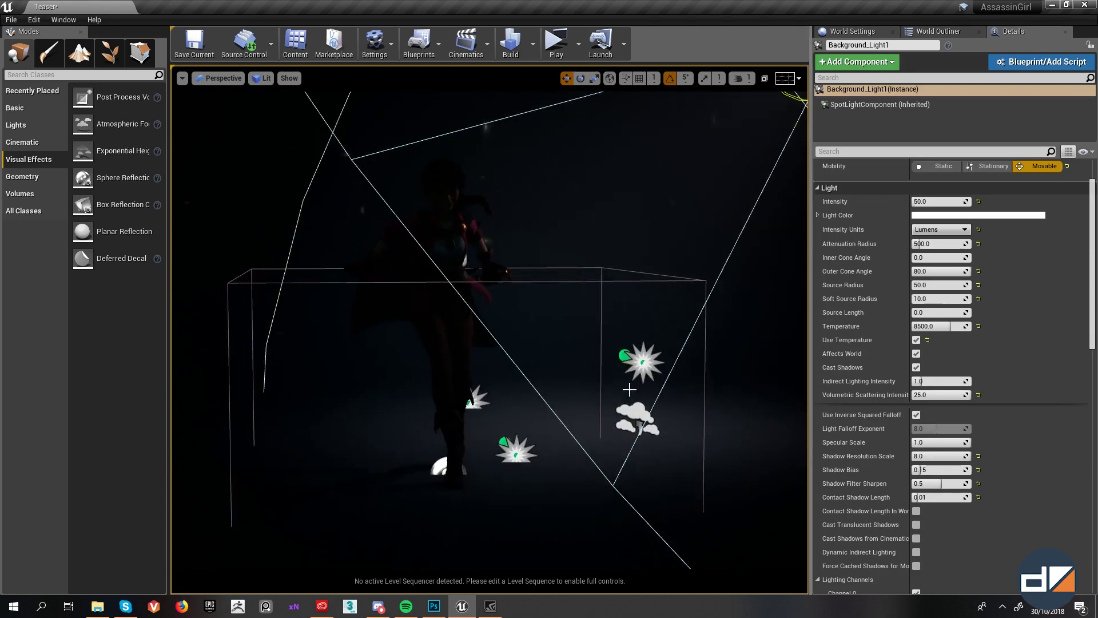
pyautogui.hotkey('ctrl', 'z')
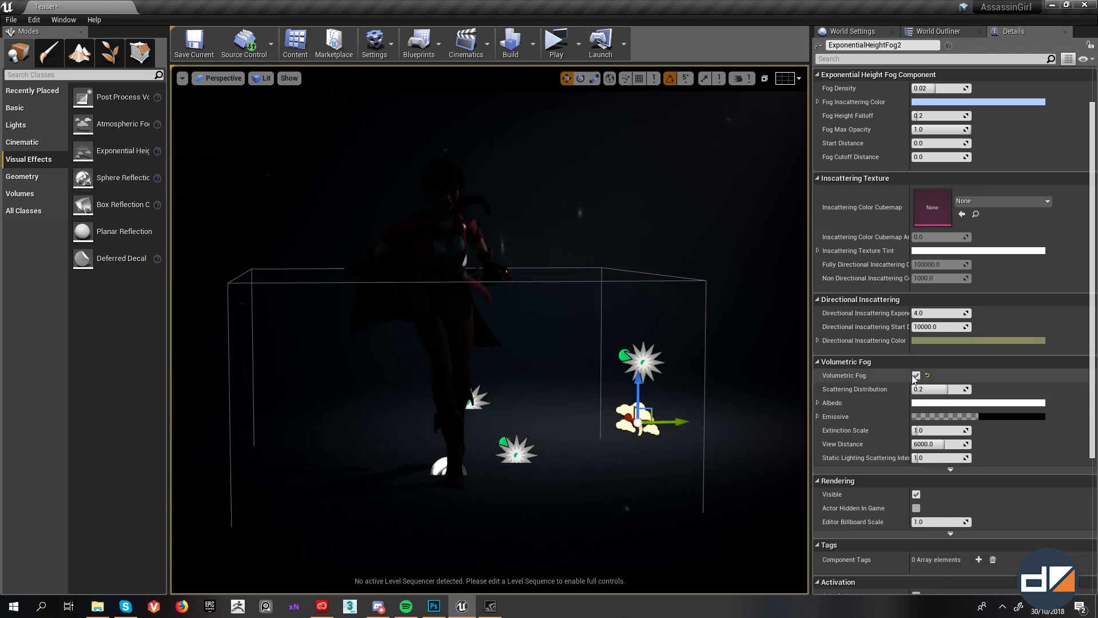
pyautogui.moveTo(715, 401); pyautogui.dragTo(715, 343, button='right')
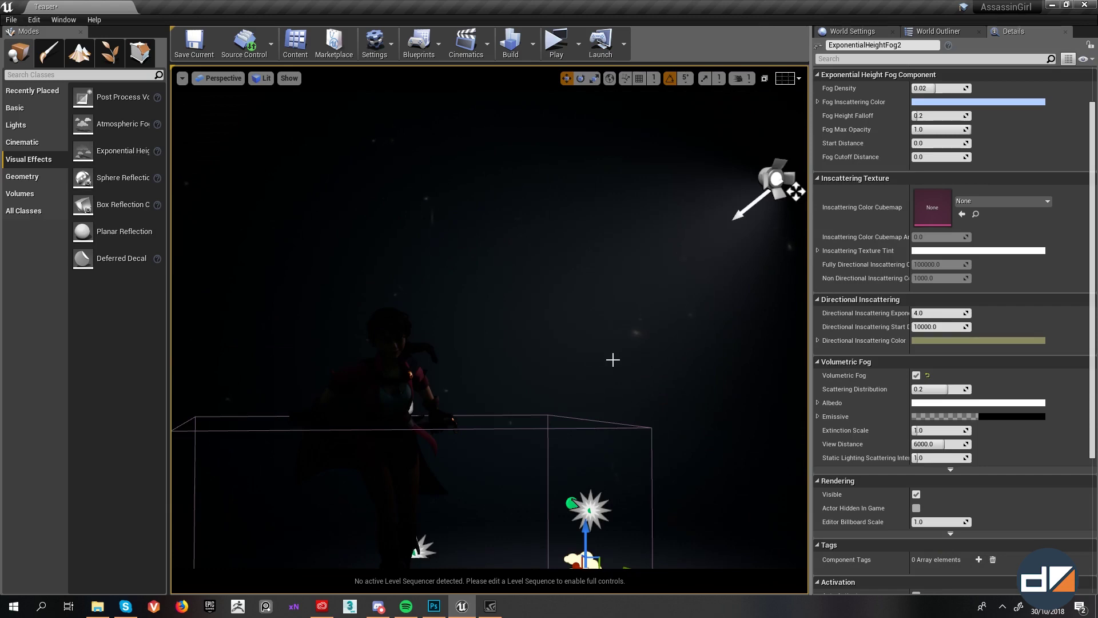
# Step: Delete the added height fog and make the original ExponentialHeightFog visible again
pyautogui.press('Delete')
pyautogui.click(931, 32)
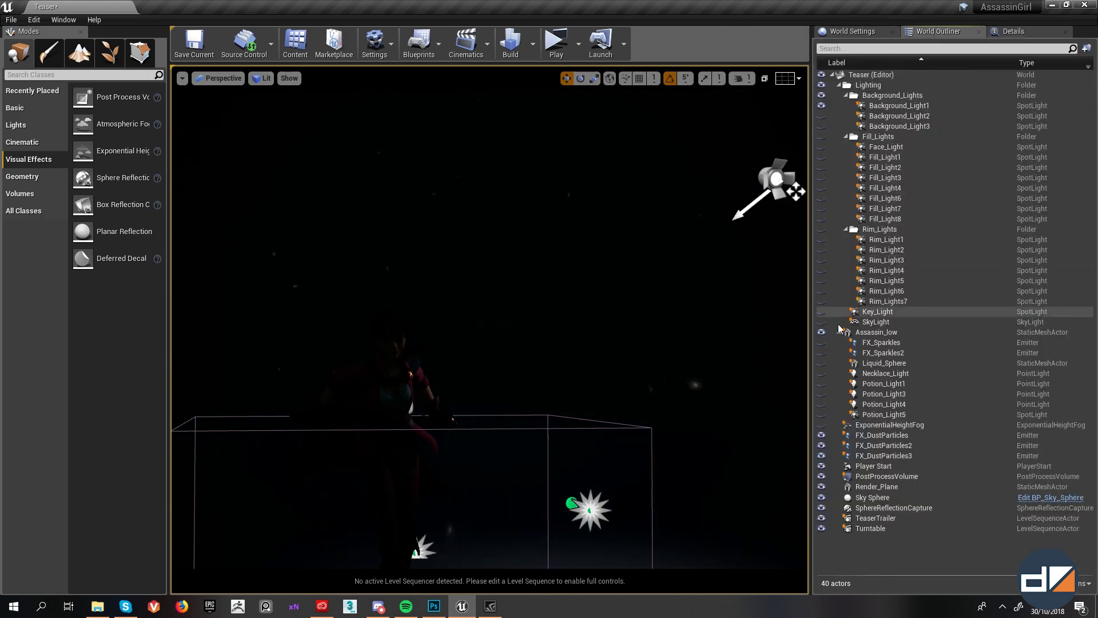
pyautogui.click(822, 426)
# Step: Select Background_Light1 and review its light, shadow, lighting channel and rendering properties
pyautogui.moveTo(687, 401); pyautogui.dragTo(744, 389, button='right')
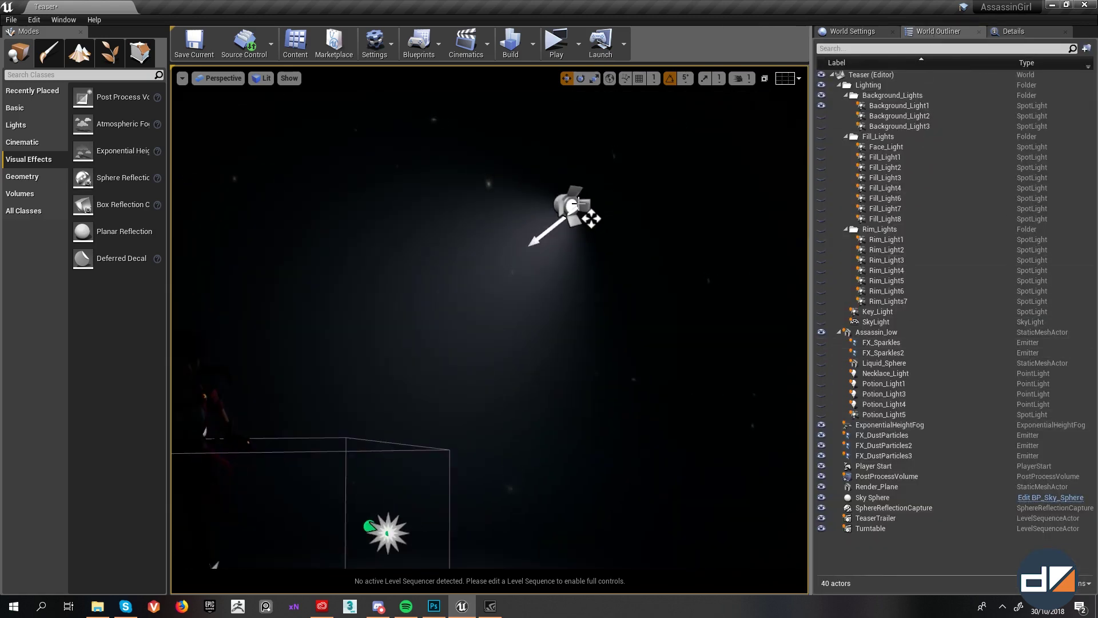
pyautogui.click(571, 204)
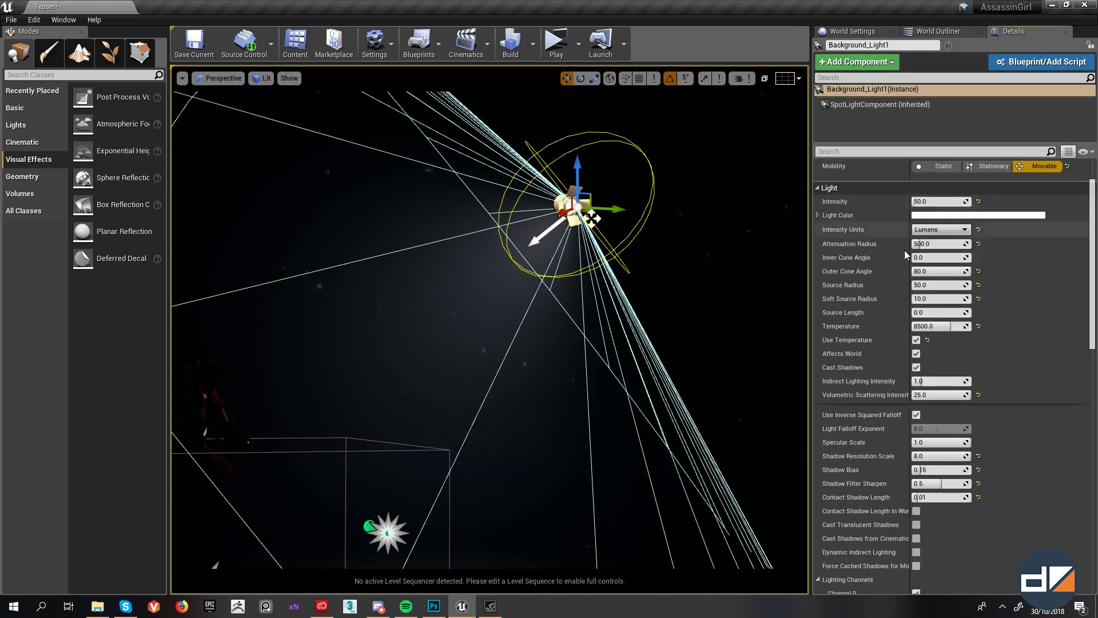
pyautogui.scroll(-3, 935, 332)
pyautogui.scroll(-7, 933, 330)
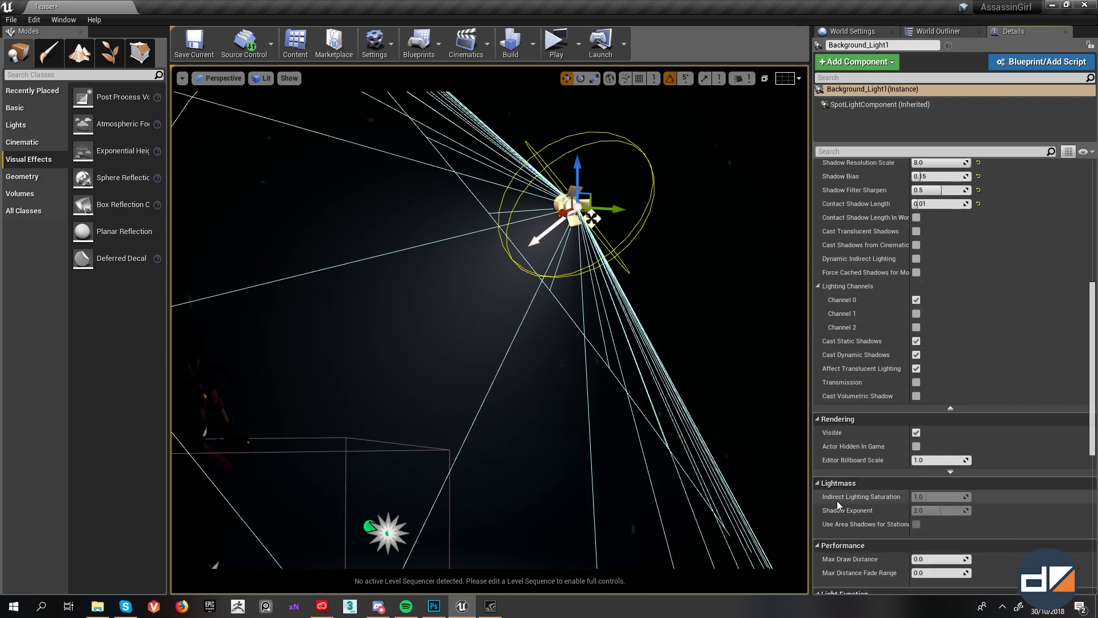
pyautogui.scroll(-5, 837, 502)
pyautogui.scroll(2, 873, 468)
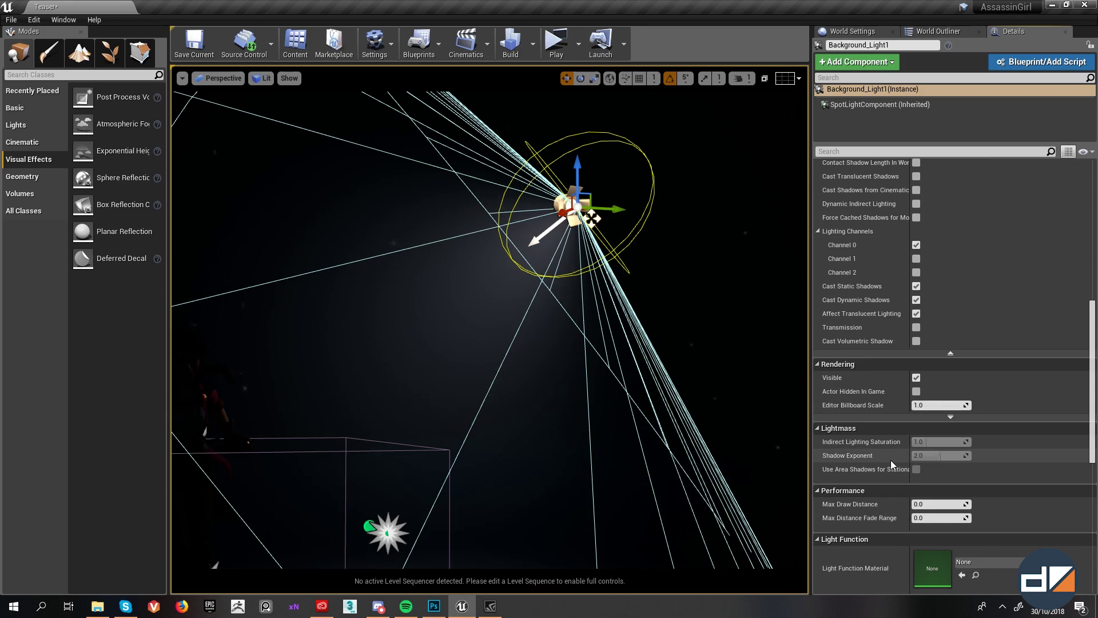
pyautogui.scroll(2, 899, 336)
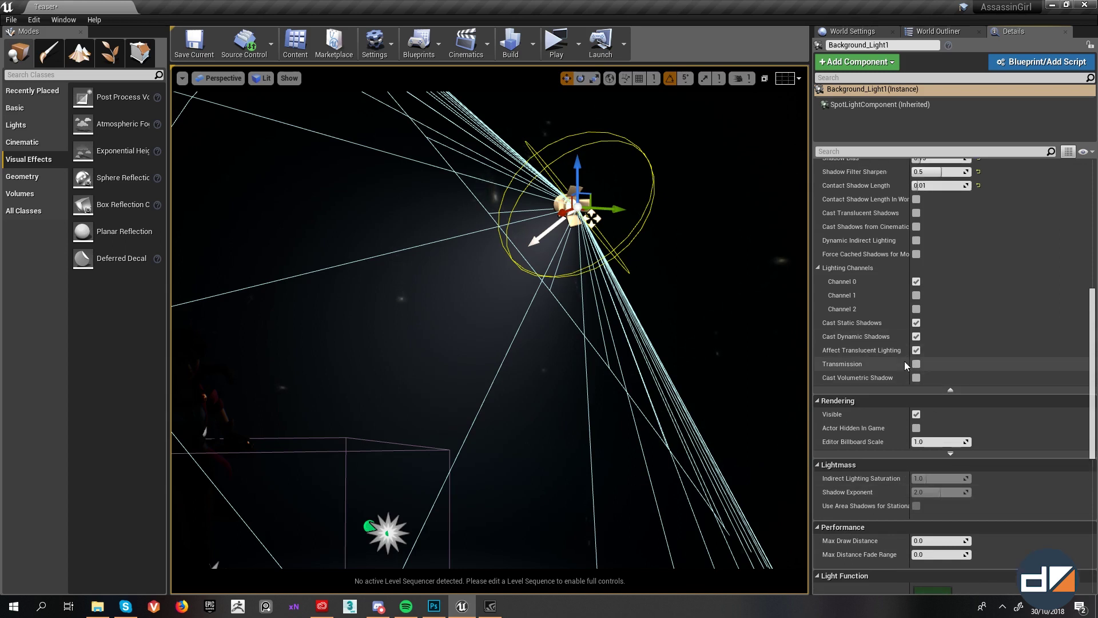
pyautogui.scroll(6, 902, 354)
pyautogui.scroll(10, 894, 366)
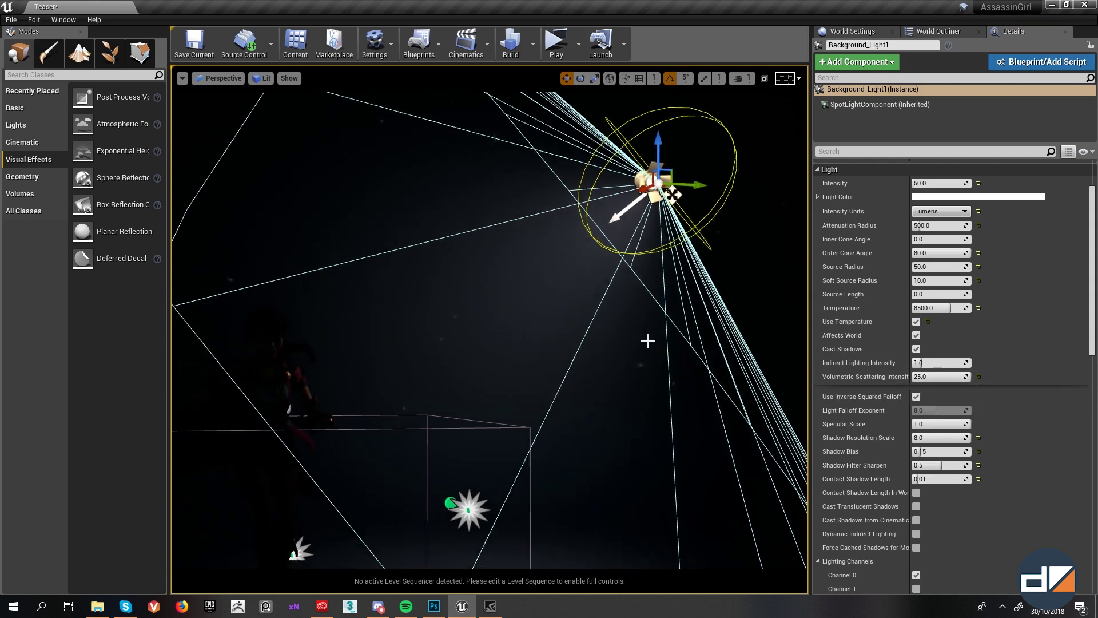
# Step: Reset Background_Light1's Volumetric Scattering Intensity to default in a clean game view, try 4 and 0.25, and undo the last value
pyautogui.press('g')
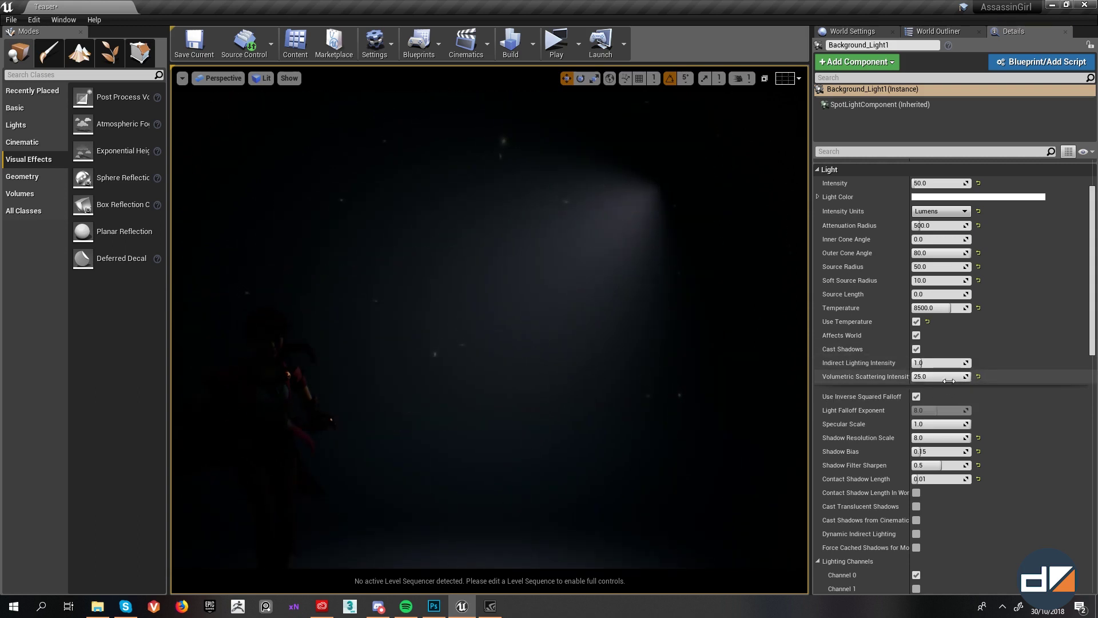
pyautogui.click(978, 377)
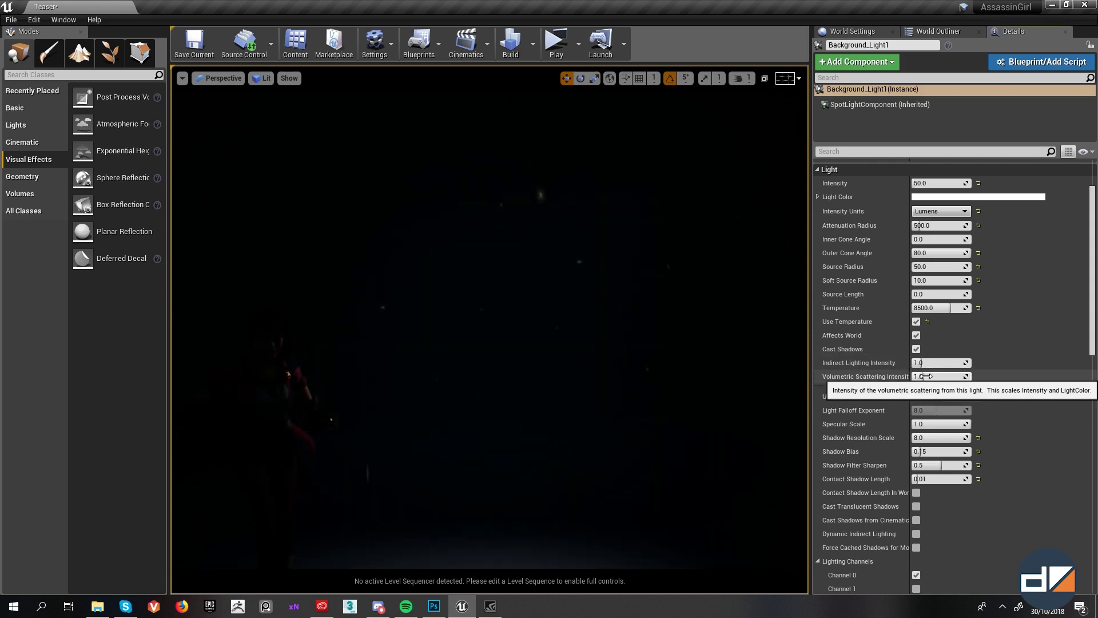
pyautogui.click(964, 377)
pyautogui.write('4')
pyautogui.press('Return')
pyautogui.click(953, 376)
pyautogui.write('0.25')
pyautogui.press('Return')
pyautogui.hotkey('ctrl', 'z')
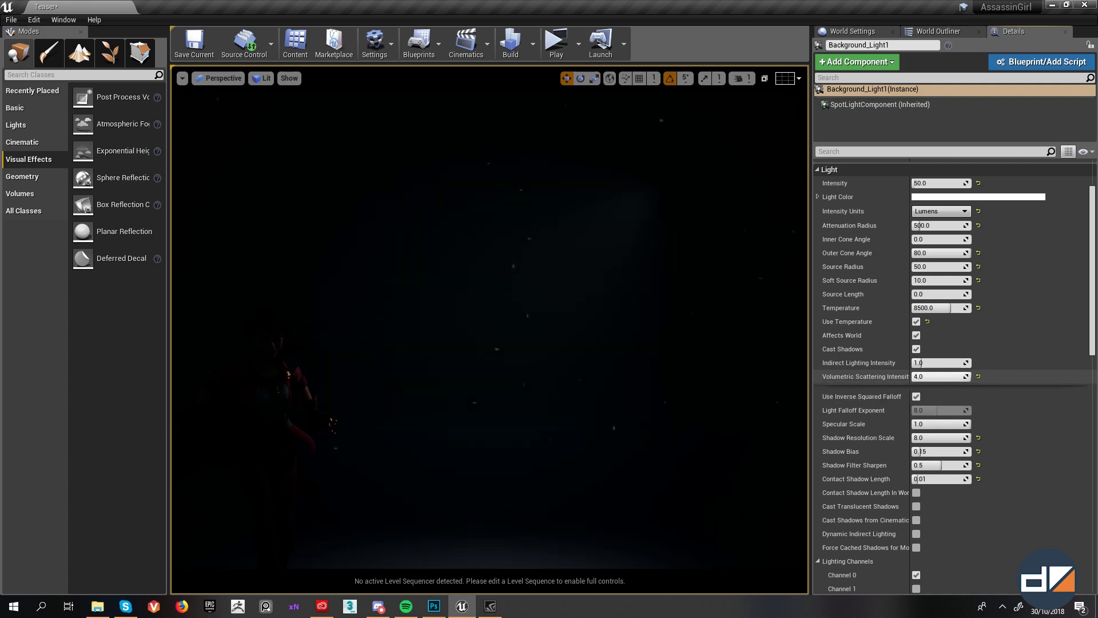
# Step: Set Background_Light1's Volumetric Scattering Intensity to 25
pyautogui.click(949, 376)
pyautogui.write('2')
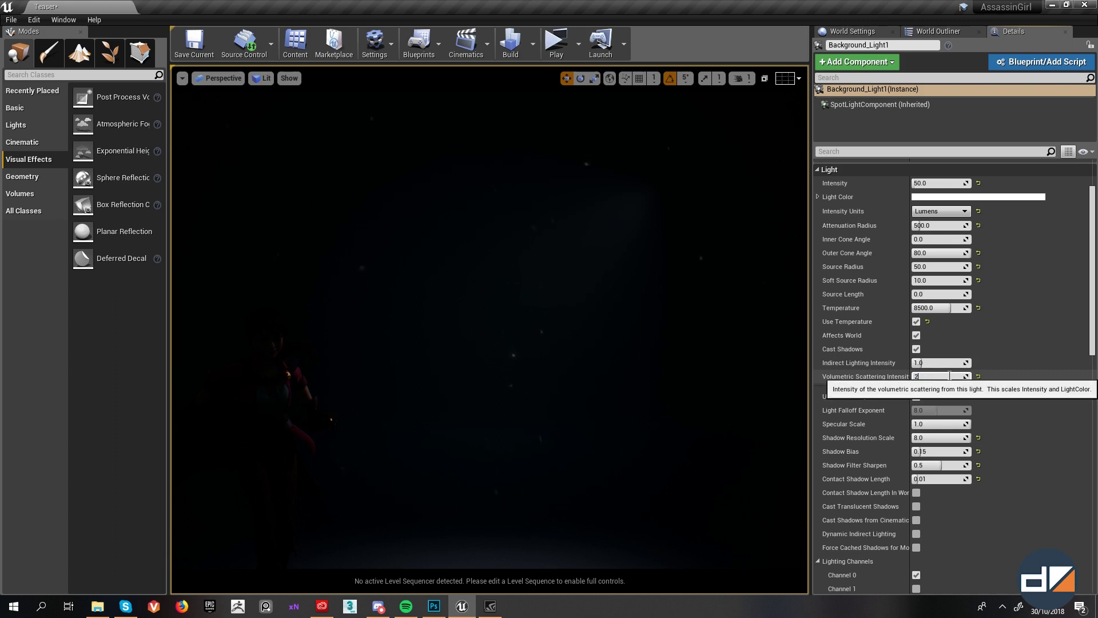
pyautogui.write('5')
pyautogui.press('Return')
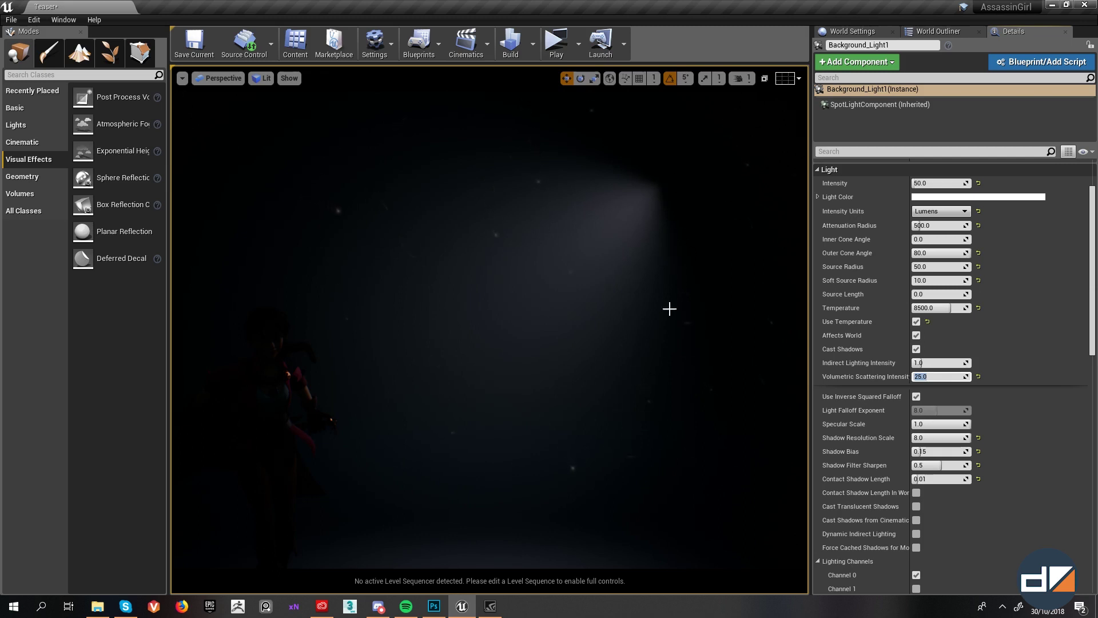
# Step: Hide the FX_DustParticles, FX_DustParticles2 and FX_DustParticles3 emitters
pyautogui.click(546, 232)
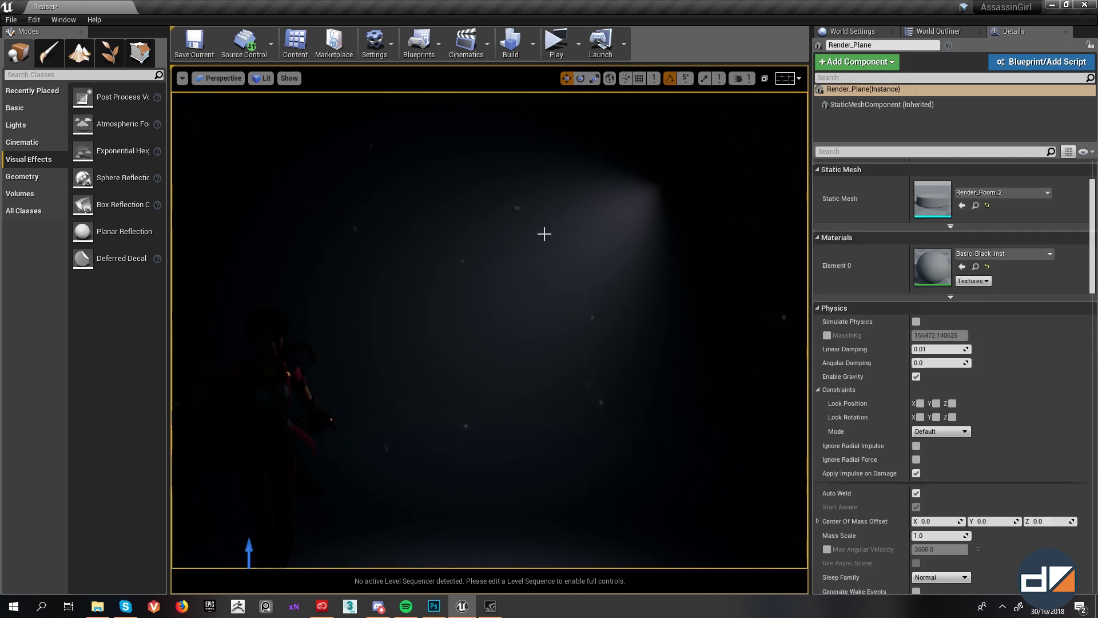
pyautogui.click(946, 30)
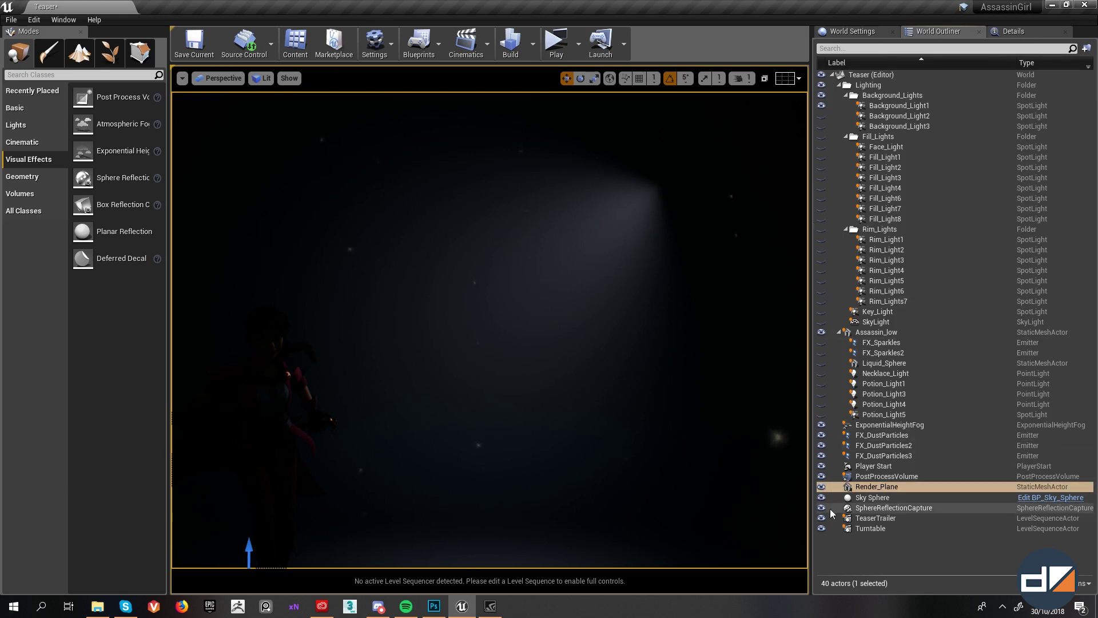
pyautogui.click(821, 436)
pyautogui.click(822, 445)
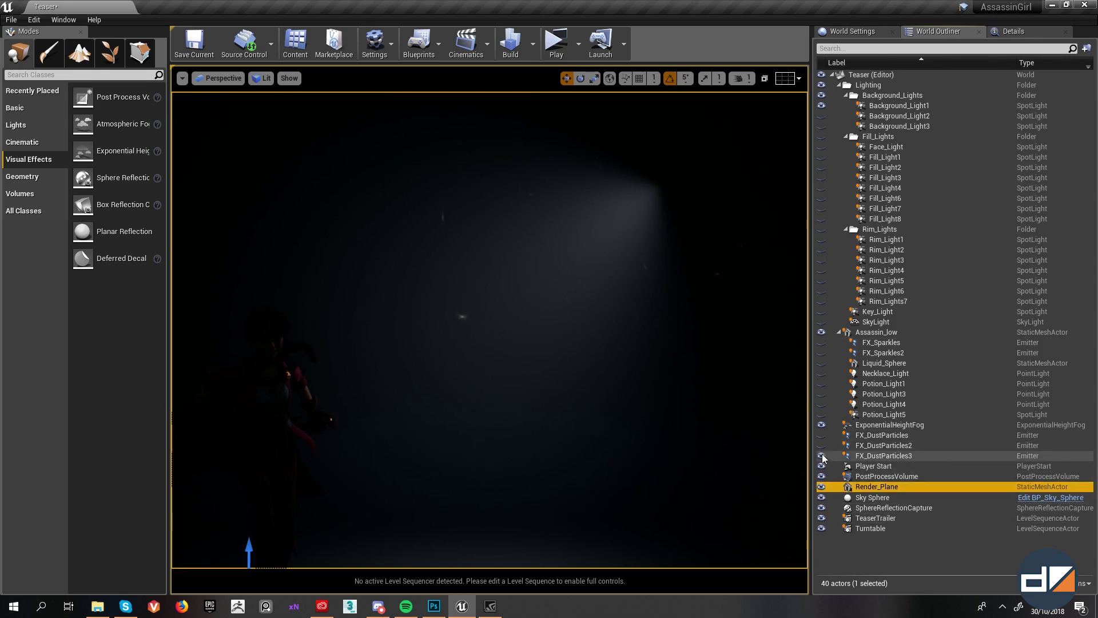
# Step: Select Background_Light1 and examine its effect on the character and floor, also in a full-screen viewport
pyautogui.click(1011, 32)
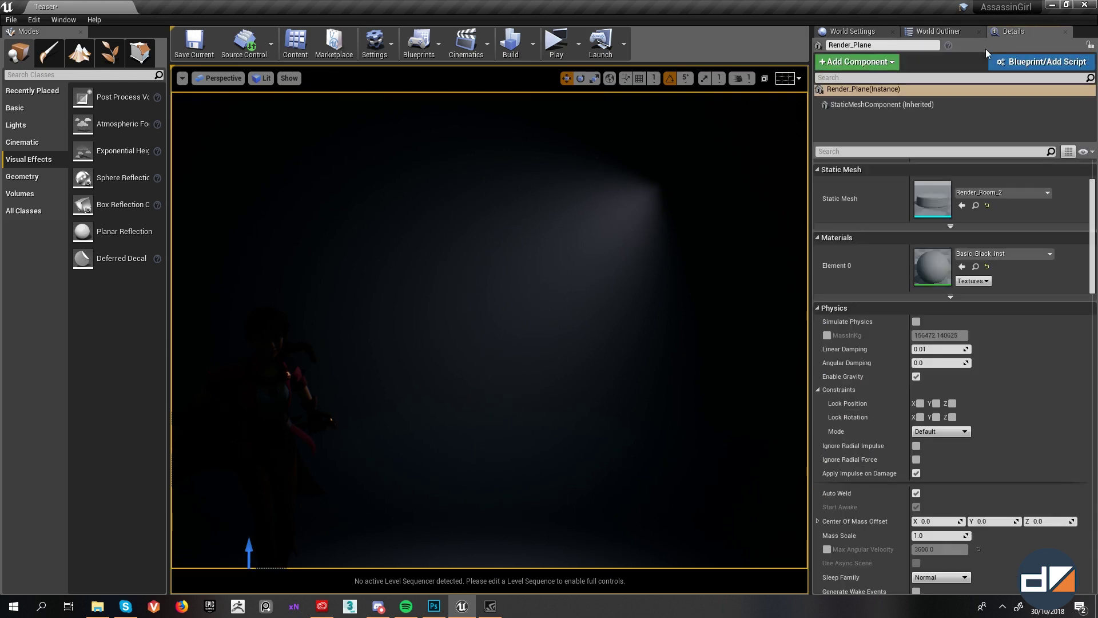
pyautogui.click(656, 276)
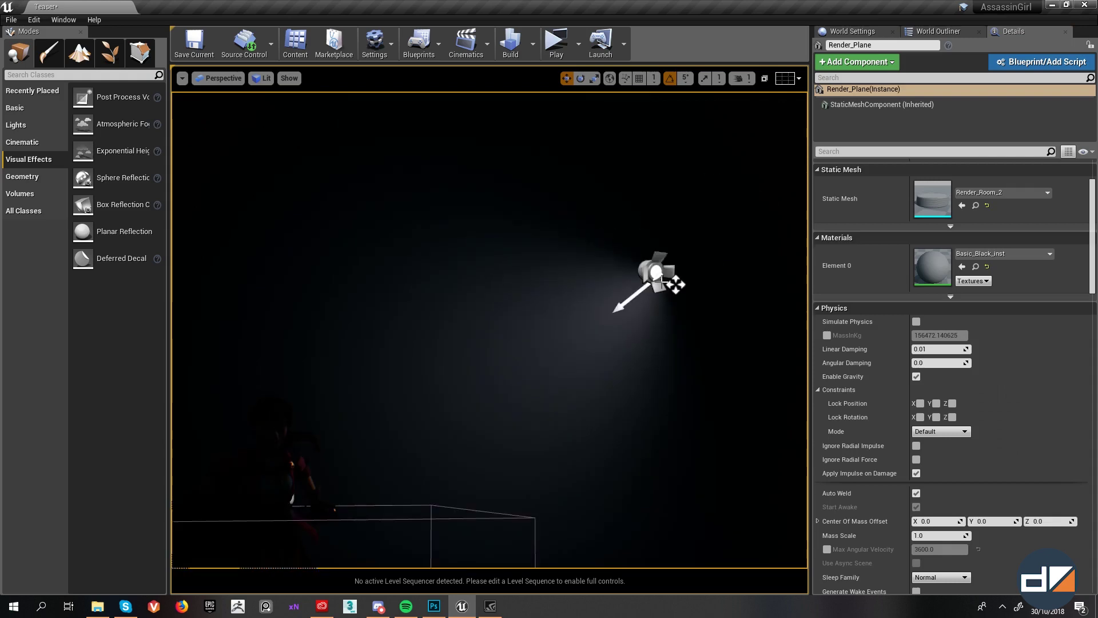
pyautogui.moveTo(595, 252); pyautogui.dragTo(503, 339, button='right')
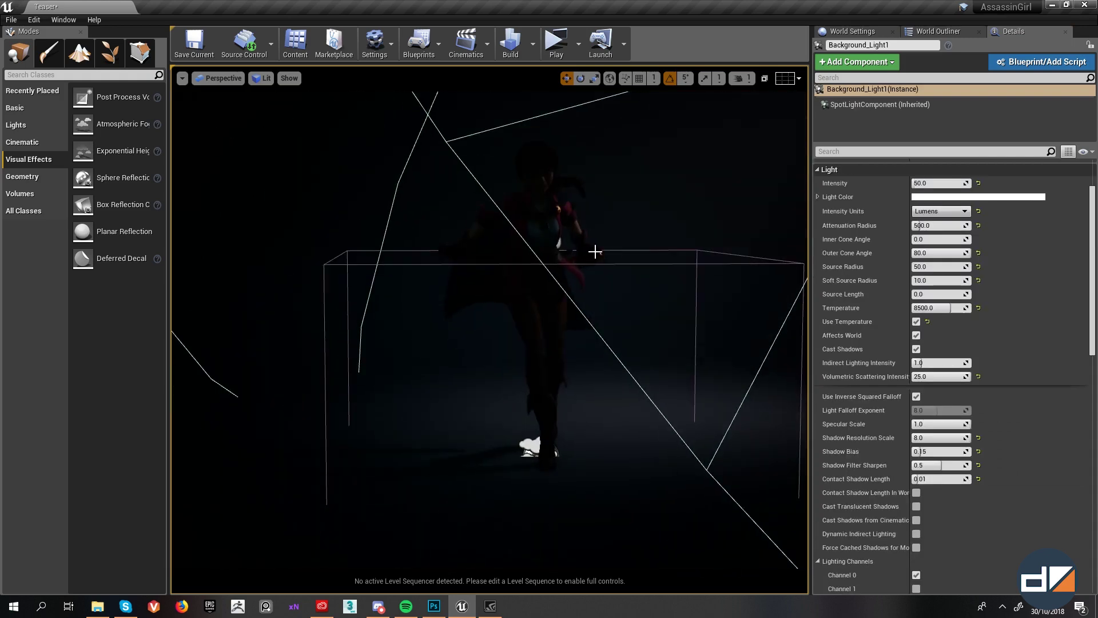
pyautogui.press('F11')
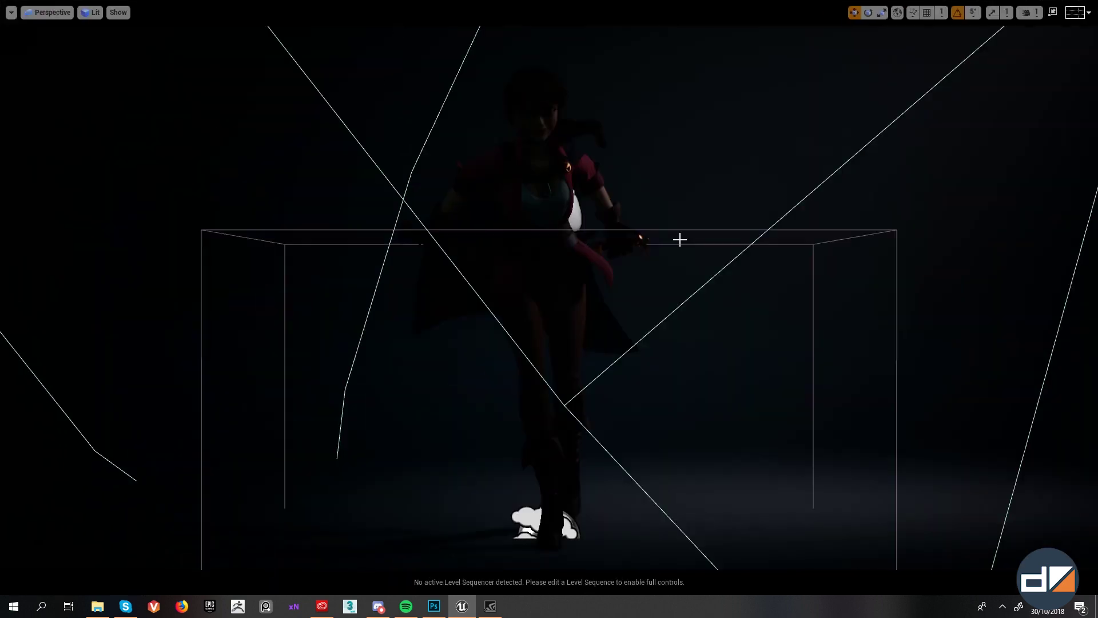
pyautogui.press('F11')
pyautogui.click(936, 33)
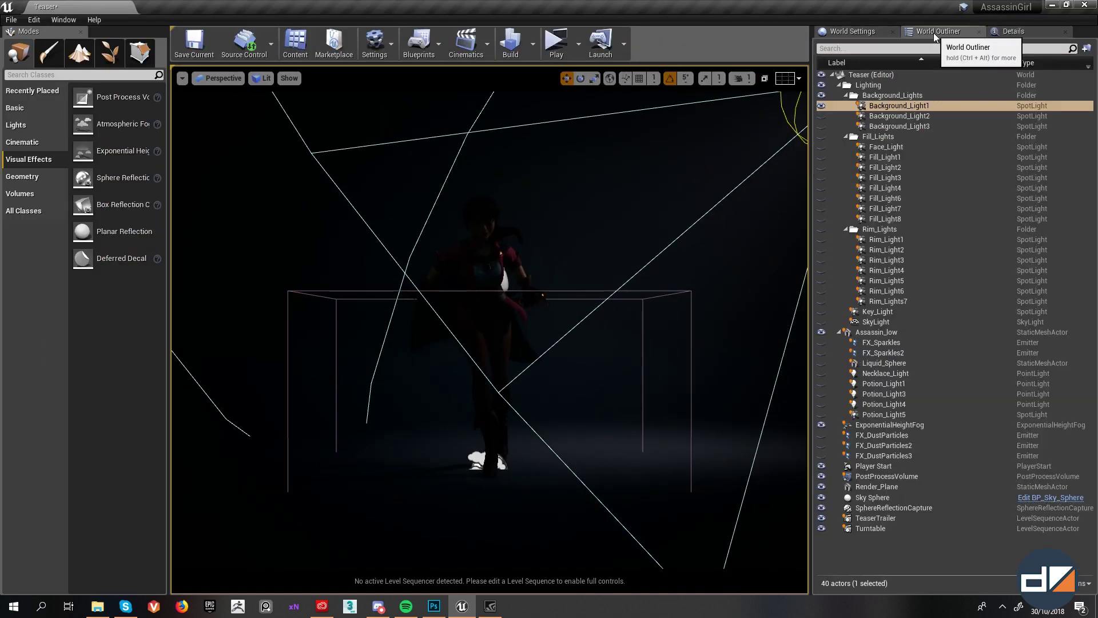
pyautogui.click(882, 106)
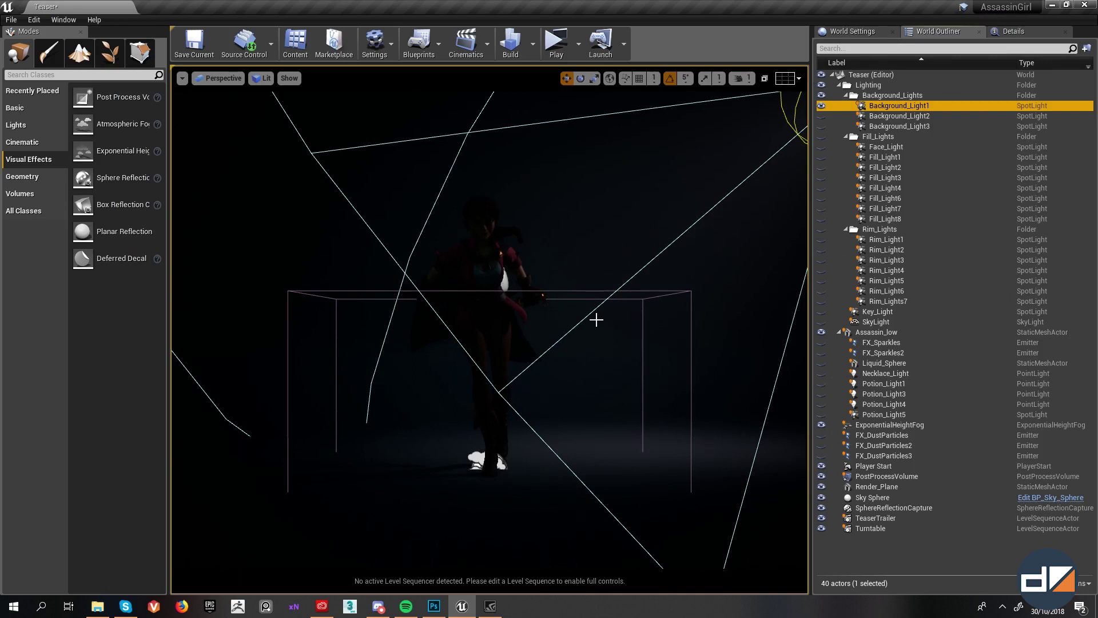
# Step: Make Background_Light2 and Background_Light3 visible and examine the beams behind the character in a full-screen viewport
pyautogui.click(596, 319)
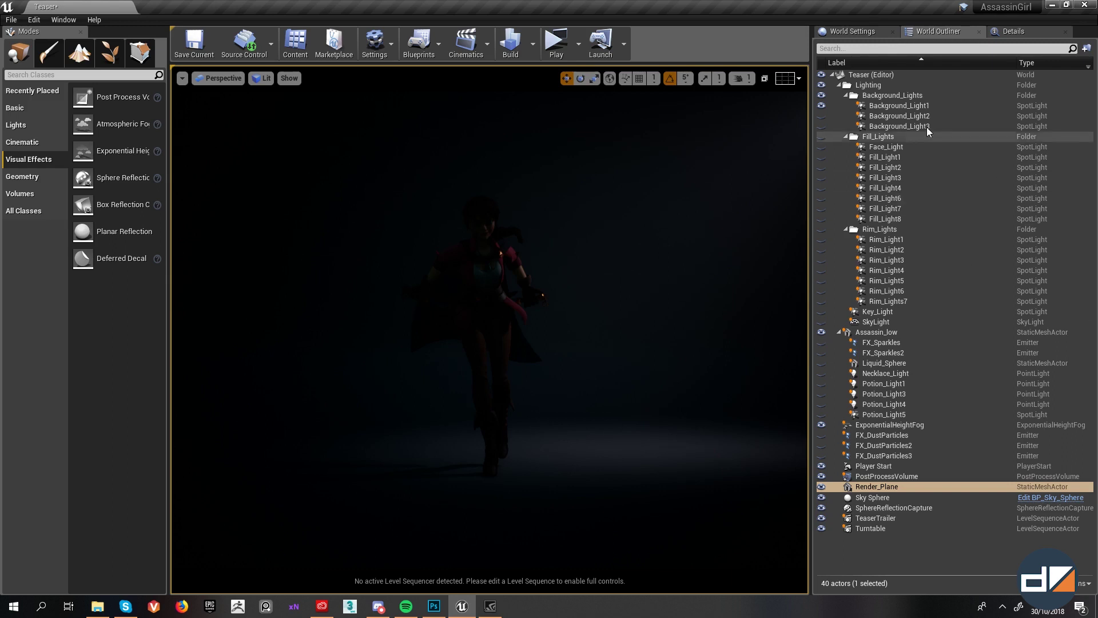
pyautogui.click(822, 116)
pyautogui.click(822, 126)
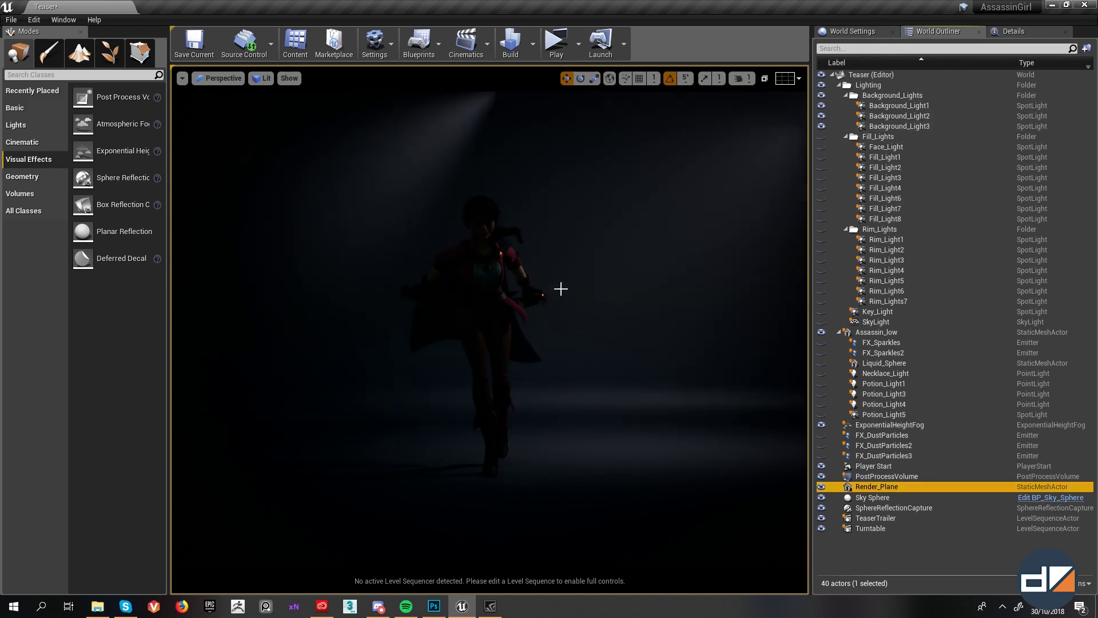
pyautogui.moveTo(560, 289); pyautogui.dragTo(564, 286, button='right')
pyautogui.press('F11')
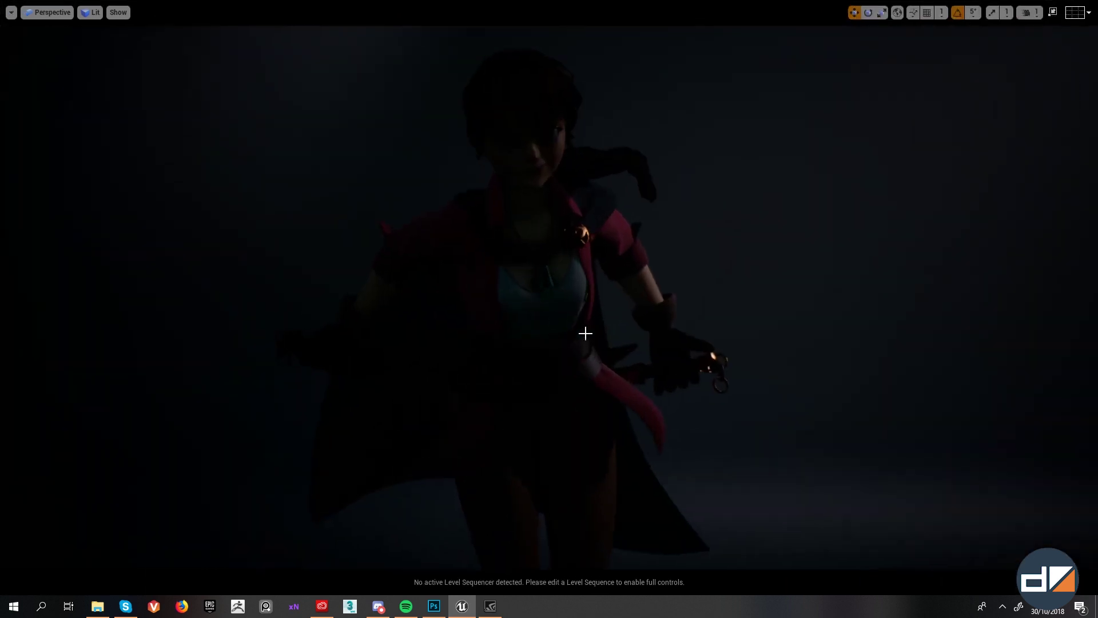
pyautogui.scroll(-8, 657, 332)
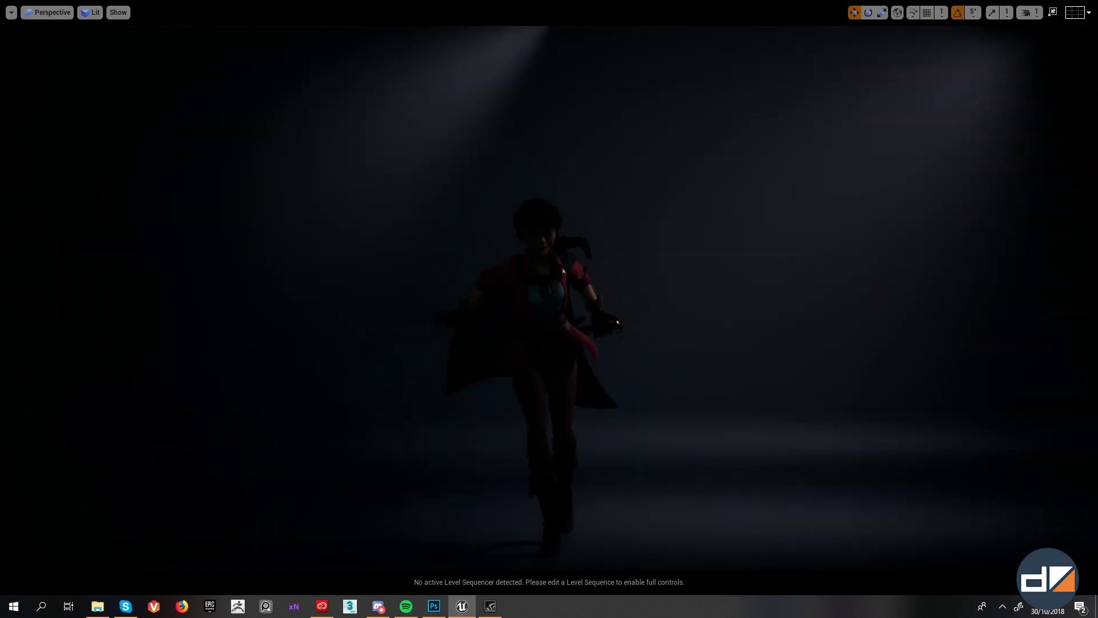
pyautogui.click(741, 486)
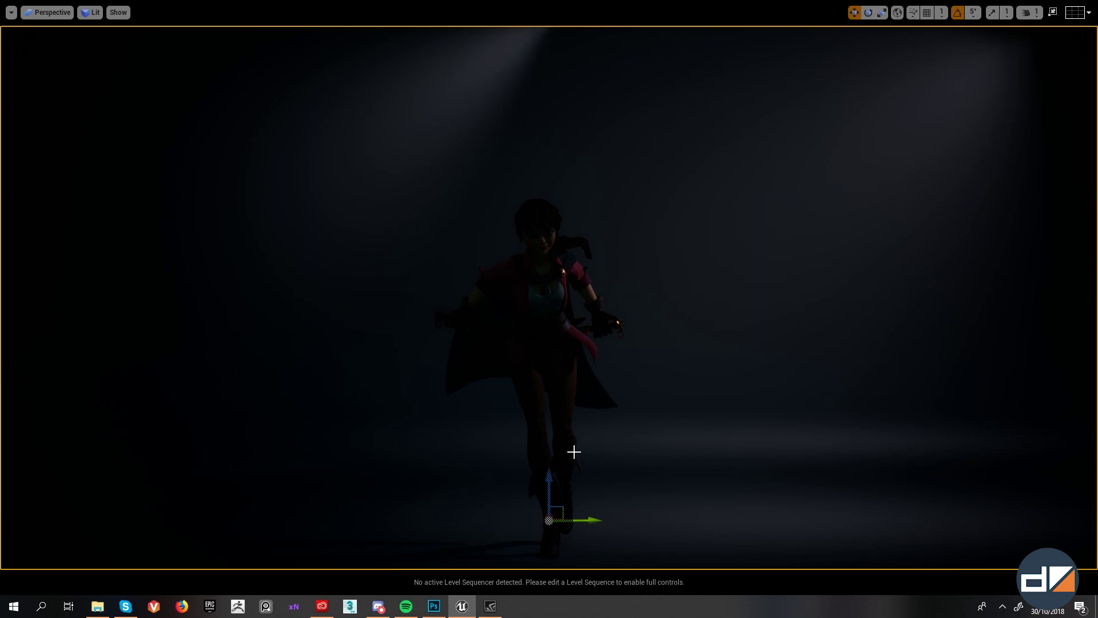
pyautogui.press('F11')
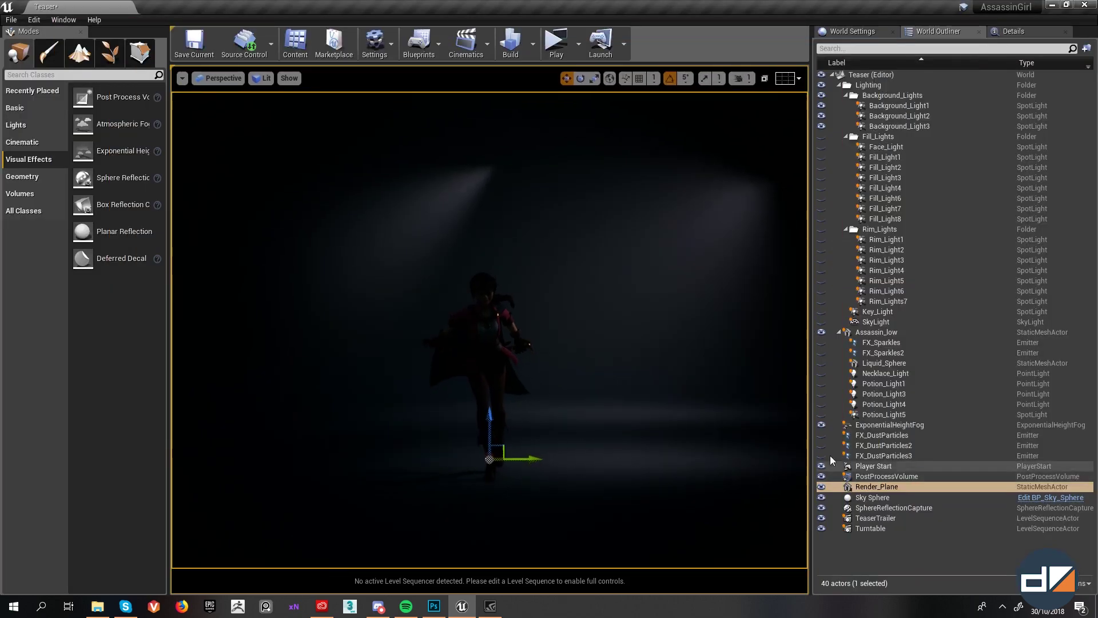
# Step: Turn off lighting Channel 0 on Render_Plane, compare the floor and backdrop in a full-screen viewport, and undo the change
pyautogui.click(1001, 33)
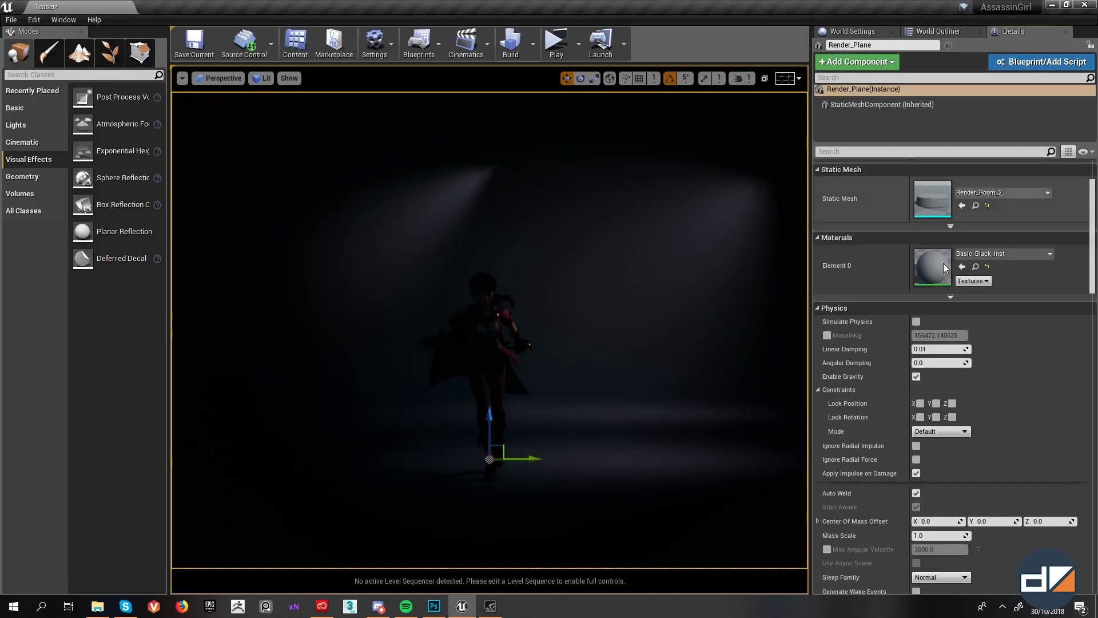
pyautogui.scroll(-15, 929, 343)
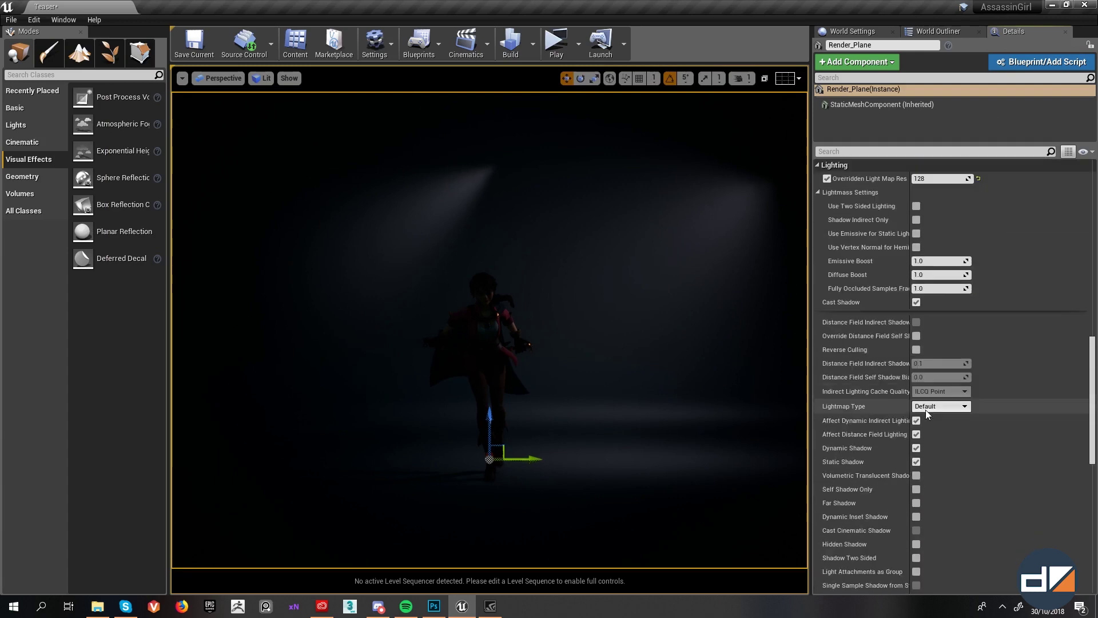
pyautogui.scroll(-5, 926, 406)
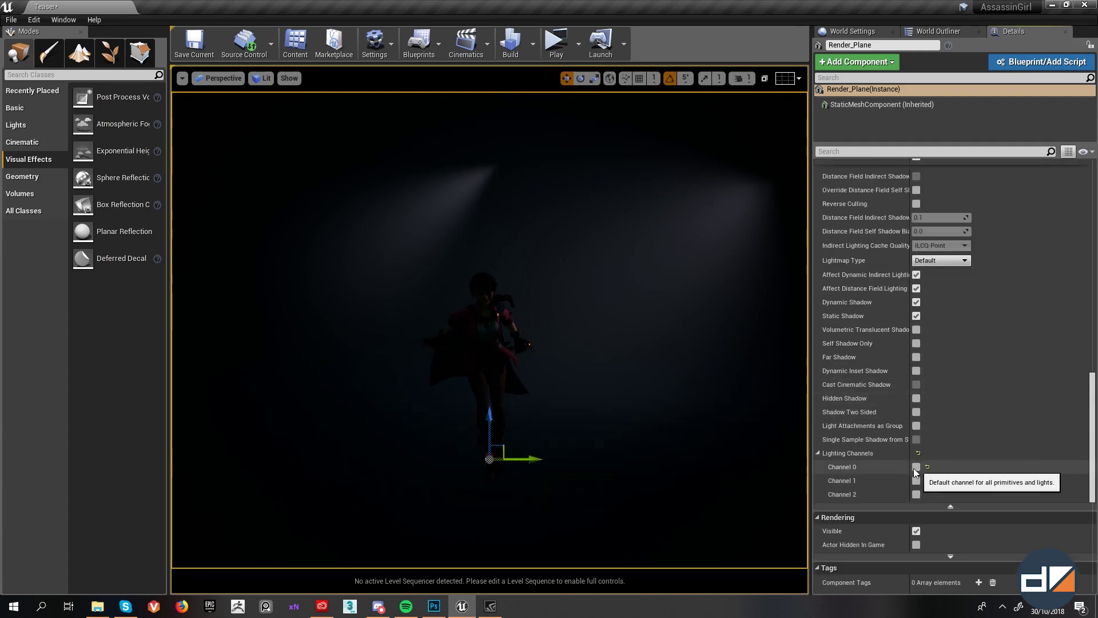
pyautogui.moveTo(626, 416)
pyautogui.mouseDown(button='right')
pyautogui.moveTo(615, 422)
pyautogui.moveTo(631, 413)
pyautogui.mouseUp(button='right')
pyautogui.press('F11')
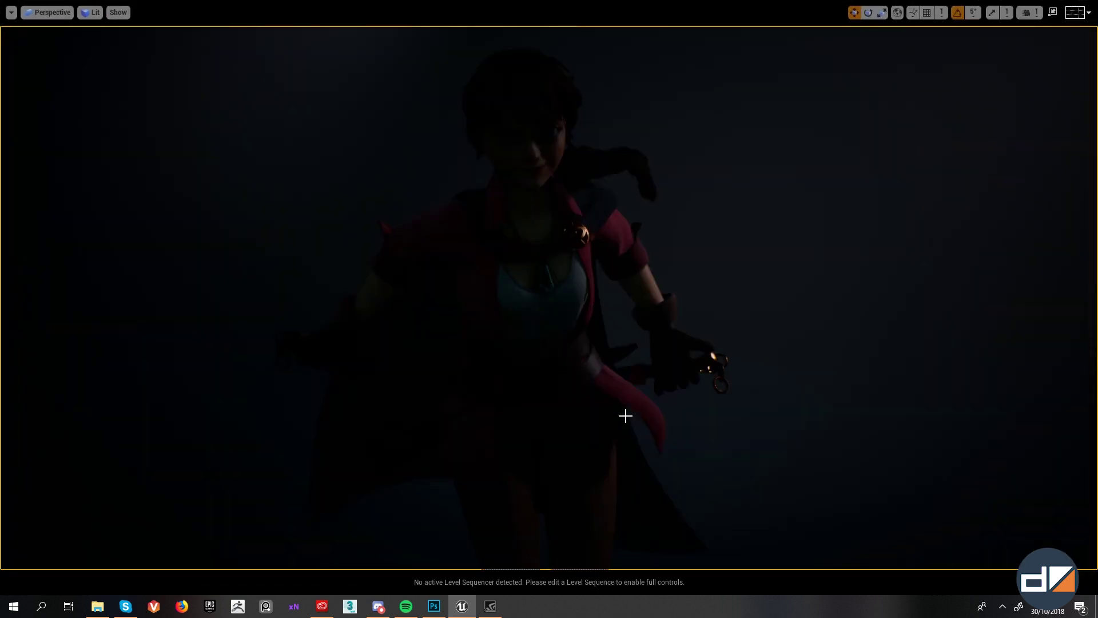
pyautogui.scroll(-4, 625, 416)
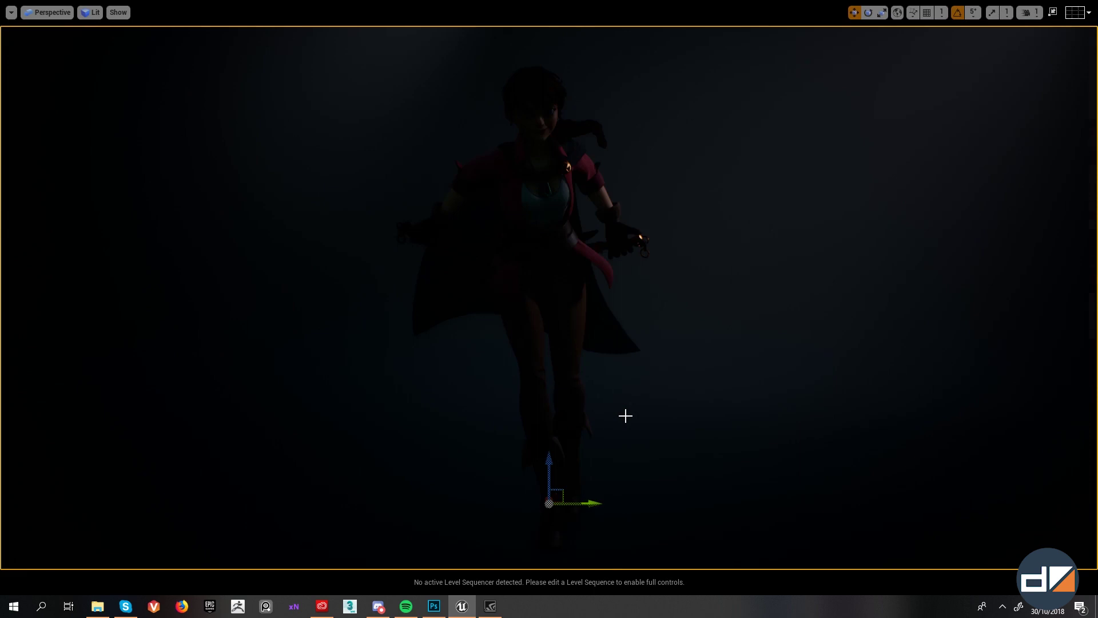
pyautogui.hotkey('ctrl', 'z')
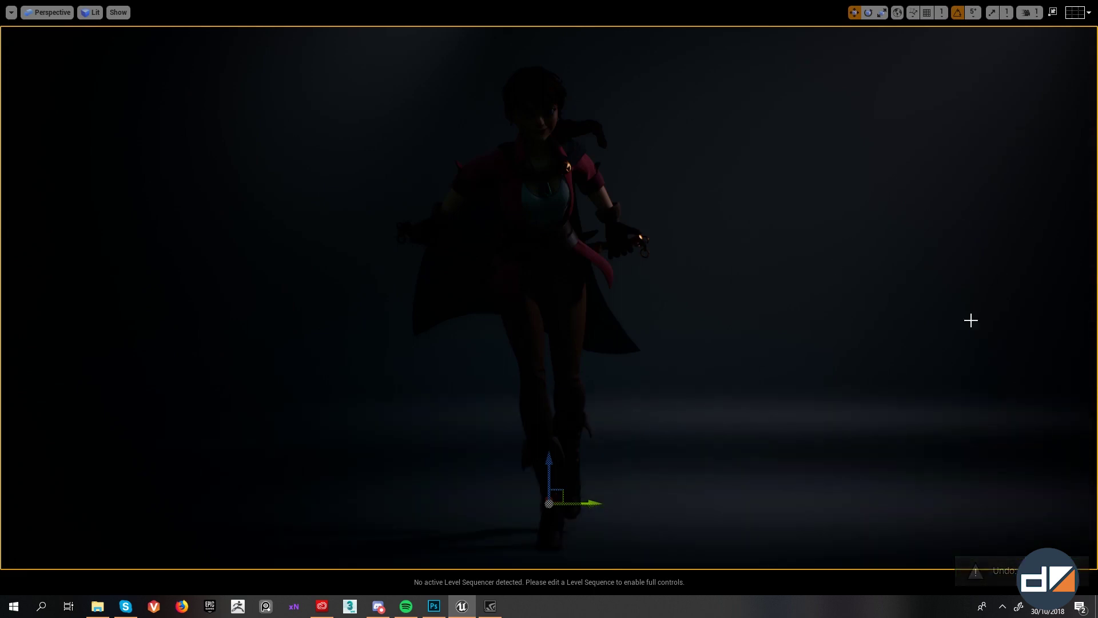
# Step: Show the light icons in a side view, try moving the middle background light slightly, and undo the move
pyautogui.moveTo(972, 320); pyautogui.dragTo(997, 350, button='right')
pyautogui.press('g')
pyautogui.moveTo(890, 341); pyautogui.dragTo(875, 165, button='right')
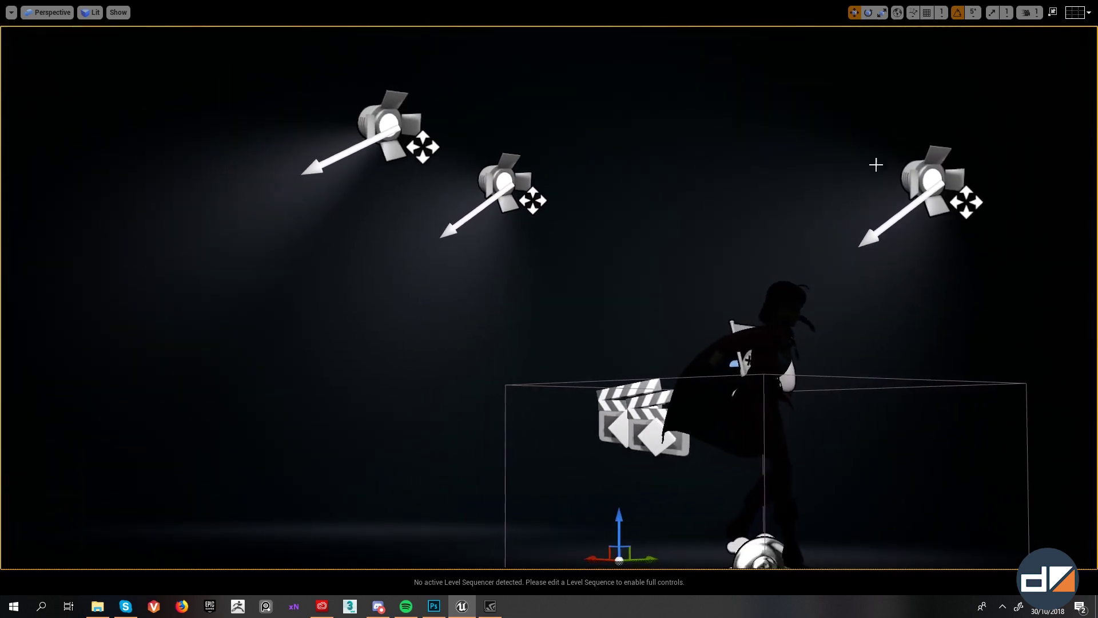
pyautogui.click(504, 182)
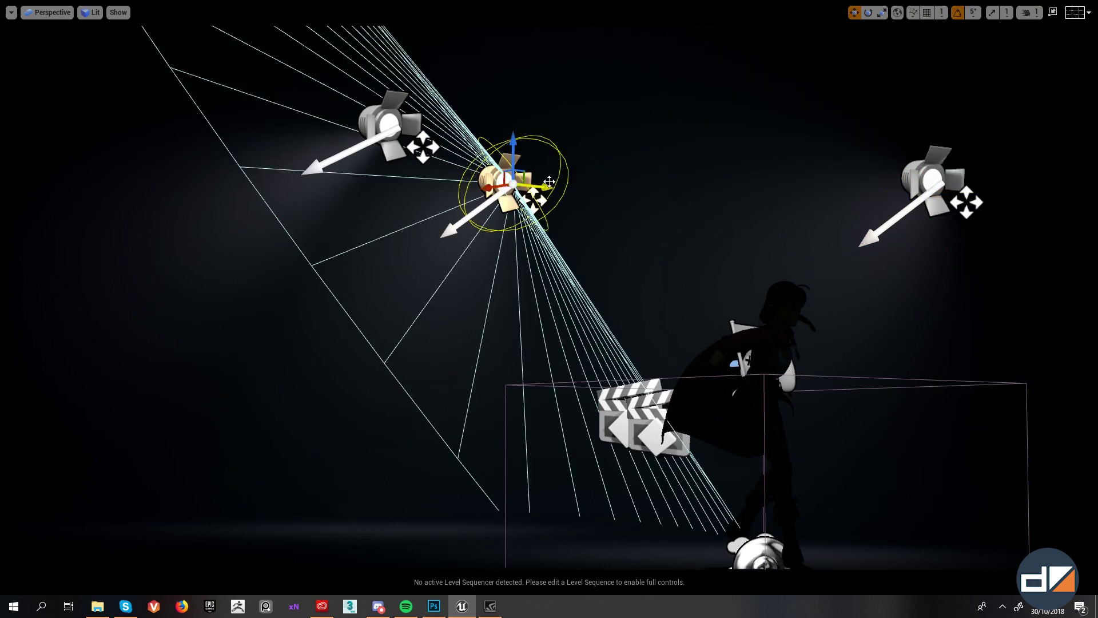
pyautogui.moveTo(488, 187)
pyautogui.mouseDown()
pyautogui.moveTo(656, 161)
pyautogui.moveTo(485, 188)
pyautogui.mouseUp()
pyautogui.hotkey('ctrl', 'z')
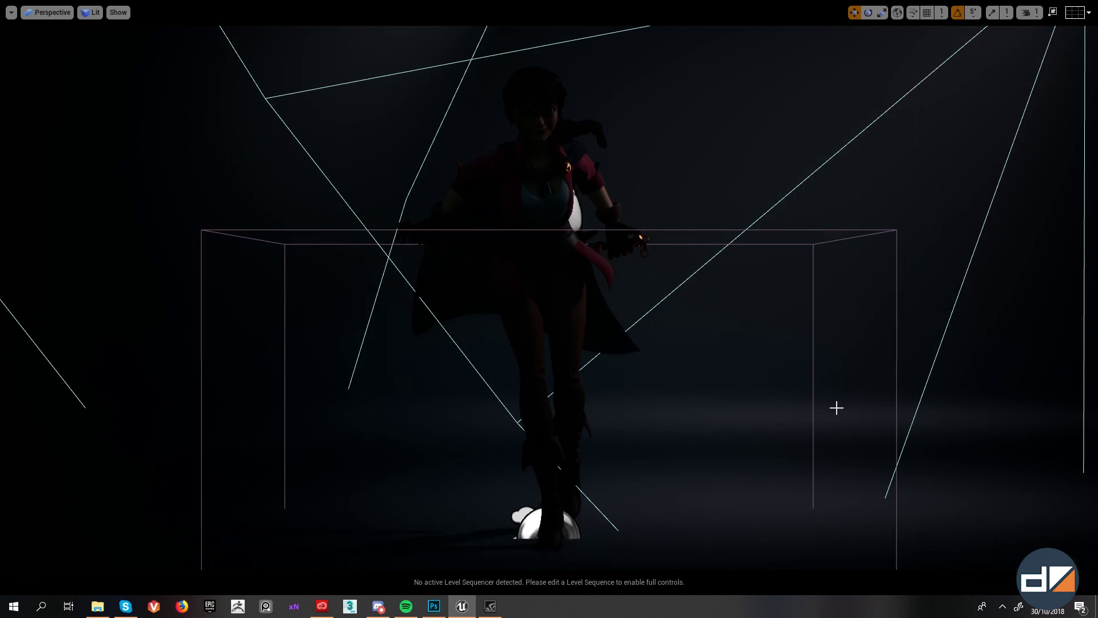
# Step: Hide the light icons, return to the full editor, and compare the scene with Background_Light3 hidden and visible
pyautogui.press('g')
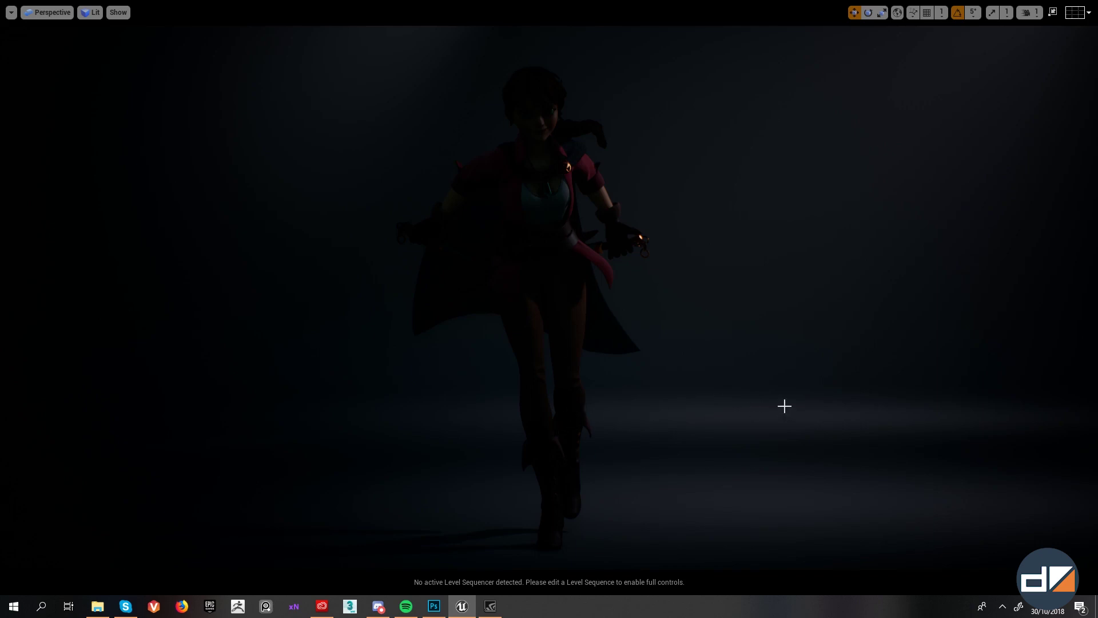
pyautogui.press('F11')
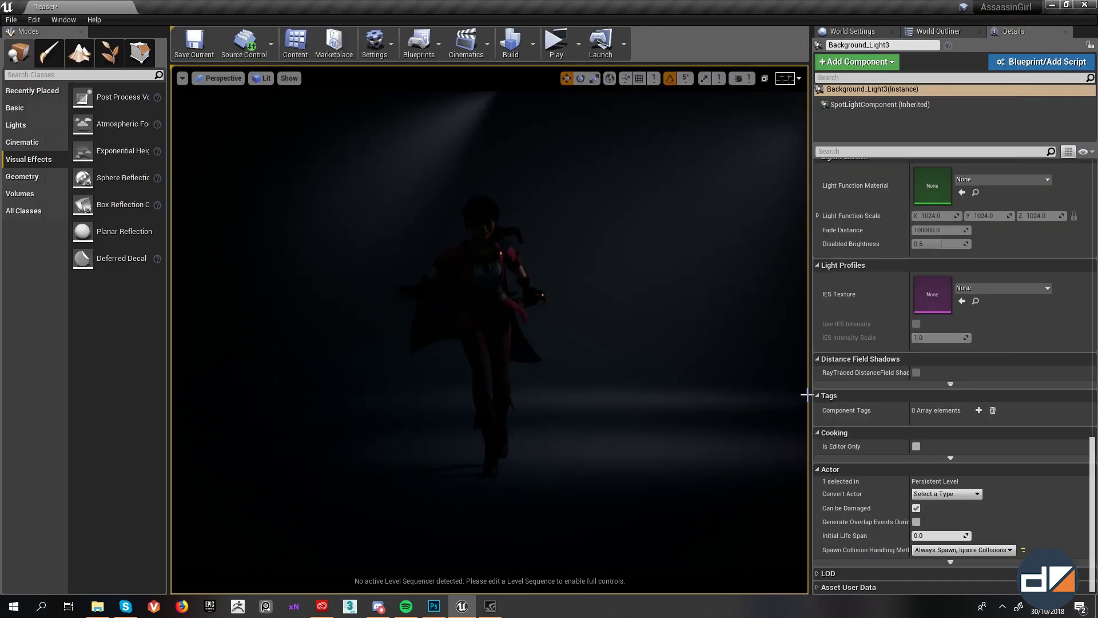
pyautogui.click(938, 32)
pyautogui.click(820, 127)
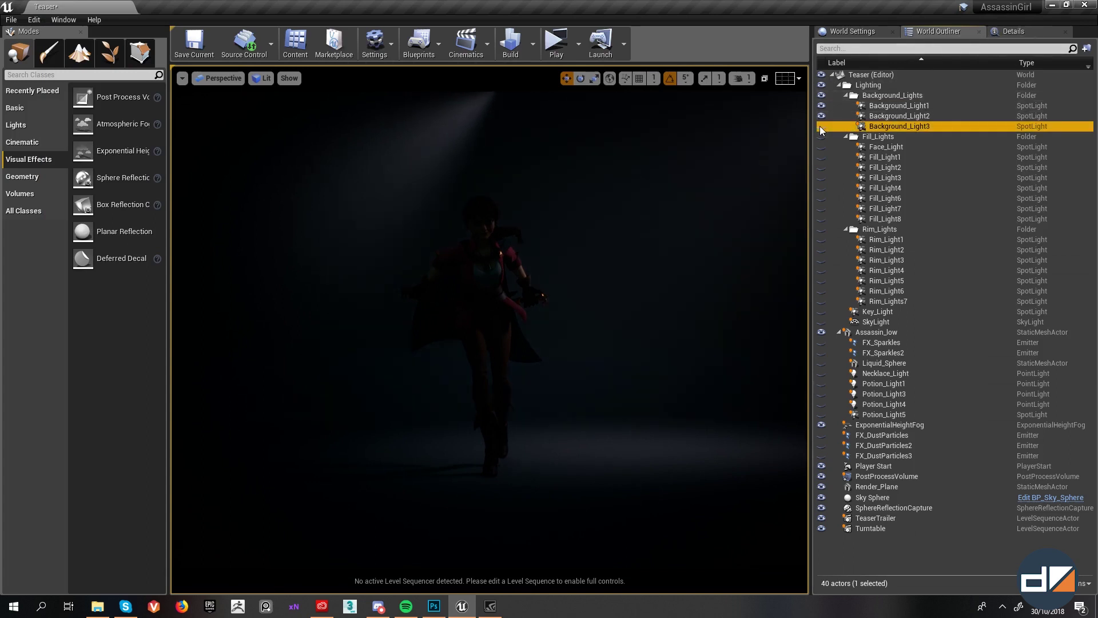
pyautogui.click(820, 126)
pyautogui.click(821, 127)
pyautogui.click(820, 127)
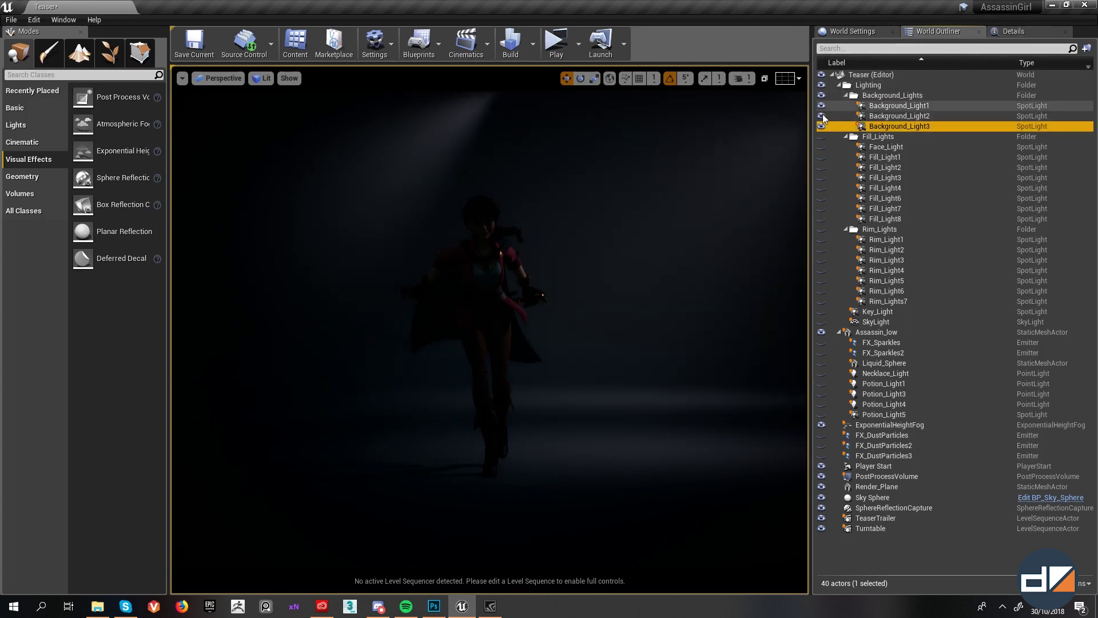
# Step: Hide Background_Light2 and Background_Light3 together and restore them one after the other, comparing the backdrop and floor
pyautogui.click(821, 115)
pyautogui.click(822, 126)
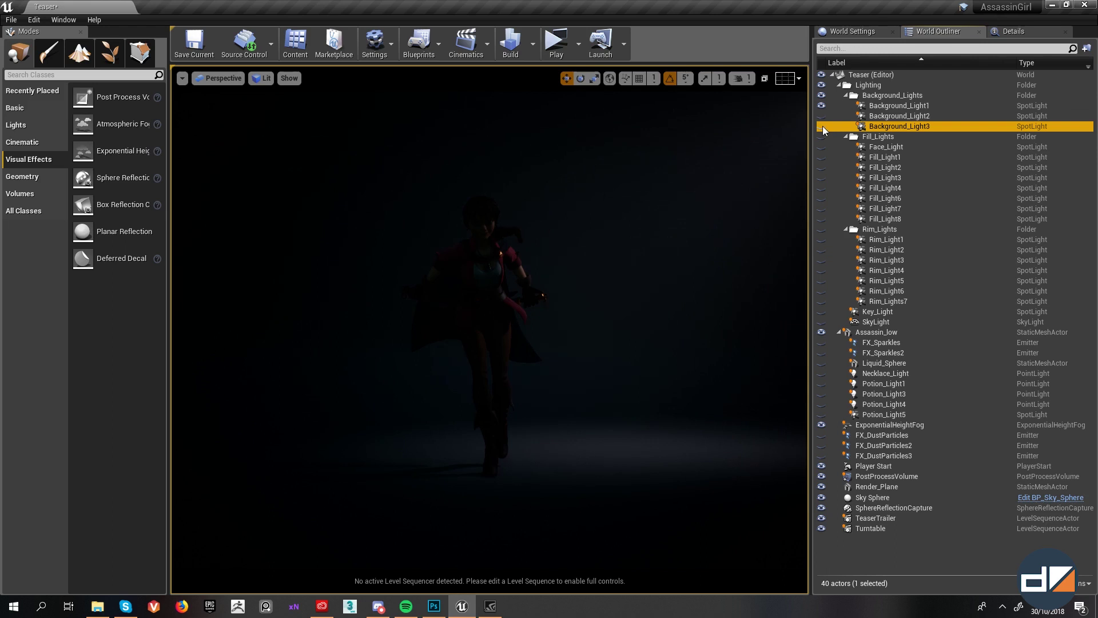
pyautogui.click(821, 115)
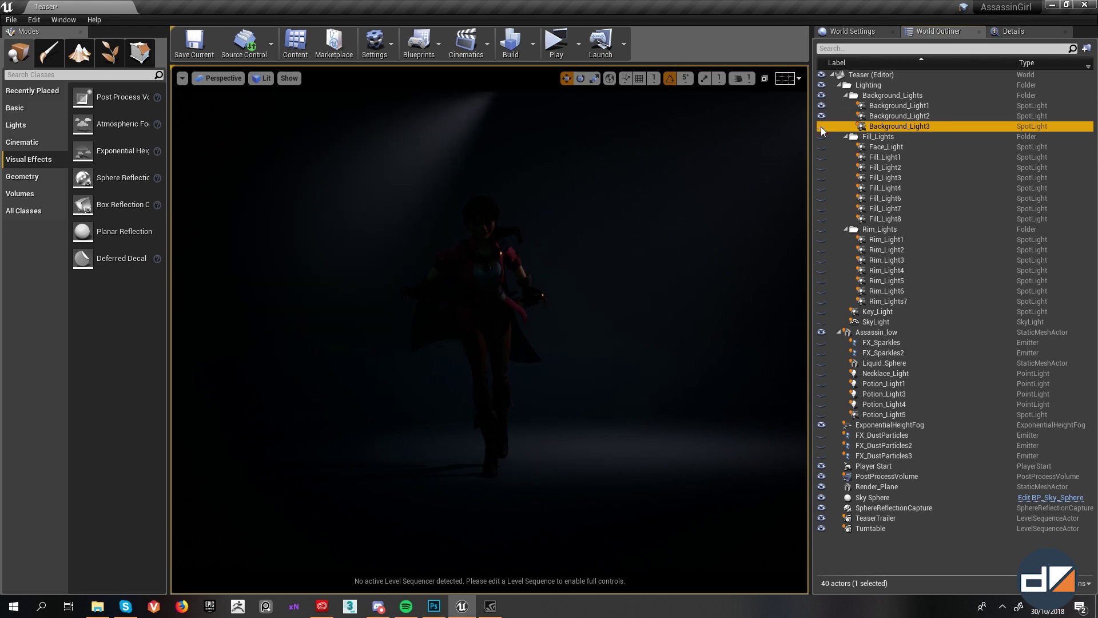
pyautogui.click(821, 126)
pyautogui.click(822, 126)
pyautogui.click(821, 127)
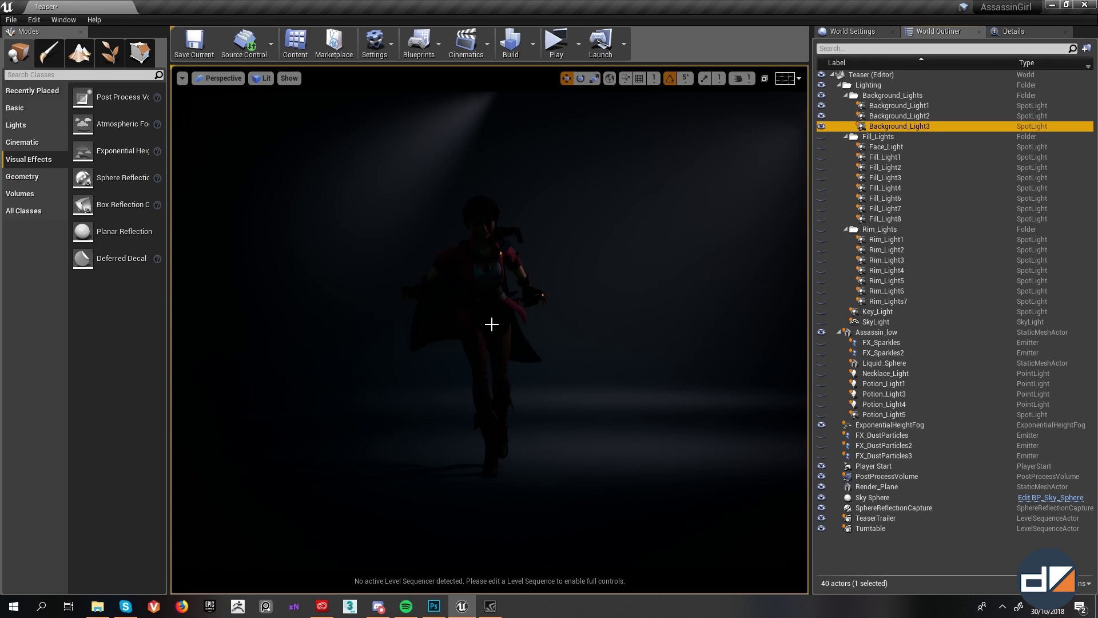
# Step: Examine the character's silhouette against the three background lights in a full-screen viewport
pyautogui.click(491, 324)
pyautogui.press('F11')
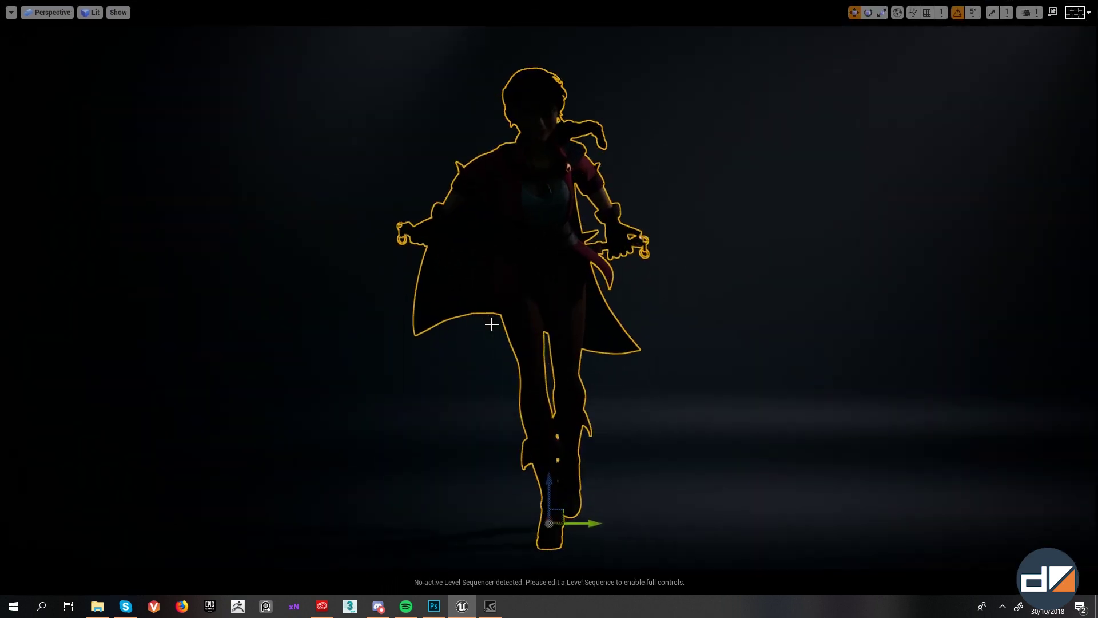
pyautogui.press('F11')
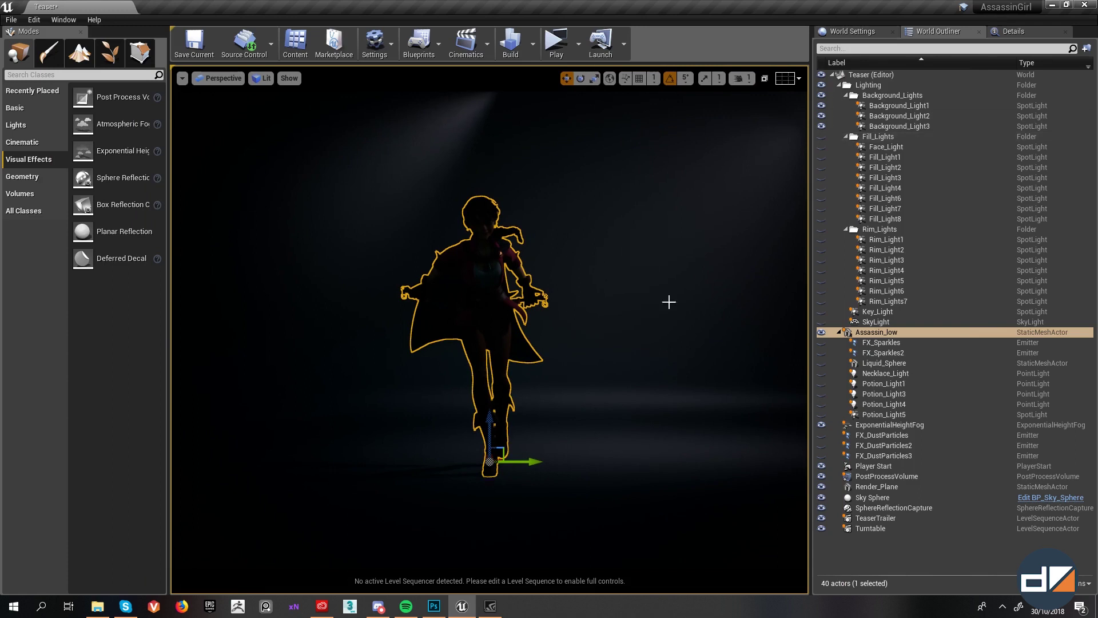
# Step: Make Key_Light visible, comparing the character with the light on and off
pyautogui.click(888, 146)
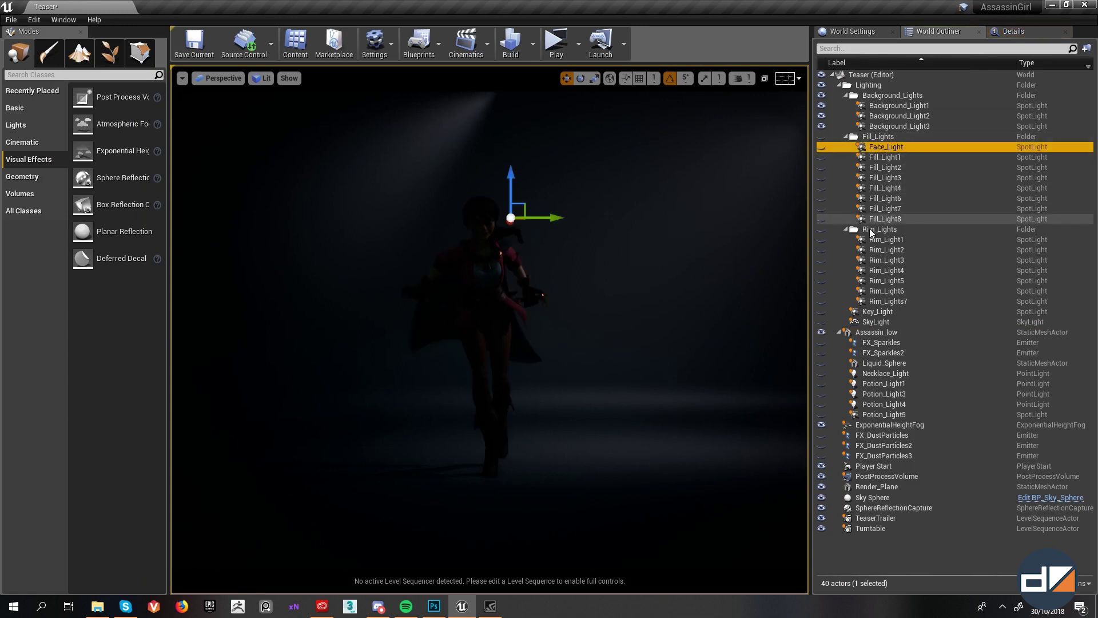
pyautogui.click(877, 95)
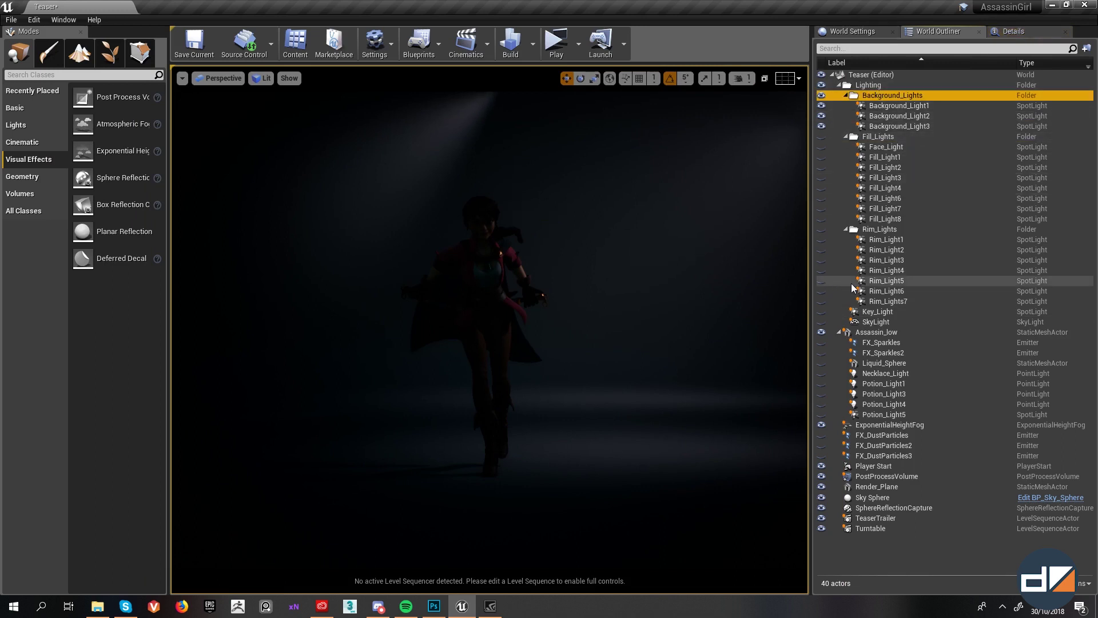
pyautogui.click(822, 312)
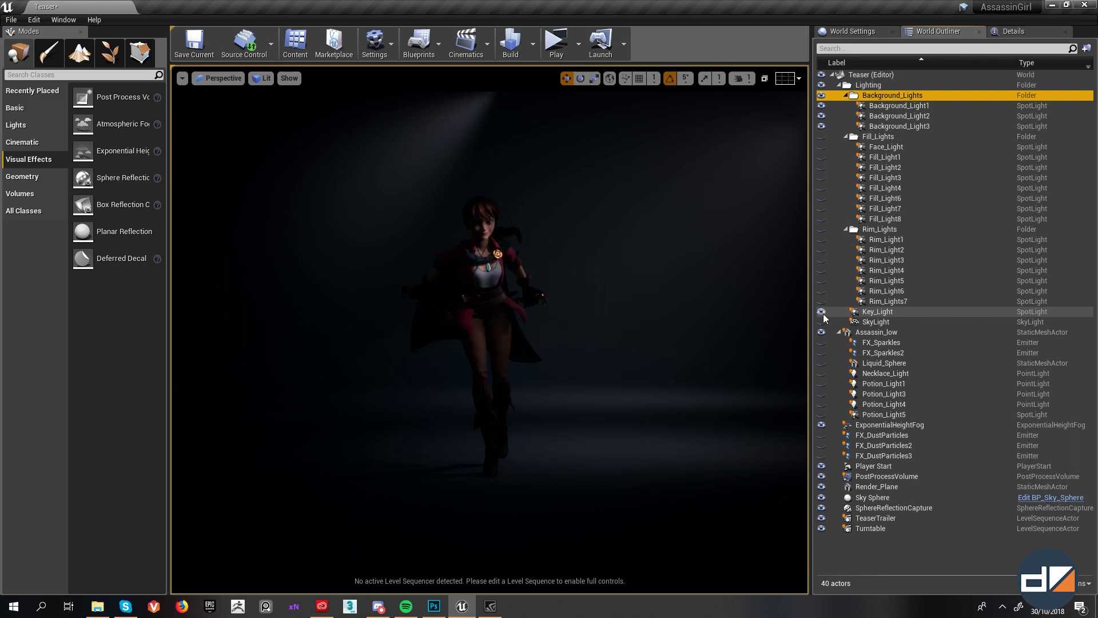
pyautogui.click(822, 312)
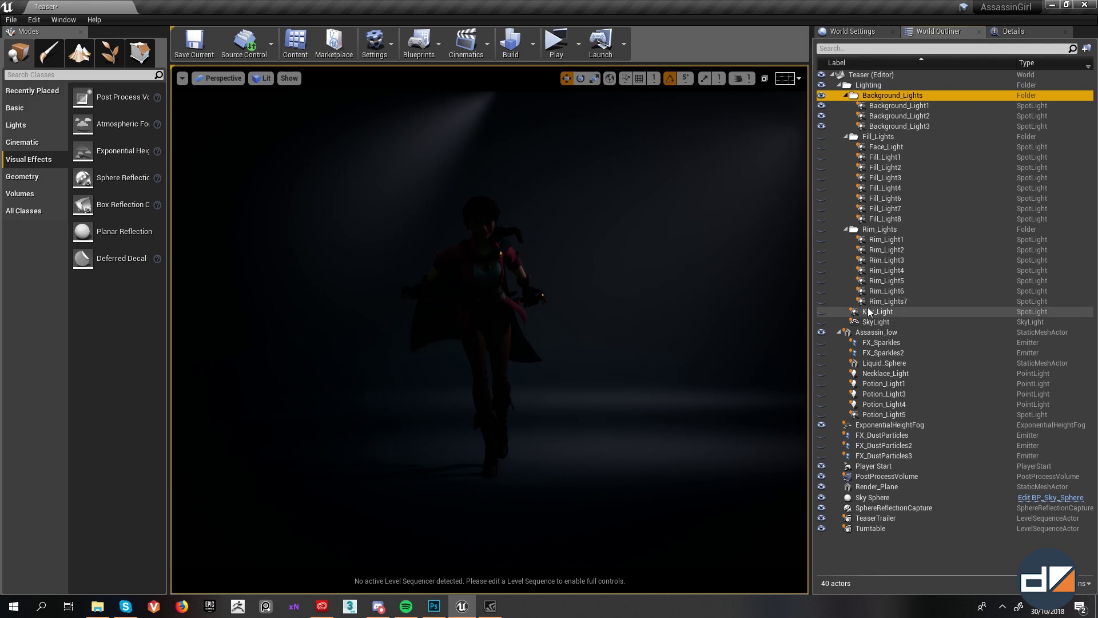
pyautogui.click(822, 312)
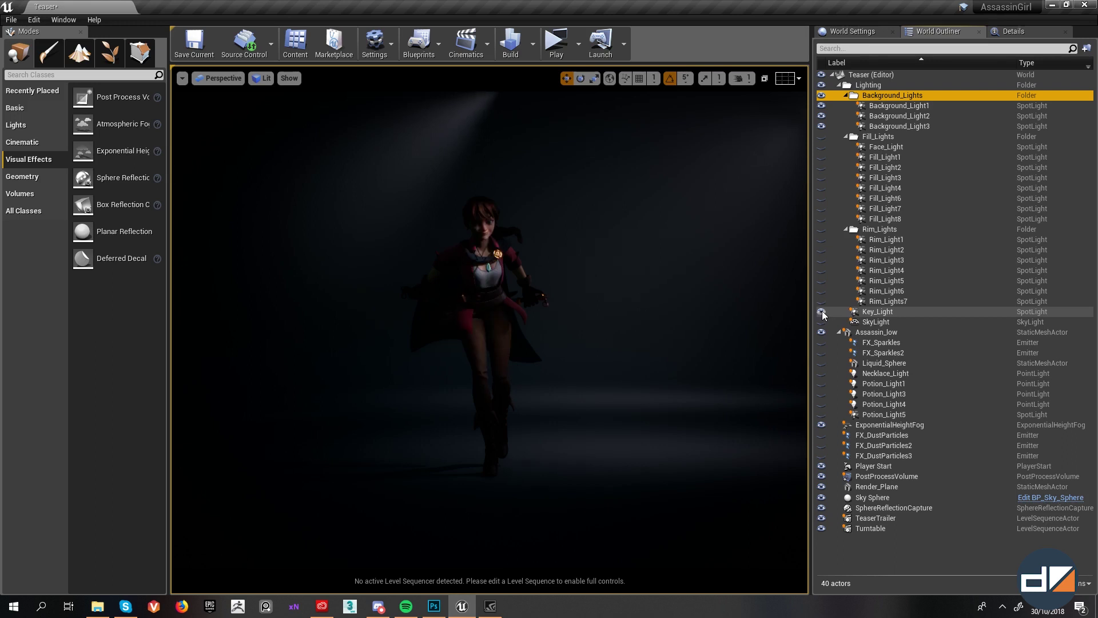
# Step: Select Key_Light and examine its position and cone around the character with the light icons shown, hiding them again at the end
pyautogui.click(883, 311)
pyautogui.moveTo(614, 296); pyautogui.dragTo(635, 275, button='right')
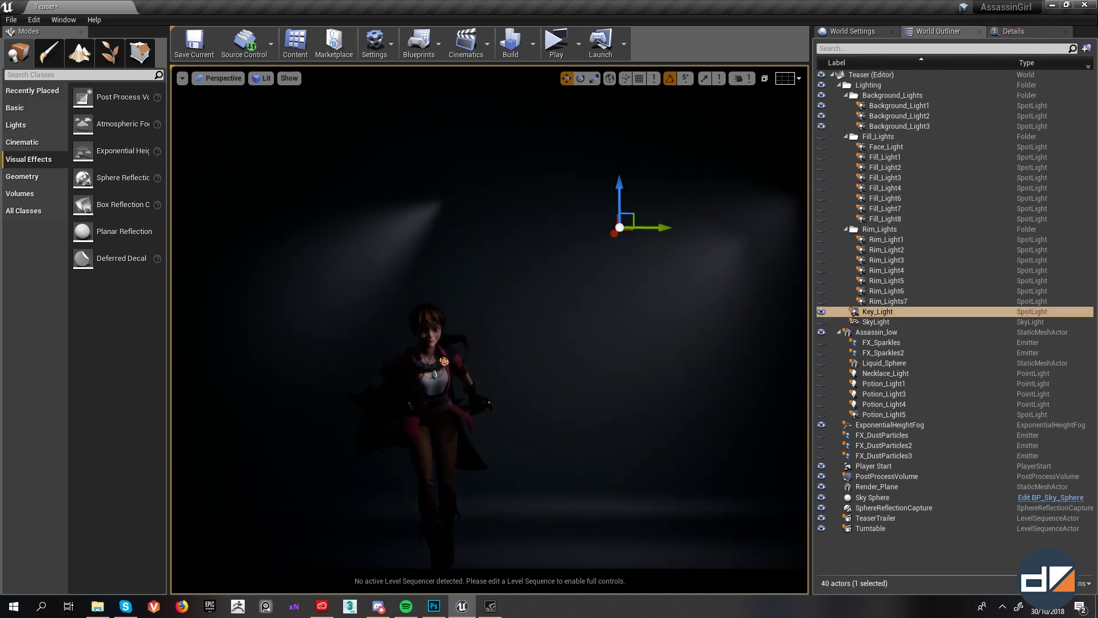
pyautogui.press('g')
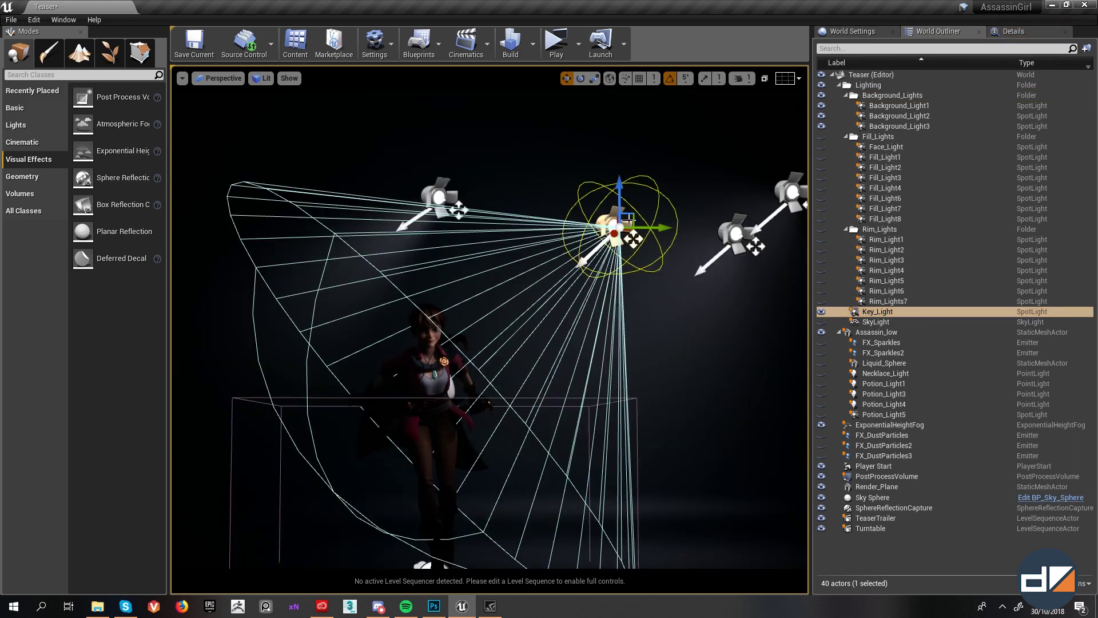
pyautogui.moveTo(510, 318)
pyautogui.mouseDown(button='right')
pyautogui.moveTo(518, 298)
pyautogui.moveTo(511, 313)
pyautogui.moveTo(563, 332)
pyautogui.moveTo(612, 329)
pyautogui.moveTo(435, 317)
pyautogui.moveTo(509, 314)
pyautogui.mouseUp(button='right')
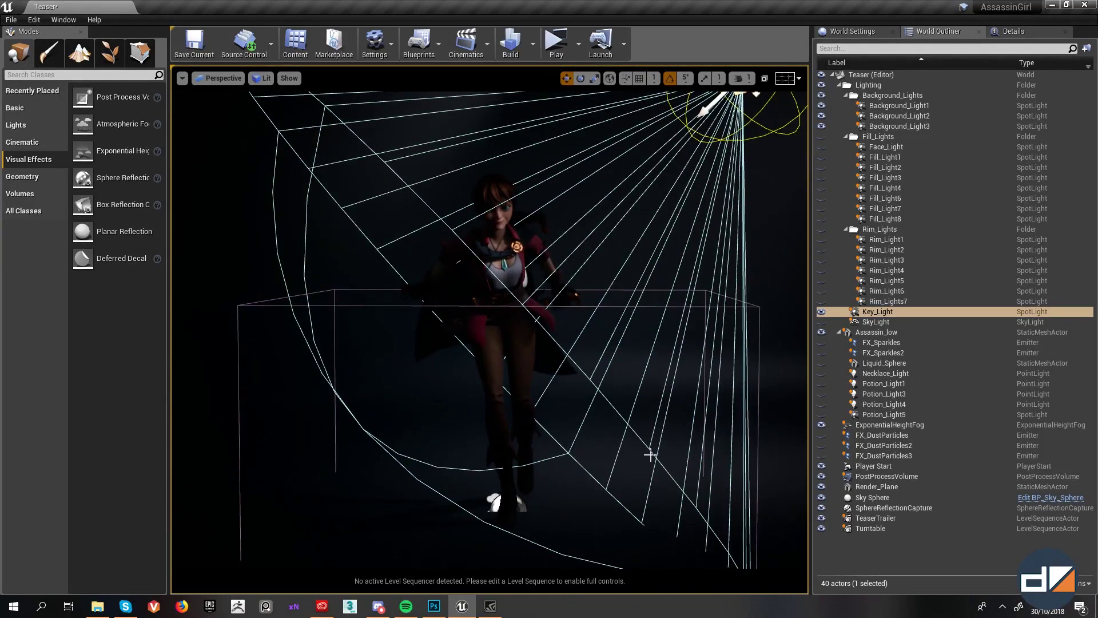
pyautogui.moveTo(650, 453); pyautogui.dragTo(515, 245, button='right')
pyautogui.moveTo(407, 166); pyautogui.dragTo(356, 98, button='right')
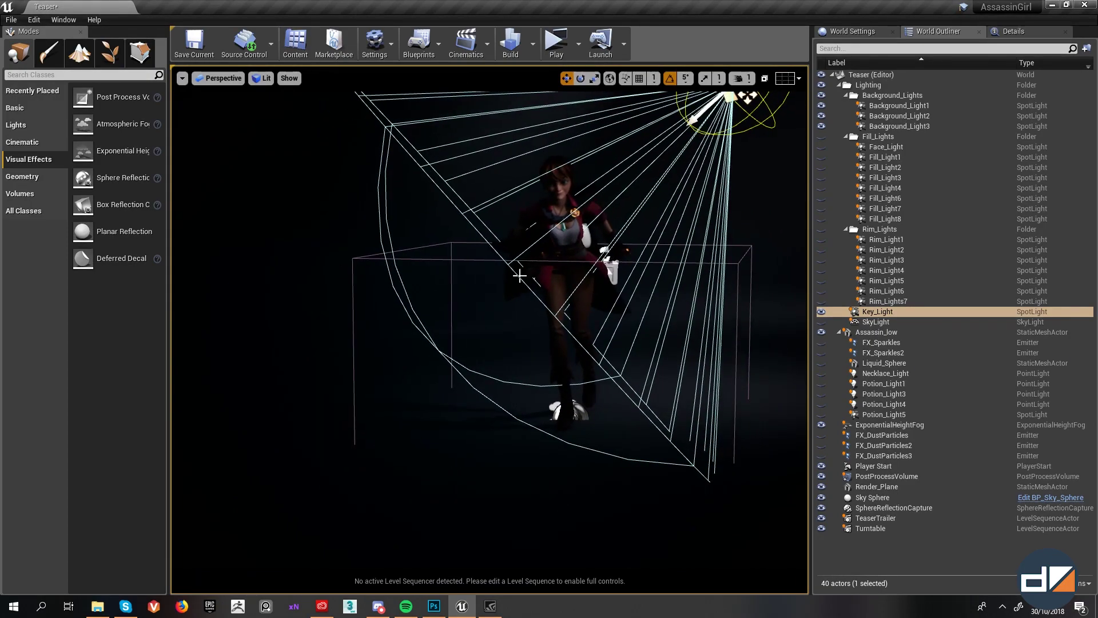
pyautogui.moveTo(677, 397); pyautogui.dragTo(606, 348, button='right')
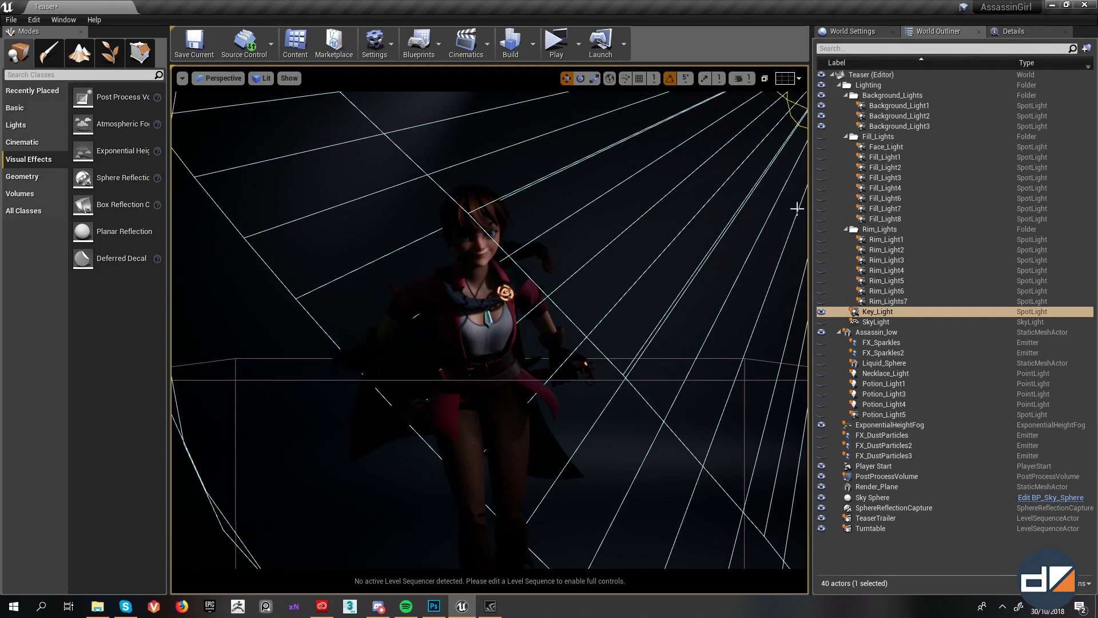
pyautogui.press('g')
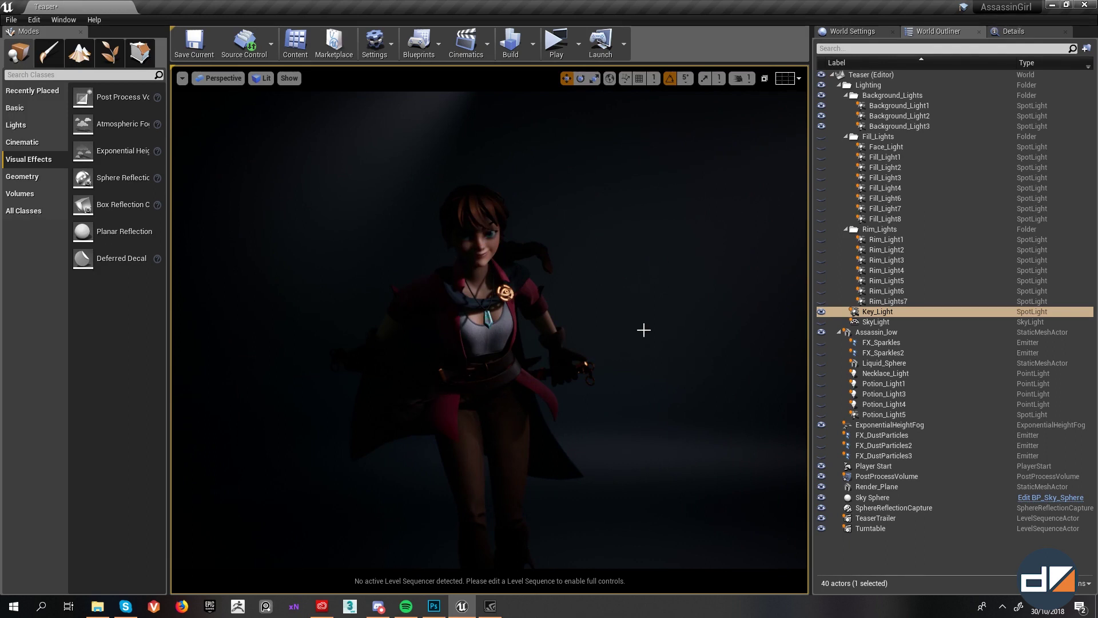
# Step: Make SkyLight visible and compare the character with Key_Light off and on, leaving both lights visible
pyautogui.click(822, 322)
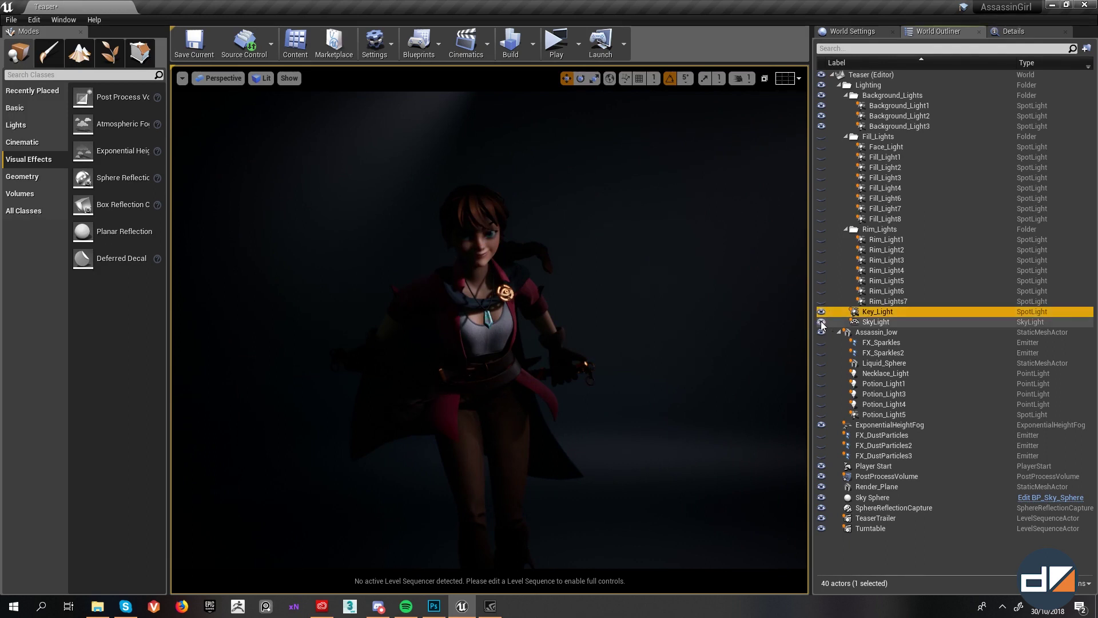
pyautogui.click(821, 312)
pyautogui.click(822, 312)
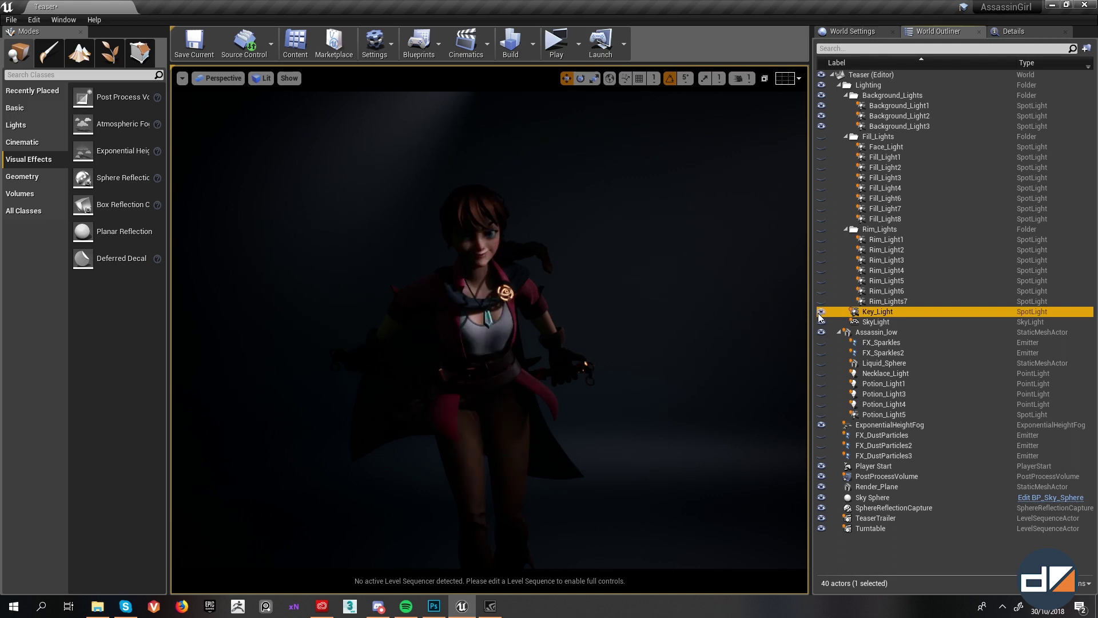
pyautogui.click(821, 312)
pyautogui.click(822, 312)
pyautogui.click(821, 311)
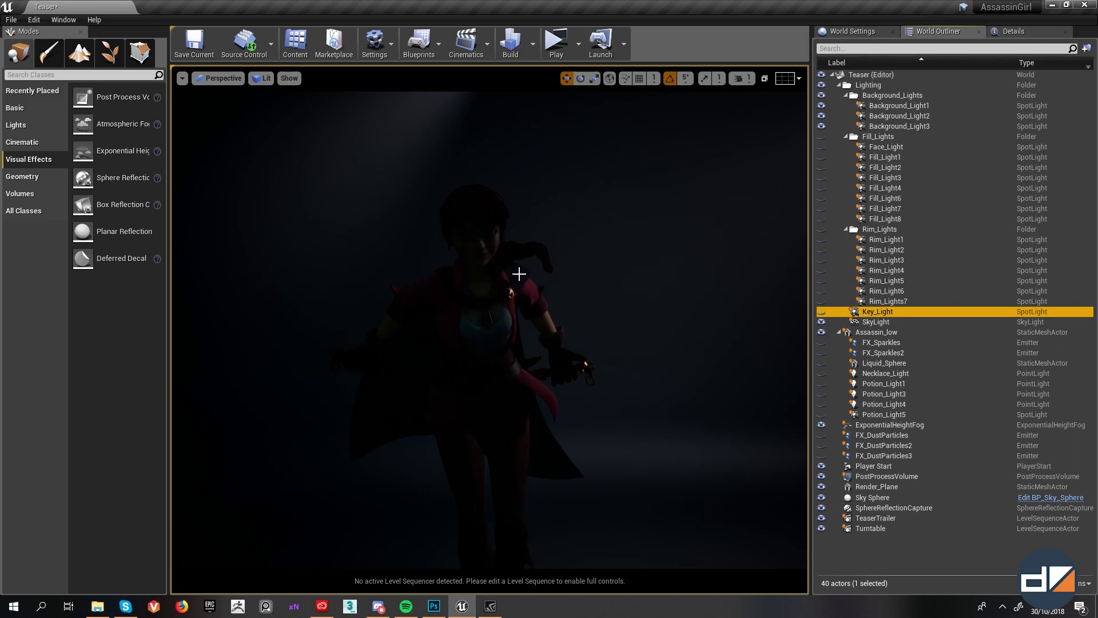
pyautogui.click(821, 311)
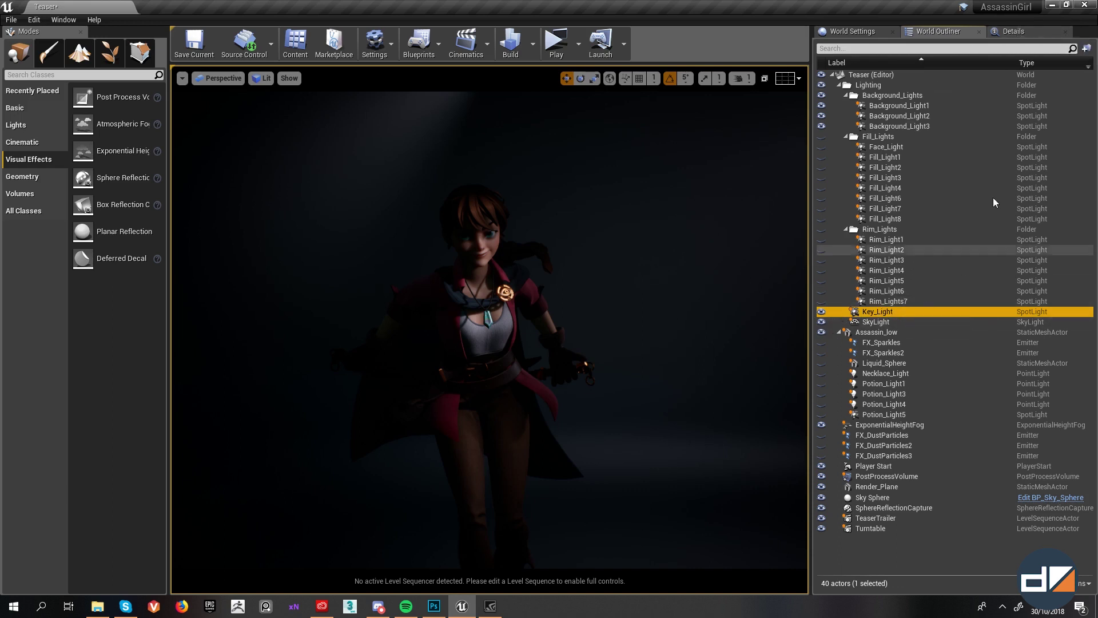
# Step: Open Key_Light's details and review its Shadow Resolution Scale, Shadow Bias and main light settings
pyautogui.click(1011, 33)
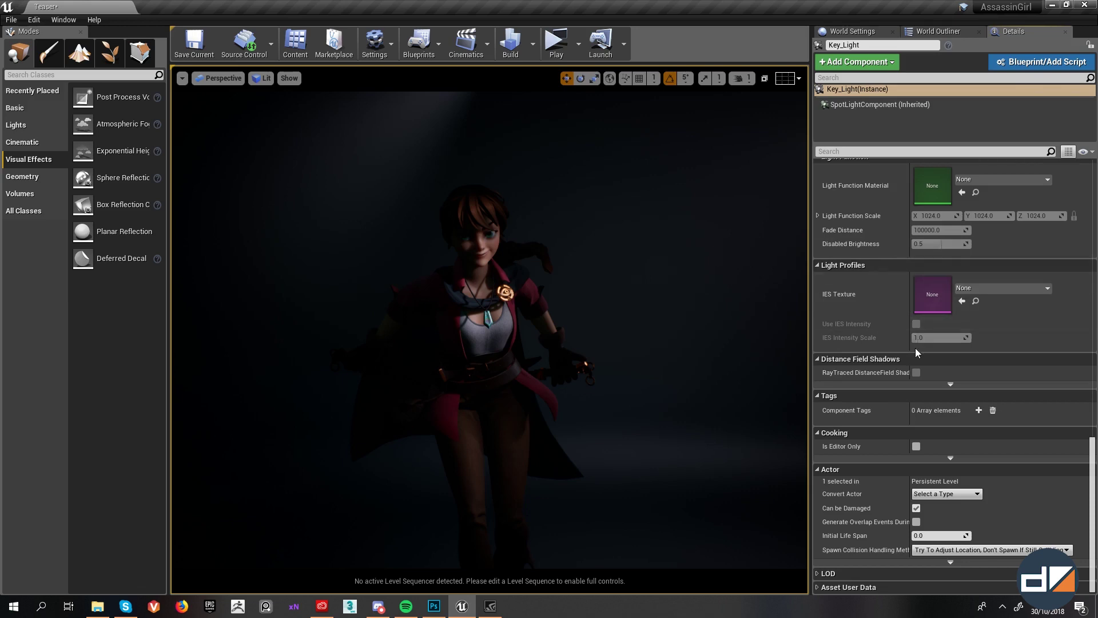
pyautogui.scroll(10, 916, 347)
pyautogui.scroll(7, 915, 348)
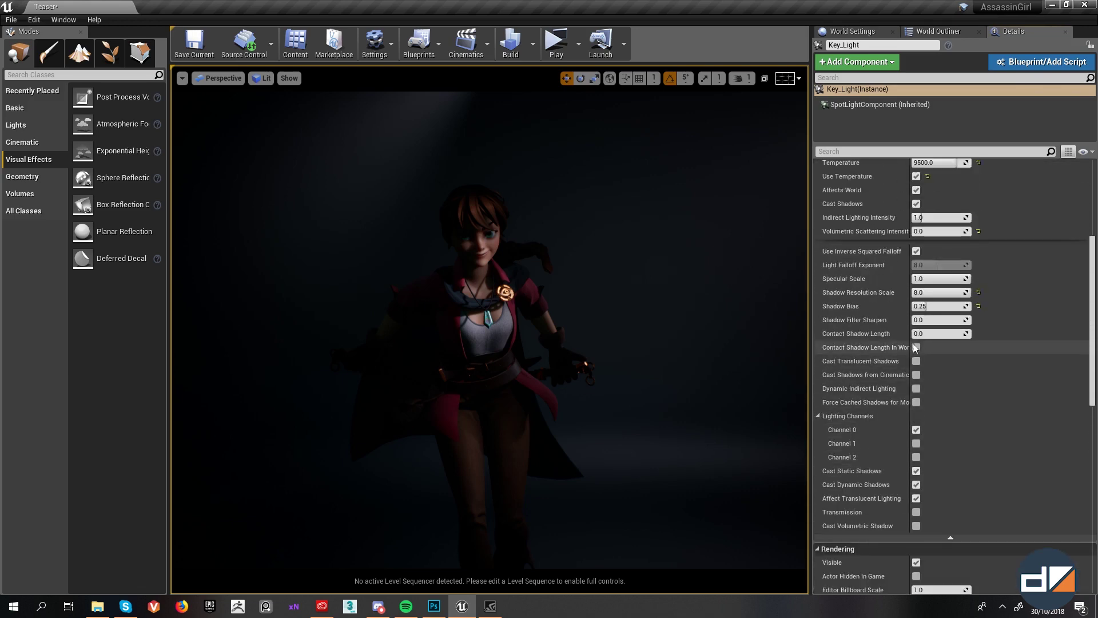
pyautogui.moveTo(918, 307); pyautogui.dragTo(931, 306)
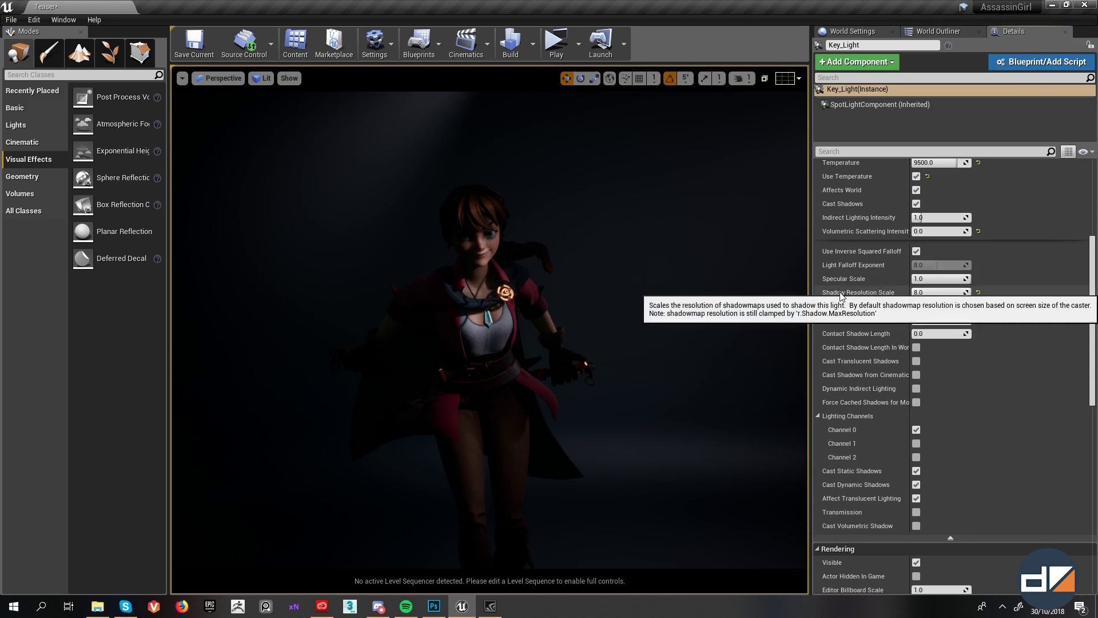
pyautogui.scroll(3, 977, 326)
pyautogui.scroll(4, 977, 321)
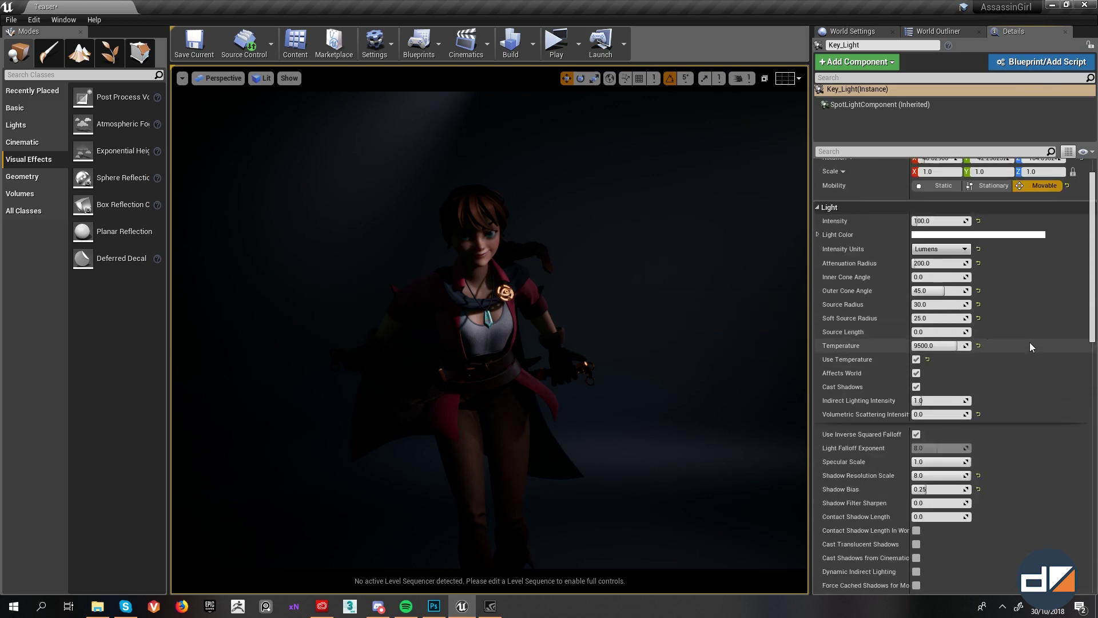
# Step: Try lowering Key_Light's intensity to about 80 lumens and restore it to 100
pyautogui.moveTo(934, 223); pyautogui.dragTo(914, 222)
pyautogui.click(931, 223)
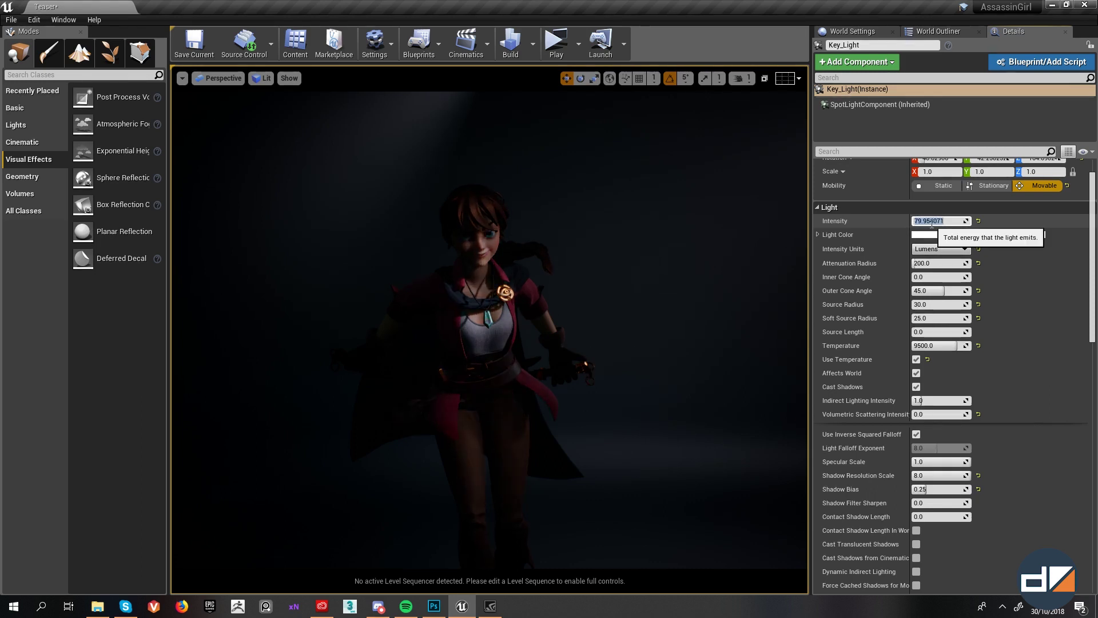
pyautogui.press('Return')
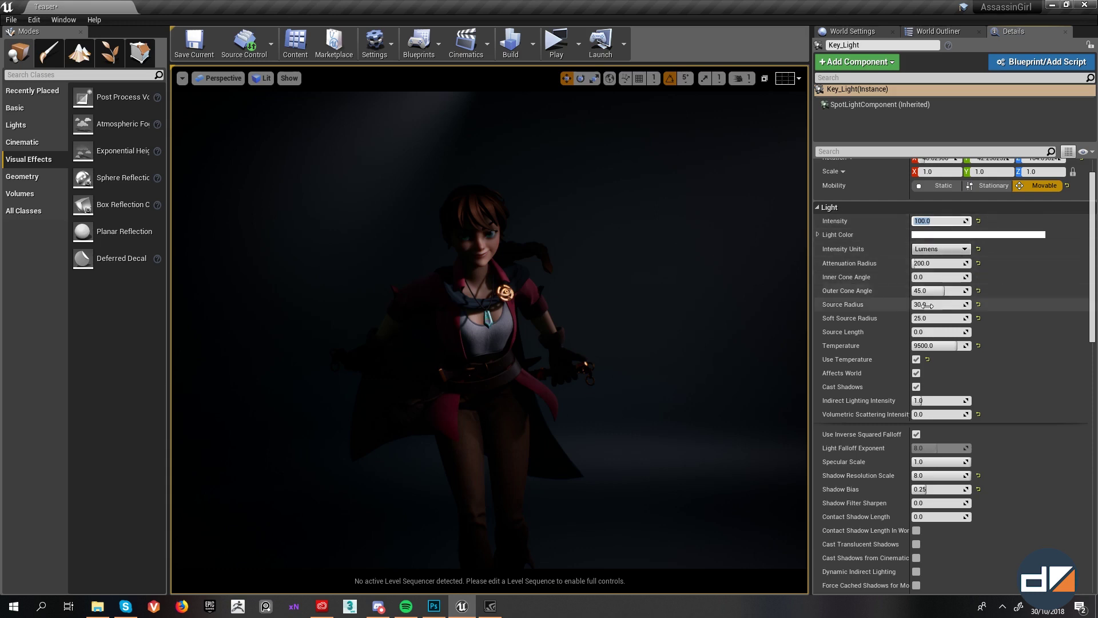
# Step: Raise Key_Light's Source Radius to about 143 and examine the highlights on the necklace and belt up close
pyautogui.scroll(-1, 921, 486)
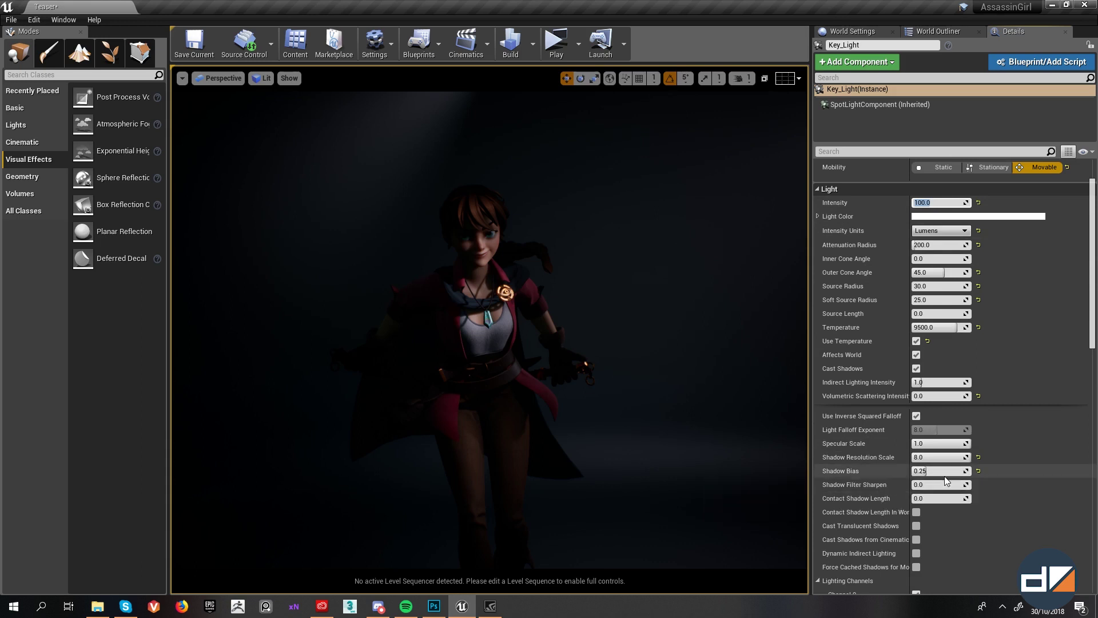
pyautogui.click(928, 286)
pyautogui.moveTo(928, 286); pyautogui.dragTo(1006, 286)
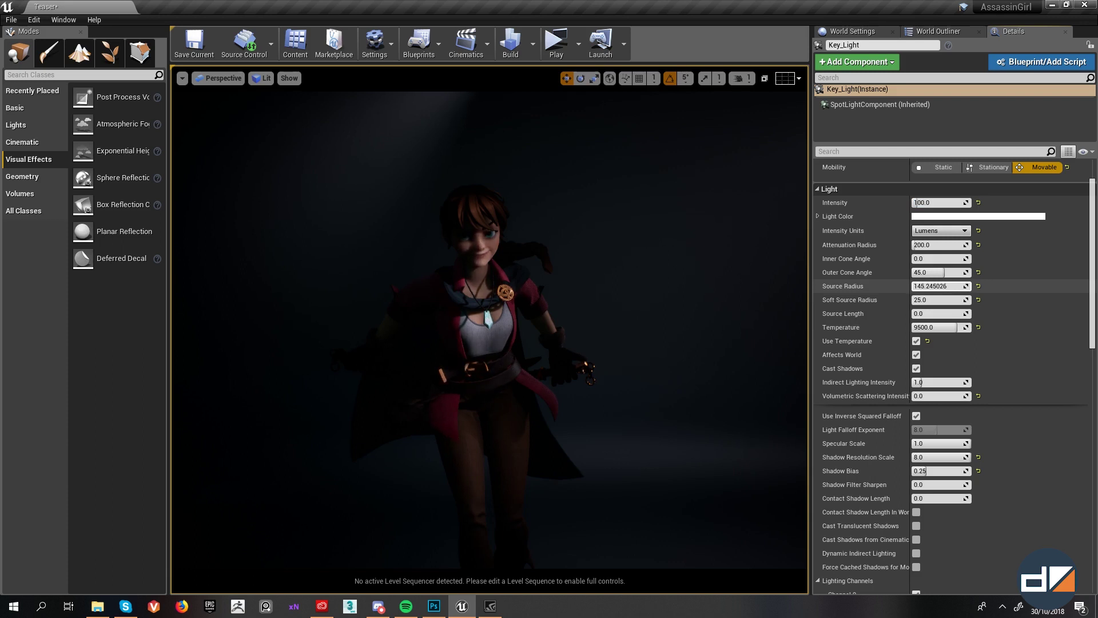
pyautogui.scroll(8, 485, 410)
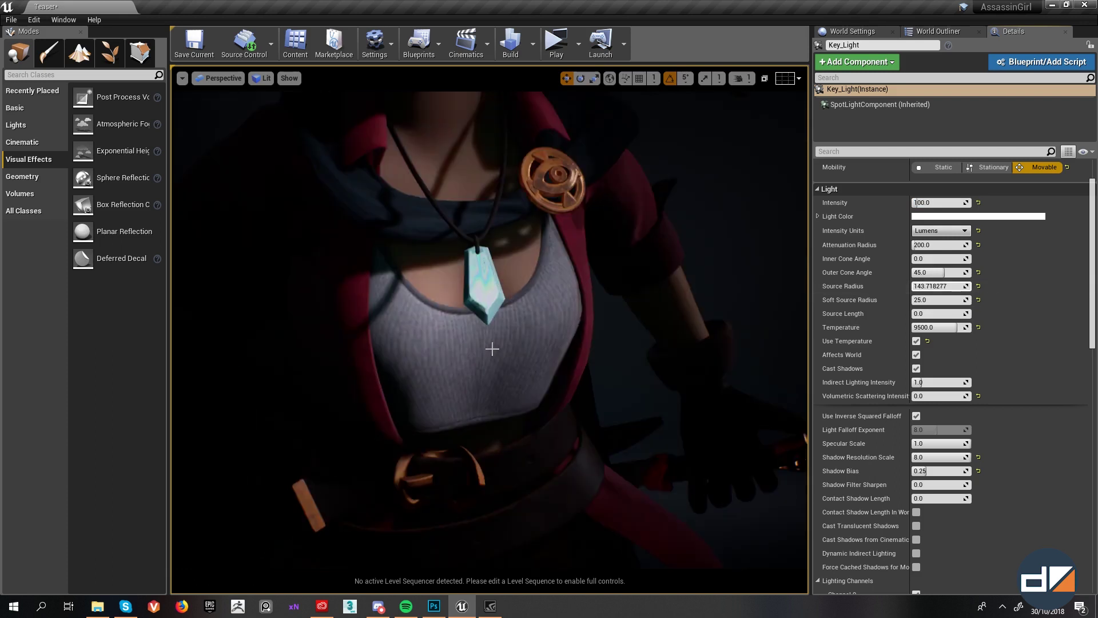
pyautogui.moveTo(490, 348); pyautogui.dragTo(492, 369, button='right')
pyautogui.moveTo(492, 369); pyautogui.dragTo(482, 458, button='middle')
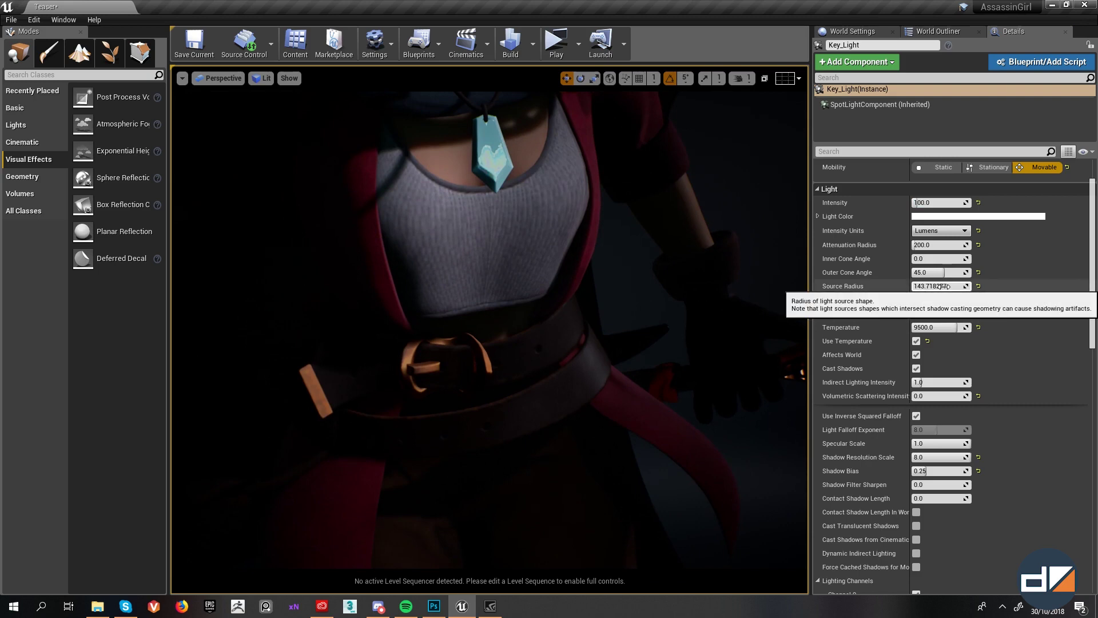
pyautogui.moveTo(937, 286)
pyautogui.mouseDown()
pyautogui.moveTo(886, 286)
pyautogui.moveTo(972, 286)
pyautogui.moveTo(922, 286)
pyautogui.moveTo(936, 287)
pyautogui.mouseUp()
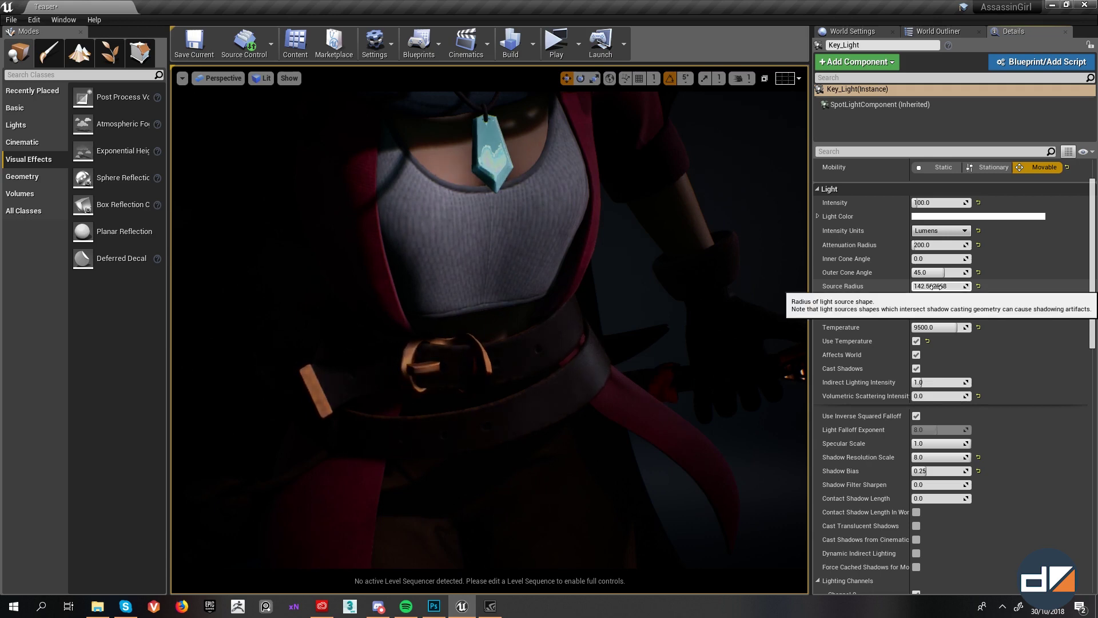
# Step: Undo the Source Radius changes on Key_Light and bring the full character back into view
pyautogui.hotkey('ctrl', 'z')
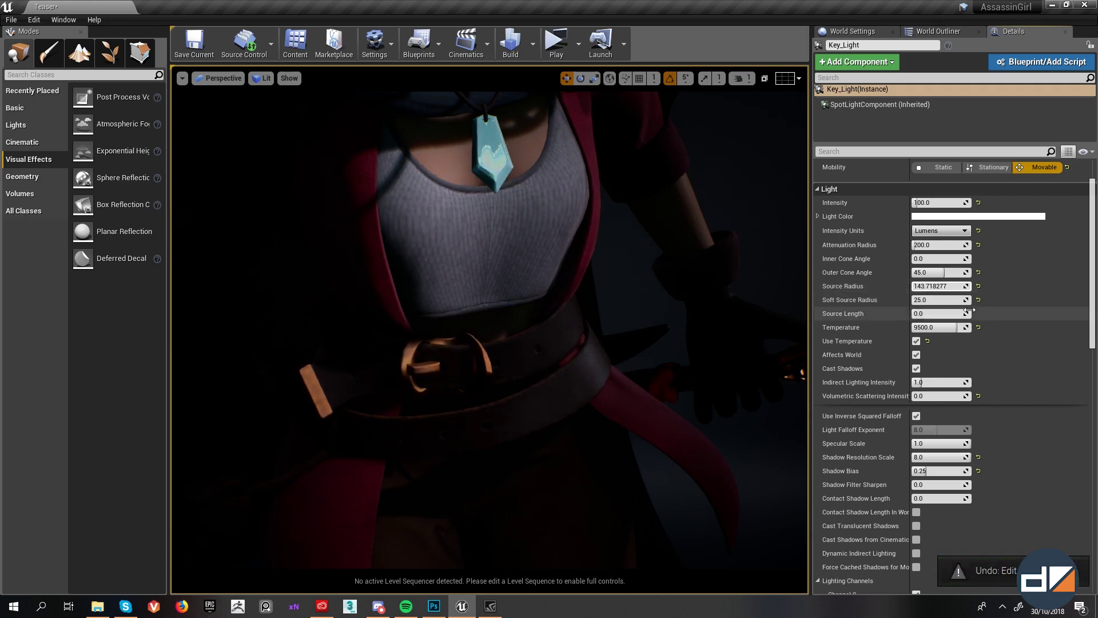
pyautogui.scroll(-5, 598, 341)
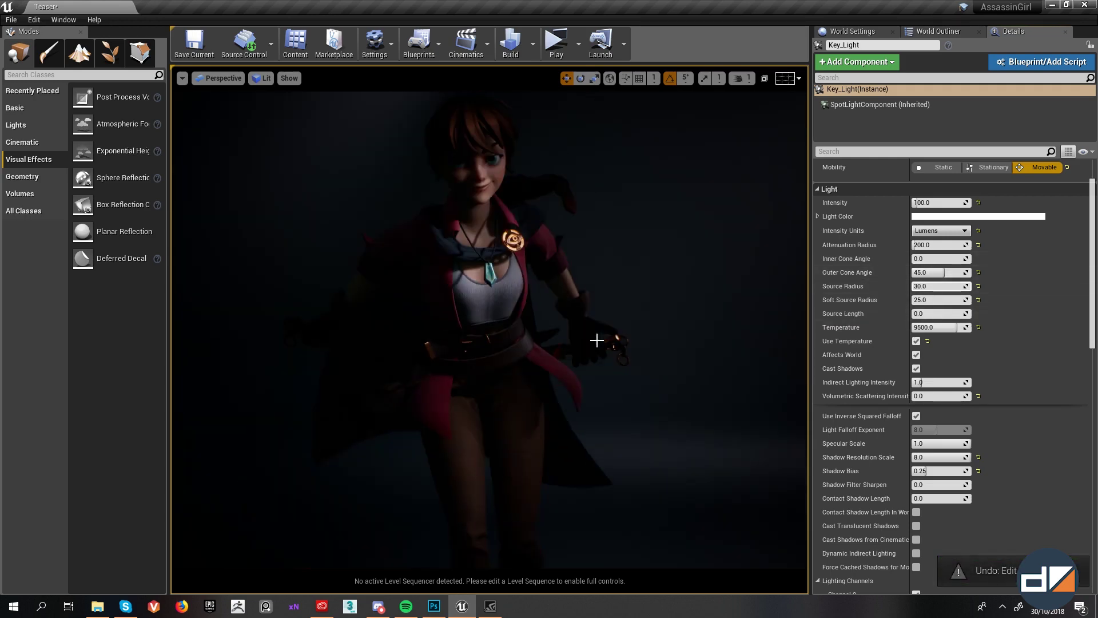
pyautogui.scroll(-2, 629, 189)
# Step: Select Fill_Light1 and compare the character with it off and on, leaving the light visible
pyautogui.click(937, 31)
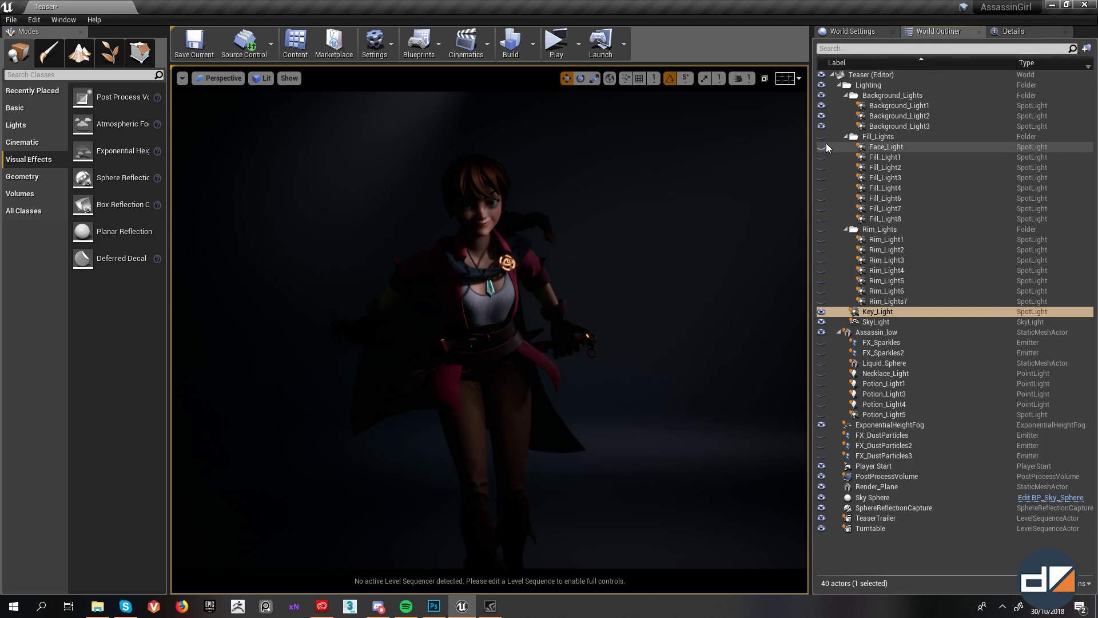
pyautogui.click(846, 157)
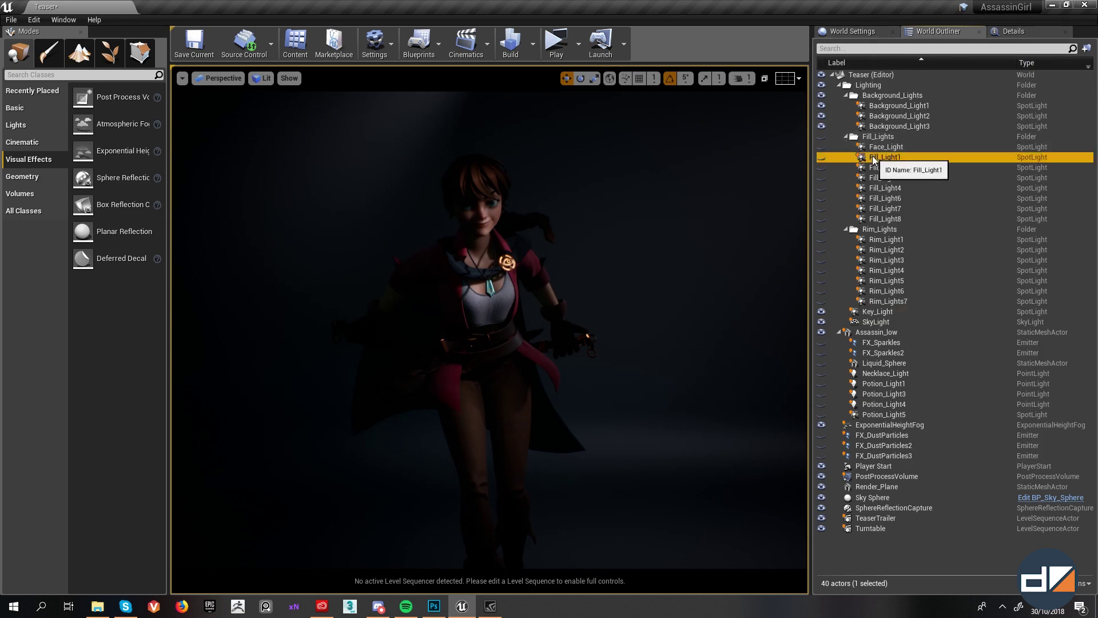
pyautogui.click(822, 157)
pyautogui.click(822, 158)
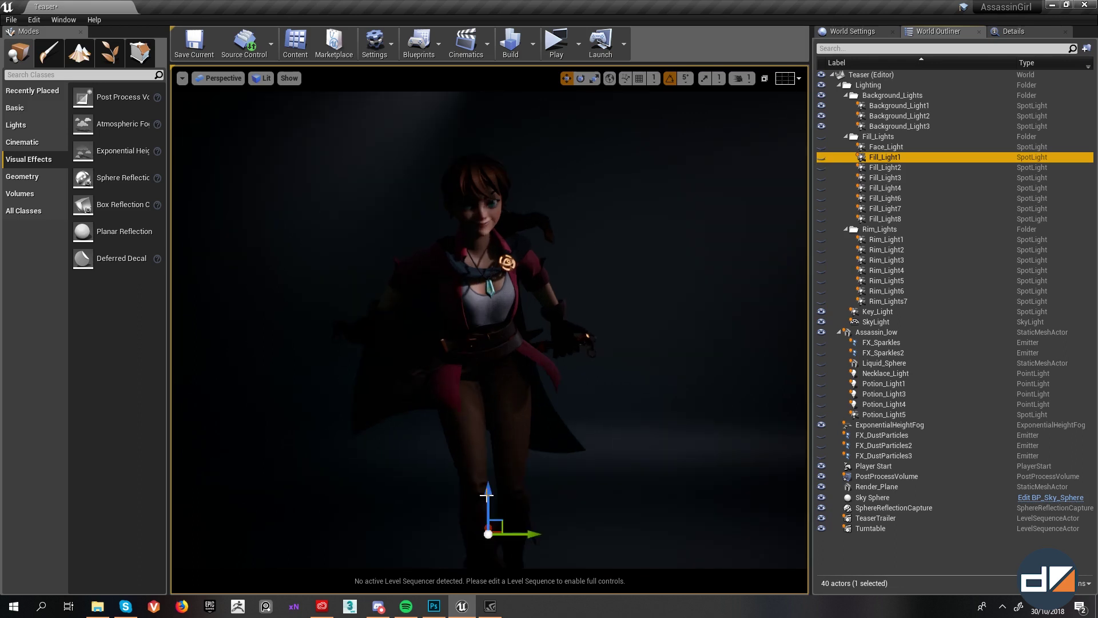
pyautogui.click(823, 158)
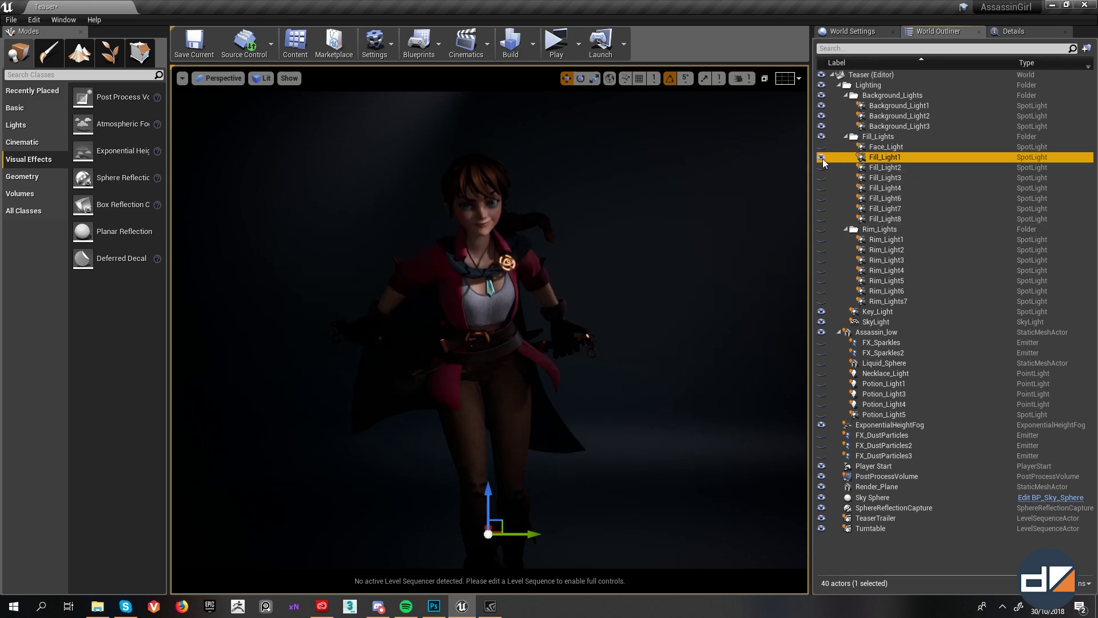
pyautogui.click(824, 159)
pyautogui.click(824, 159)
pyautogui.click(887, 157)
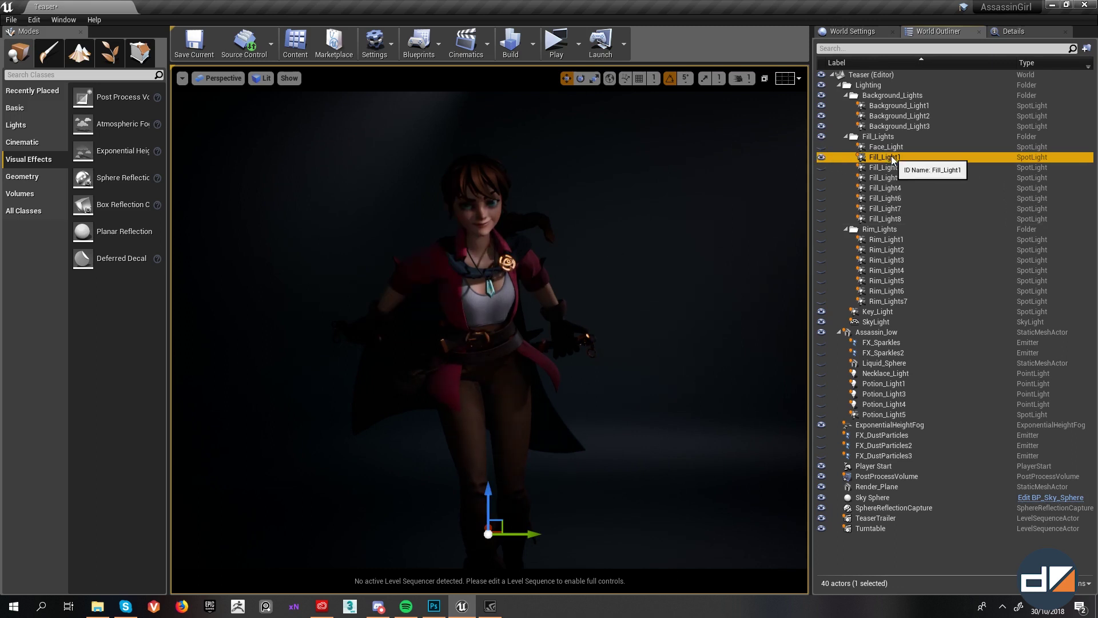
# Step: Display the light icons and examine Fill_Light1's placement and cone from the front and side, and hide the icons again
pyautogui.click(596, 304)
pyautogui.moveTo(593, 321)
pyautogui.mouseDown()
pyautogui.moveTo(594, 337)
pyautogui.moveTo(596, 308)
pyautogui.mouseUp()
pyautogui.press('g')
pyautogui.moveTo(596, 308)
pyautogui.mouseDown(button='right')
pyautogui.moveTo(606, 289)
pyautogui.moveTo(598, 303)
pyautogui.mouseUp(button='right')
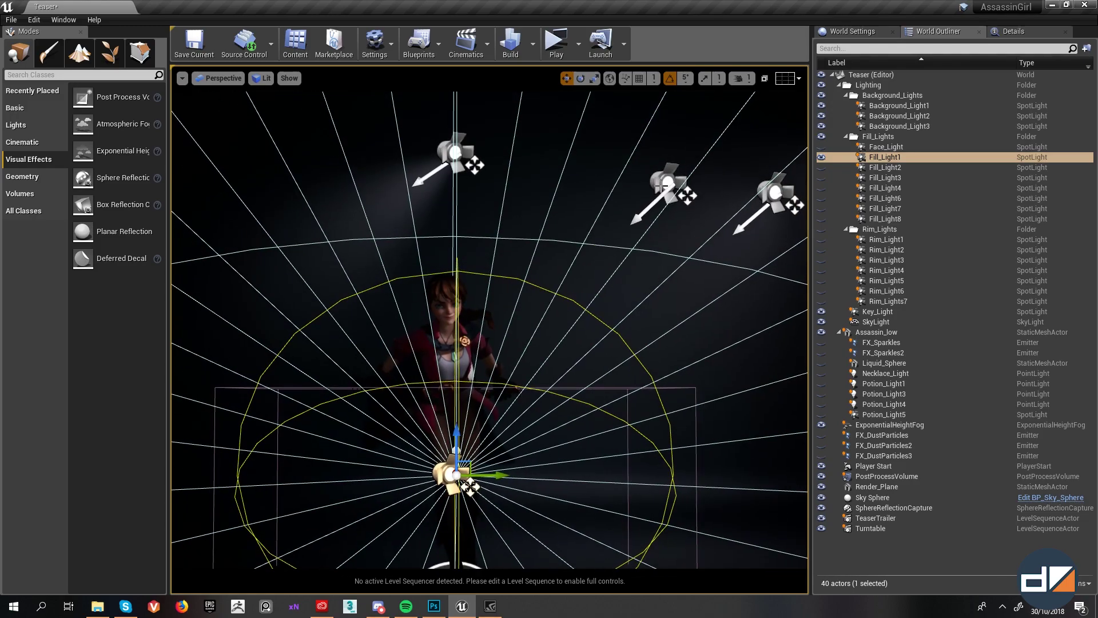
pyautogui.moveTo(560, 416); pyautogui.dragTo(655, 423, button='right')
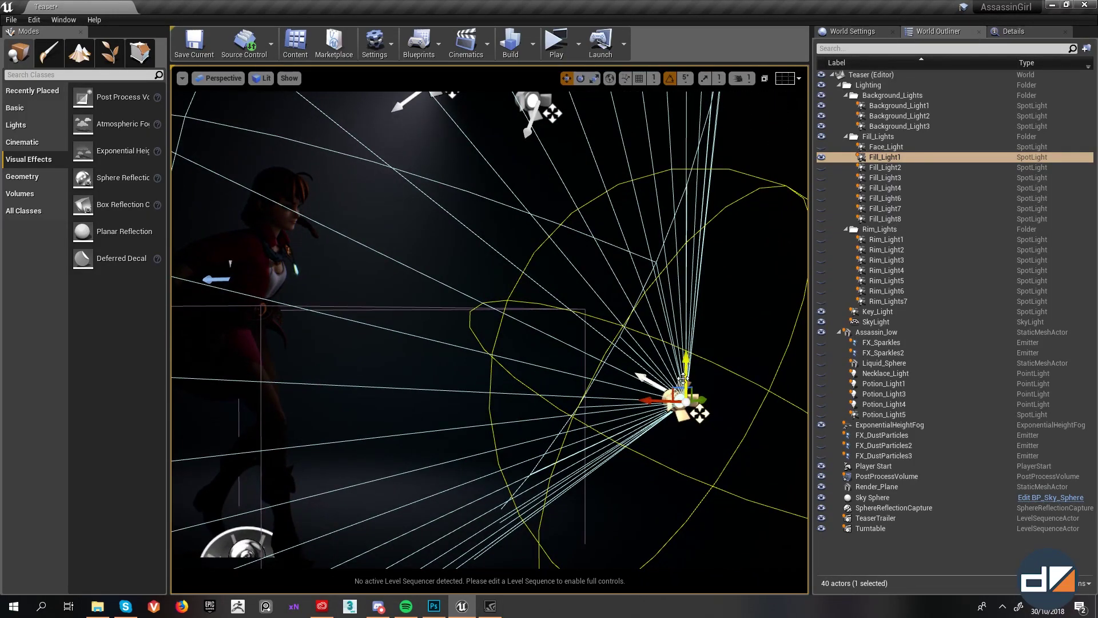
pyautogui.moveTo(536, 327)
pyautogui.mouseDown(button='right')
pyautogui.moveTo(504, 327)
pyautogui.moveTo(536, 326)
pyautogui.mouseUp(button='right')
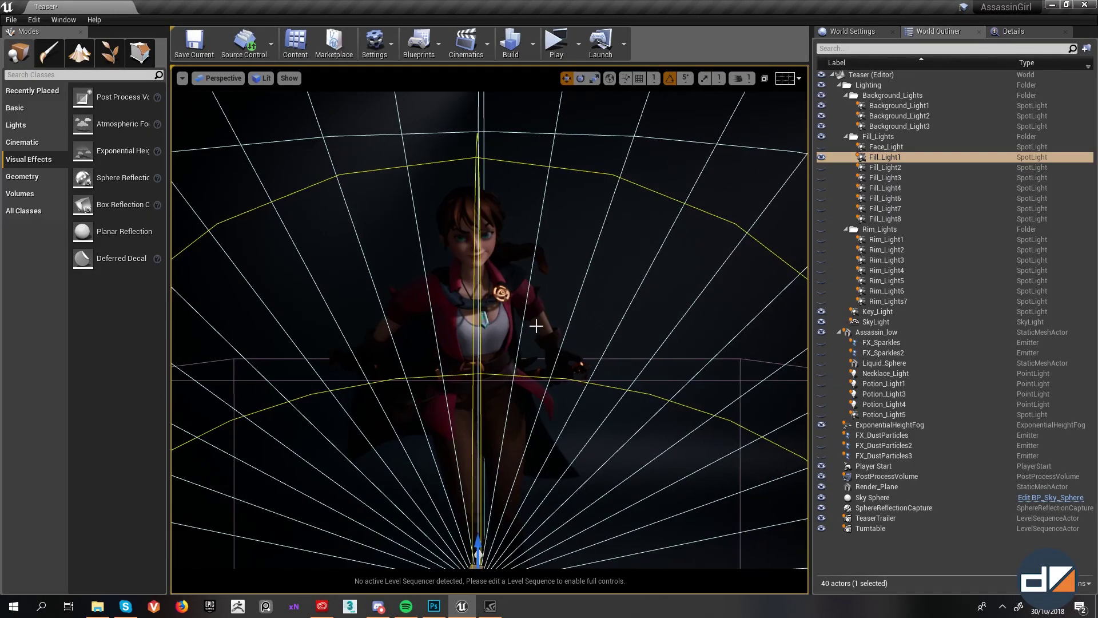
pyautogui.press('a')
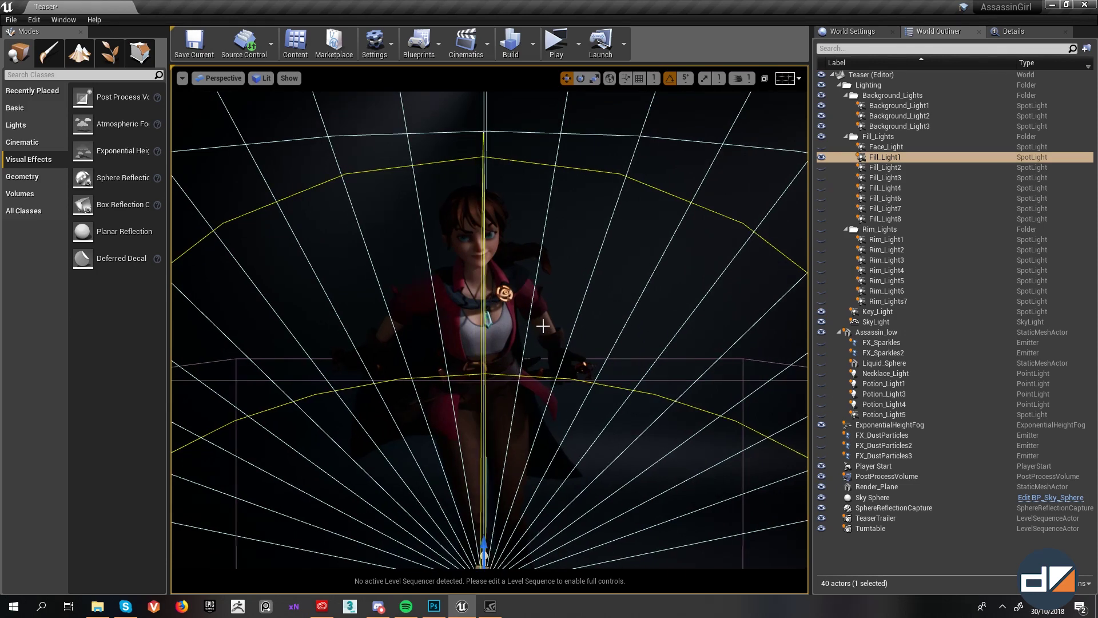
pyautogui.press('g')
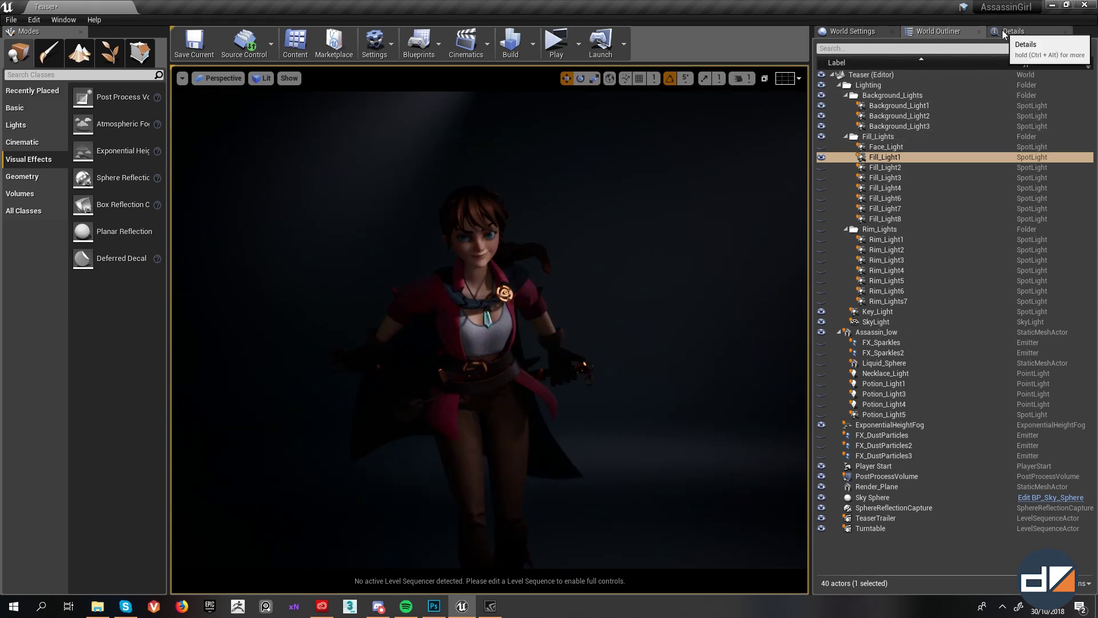
# Step: Open Fill_Light1's details and compare its intensity at 0 and 5 lumens, ending at 5
pyautogui.click(1003, 34)
pyautogui.click(927, 203)
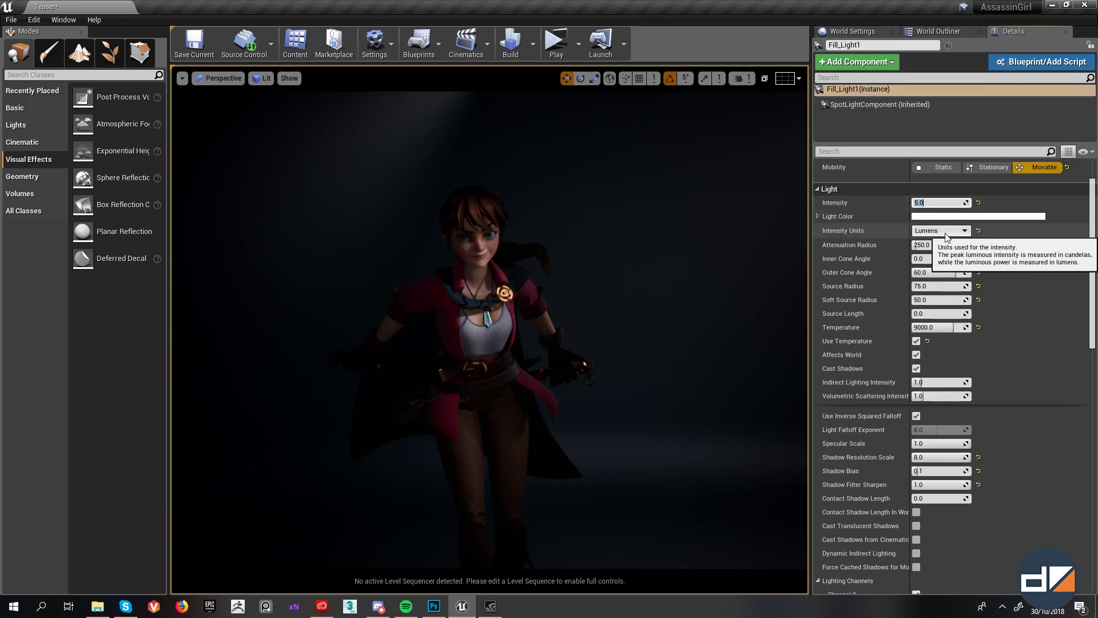
pyautogui.write('0')
pyautogui.press('Return')
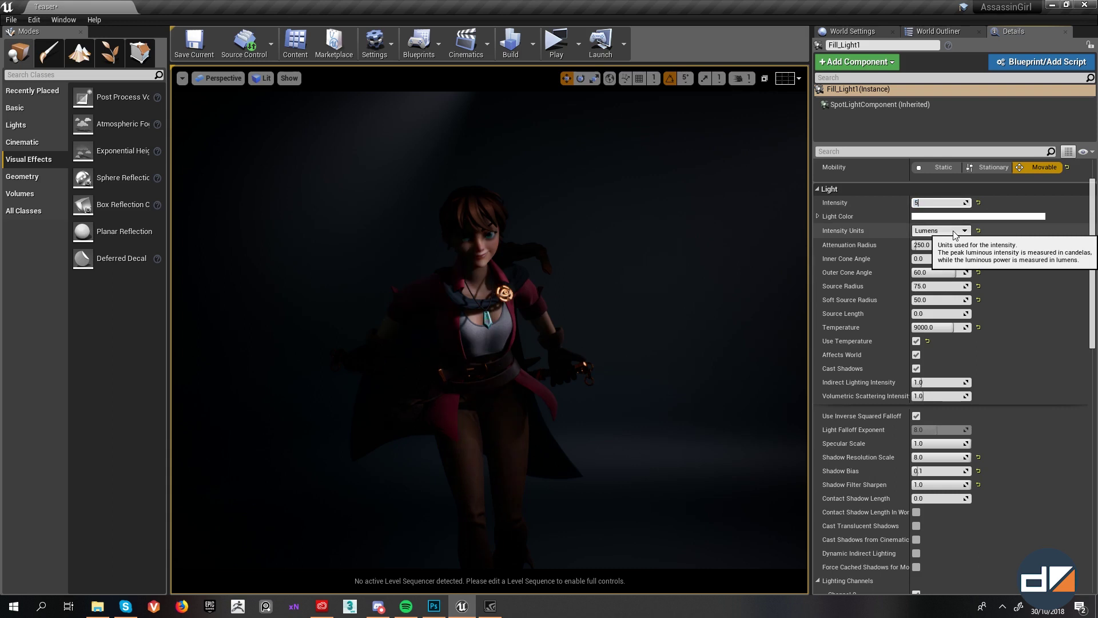
pyautogui.write('5')
pyautogui.press('Return')
pyautogui.write('0')
pyautogui.press('Return')
pyautogui.write('5')
pyautogui.press('Return')
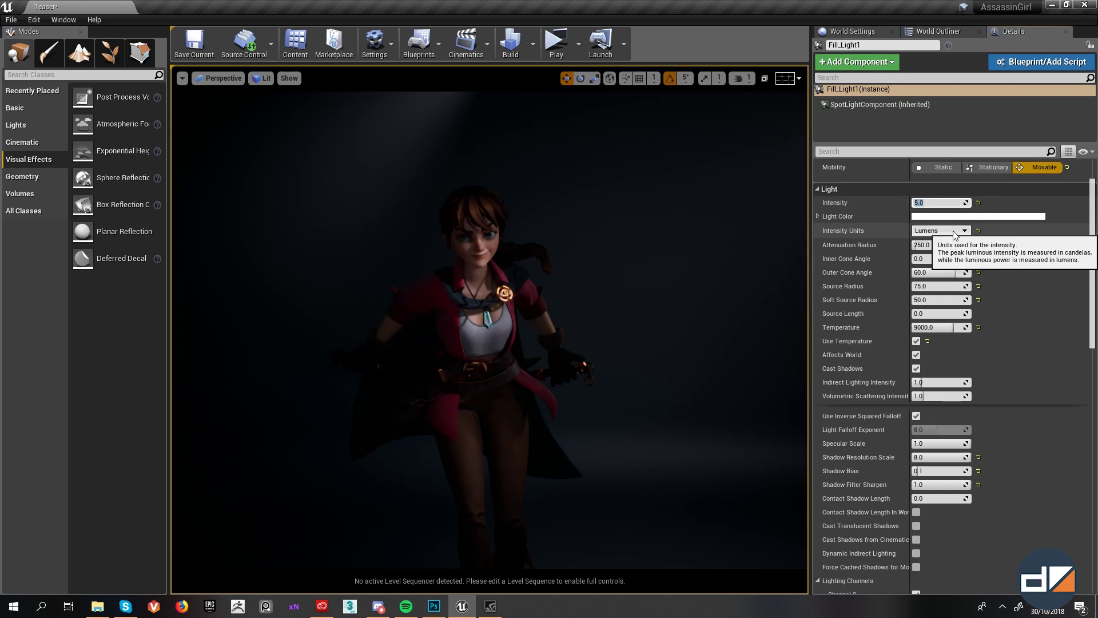
# Step: Compare the character up close with Fill_Light1's Affects World option off and on, leaving it enabled
pyautogui.scroll(3, 448, 227)
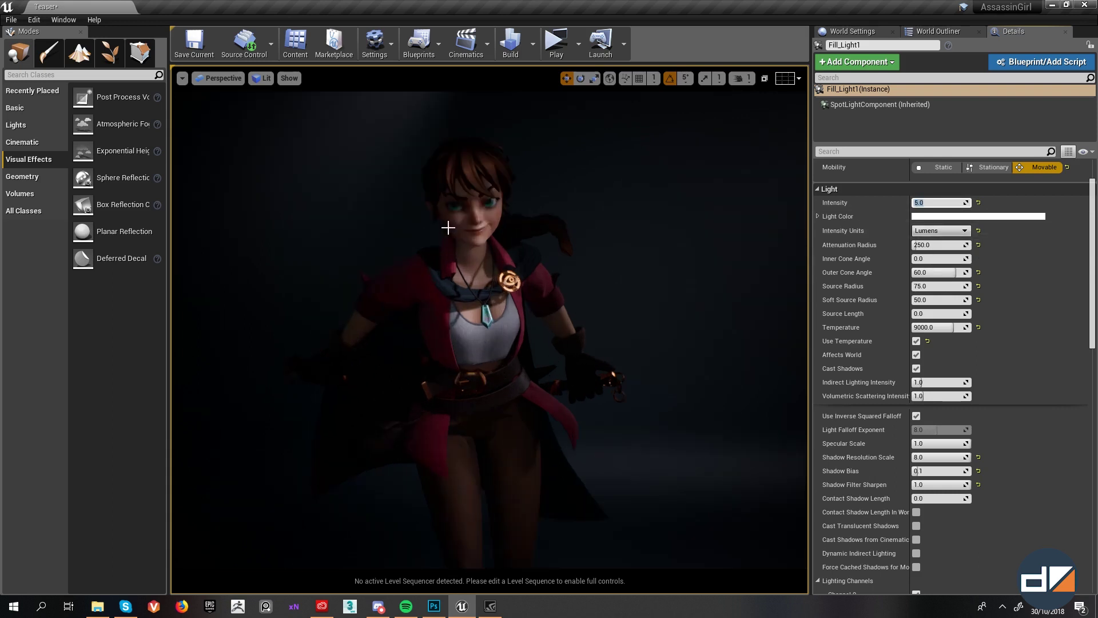
pyautogui.scroll(3, 449, 227)
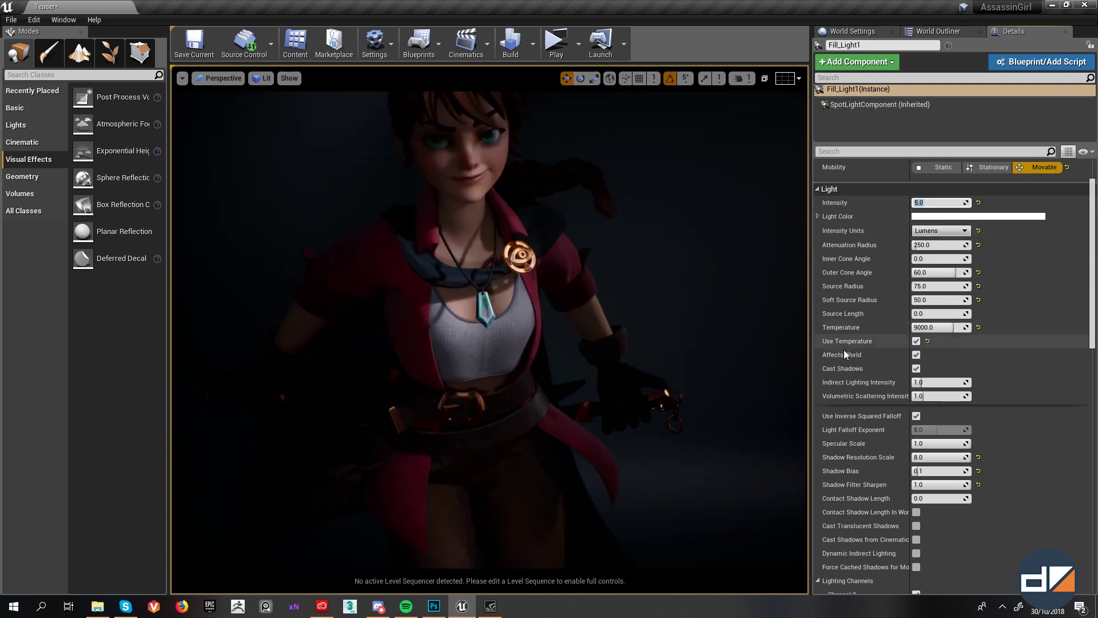
pyautogui.scroll(-3, 574, 245)
pyautogui.press('w')
pyautogui.moveTo(573, 245); pyautogui.dragTo(569, 229, button='right')
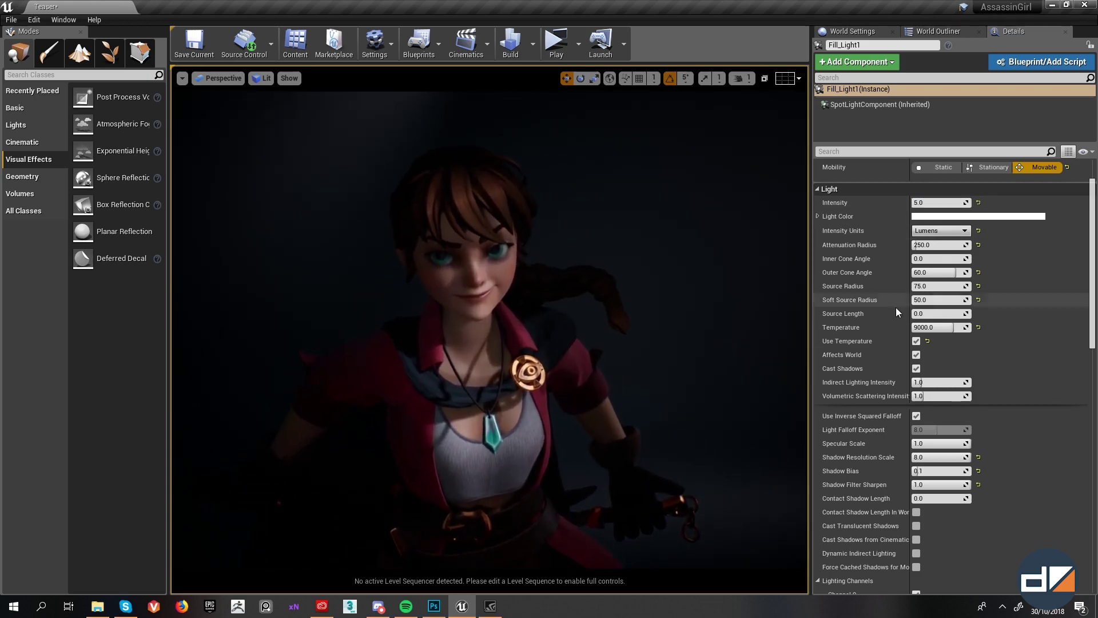
pyautogui.click(916, 354)
pyautogui.click(916, 355)
pyautogui.click(916, 355)
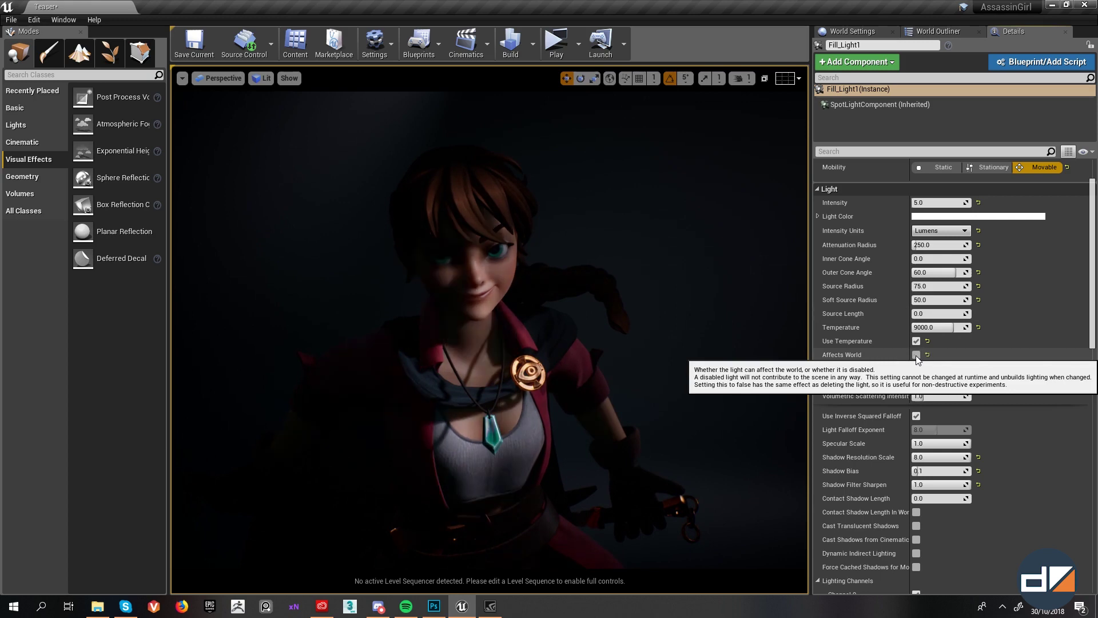
pyautogui.click(916, 355)
# Step: Make Fill_Light2 visible and select it to show where it sits beside the character
pyautogui.click(949, 30)
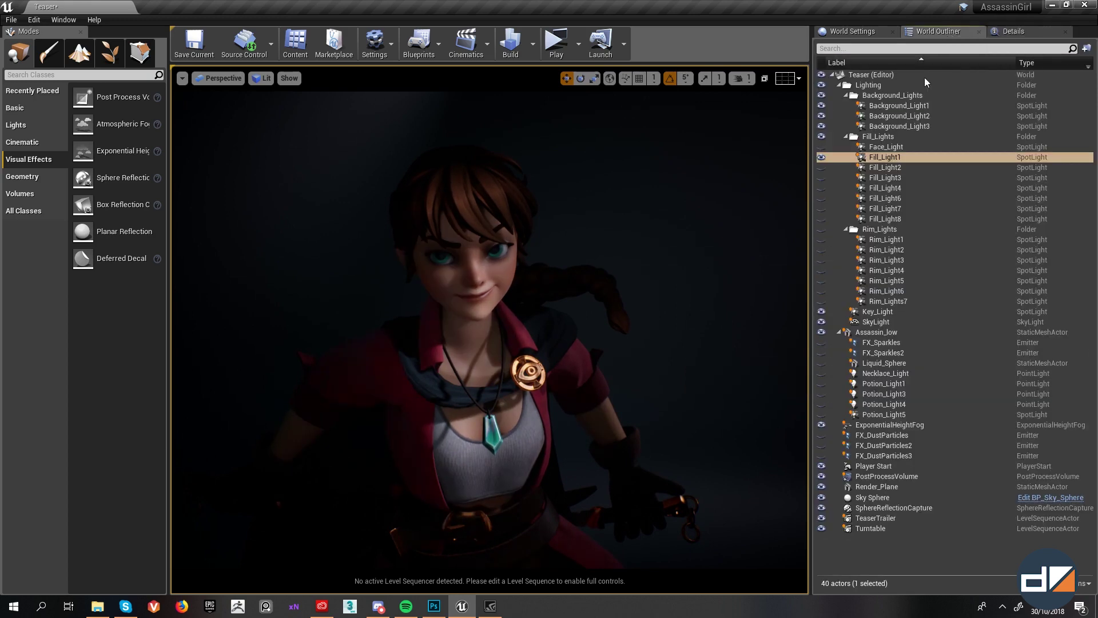
pyautogui.scroll(-3, 487, 286)
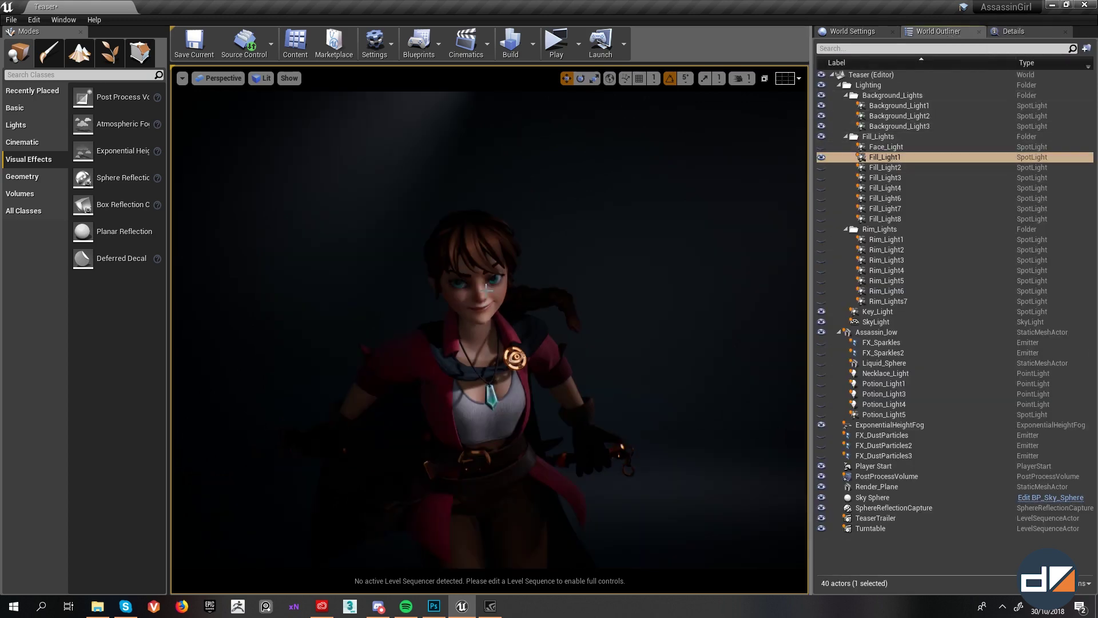
pyautogui.moveTo(516, 335); pyautogui.dragTo(509, 389, button='right')
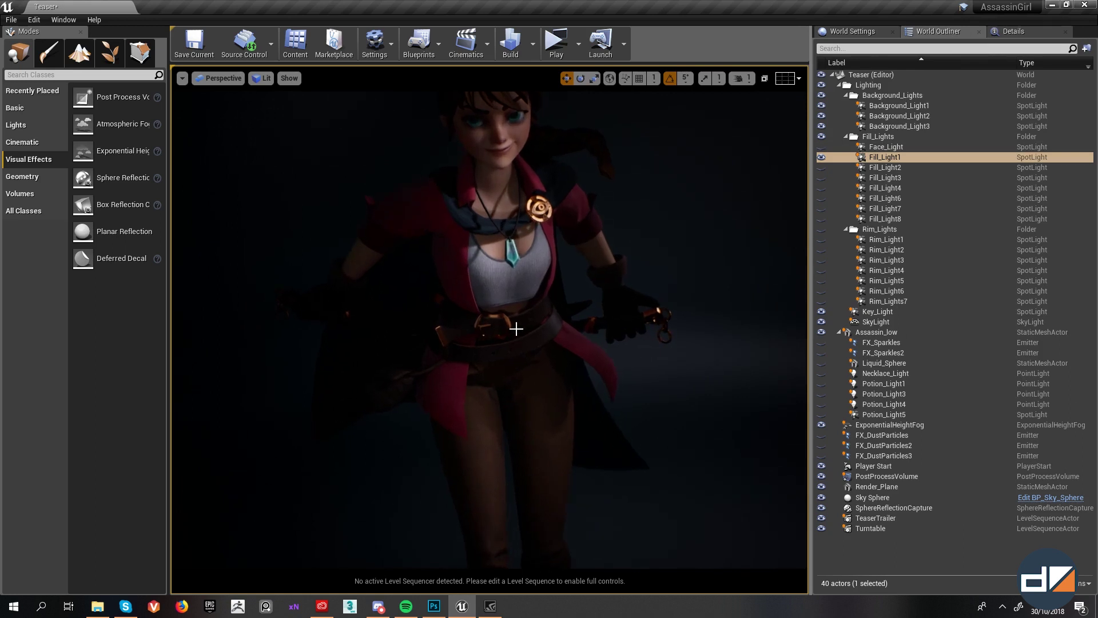
pyautogui.press('e')
pyautogui.moveTo(515, 329); pyautogui.dragTo(537, 315, button='right')
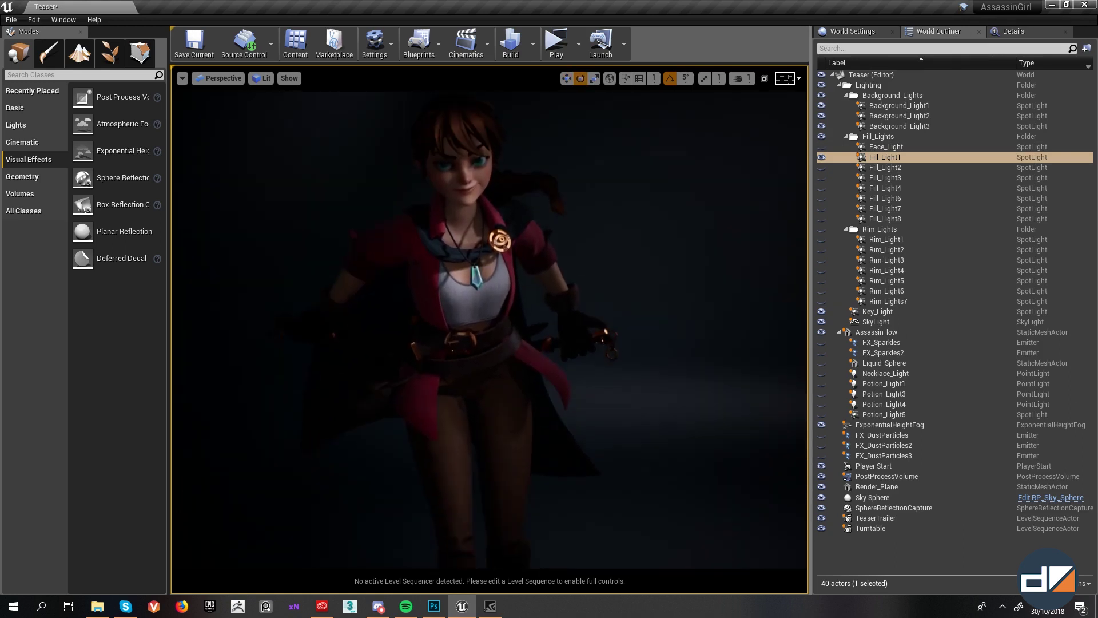
pyautogui.scroll(-3, 566, 290)
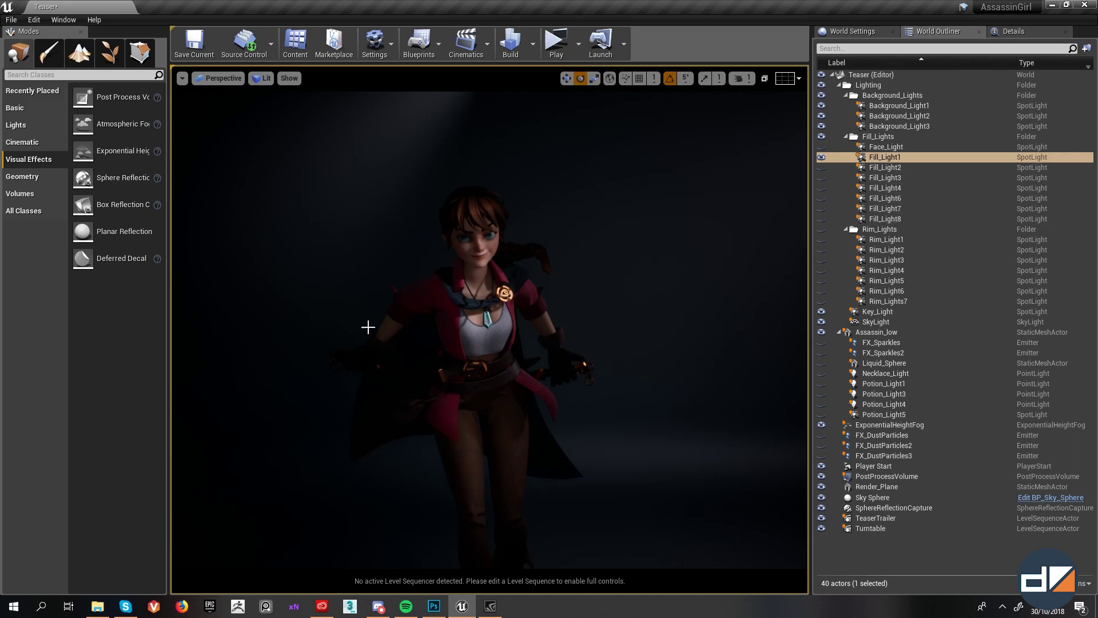
pyautogui.click(821, 167)
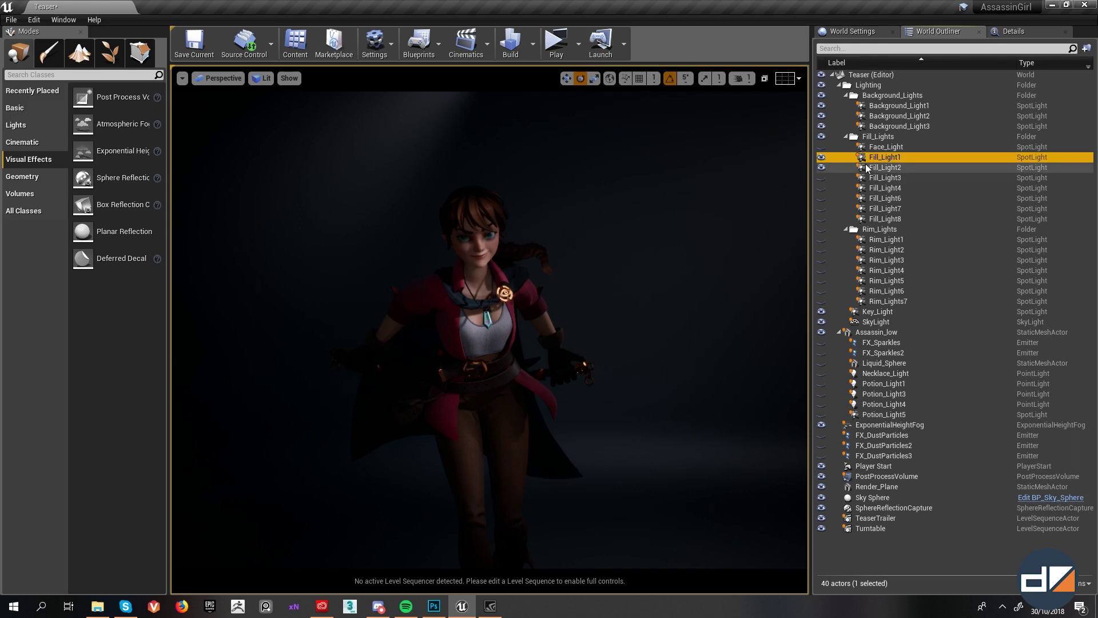
pyautogui.click(885, 167)
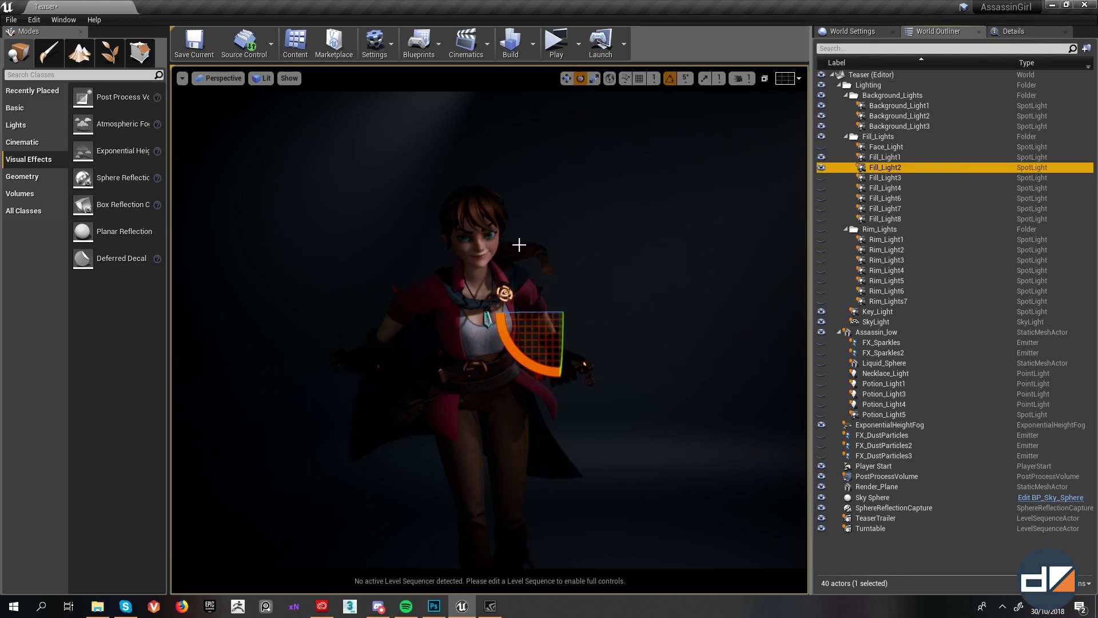
# Step: Make Fill_Light3 visible and compare its effect on the cape and dagger off and on, leaving it visible
pyautogui.click(822, 178)
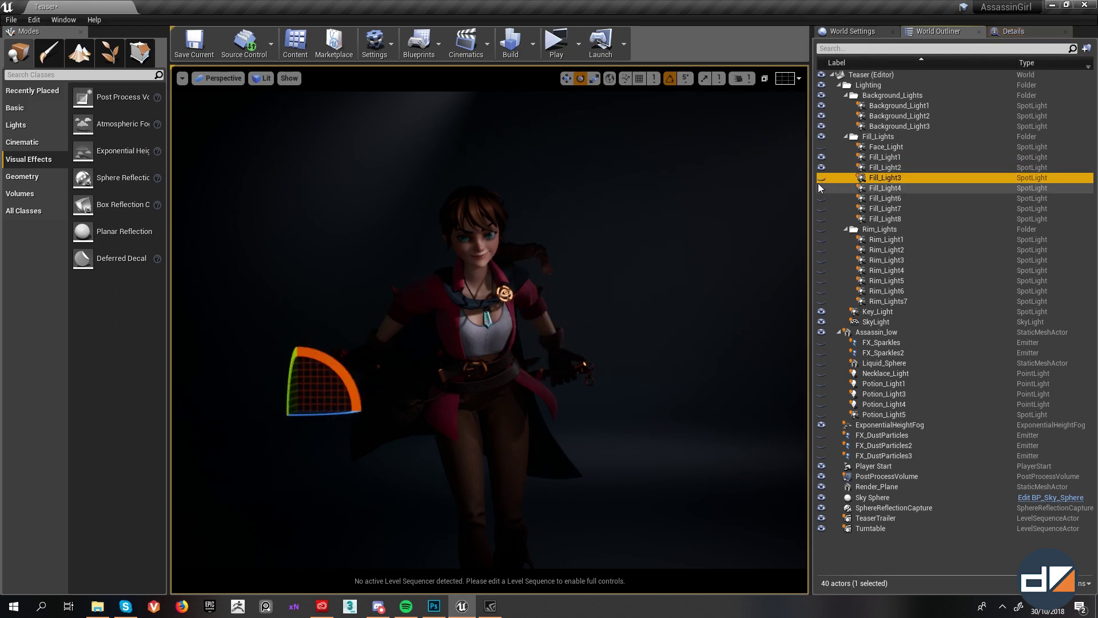
pyautogui.click(821, 178)
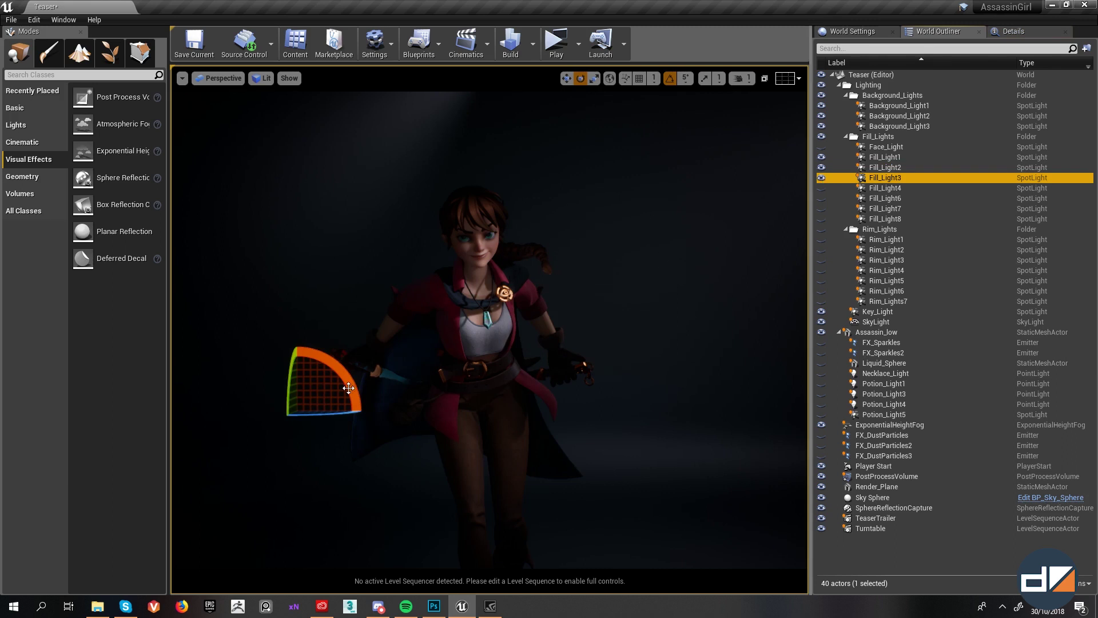
pyautogui.click(380, 377)
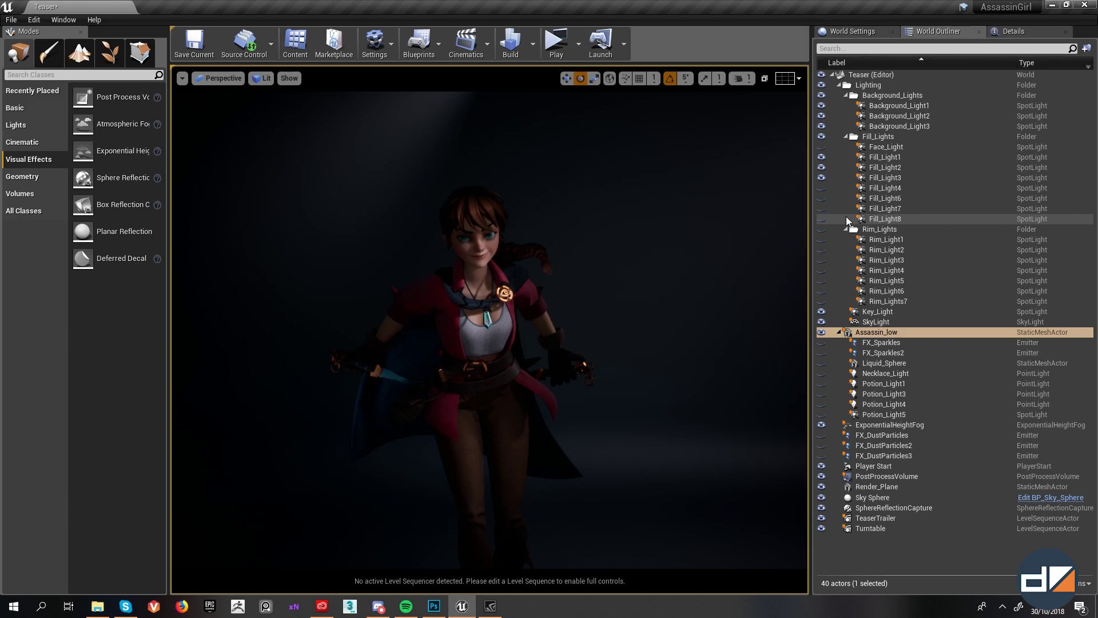
pyautogui.click(822, 177)
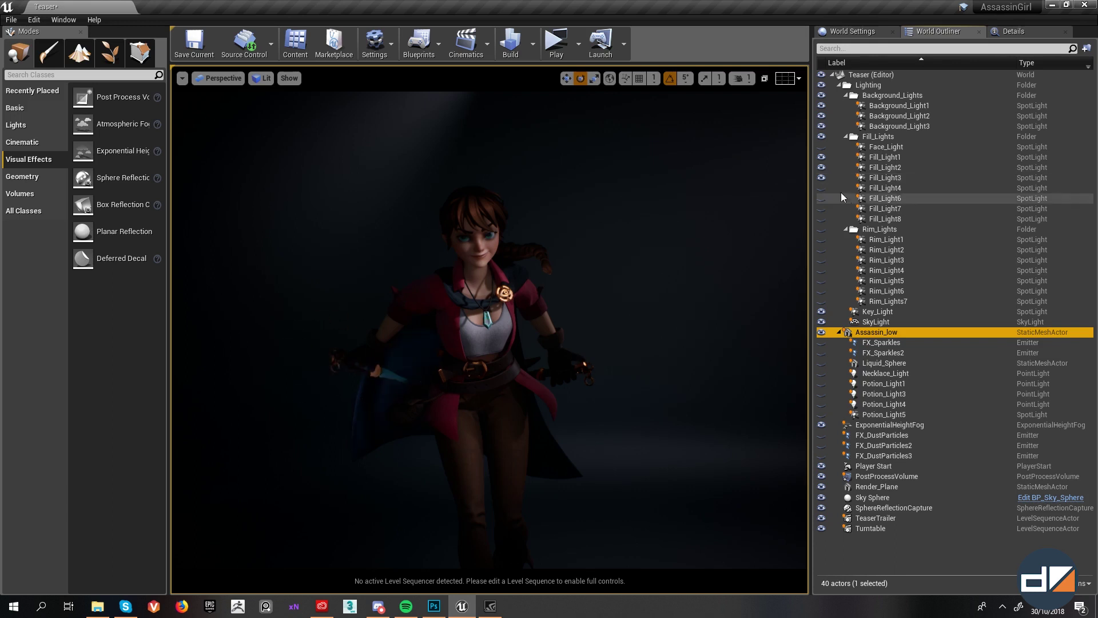
pyautogui.click(821, 178)
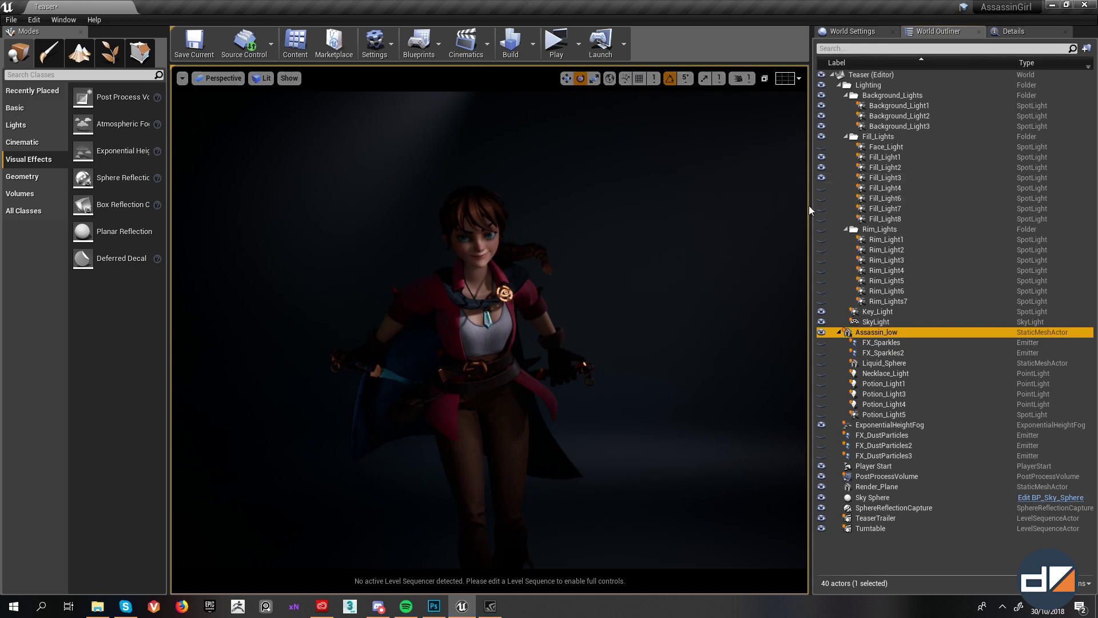
# Step: Make Fill_Light4 visible, select it and display the light icons around the character
pyautogui.click(820, 188)
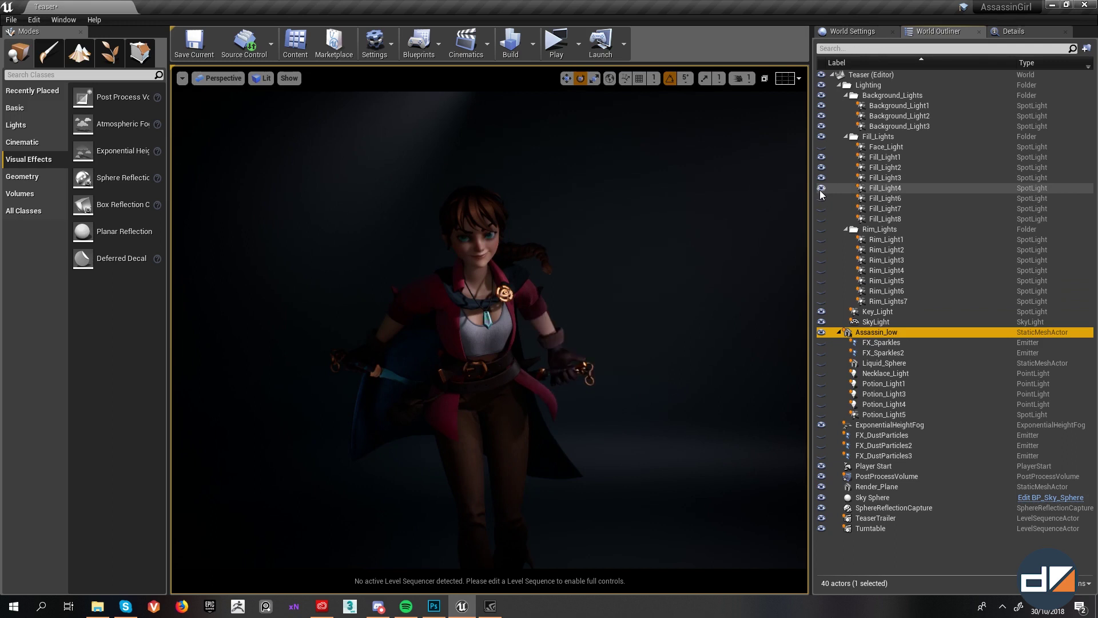
pyautogui.click(919, 189)
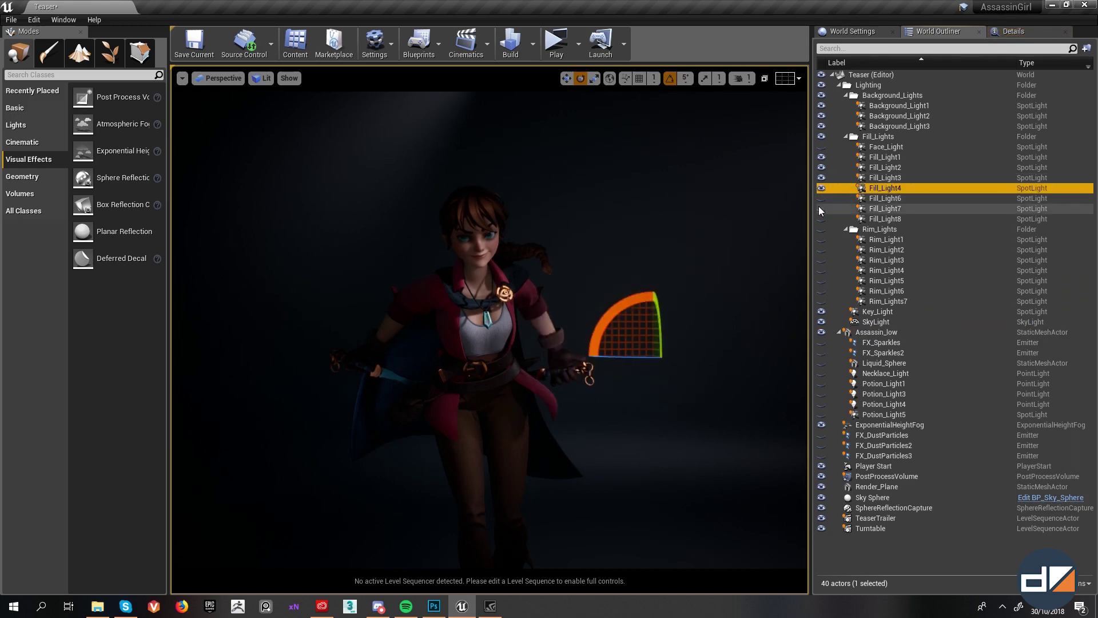
pyautogui.scroll(-5, 522, 333)
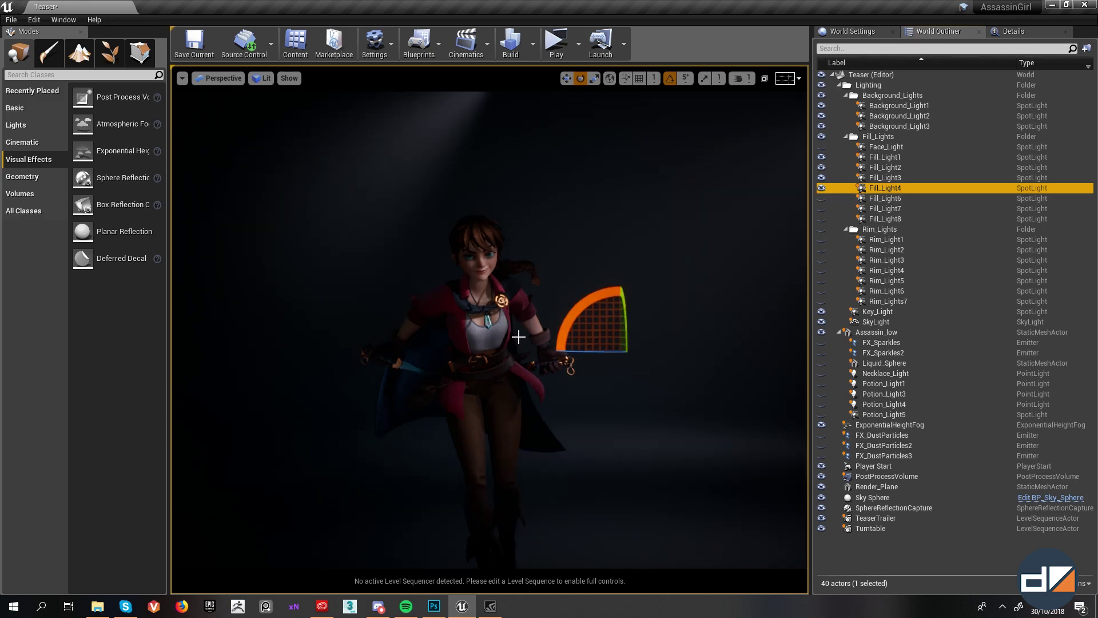
pyautogui.press('g')
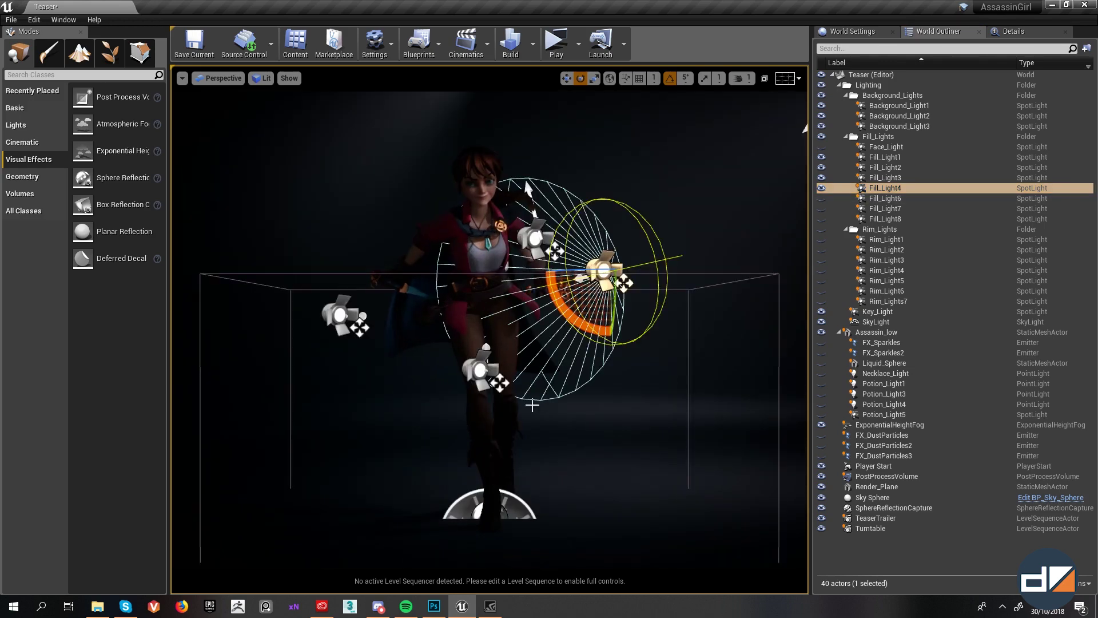
# Step: Hide the light icons around the character and make Fill_Light6 and Fill_Light7 visible
pyautogui.scroll(5, 629, 217)
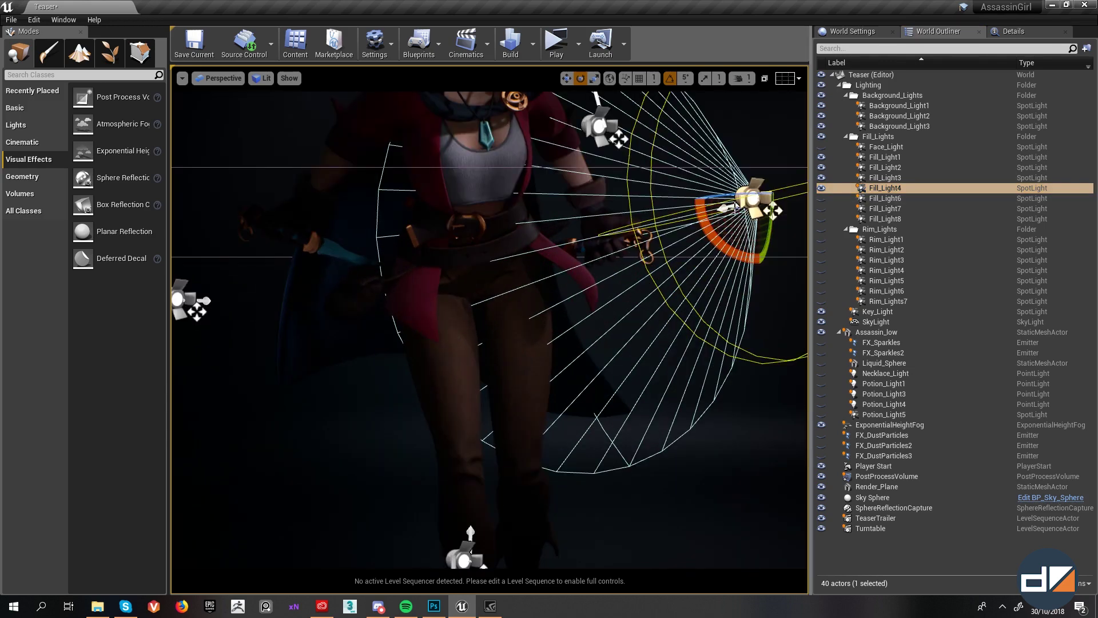
pyautogui.scroll(-6, 583, 250)
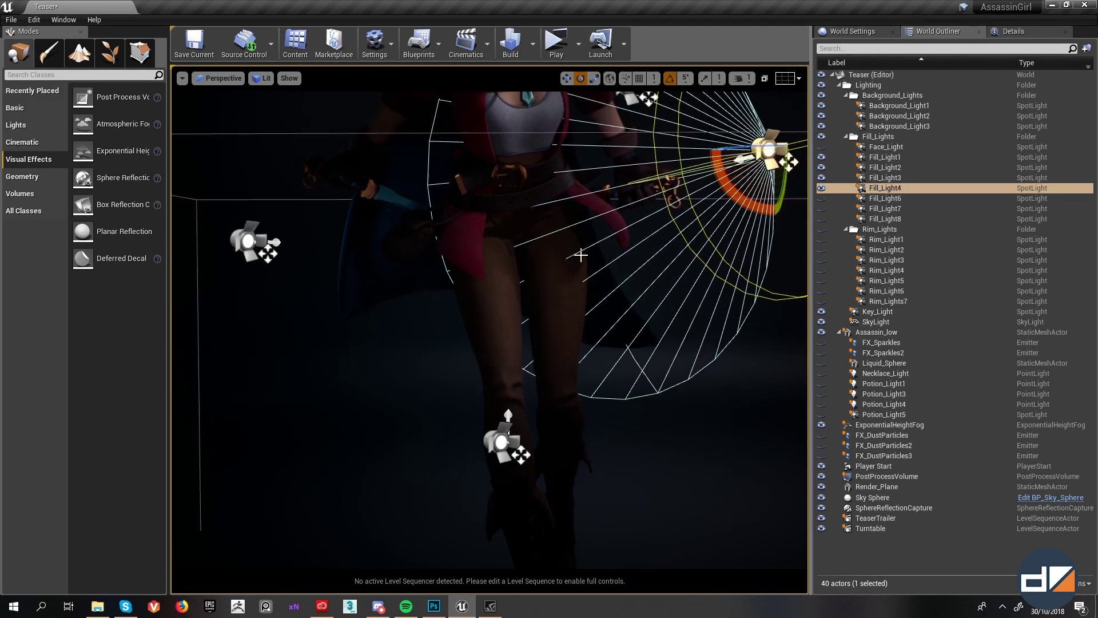
pyautogui.scroll(2, 486, 435)
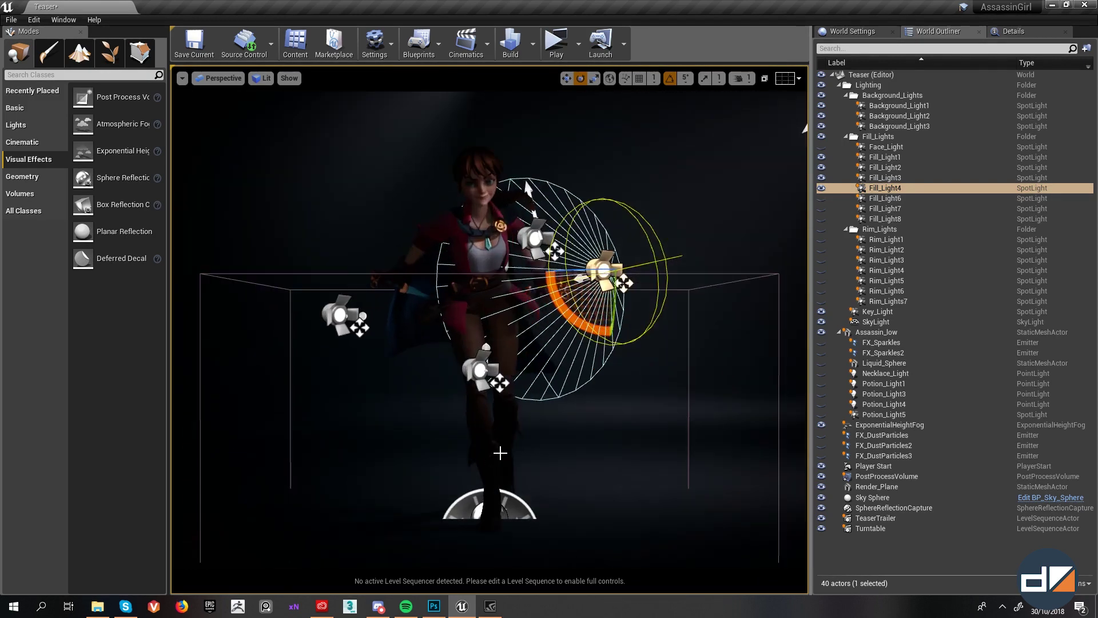
pyautogui.press('g')
pyautogui.click(823, 200)
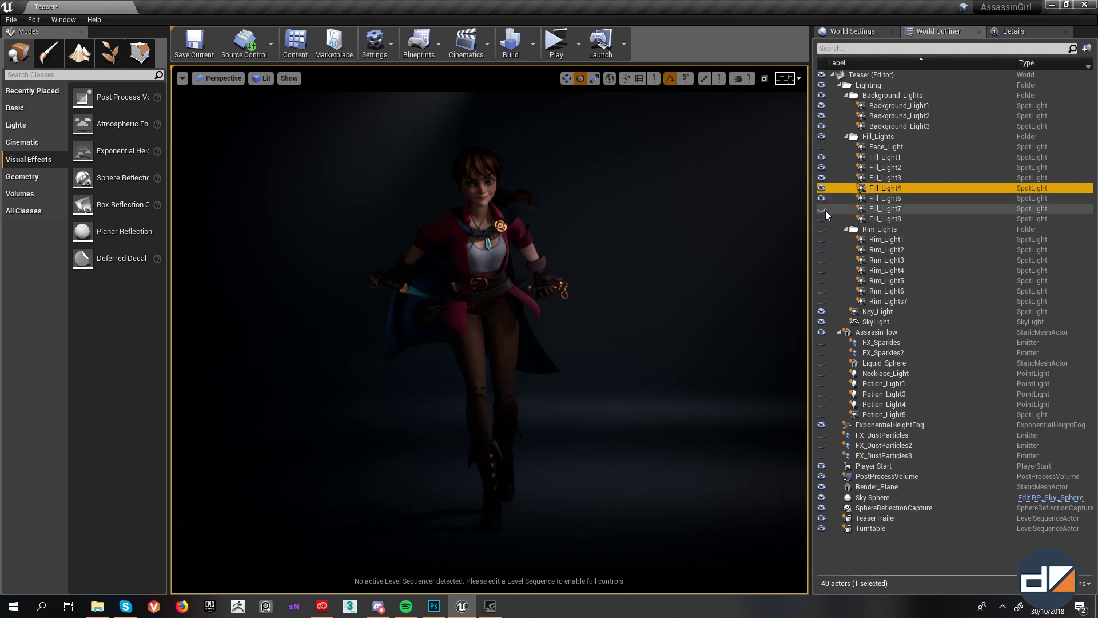
pyautogui.click(825, 210)
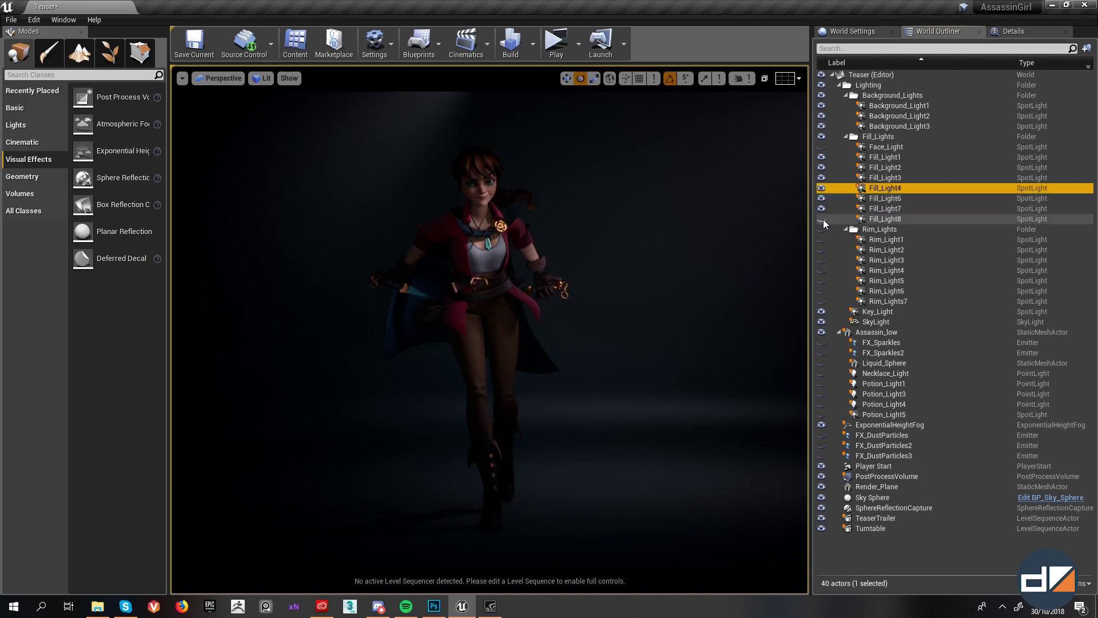
# Step: Toggle Fill_Light8 on and back off, and view the character's upper body full screen
pyautogui.click(822, 218)
pyautogui.click(822, 219)
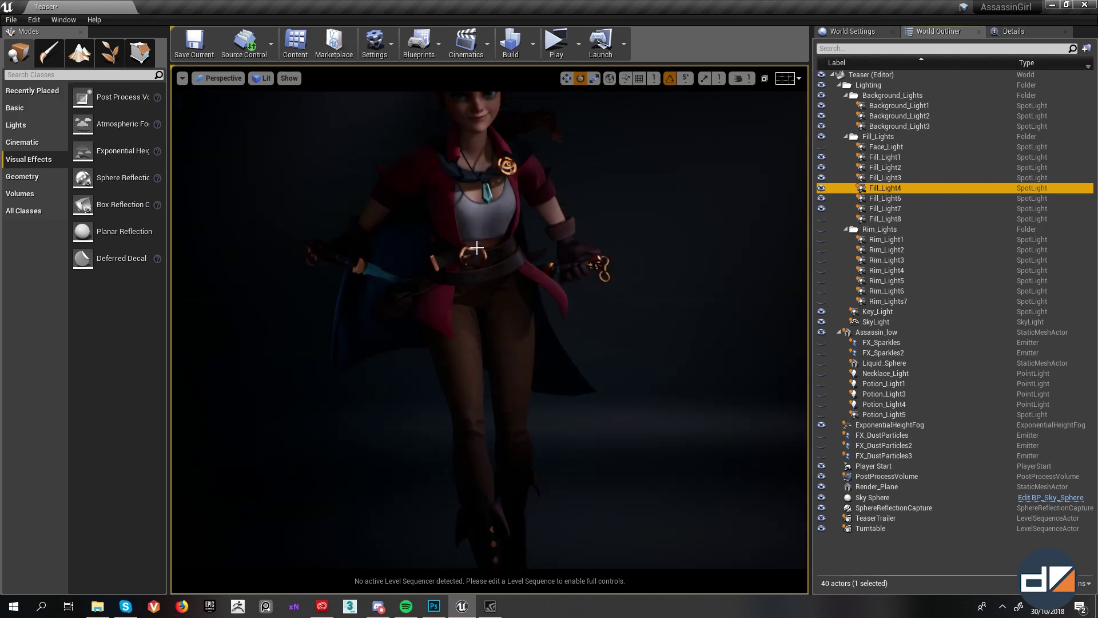
pyautogui.press('F11')
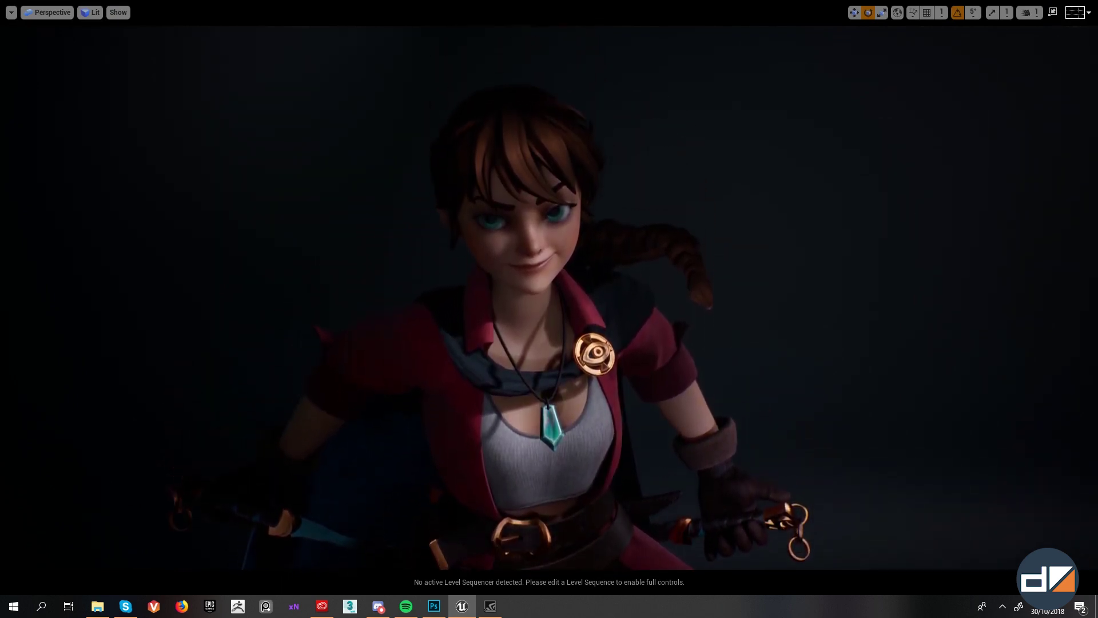
pyautogui.press('F11')
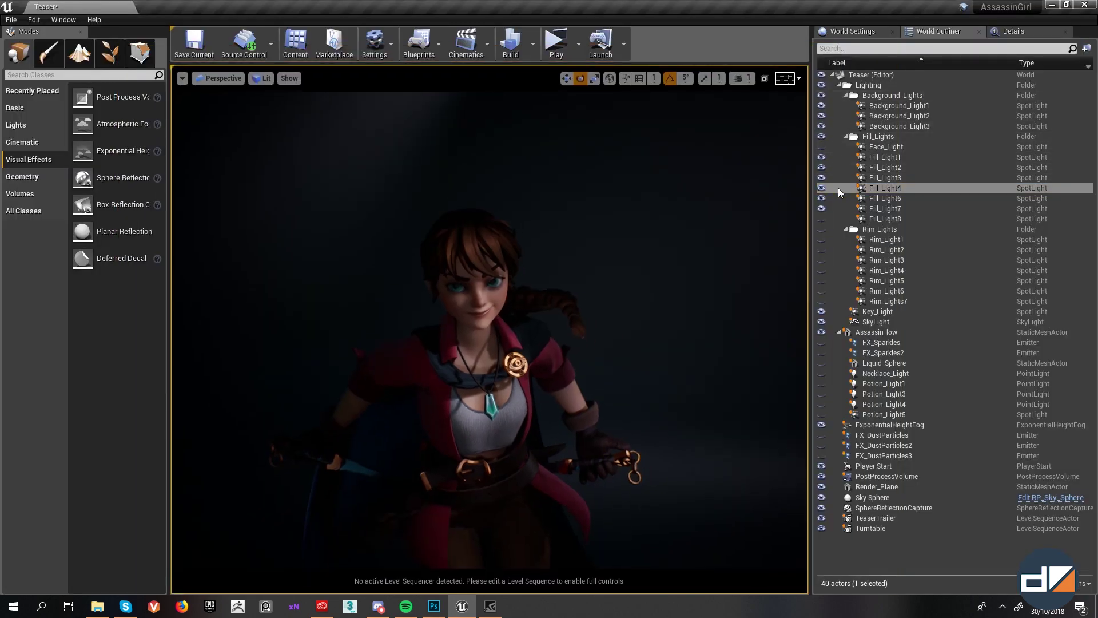
# Step: Make Face_Light visible, select it and display the light icons to show from the side how it aims at the face
pyautogui.click(822, 147)
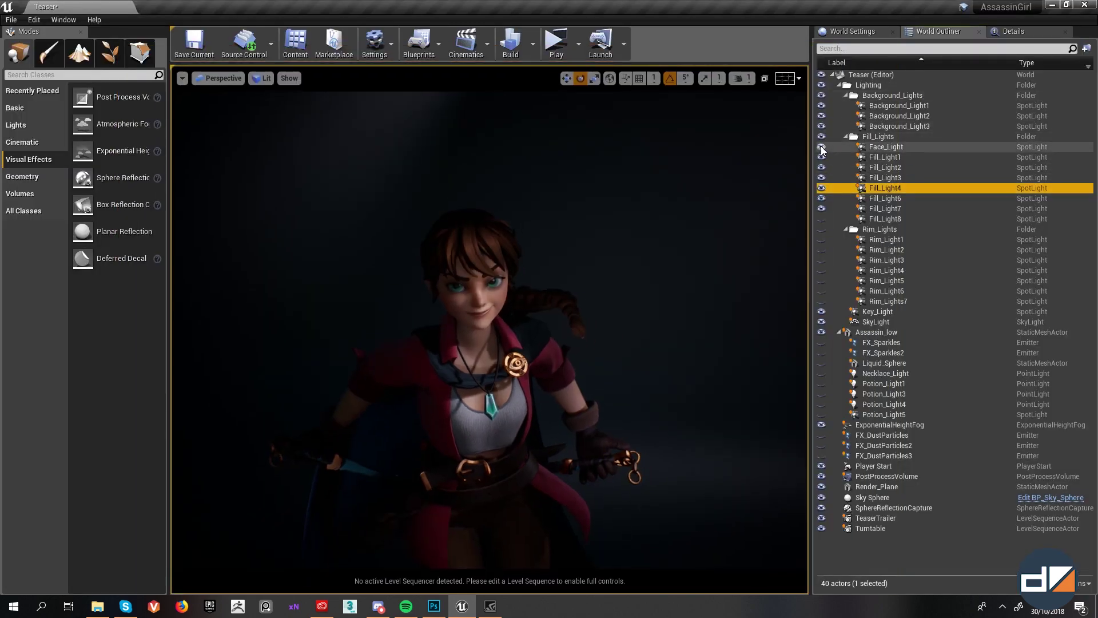
pyautogui.click(836, 147)
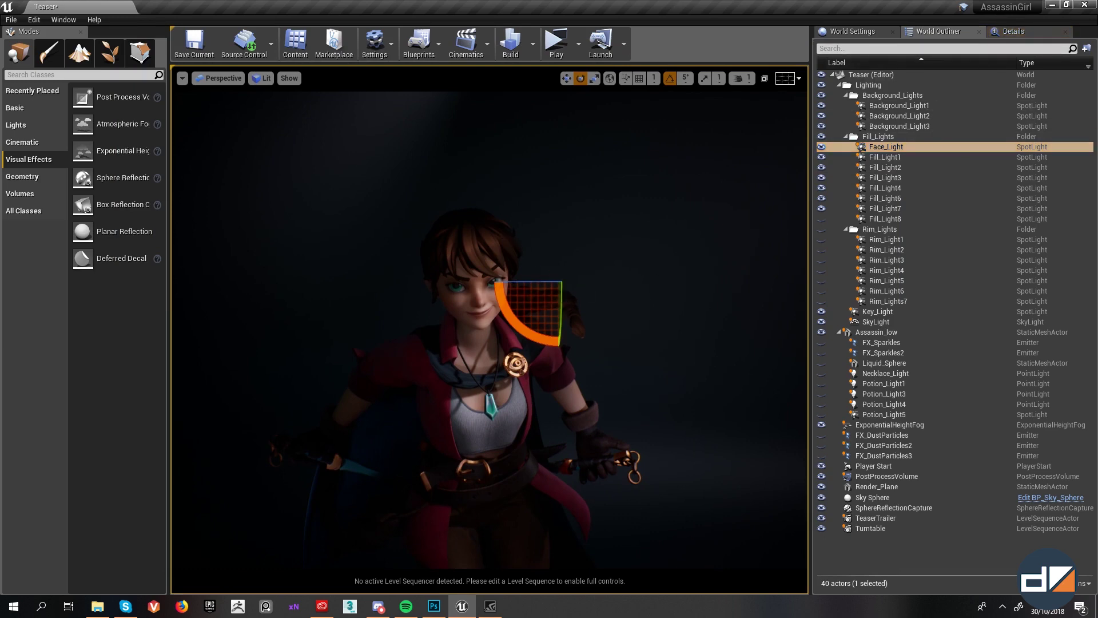
pyautogui.press('g')
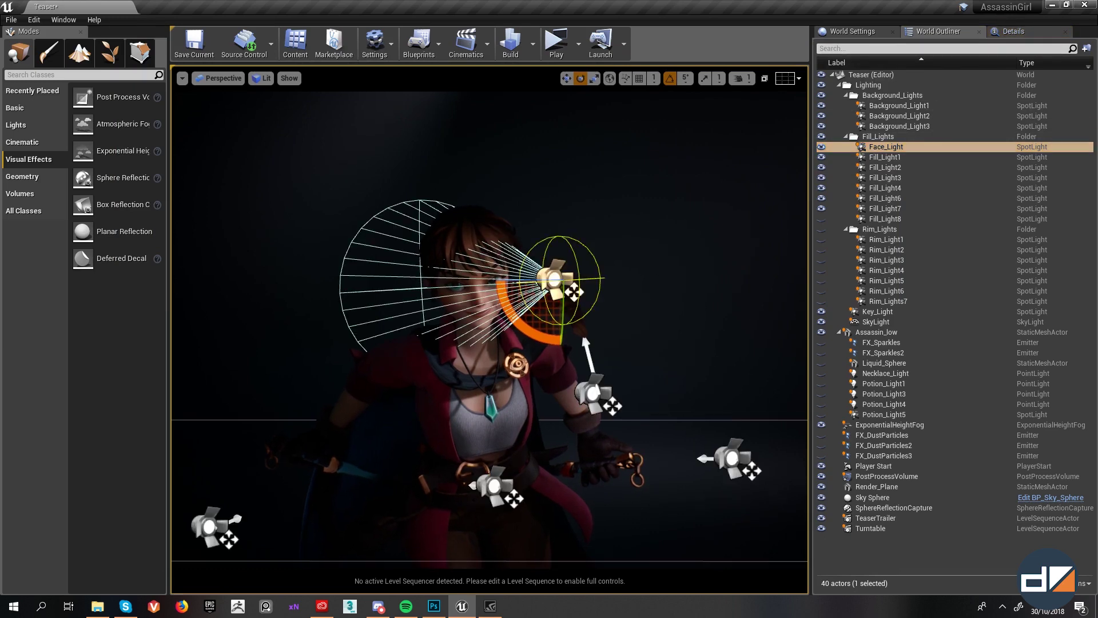
pyautogui.moveTo(490, 320); pyautogui.dragTo(555, 337, button='right')
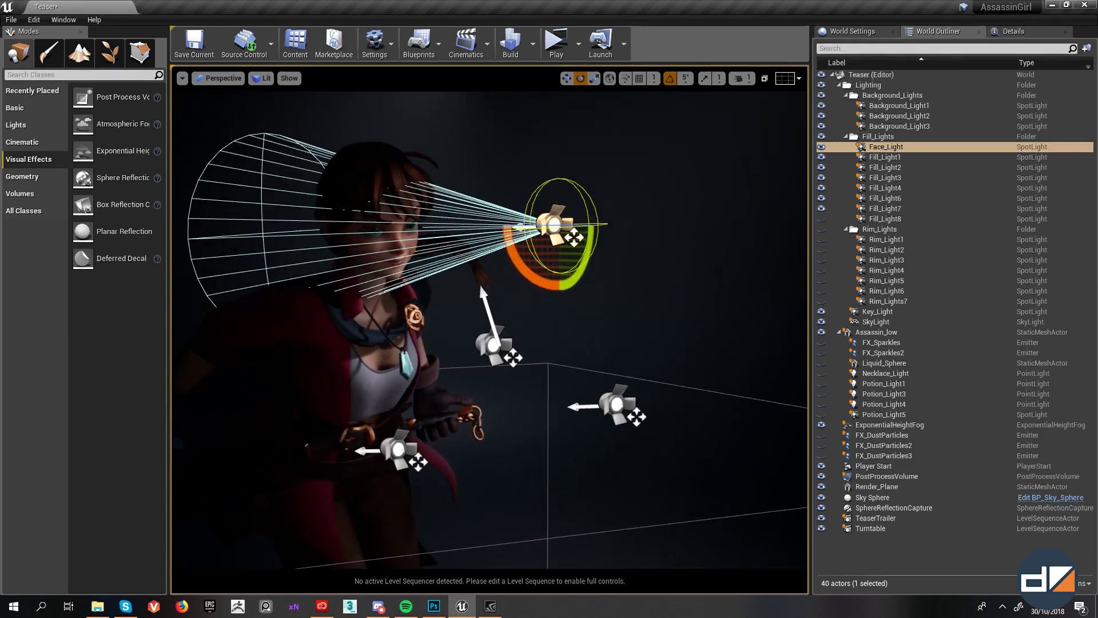
pyautogui.moveTo(362, 263); pyautogui.dragTo(361, 263, button='right')
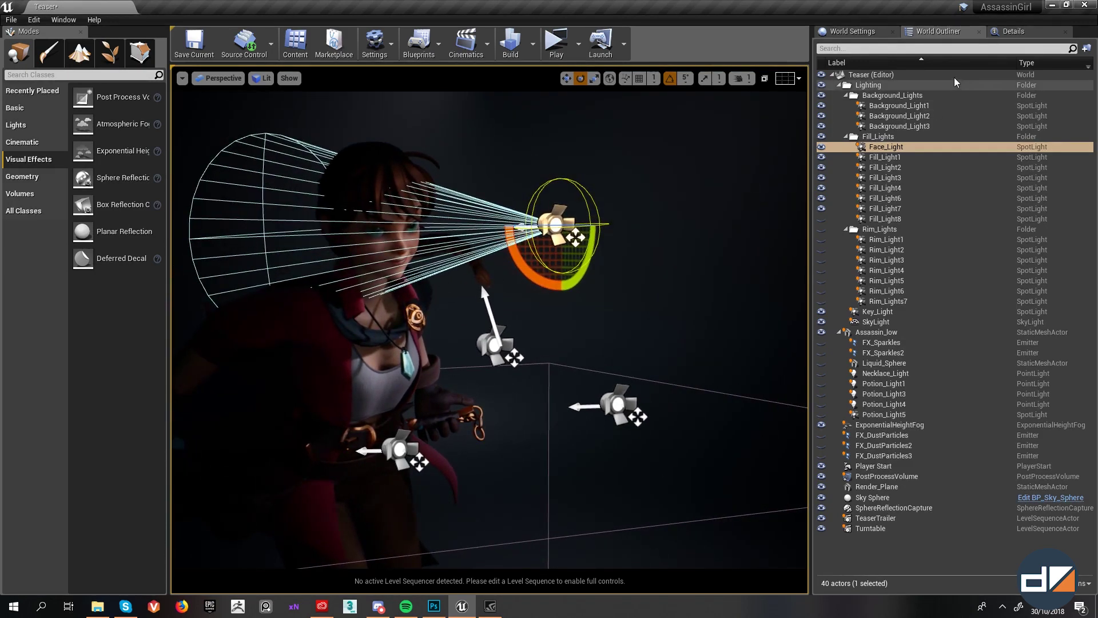
pyautogui.moveTo(611, 178)
pyautogui.mouseDown(button='right')
pyautogui.moveTo(584, 167)
pyautogui.moveTo(606, 171)
pyautogui.mouseUp(button='right')
# Step: Hide the light icons and compare the face with Face_Light's Affects World option off and on, leaving it enabled
pyautogui.scroll(5, 469, 232)
pyautogui.moveTo(470, 235); pyautogui.dragTo(474, 138, button='middle')
pyautogui.press('g')
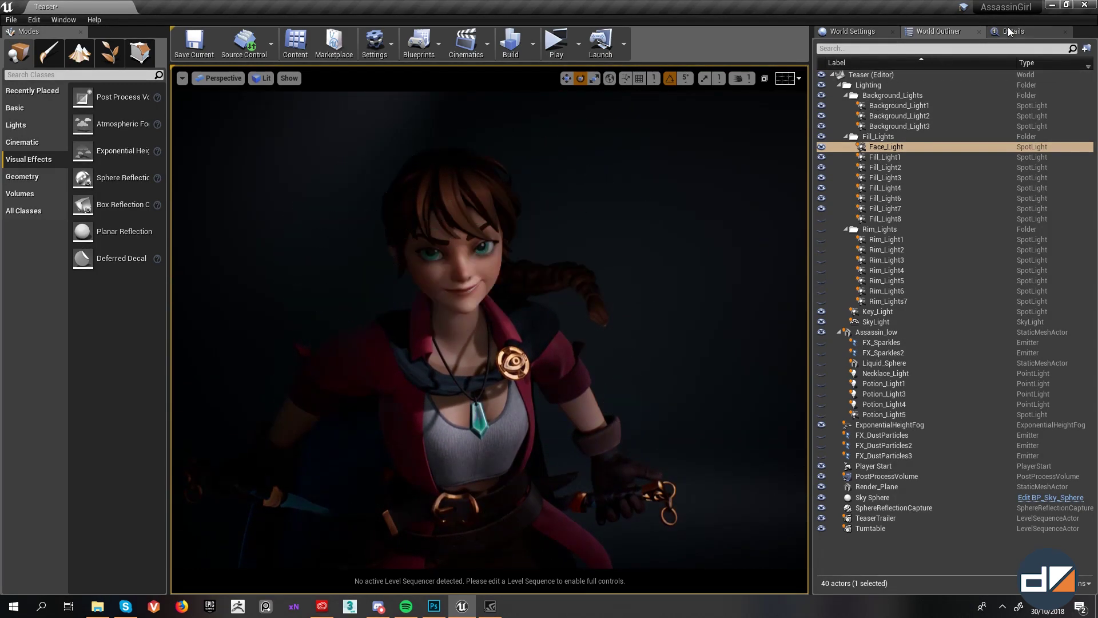
pyautogui.click(1010, 31)
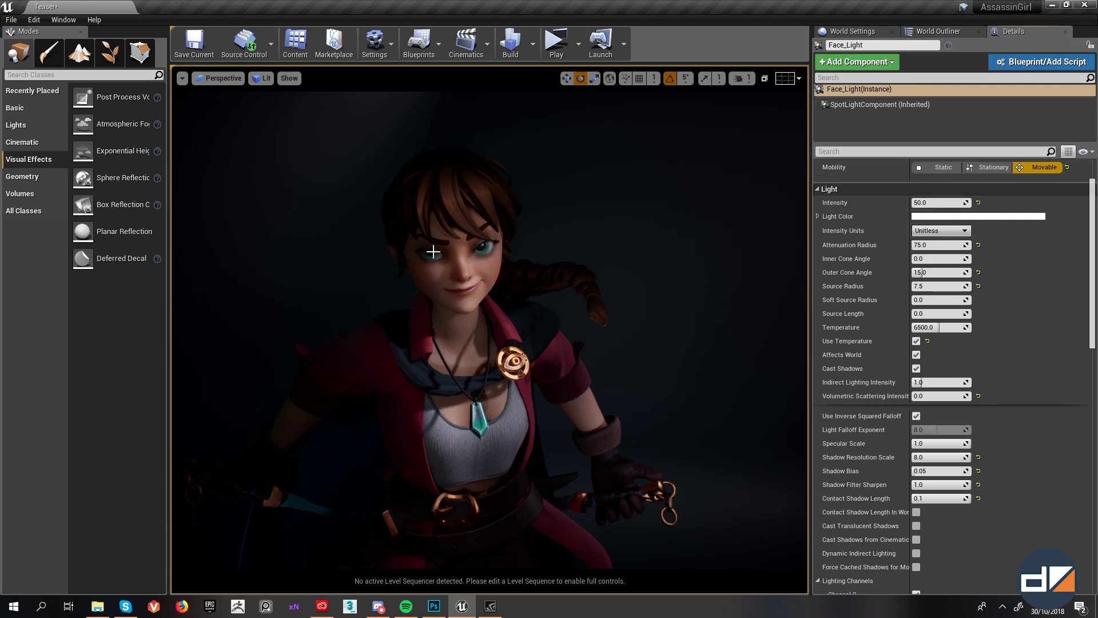
pyautogui.keyDown('alt'); pyautogui.moveTo(454, 258); pyautogui.dragTo(515, 239, button='right'); pyautogui.keyUp('alt')
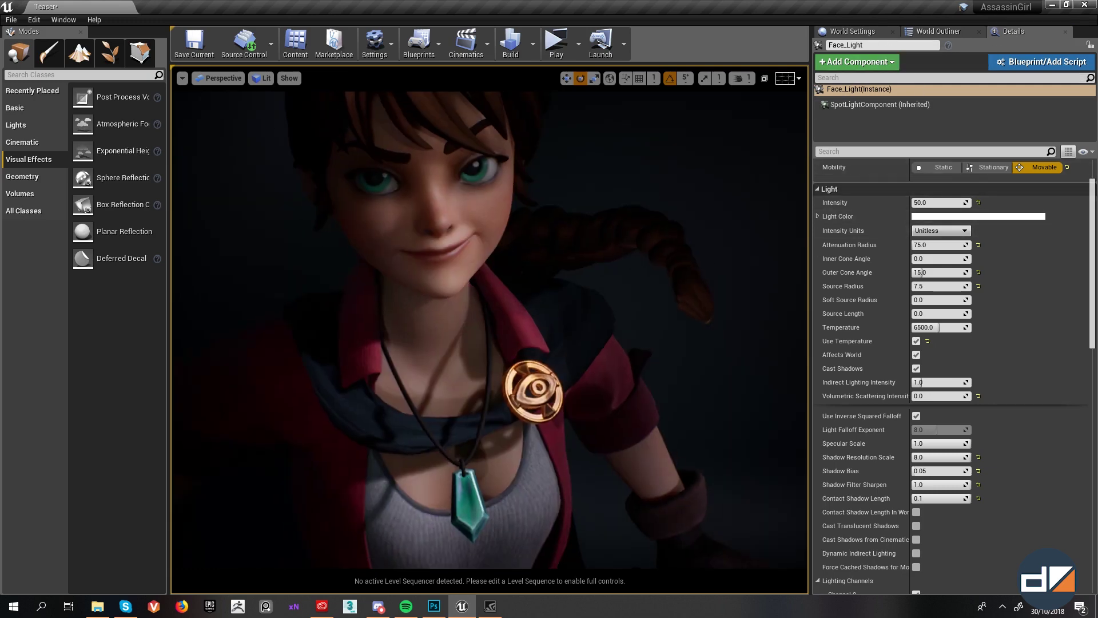
pyautogui.click(916, 355)
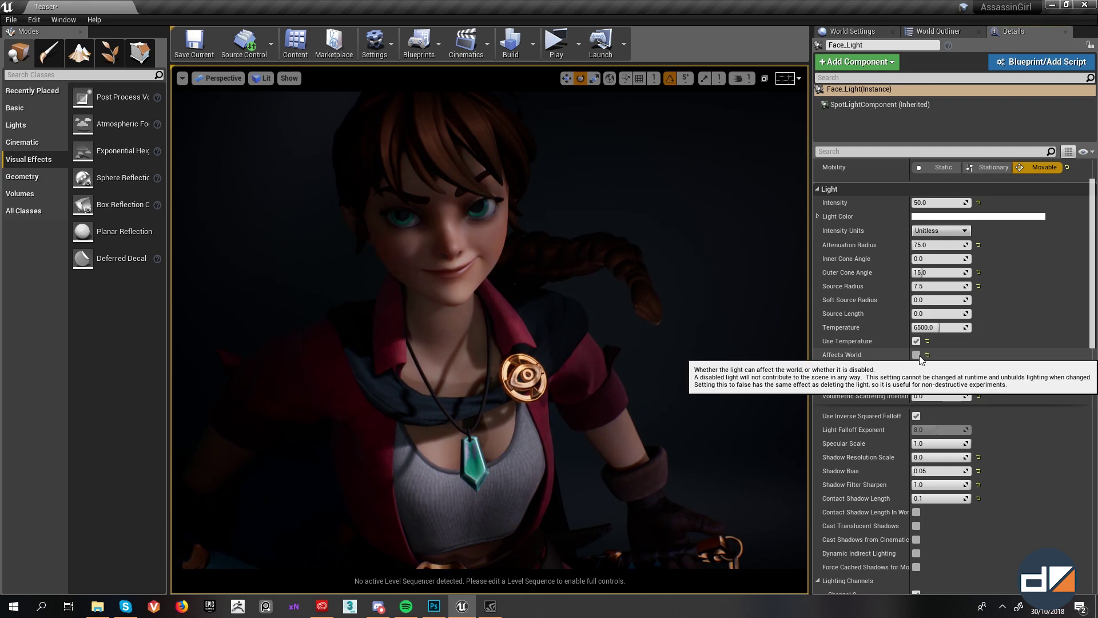
pyautogui.click(917, 355)
pyautogui.click(916, 356)
pyautogui.click(917, 355)
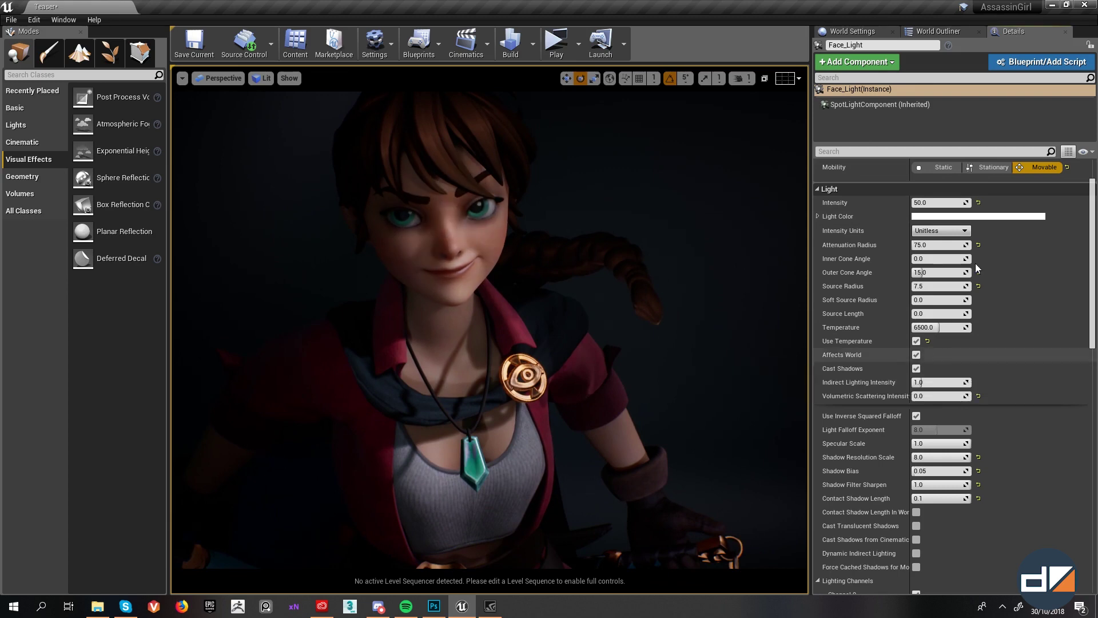
# Step: Display the Intensity Units choices for Face_Light and set its intensity to 50
pyautogui.click(950, 232)
pyautogui.click(952, 233)
pyautogui.click(949, 233)
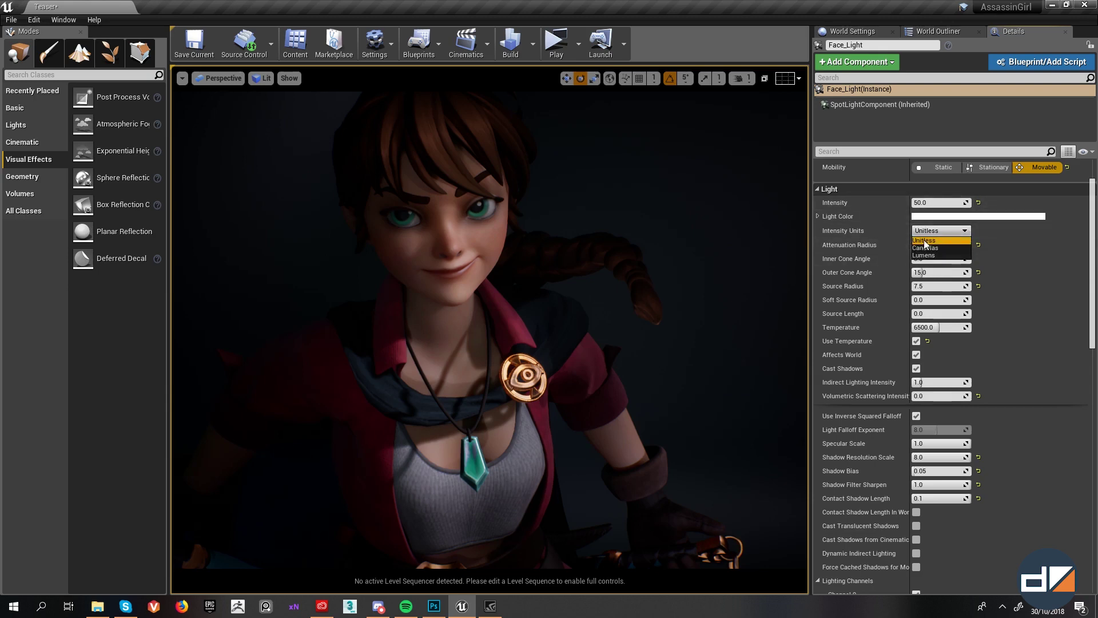
pyautogui.moveTo(933, 201)
pyautogui.mouseDown()
pyautogui.moveTo(947, 202)
pyautogui.moveTo(934, 201)
pyautogui.mouseUp()
pyautogui.click(934, 201)
pyautogui.write('50')
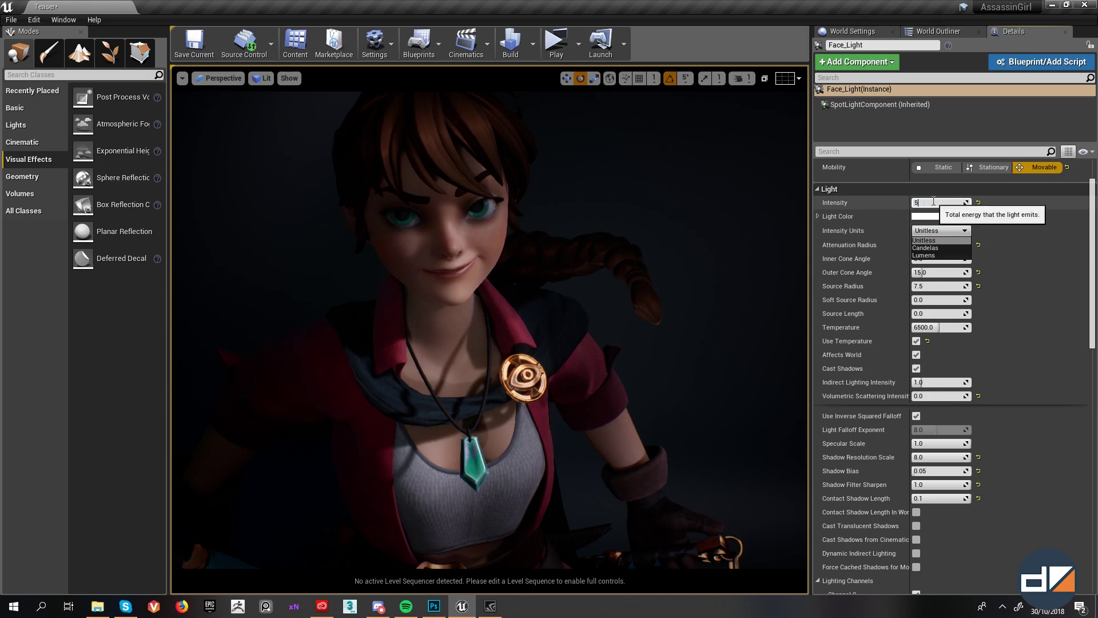
pyautogui.press('Return')
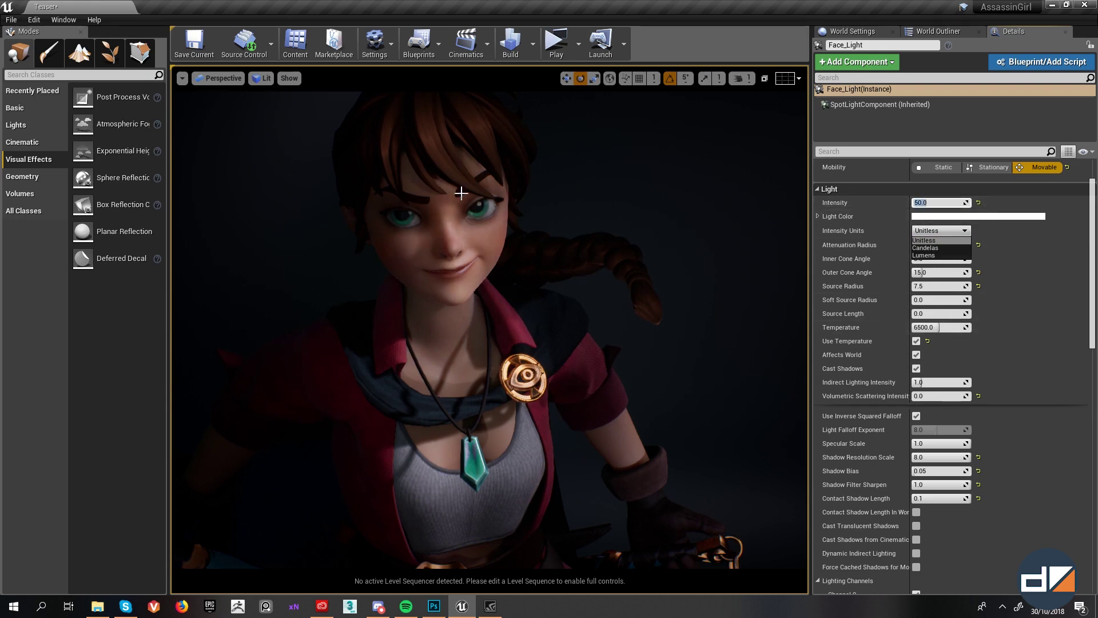
pyautogui.scroll(1, 485, 201)
pyautogui.scroll(-1, 485, 201)
pyautogui.moveTo(485, 202); pyautogui.dragTo(485, 201, button='right')
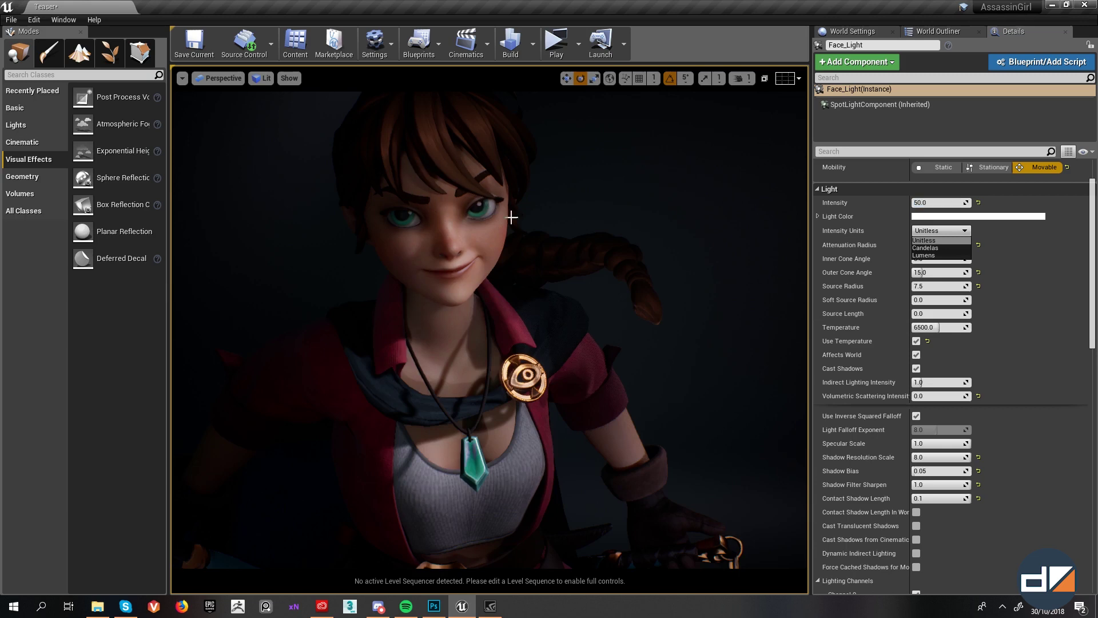
# Step: Toggle Face_Light's Affects World option repeatedly to compare its effect on the eyes and face, leaving it enabled
pyautogui.click(917, 355)
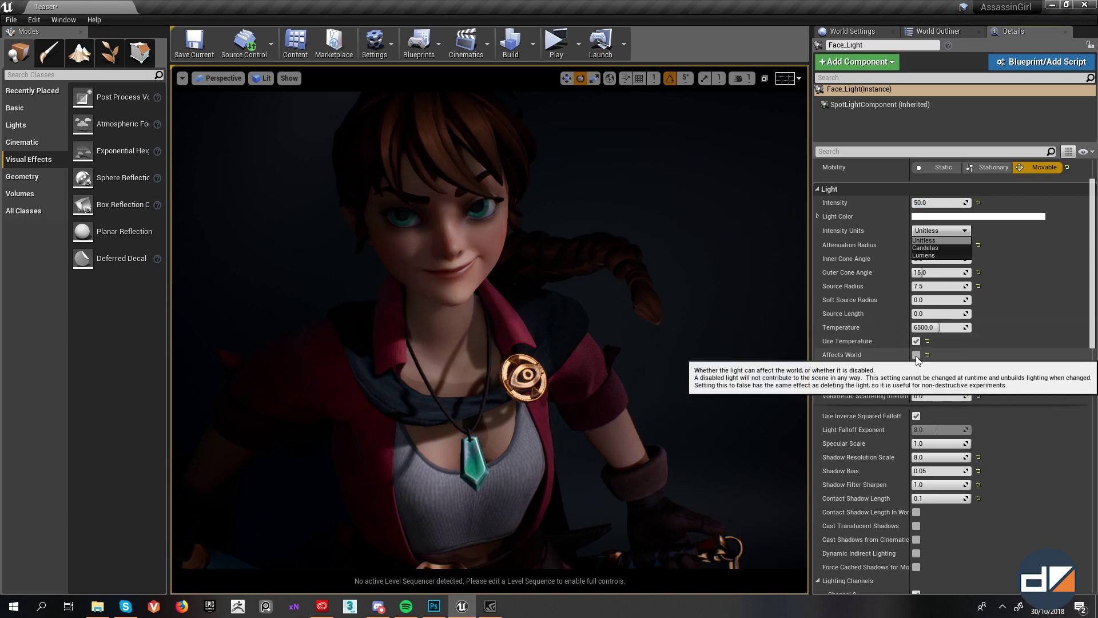
pyautogui.click(916, 355)
pyautogui.click(916, 355)
pyautogui.click(917, 355)
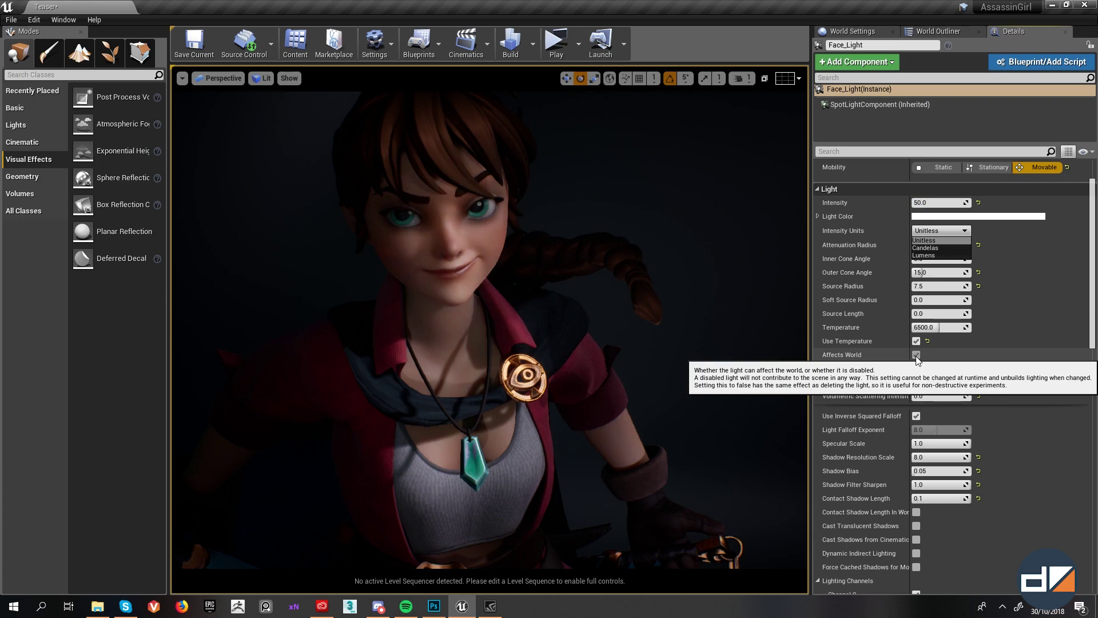
pyautogui.click(916, 355)
pyautogui.click(917, 355)
pyautogui.click(916, 355)
pyautogui.click(917, 355)
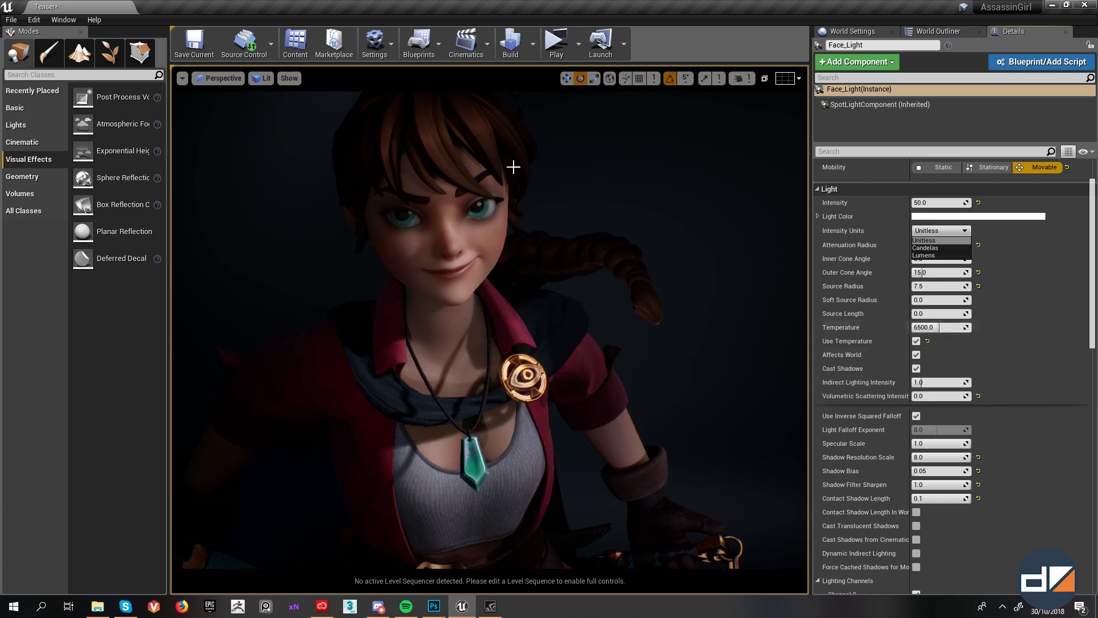
# Step: Try a different Outer Cone Angle for Face_Light and undo the change
pyautogui.click(956, 232)
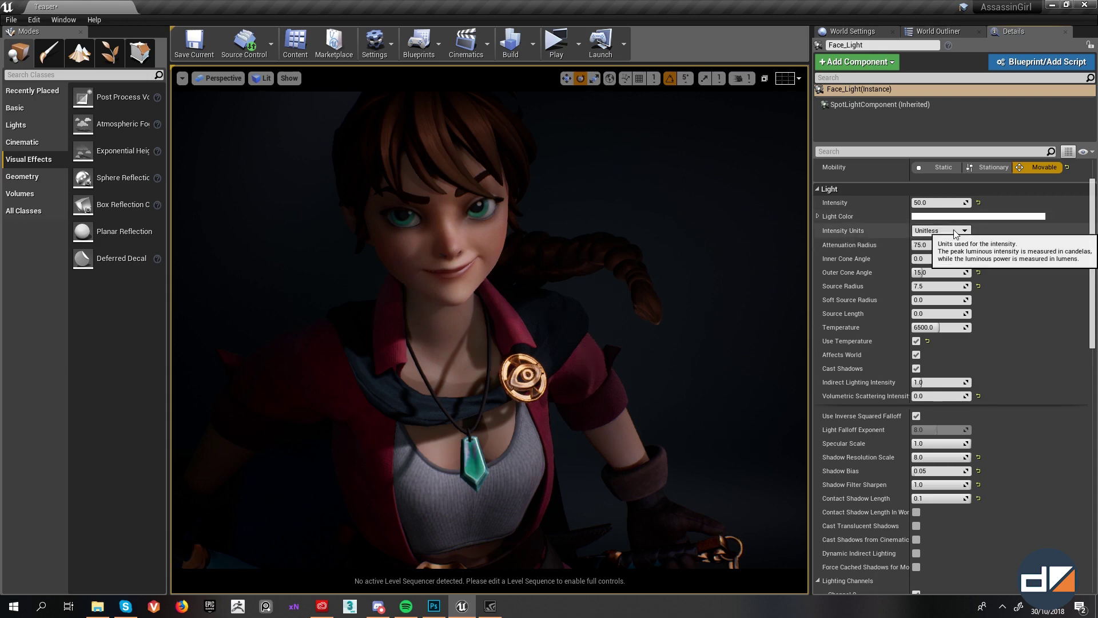
pyautogui.click(956, 231)
pyautogui.click(956, 232)
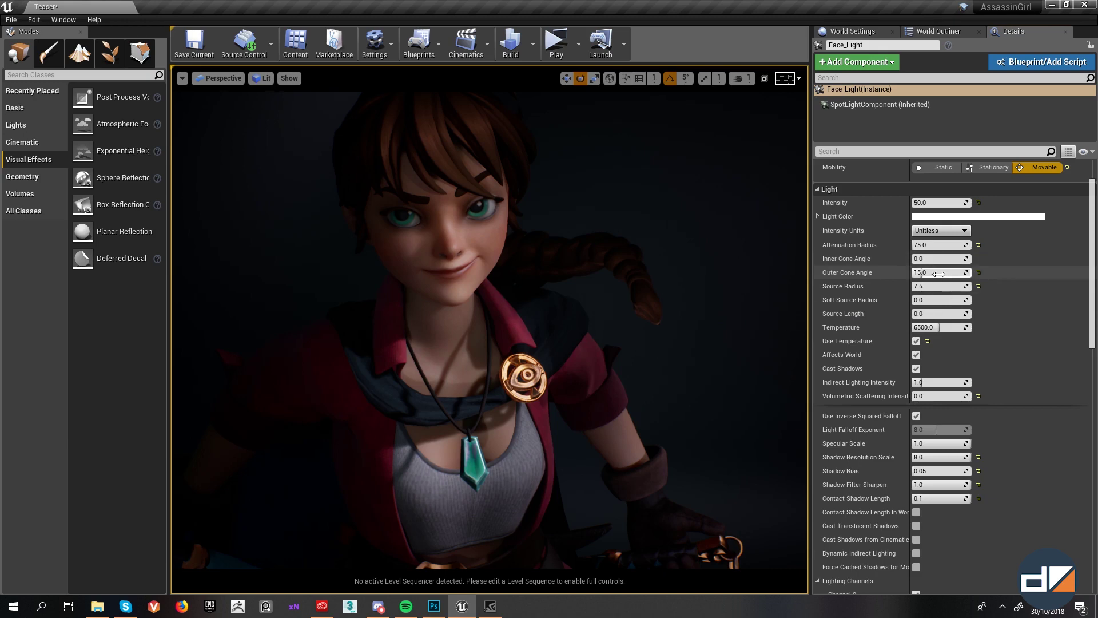
pyautogui.moveTo(939, 274); pyautogui.dragTo(951, 274)
pyautogui.hotkey('ctrl', 'z')
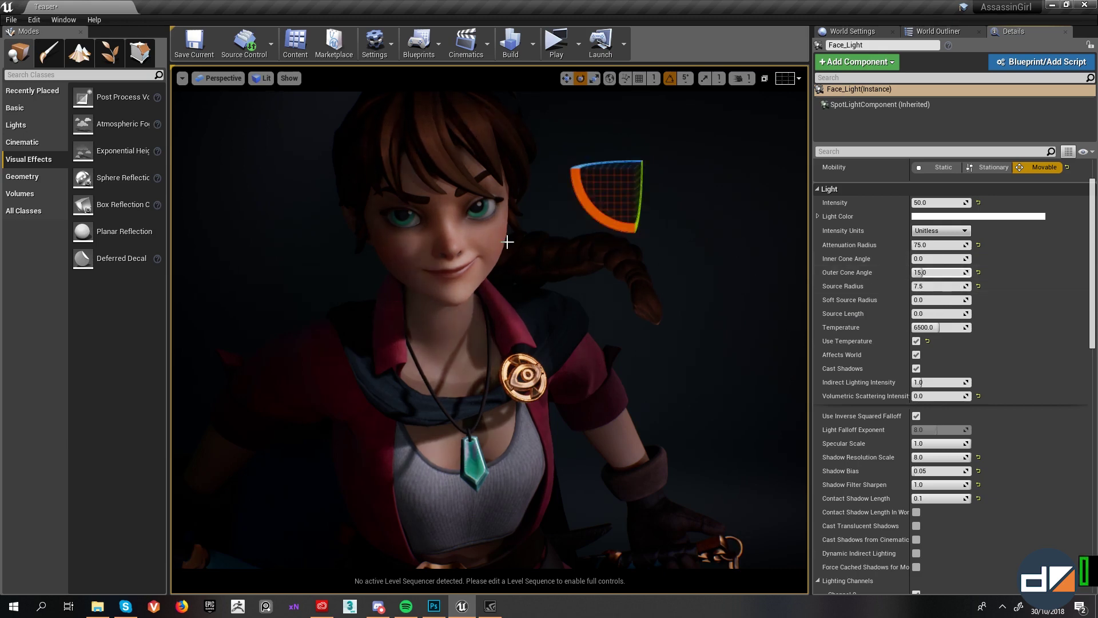
# Step: Display Face_Light's cone over the character's head to examine its coverage, and hide the light icons again
pyautogui.moveTo(513, 254); pyautogui.dragTo(510, 246, button='right')
pyautogui.press('g')
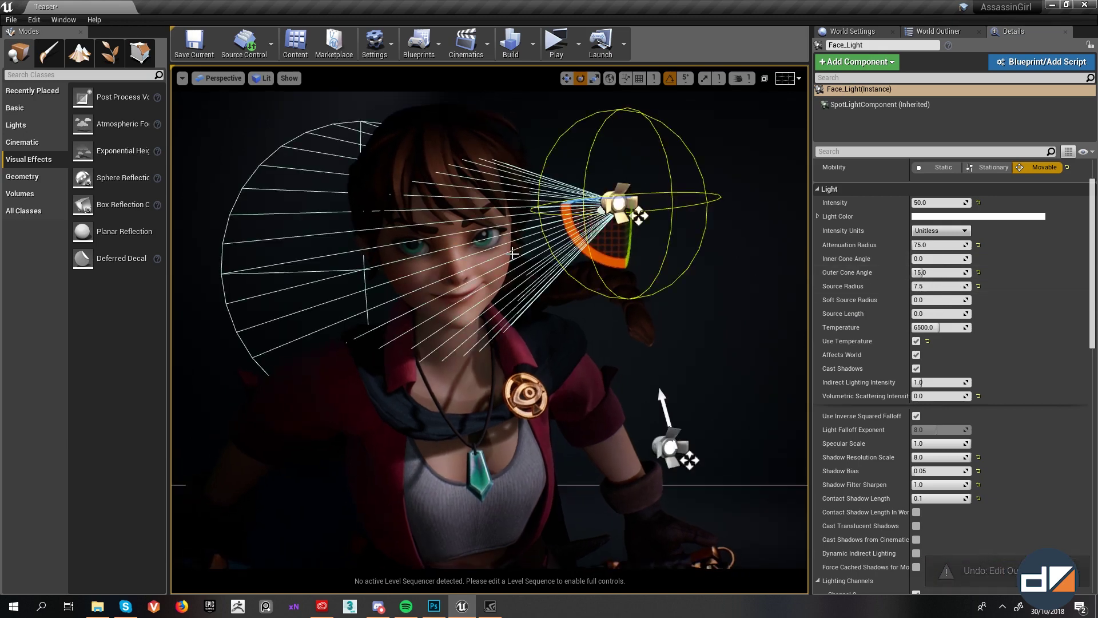
pyautogui.press('g')
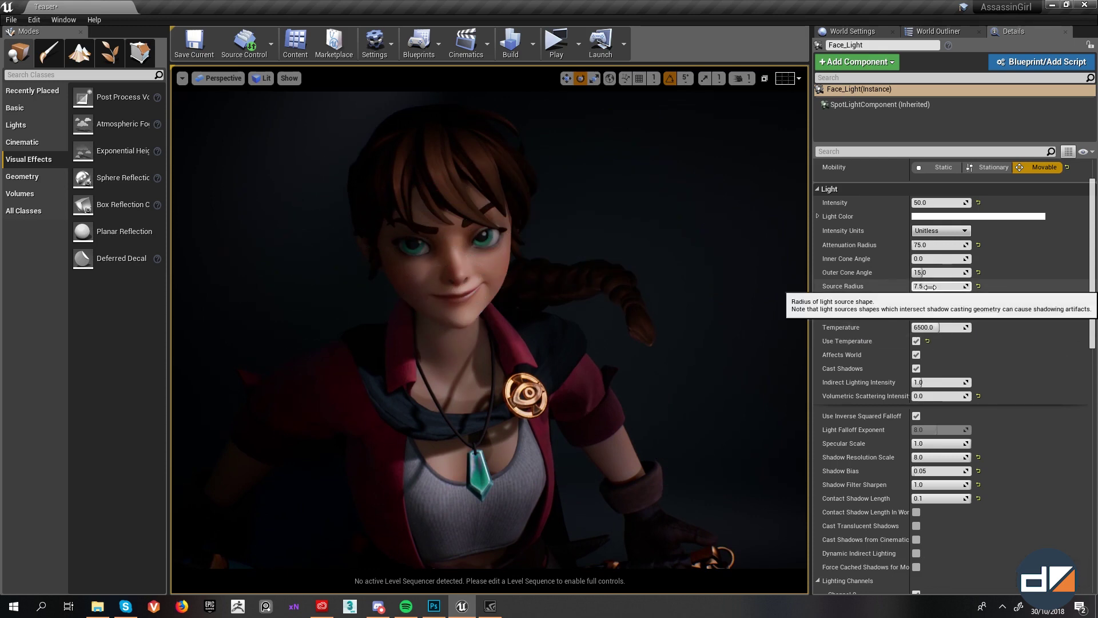
# Step: Set Face_Light's Source Radius to 7.5 while viewing the face up close
pyautogui.scroll(3, 504, 183)
pyautogui.scroll(-3, 569, 180)
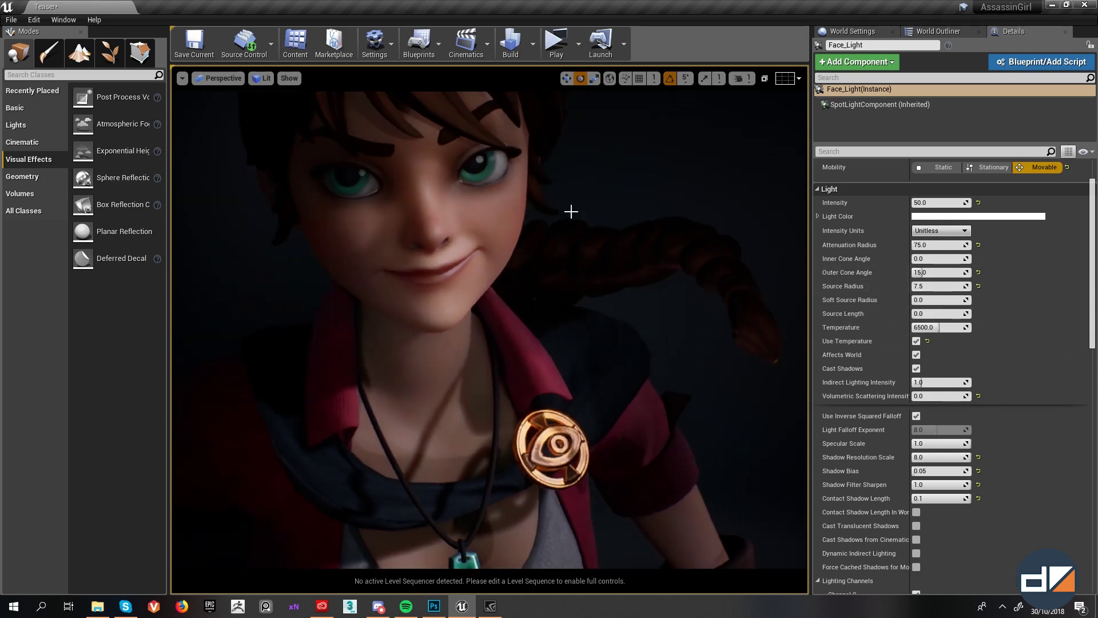
pyautogui.click(941, 289)
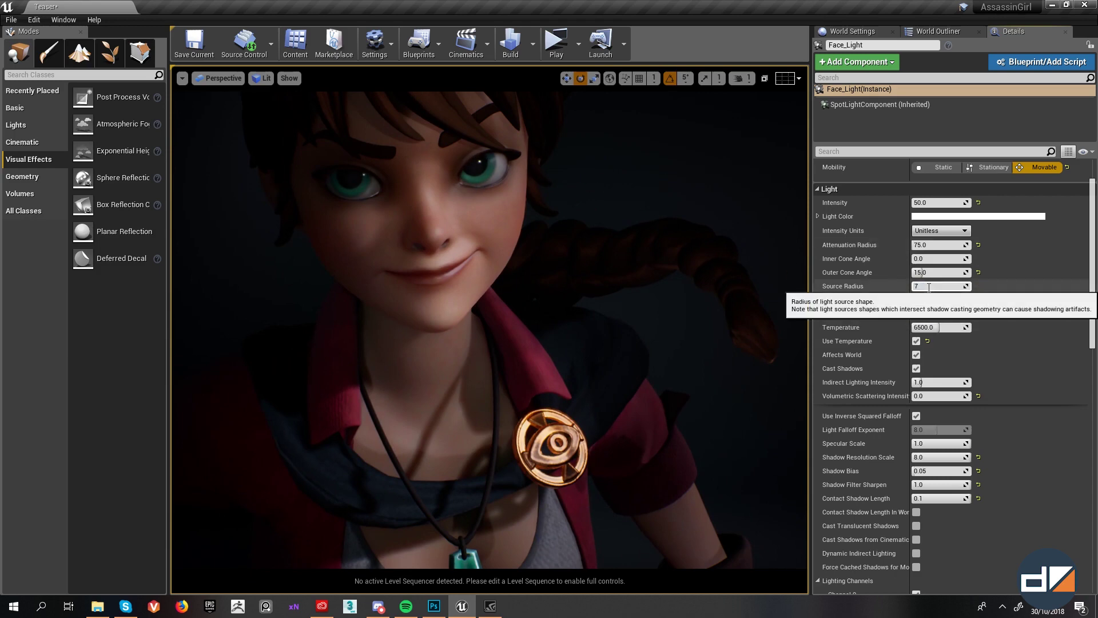
pyautogui.write('7.5')
pyautogui.press('Return')
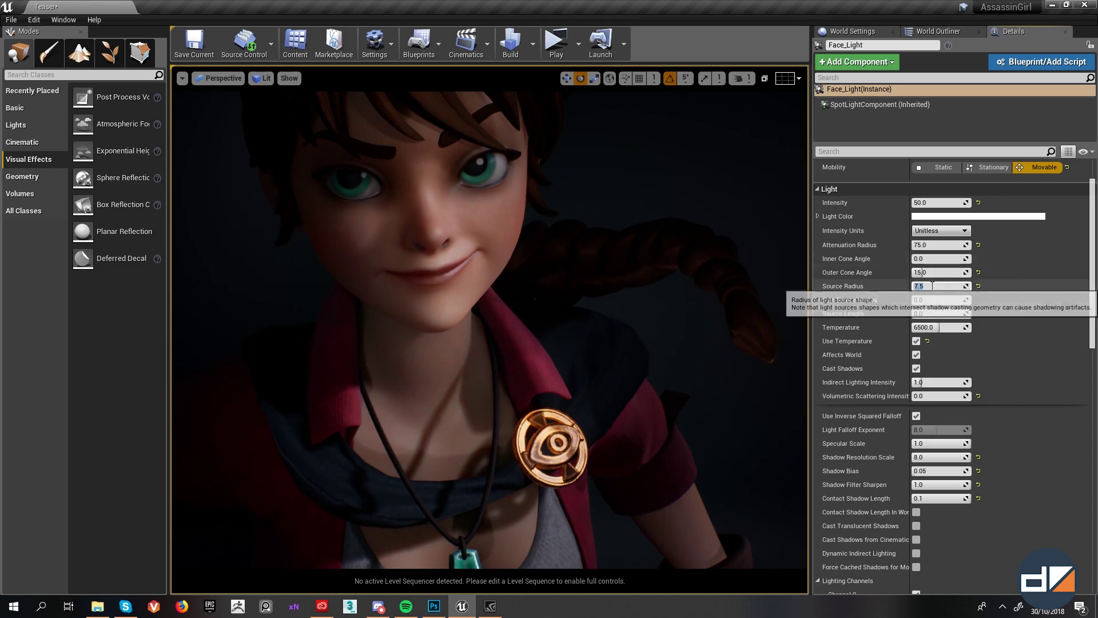
# Step: Try a different Source Radius for Face_Light and undo the change
pyautogui.moveTo(937, 286)
pyautogui.mouseDown()
pyautogui.moveTo(996, 287)
pyautogui.moveTo(955, 287)
pyautogui.mouseUp()
pyautogui.hotkey('ctrl', 'z')
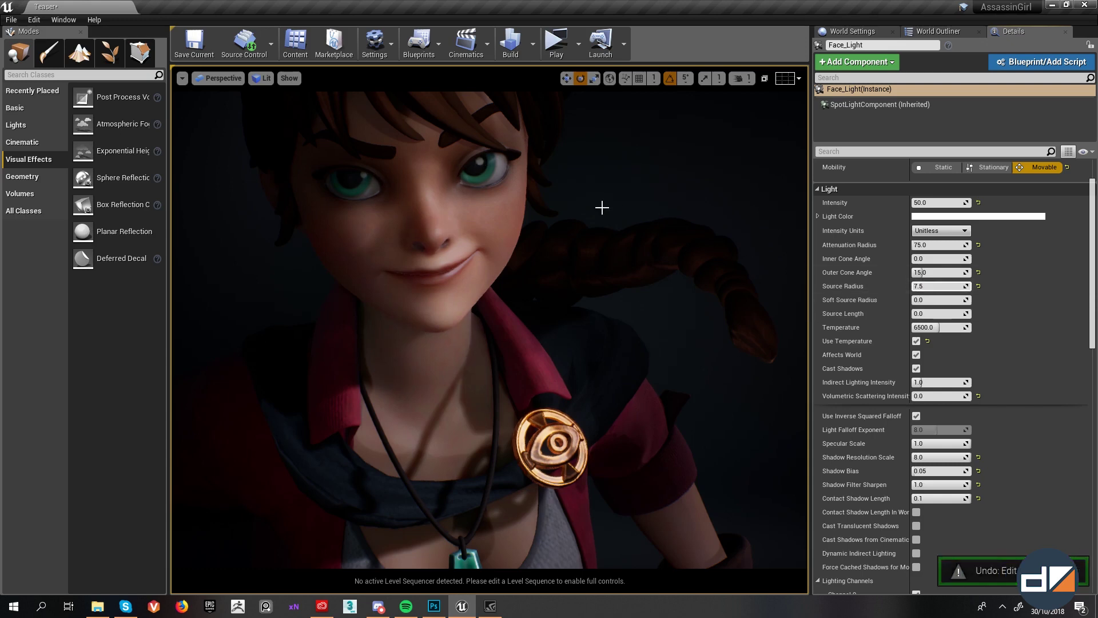
pyautogui.scroll(-5, 484, 242)
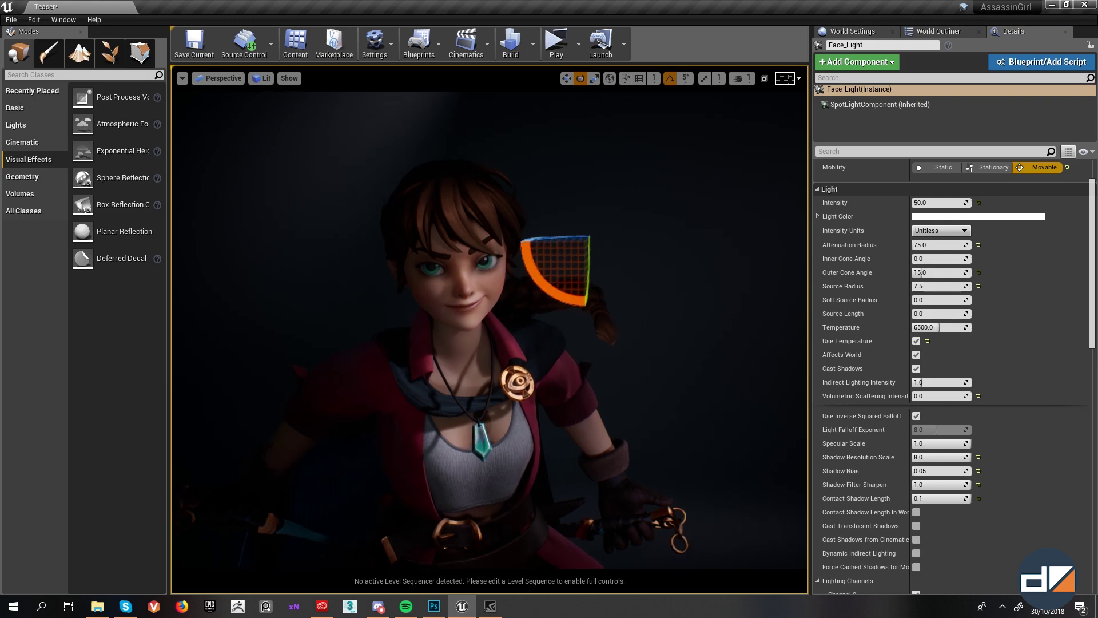
# Step: Display Face_Light's cone and toggle the light's visibility to compare its effect on the face
pyautogui.moveTo(558, 348); pyautogui.dragTo(543, 348, button='right')
pyautogui.keyDown('alt'); pyautogui.moveTo(544, 349); pyautogui.dragTo(503, 348, button='right'); pyautogui.keyUp('alt')
pyautogui.press('g')
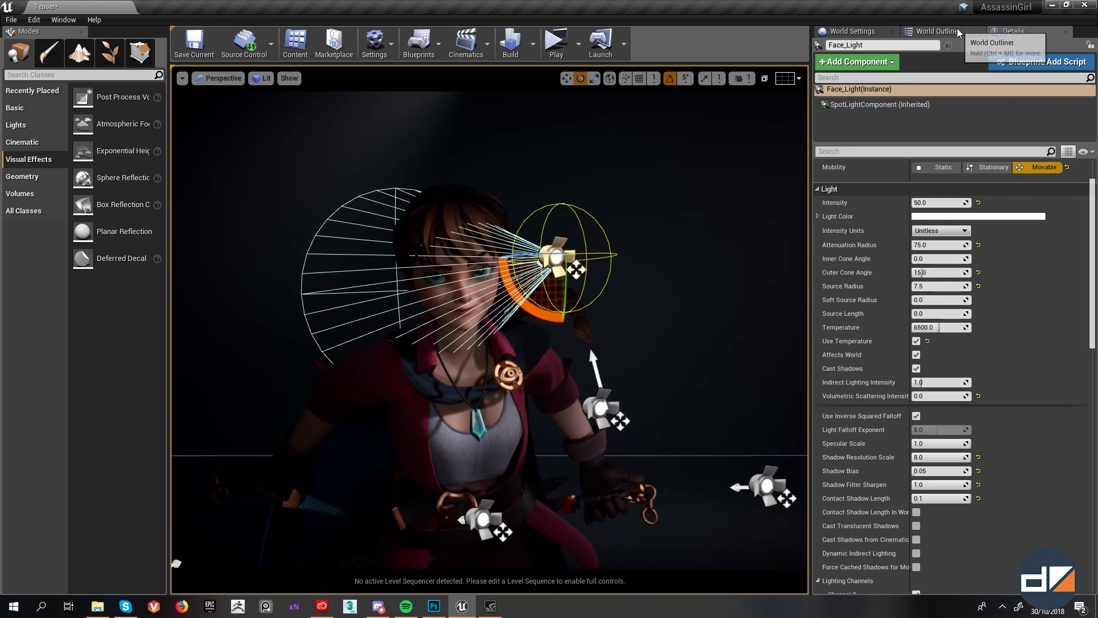
pyautogui.click(938, 31)
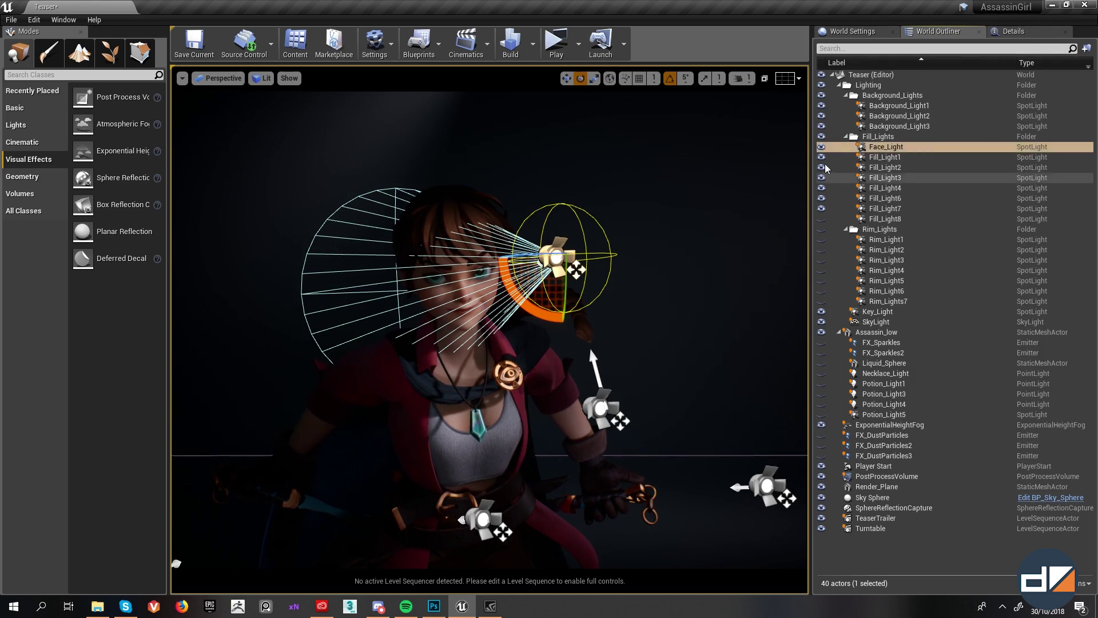
pyautogui.click(821, 149)
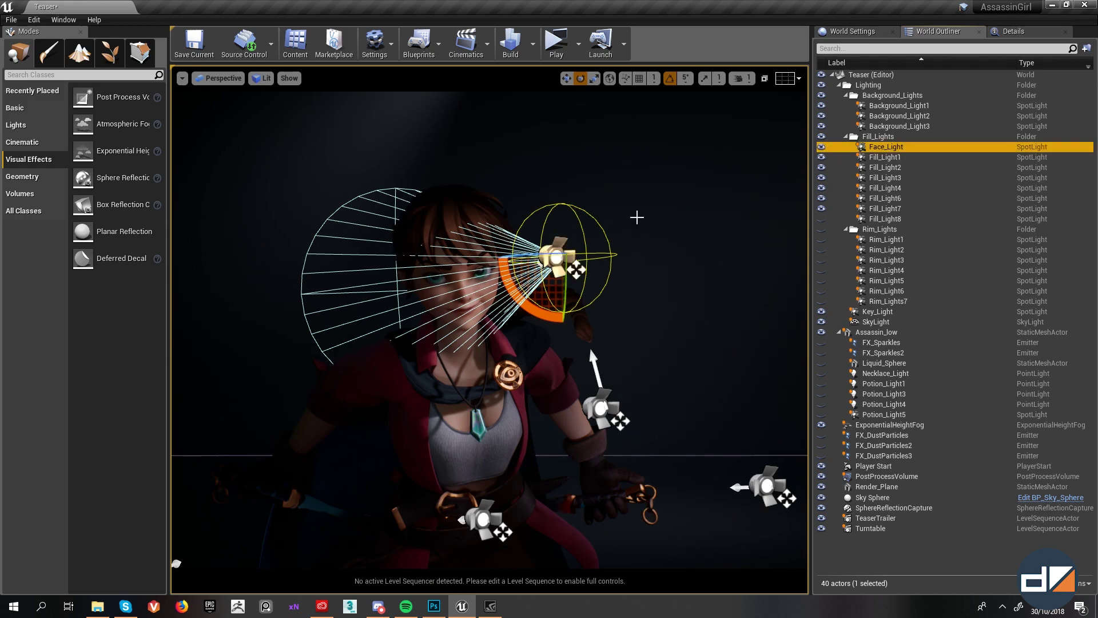
pyautogui.moveTo(637, 217)
pyautogui.mouseDown(button='middle')
pyautogui.moveTo(652, 223)
pyautogui.moveTo(640, 221)
pyautogui.mouseUp(button='middle')
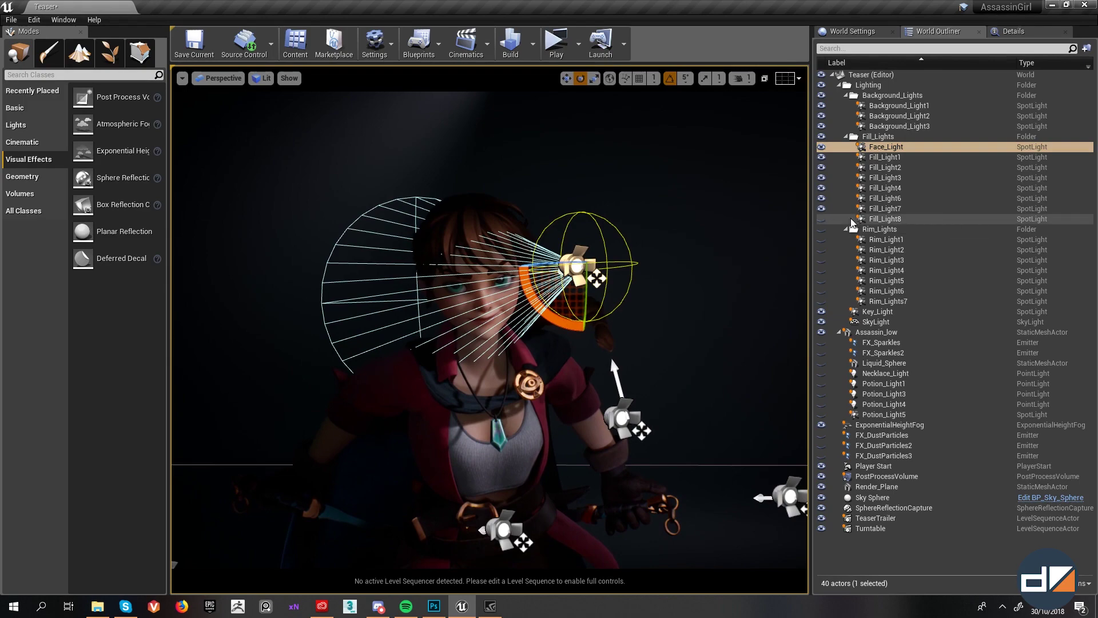
pyautogui.moveTo(615, 223); pyautogui.dragTo(595, 224, button='right')
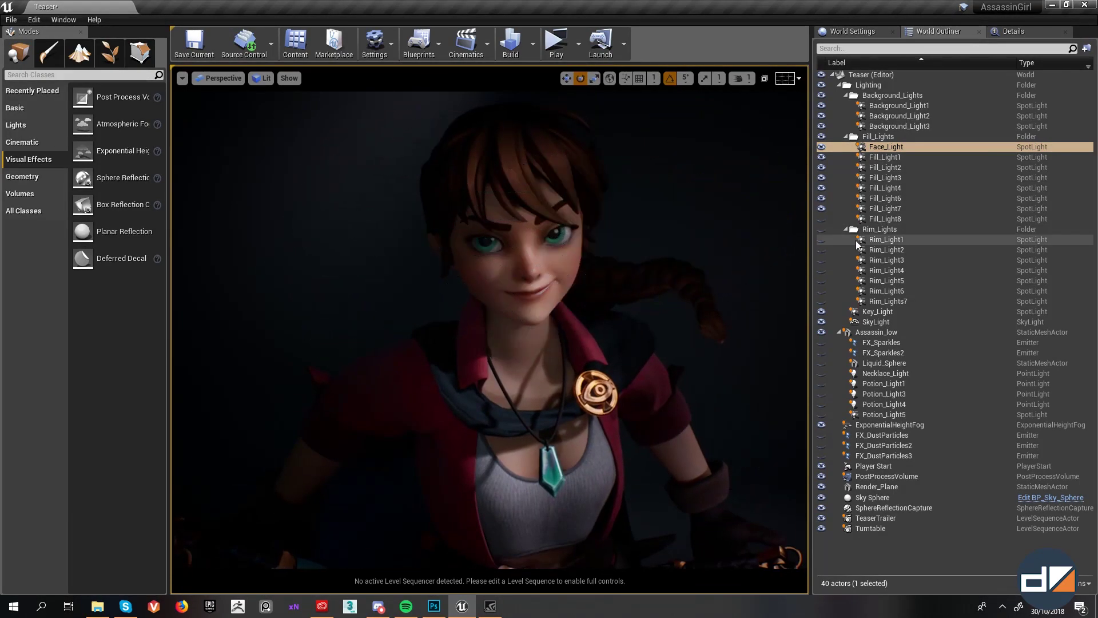
# Step: Turn on Rim_Light1 and examine the character in a maximized viewport
pyautogui.click(820, 218)
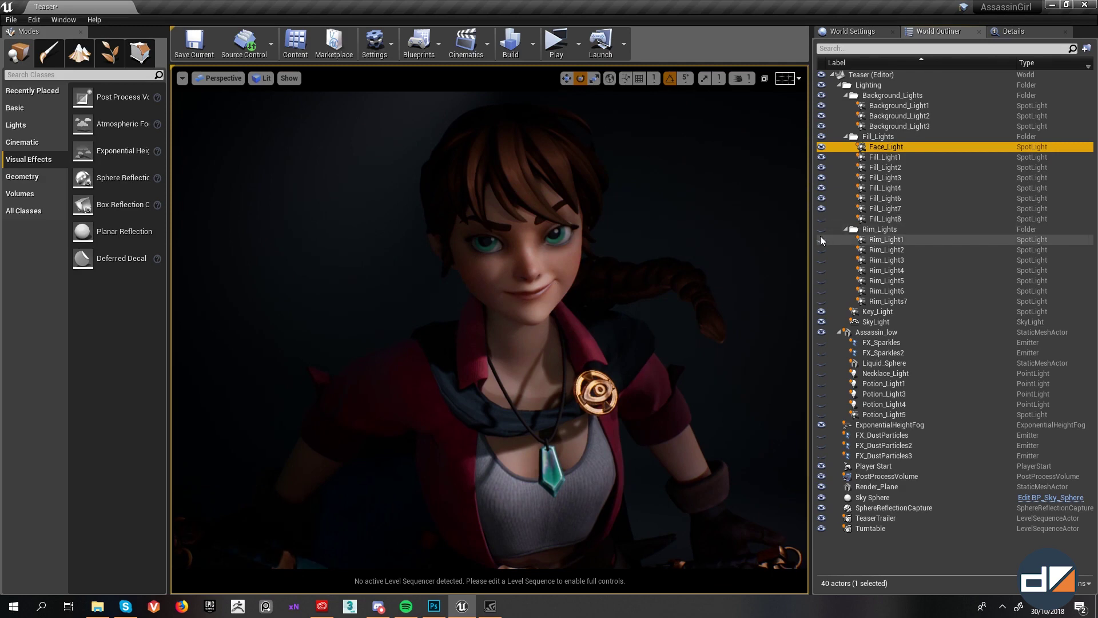
pyautogui.scroll(-3, 593, 305)
pyautogui.scroll(-2, 594, 305)
pyautogui.moveTo(593, 305); pyautogui.dragTo(593, 305, button='right')
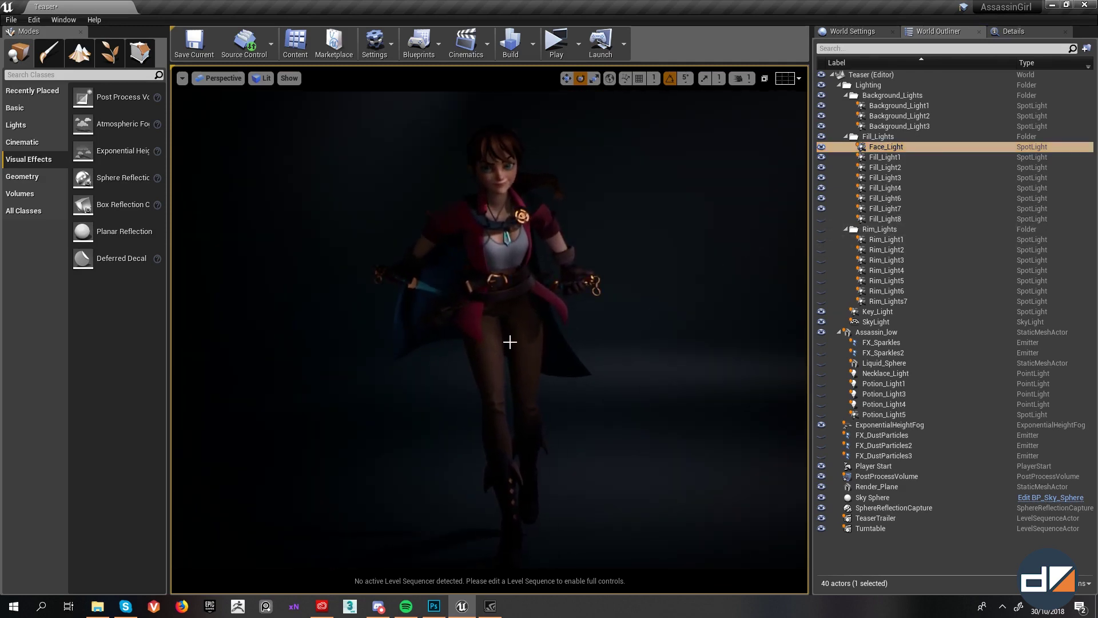
pyautogui.scroll(2, 510, 341)
pyautogui.moveTo(517, 341); pyautogui.dragTo(517, 341, button='right')
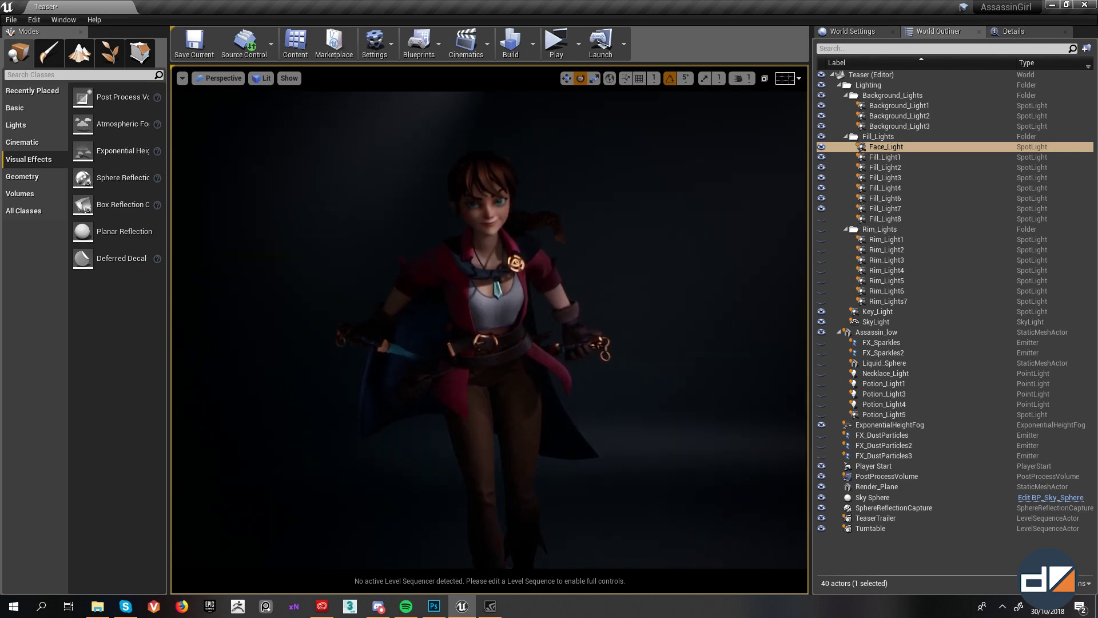
pyautogui.click(820, 240)
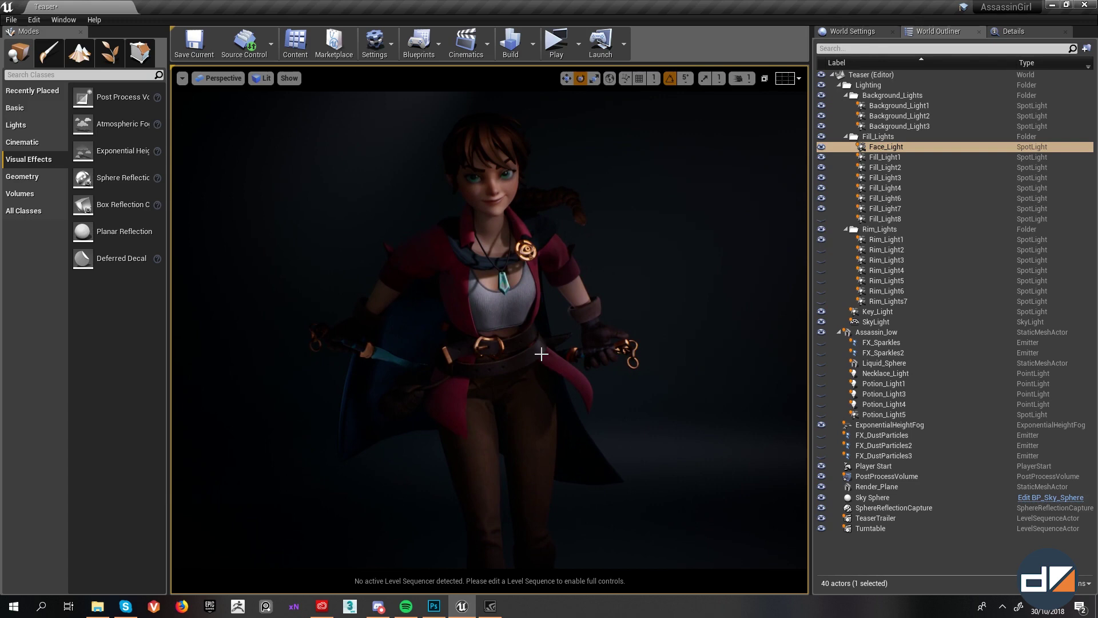
pyautogui.press('F11')
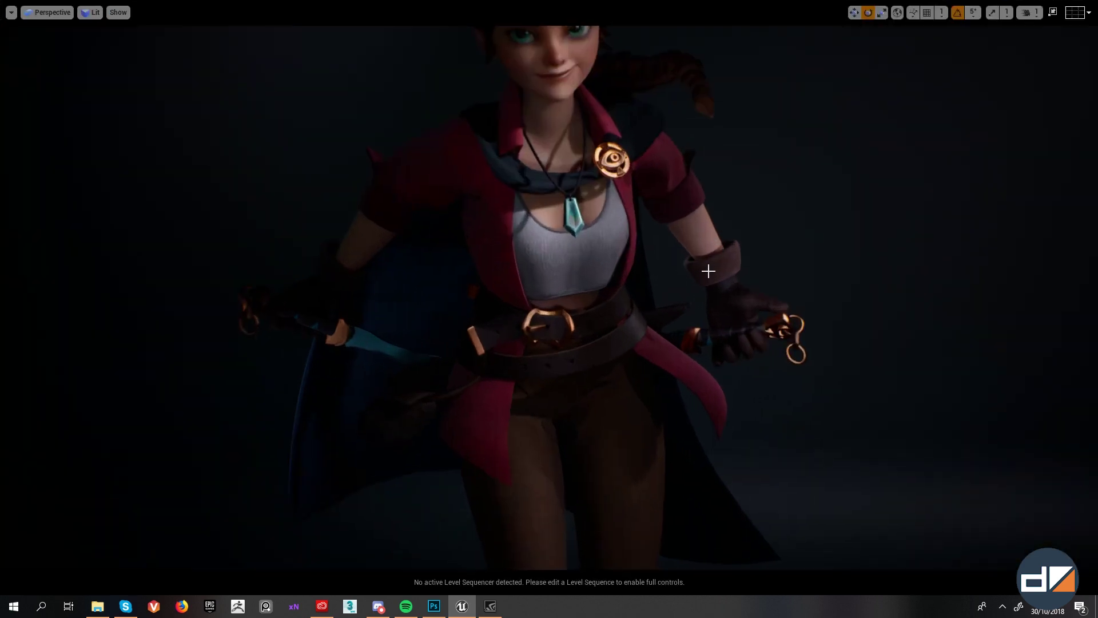
pyautogui.press('F11')
# Step: Select Rim_Light1 and toggle its visibility to compare the rim effect, leaving the light on
pyautogui.click(871, 240)
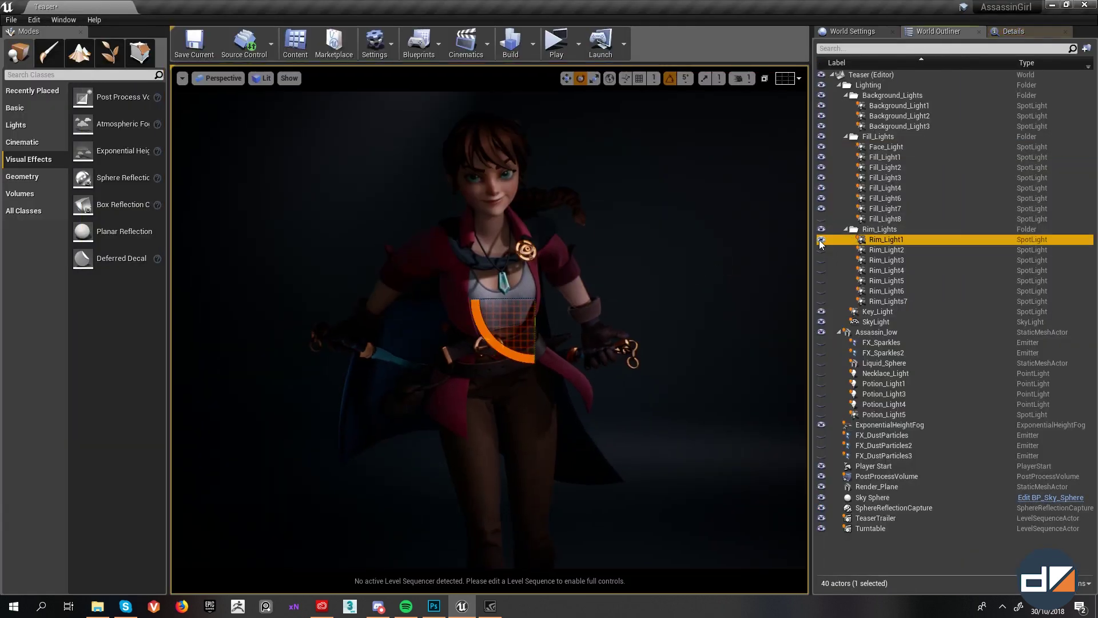
pyautogui.scroll(5, 609, 312)
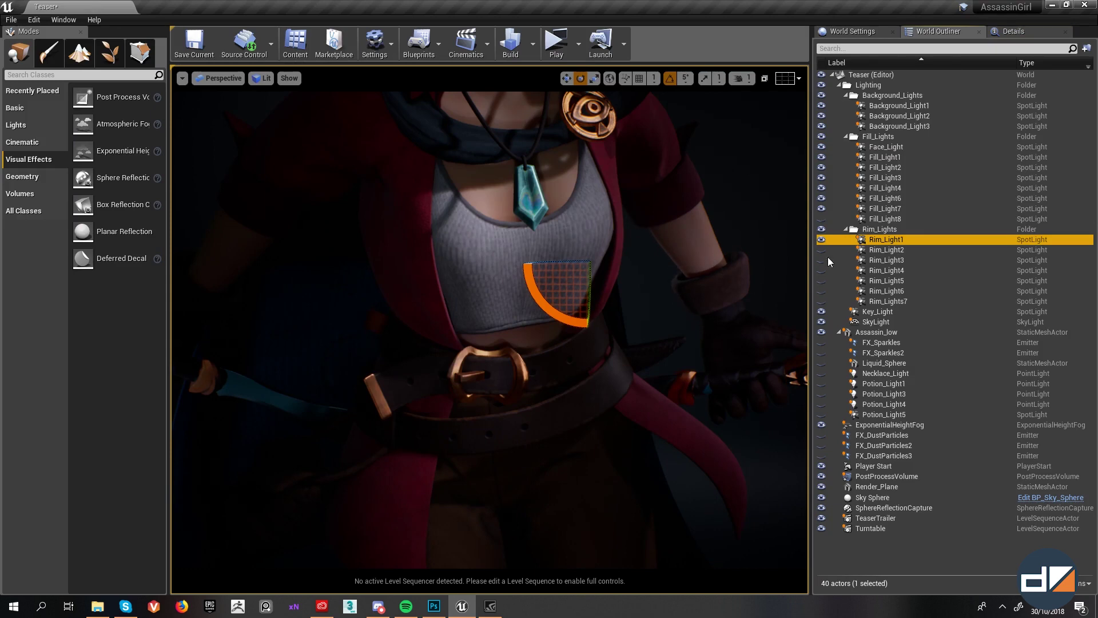
pyautogui.click(822, 239)
pyautogui.scroll(-5, 576, 266)
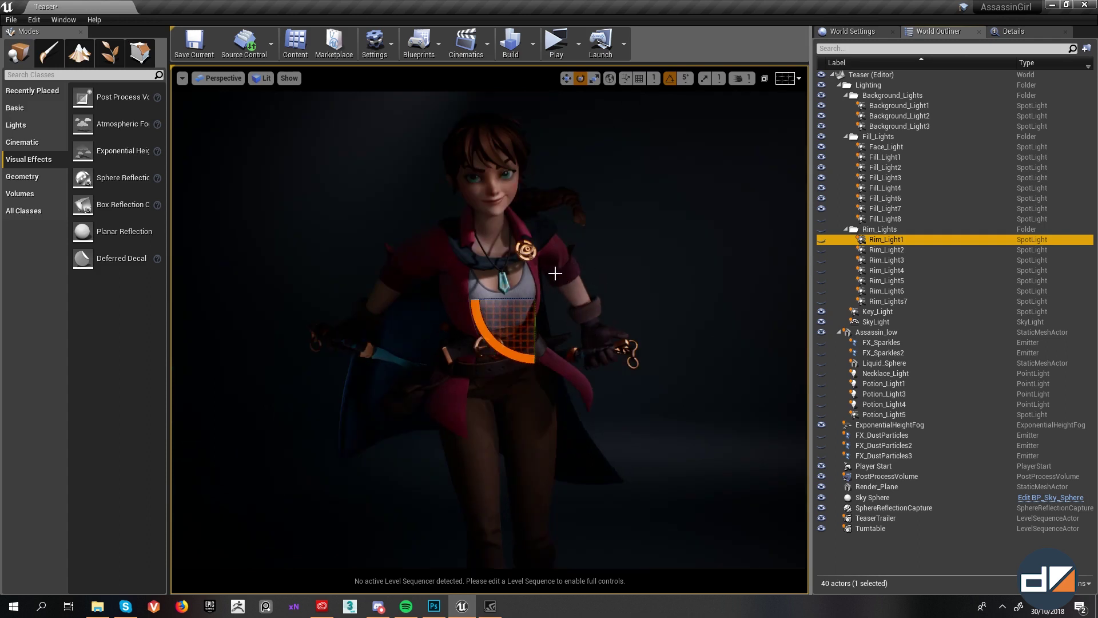
pyautogui.click(822, 240)
pyautogui.scroll(5, 595, 300)
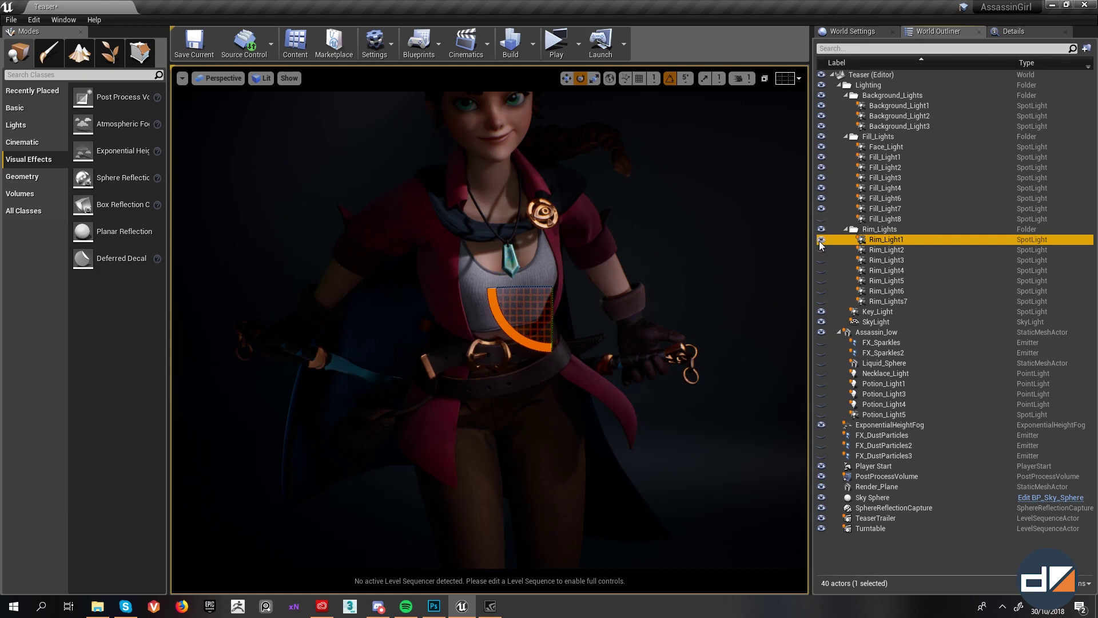
# Step: Select Rim_Light2 and turn it on, toggling its visibility to compare the effect on the shoulder and arm
pyautogui.click(877, 249)
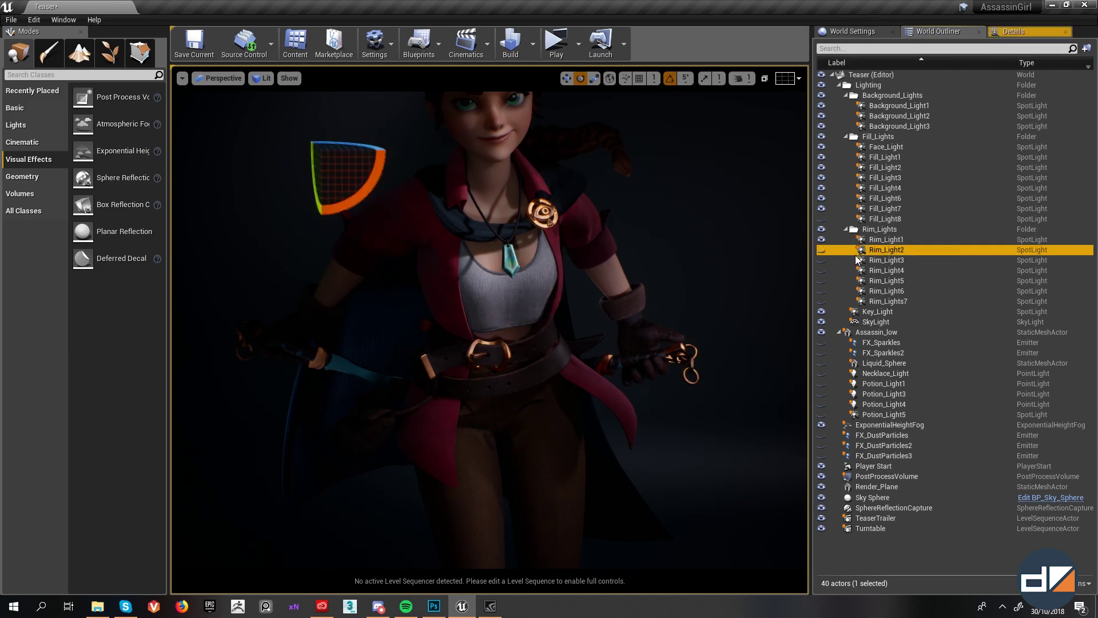
pyautogui.click(822, 250)
pyautogui.click(822, 250)
pyautogui.click(821, 250)
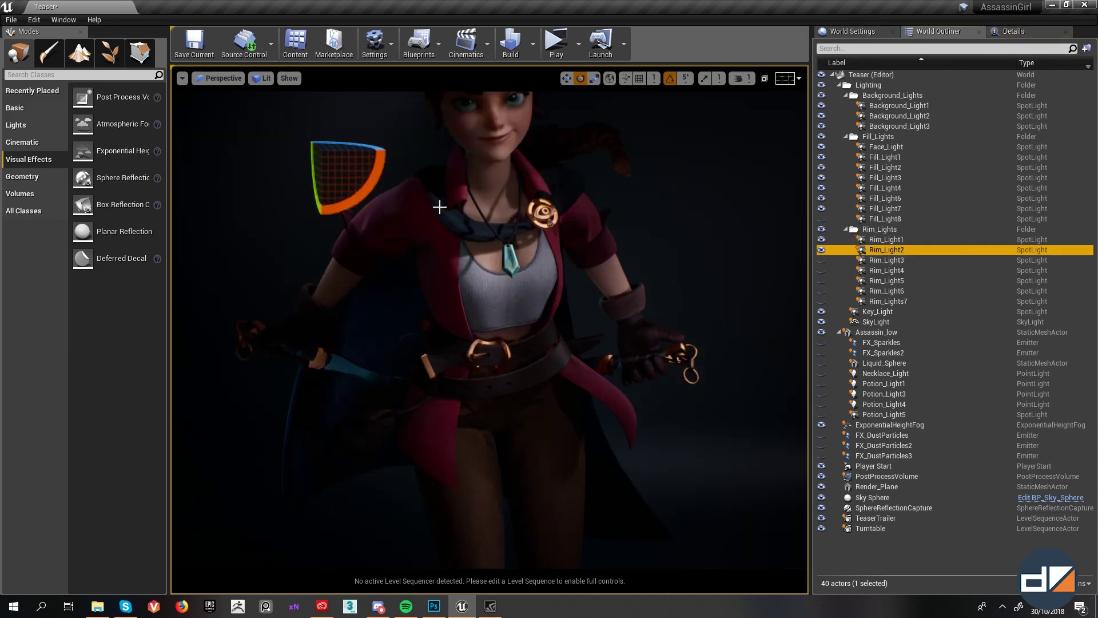
# Step: Display Rim_Light2's cone beside the character to examine its placement, and hide the light icons again
pyautogui.moveTo(460, 220); pyautogui.dragTo(460, 220, button='right')
pyautogui.press('g')
pyautogui.press('g')
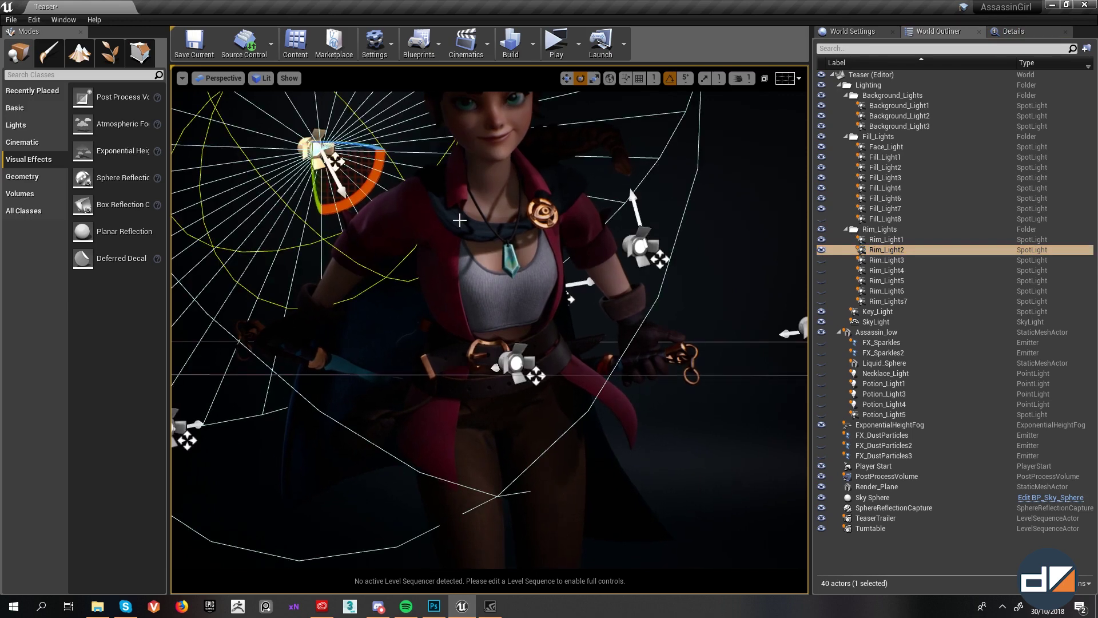
pyautogui.click(822, 249)
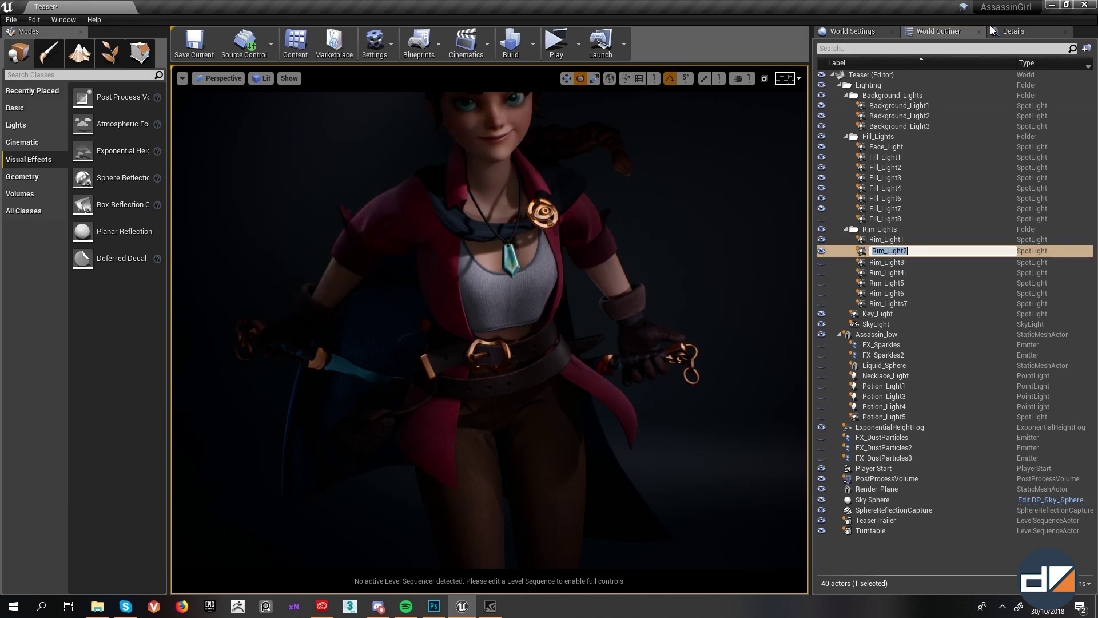
# Step: Try a Source Radius of 0 for Rim_Light2 while viewing the shoulder up close, and undo the change
pyautogui.click(1008, 30)
pyautogui.moveTo(541, 290); pyautogui.dragTo(486, 266, button='right')
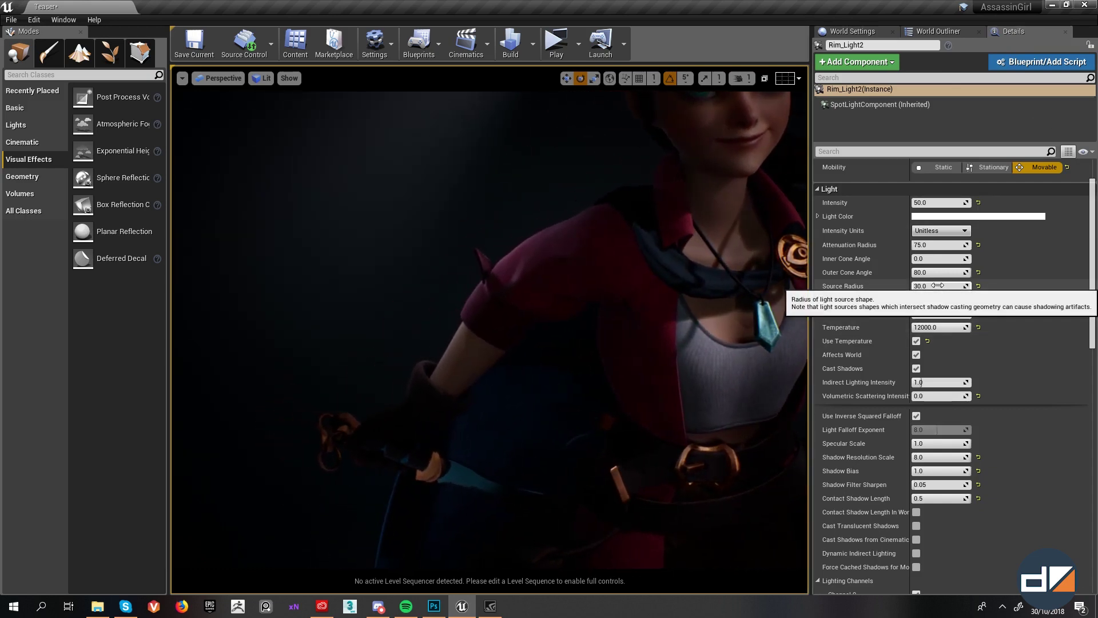
pyautogui.moveTo(938, 286); pyautogui.dragTo(919, 286)
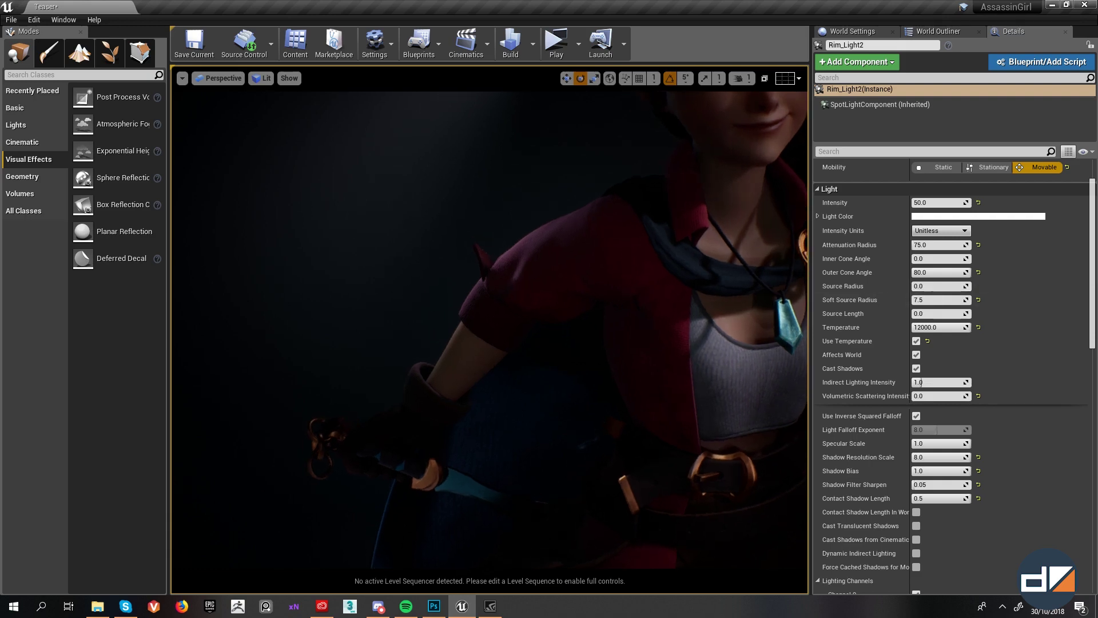
pyautogui.hotkey('ctrl', 'z')
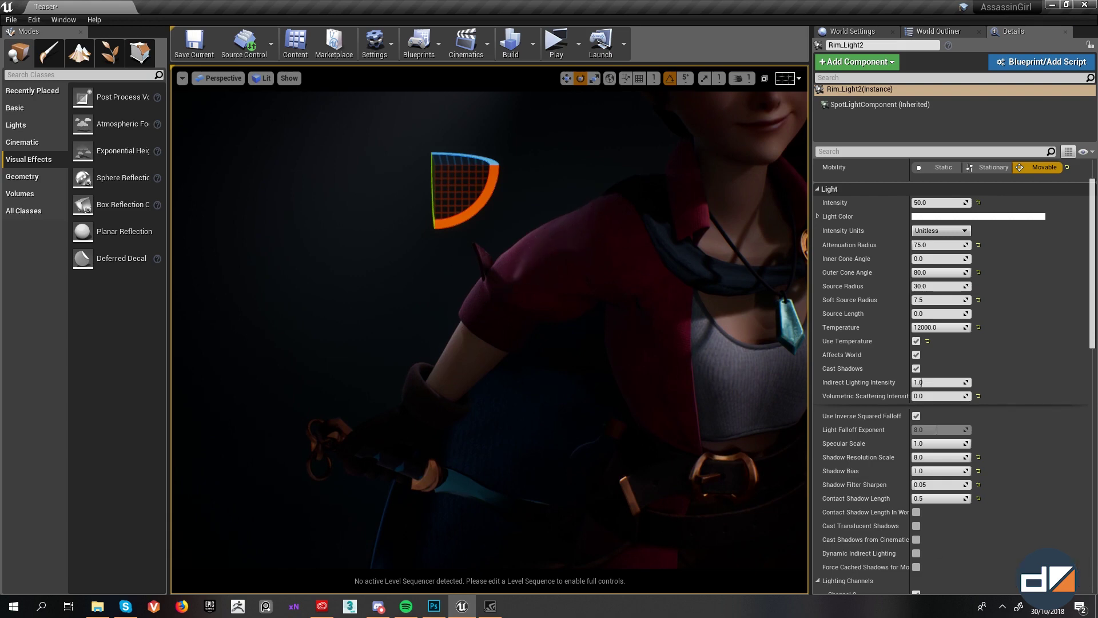
# Step: Set Rim_Light2's Source Radius to 0 to compare the rim on the character, and restore it to 30
pyautogui.moveTo(589, 294); pyautogui.dragTo(589, 301, button='right')
pyautogui.press('1')
pyautogui.press('g')
pyautogui.press('g')
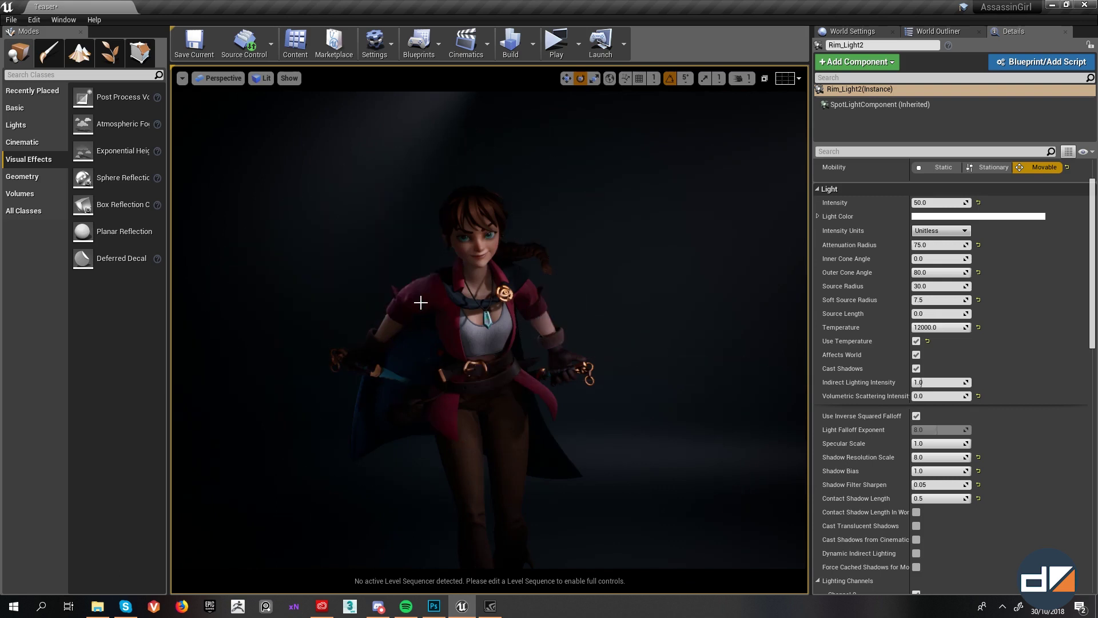
pyautogui.scroll(3, 426, 303)
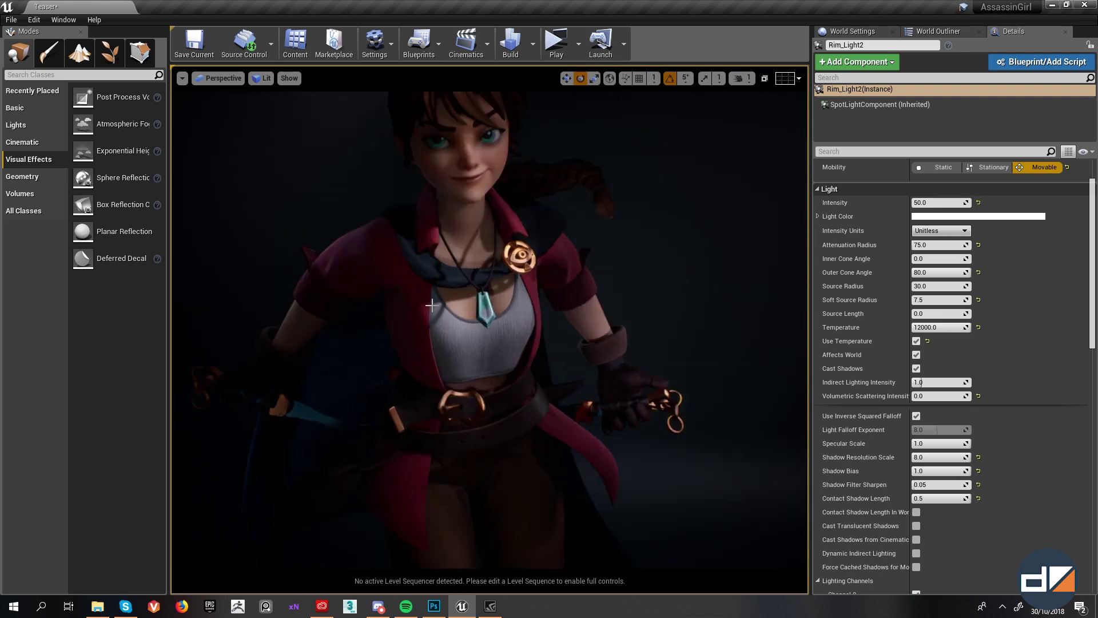
pyautogui.click(932, 285)
pyautogui.write('0')
pyautogui.press('Return')
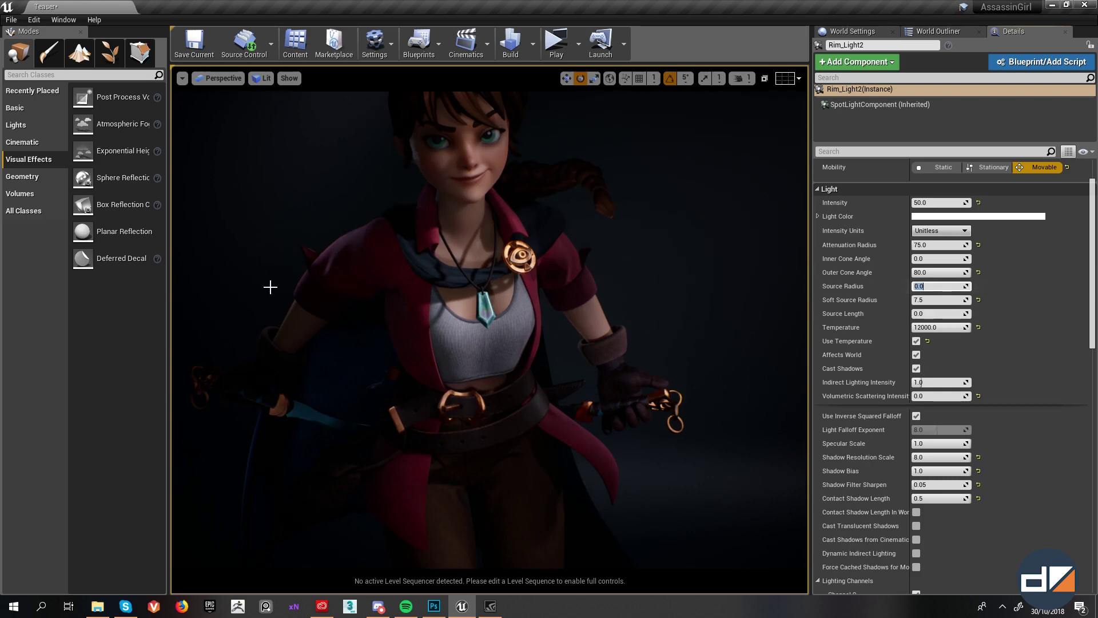
pyautogui.write('30')
pyautogui.press('Return')
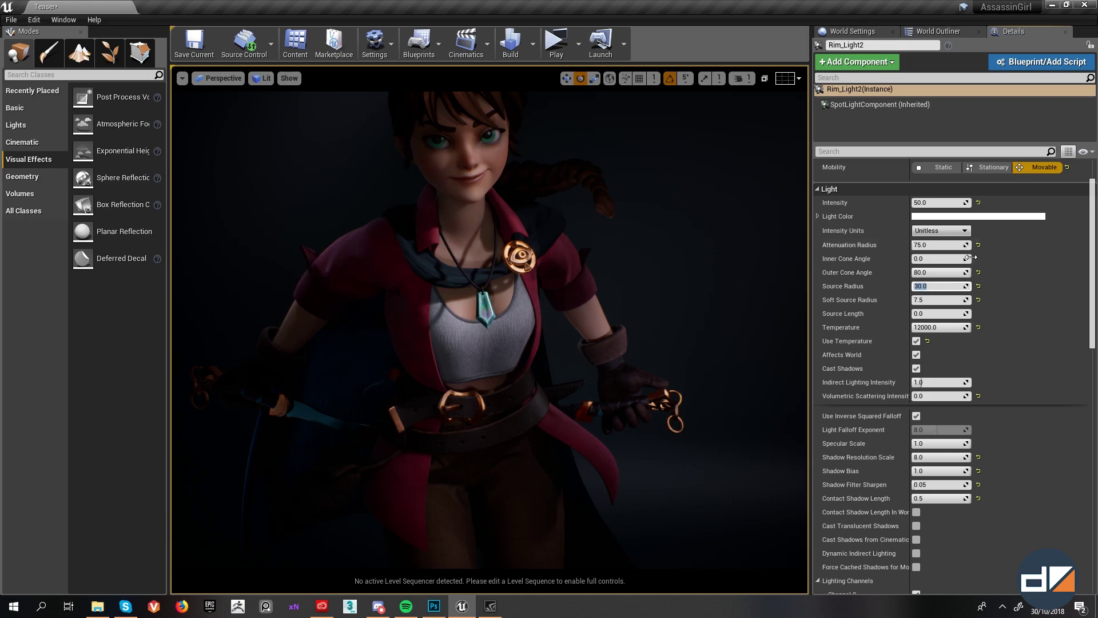
pyautogui.moveTo(342, 262); pyautogui.dragTo(375, 280, button='right')
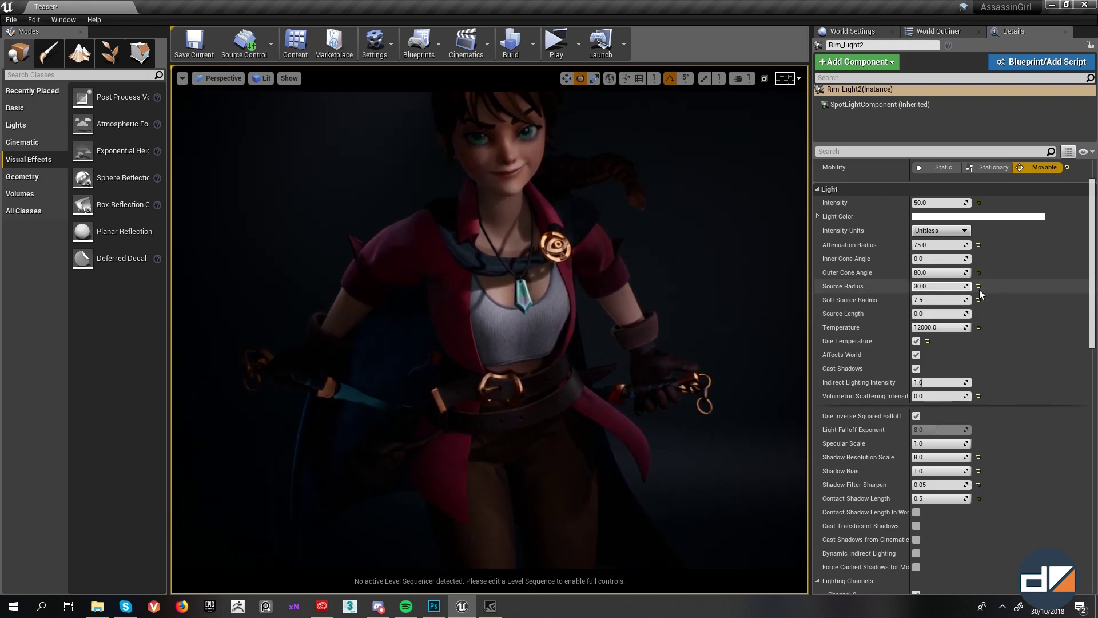
# Step: Turn on Rim_Light3, Rim_Light4, Rim_Light5, Rim_Light6 and Rim_Lights7
pyautogui.click(941, 34)
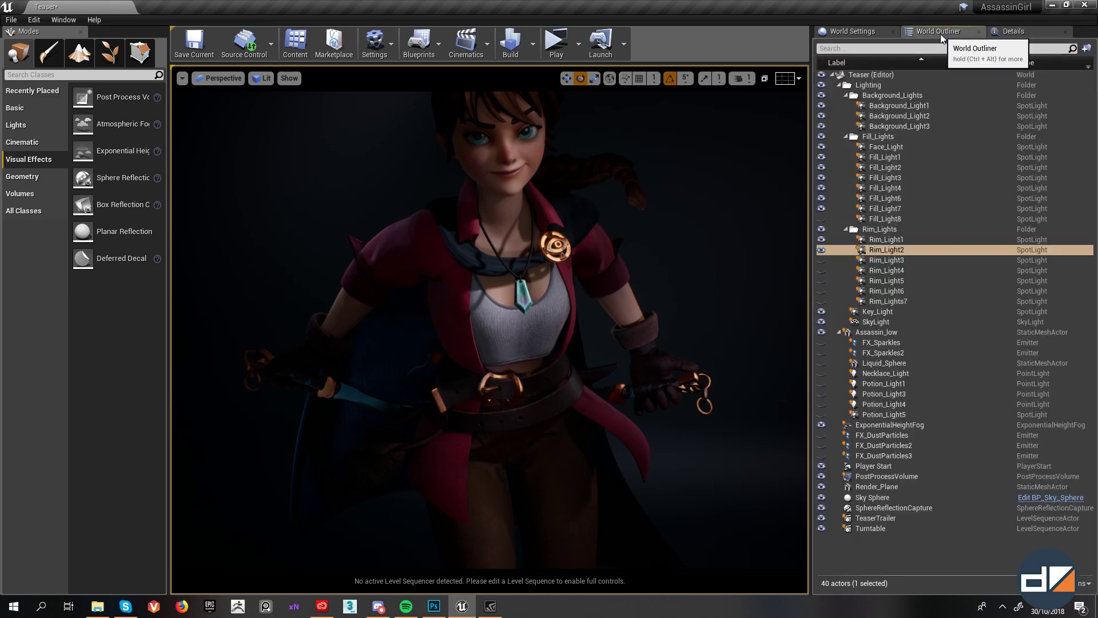
pyautogui.click(821, 260)
pyautogui.click(819, 270)
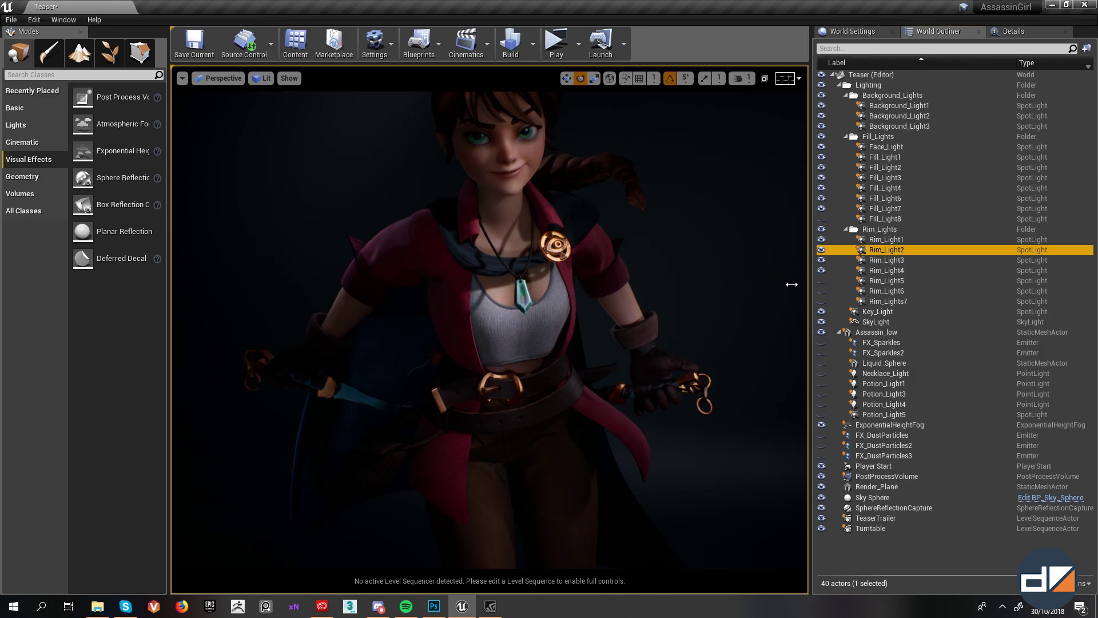
pyautogui.click(822, 280)
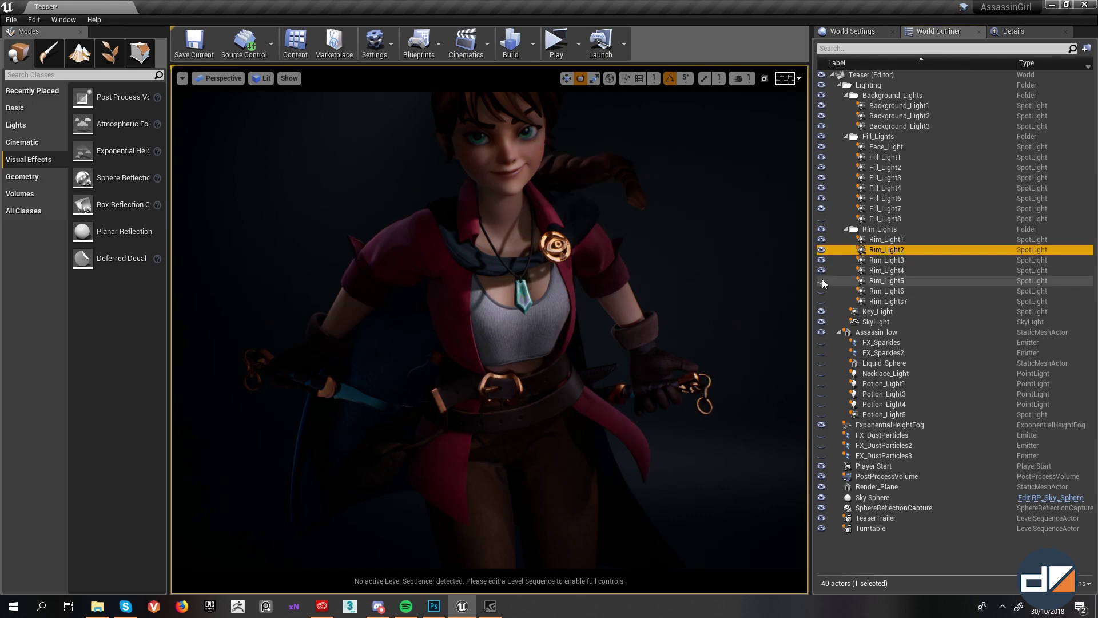
pyautogui.click(822, 292)
pyautogui.click(820, 301)
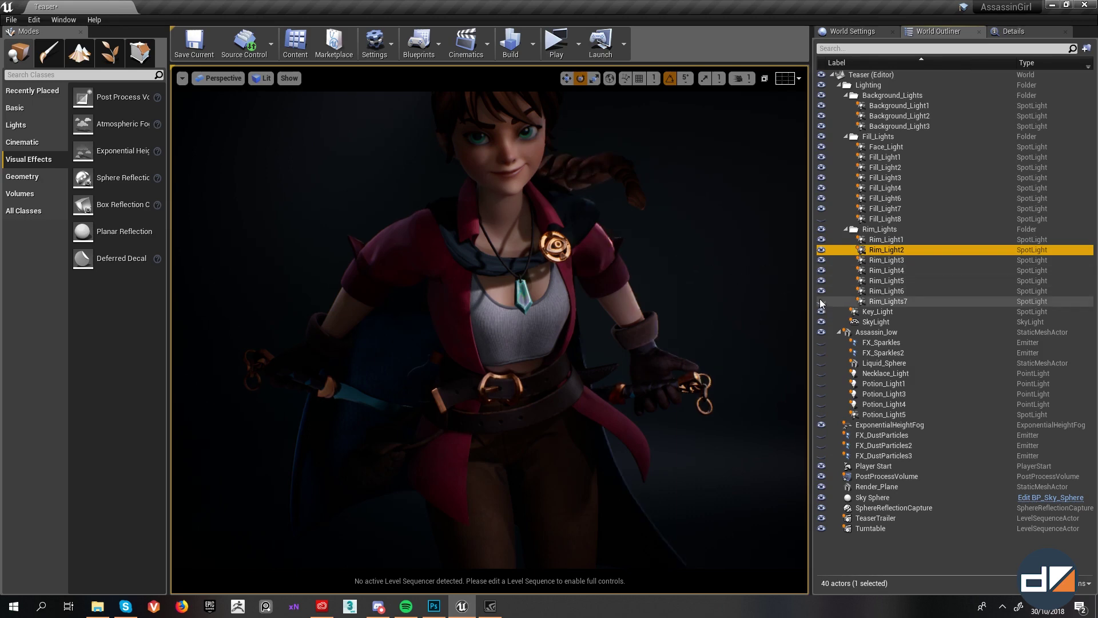
# Step: Toggle the whole Rim_Lights folder off and on to compare its effect on the full-body character, leaving it visible
pyautogui.scroll(-6, 596, 296)
pyautogui.moveTo(575, 383); pyautogui.dragTo(590, 350, button='right')
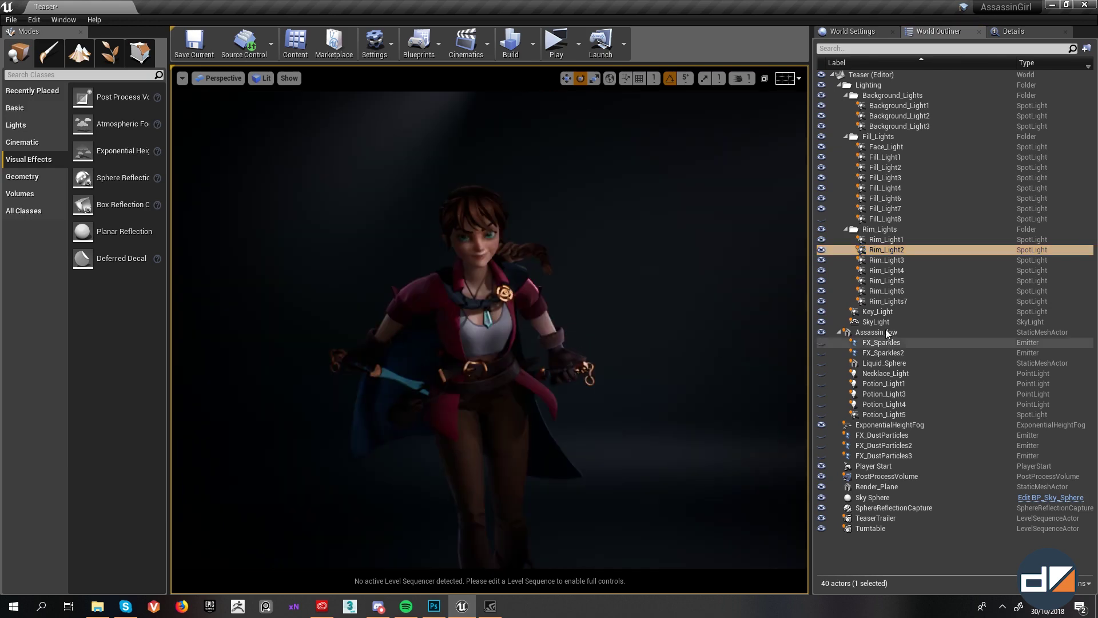
pyautogui.click(821, 230)
pyautogui.click(821, 230)
pyautogui.click(821, 230)
pyautogui.click(820, 230)
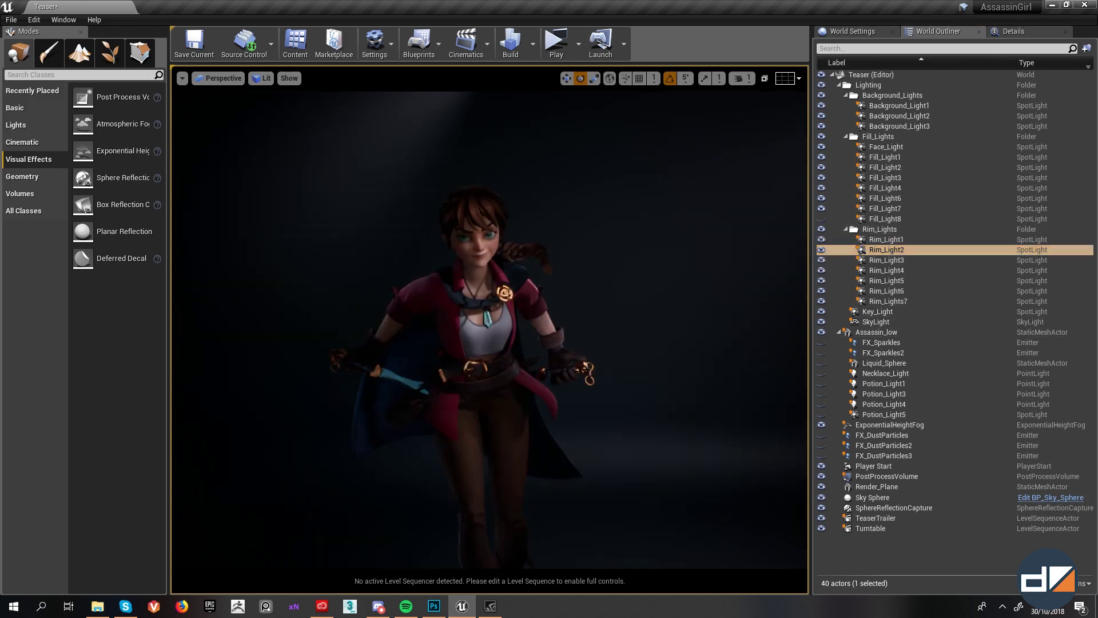
pyautogui.moveTo(608, 301); pyautogui.dragTo(608, 348)
pyautogui.scroll(2, 512, 332)
pyautogui.scroll(2, 514, 332)
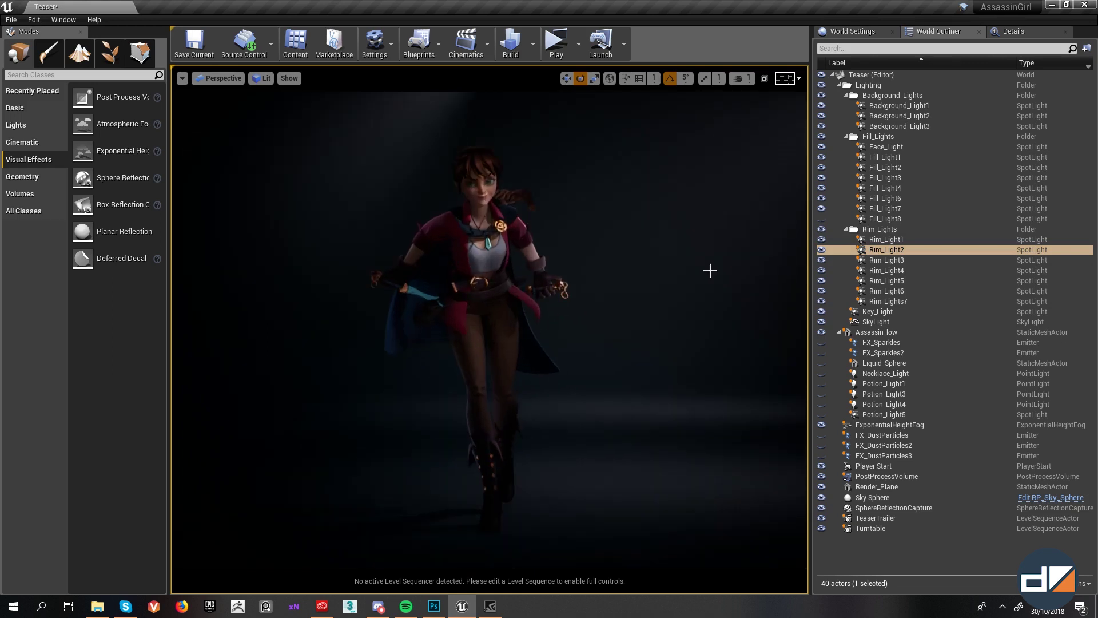
pyautogui.click(822, 230)
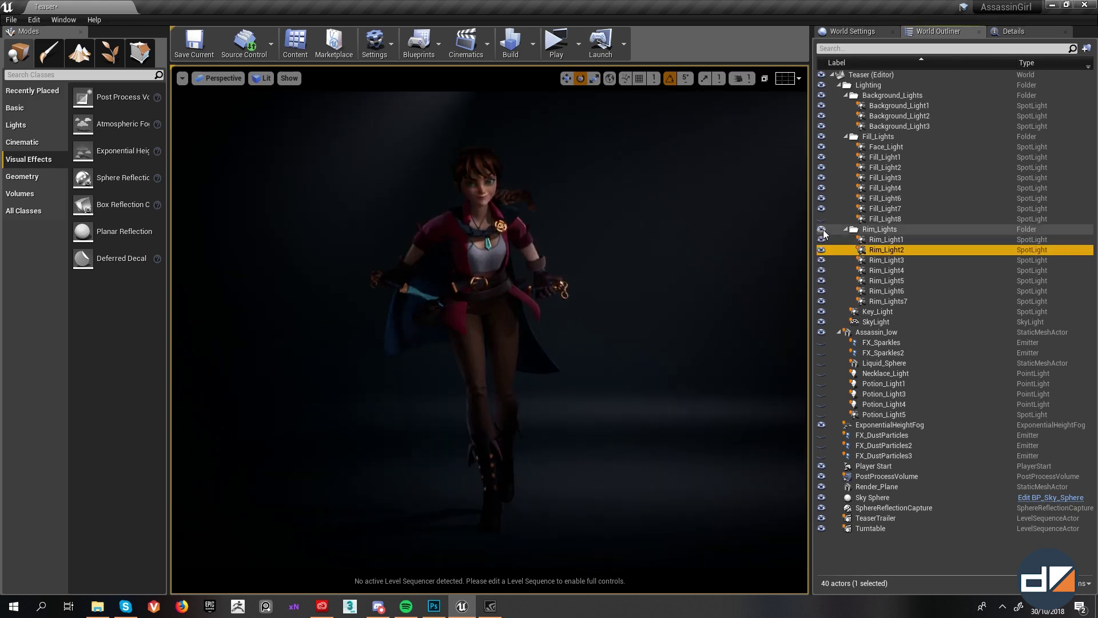
pyautogui.click(822, 229)
pyautogui.click(822, 229)
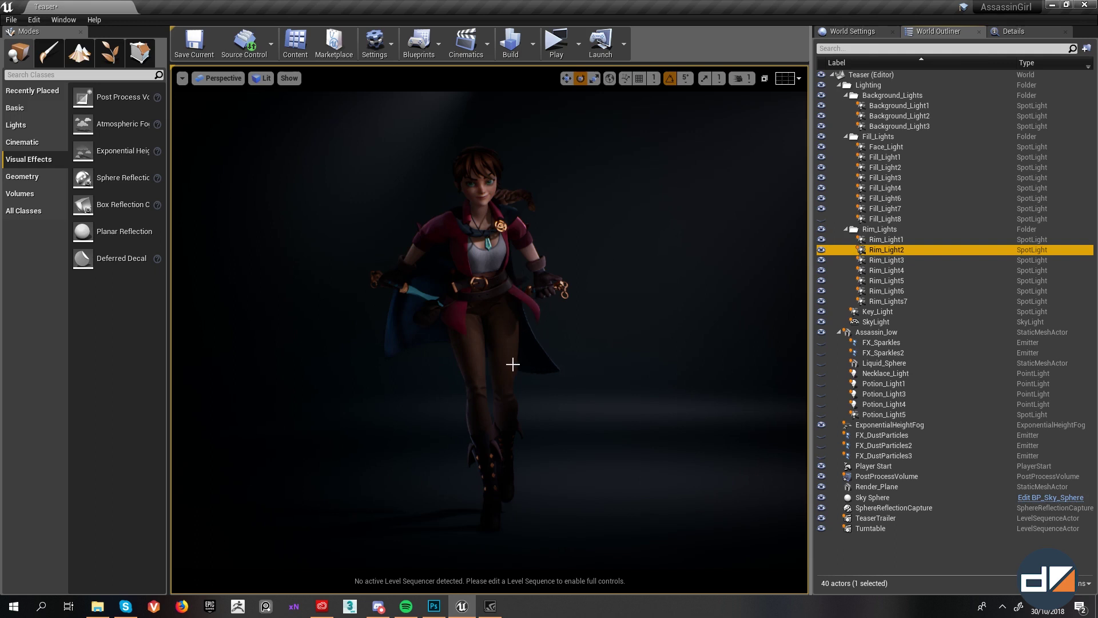
# Step: Toggle Fill_Light8 on and off to compare its effect on the character, leaving it hidden
pyautogui.click(822, 221)
pyautogui.click(821, 220)
pyautogui.click(821, 220)
pyautogui.click(821, 220)
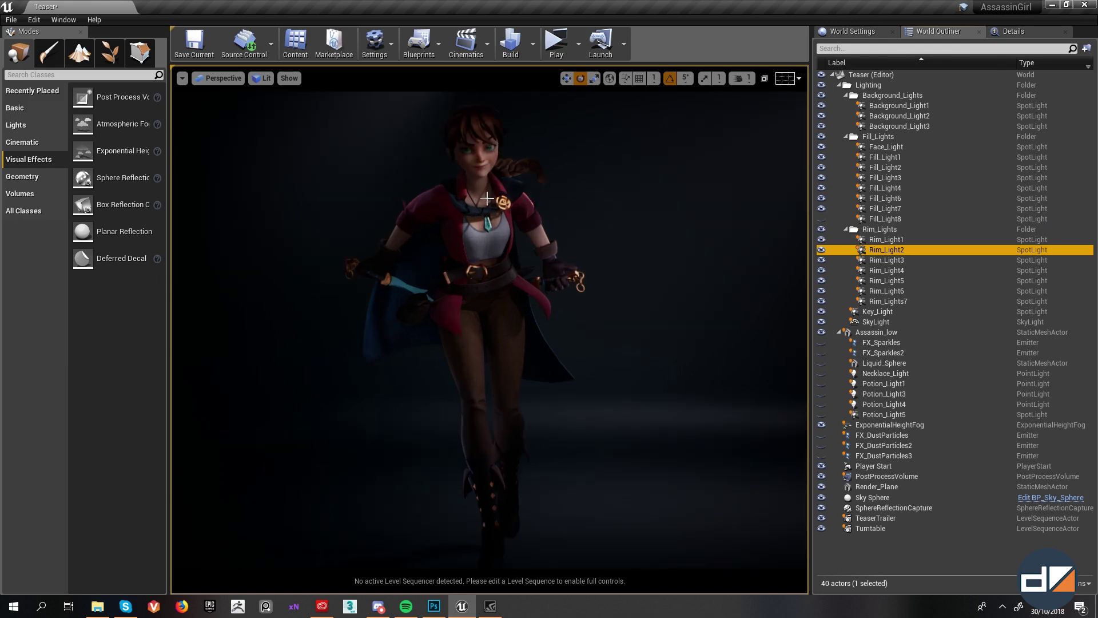
# Step: Review Rim_Light2's light properties, from intensity and source radius through the shadow settings to the lighting channels
pyautogui.click(1011, 33)
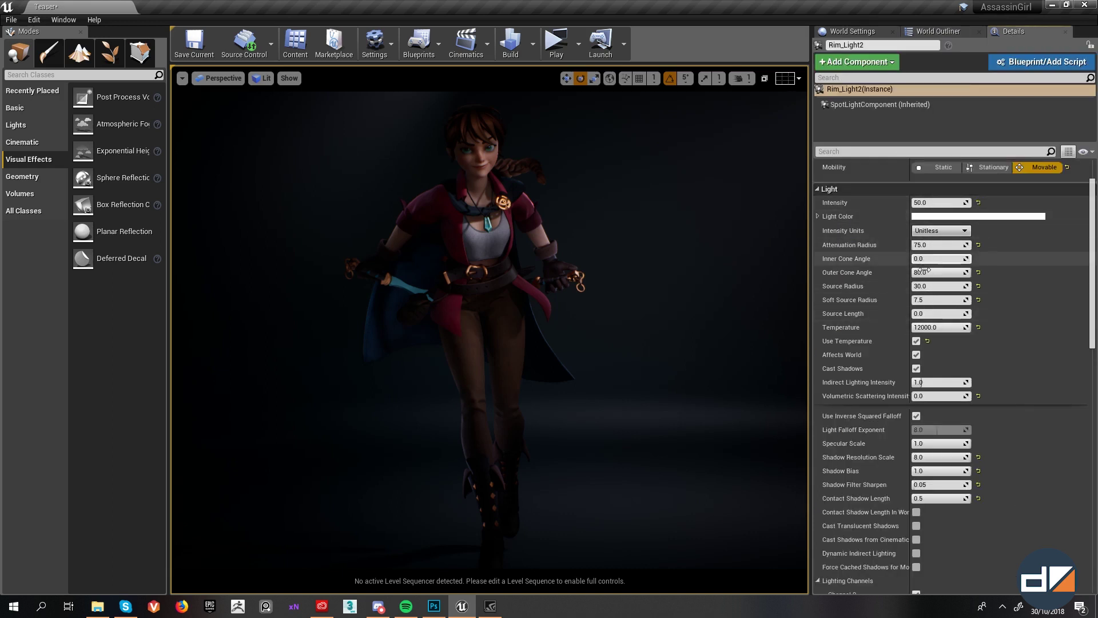
pyautogui.scroll(-3, 909, 355)
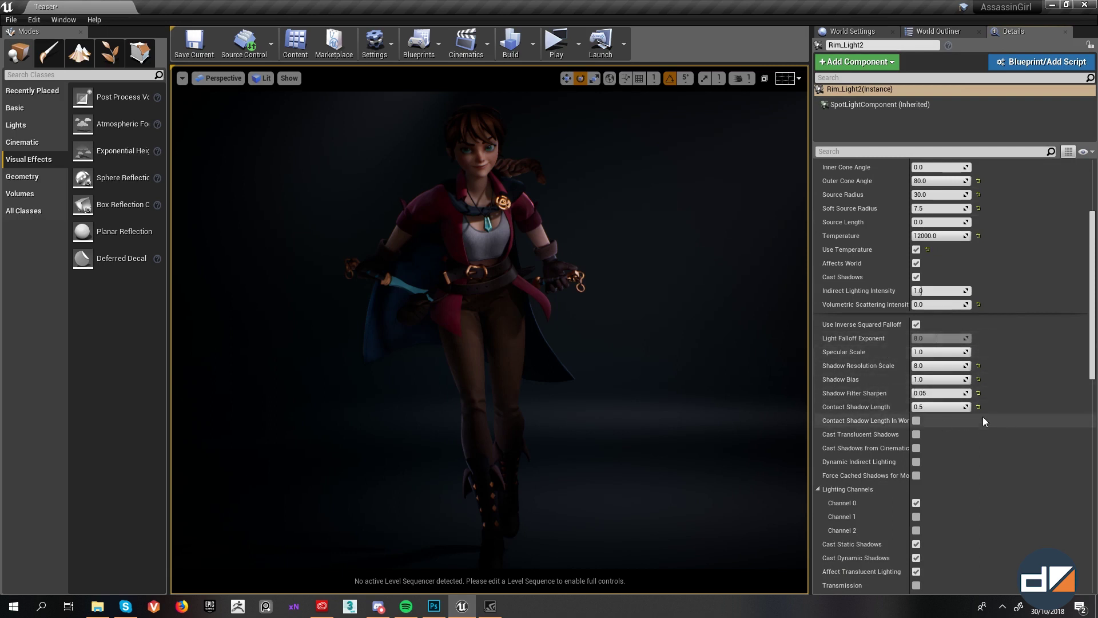
pyautogui.scroll(-3, 990, 412)
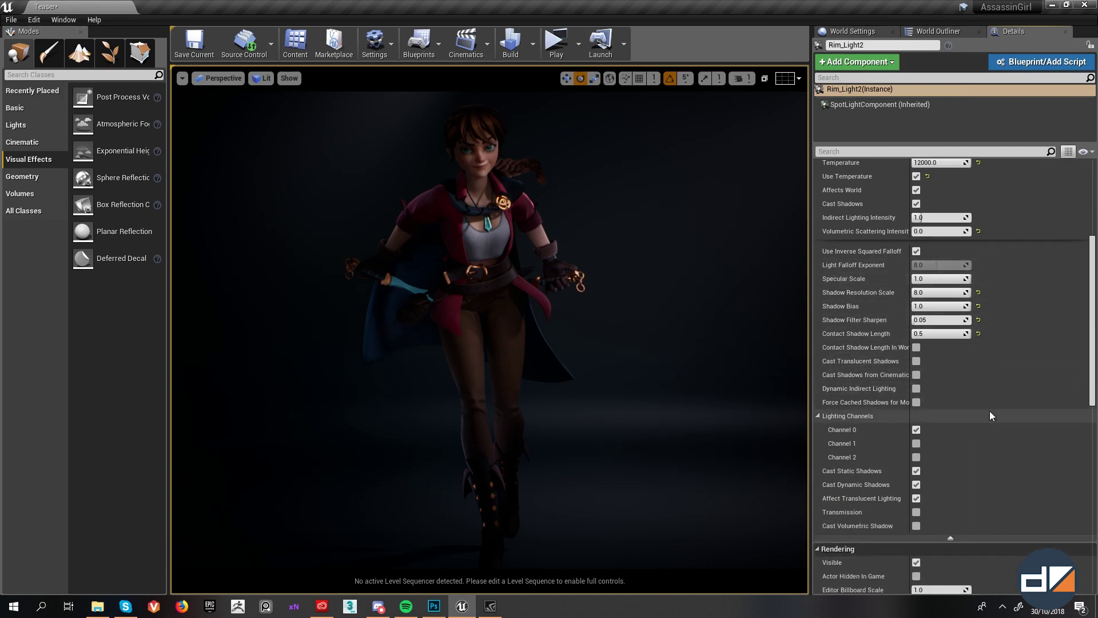
pyautogui.scroll(-3, 990, 411)
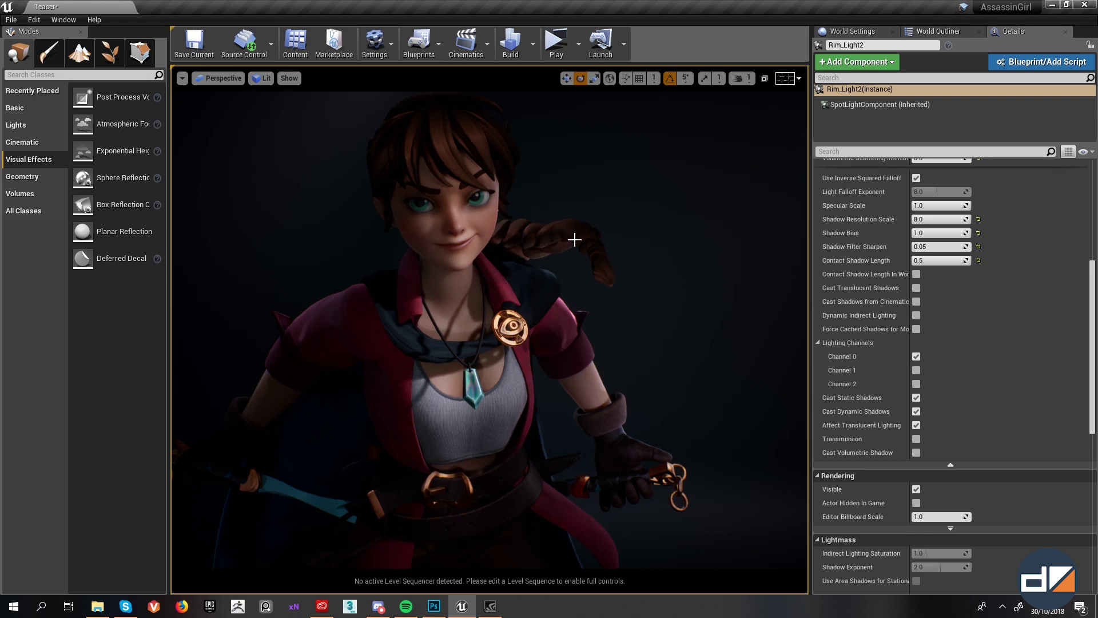
# Step: Select the Assassin_low character mesh, focus the view on it, and bring back the list of scene actors
pyautogui.click(531, 252)
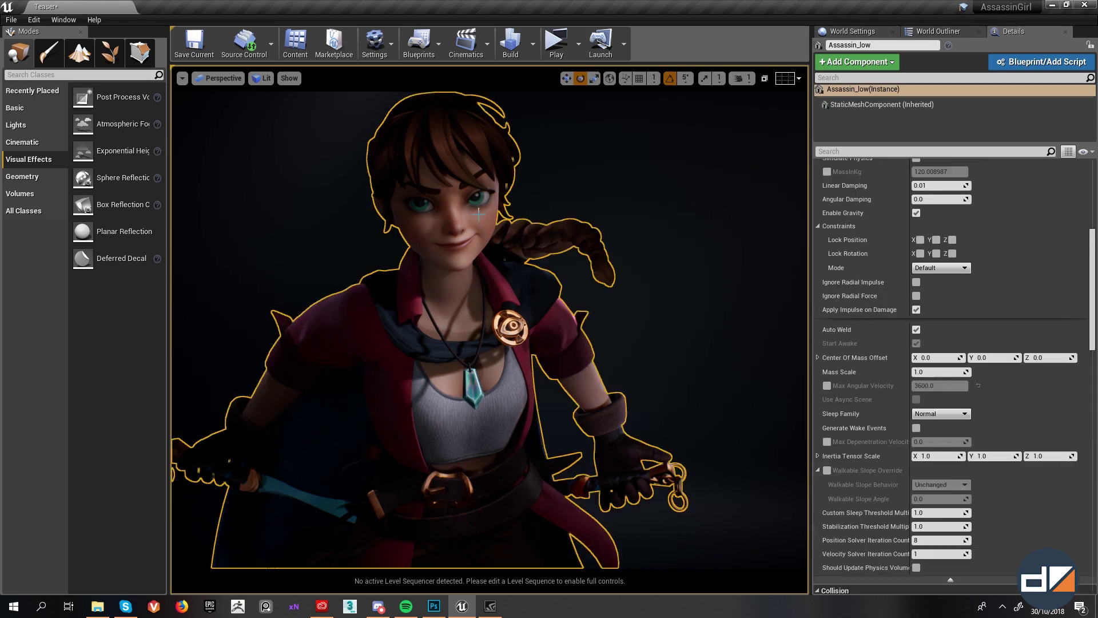
pyautogui.scroll(-5, 532, 269)
pyautogui.scroll(-1, 548, 294)
pyautogui.press('f')
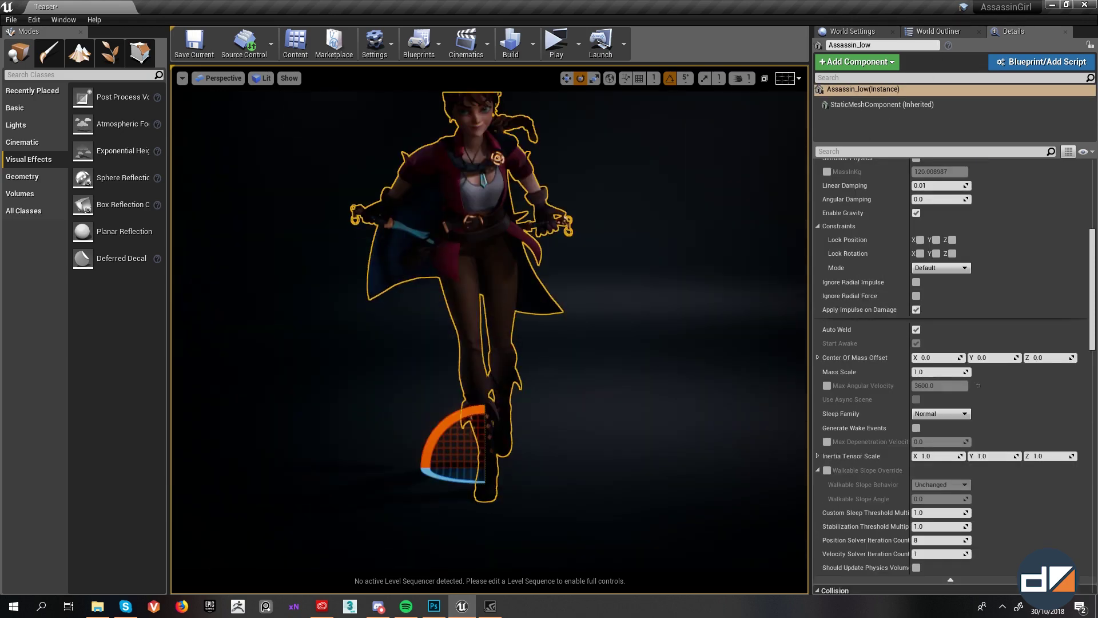
pyautogui.scroll(5, 489, 330)
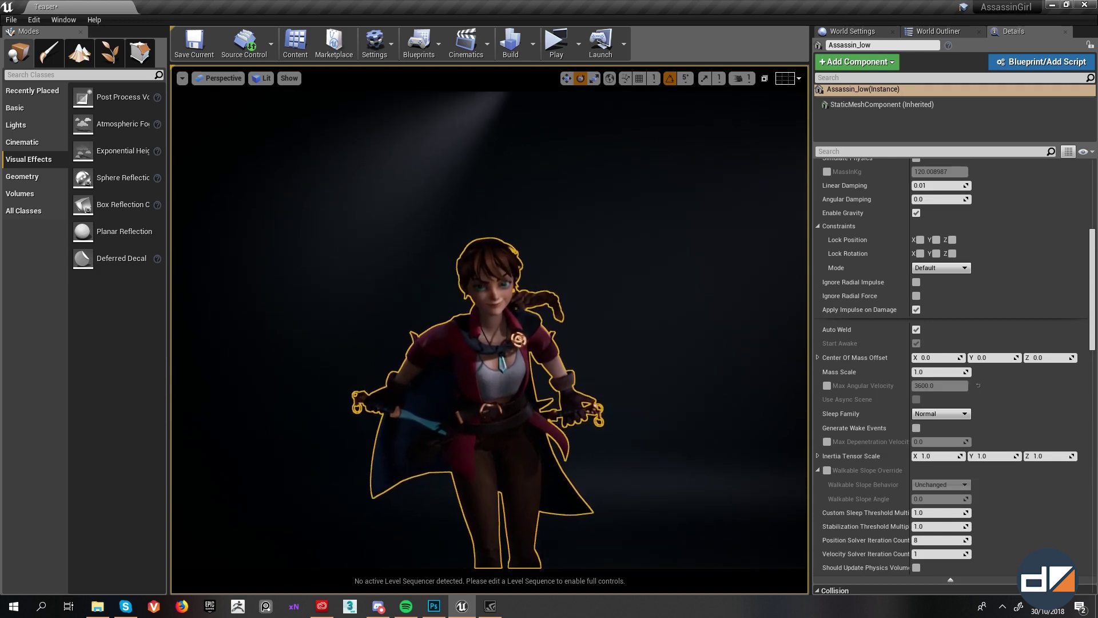
pyautogui.scroll(3, 490, 330)
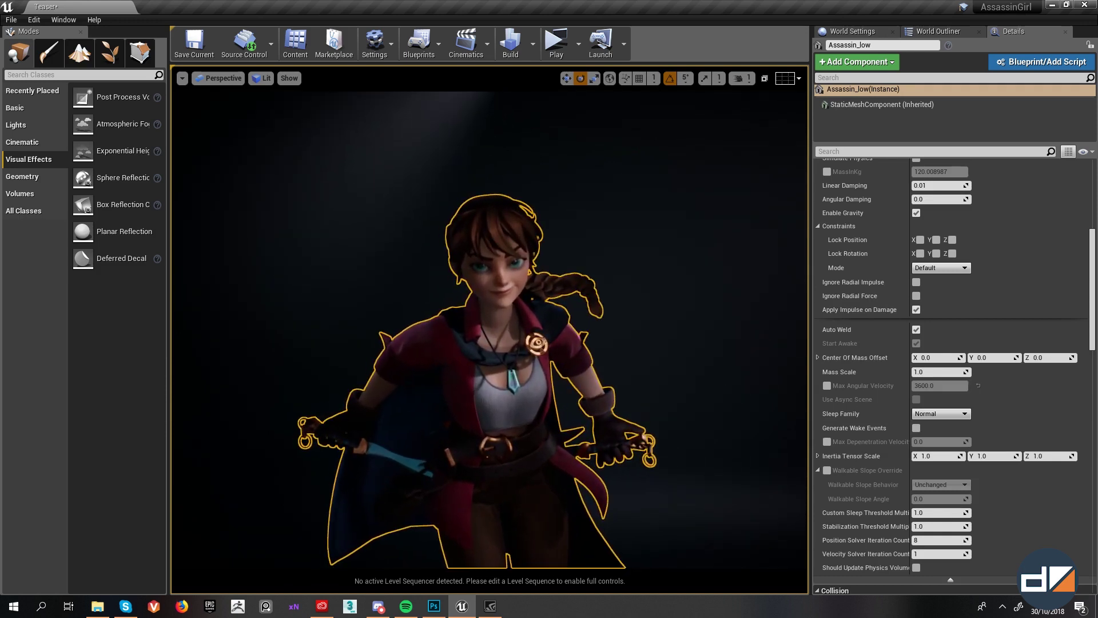
pyautogui.click(929, 35)
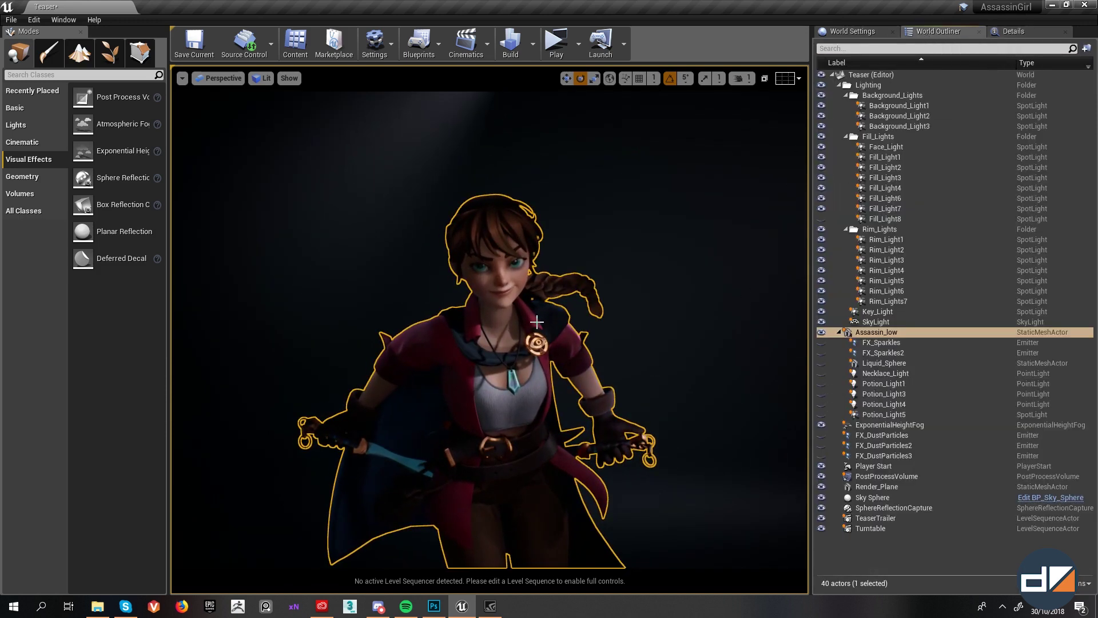
# Step: Select Face_Light in the scene and view its shadow and lighting channel properties
pyautogui.moveTo(667, 318); pyautogui.dragTo(726, 320, button='right')
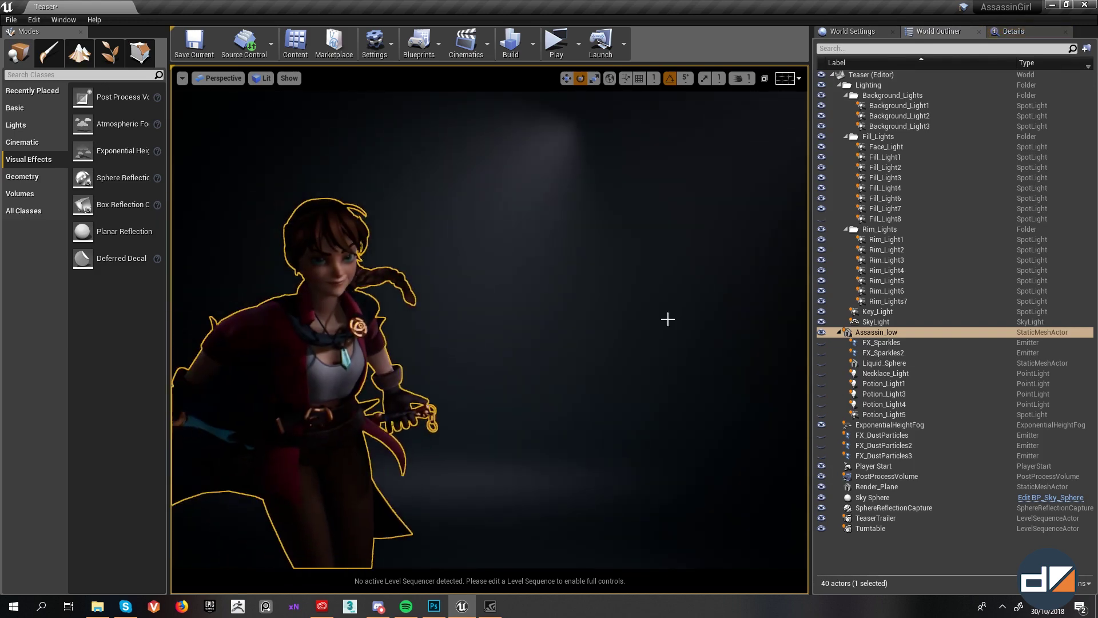
pyautogui.press('g')
pyautogui.click(426, 251)
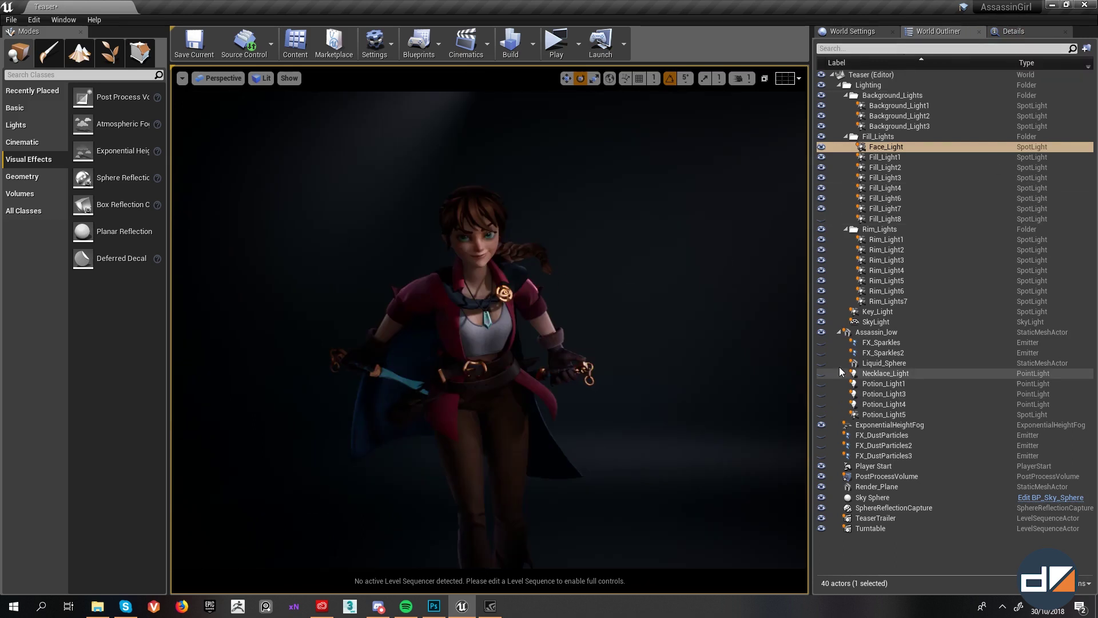
pyautogui.click(819, 345)
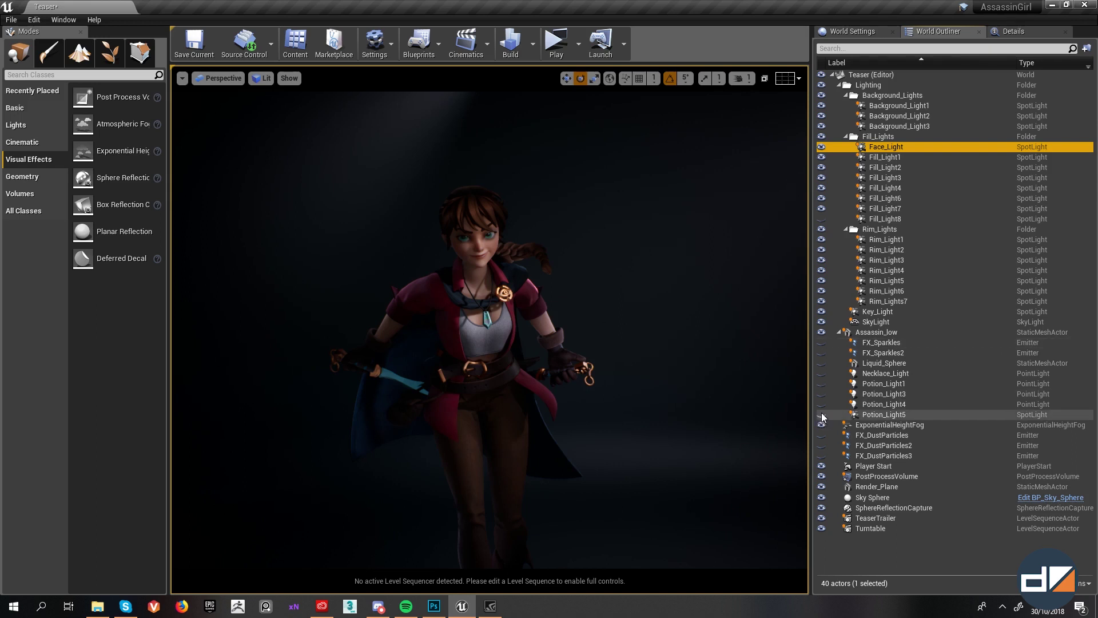
pyautogui.click(1001, 33)
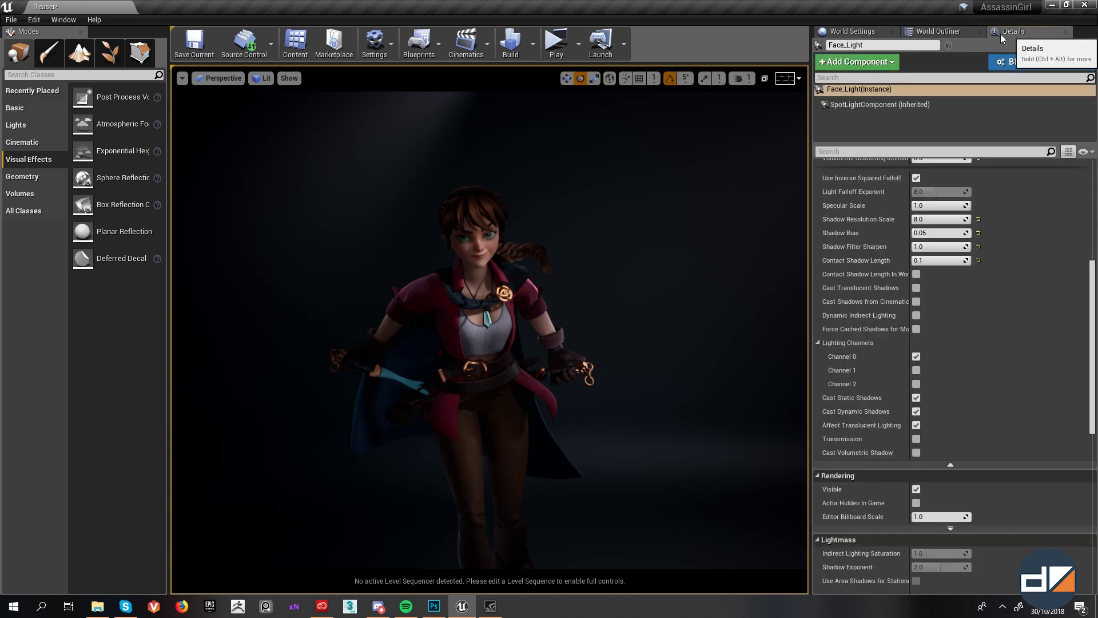
pyautogui.click(883, 30)
pyautogui.click(940, 30)
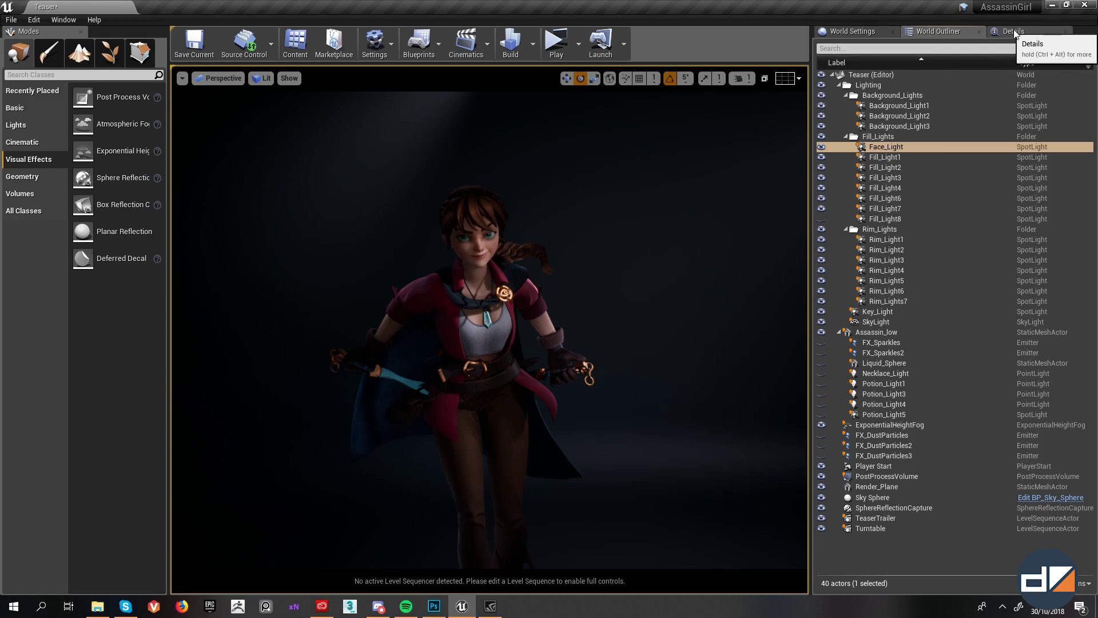
pyautogui.click(1011, 31)
pyautogui.click(942, 31)
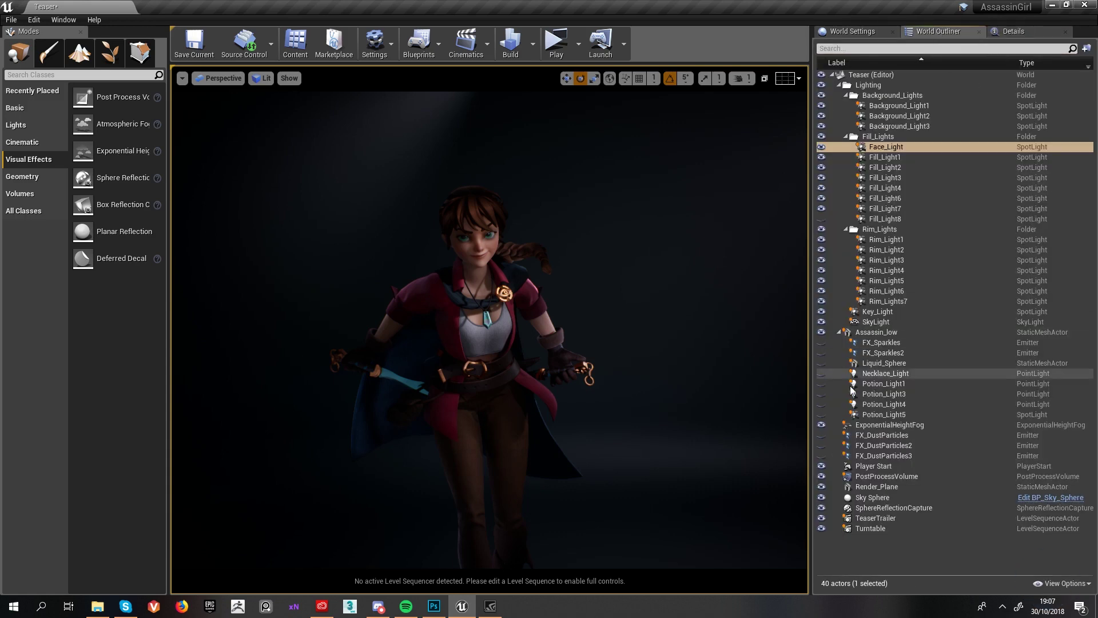